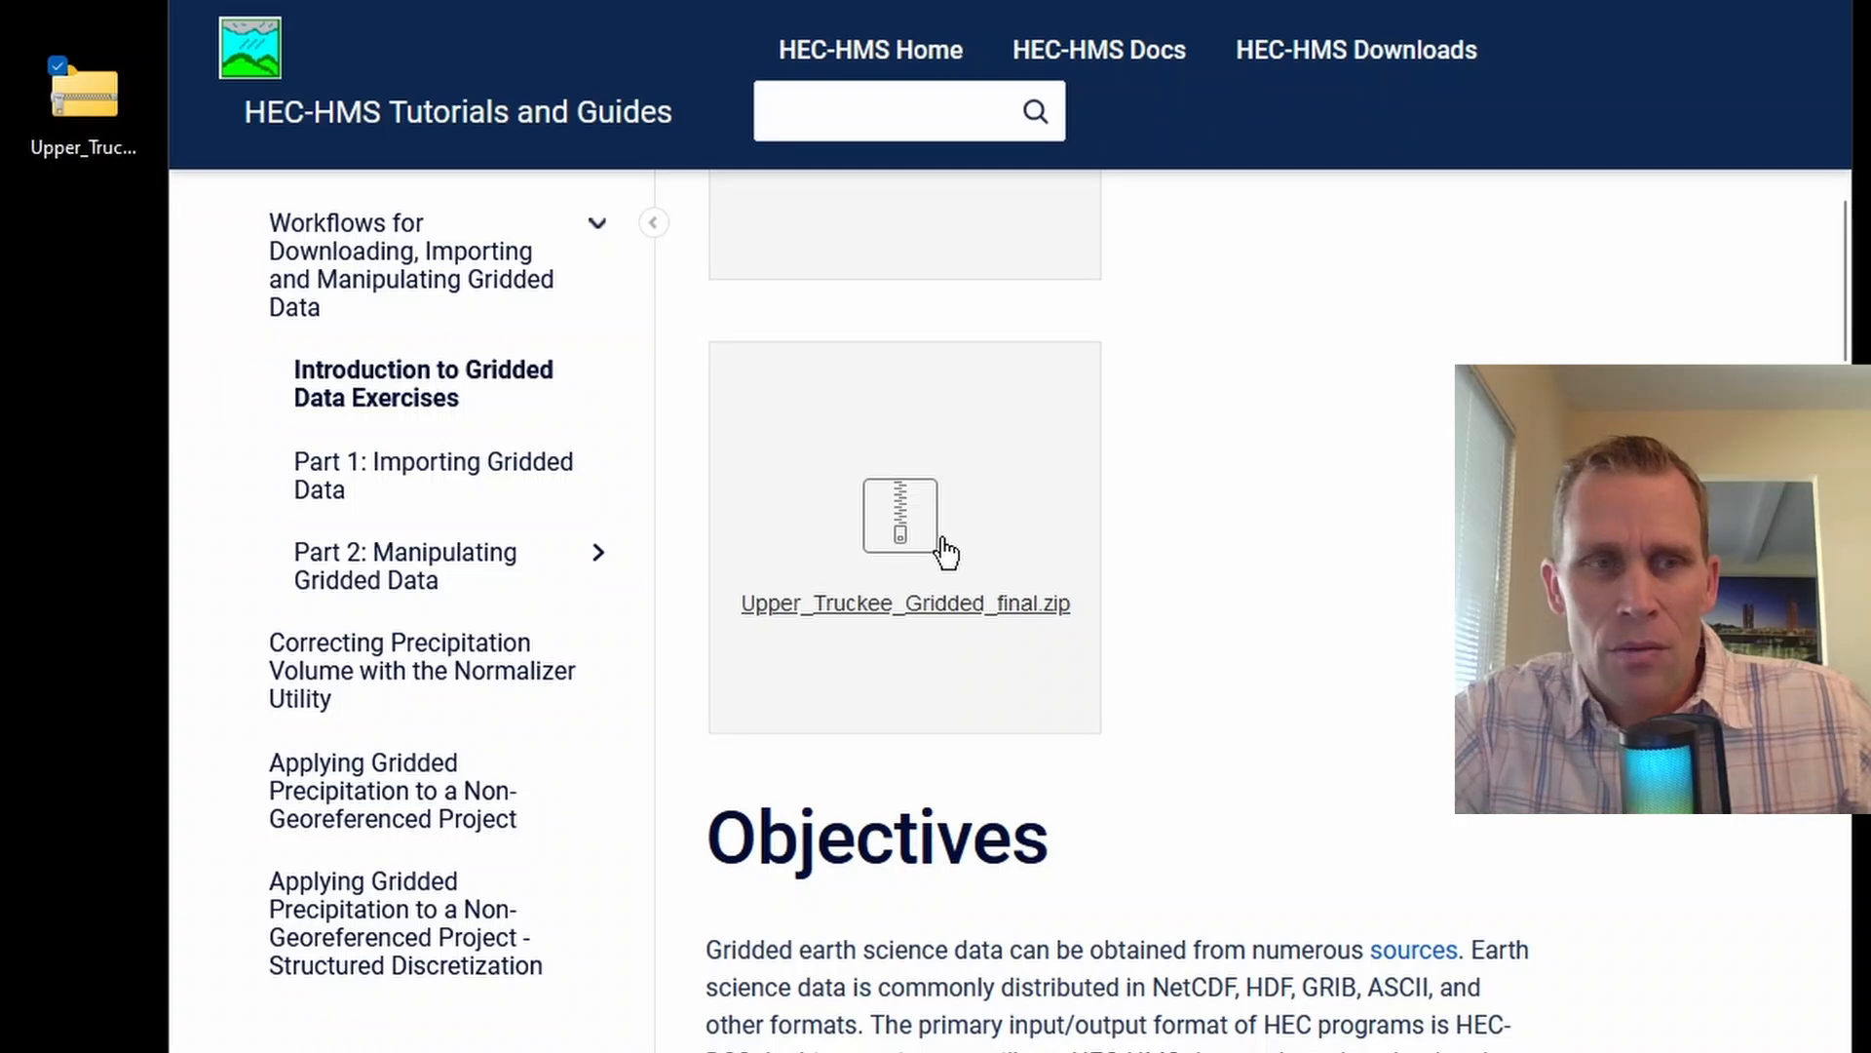
- Go through the gridded data introduction and open the "Part 1: Importing Gridded Data" tutorial page
{"action": "scroll", "coordinate": [1191, 454], "scroll_direction": "down", "scroll_amount": 15}
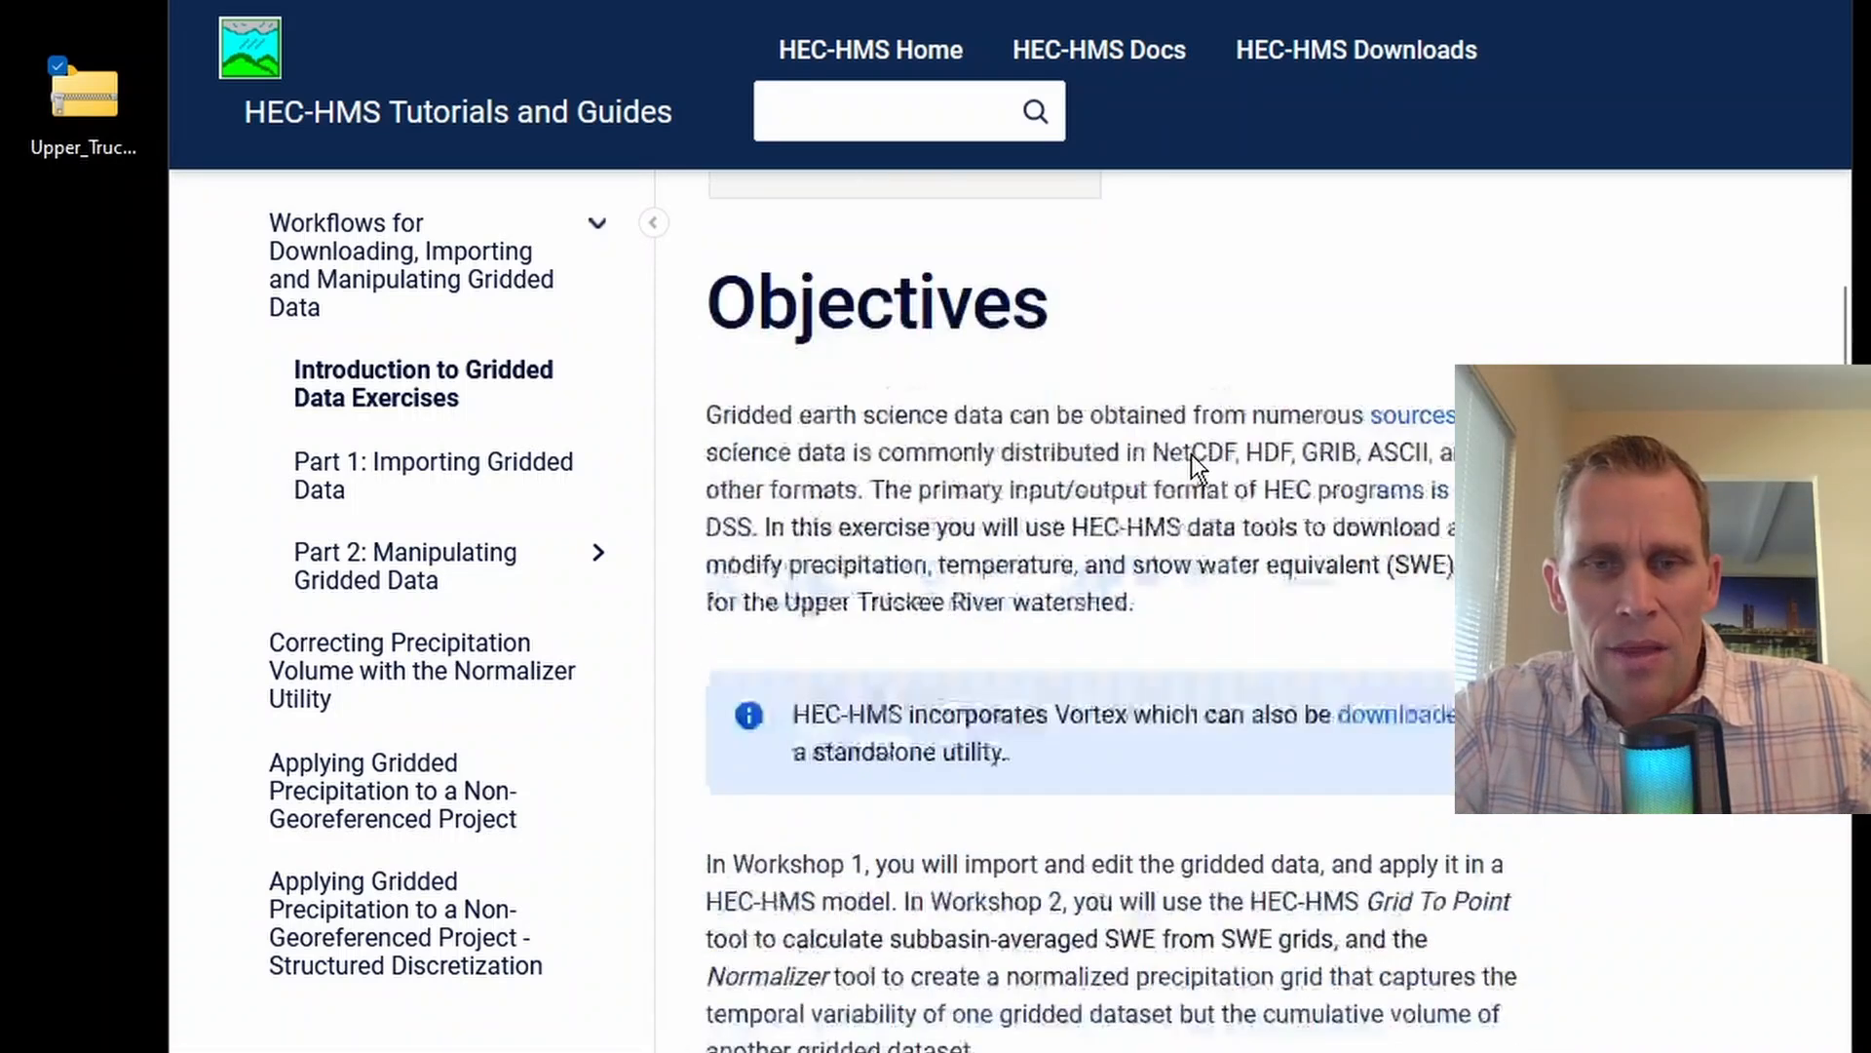
{"action": "scroll", "coordinate": [1131, 483], "scroll_direction": "down", "scroll_amount": 15}
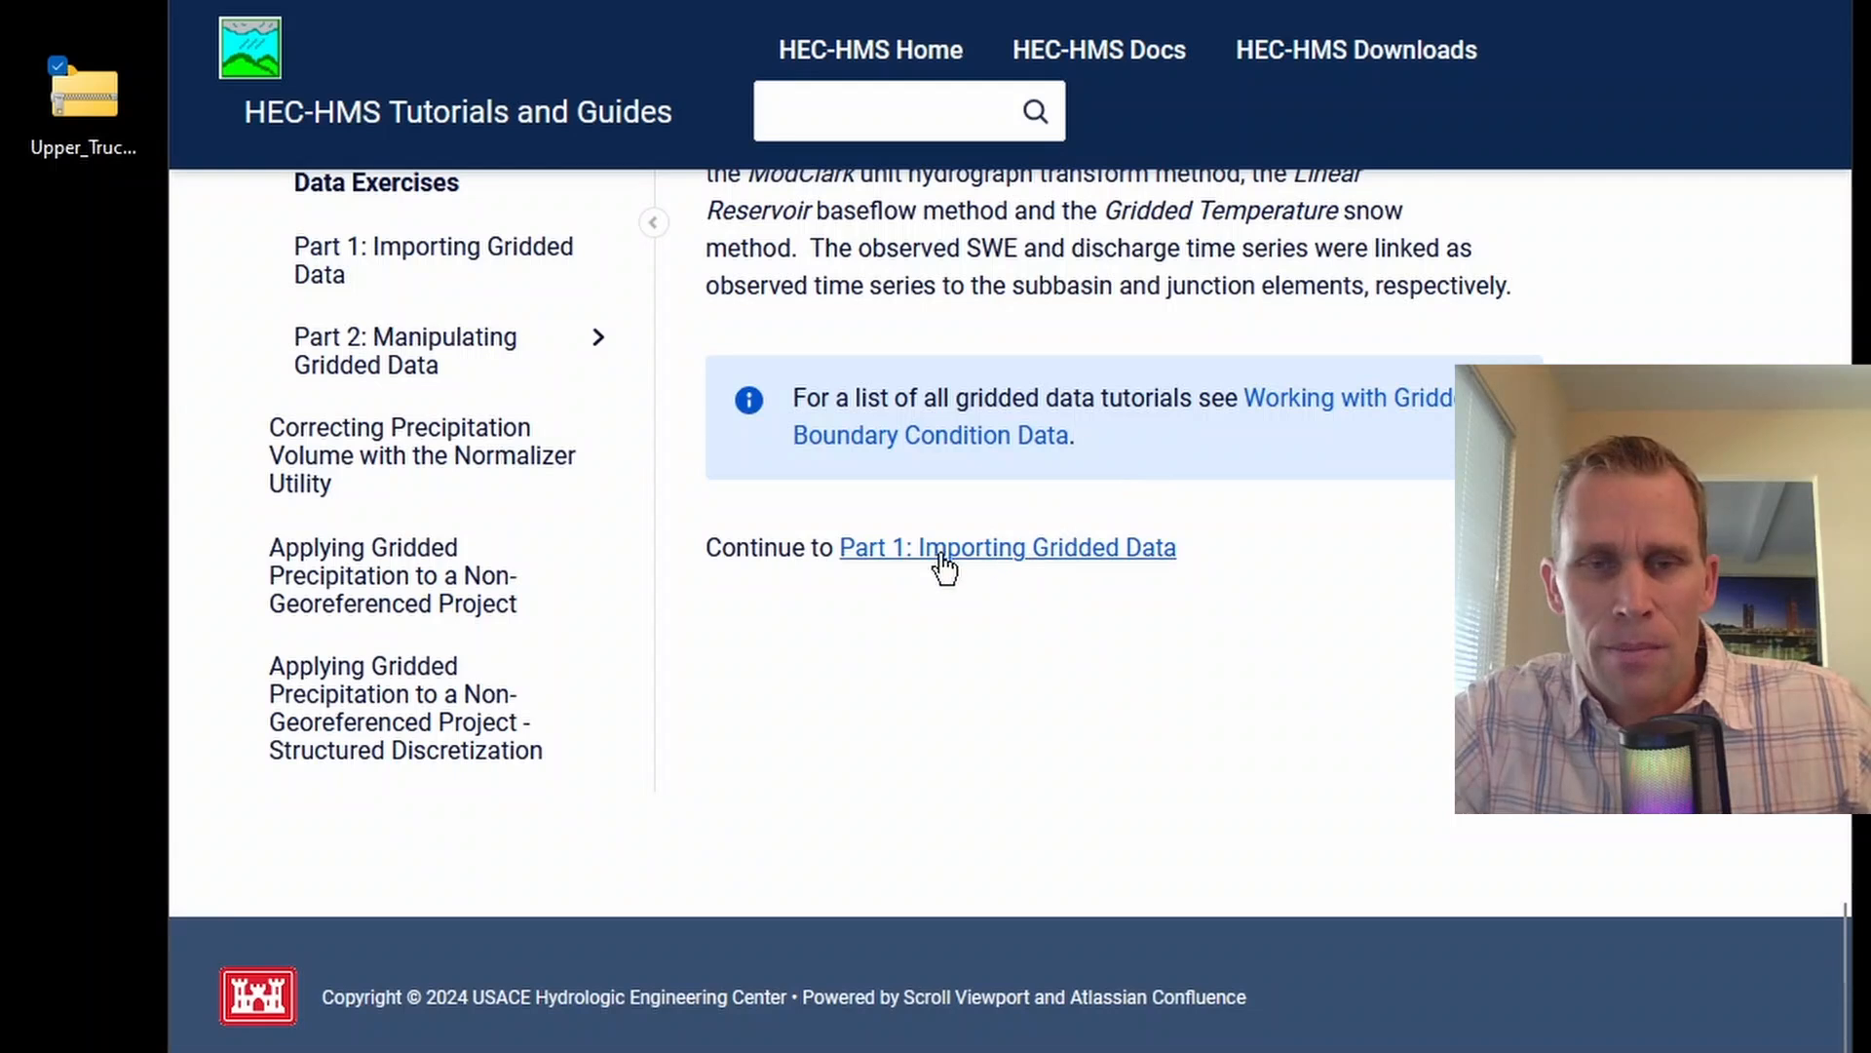
{"action": "scroll", "coordinate": [459, 426], "scroll_direction": "up", "scroll_amount": 2}
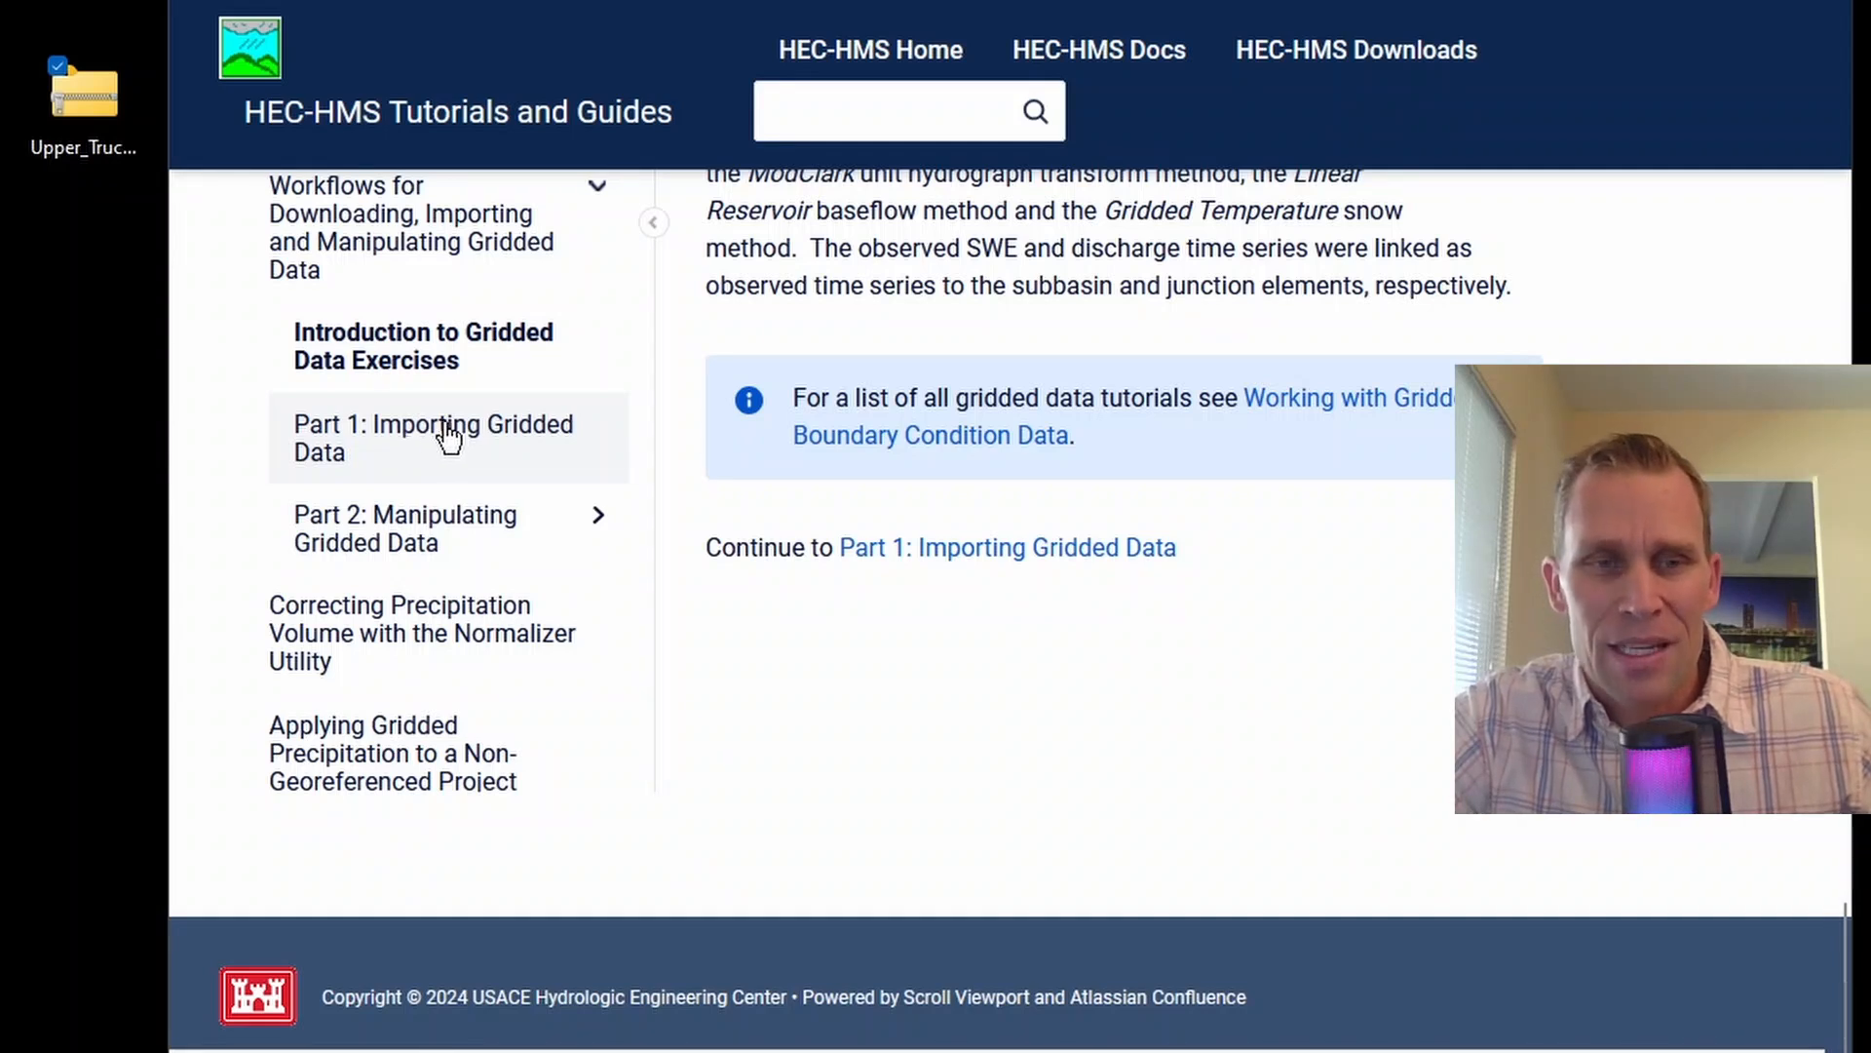
{"action": "left_click", "coordinate": [992, 555]}
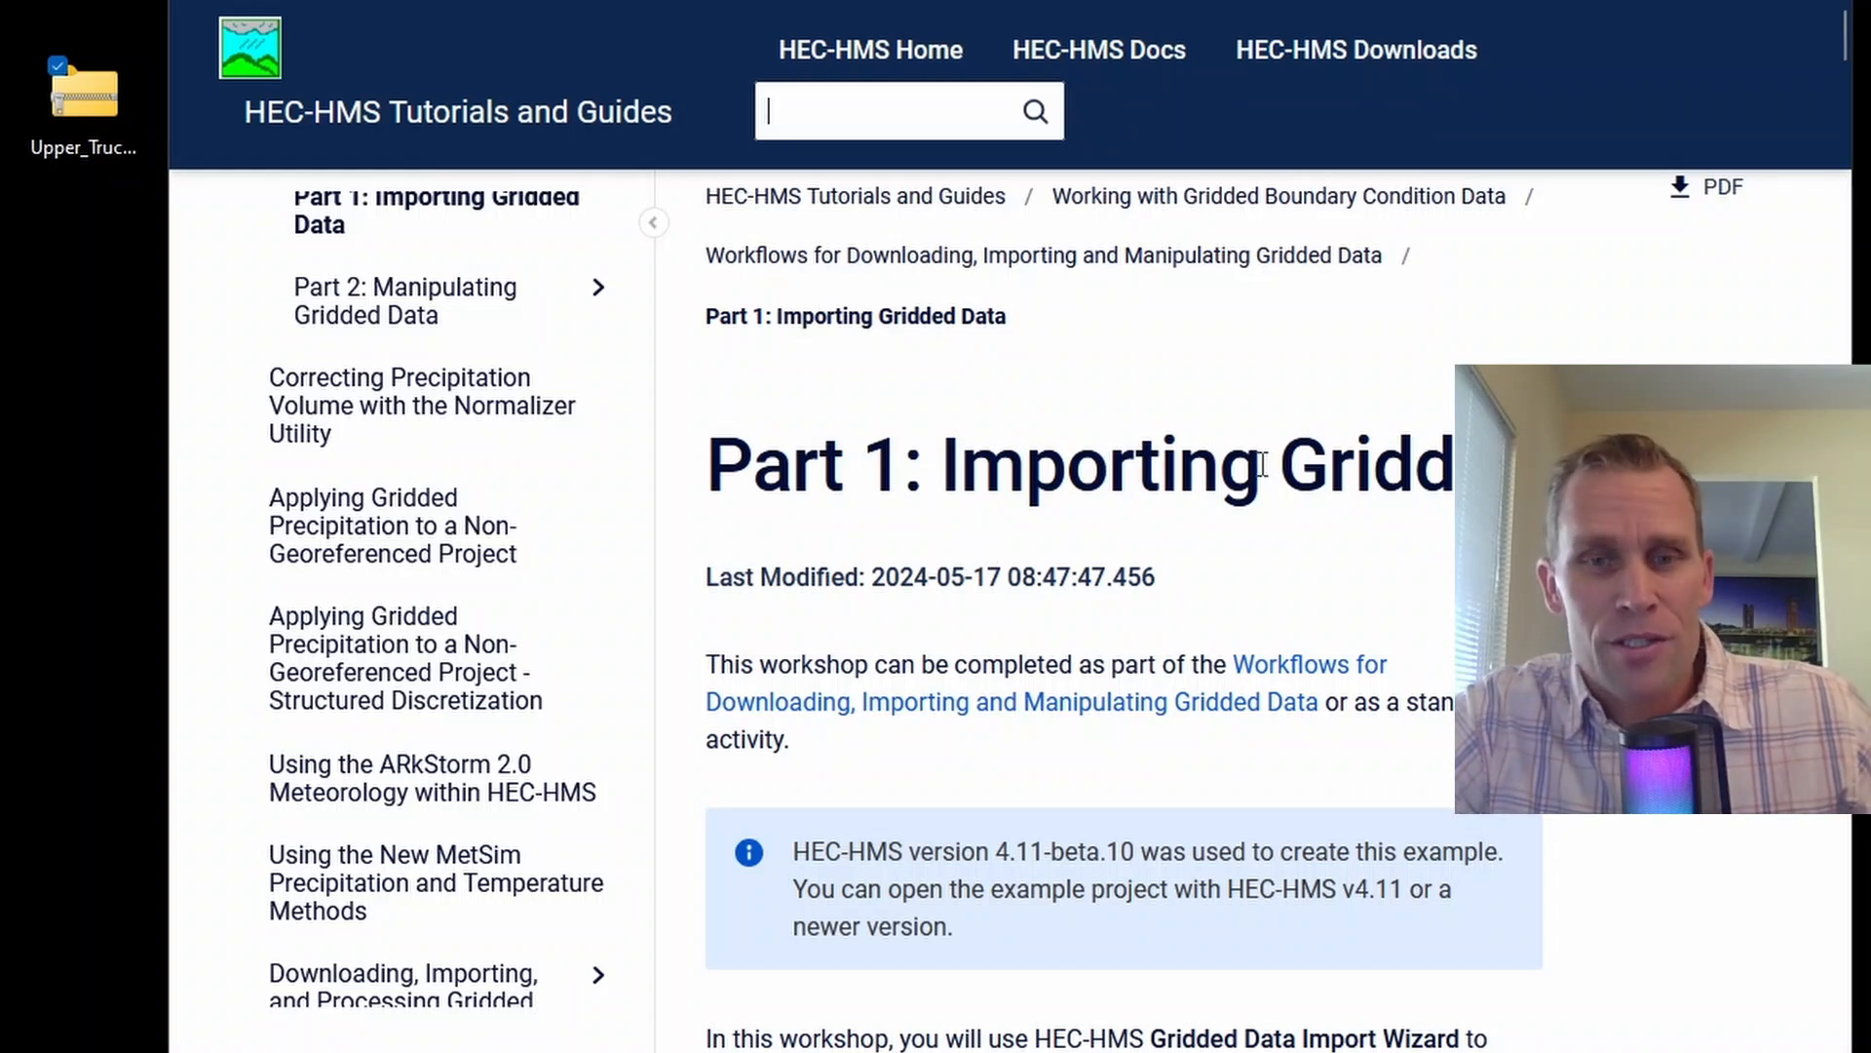
- Download Grid downloads.zip from the Part 1 tutorial page and close its file preview
{"action": "scroll", "coordinate": [1262, 468], "scroll_direction": "down", "scroll_amount": 5}
{"action": "scroll", "coordinate": [1260, 464], "scroll_direction": "down", "scroll_amount": 9}
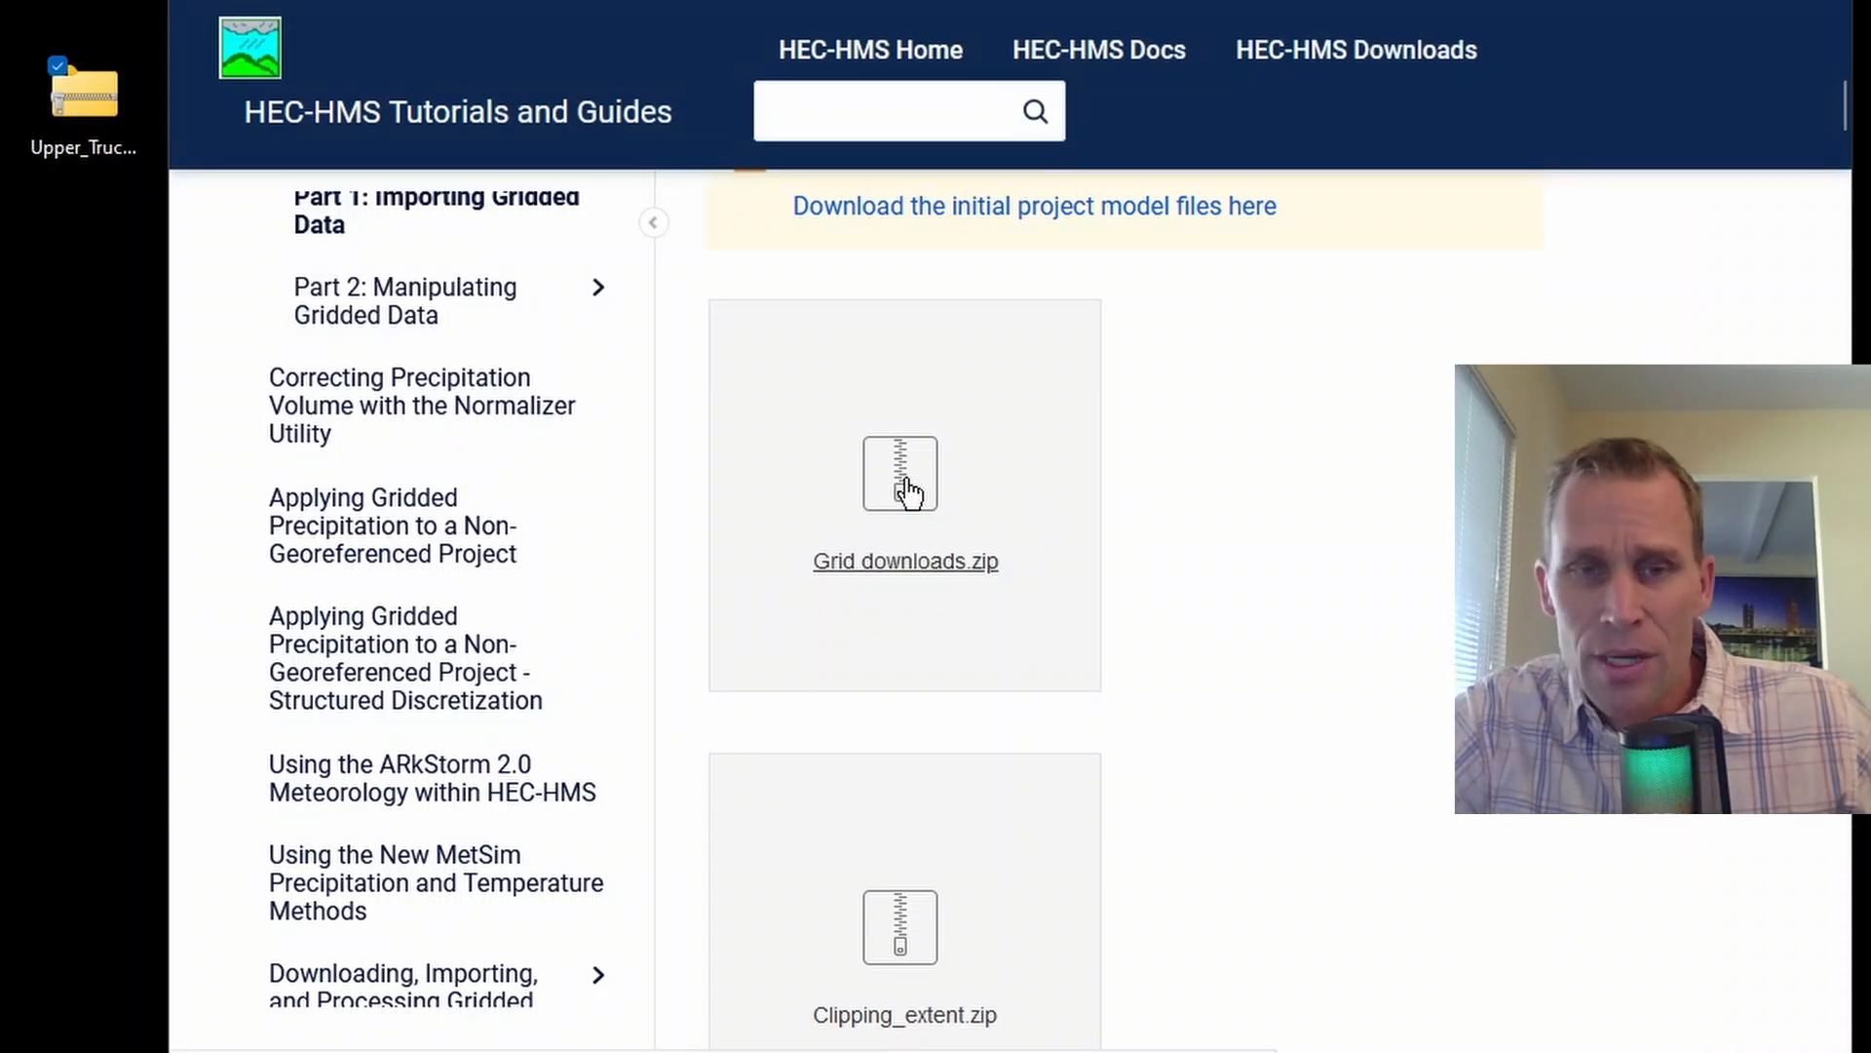
{"action": "left_click", "coordinate": [905, 483]}
{"action": "left_click", "coordinate": [1057, 682]}
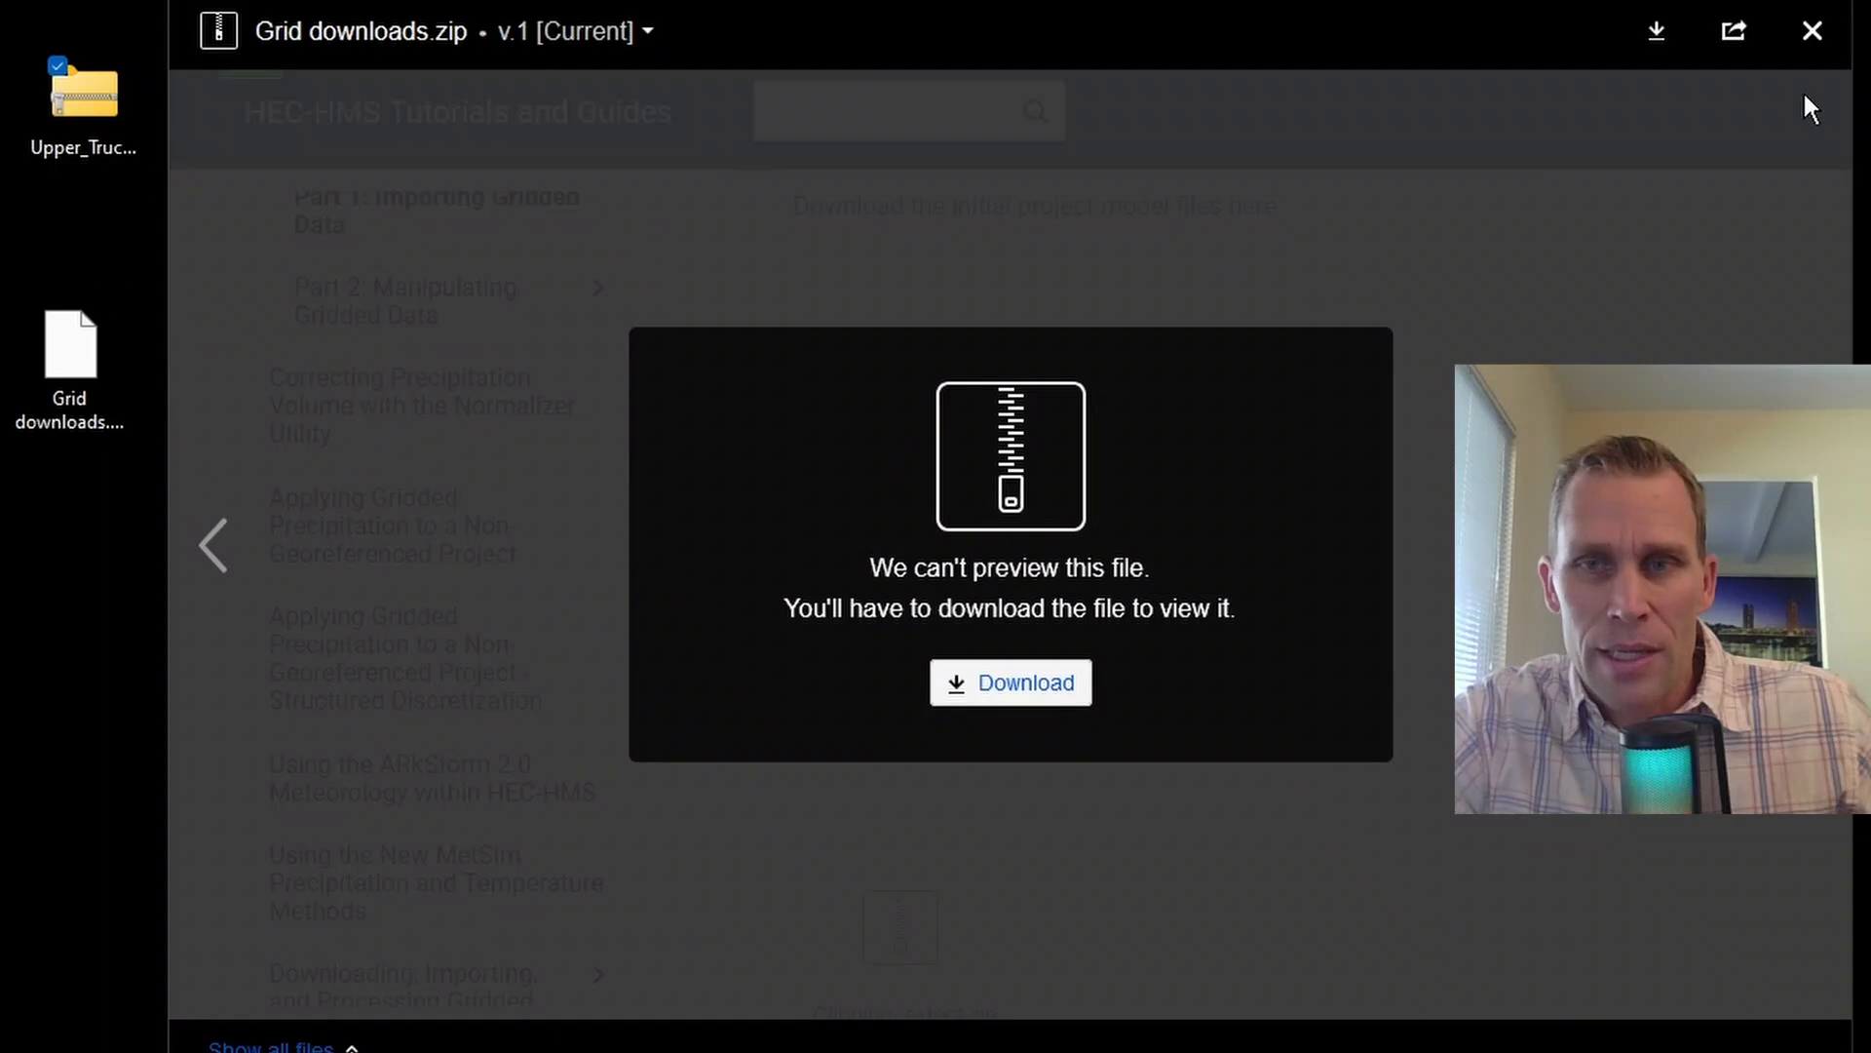
{"action": "left_click", "coordinate": [1811, 30]}
- Download Clipping_extent.zip from the same tutorial page and close its file preview
{"action": "scroll", "coordinate": [912, 633], "scroll_direction": "down", "scroll_amount": 3}
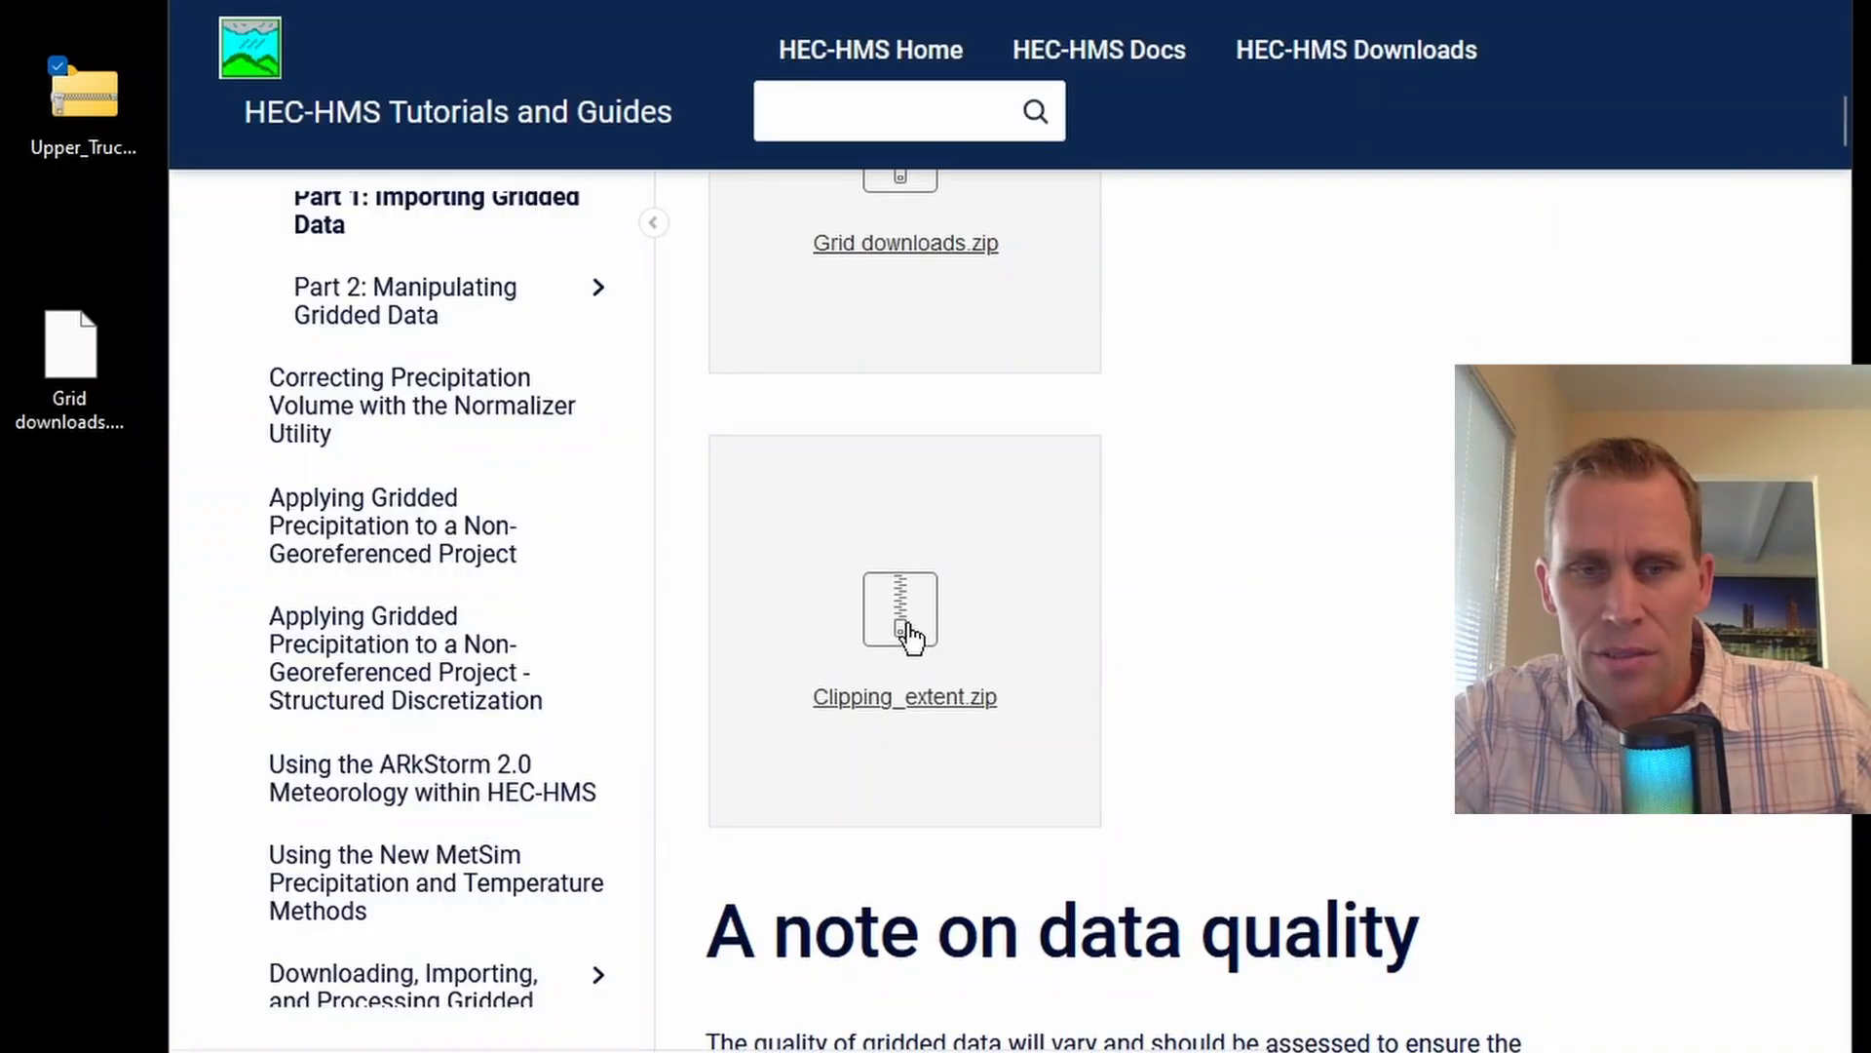
{"action": "left_click", "coordinate": [906, 631]}
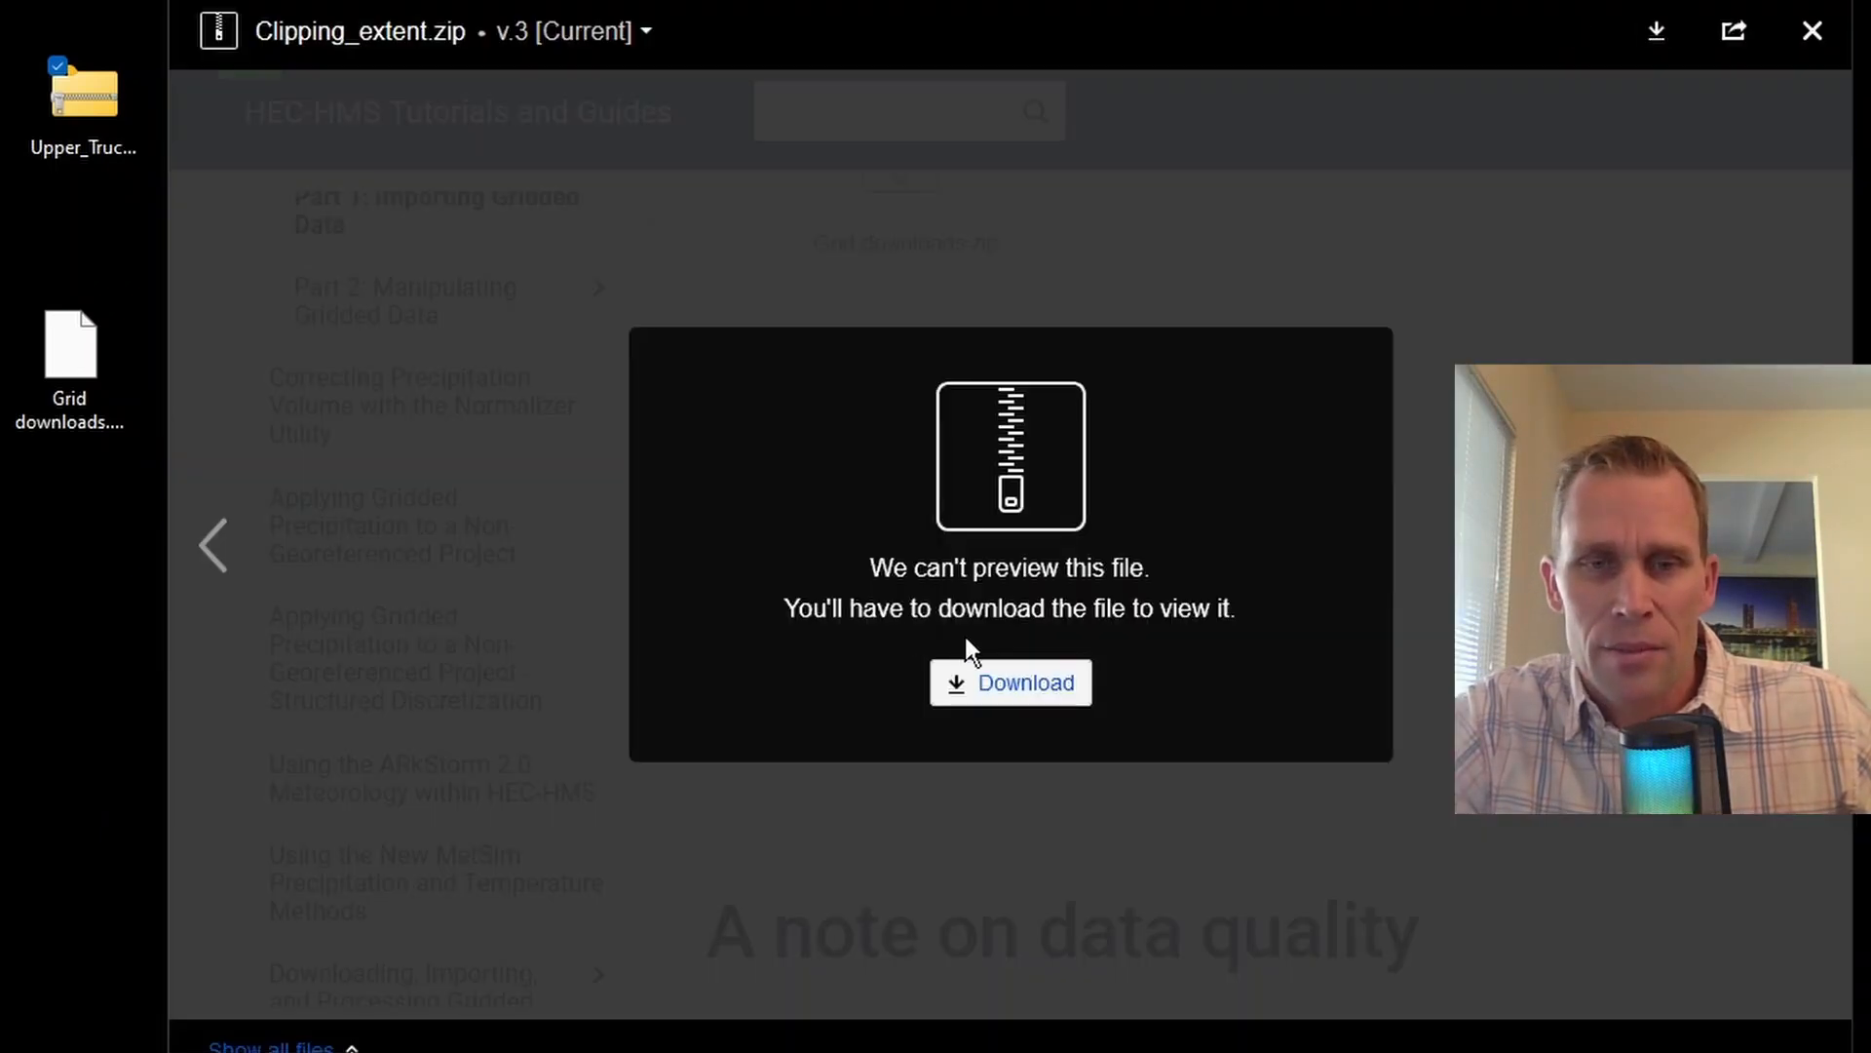
{"action": "left_click", "coordinate": [1006, 685]}
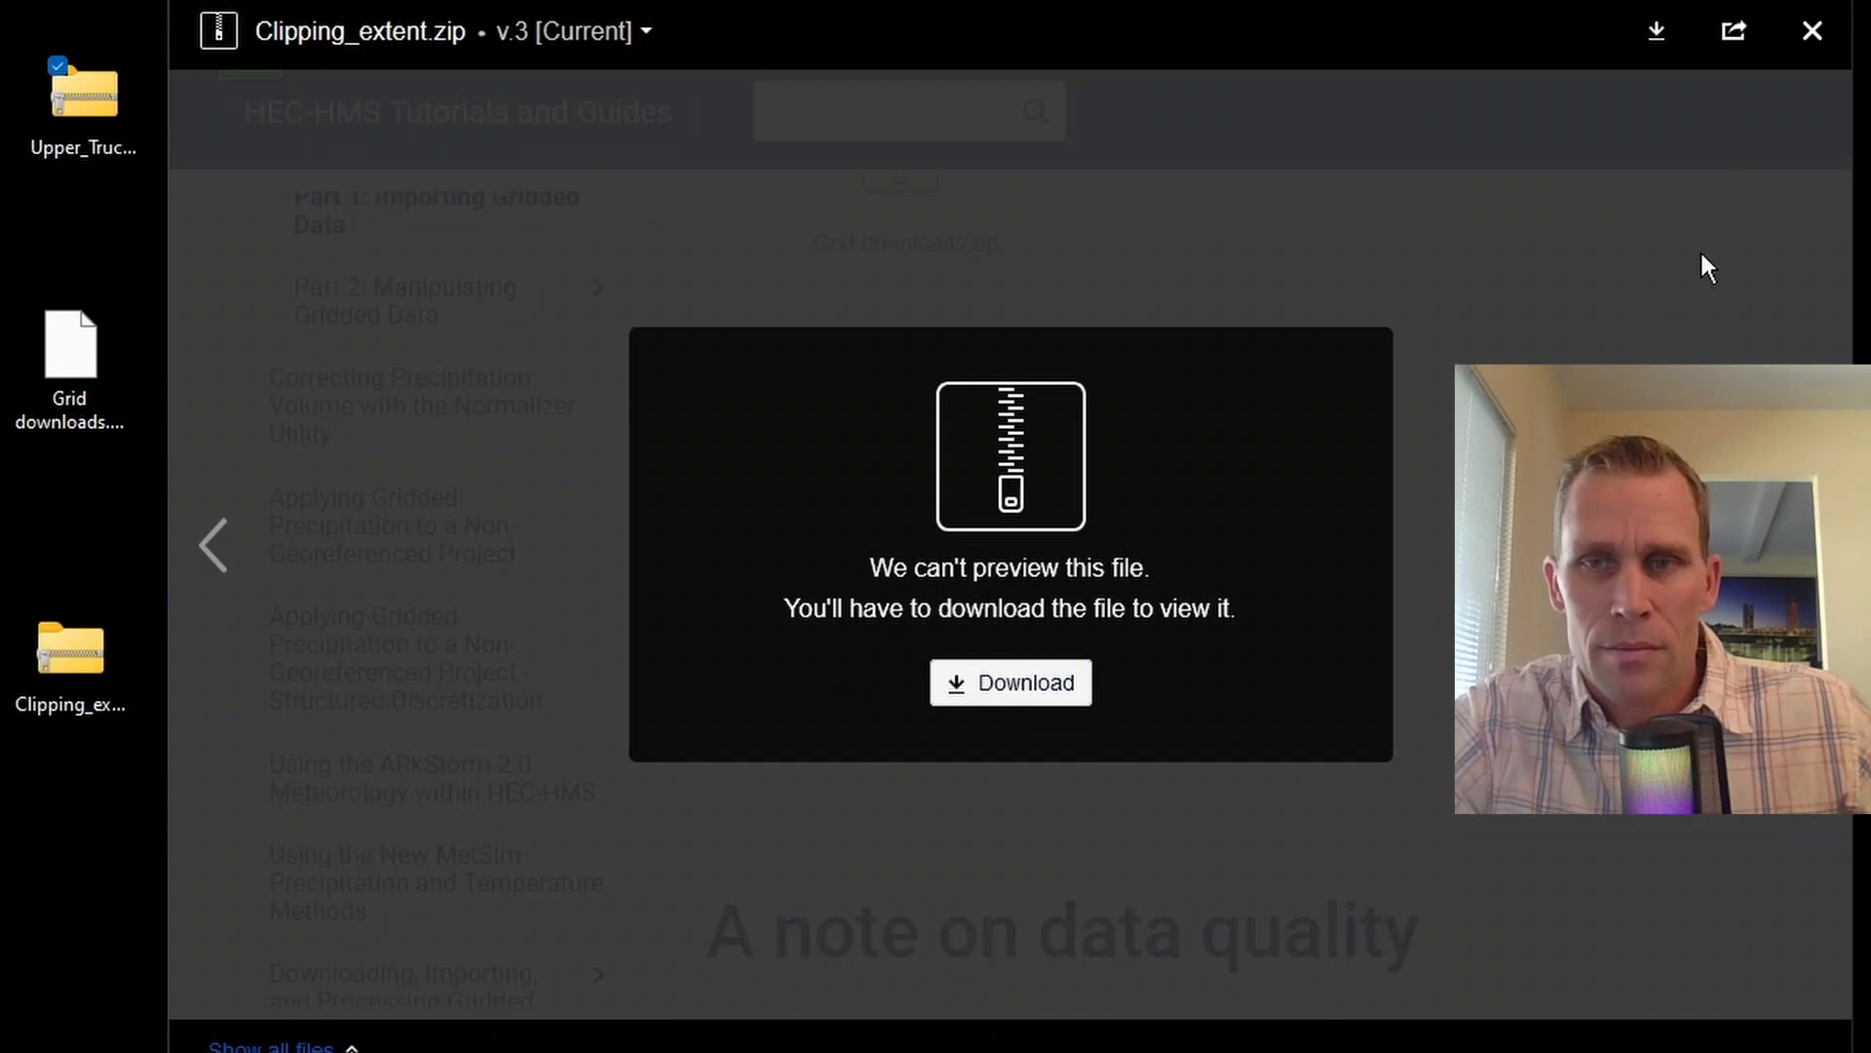
{"action": "left_click", "coordinate": [1812, 32]}
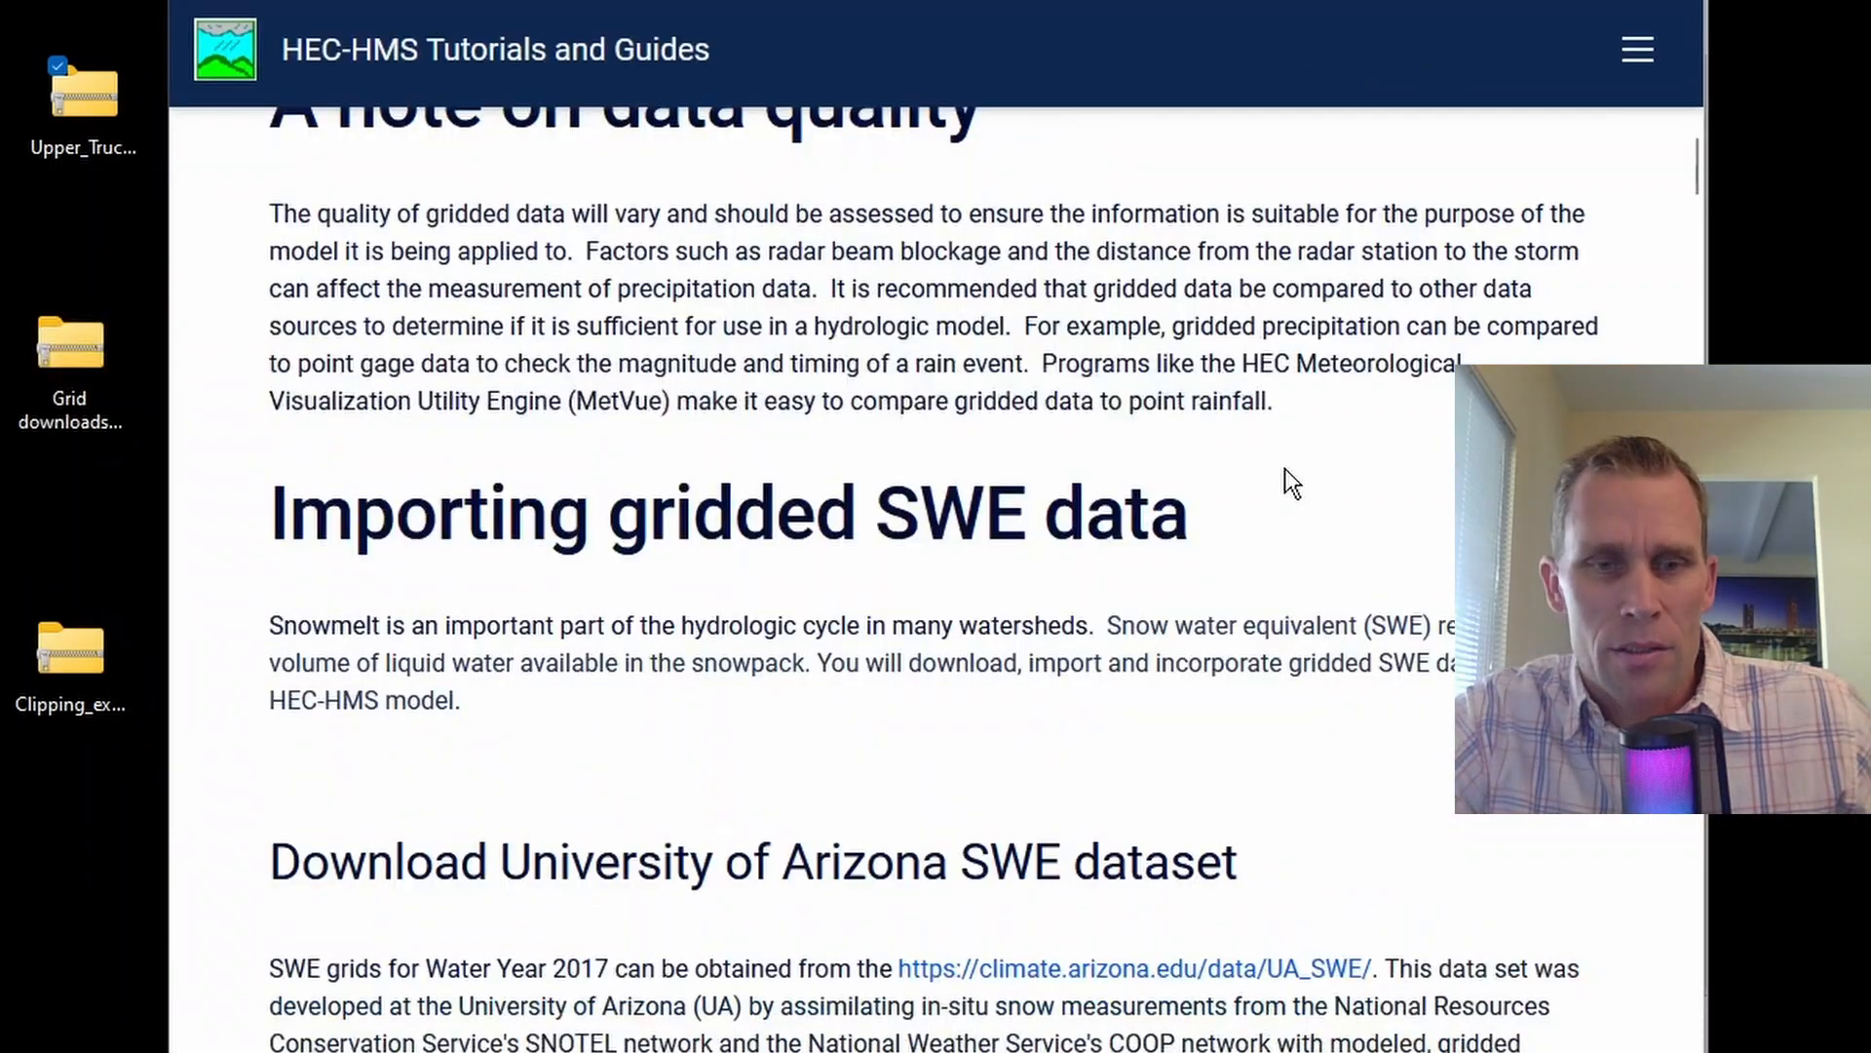
- Open the initial Upper Truckee zip from the desktop, check the project files inside, and return to the Upper_Truckee_Gridded_initial folder
{"action": "scroll", "coordinate": [1285, 468], "scroll_direction": "down", "scroll_amount": 3}
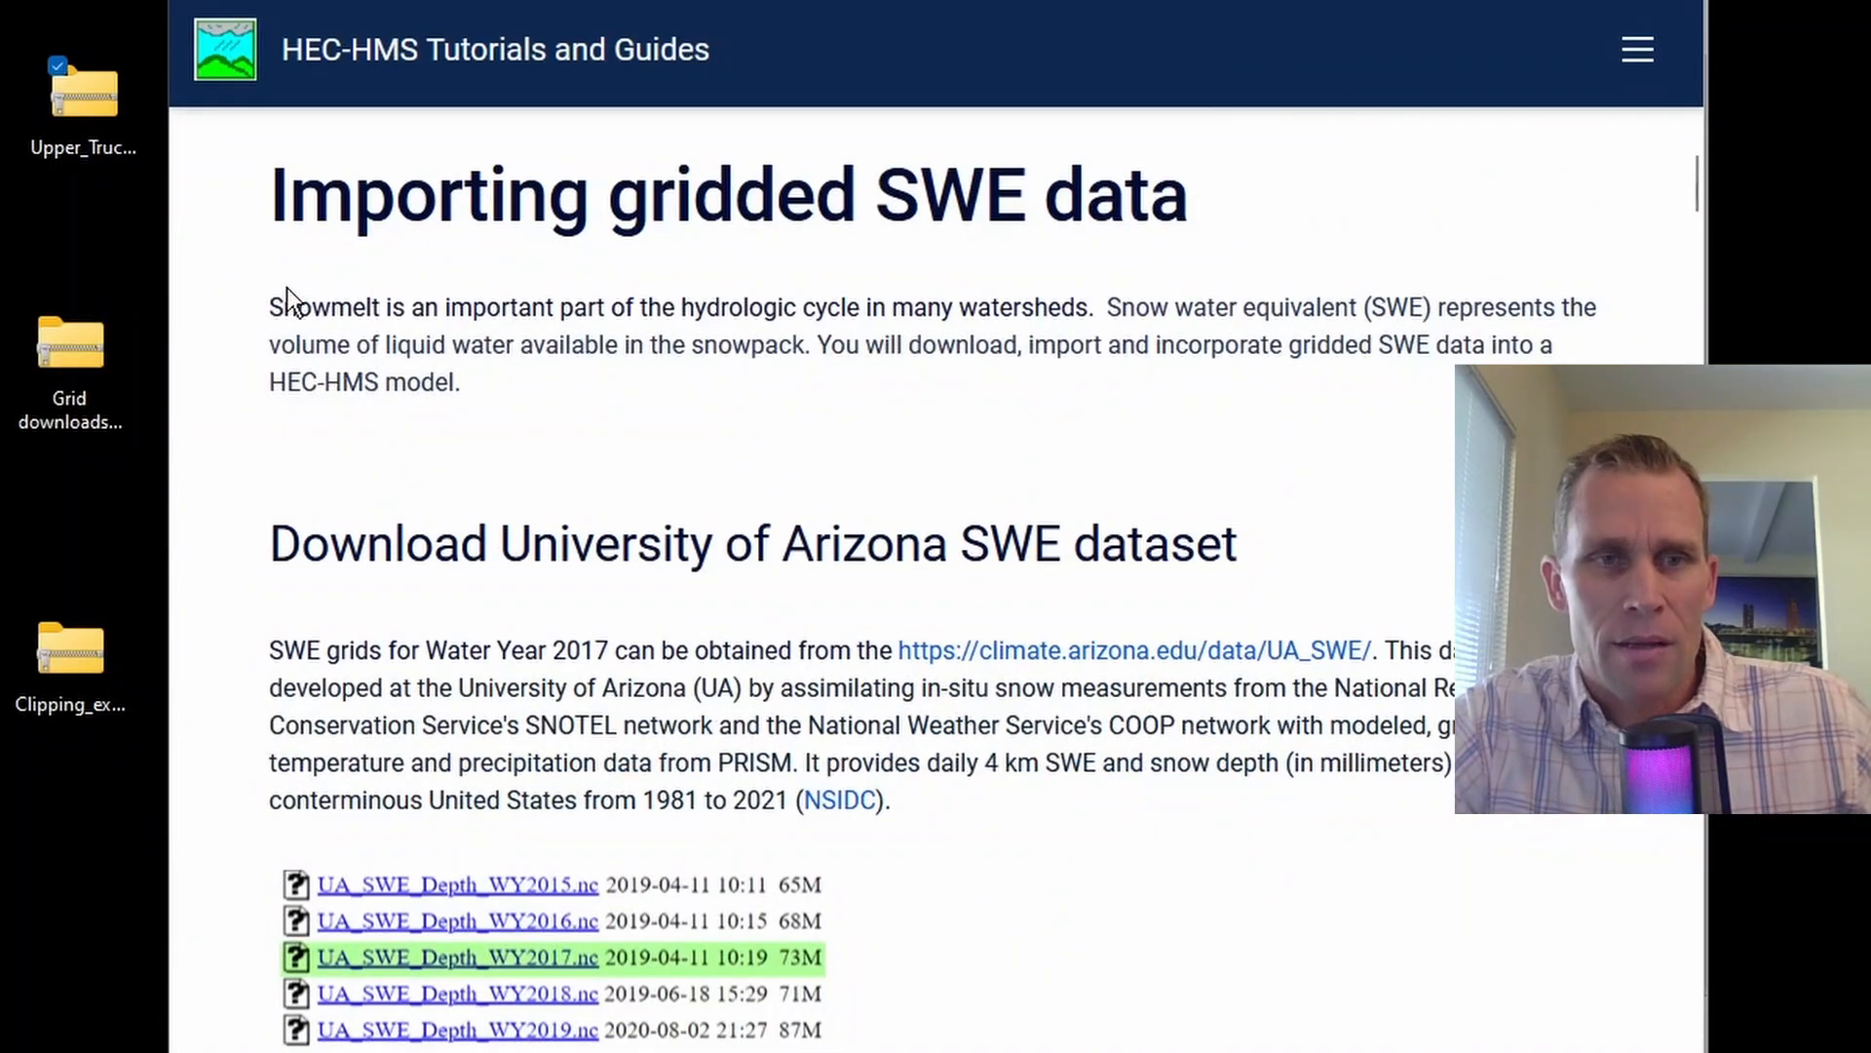
{"action": "double_click", "coordinate": [90, 95]}
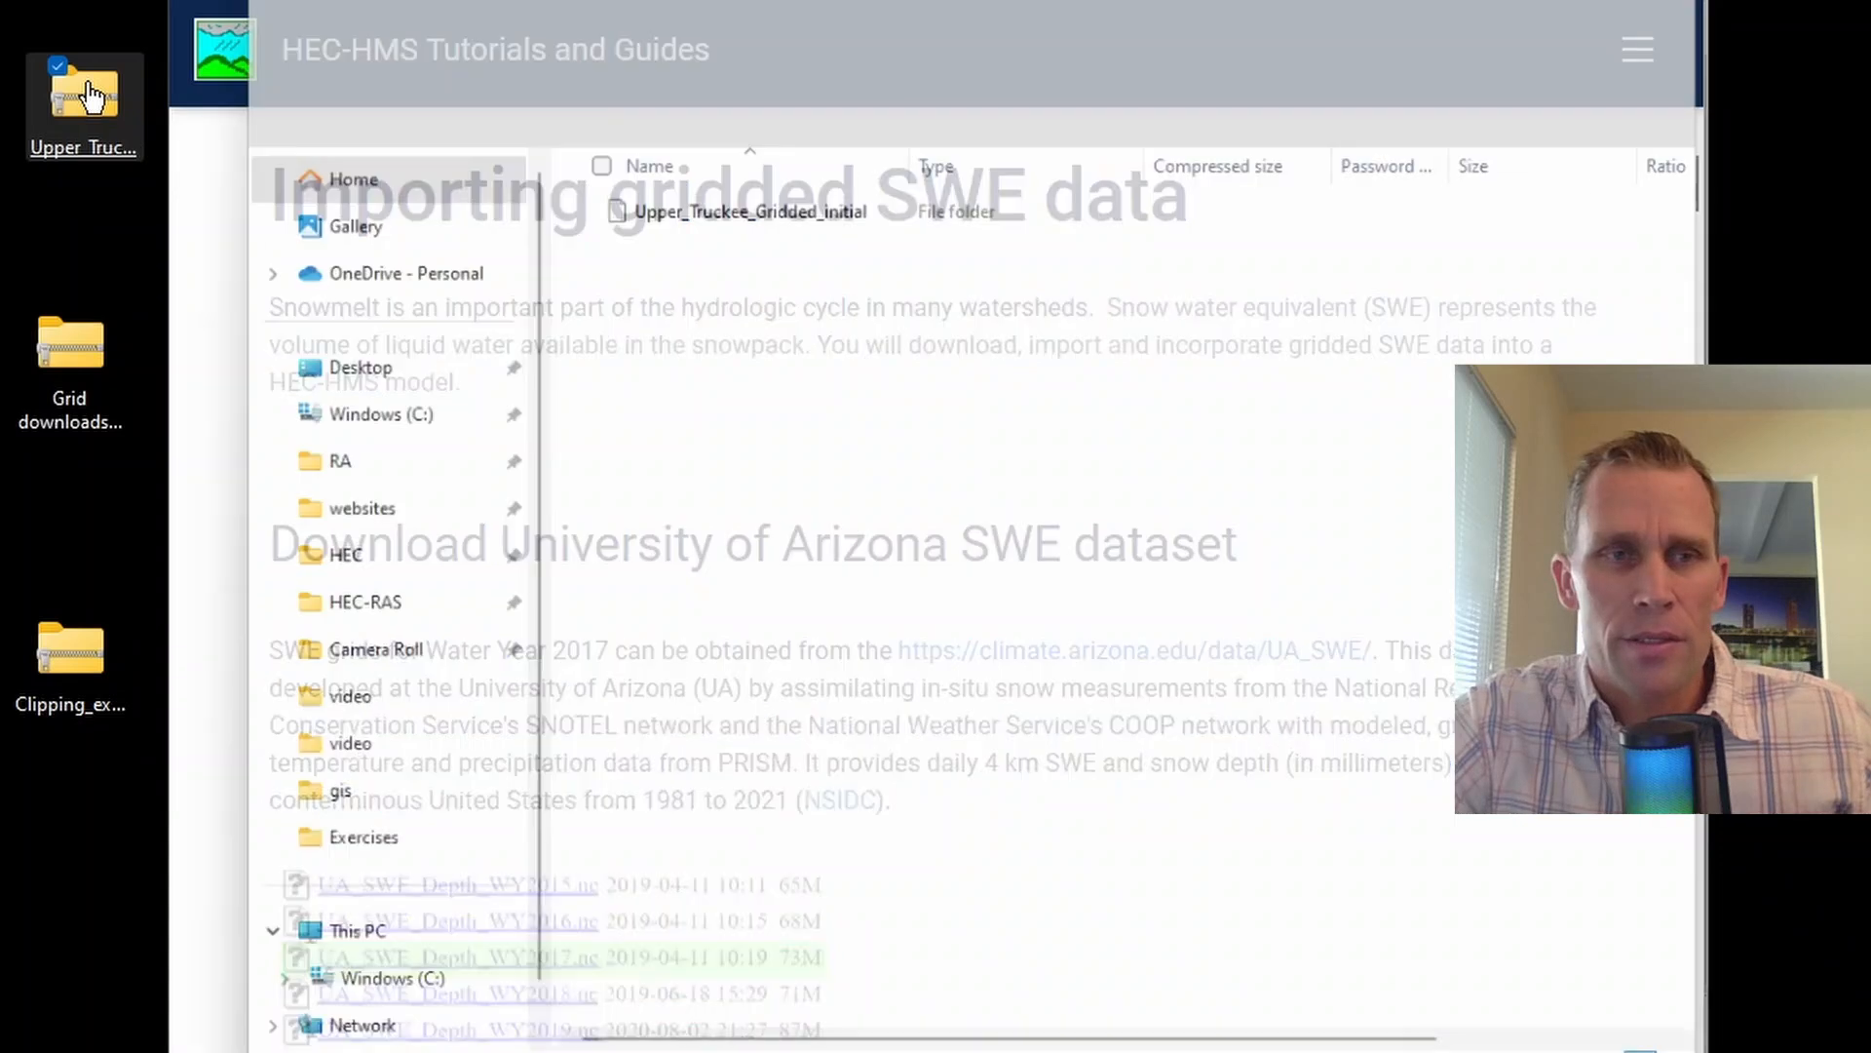
{"action": "left_click_drag", "start_coordinate": [848, 12], "coordinate": [1335, 44]}
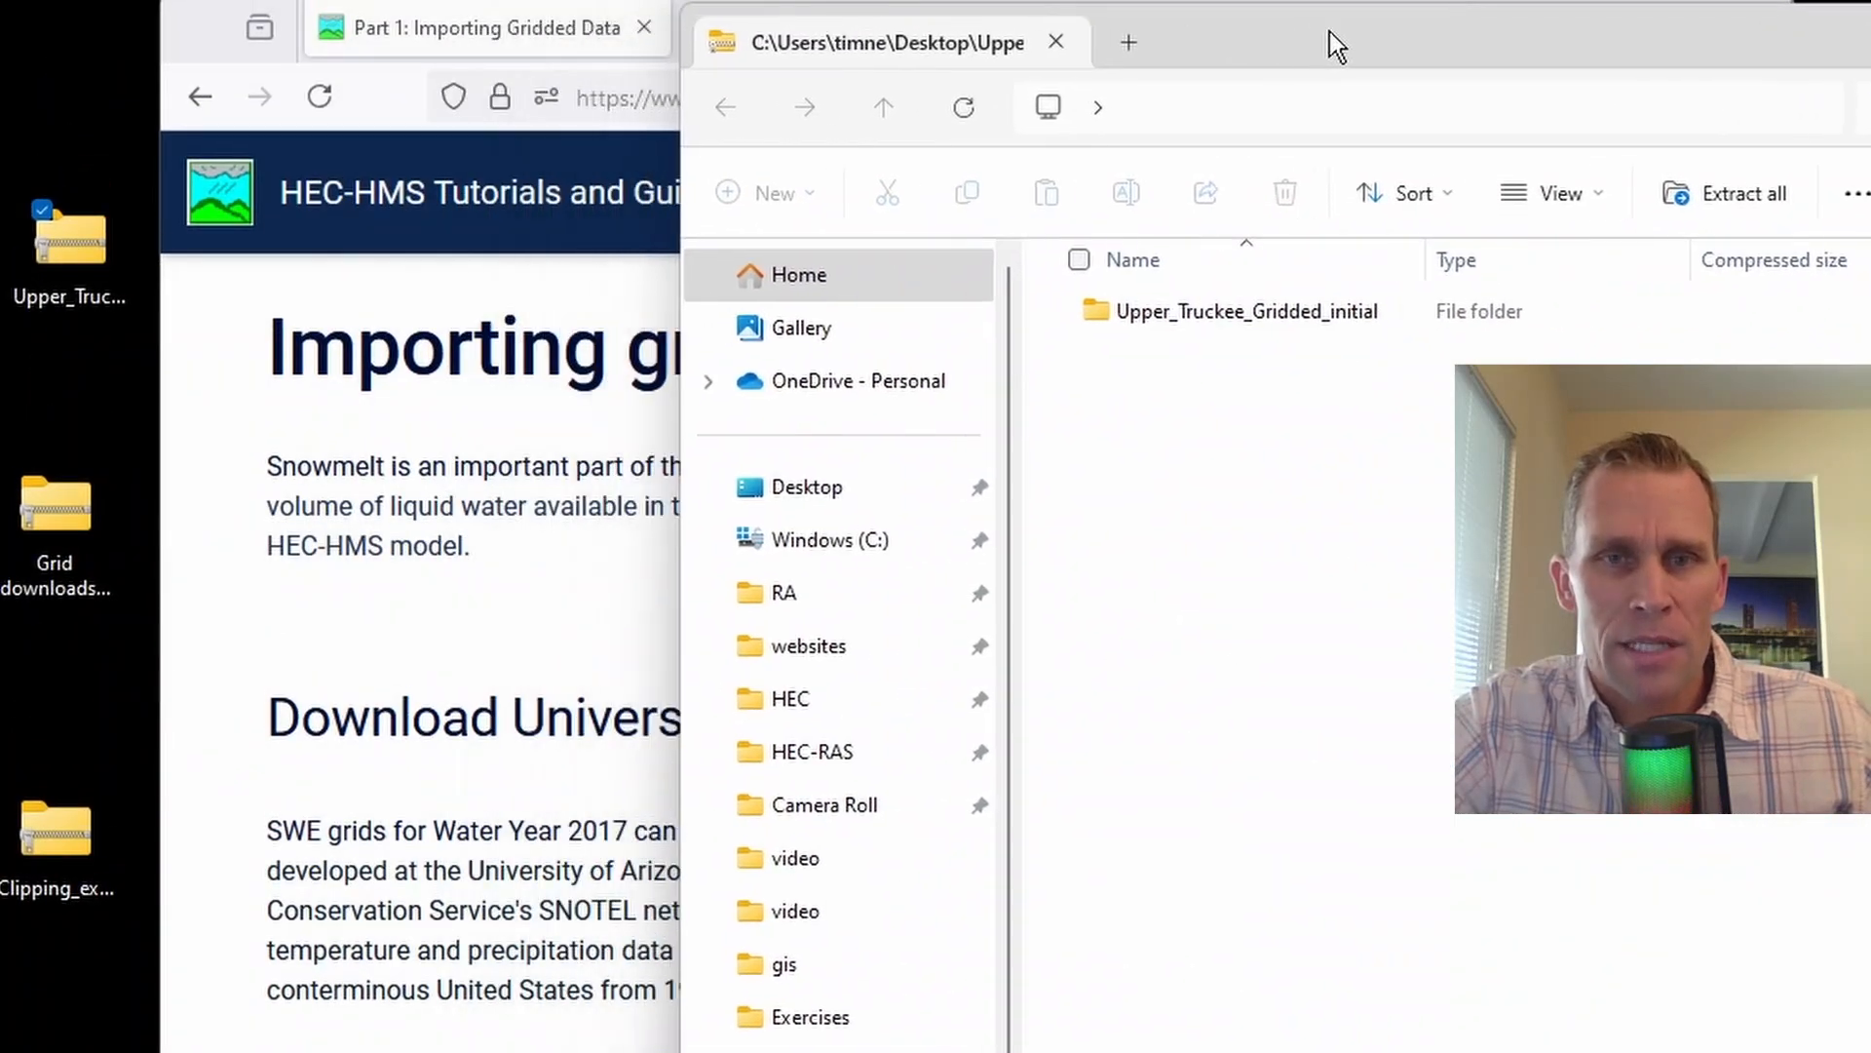
{"action": "double_click", "coordinate": [1233, 314]}
{"action": "double_click", "coordinate": [1201, 321]}
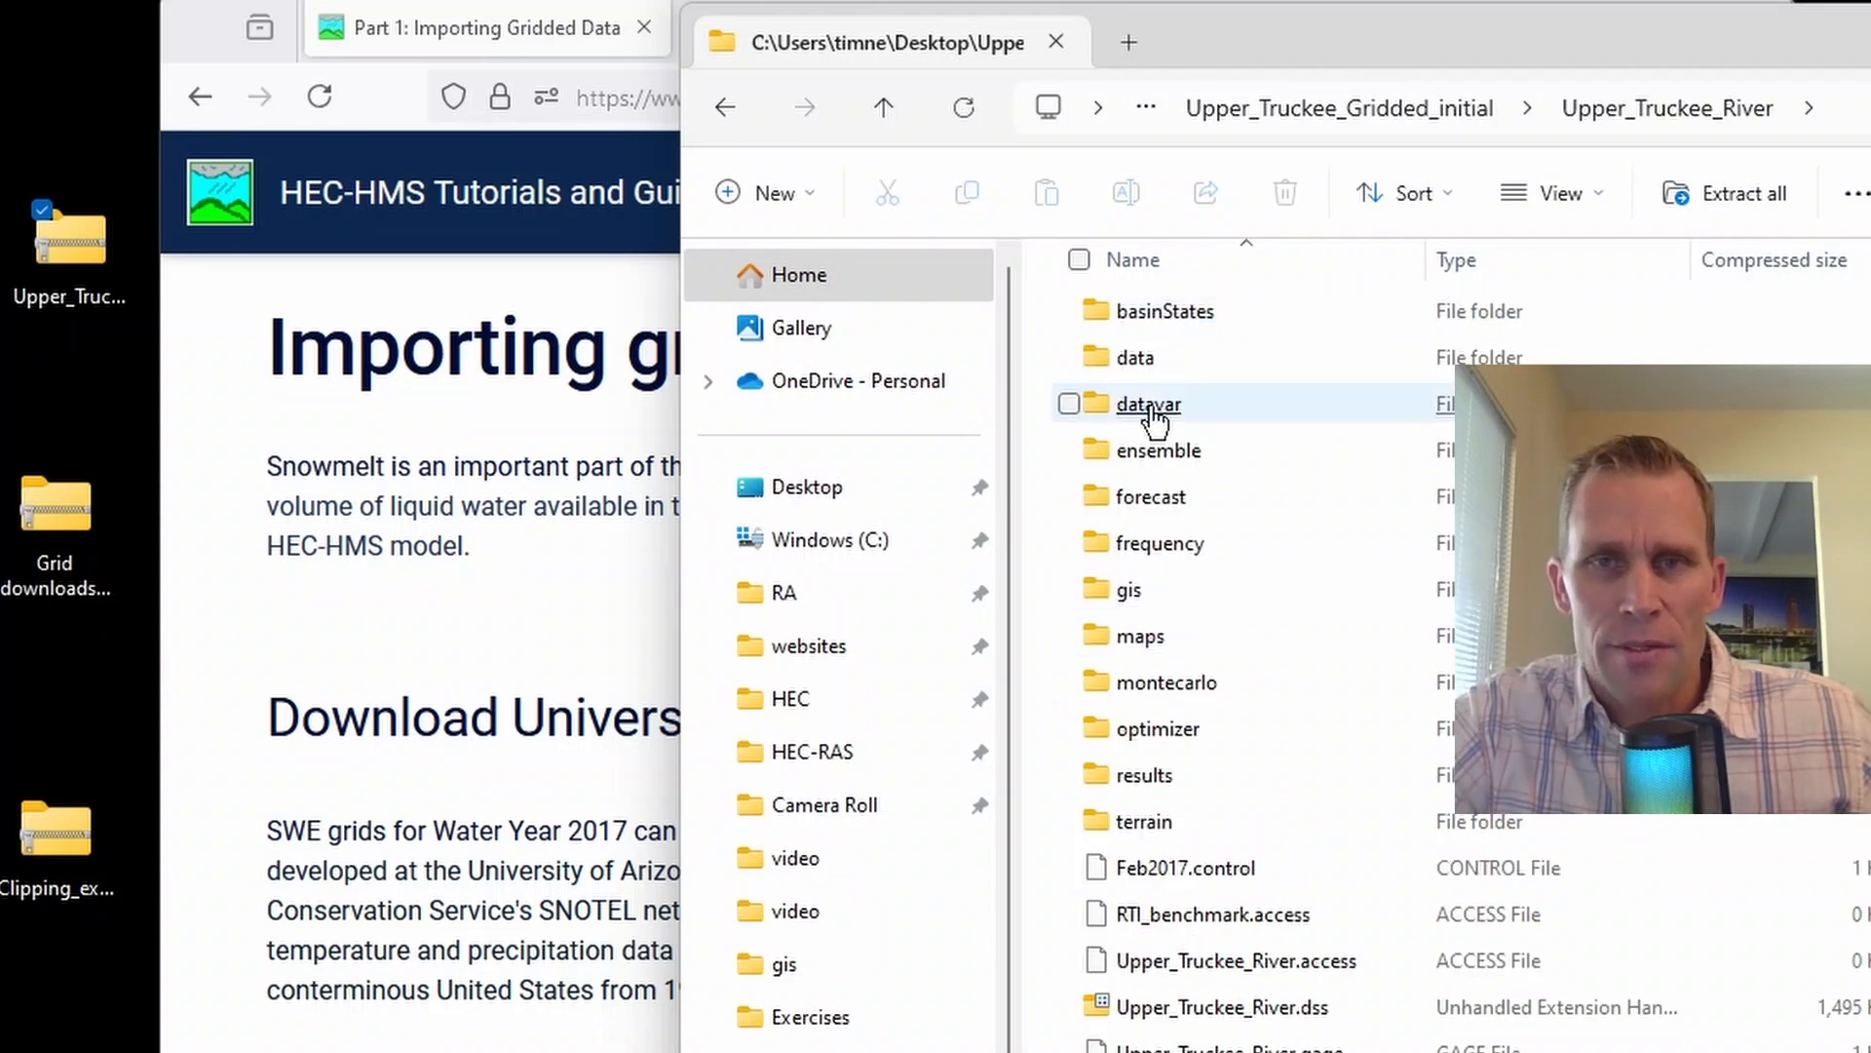
{"action": "left_click", "coordinate": [887, 108]}
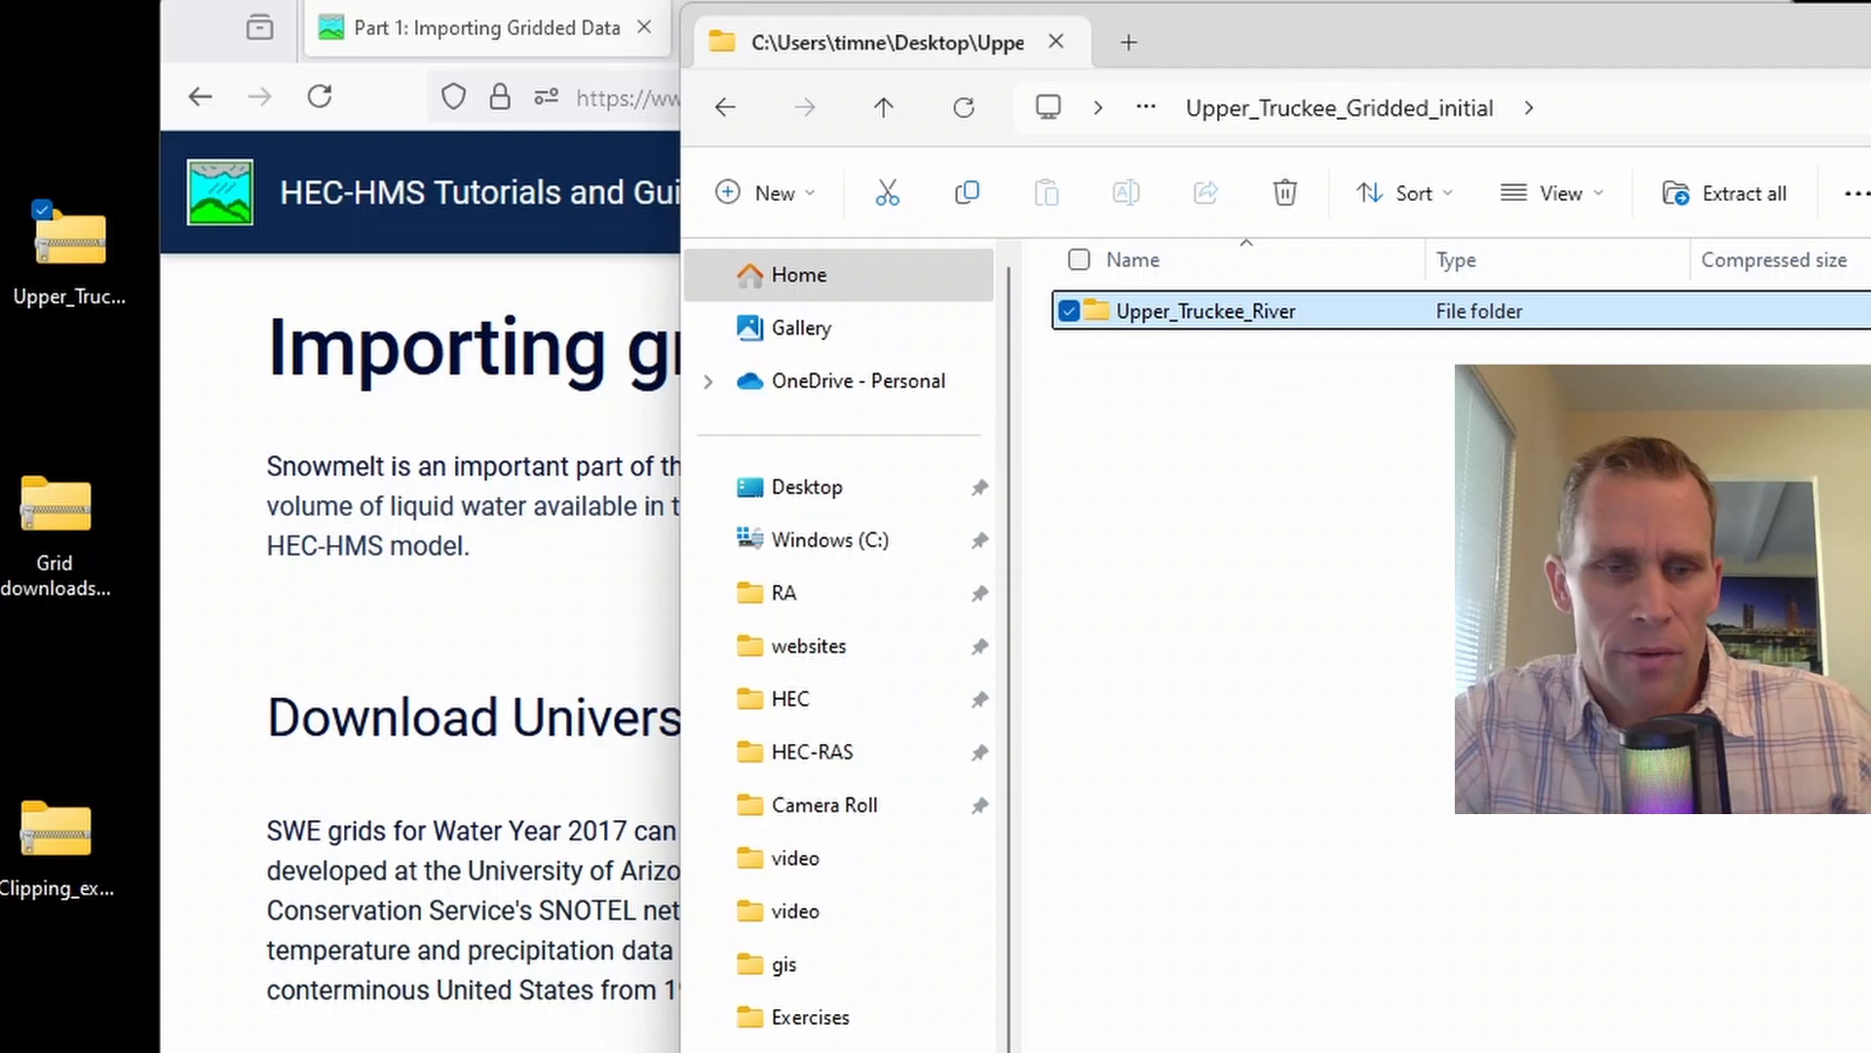
- Copy the Upper_Truckee_River folder into the project folder of "30 - Manipulating Gridded Data", and delete the initial project zip from the desktop
{"action": "key", "text": "alt+Tab"}
{"action": "key", "text": "alt+Tab"}
{"action": "left_click", "coordinate": [1166, 349]}
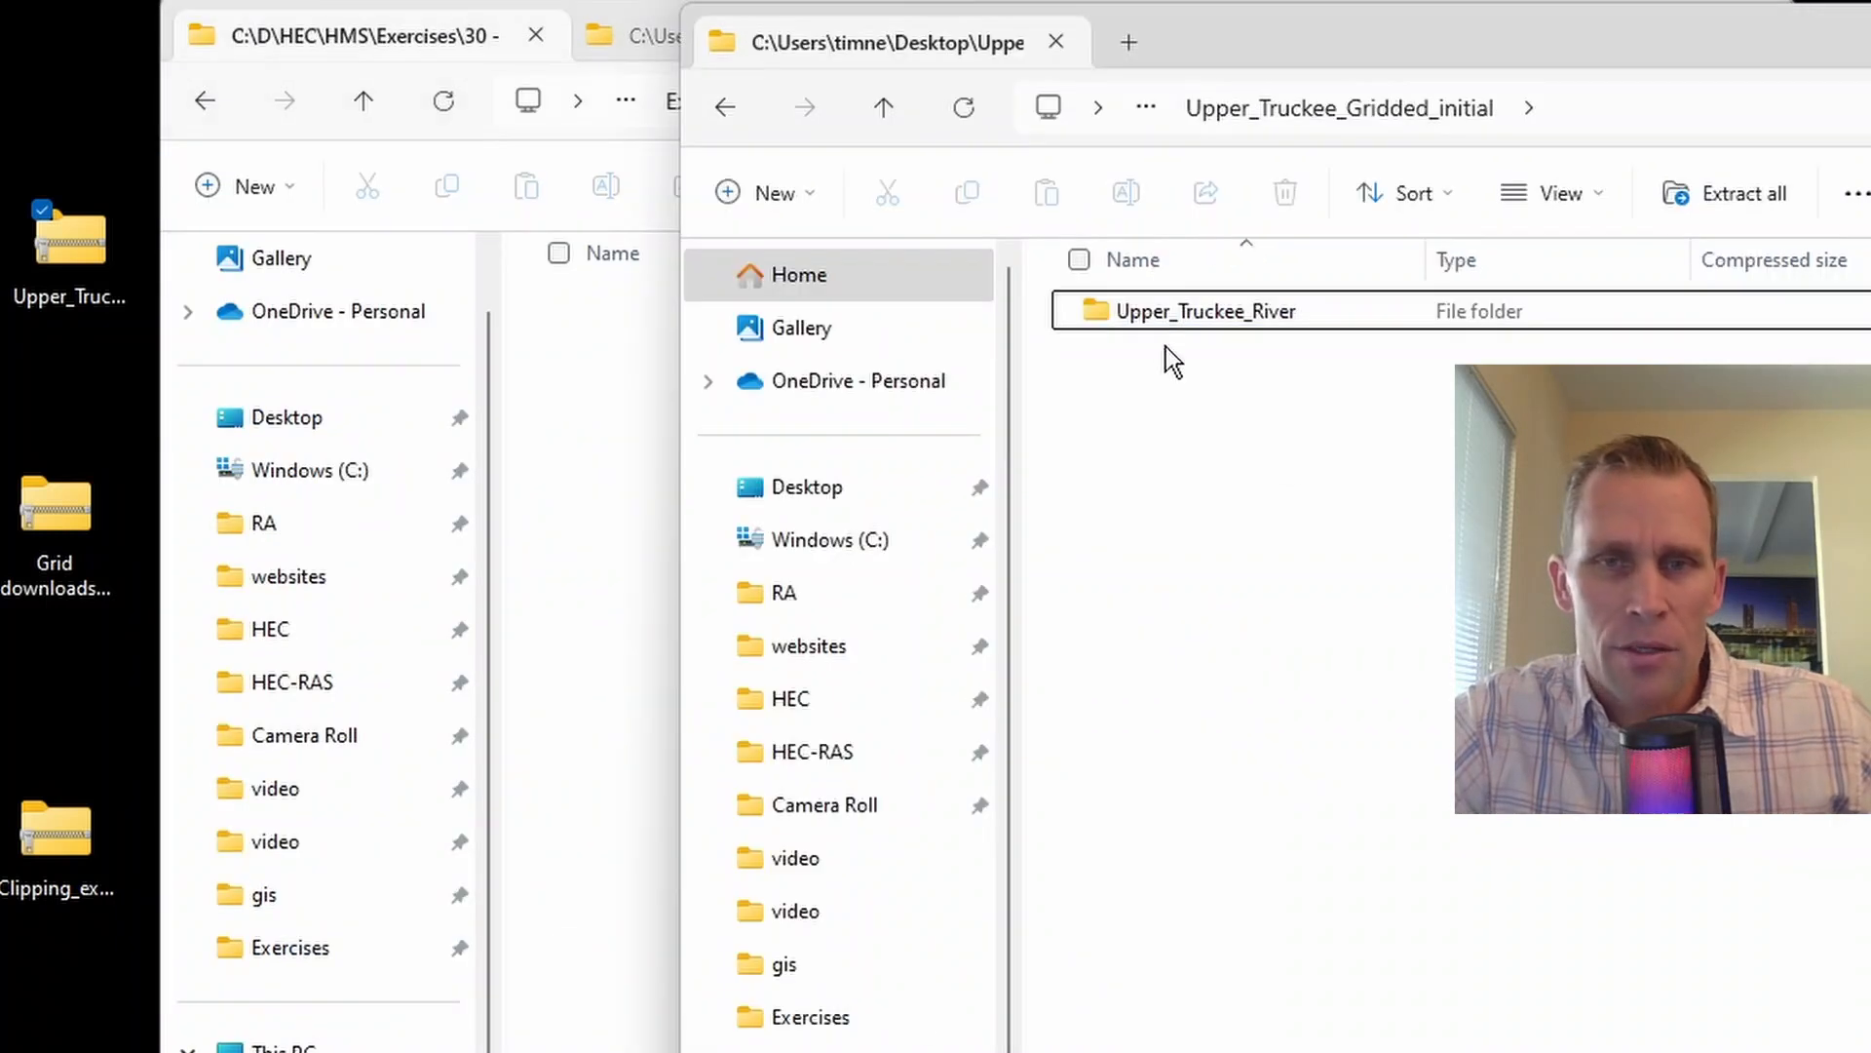
{"action": "left_click_drag", "start_coordinate": [1162, 317], "coordinate": [612, 612]}
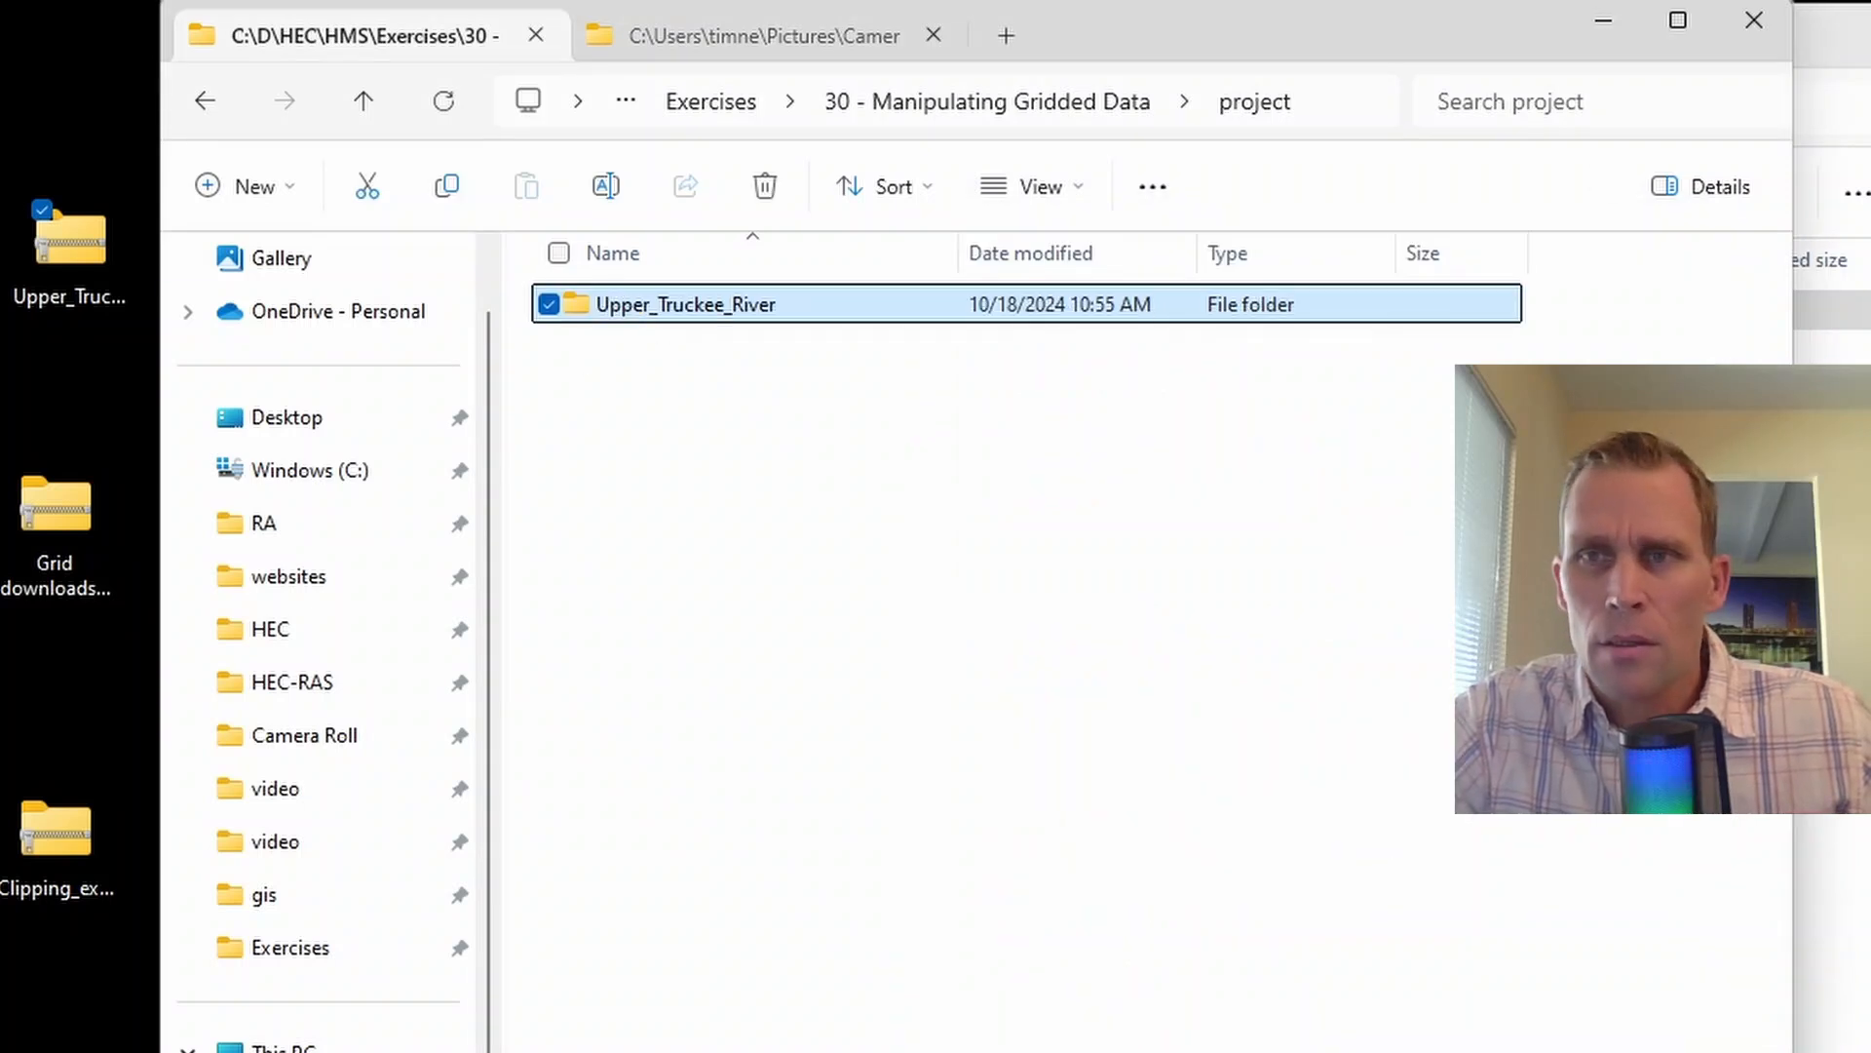
{"action": "left_click", "coordinate": [68, 219]}
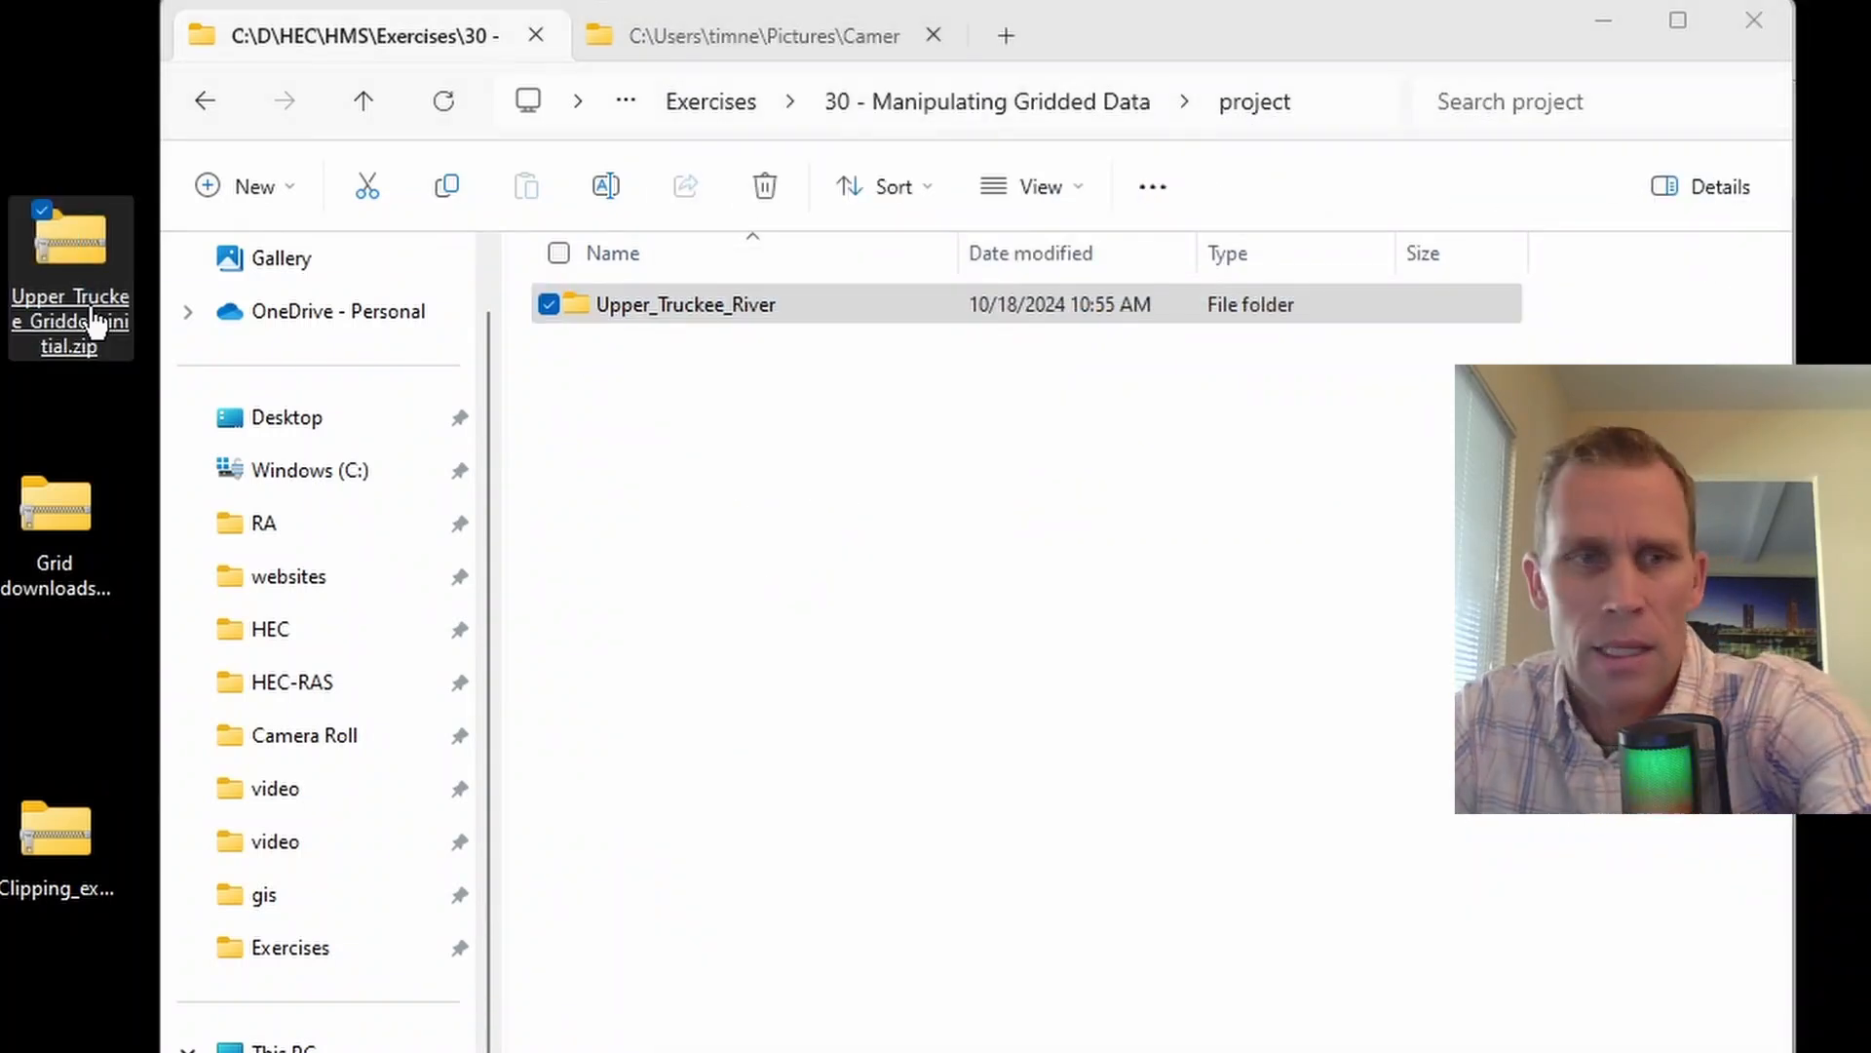
{"action": "key", "text": "Delete"}
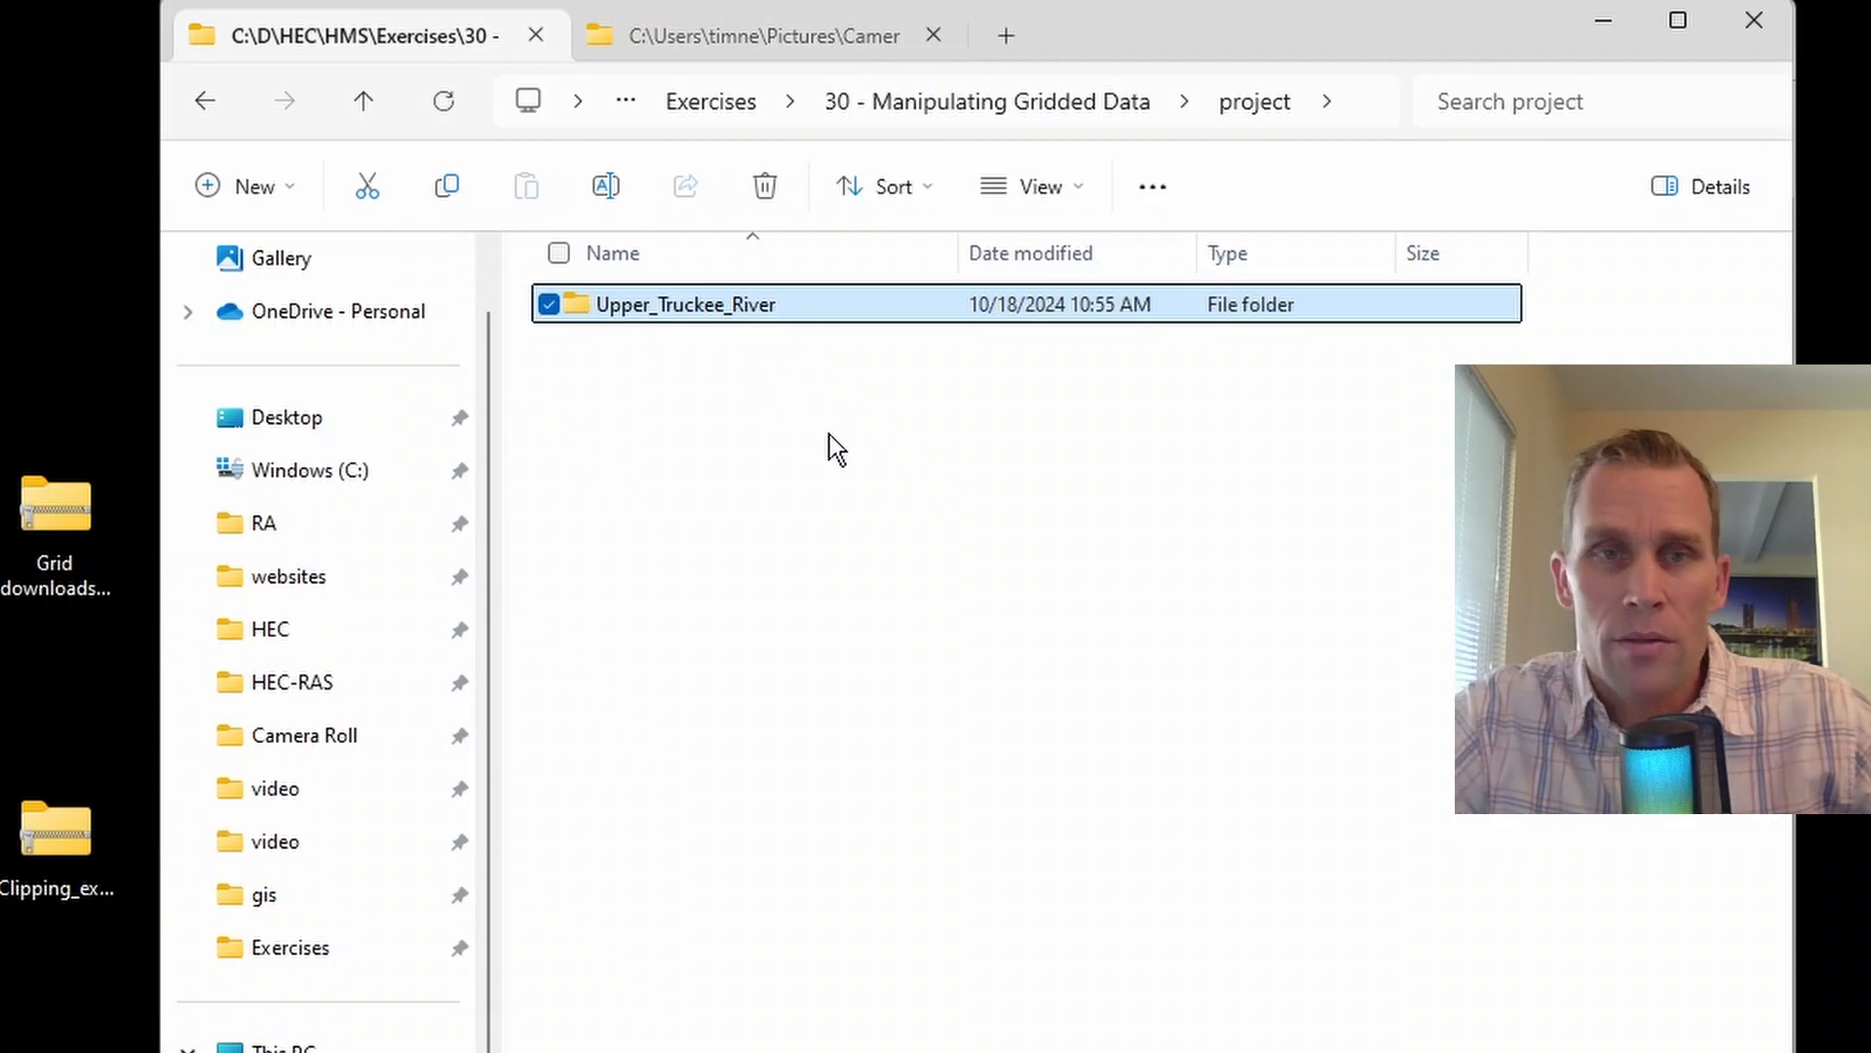
- Rearrange the two remaining zips on the desktop and open the gis folder of the copied Upper_Truckee_River project
{"action": "double_click", "coordinate": [694, 315]}
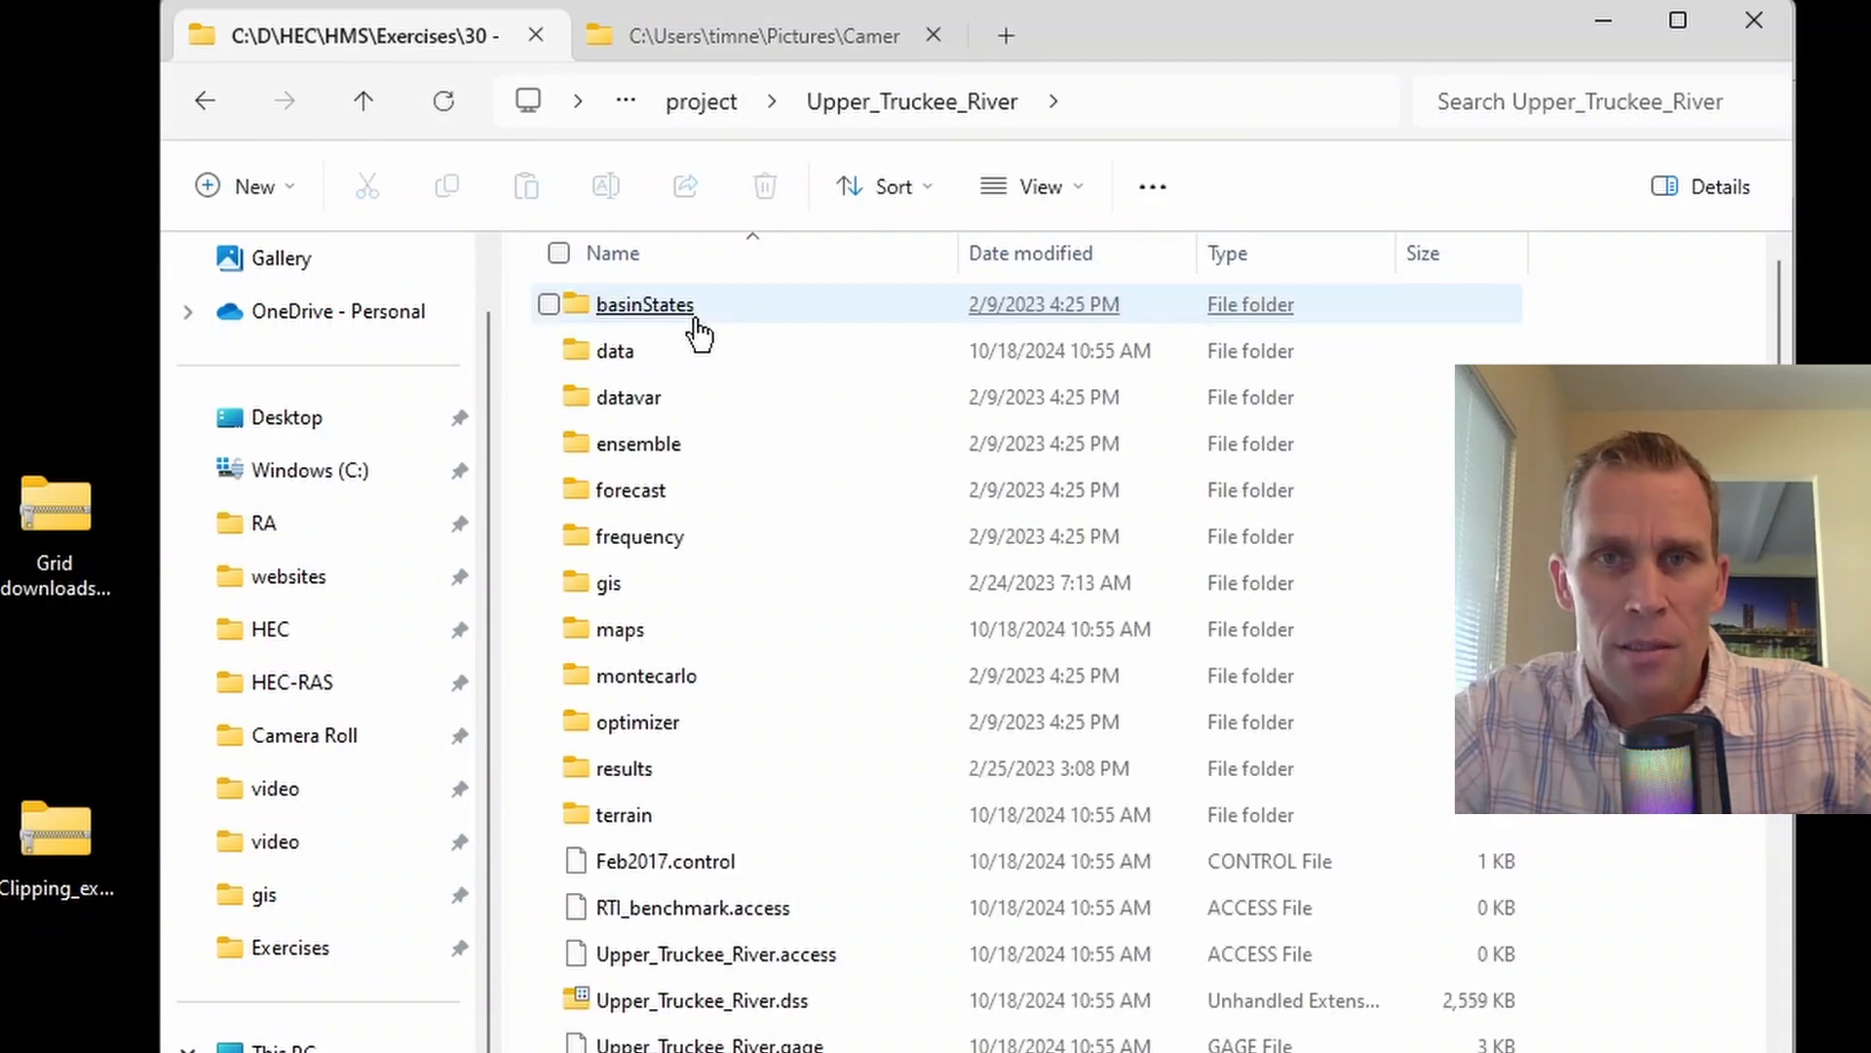
{"action": "left_click_drag", "start_coordinate": [51, 520], "coordinate": [70, 382]}
{"action": "left_click_drag", "start_coordinate": [56, 831], "coordinate": [99, 620]}
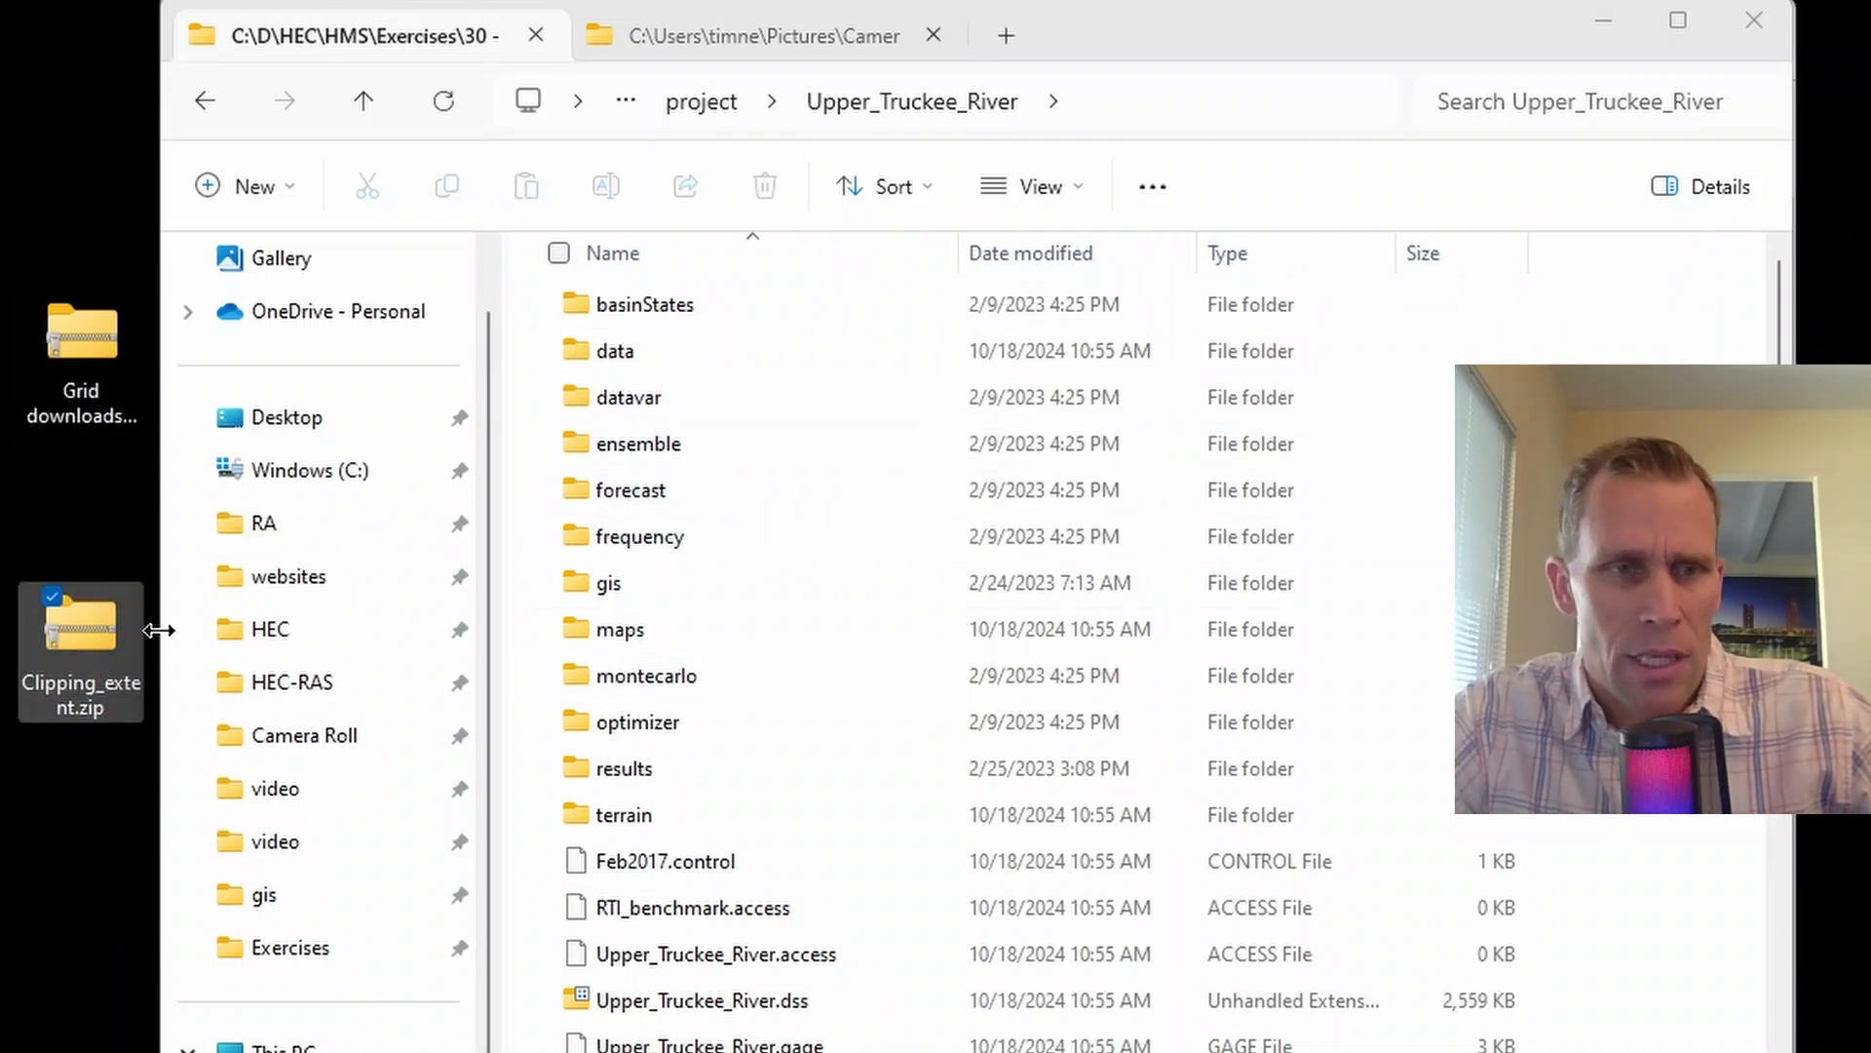
{"action": "double_click", "coordinate": [605, 583]}
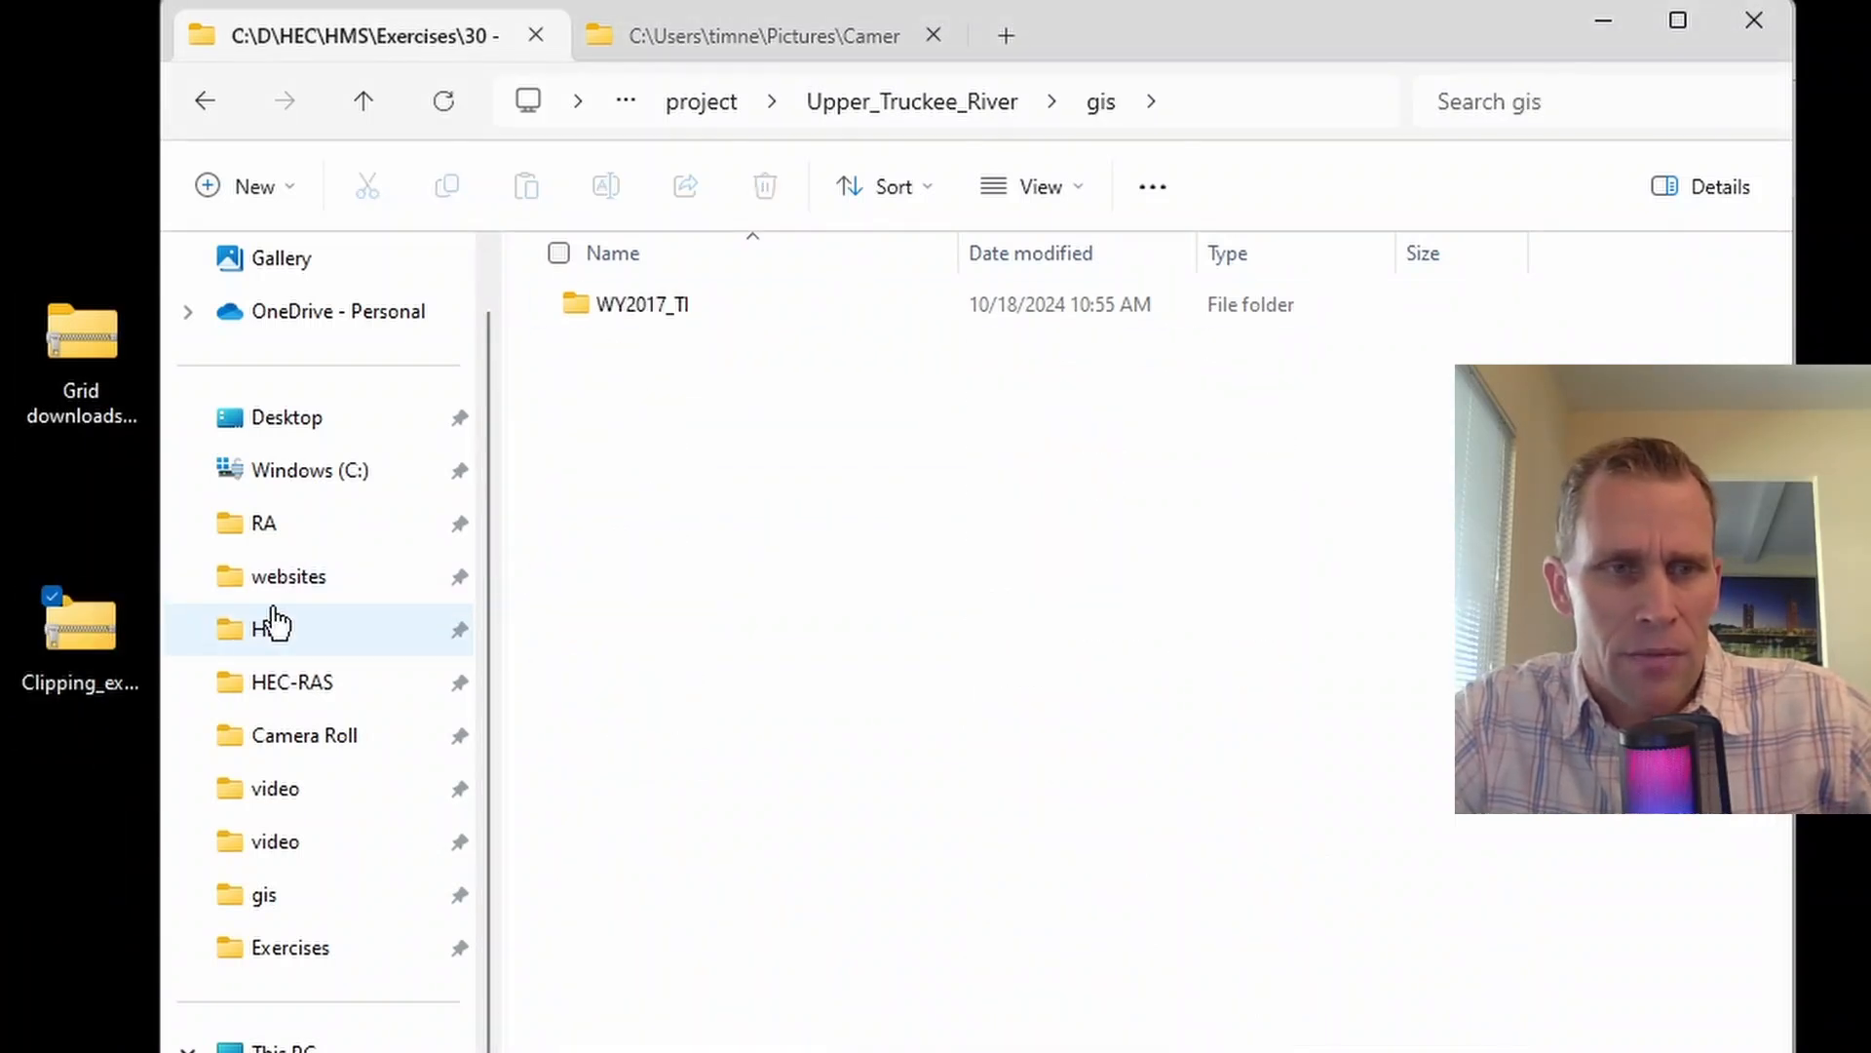
- Copy the Truckee_project_extent_buffered folder from Clipping_extent.zip into the project's gis folder, and delete that zip from the desktop
{"action": "double_click", "coordinate": [104, 642]}
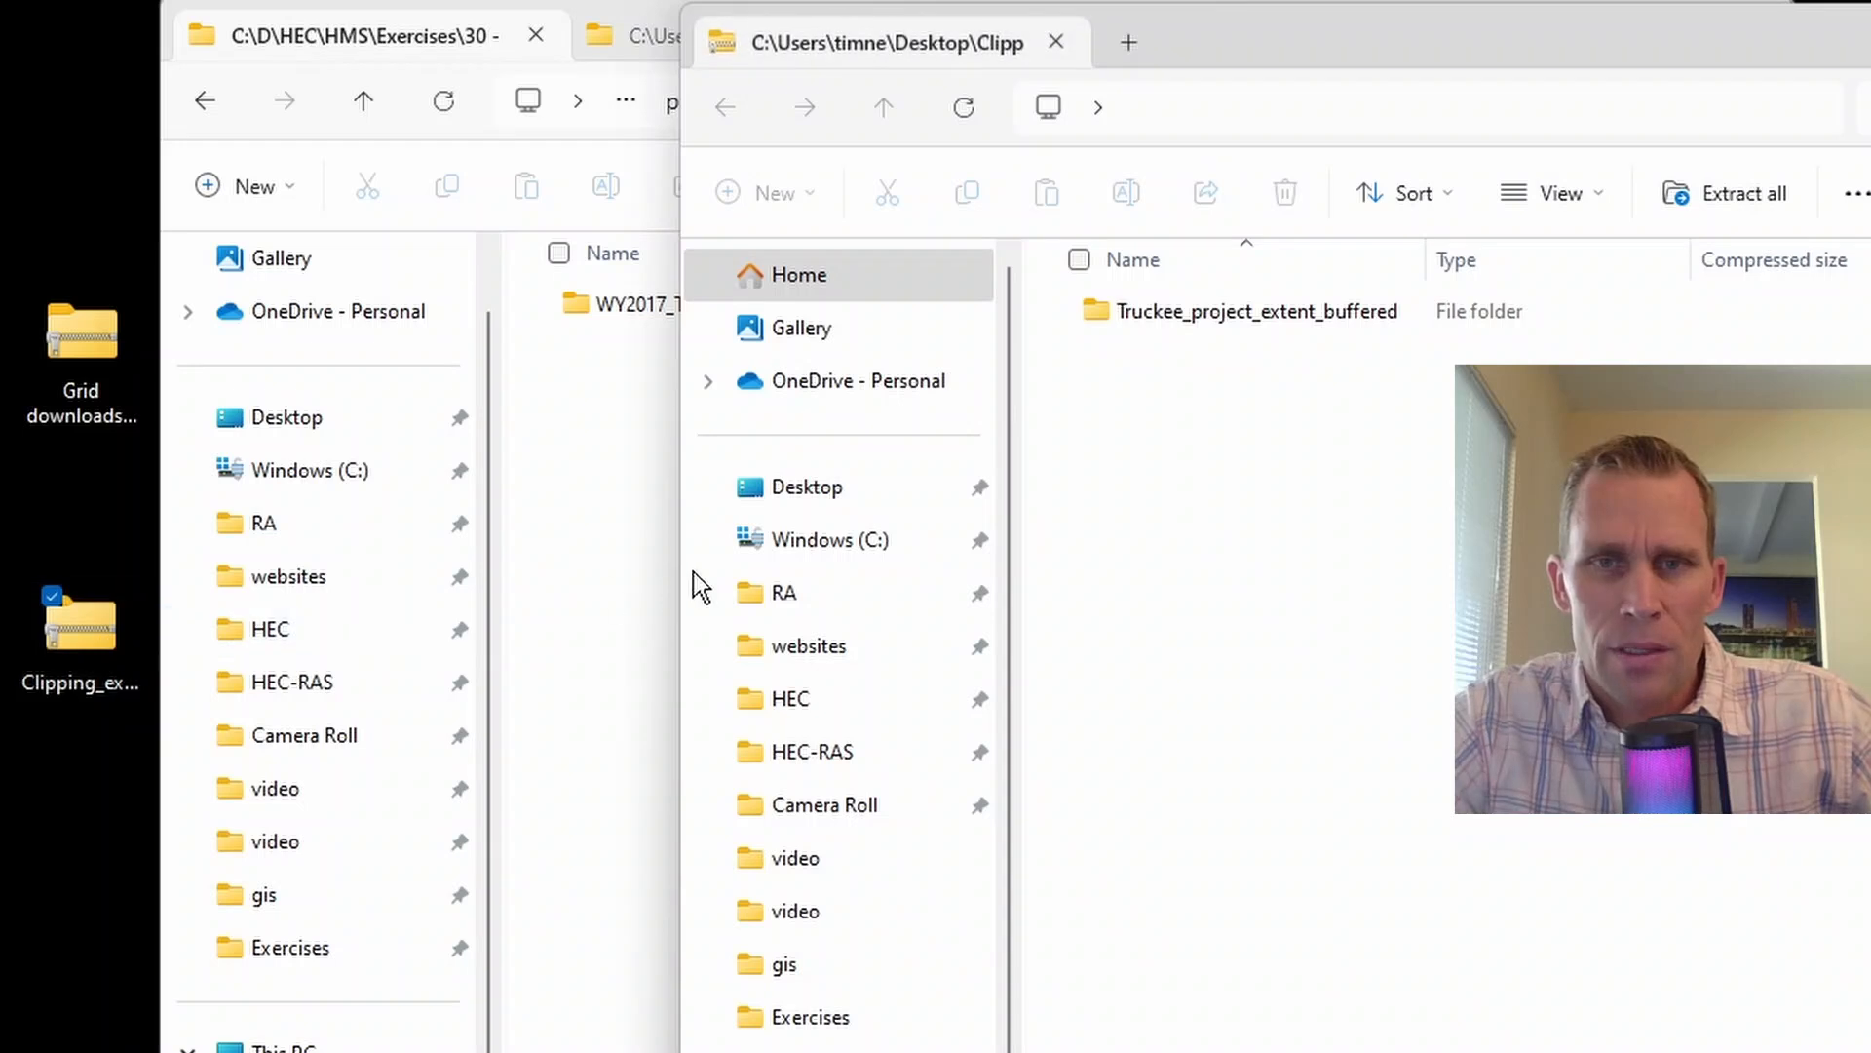
{"action": "double_click", "coordinate": [1160, 311]}
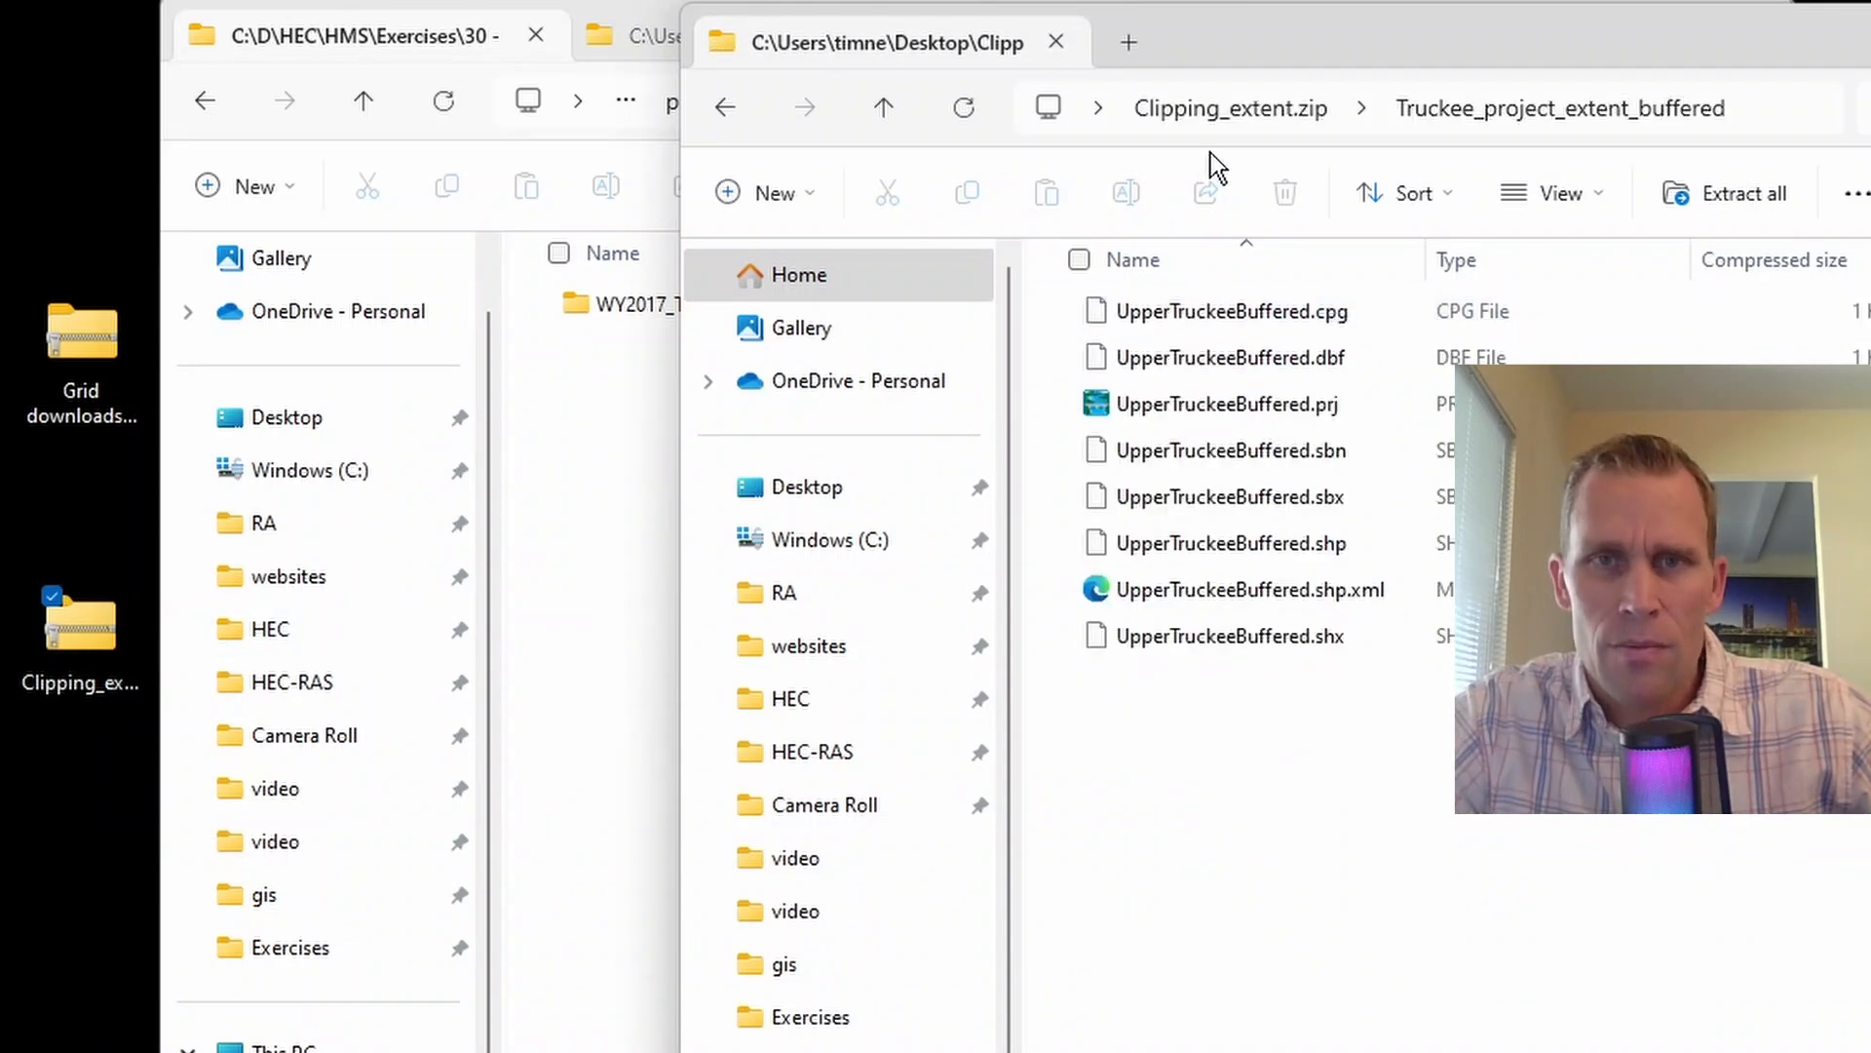
{"action": "left_click", "coordinate": [1226, 110]}
{"action": "left_click_drag", "start_coordinate": [1180, 317], "coordinate": [692, 557]}
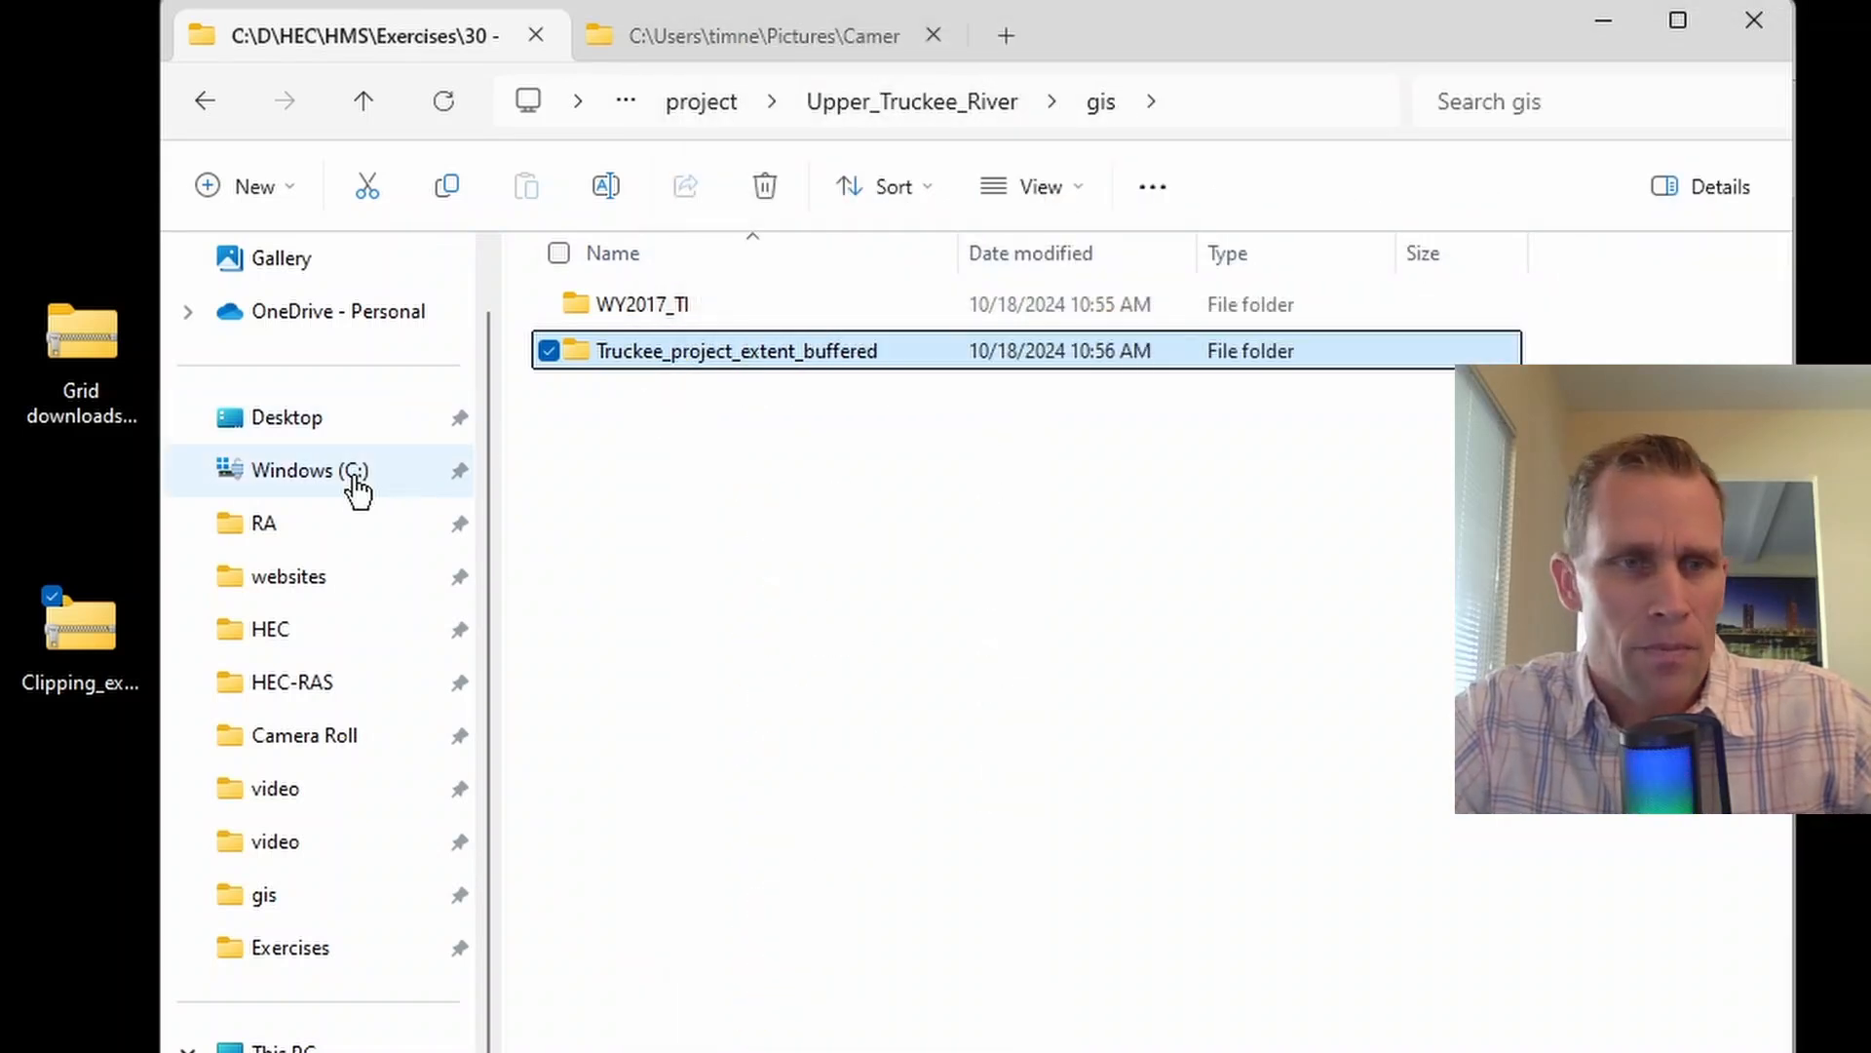
{"action": "left_click", "coordinate": [71, 635]}
{"action": "key", "text": "Delete"}
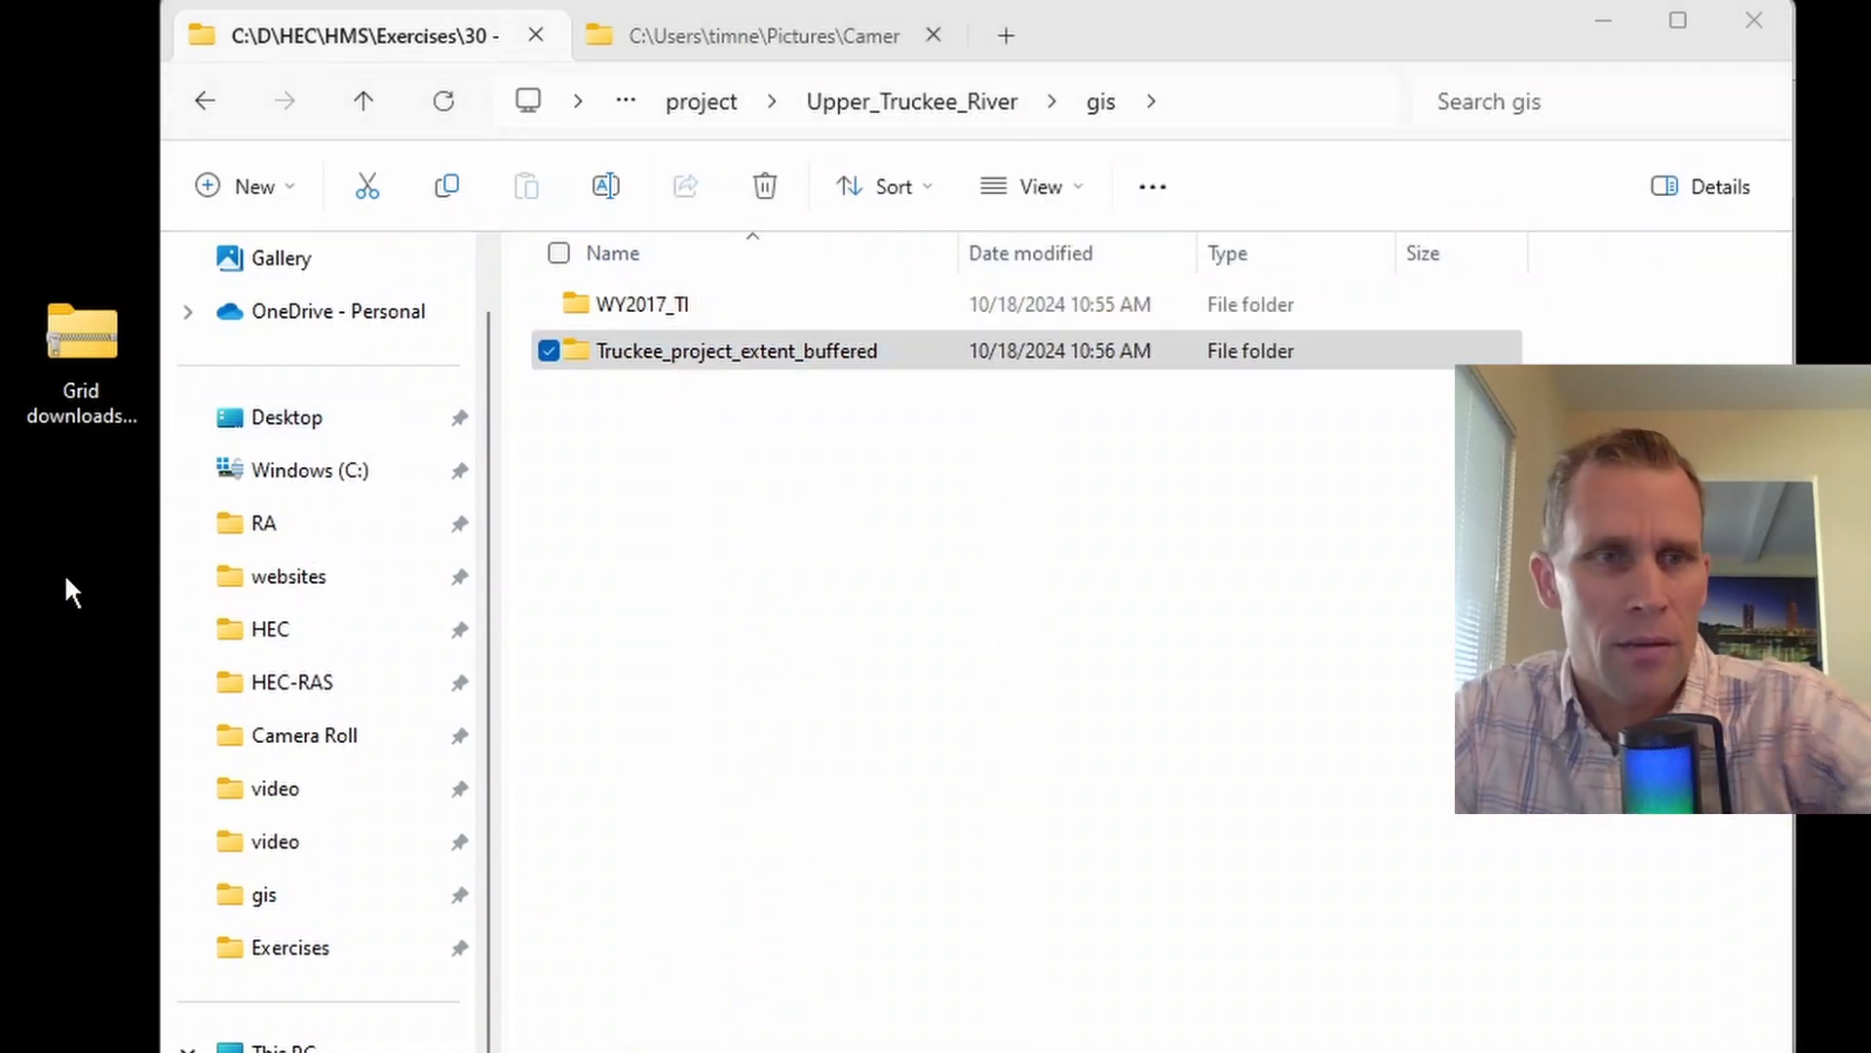
- Open the Grid downloads folder inside Grid downloads.zip, and the data folder of the Upper_Truckee_River project in the other window
{"action": "mouse_move", "coordinate": [90, 339]}
{"action": "left_mouse_down"}
{"action": "mouse_move", "coordinate": [95, 426]}
{"action": "mouse_move", "coordinate": [90, 346]}
{"action": "left_mouse_up"}
{"action": "double_click", "coordinate": [89, 343]}
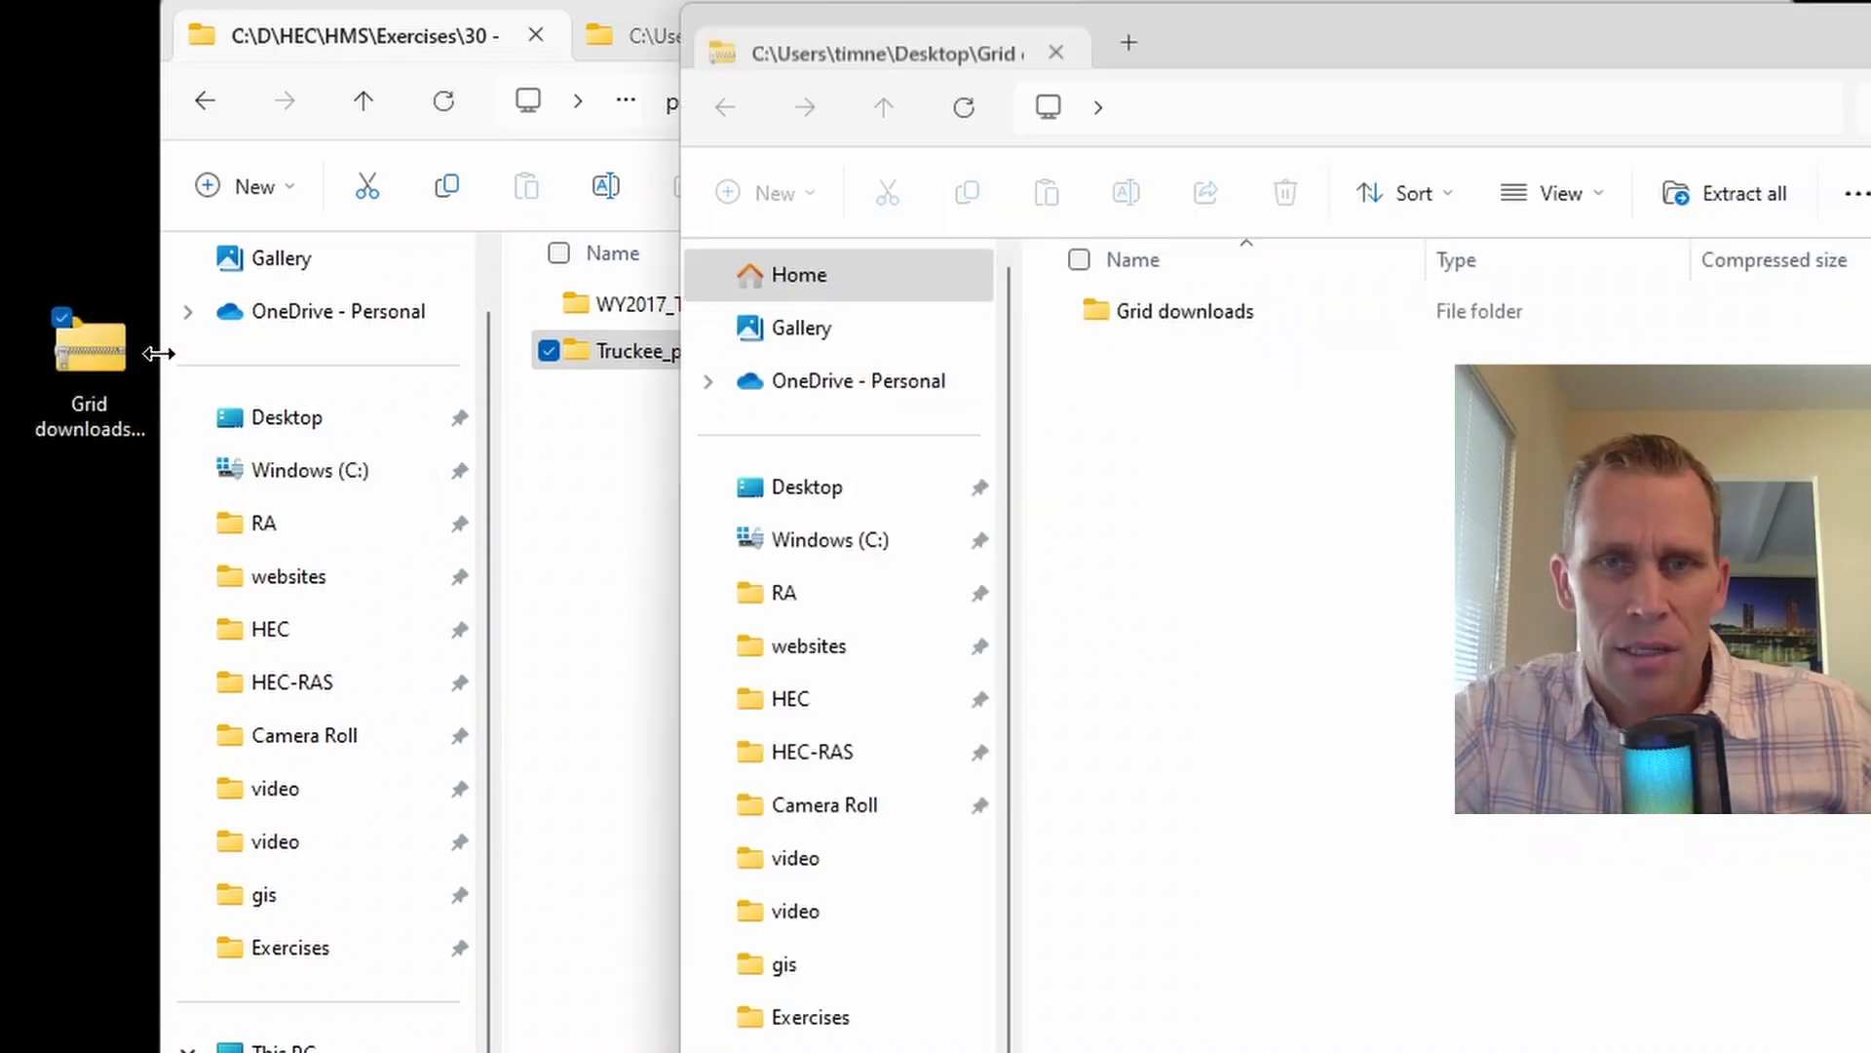
{"action": "double_click", "coordinate": [1080, 312]}
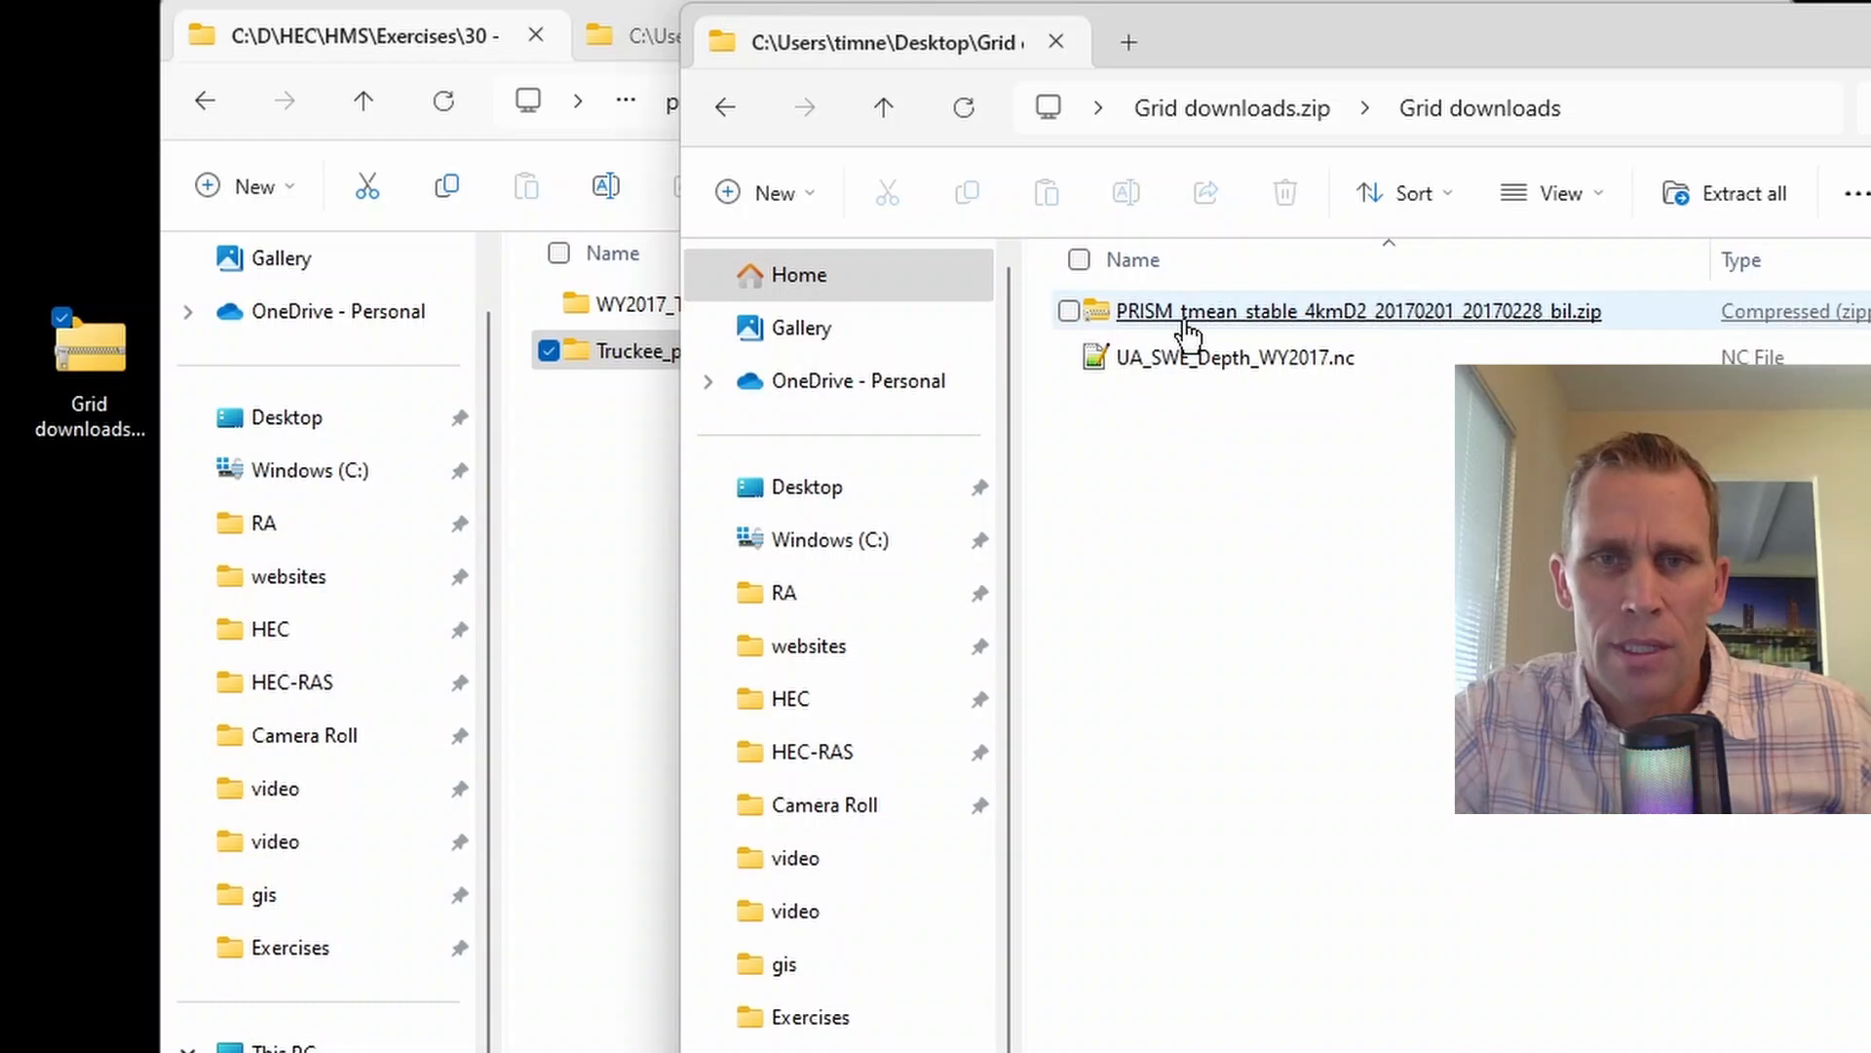
{"action": "left_click_drag", "start_coordinate": [1254, 50], "coordinate": [1315, 59]}
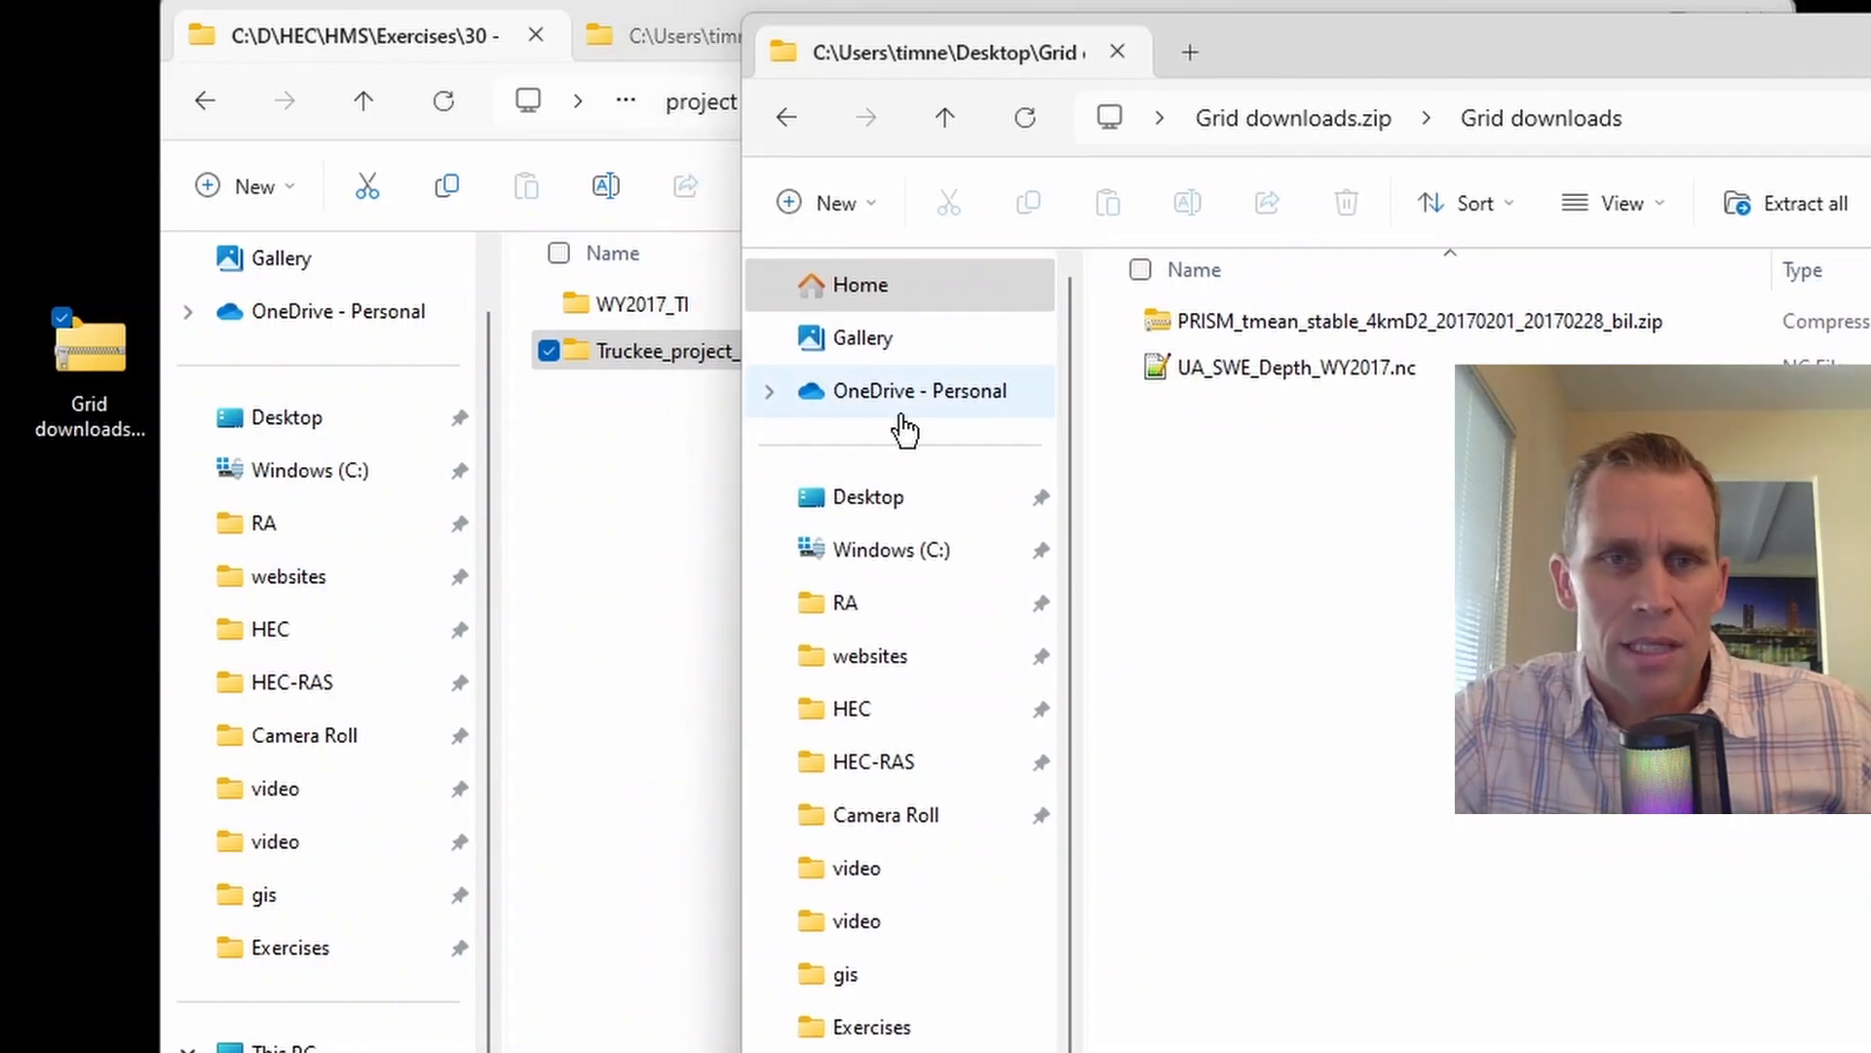
{"action": "left_click", "coordinate": [671, 336]}
{"action": "left_click", "coordinate": [813, 102]}
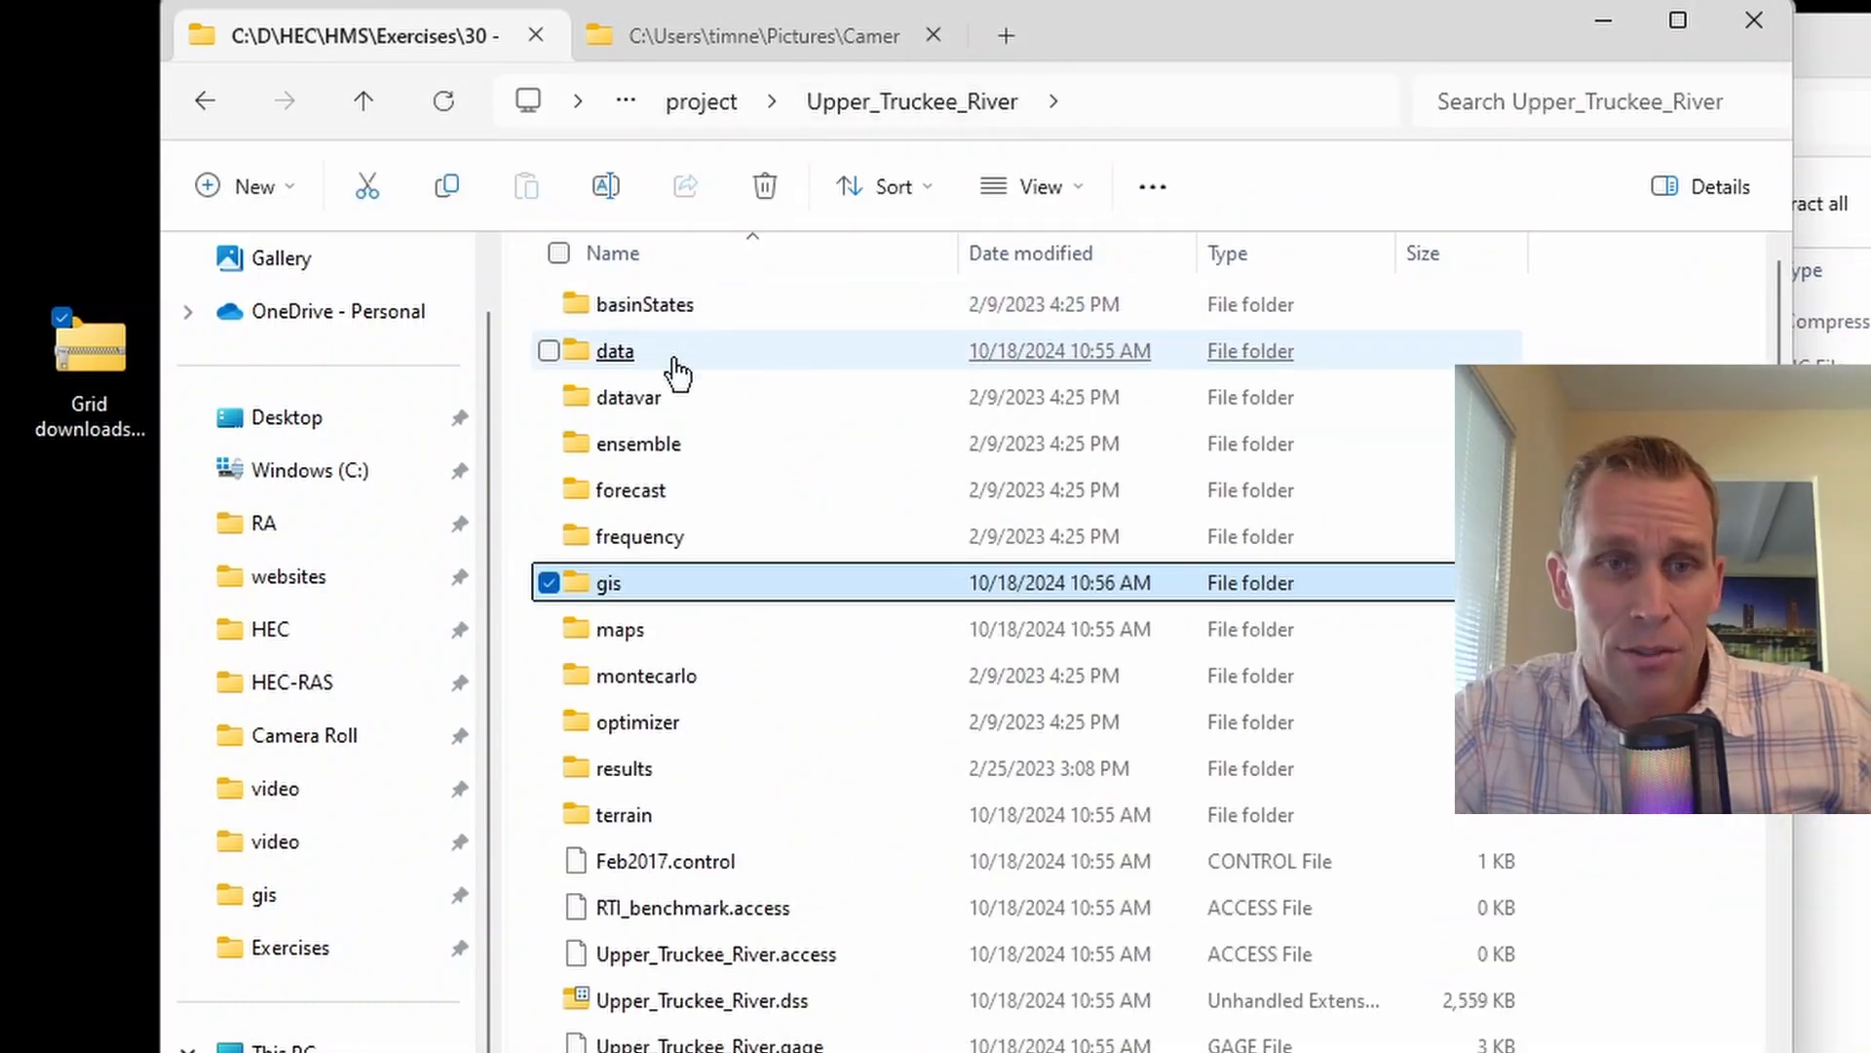
{"action": "double_click", "coordinate": [643, 366]}
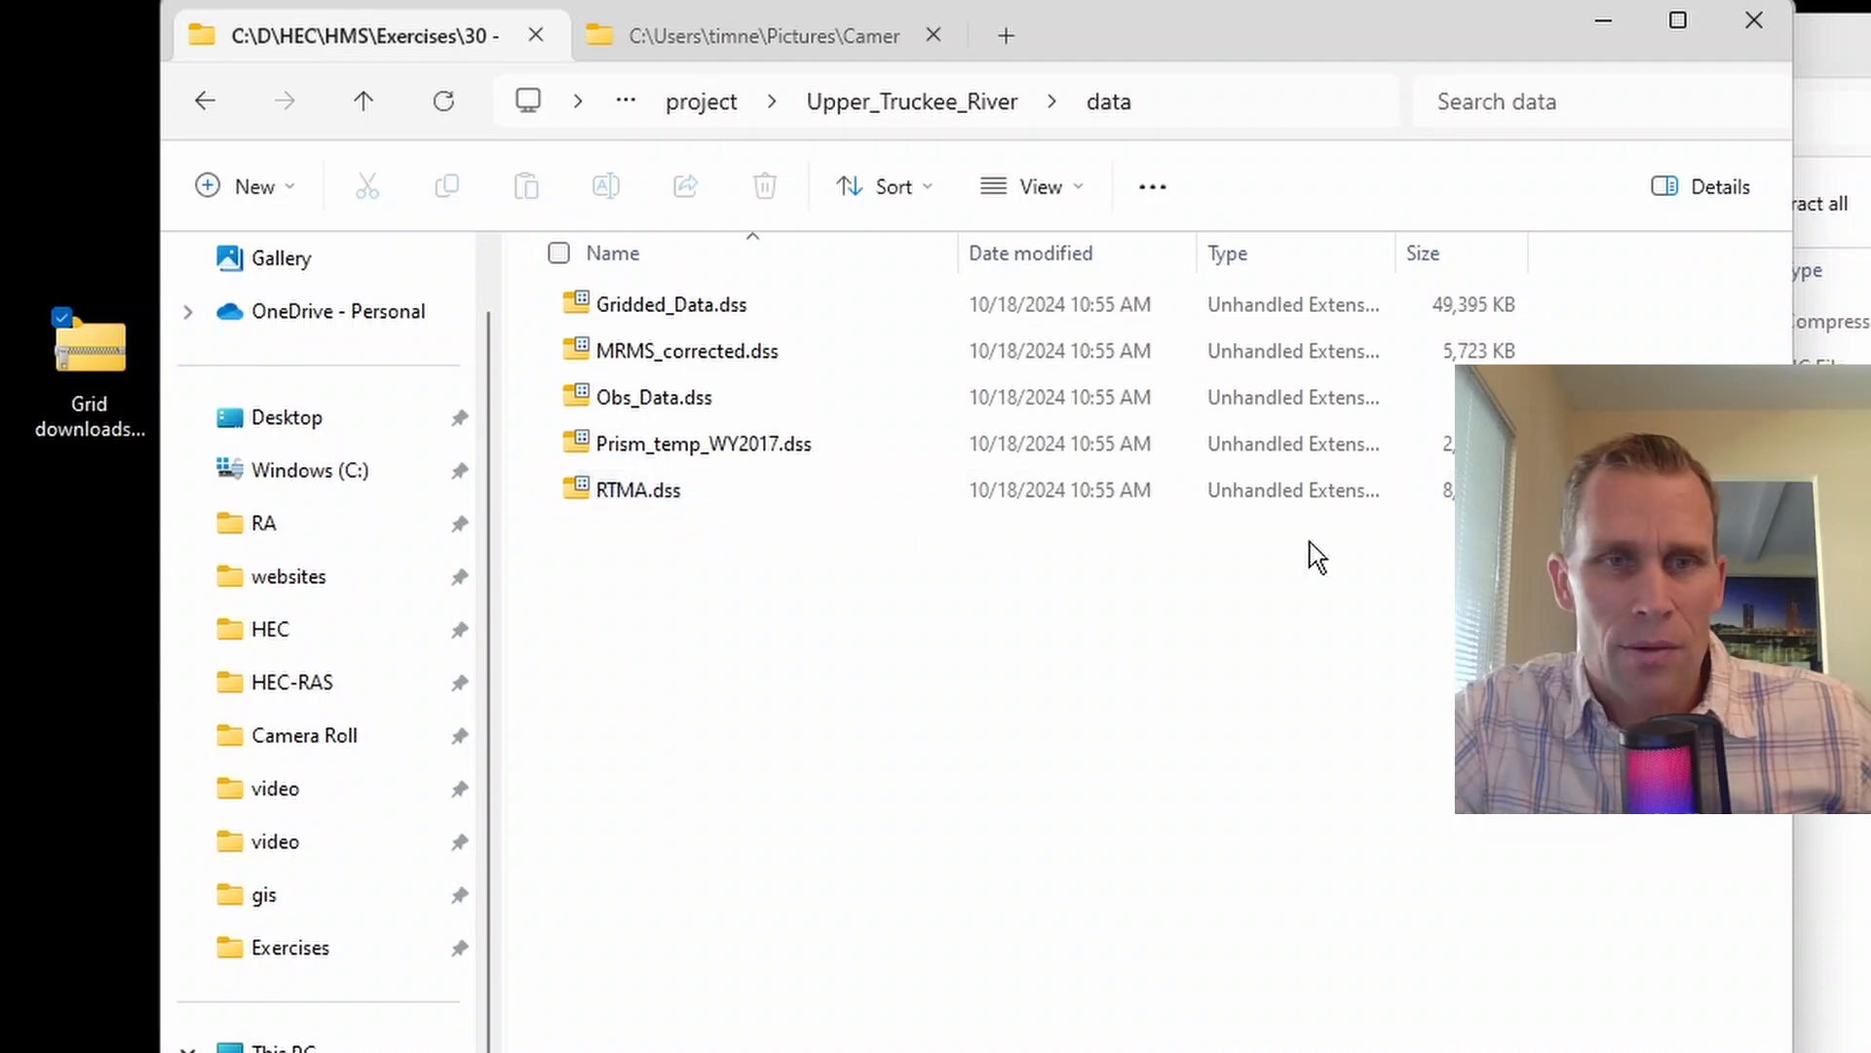
- Copy the PRISM mean temperature zip and UA_SWE_Depth_WY2017.nc into the project's data folder, and delete Grid downloads.zip from the desktop
{"action": "left_click", "coordinate": [1830, 566]}
{"action": "left_click_drag", "start_coordinate": [1574, 551], "coordinate": [710, 704]}
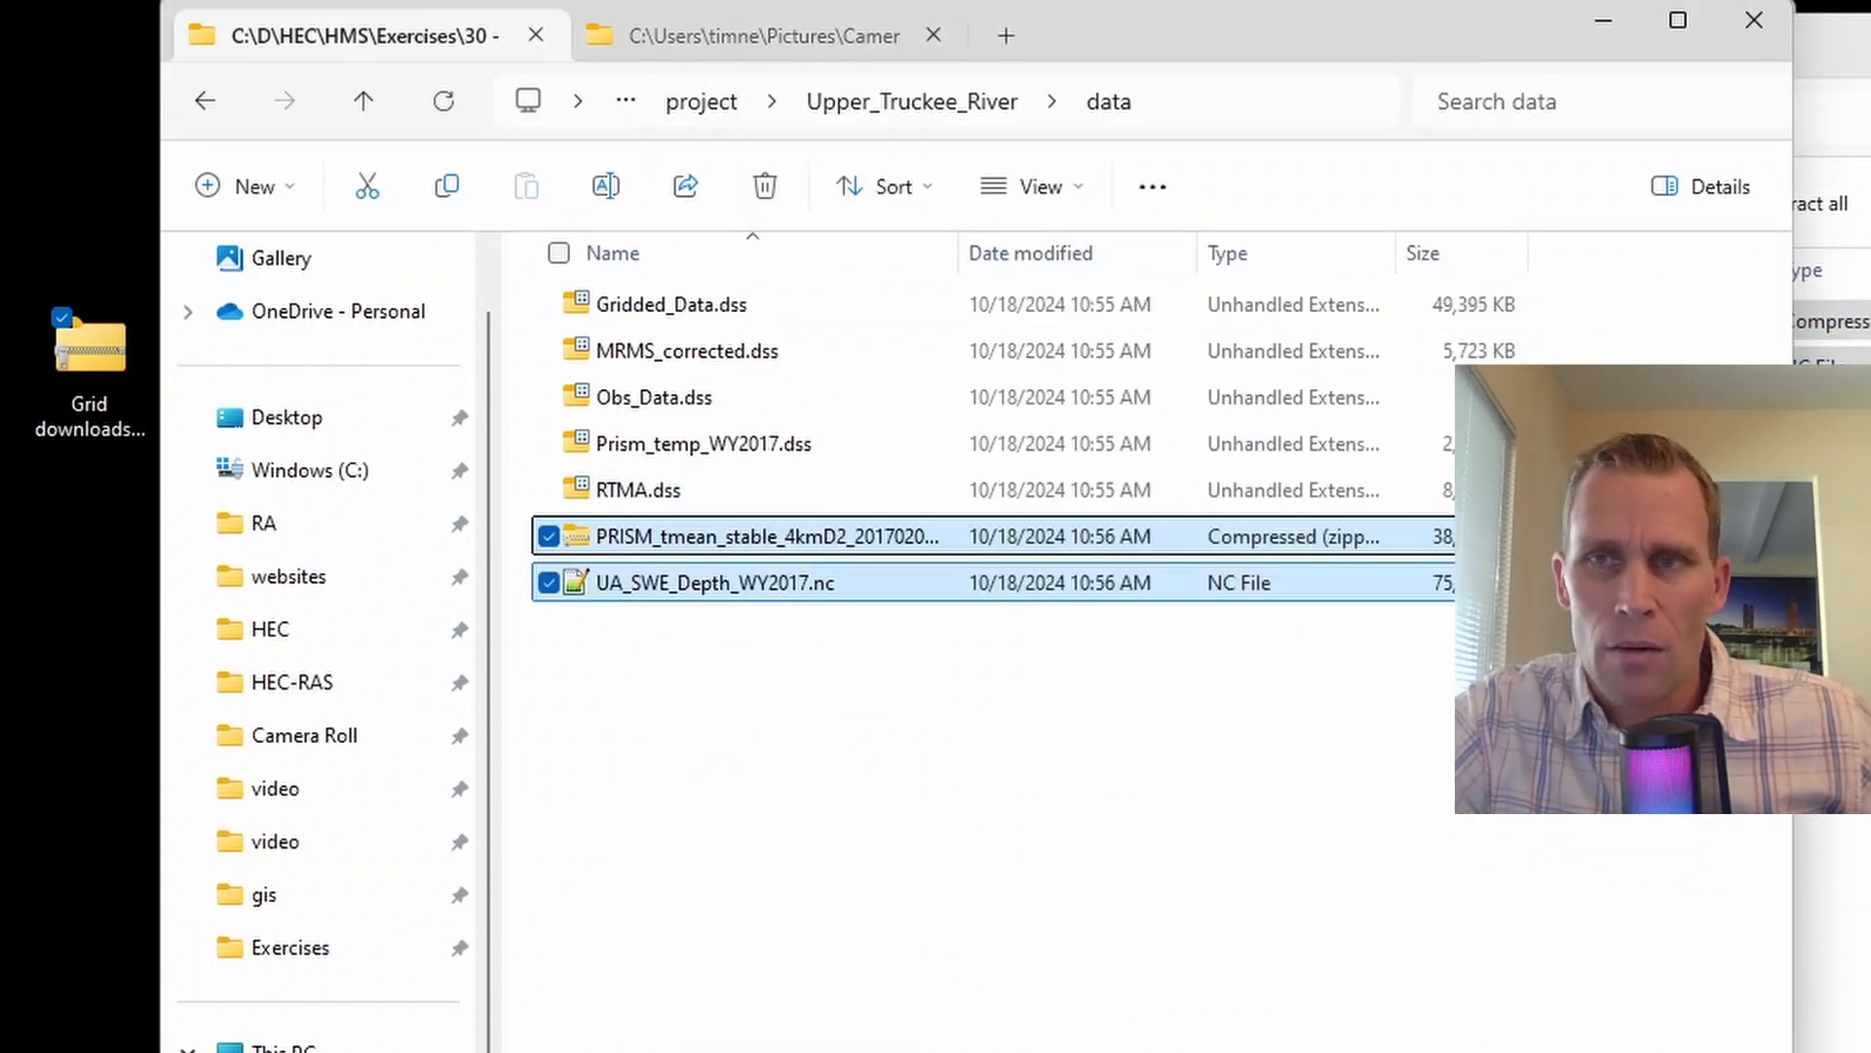
{"action": "left_click_drag", "start_coordinate": [11, 185], "coordinate": [86, 524]}
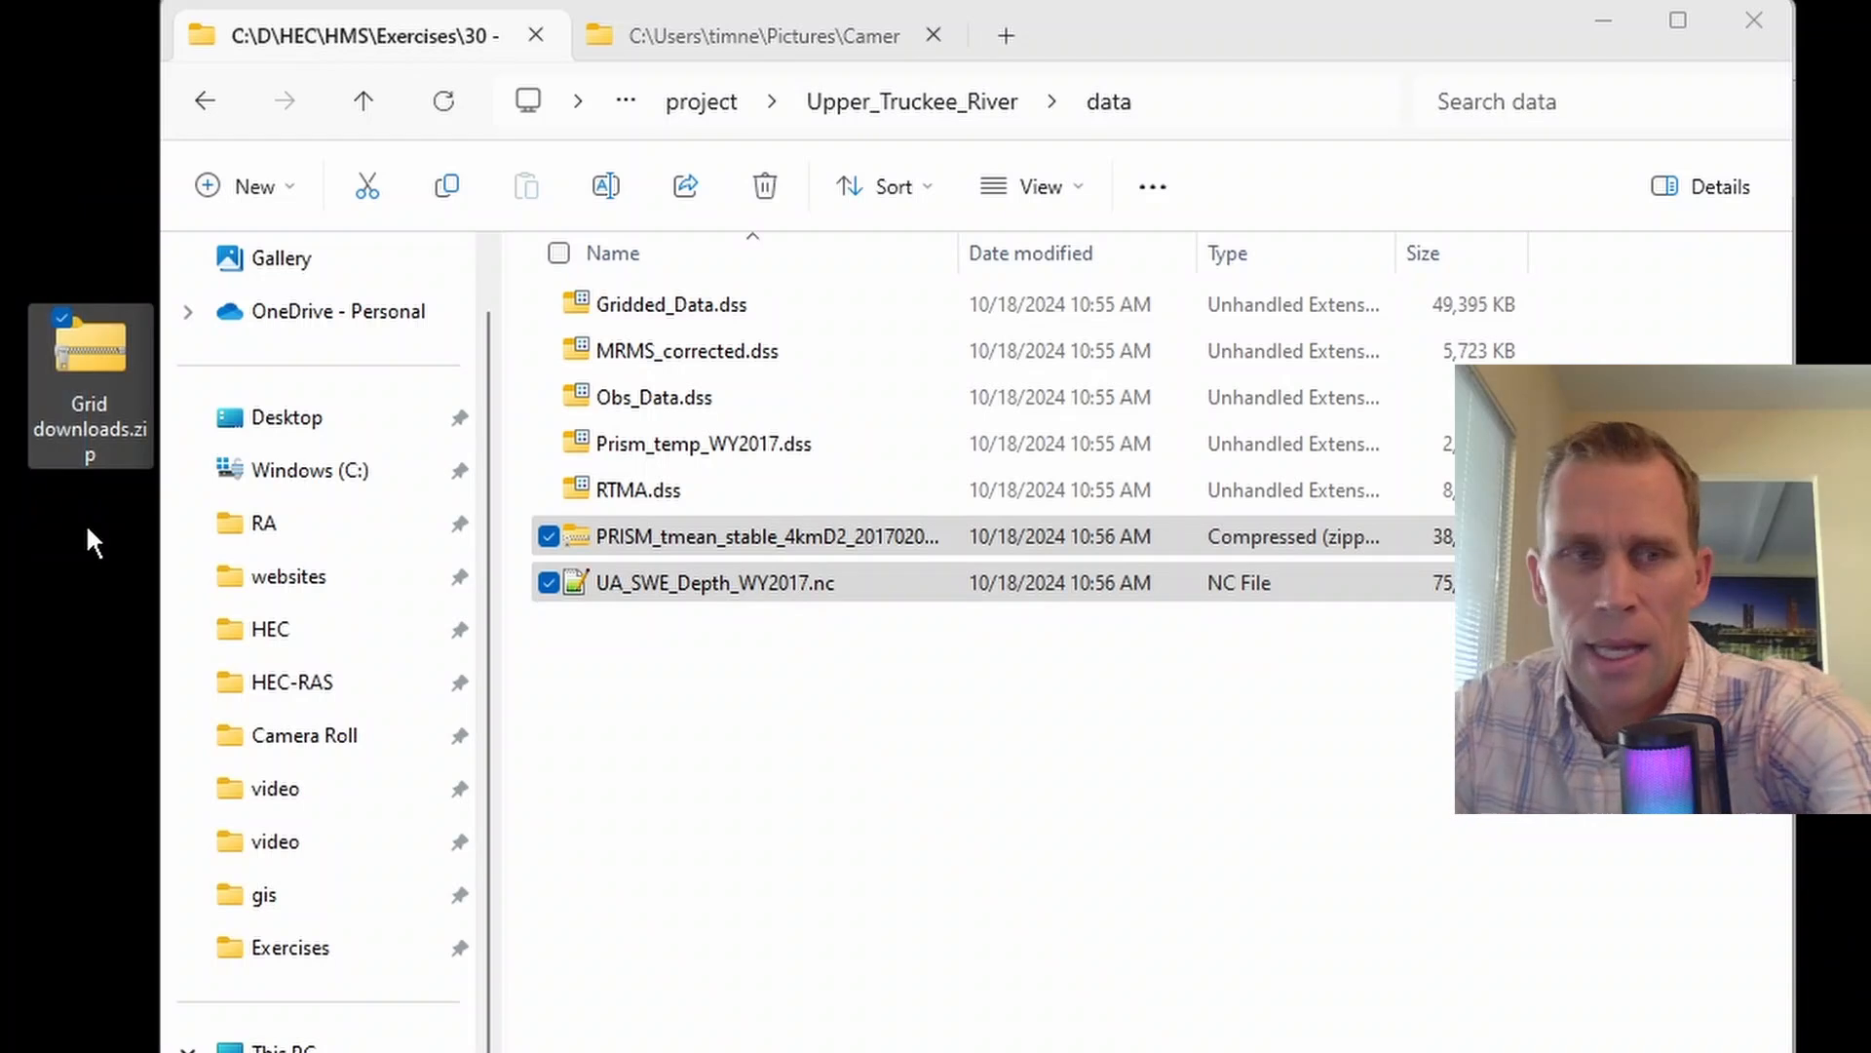
{"action": "key", "text": "Delete"}
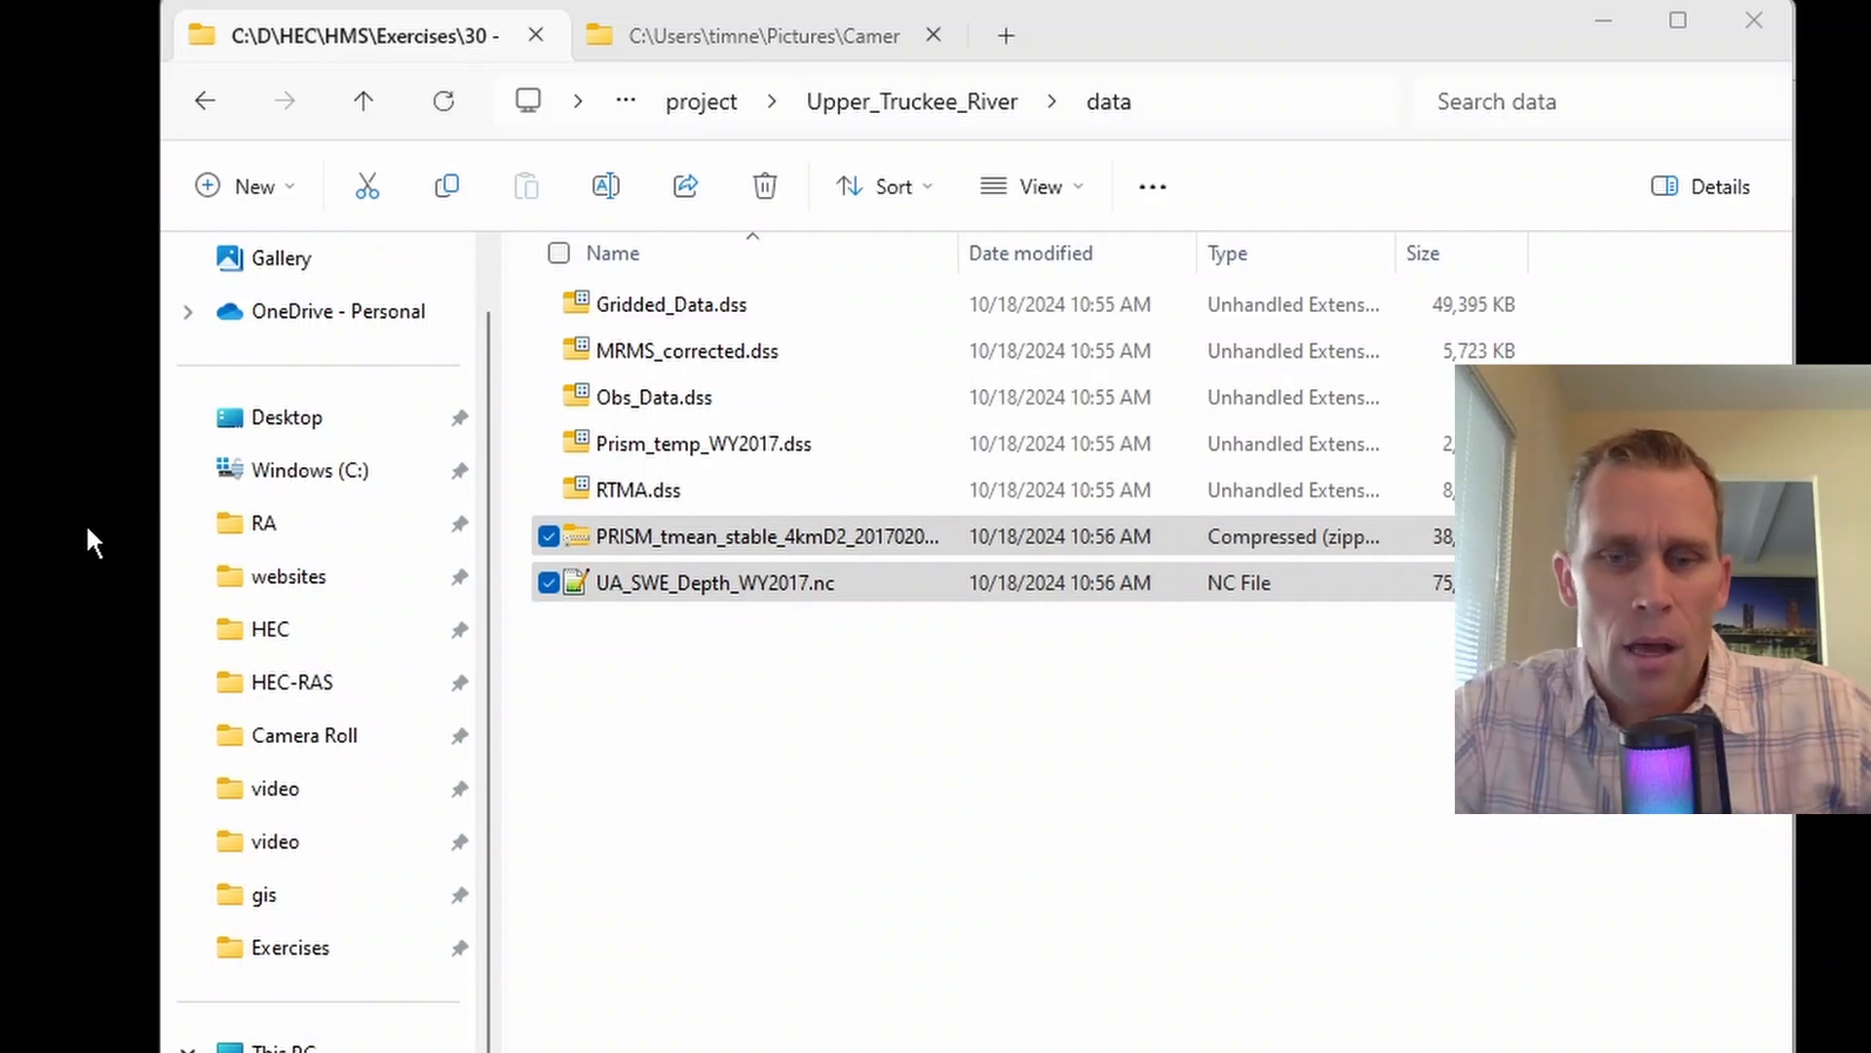
- Switch to HEC-HMS, open Upper_Truckee_River.hms from the exercise's project folder, and convert the project to version 4.12
{"action": "left_click", "coordinate": [1016, 928]}
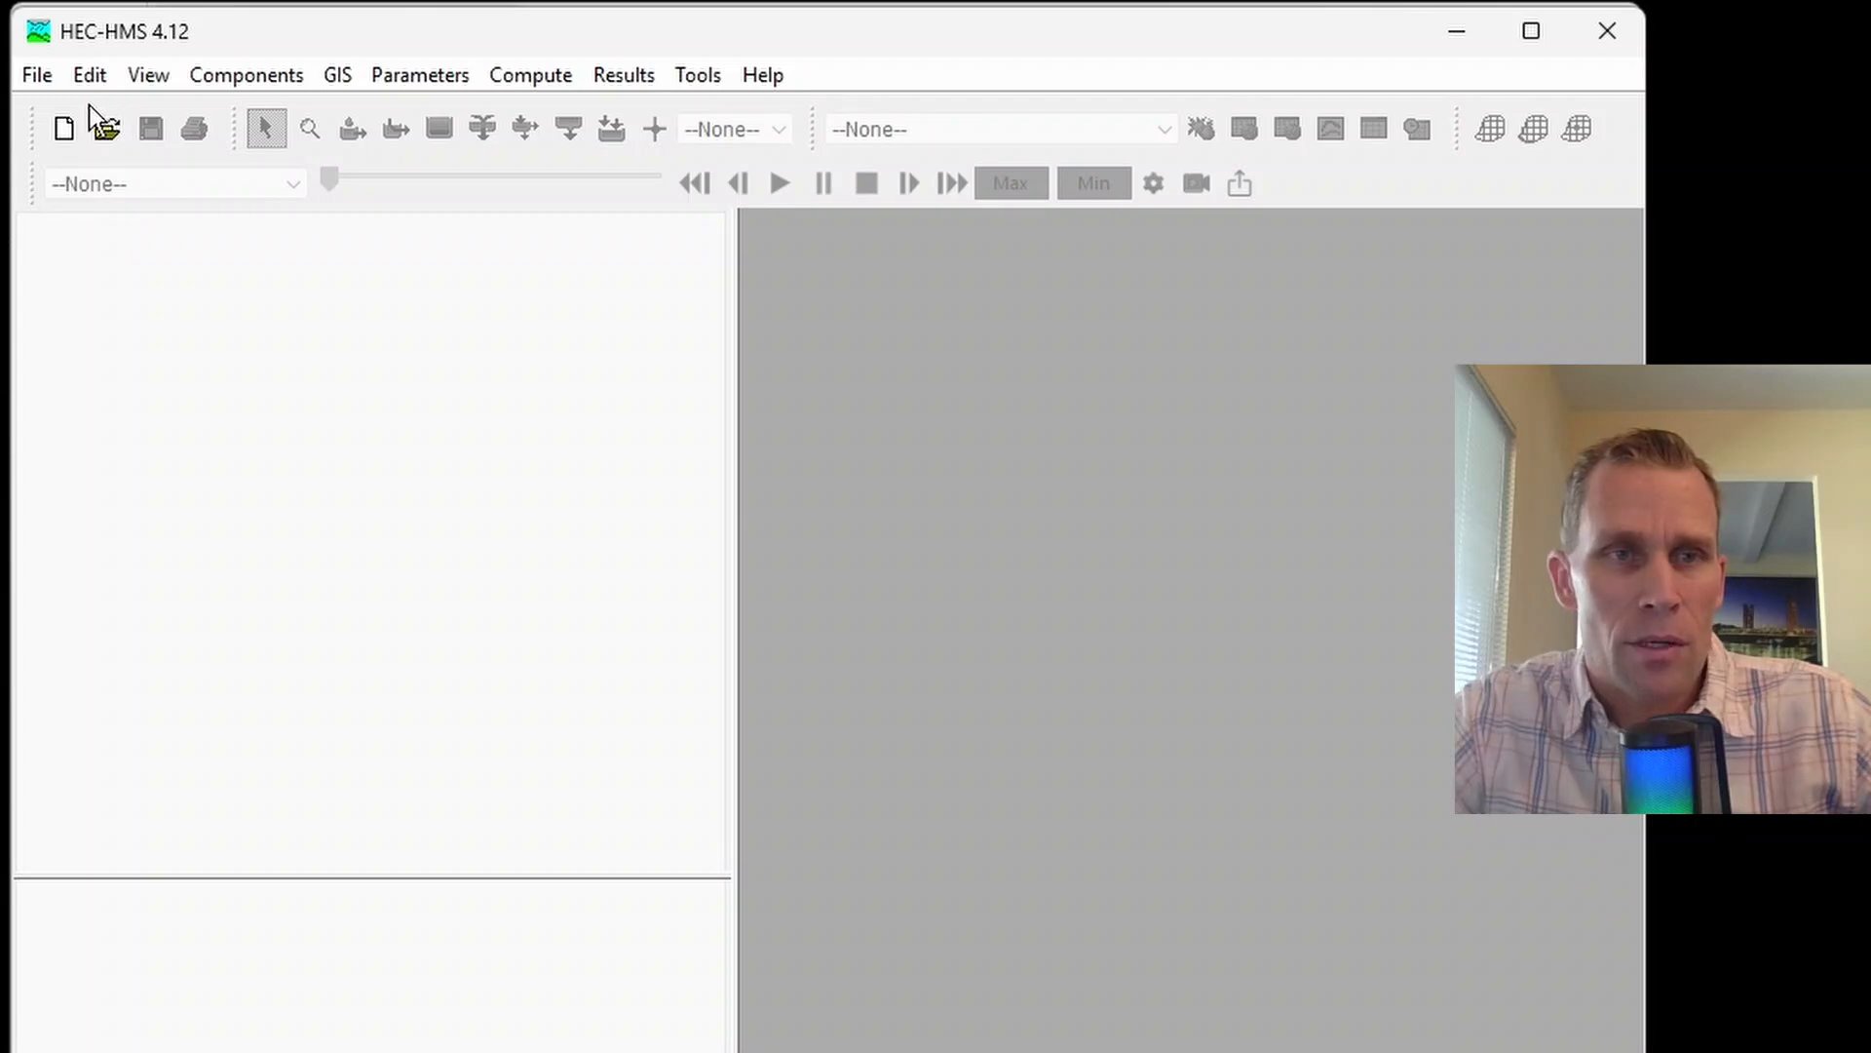
{"action": "left_click", "coordinate": [39, 75]}
{"action": "left_click", "coordinate": [78, 160]}
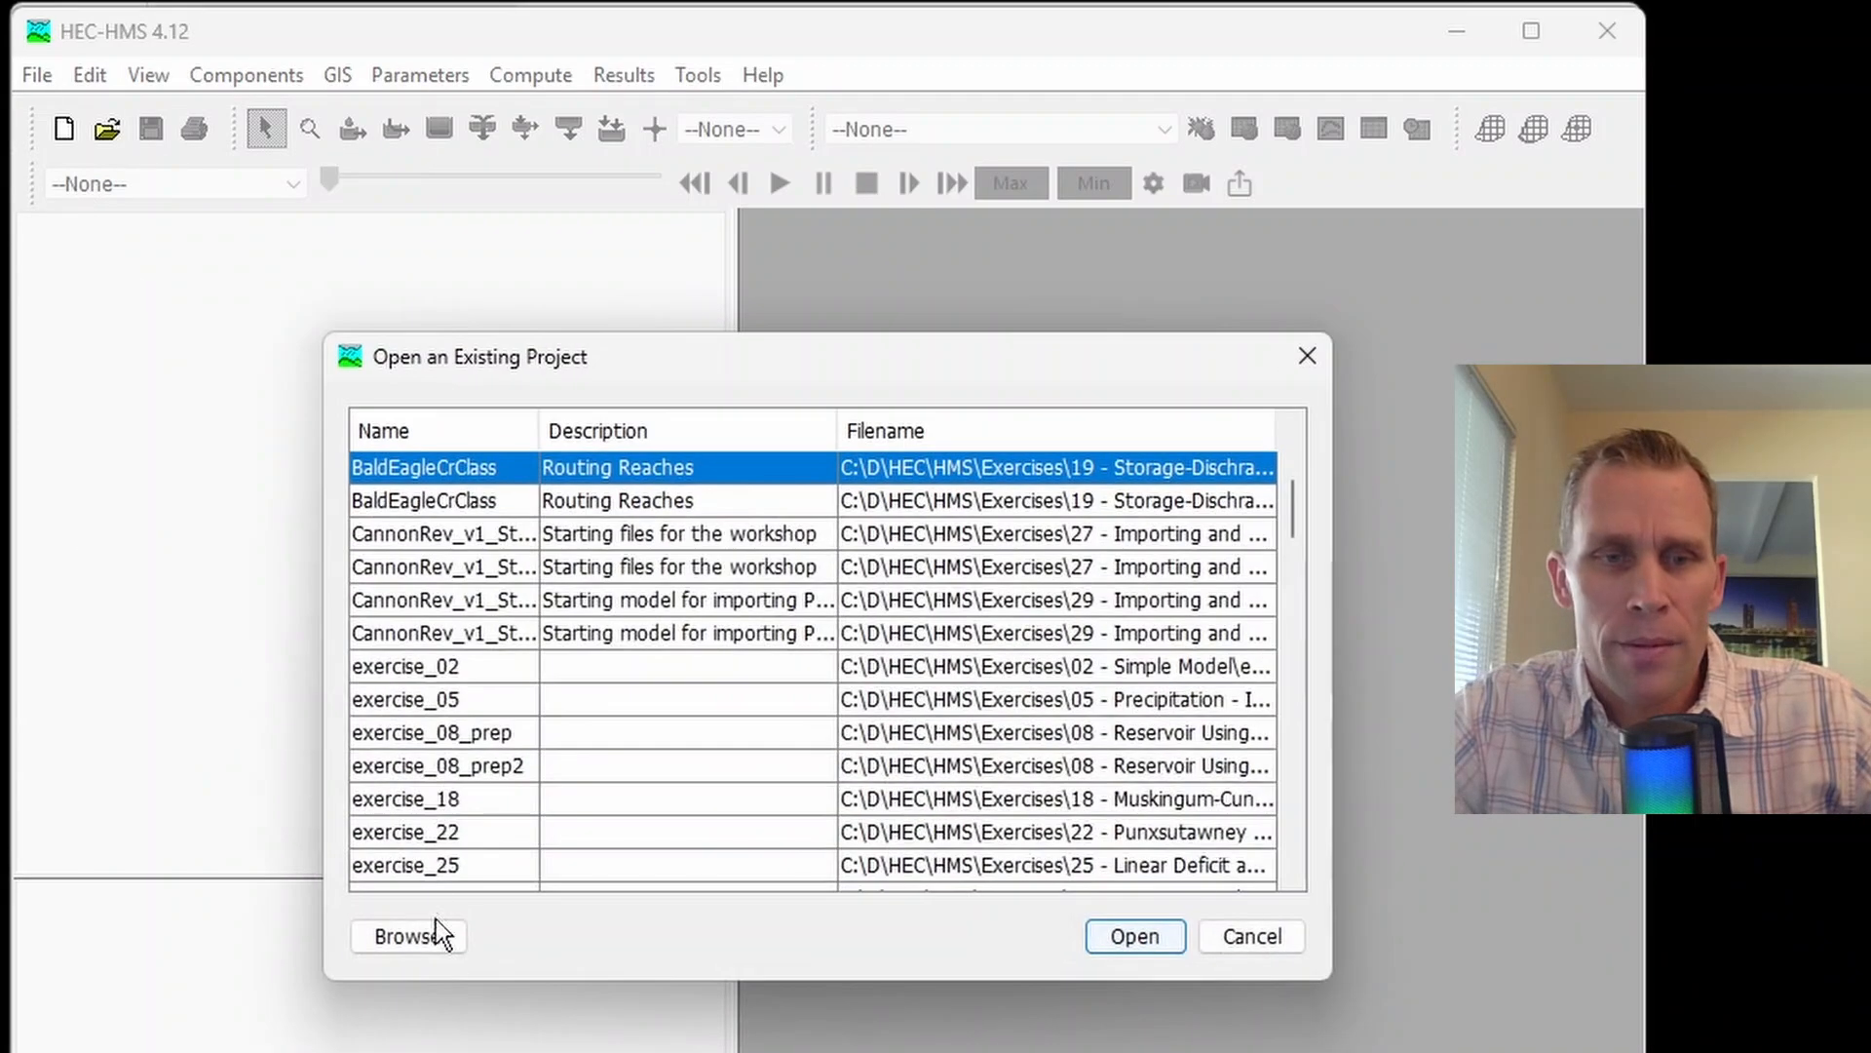
{"action": "left_click", "coordinate": [409, 938]}
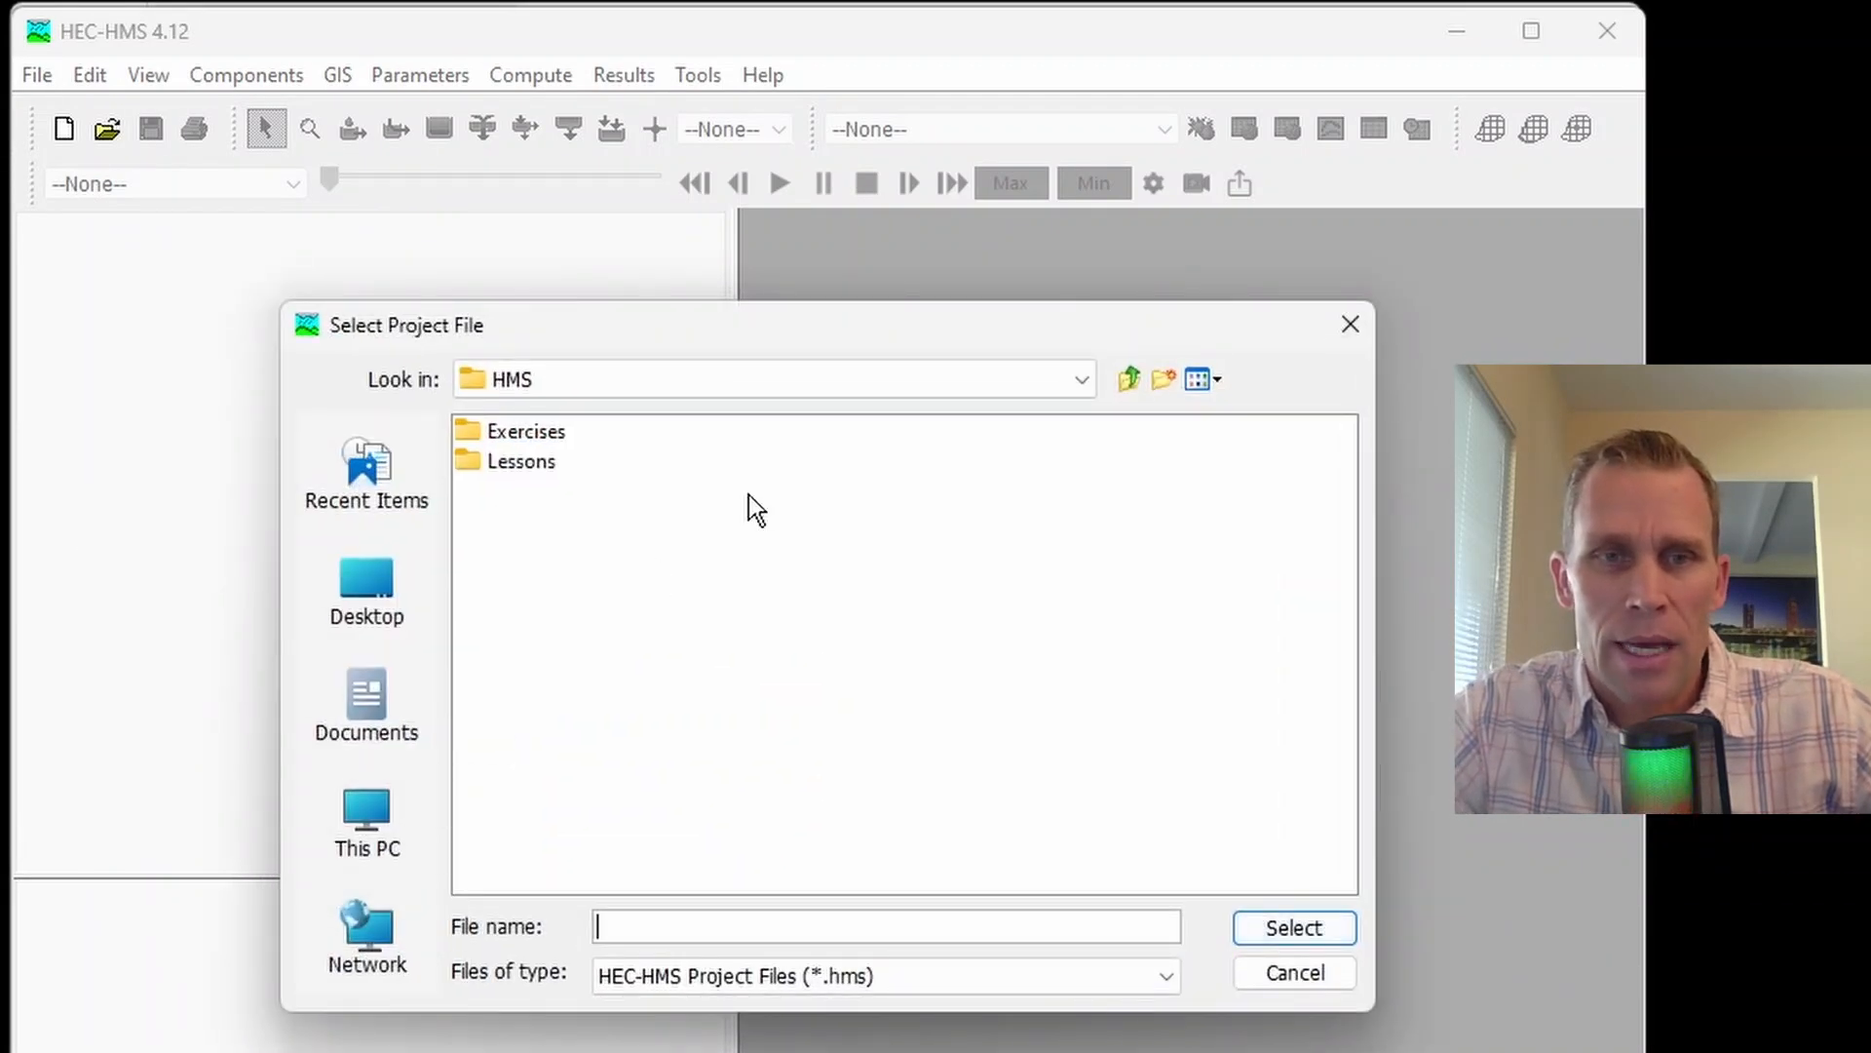
{"action": "double_click", "coordinate": [500, 433]}
{"action": "scroll", "coordinate": [1078, 647], "scroll_direction": "right", "scroll_amount": 3}
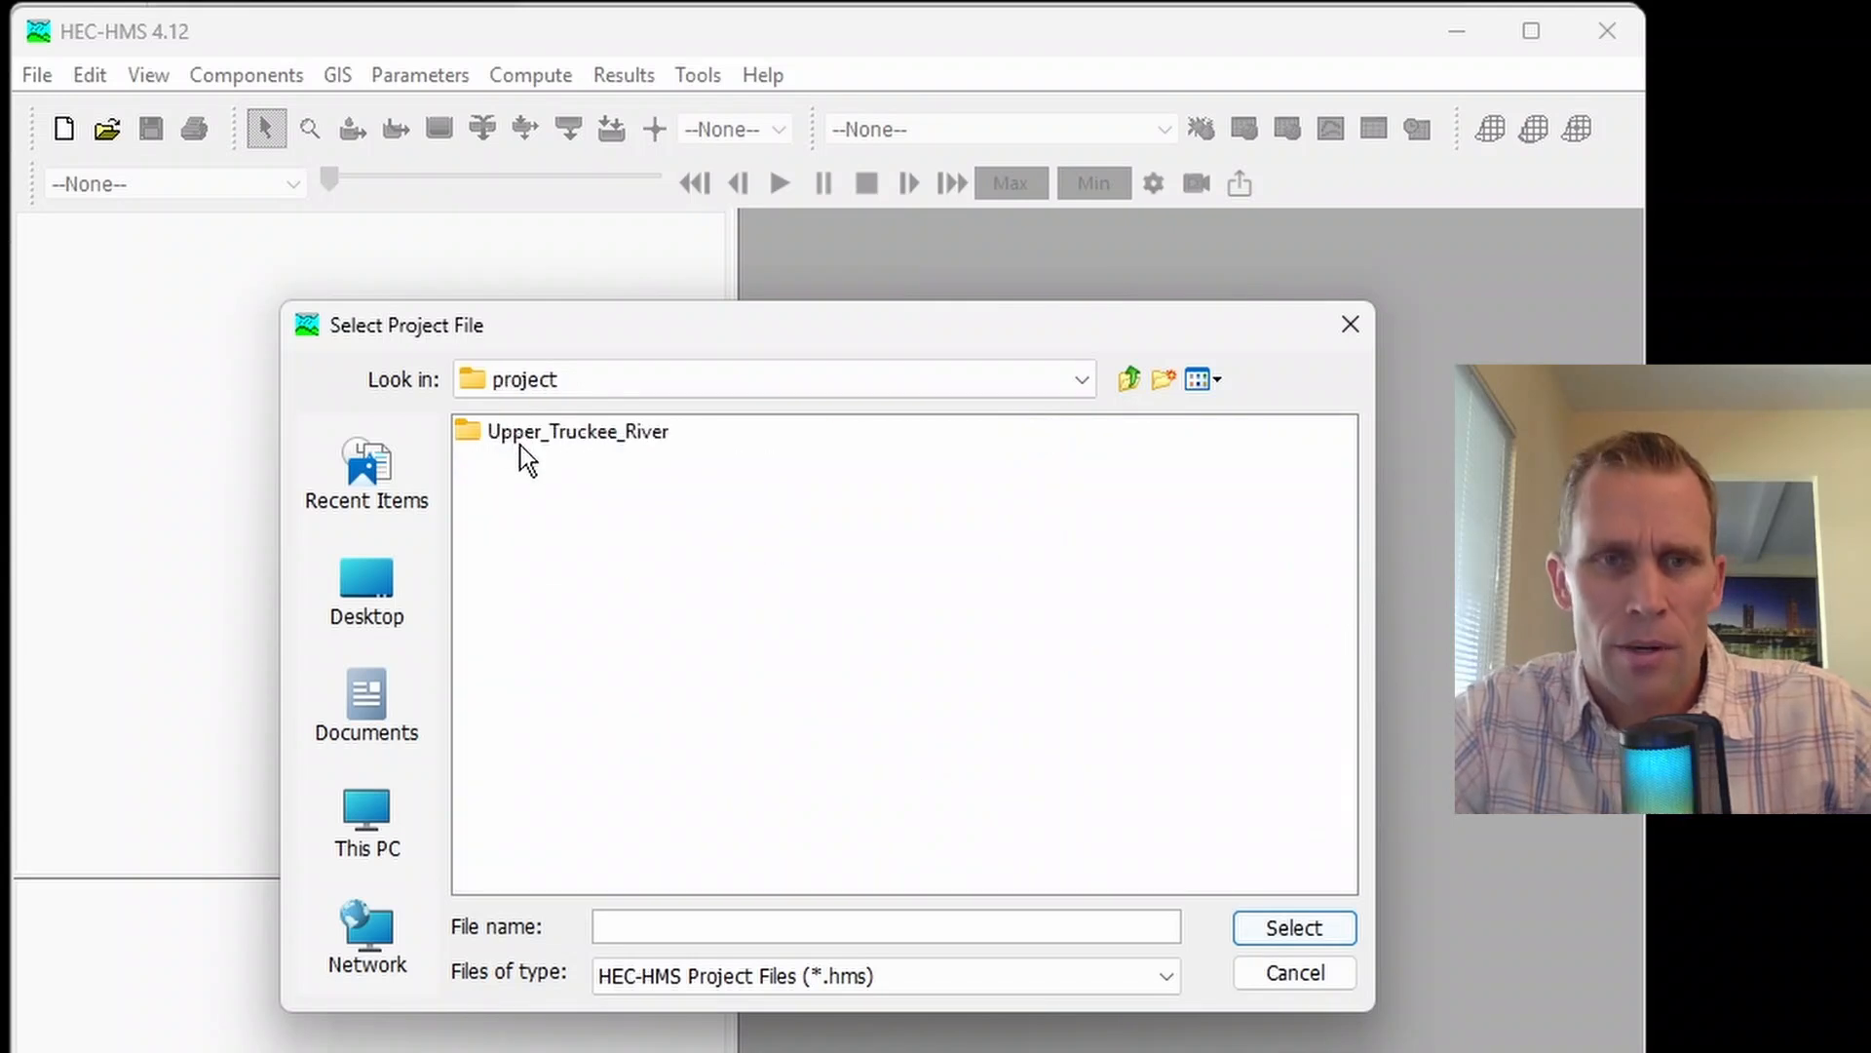
{"action": "double_click", "coordinate": [522, 445]}
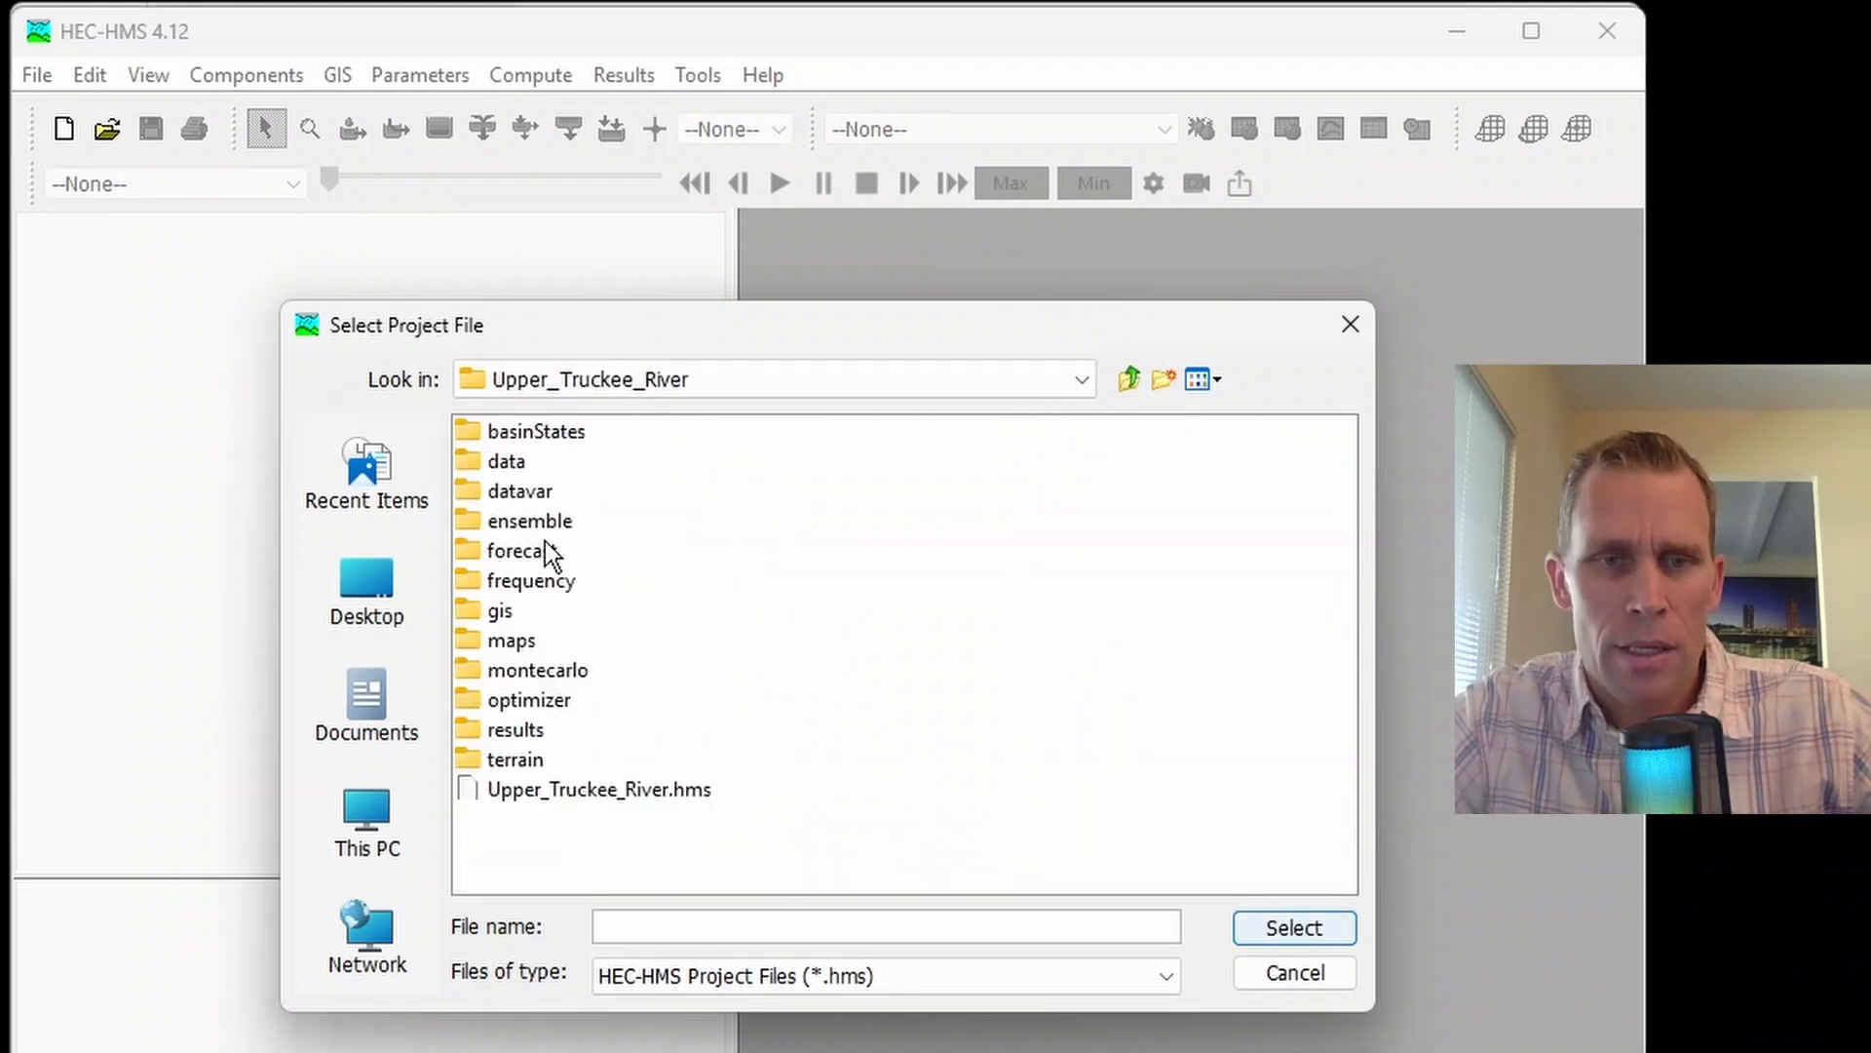
{"action": "left_click", "coordinate": [623, 789]}
{"action": "left_click", "coordinate": [1287, 924]}
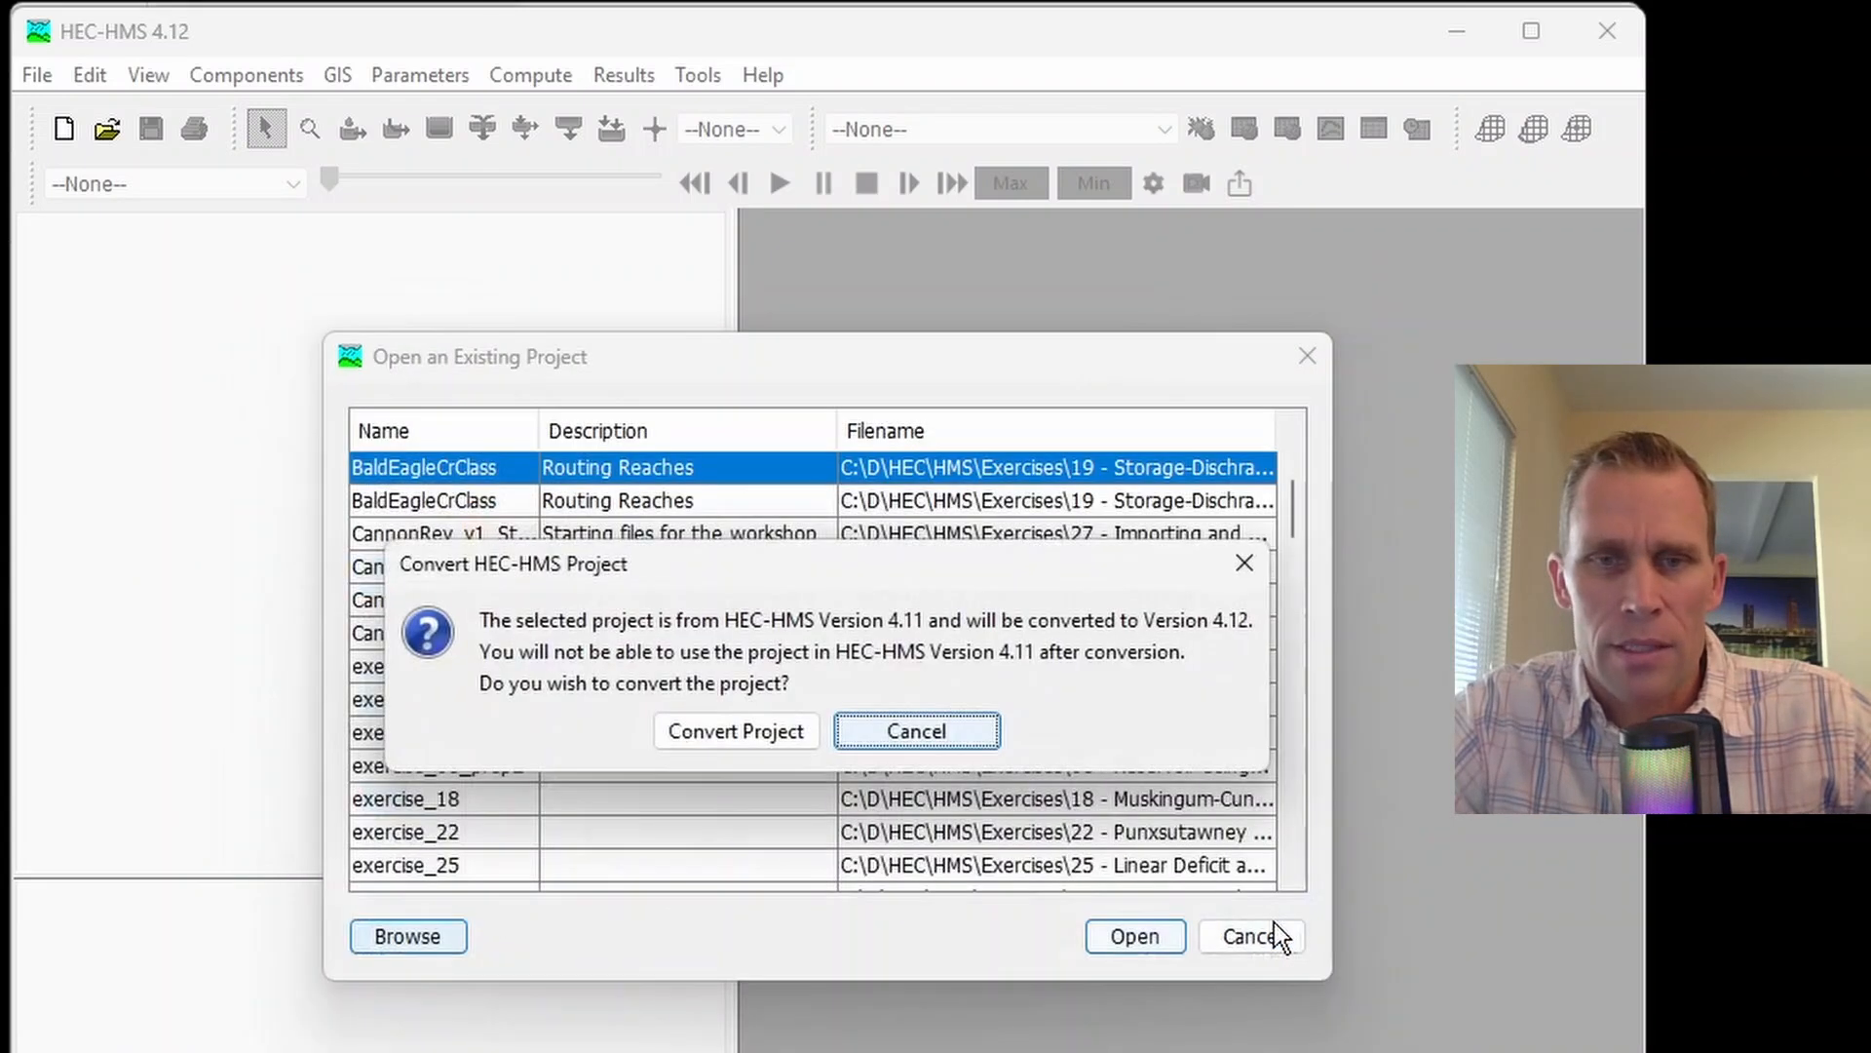
{"action": "left_click", "coordinate": [736, 733]}
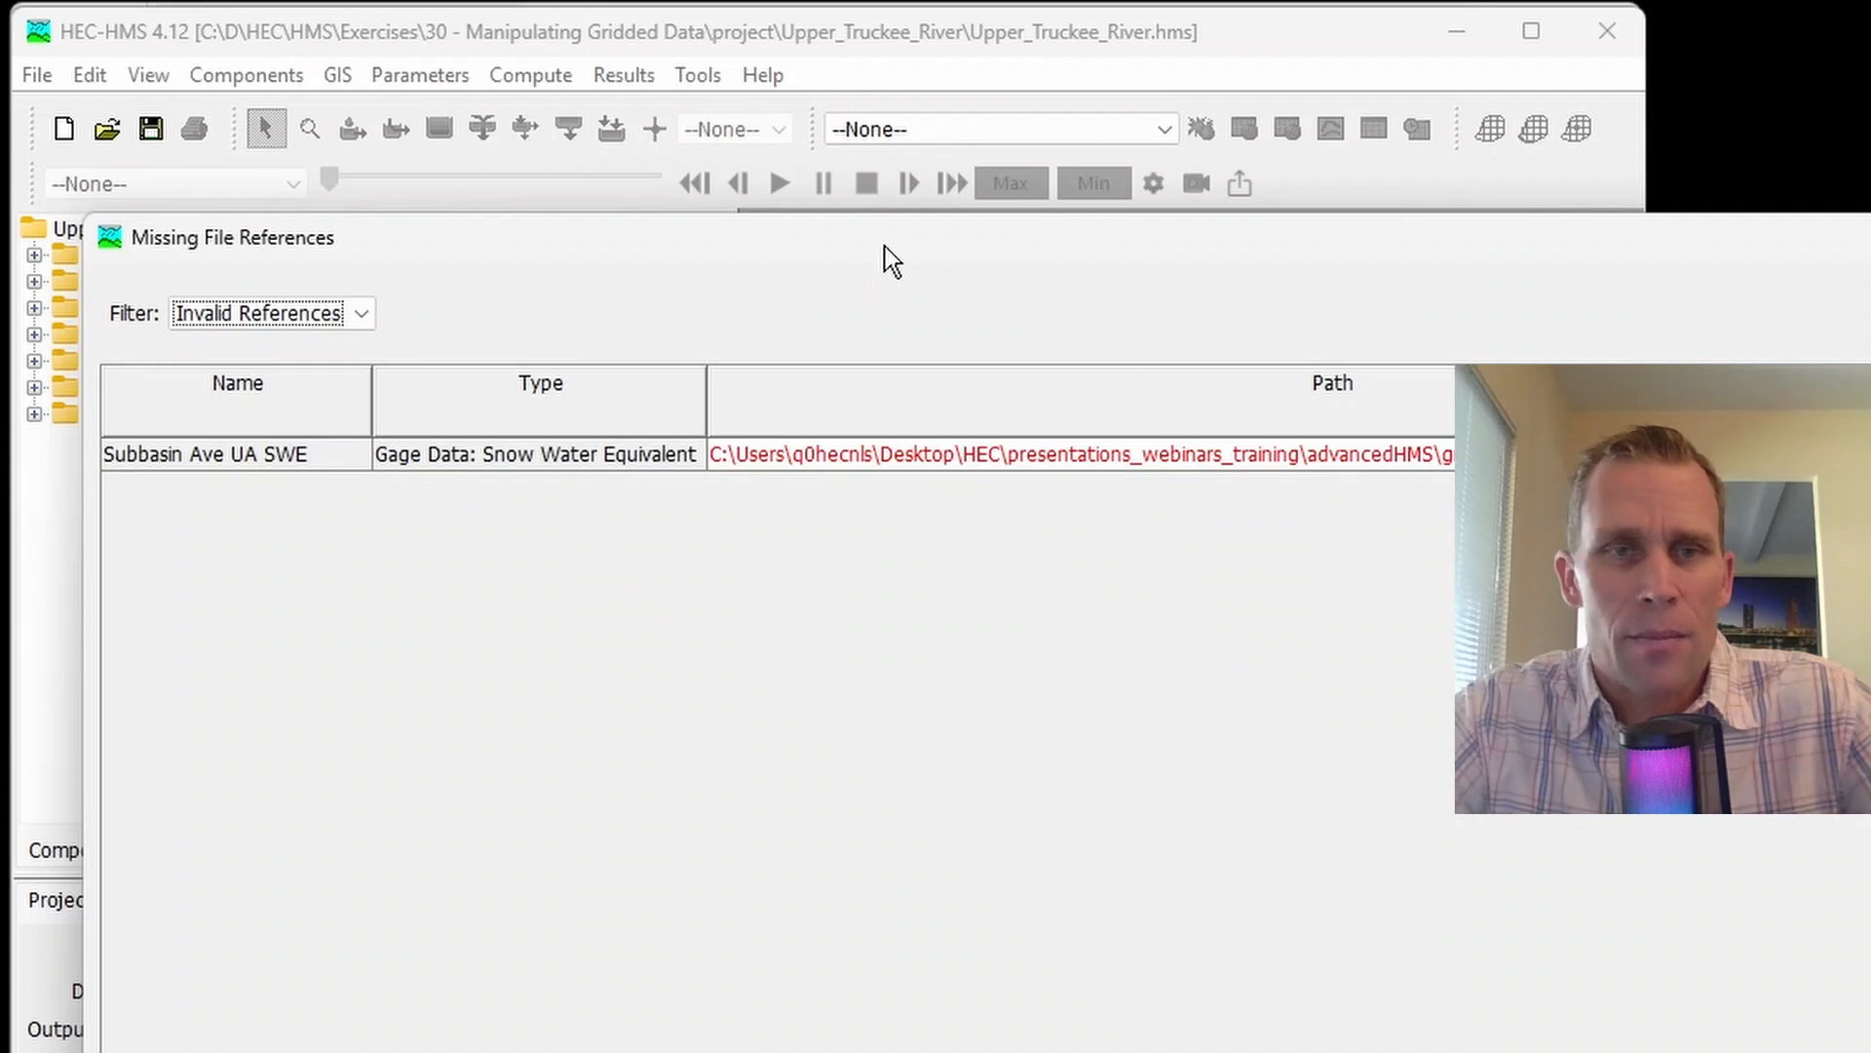
- Move and narrow the Missing File References window to review the listed path, and close it
{"action": "left_click_drag", "start_coordinate": [885, 245], "coordinate": [836, 237]}
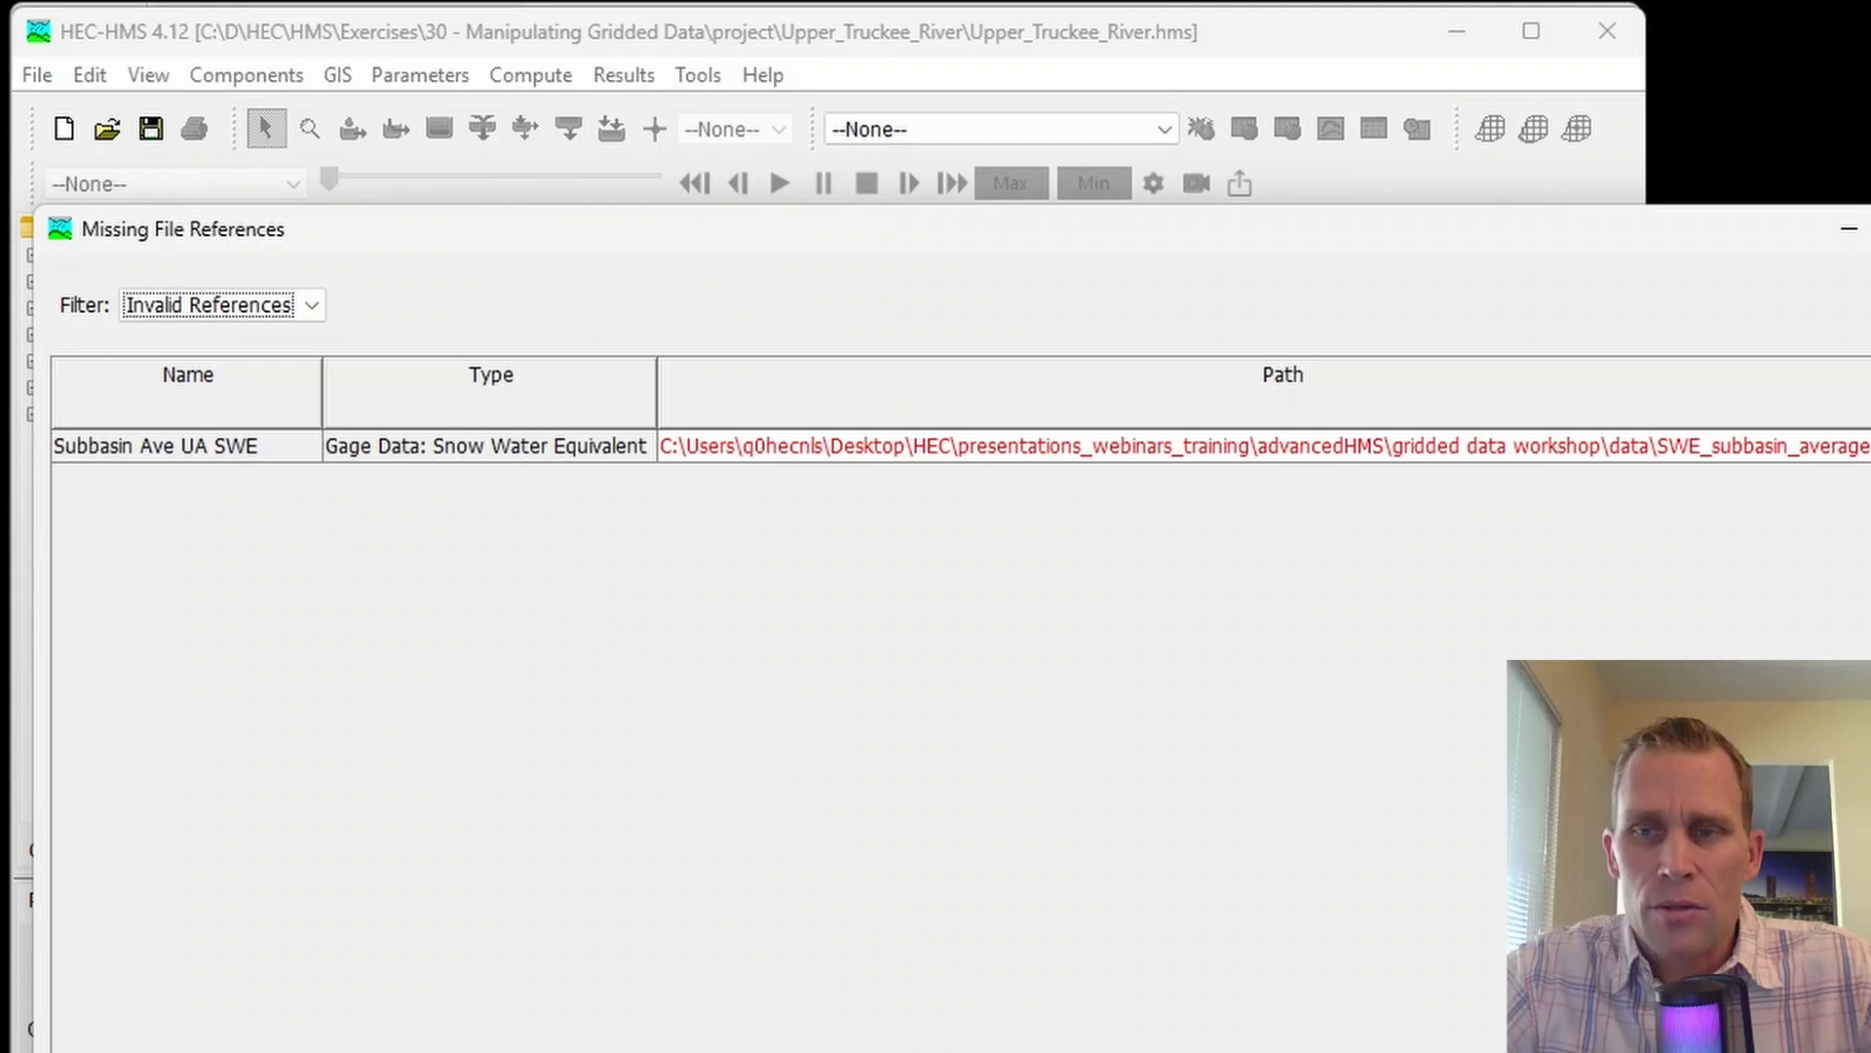
{"action": "left_click_drag", "start_coordinate": [1870, 640], "coordinate": [1615, 650]}
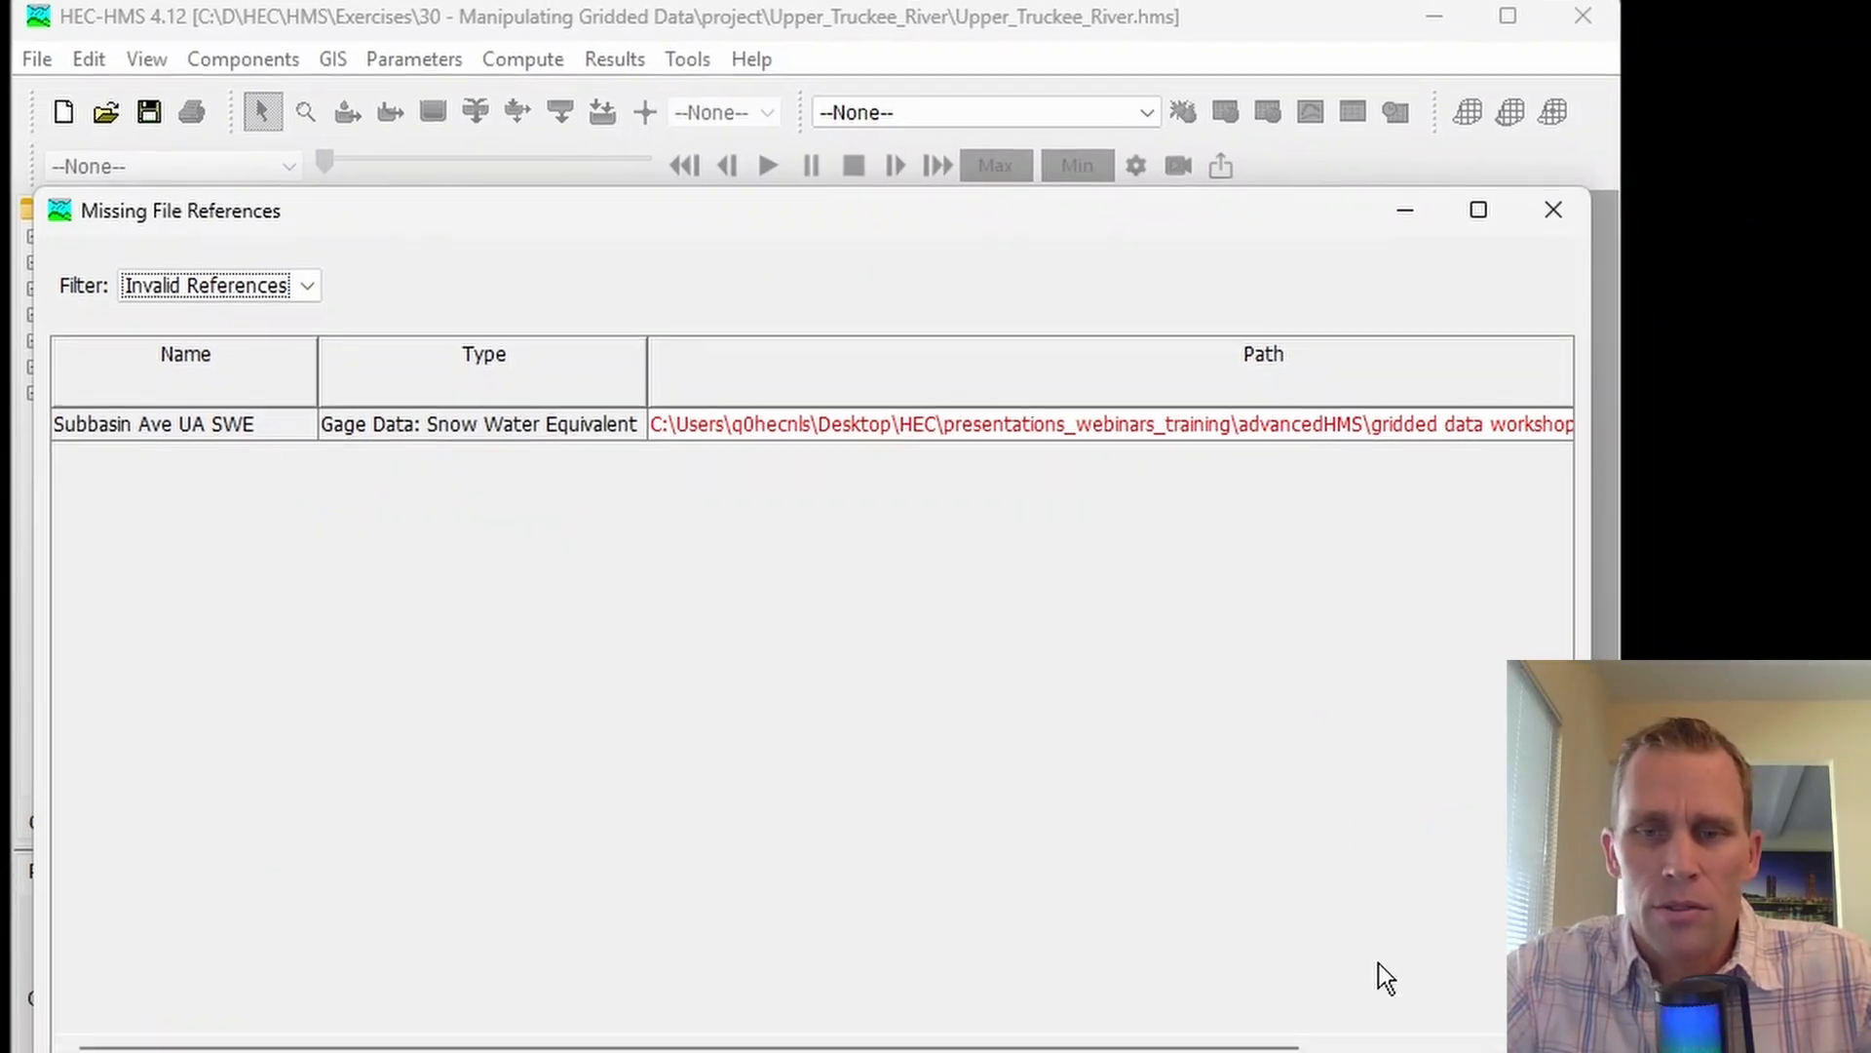
{"action": "left_click", "coordinate": [1457, 1019]}
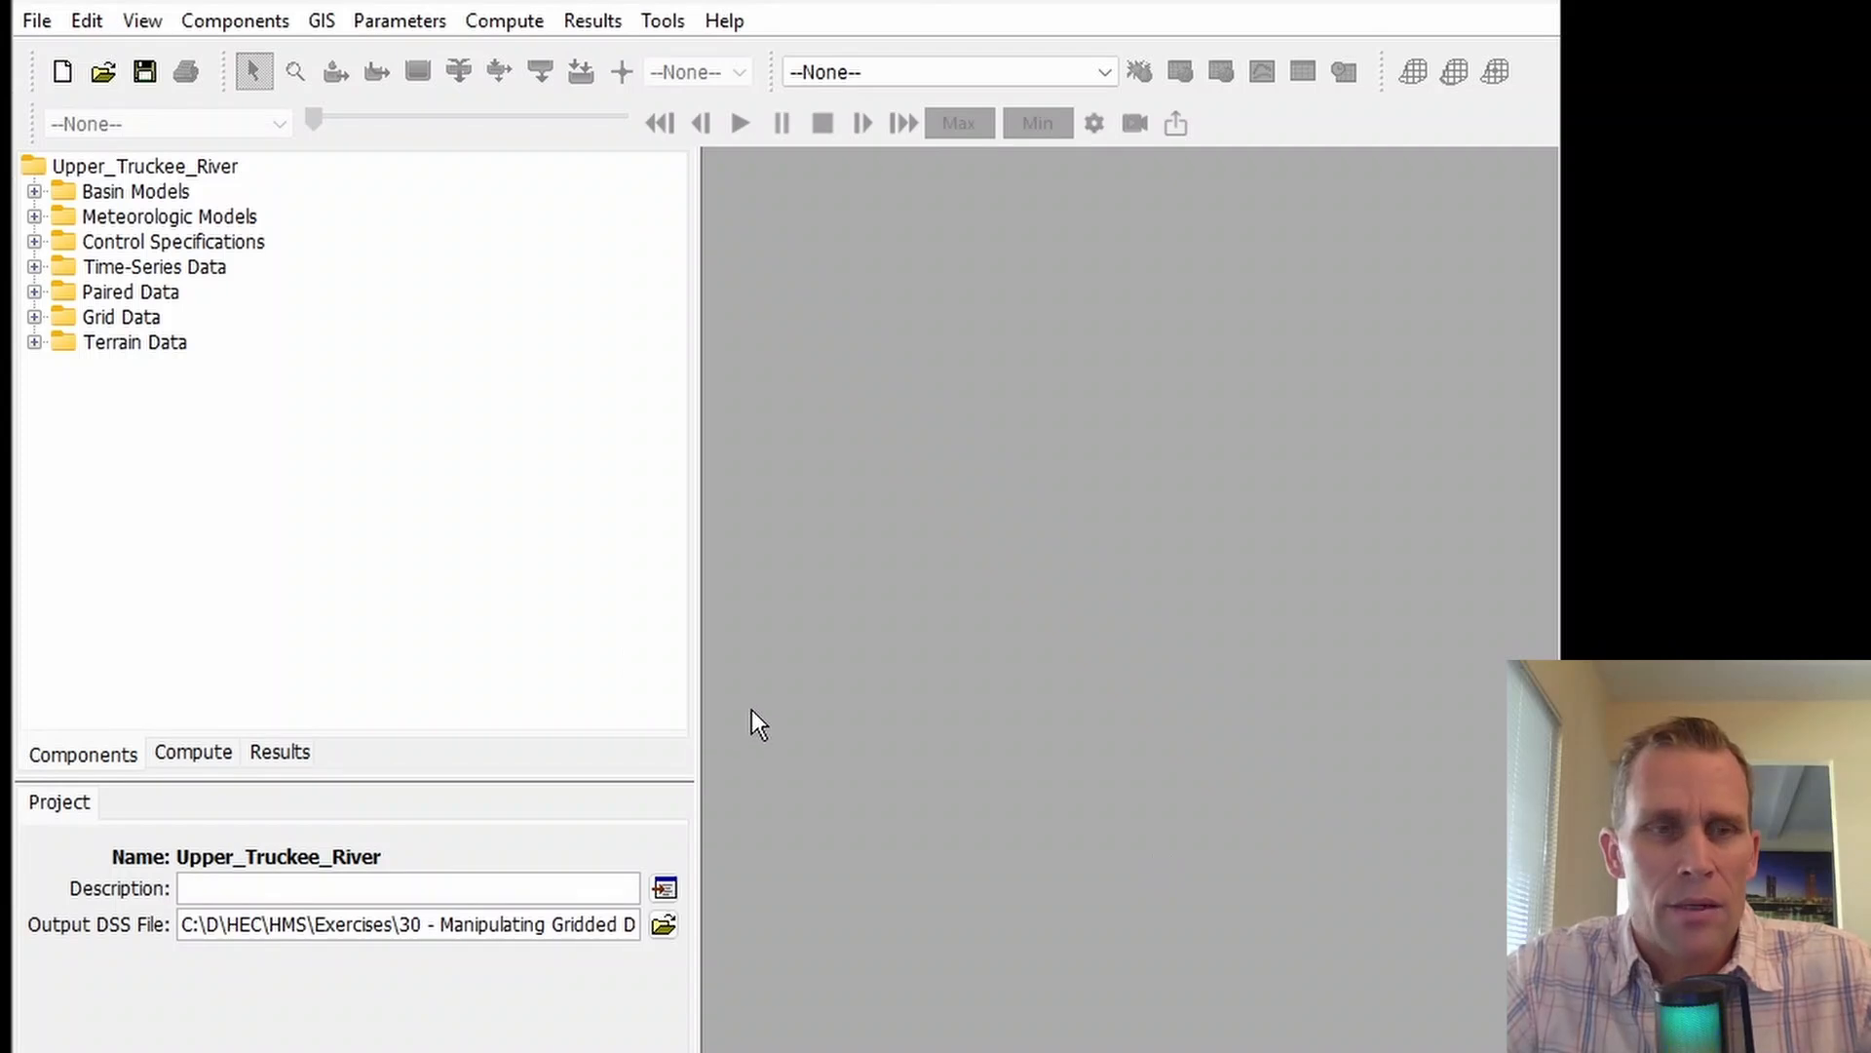
- Examine the DSS file references of the Subbasin Ave UA SWE and UpTruckeeRv_S10_SNODAS snow water equivalent gages
{"action": "left_click", "coordinate": [34, 316]}
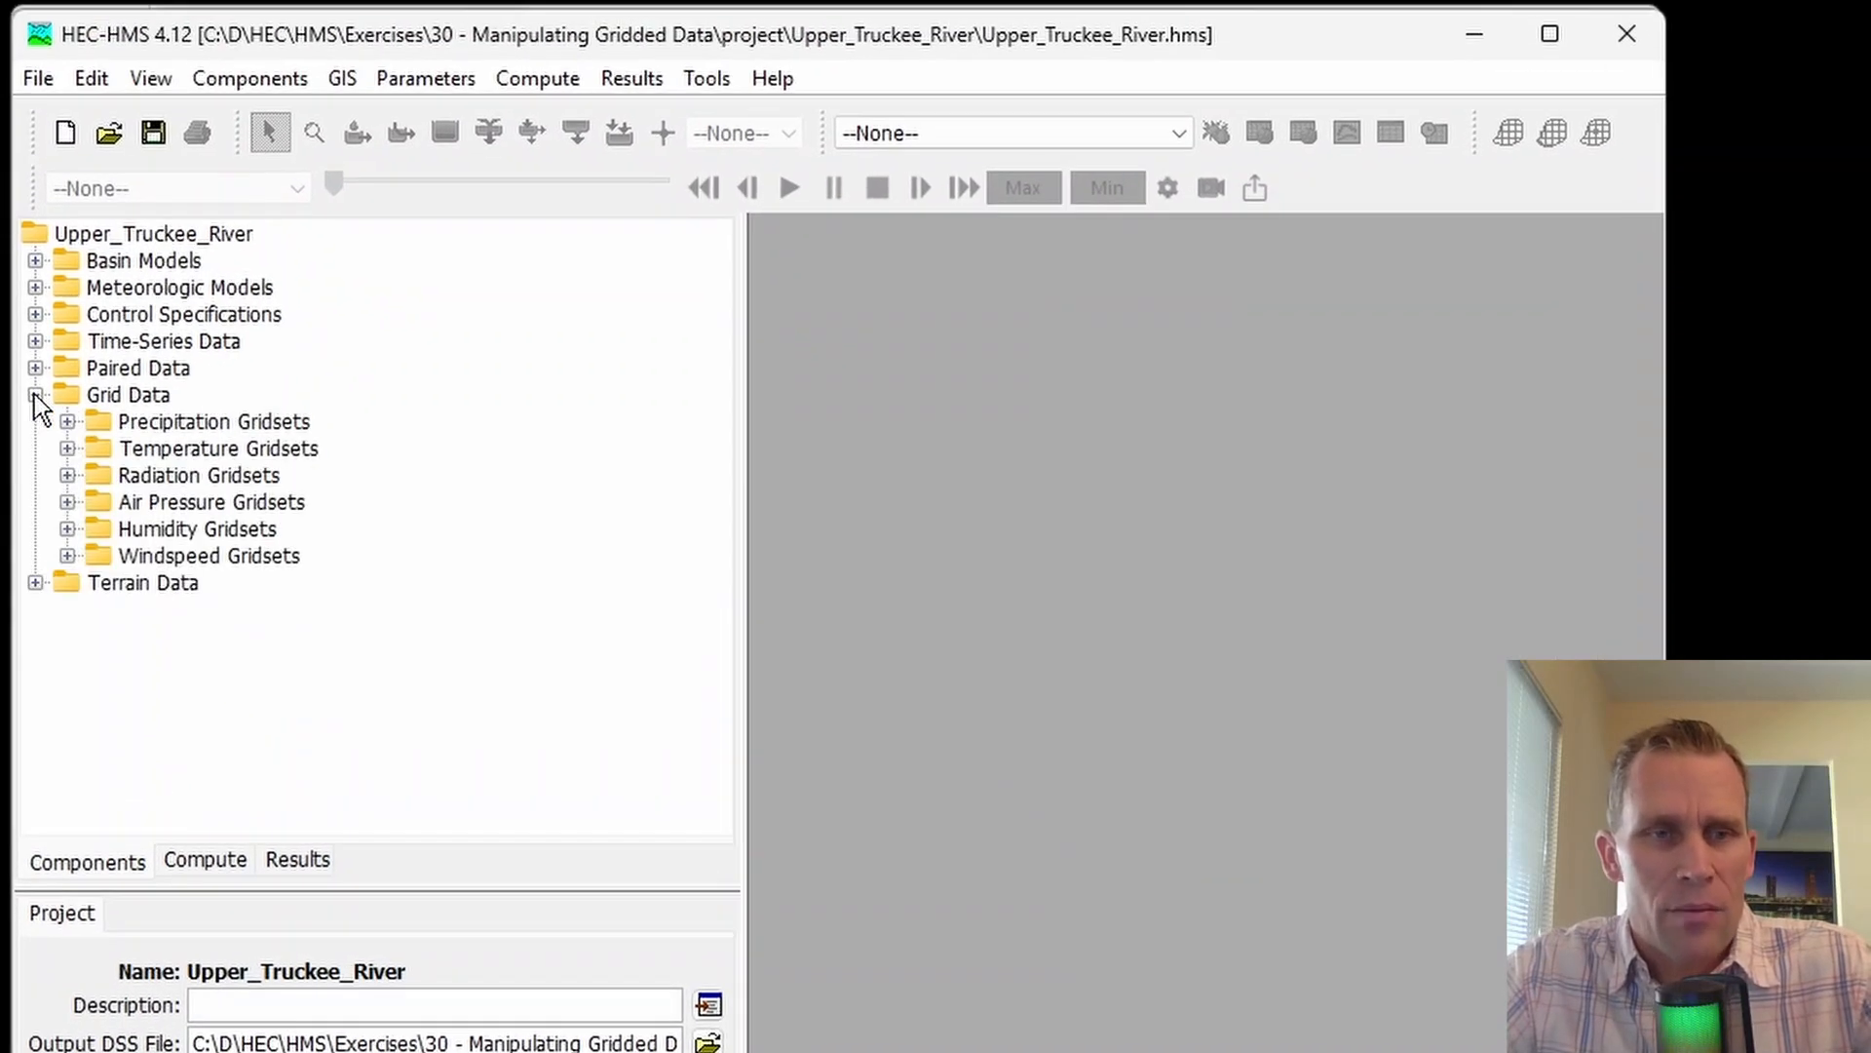
{"action": "left_click", "coordinate": [35, 395]}
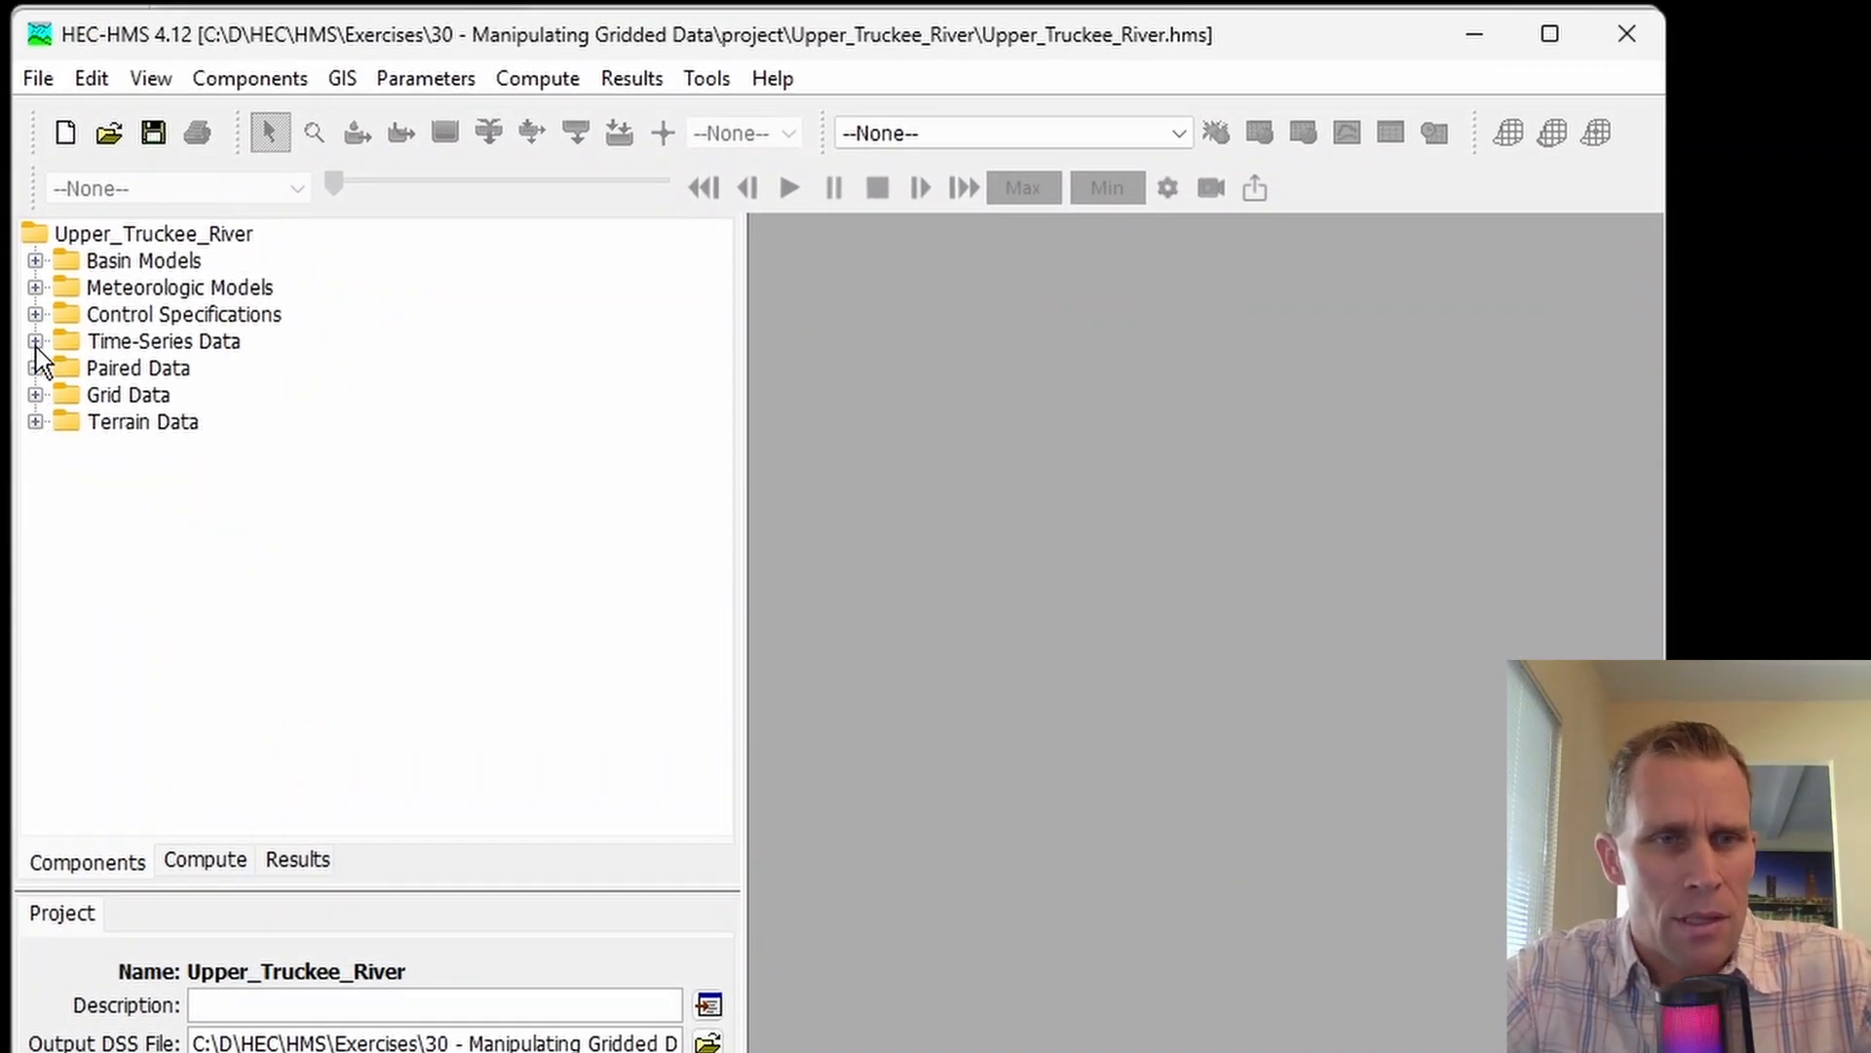
{"action": "left_click", "coordinate": [35, 342]}
{"action": "left_click", "coordinate": [99, 399]}
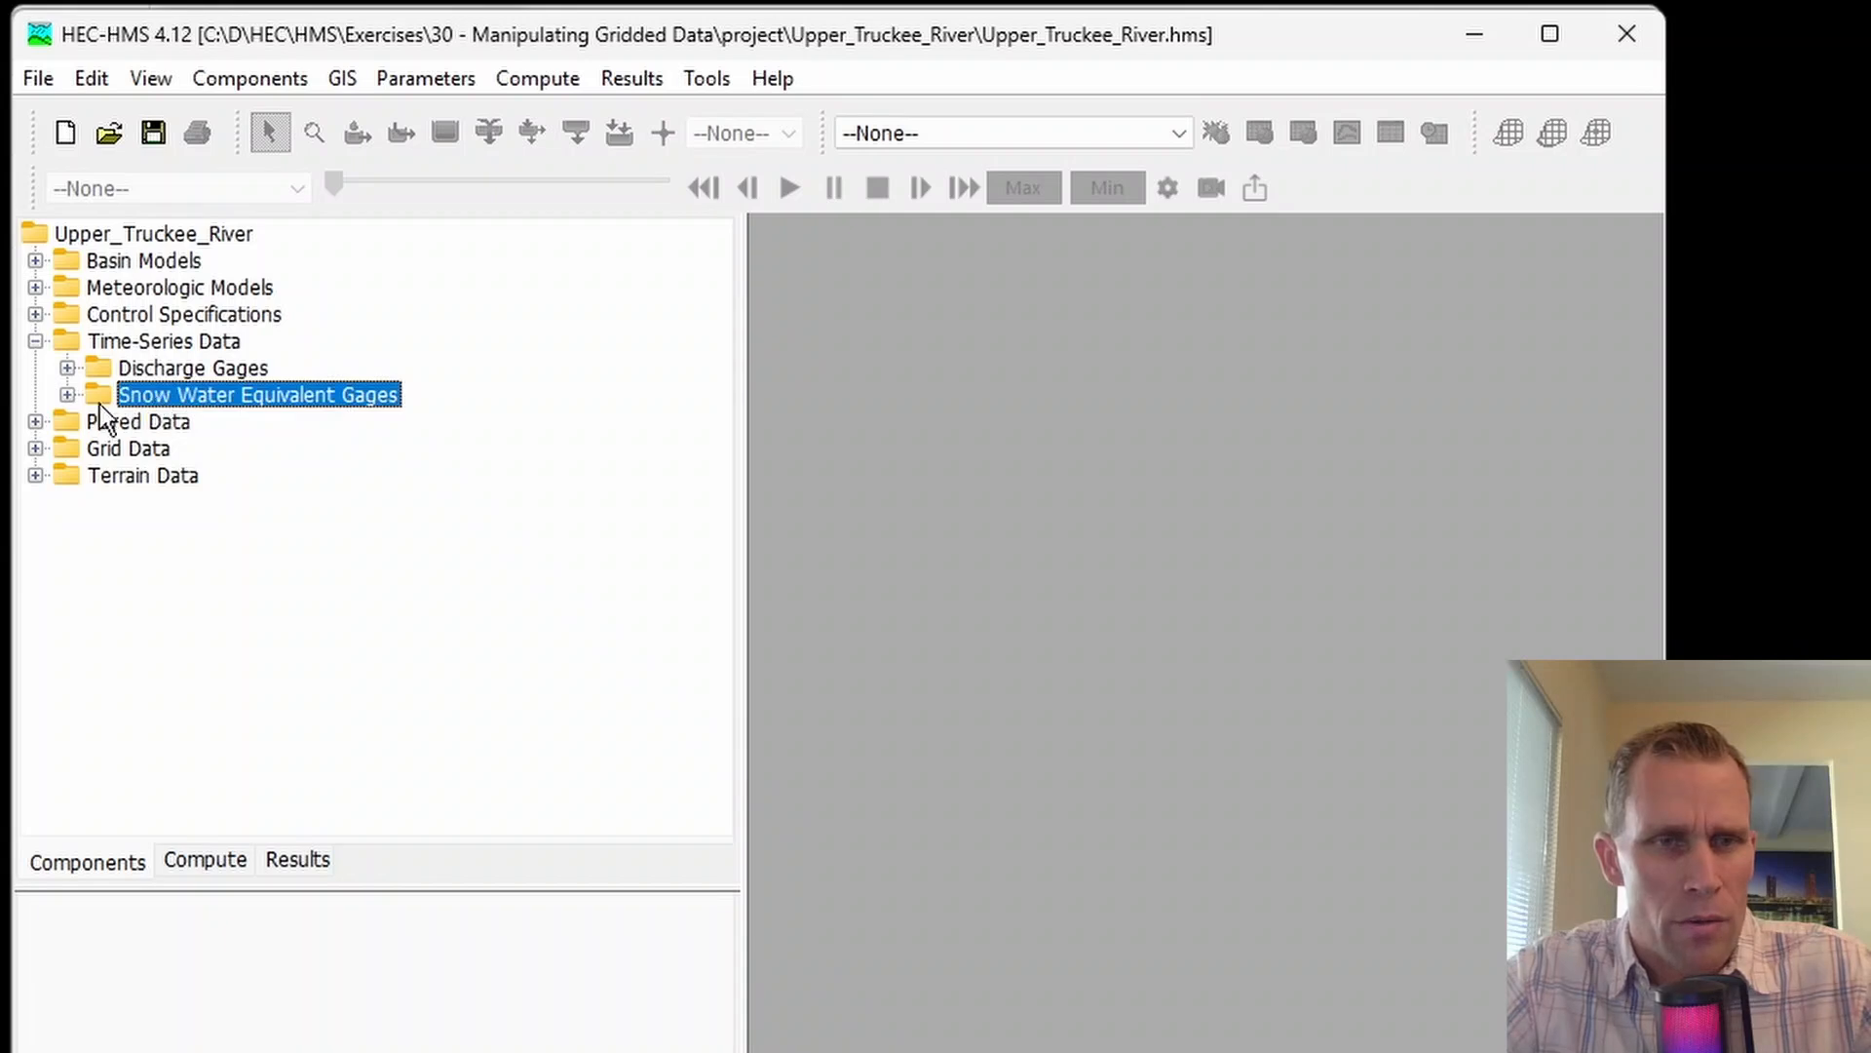
{"action": "left_click", "coordinate": [68, 394]}
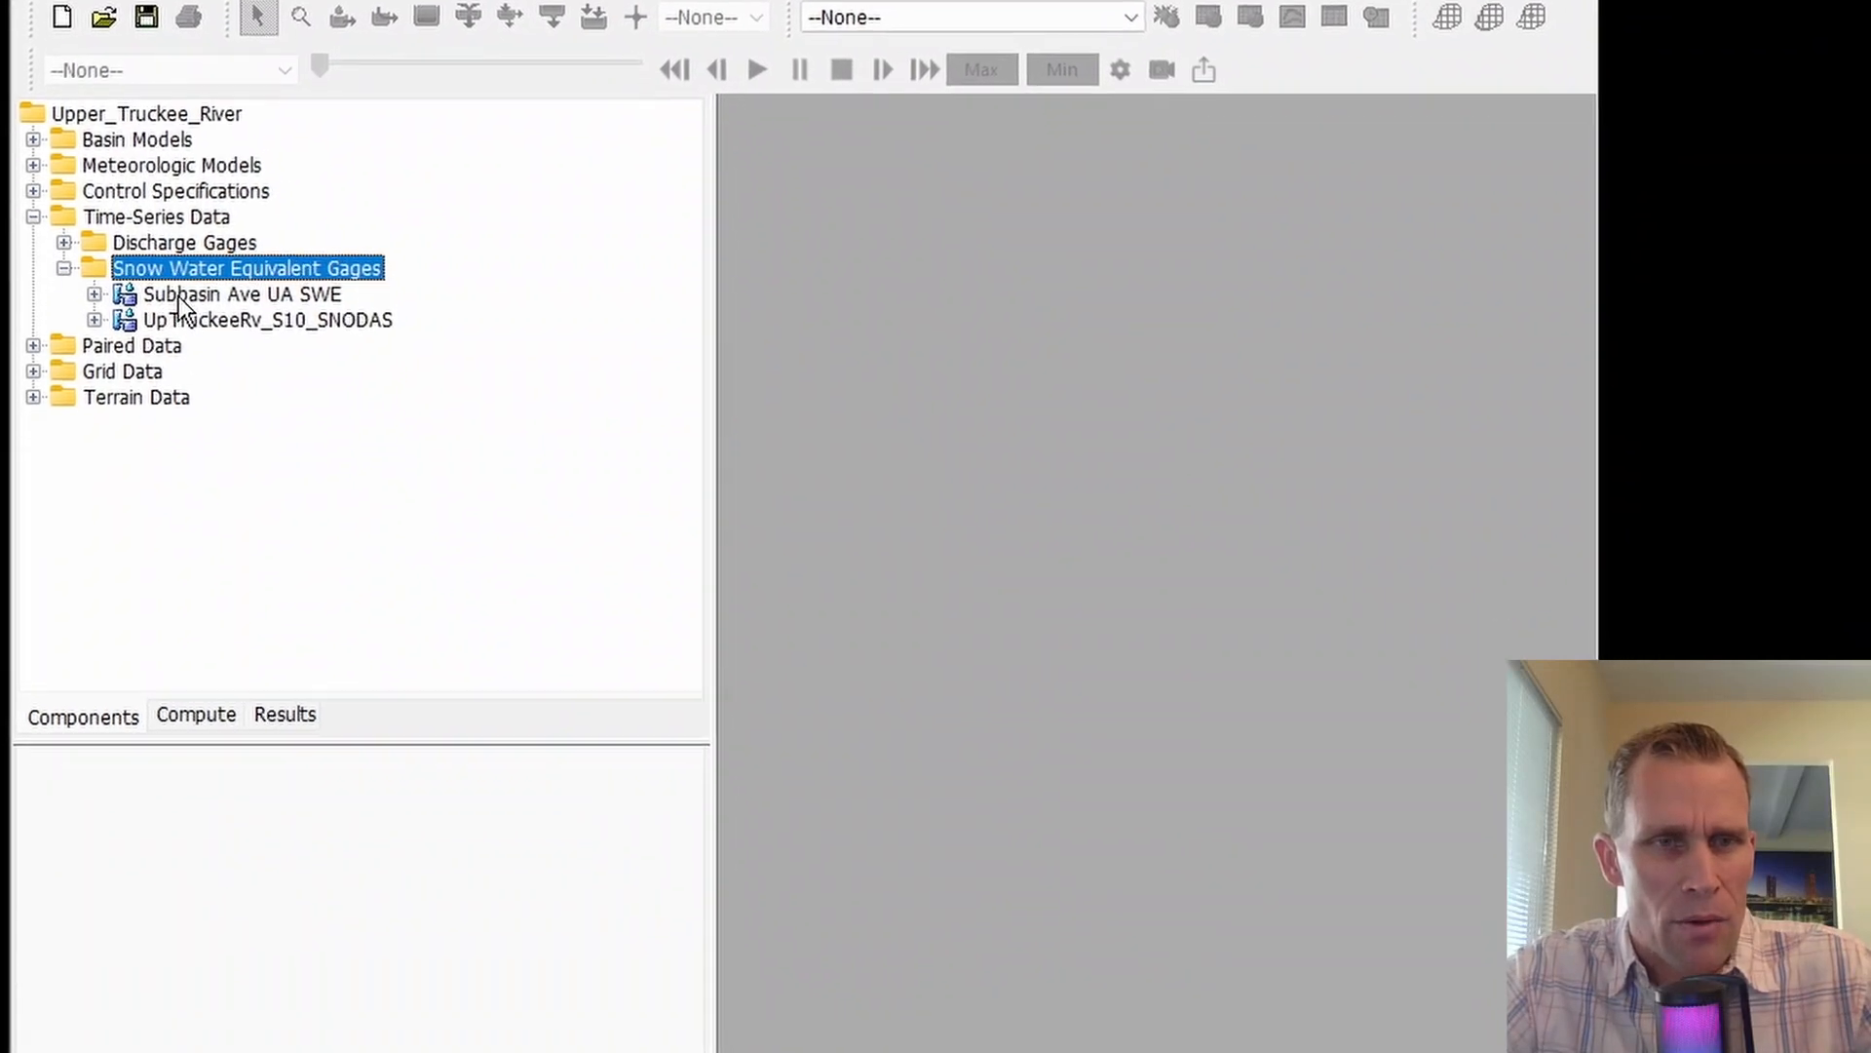
{"action": "left_click", "coordinate": [180, 295]}
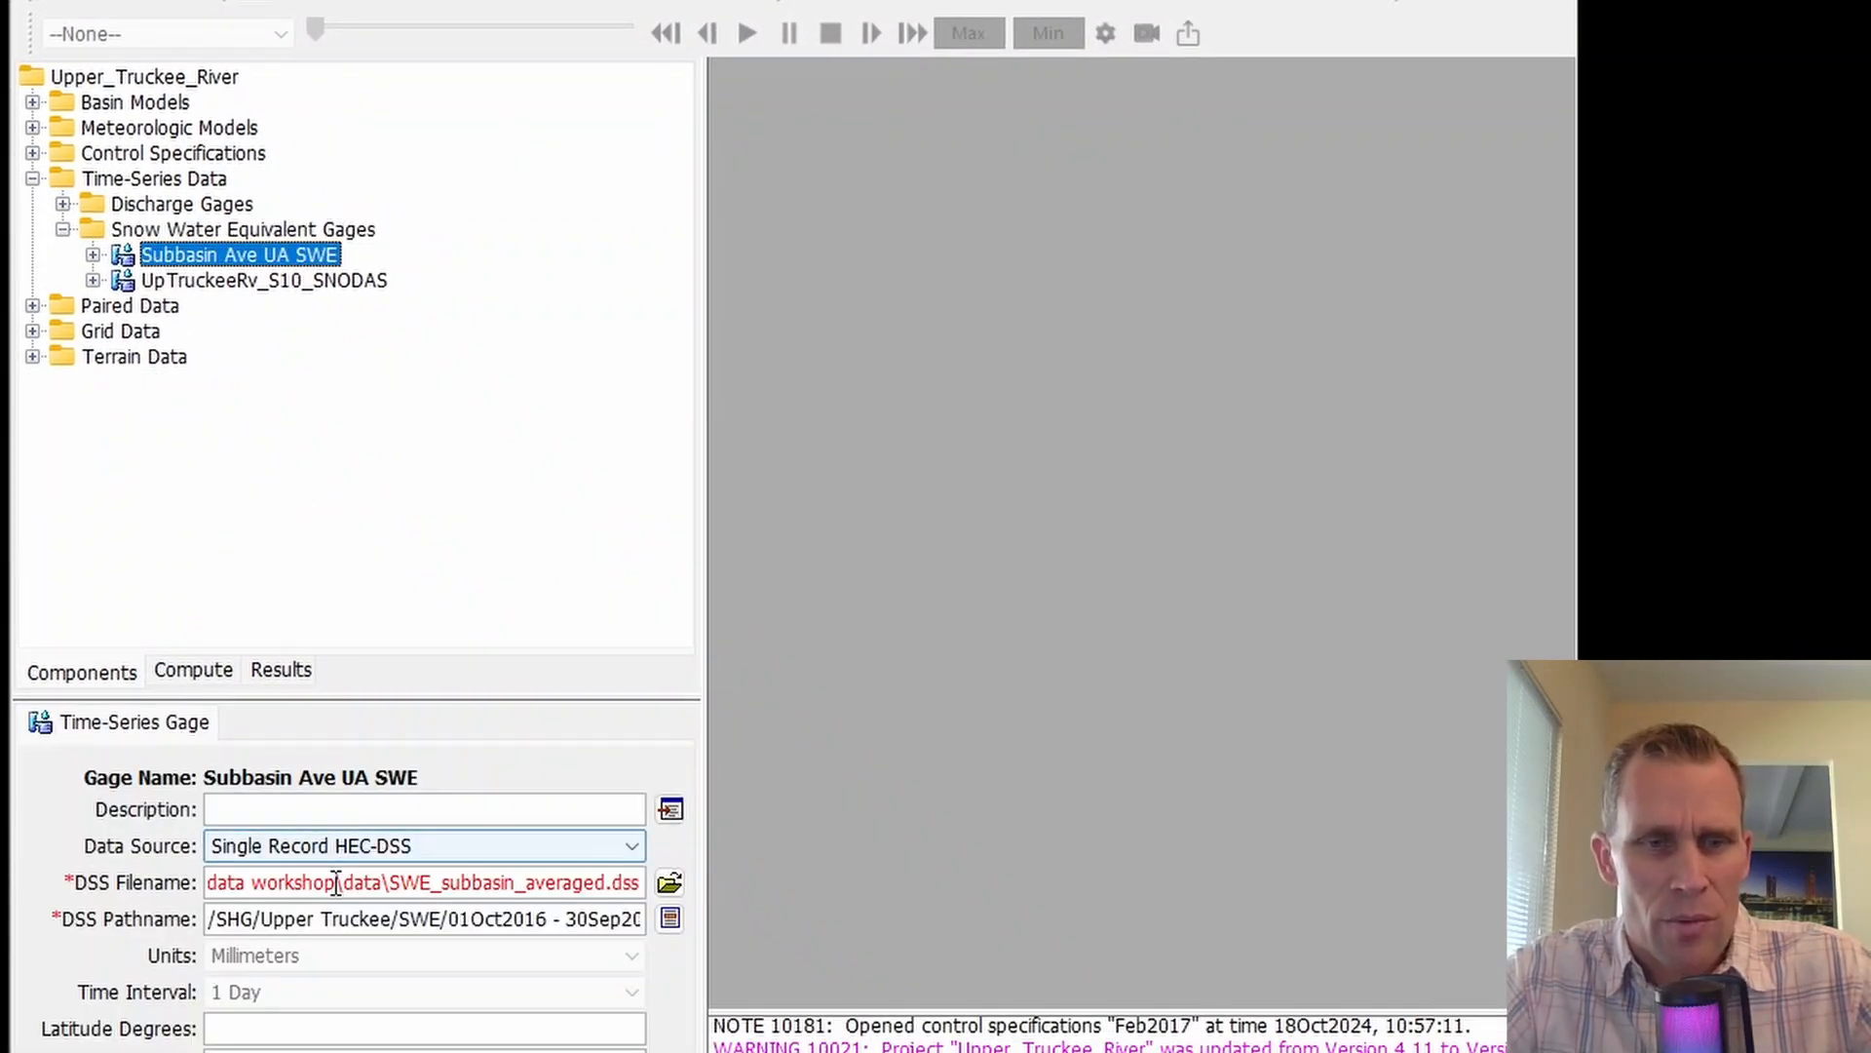
{"action": "left_click_drag", "start_coordinate": [324, 882], "coordinate": [600, 882]}
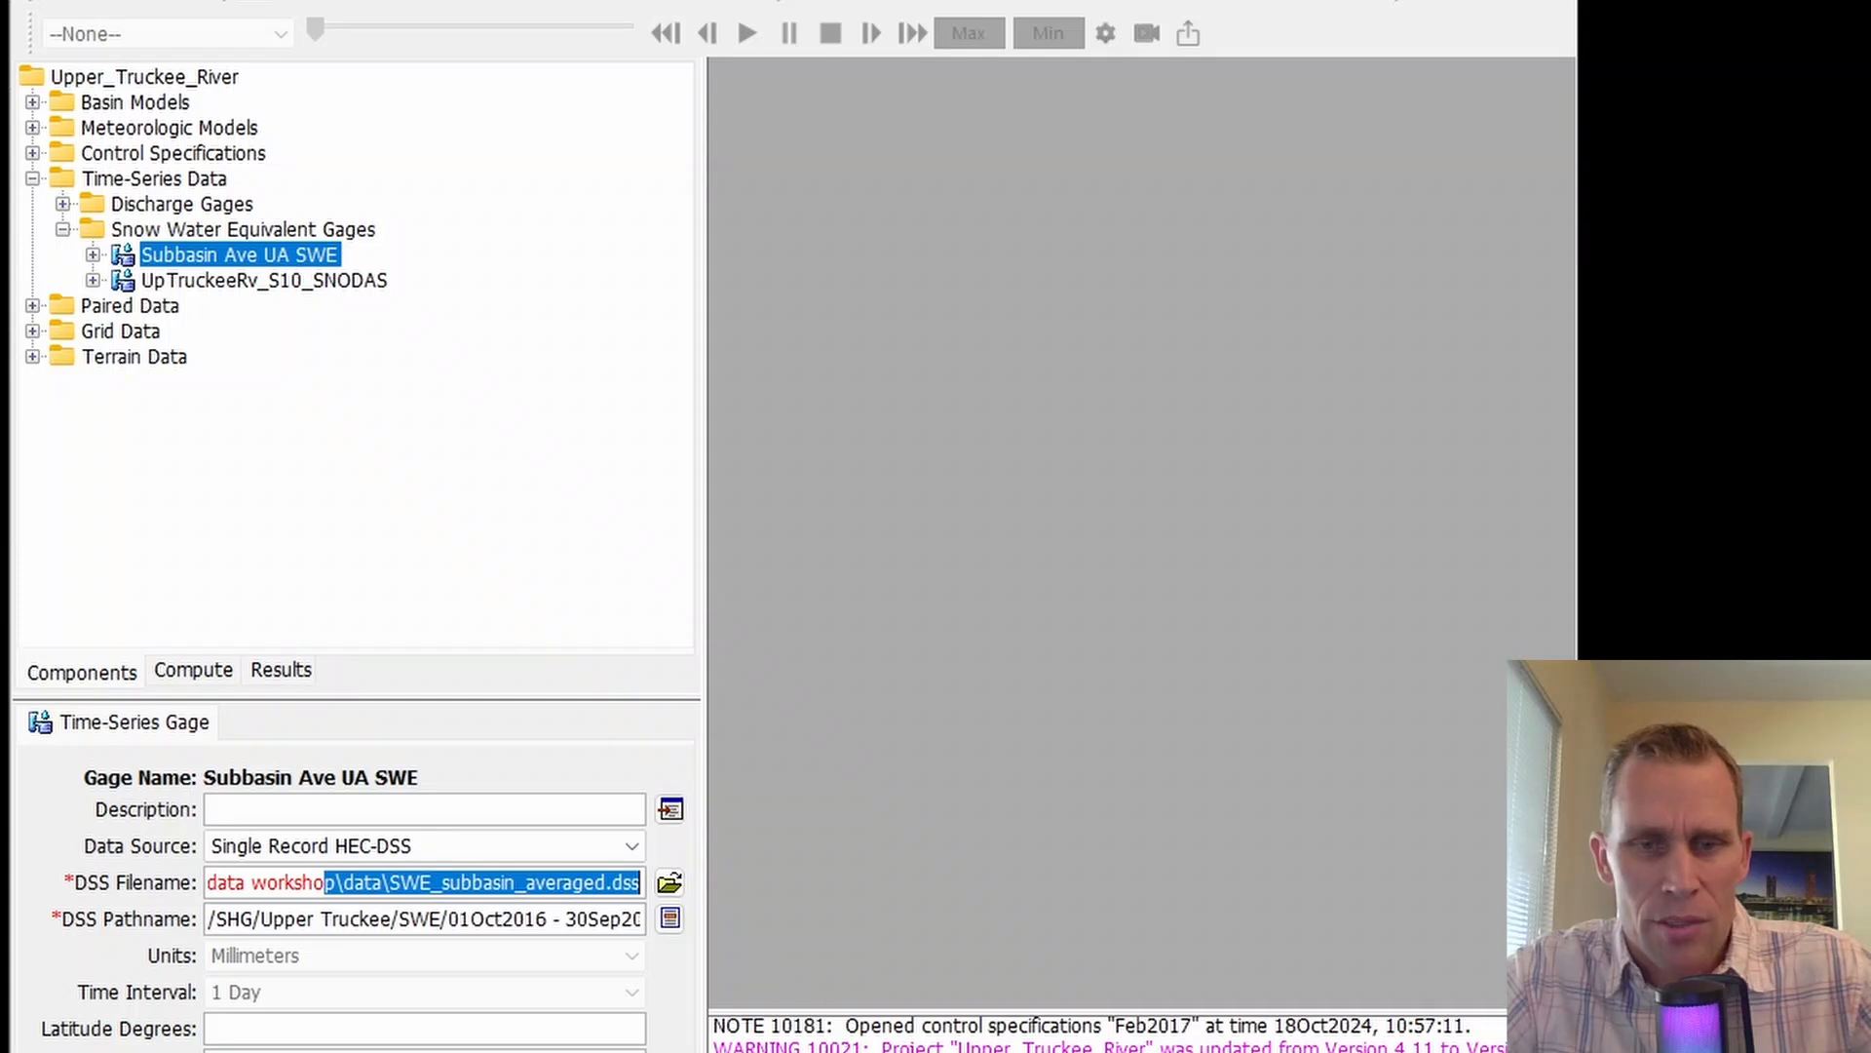
{"action": "left_click", "coordinate": [200, 281]}
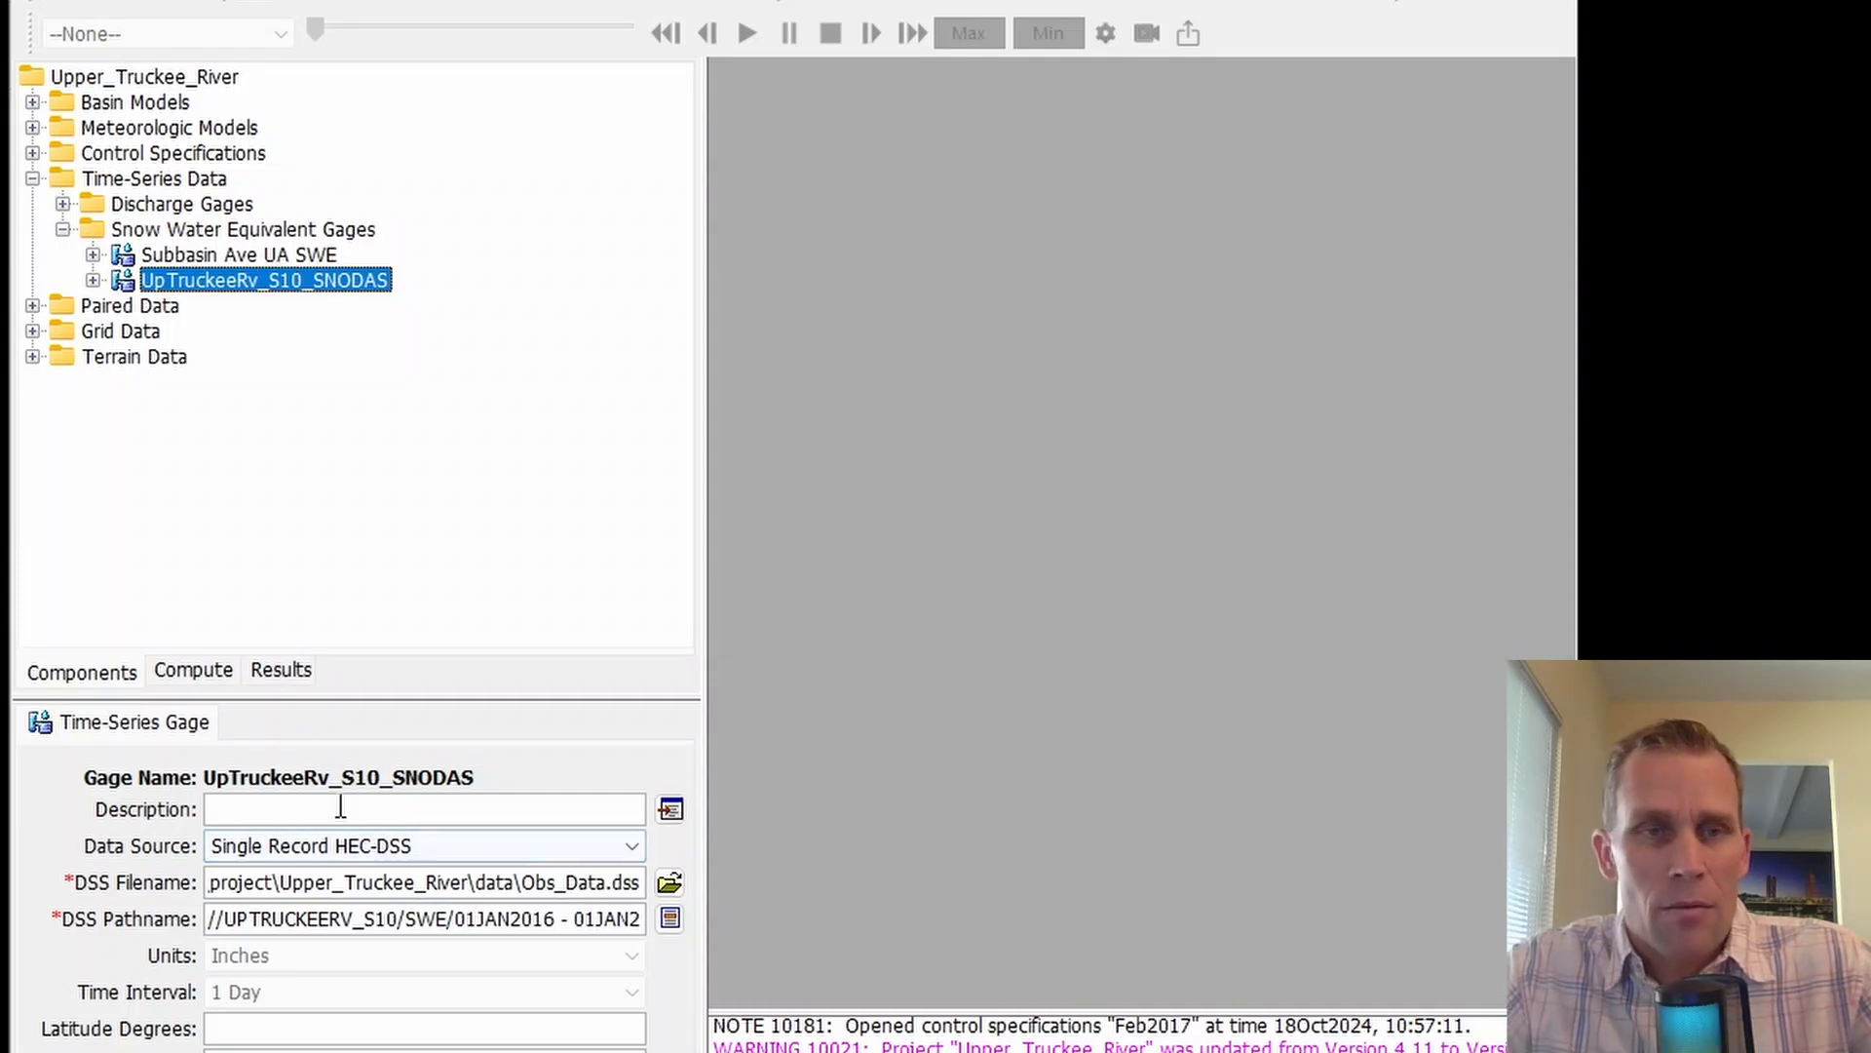
- Open the WY2017_TI basin model and maximize its map within the workspace
{"action": "left_click", "coordinate": [32, 103]}
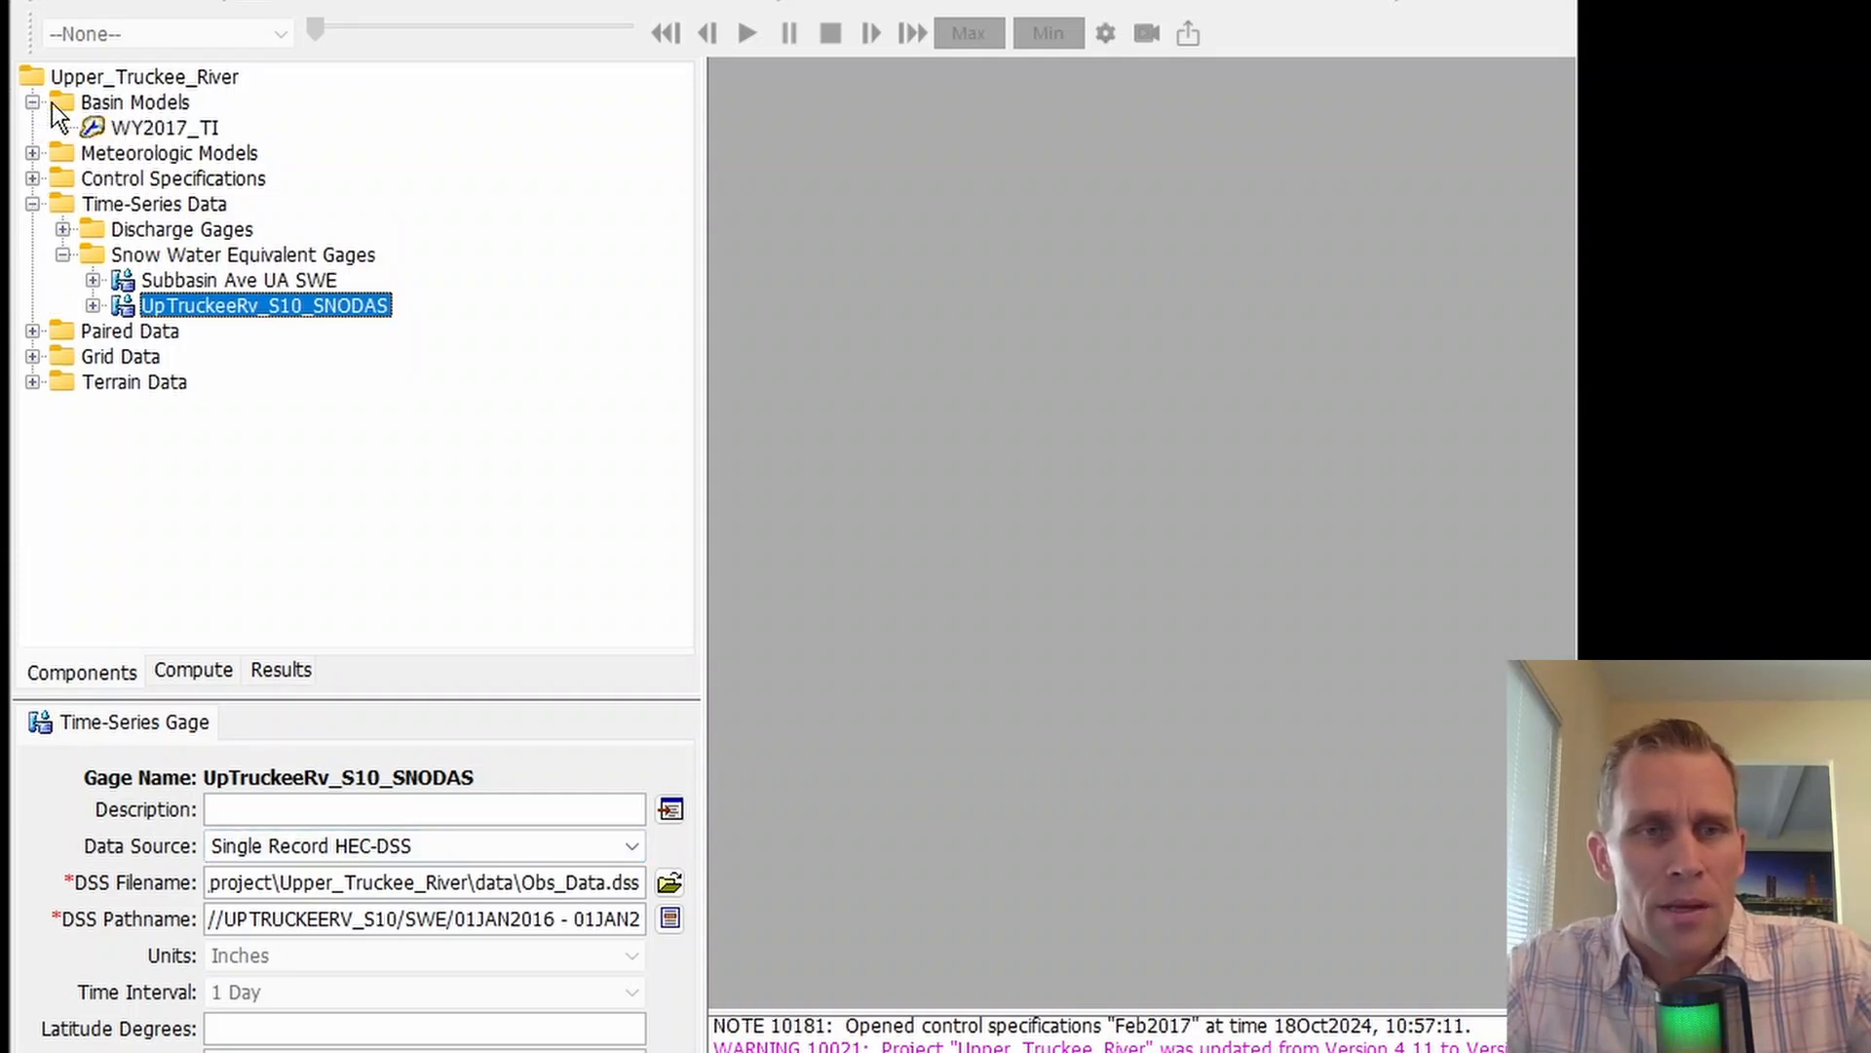
{"action": "double_click", "coordinate": [146, 128]}
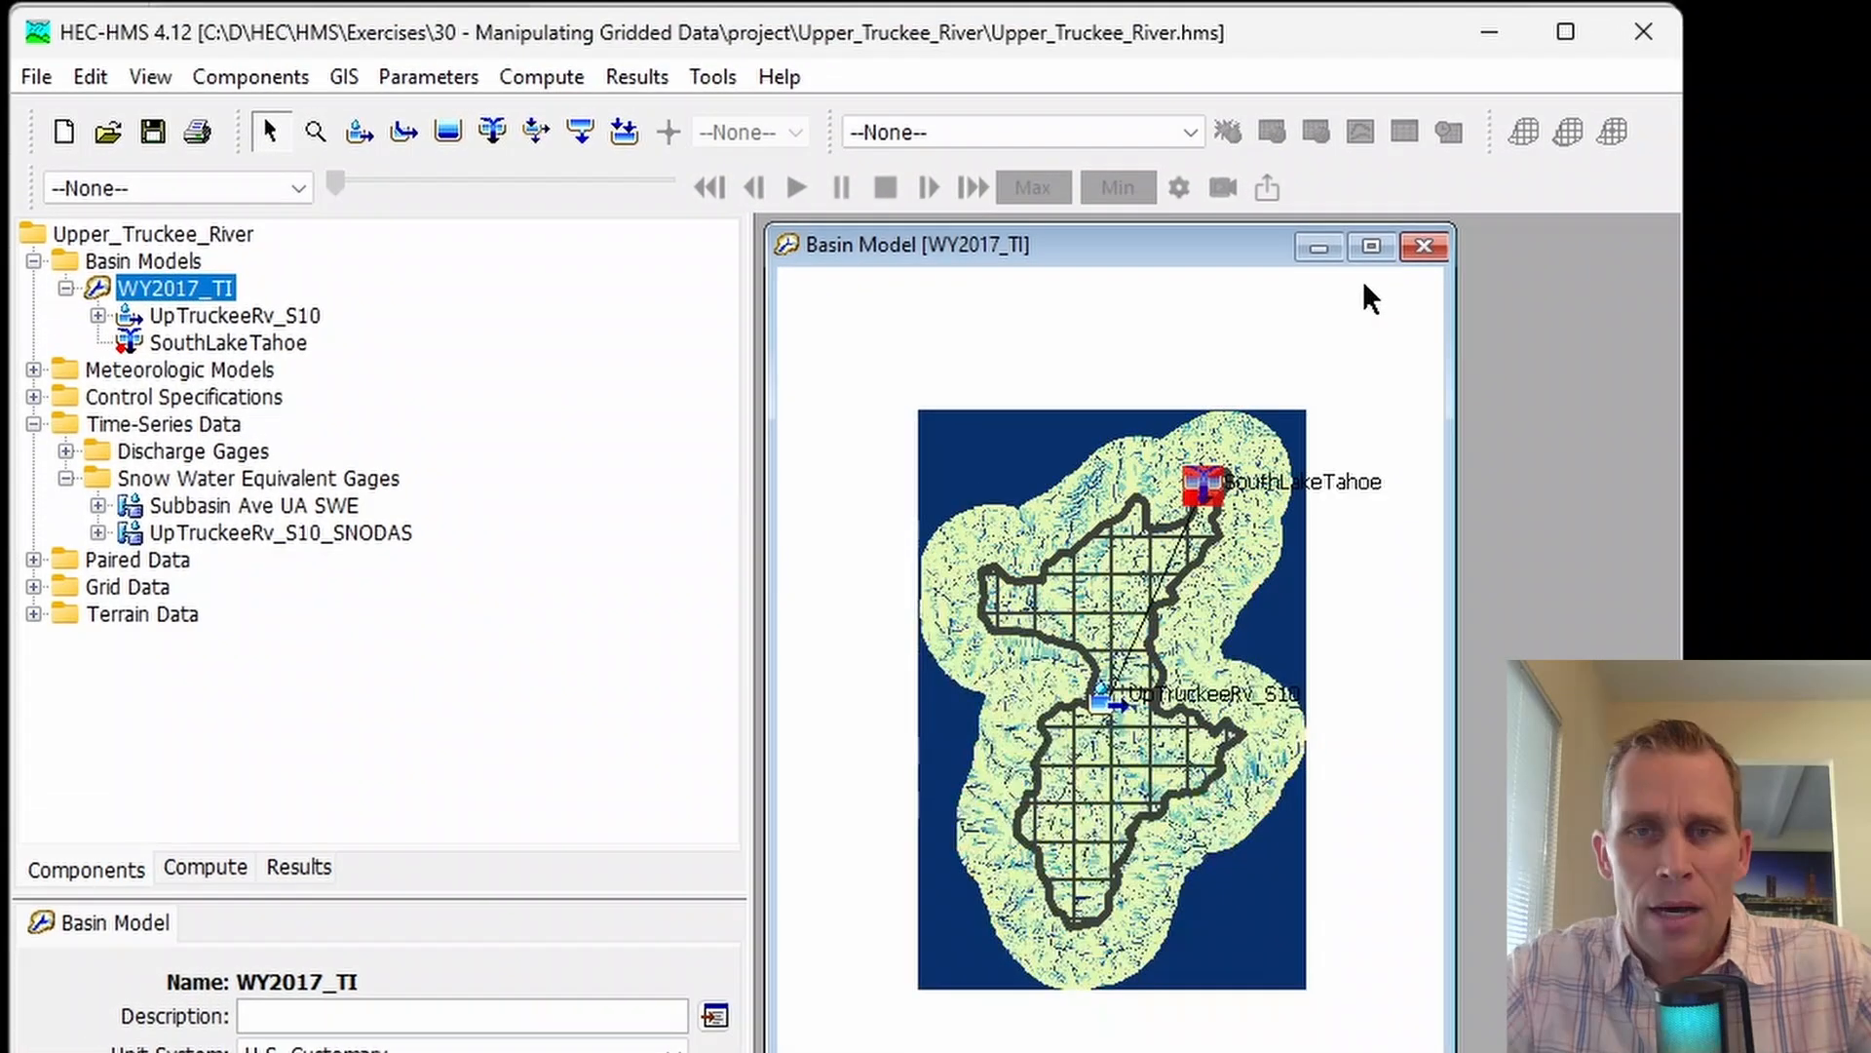
{"action": "left_click", "coordinate": [1371, 246]}
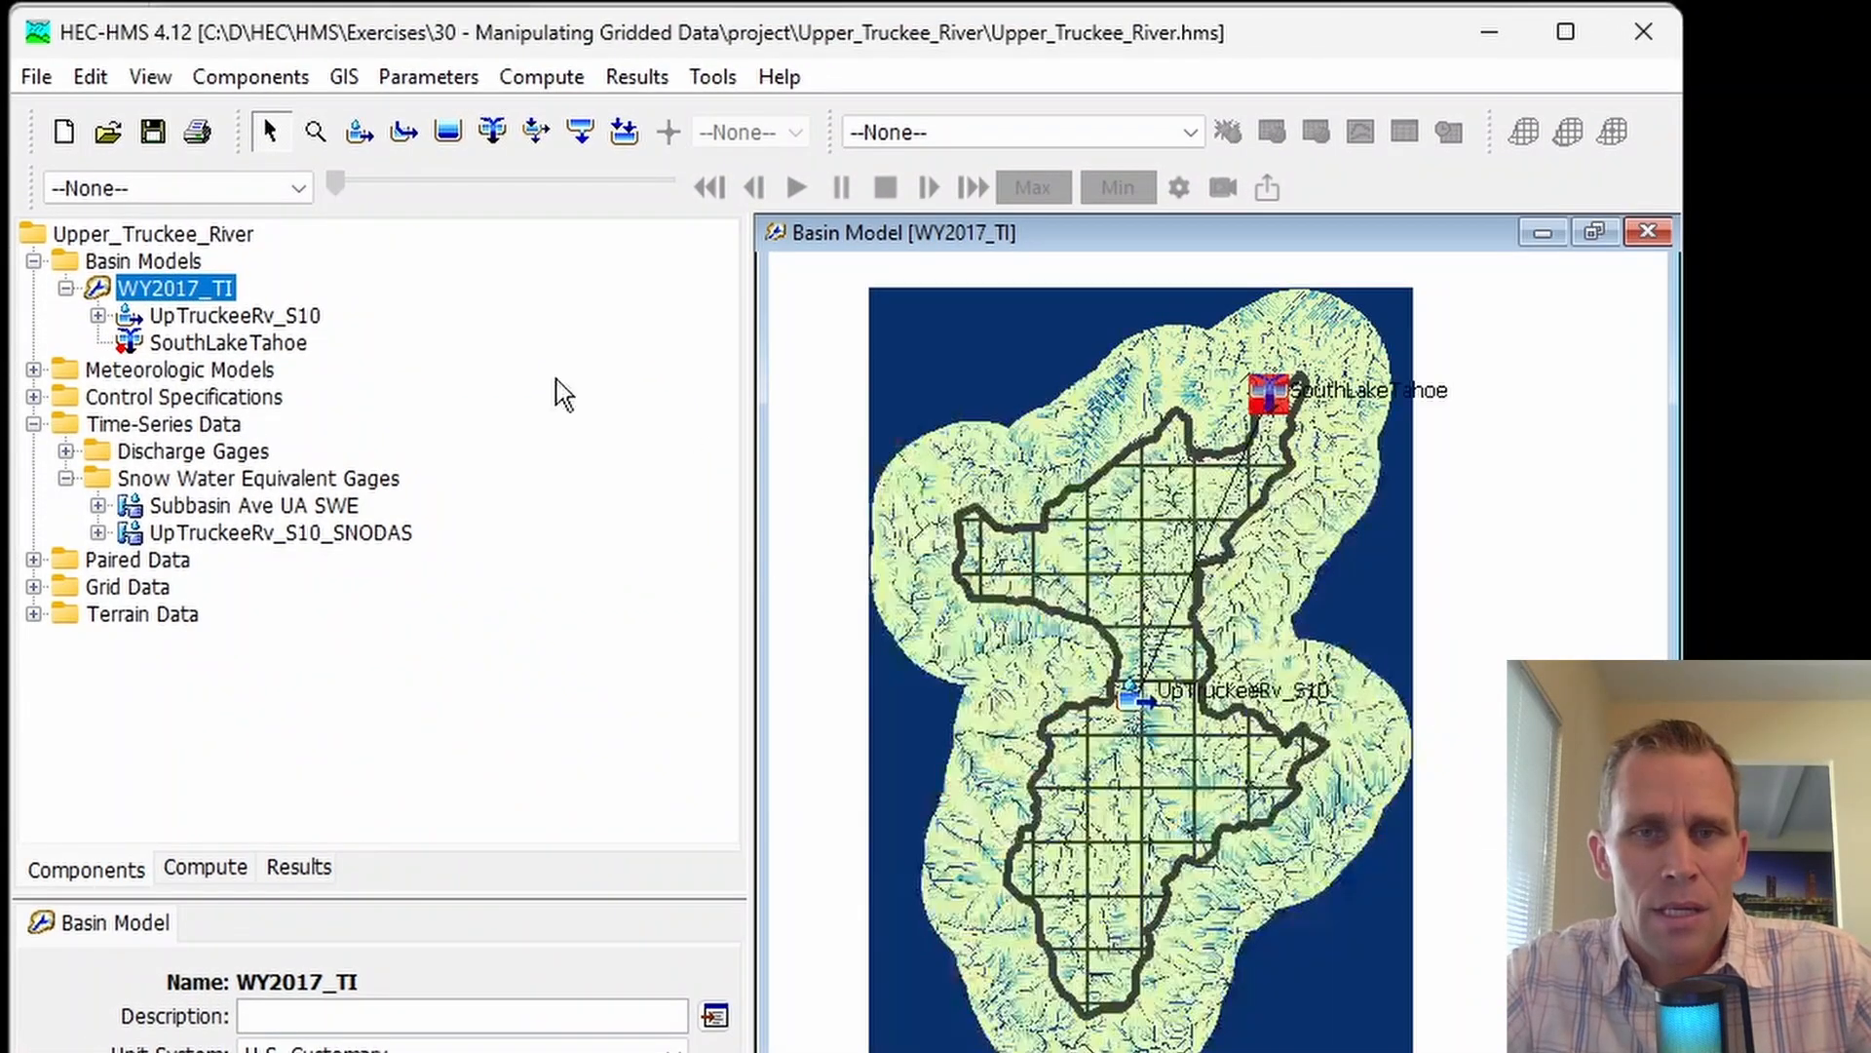
- Hide the Sink Fill, Sink Locations, Flow Direction and Flow Accumulation layers of the WY2017_TI basin map
{"action": "left_click", "coordinate": [150, 78]}
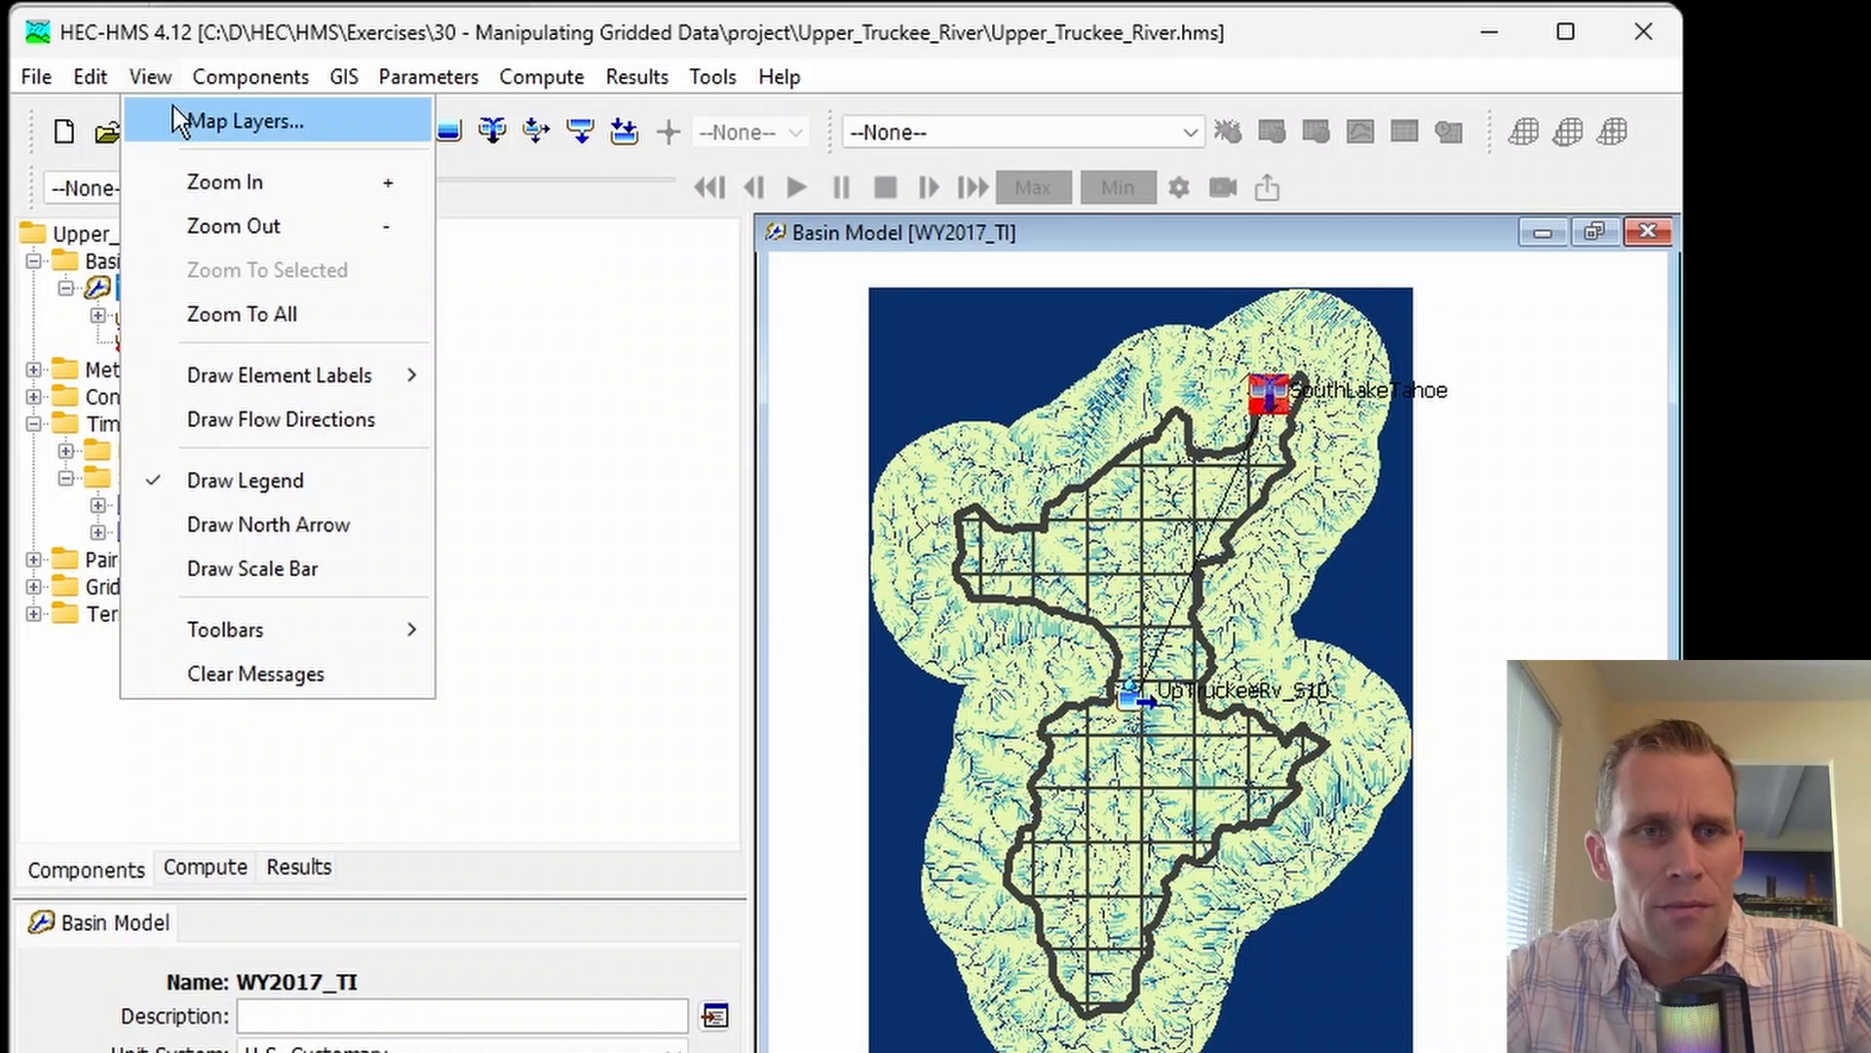
{"action": "left_click", "coordinate": [175, 112]}
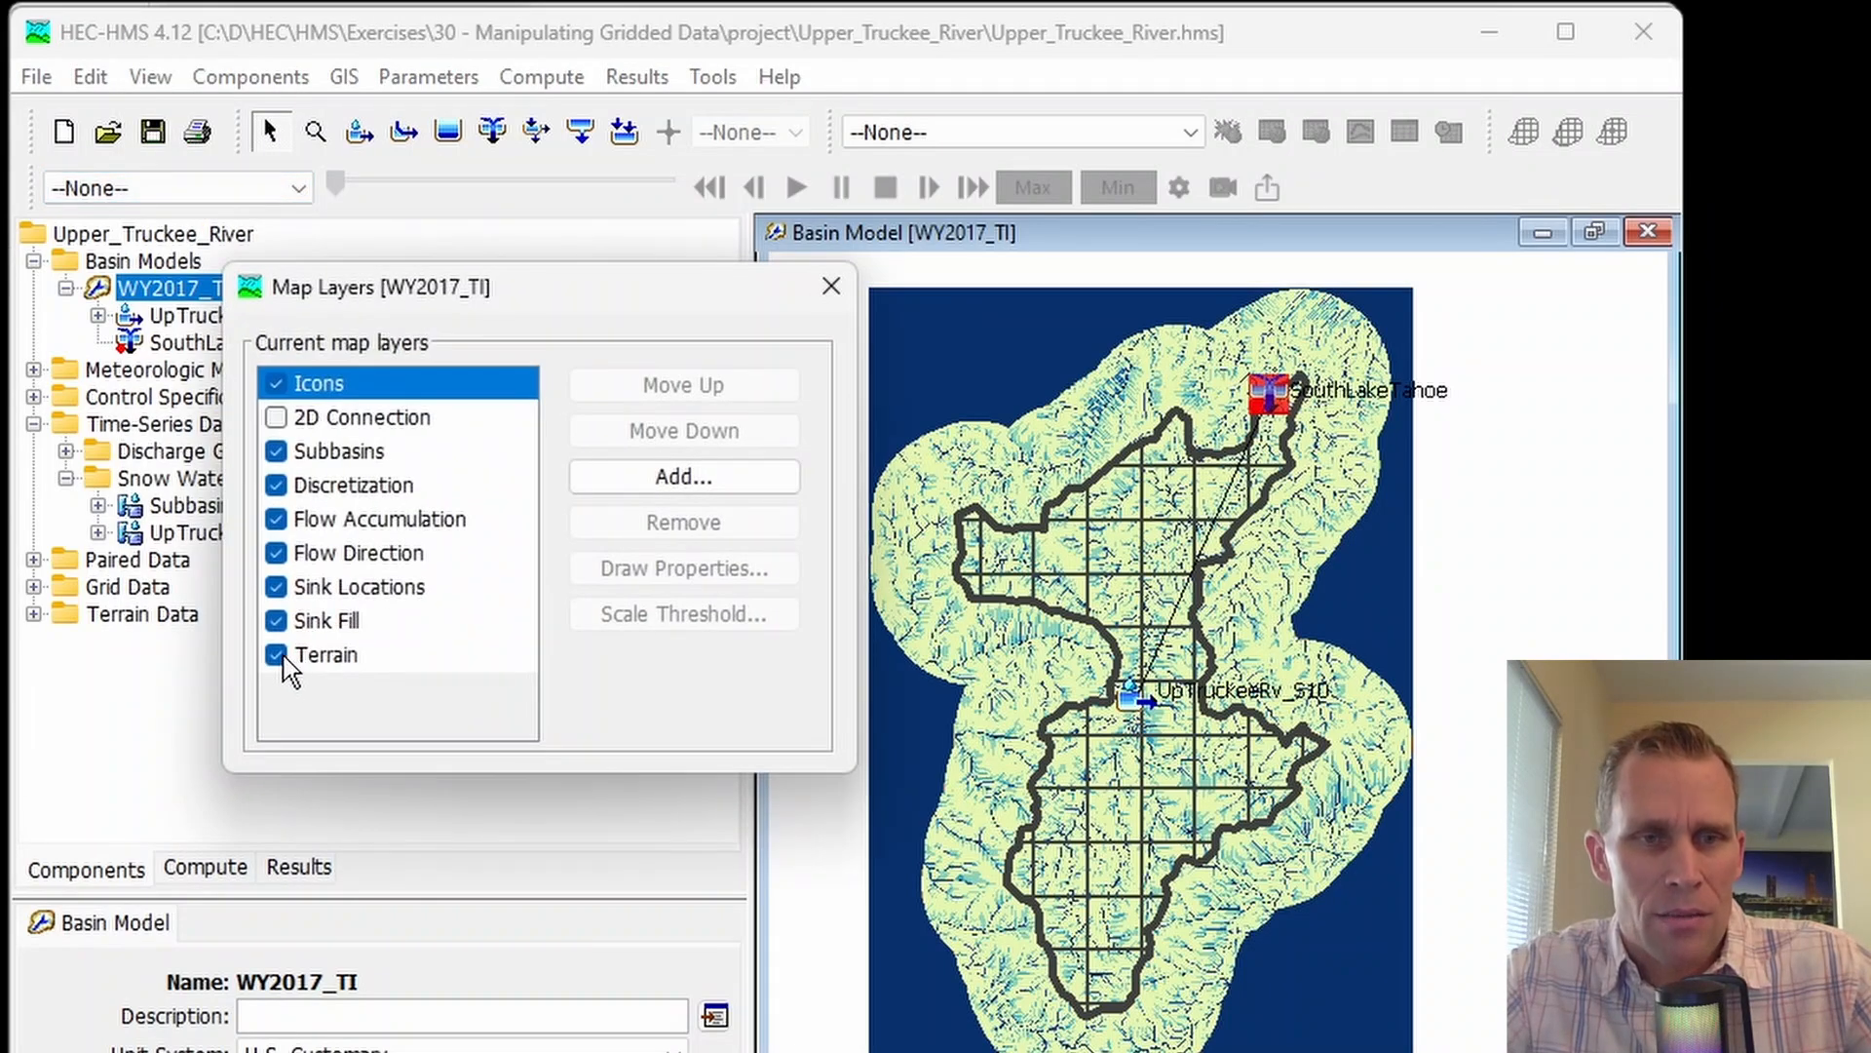
{"action": "left_click", "coordinate": [276, 620]}
{"action": "left_click", "coordinate": [276, 586]}
{"action": "left_click", "coordinate": [276, 553]}
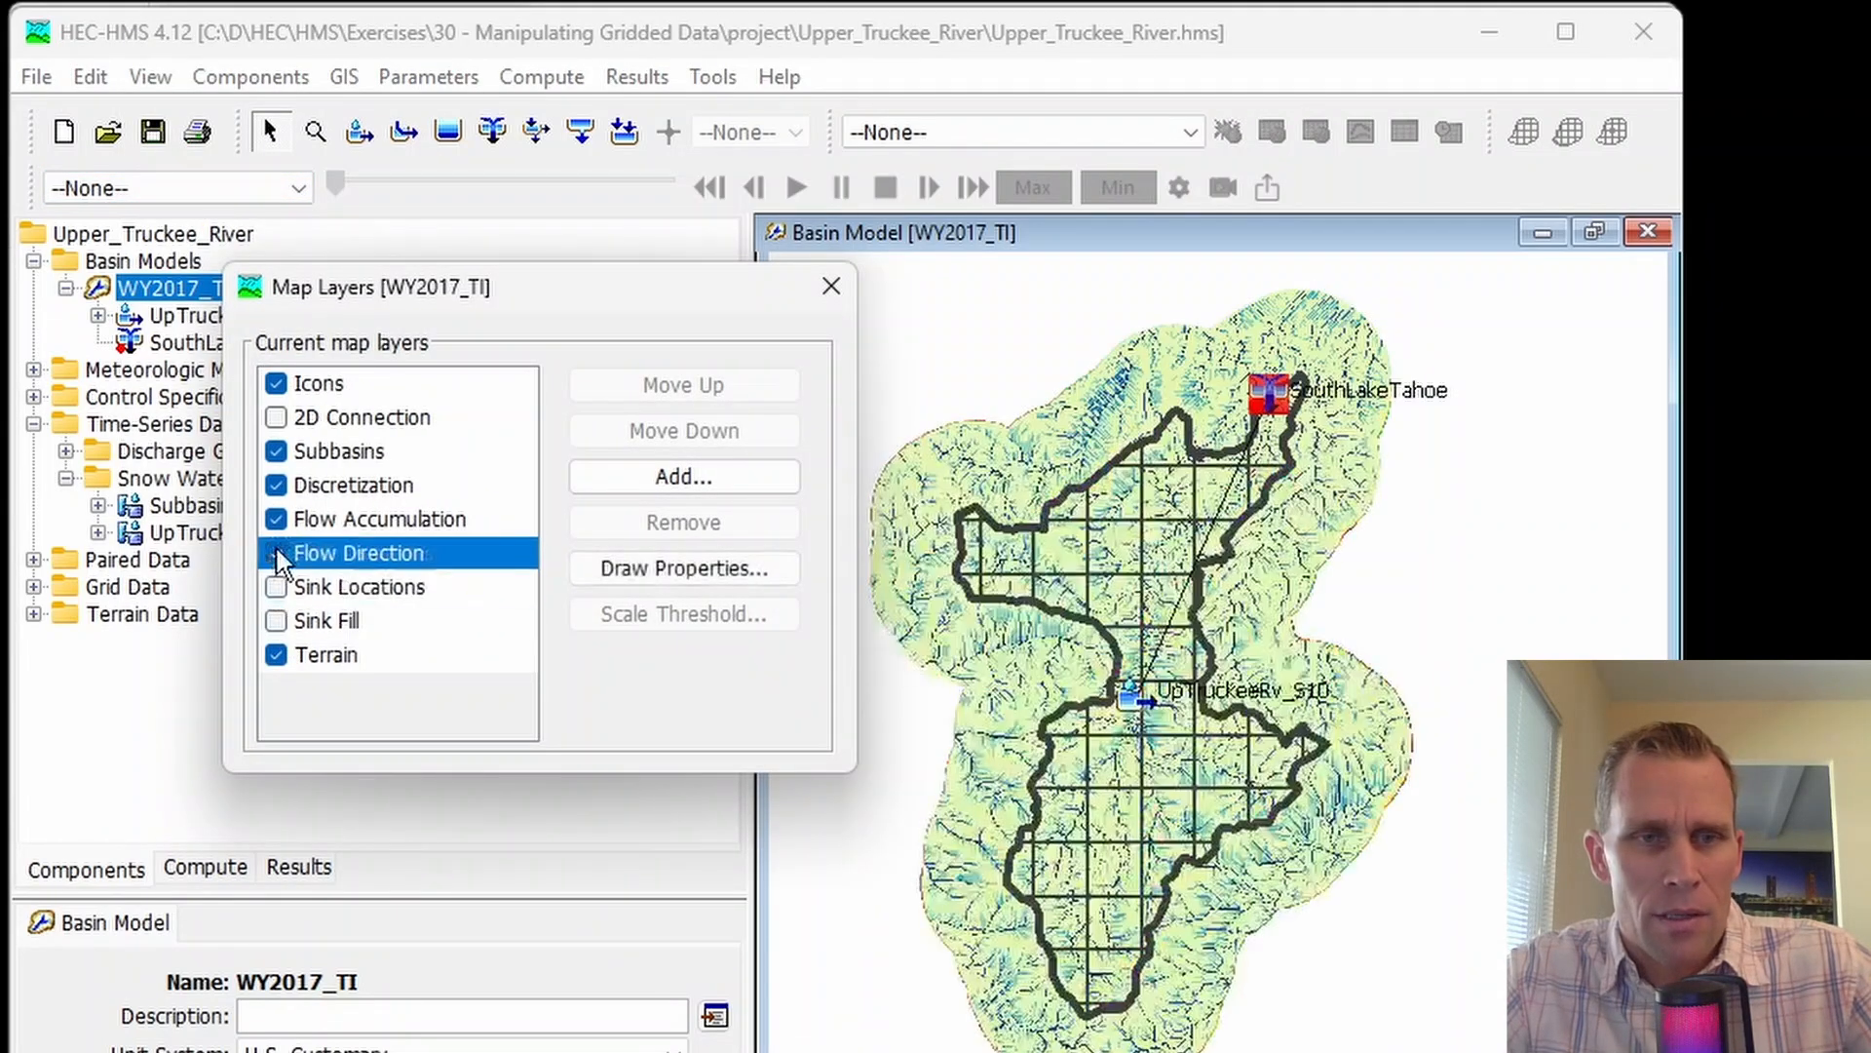
{"action": "left_click", "coordinate": [276, 519]}
{"action": "left_click", "coordinate": [277, 466]}
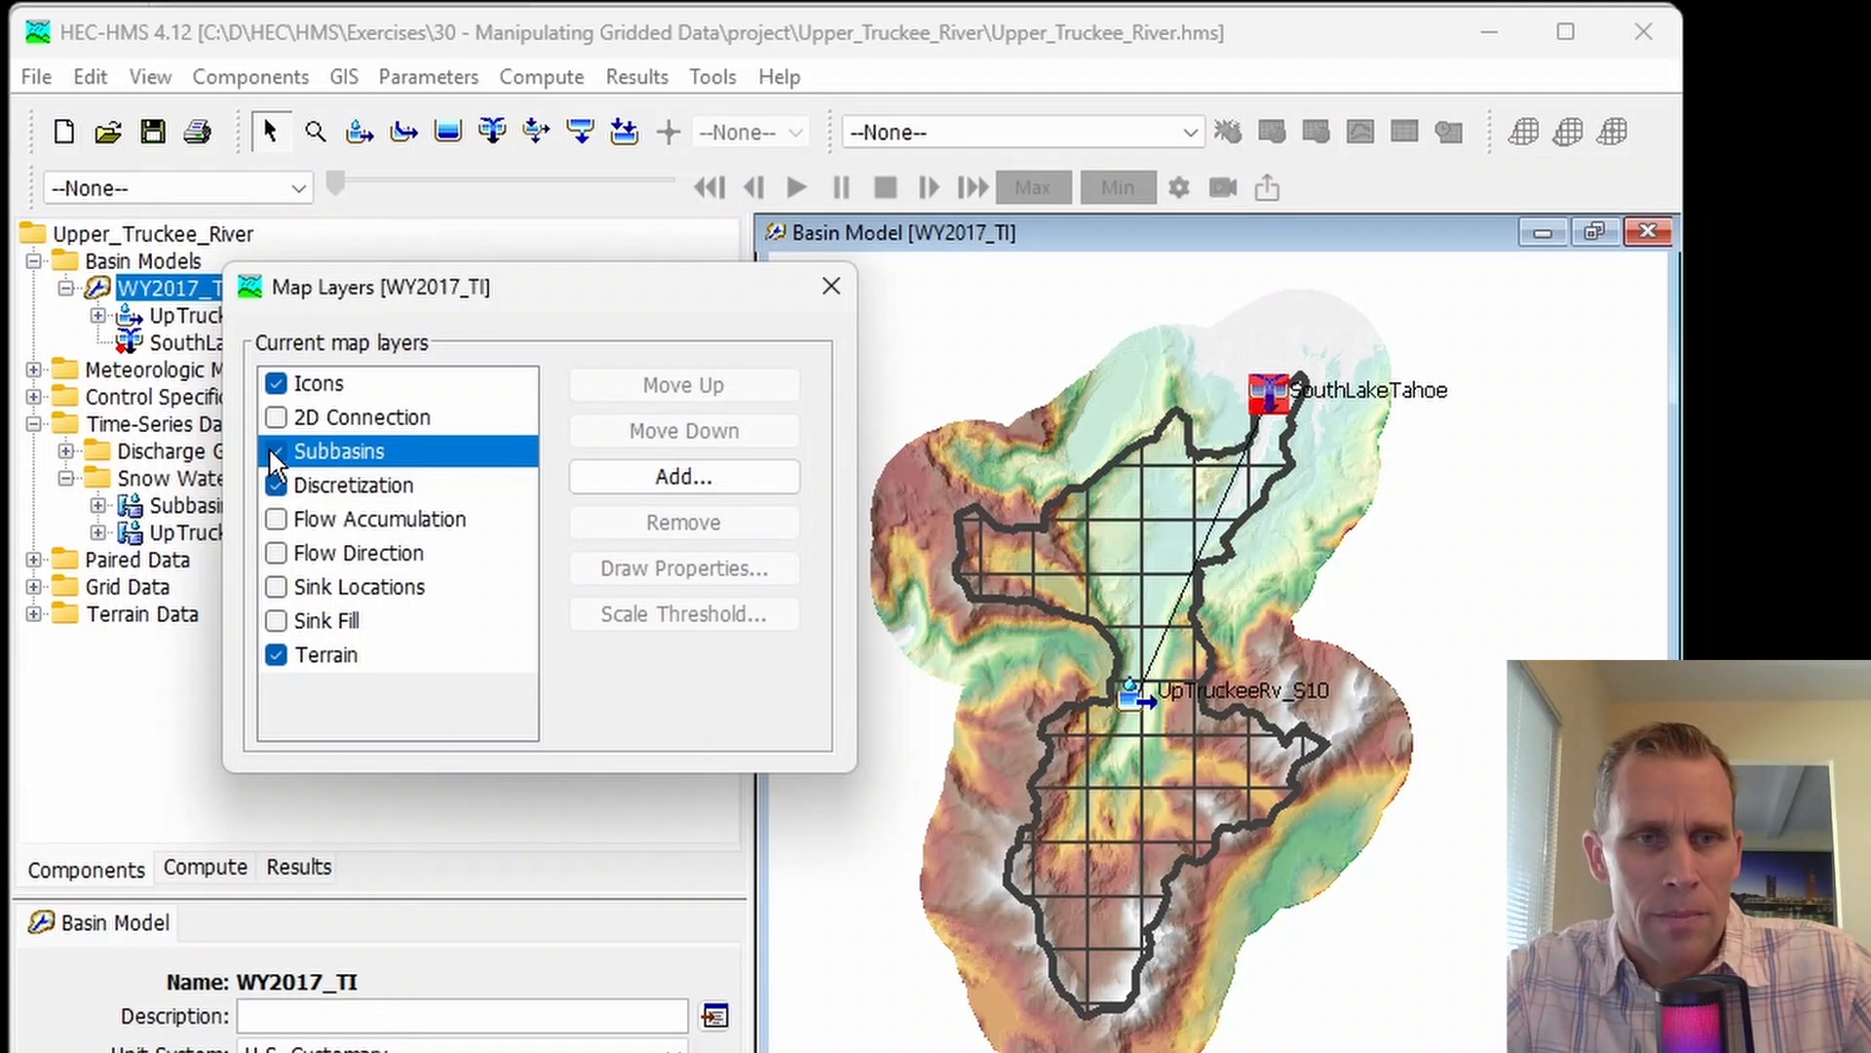
{"action": "left_click", "coordinate": [832, 286]}
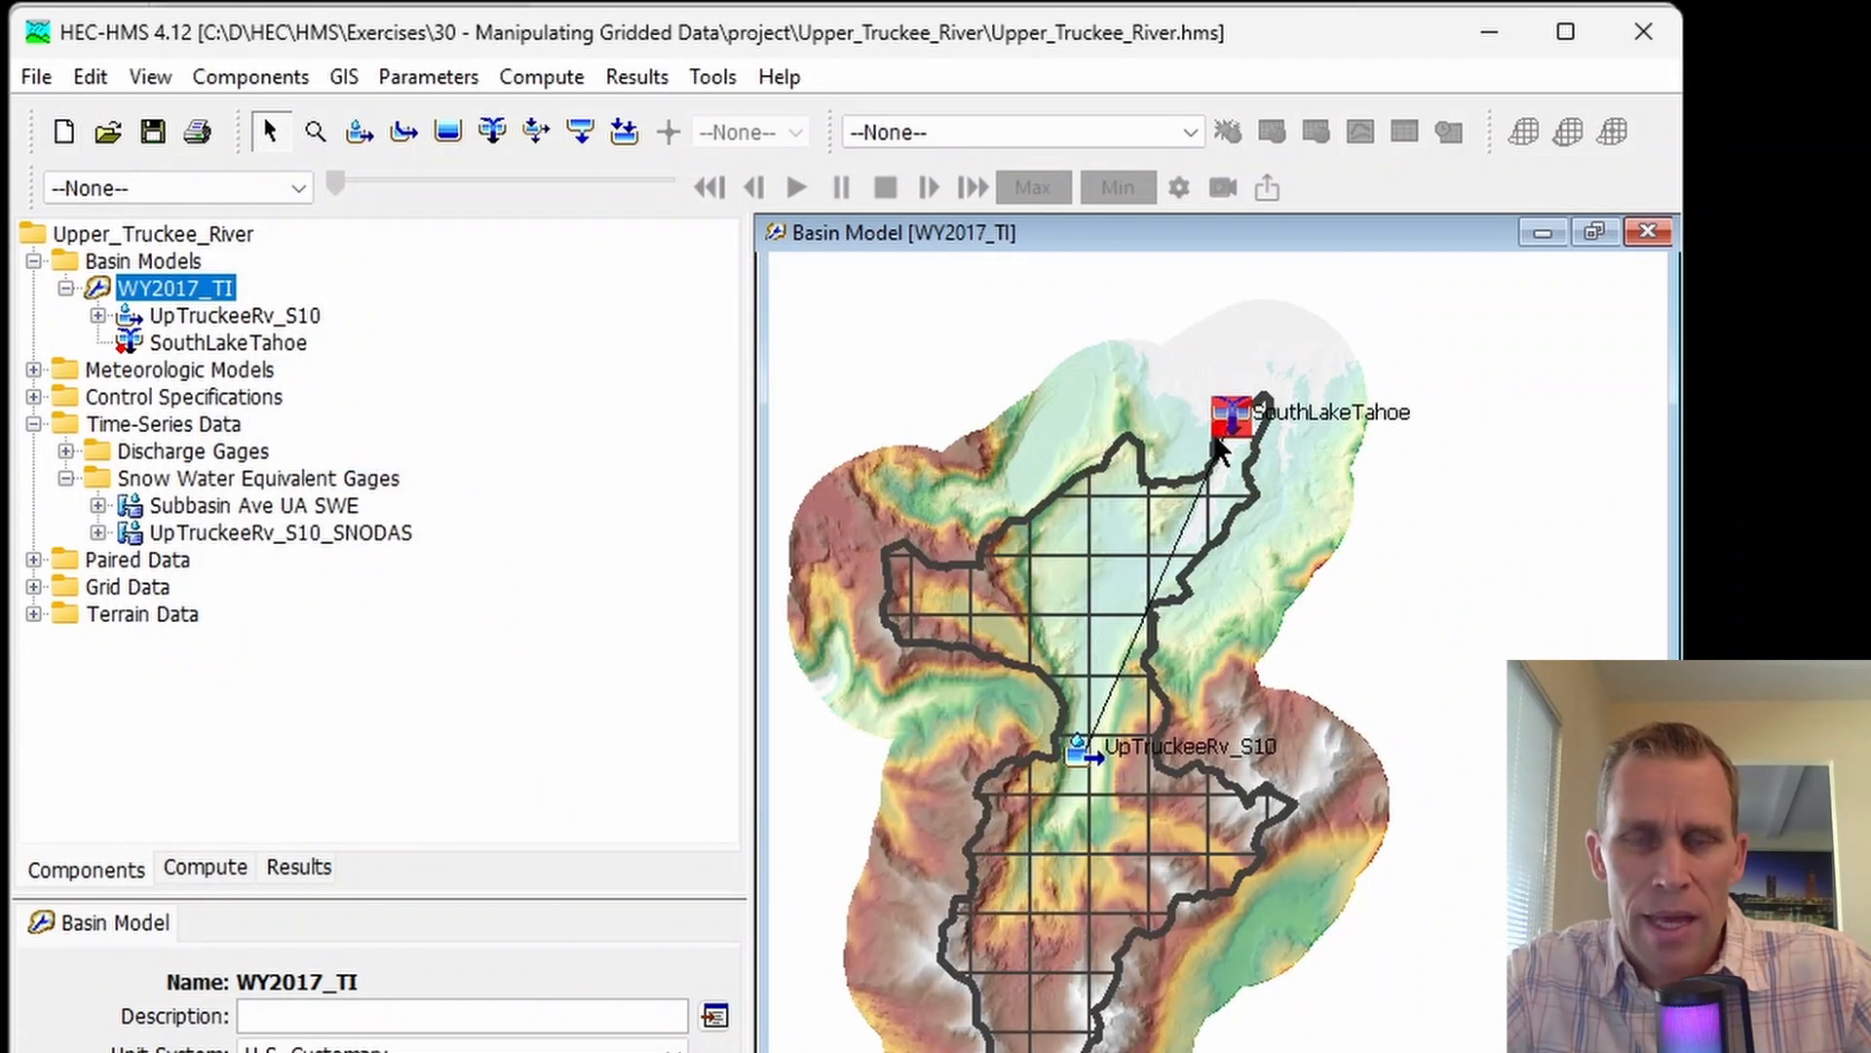
- Read the tutorial's University of Arizona SWE section in the browser and open the DailyData_4km WY2017 listing on the UA_SWE site
{"action": "left_click", "coordinate": [1128, 552]}
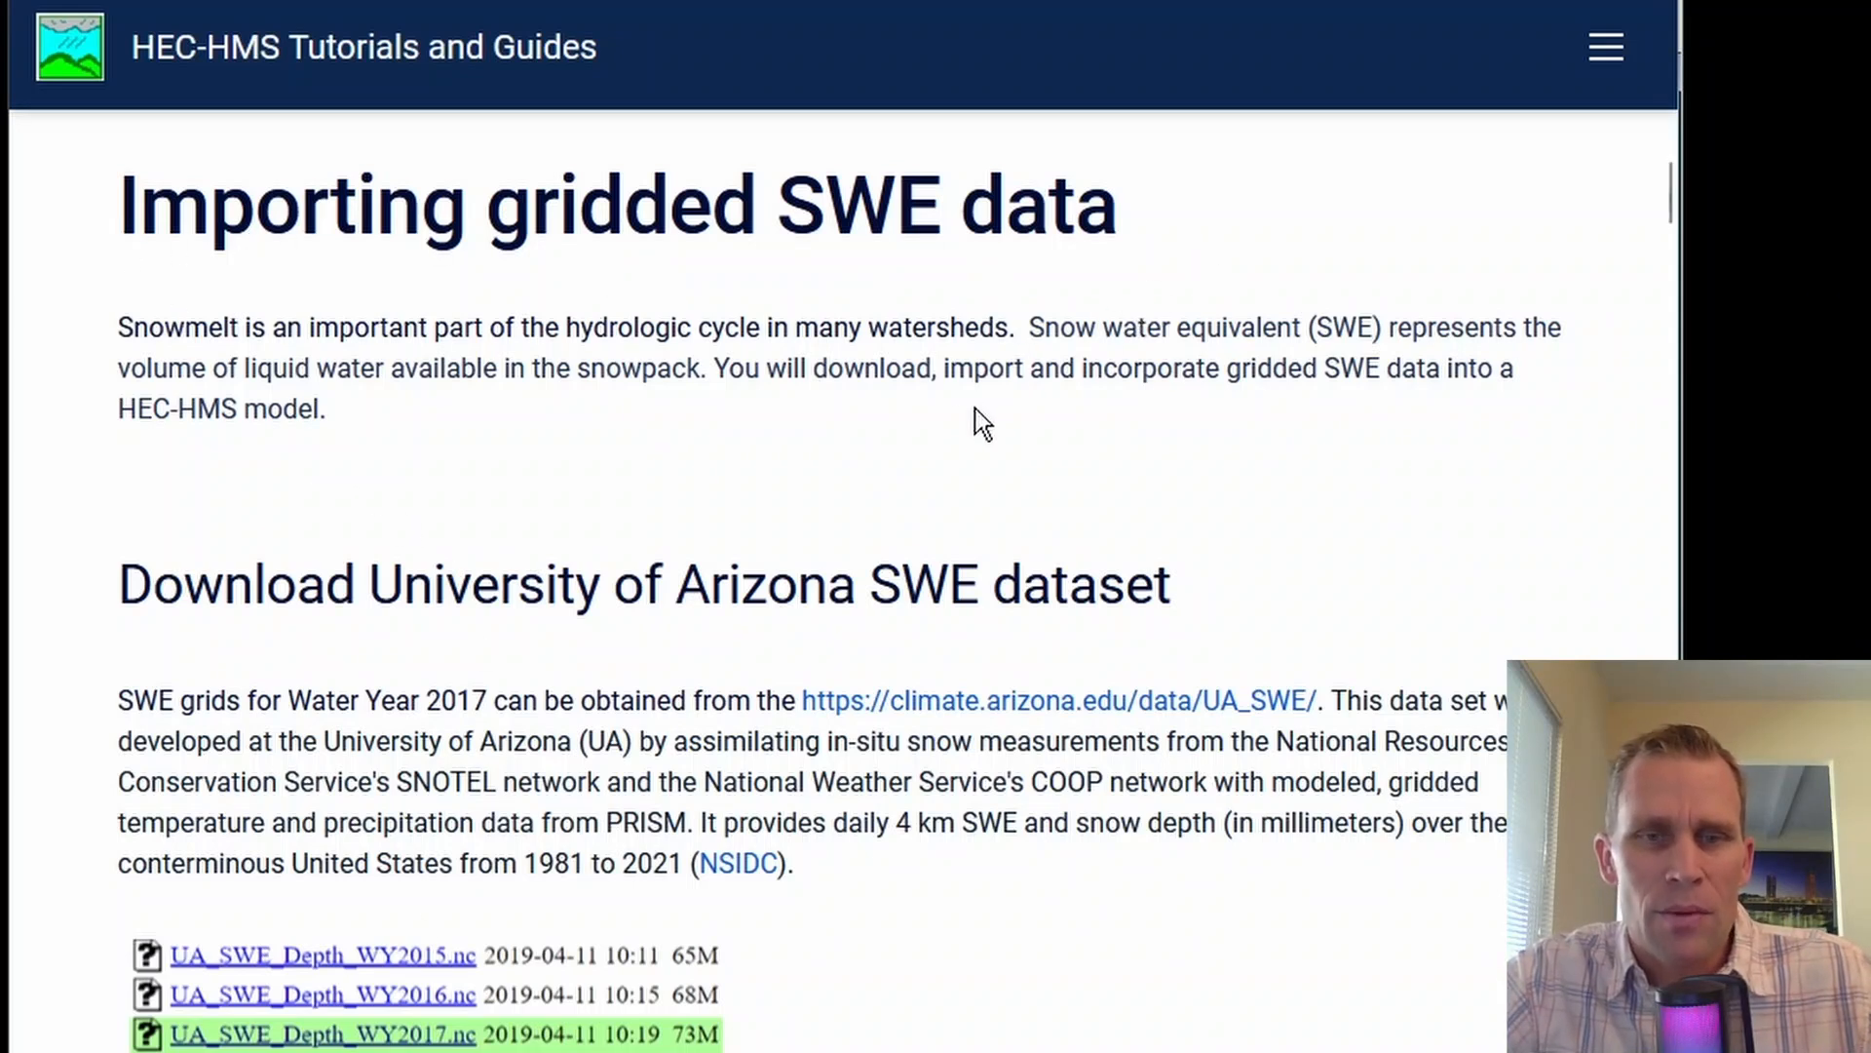
{"action": "scroll", "coordinate": [930, 429], "scroll_direction": "down", "scroll_amount": 2}
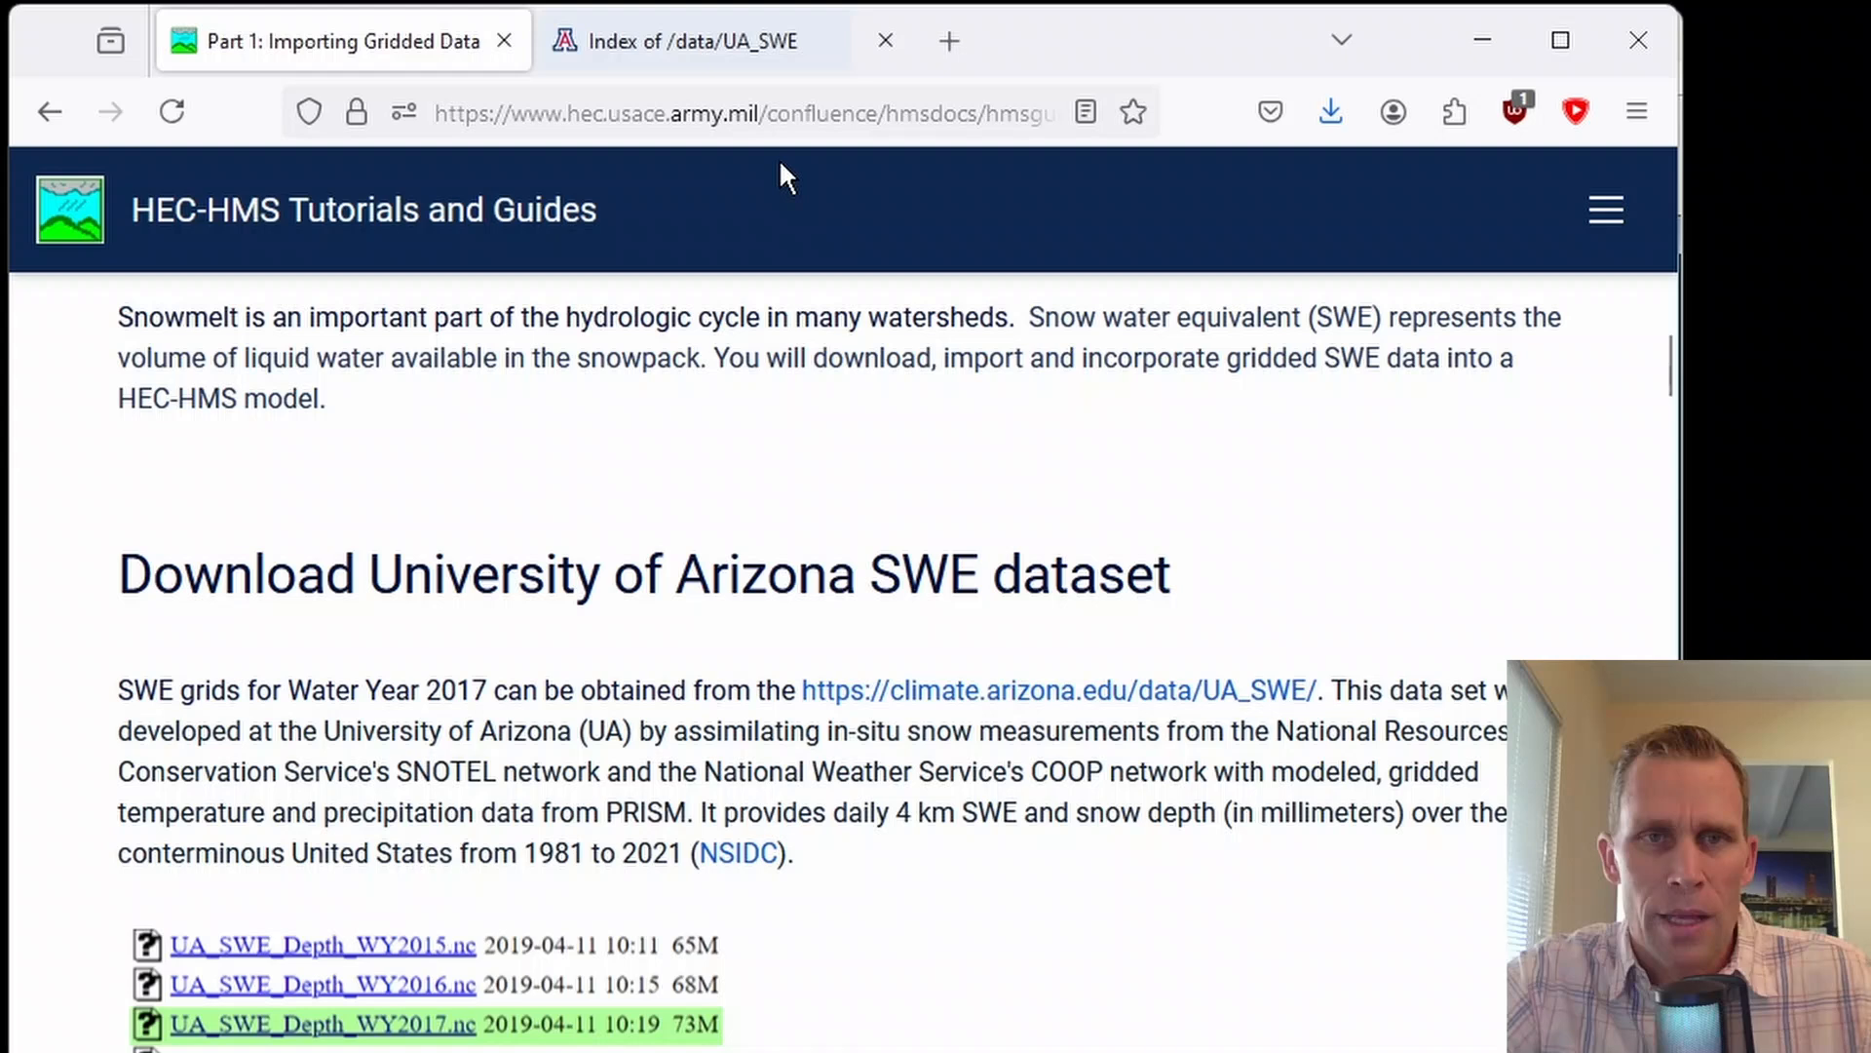
{"action": "left_click", "coordinate": [721, 37]}
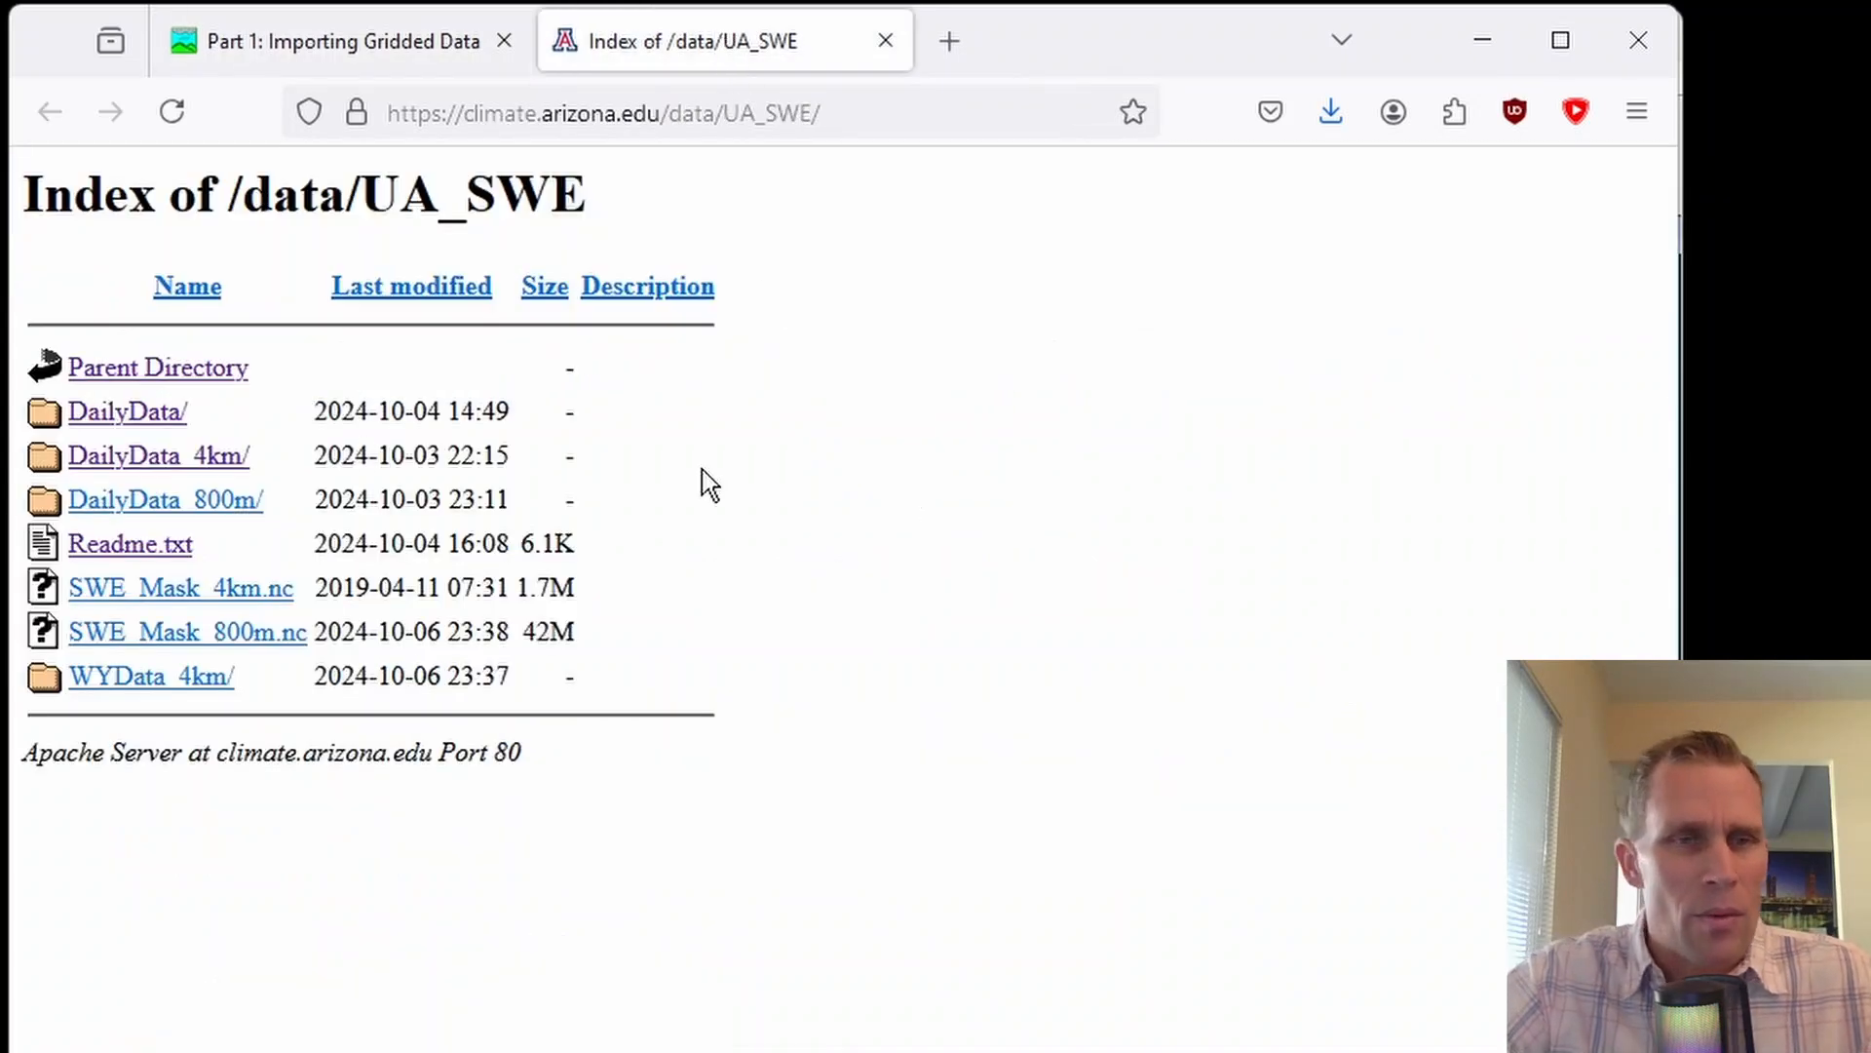
{"action": "left_click", "coordinate": [143, 476]}
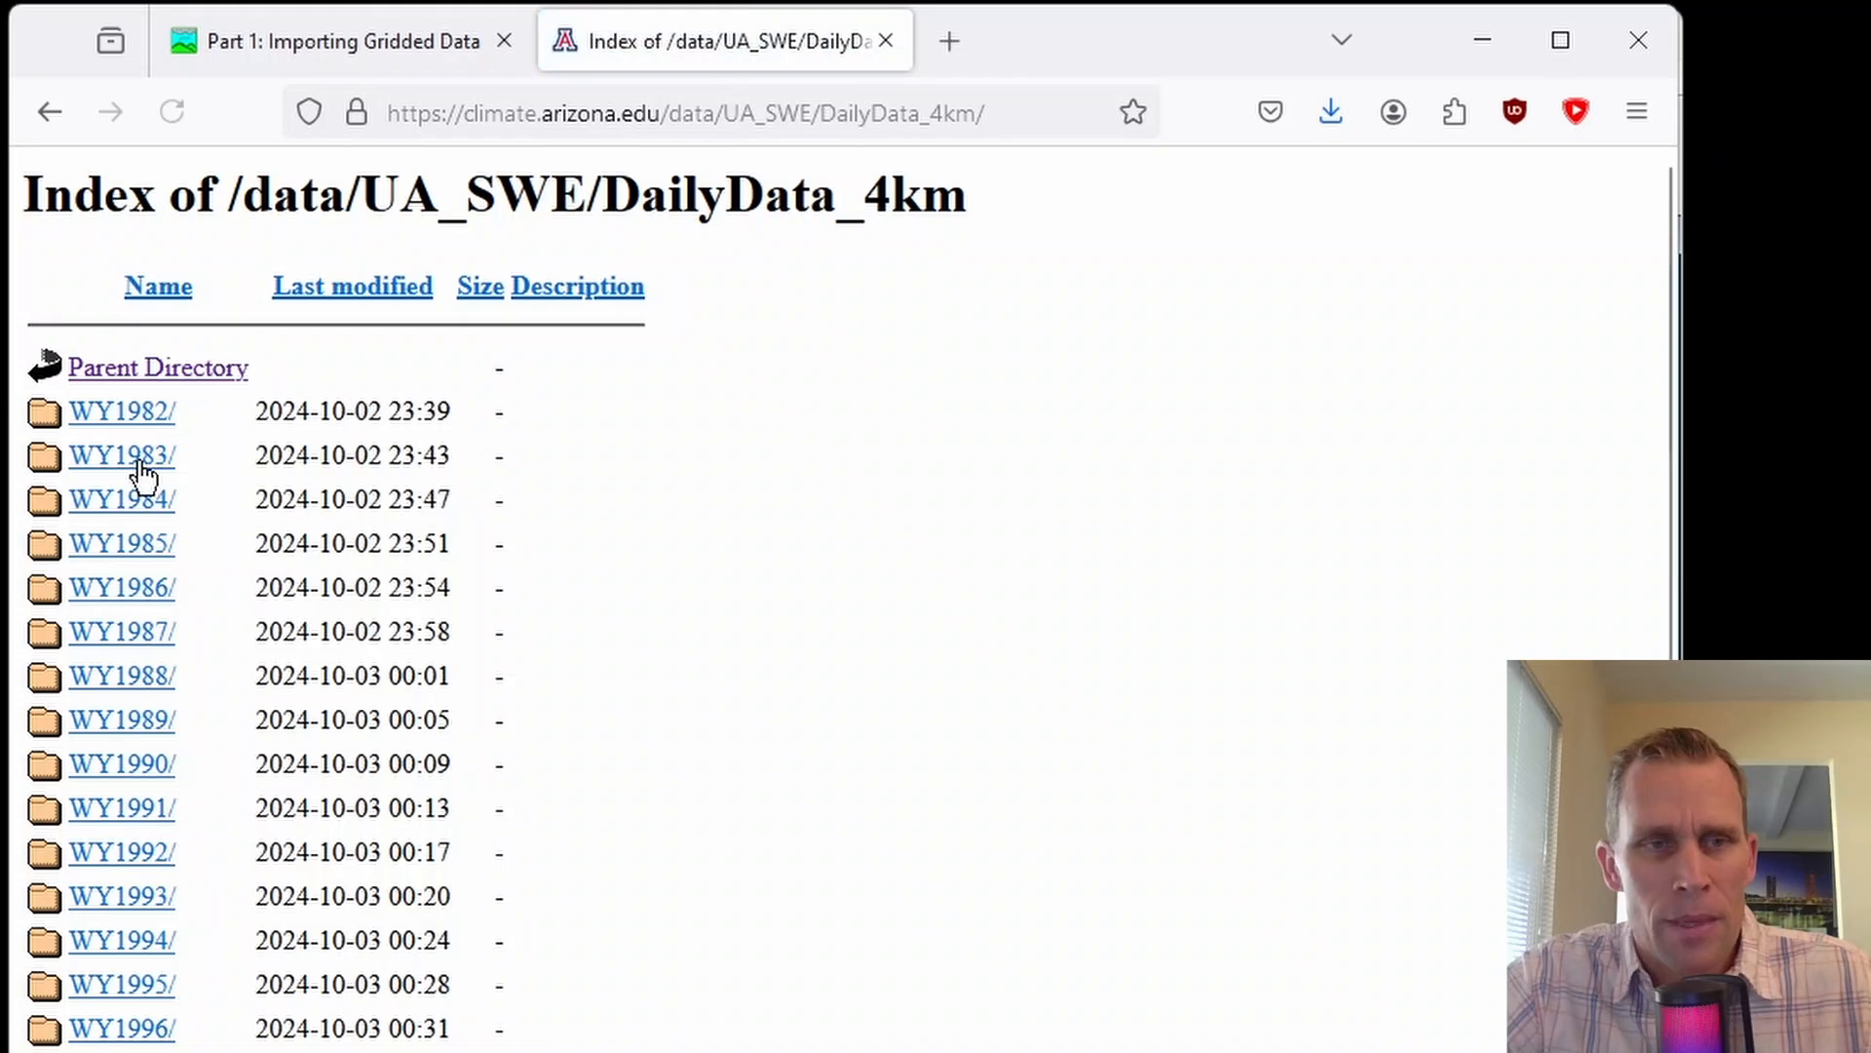
{"action": "scroll", "coordinate": [242, 589], "scroll_direction": "down", "scroll_amount": 10}
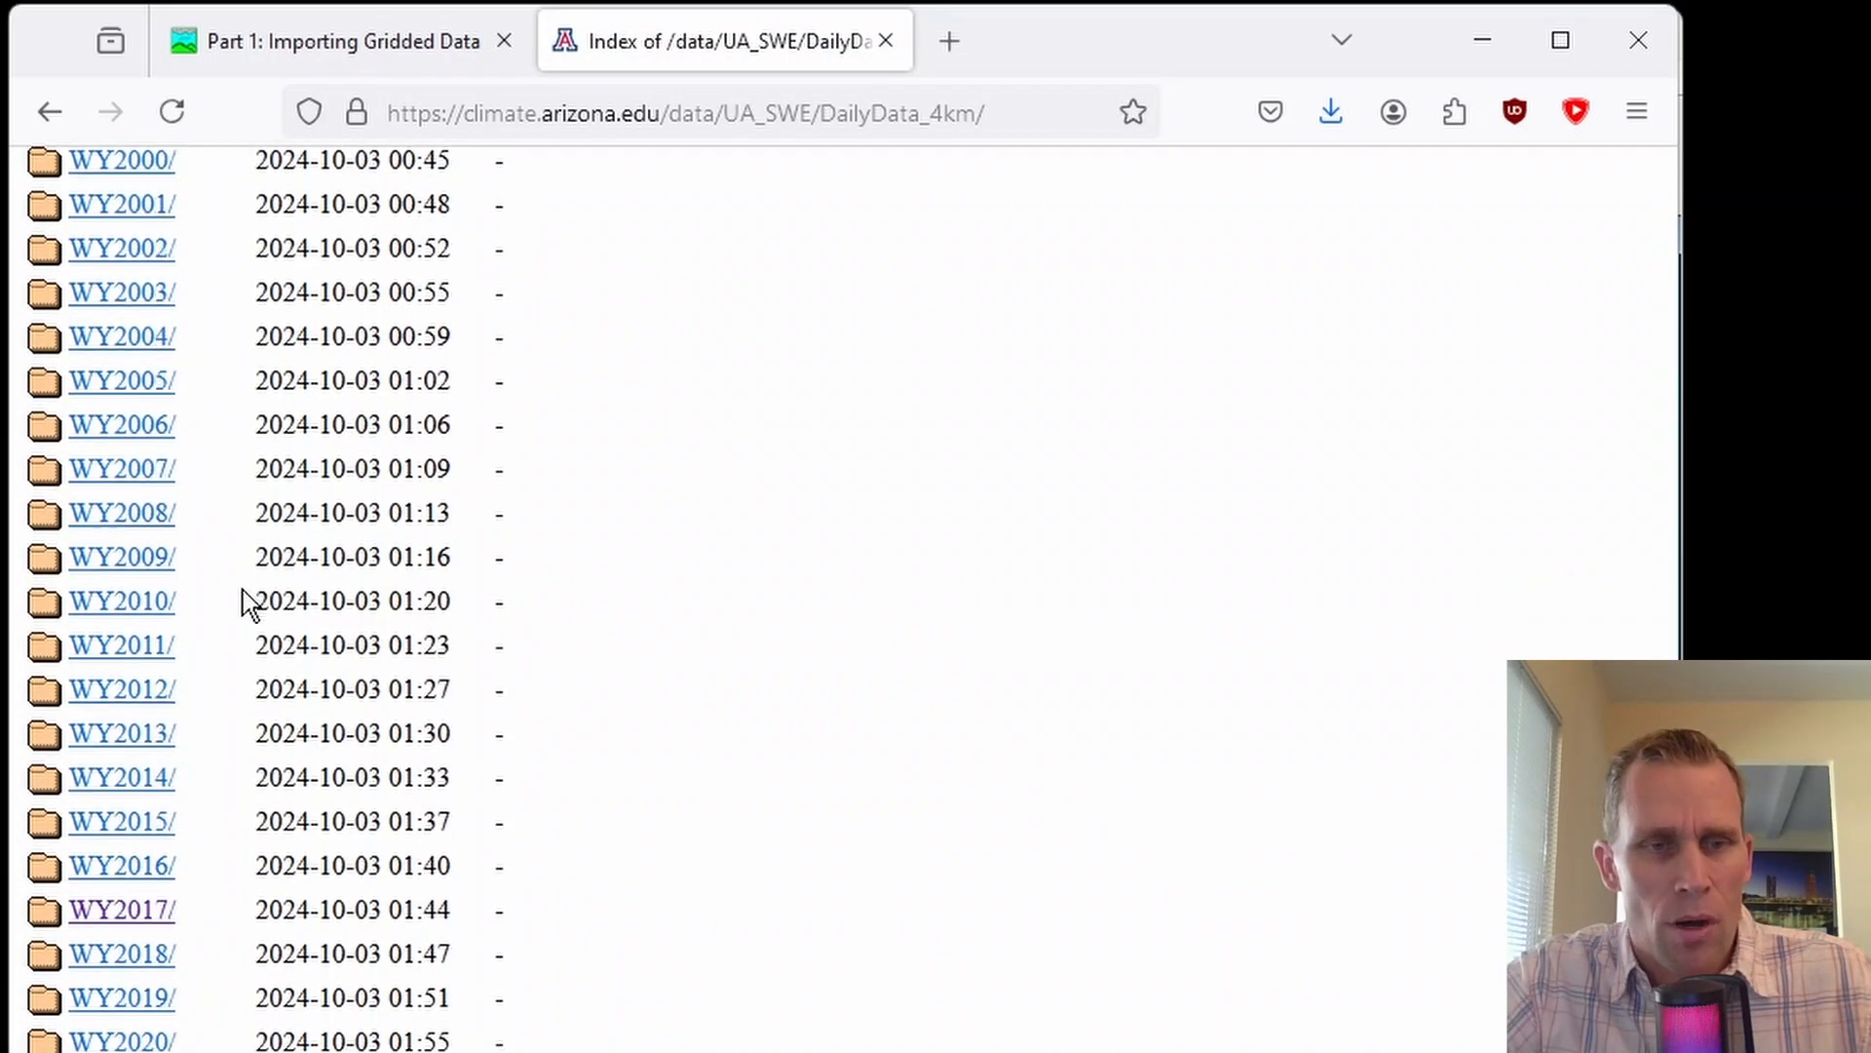
{"action": "left_click", "coordinate": [144, 882]}
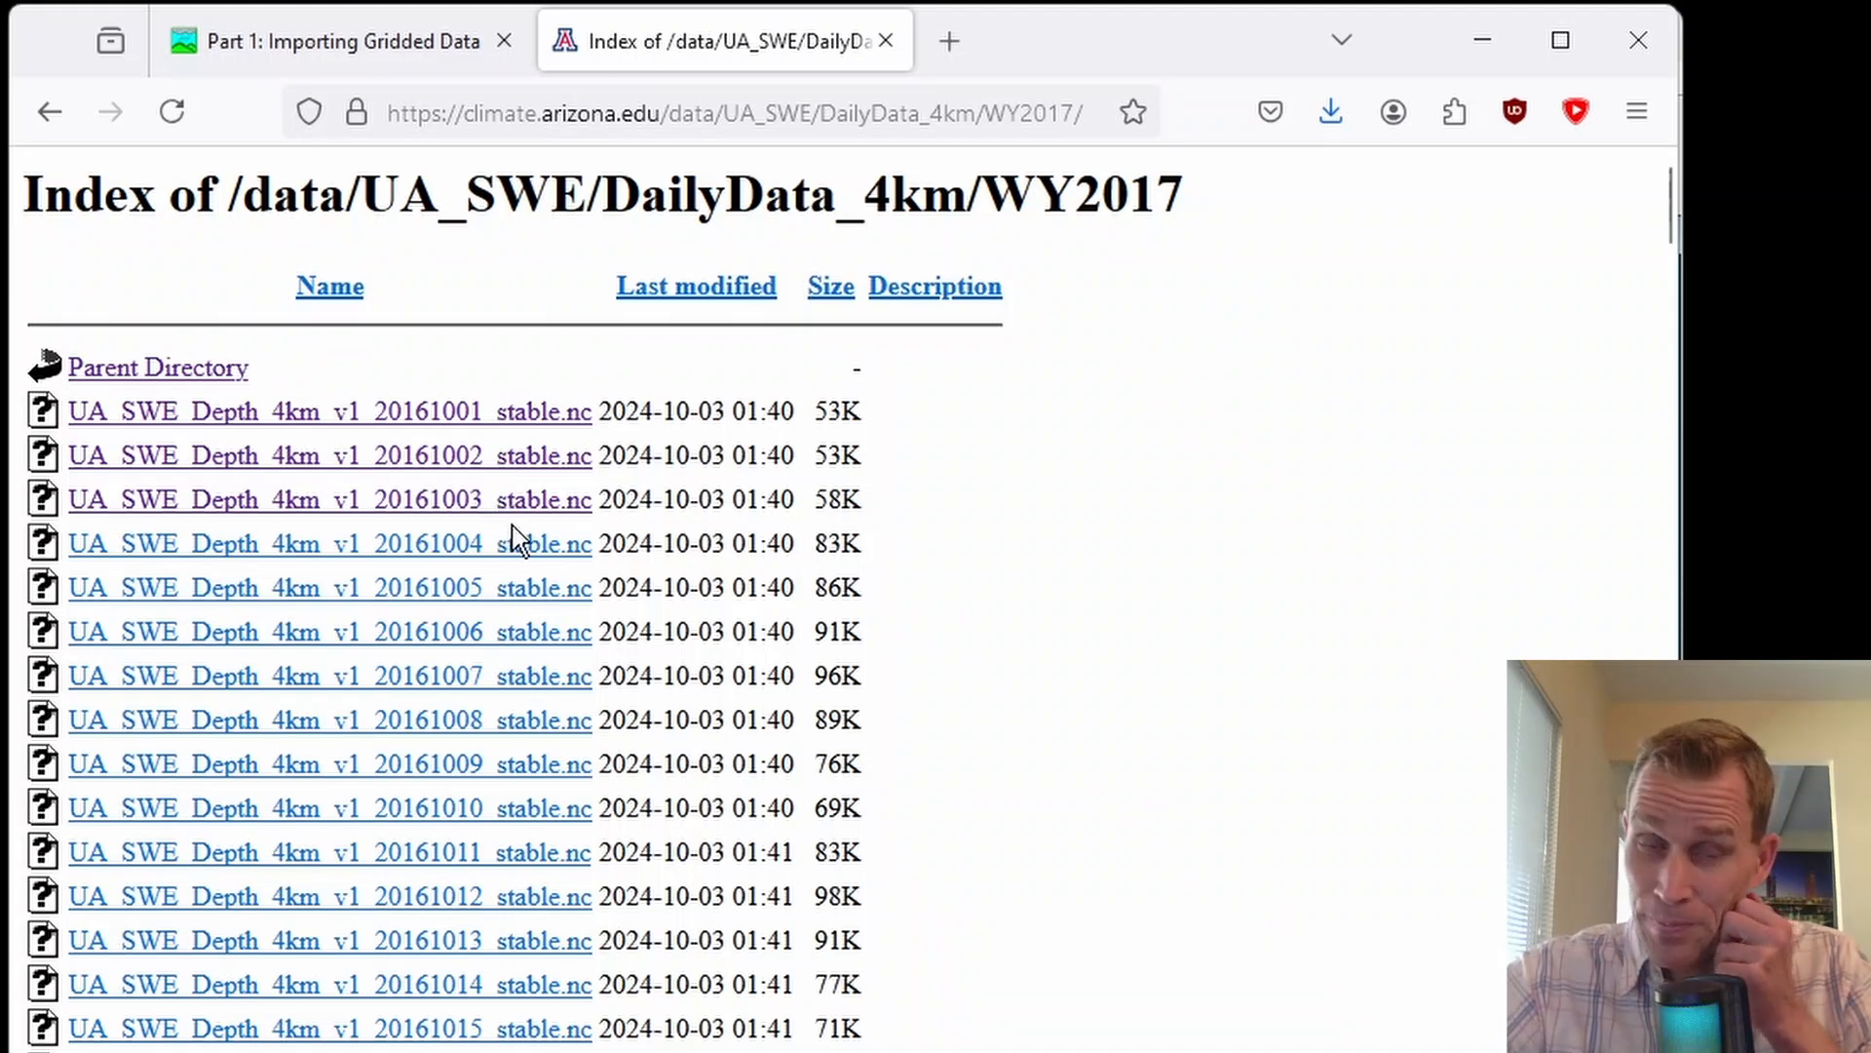
- Return to the tutorial page and highlight the note about the *.nc file being included in the Project files section
{"action": "left_click", "coordinate": [388, 50]}
{"action": "scroll", "coordinate": [571, 540], "scroll_direction": "down", "scroll_amount": 5}
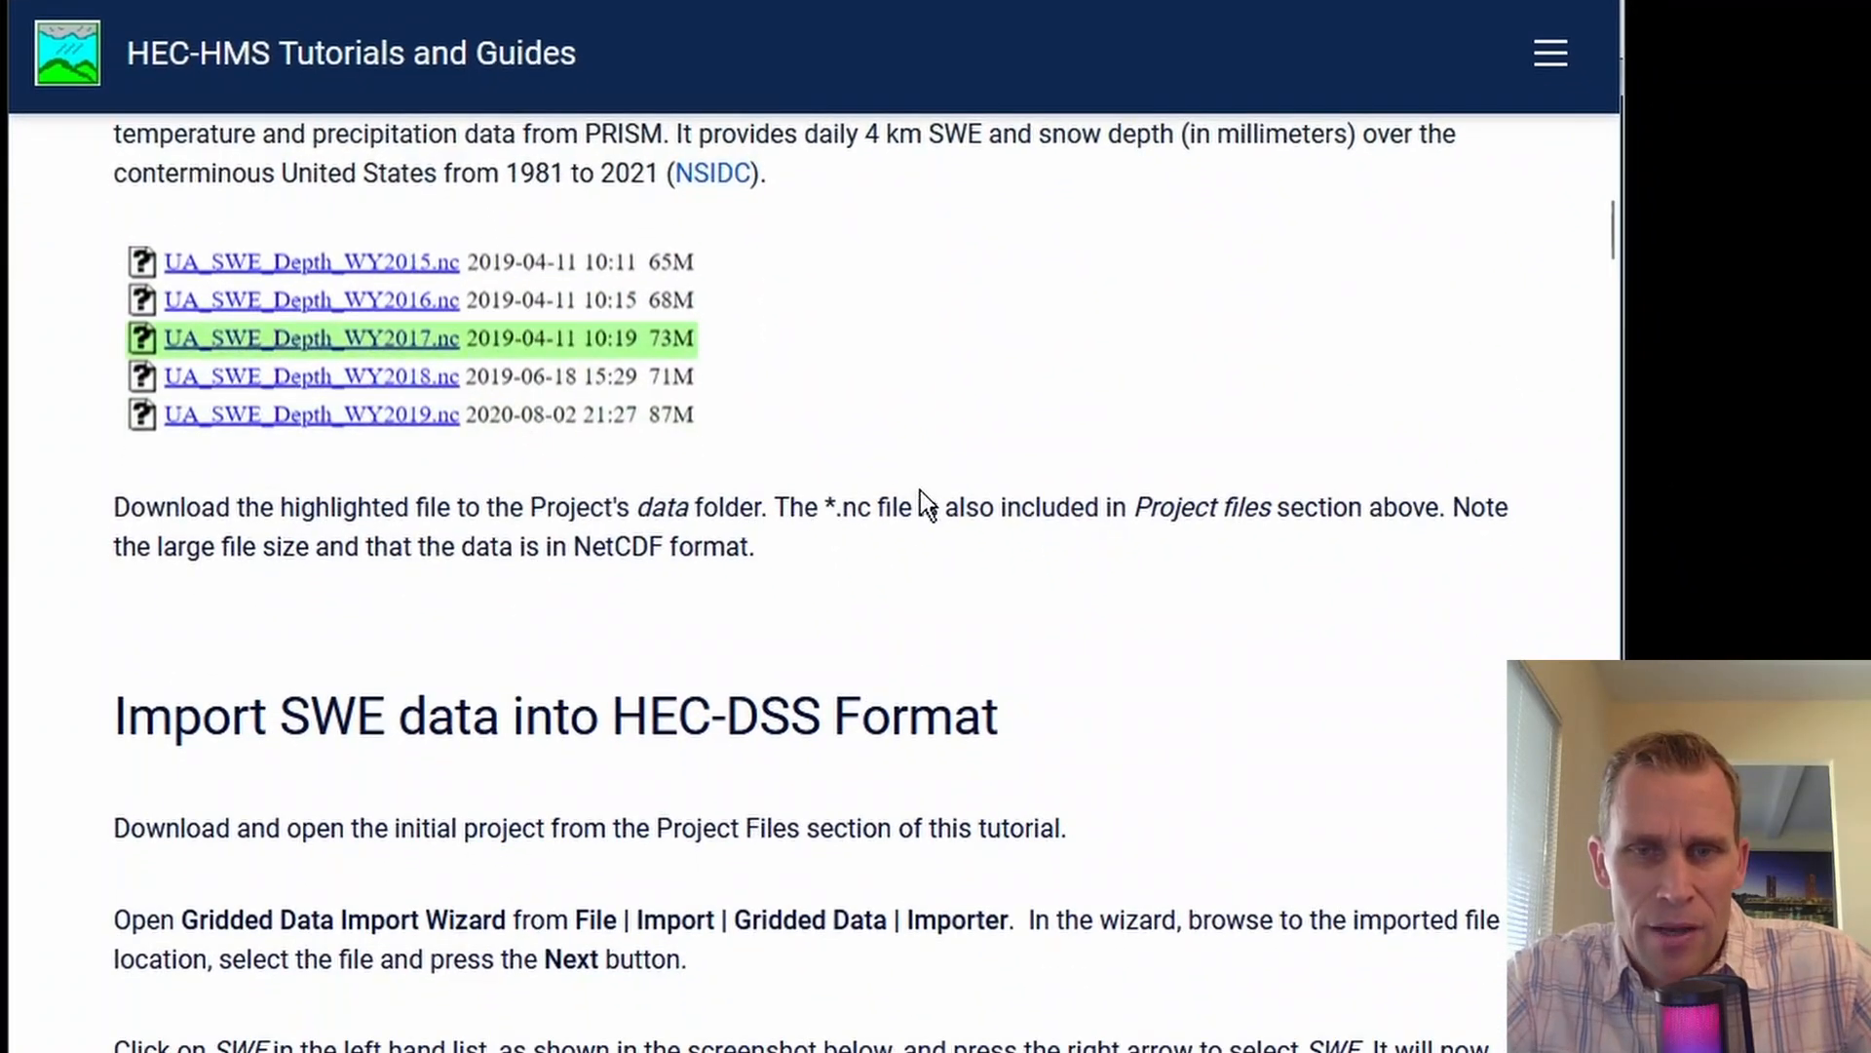
{"action": "left_click_drag", "start_coordinate": [920, 499], "coordinate": [1408, 509]}
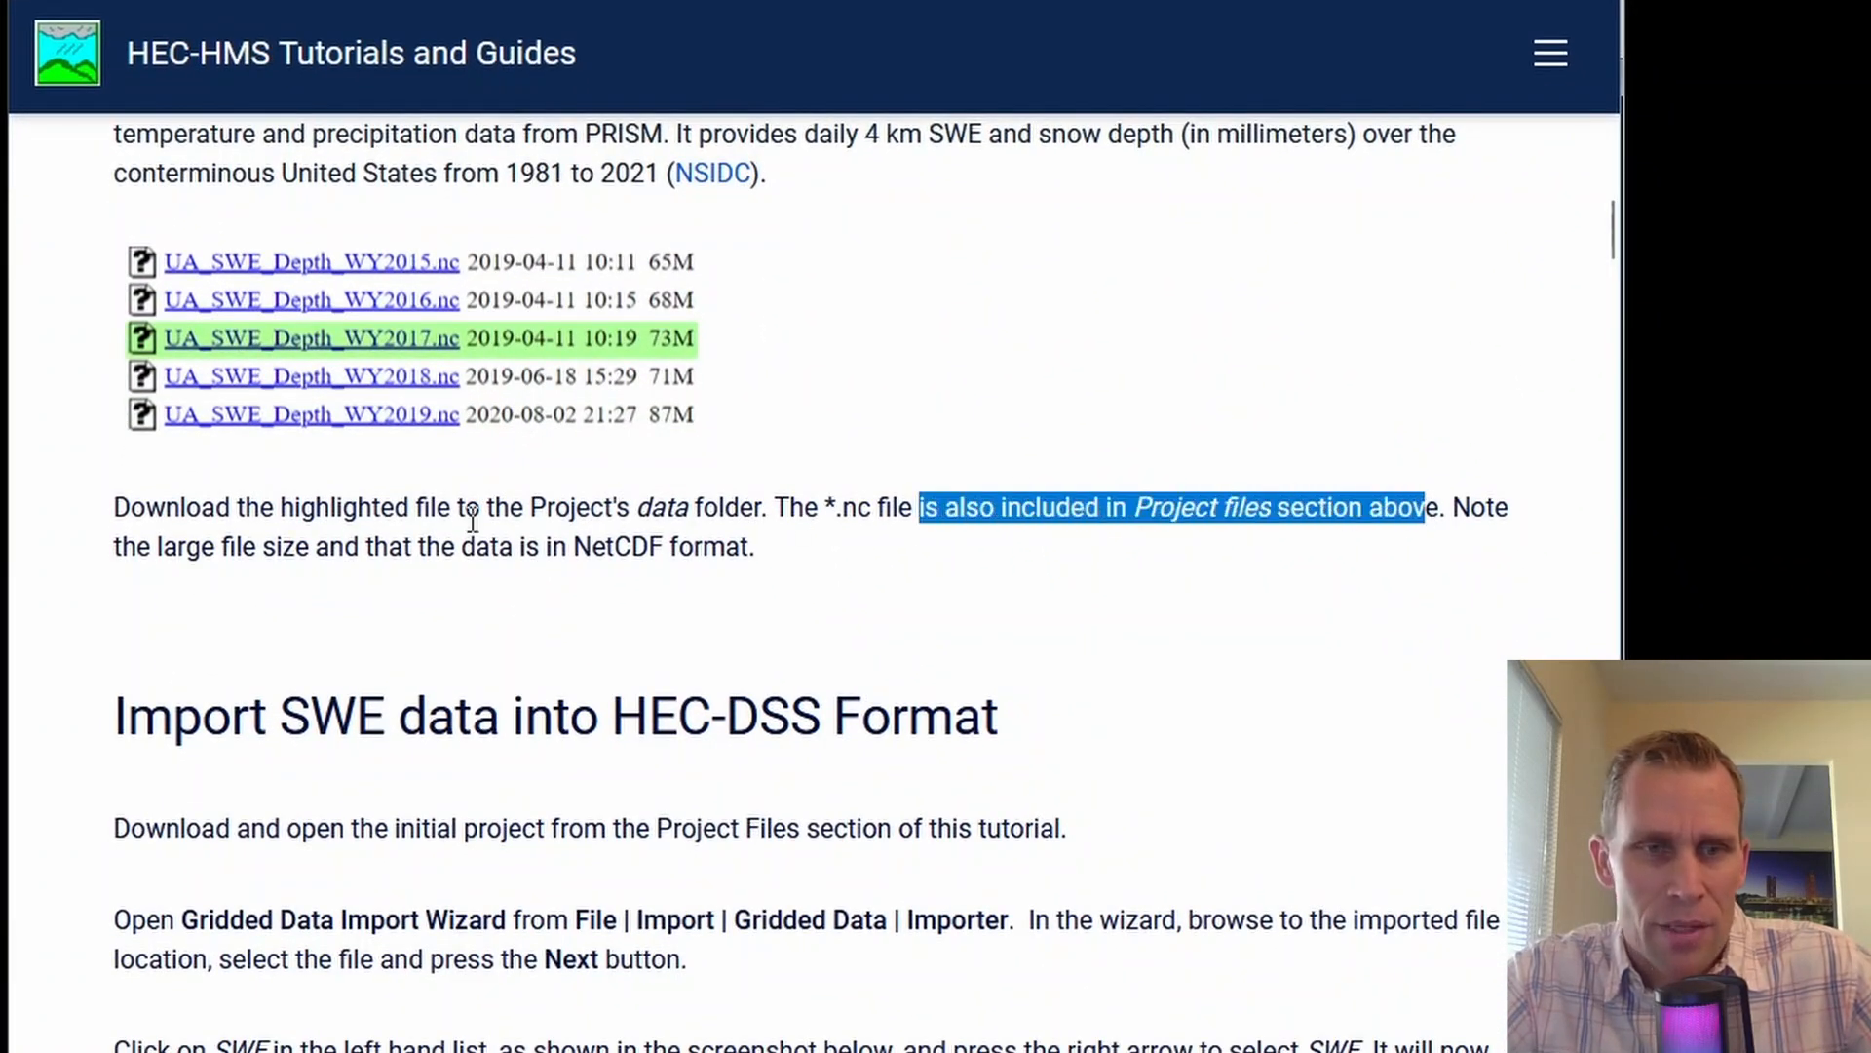
- Check the Upper_Truckee_River project's data folder in File Explorer, then return to the tutorial's section on importing SWE data
{"action": "left_click", "coordinate": [295, 1050]}
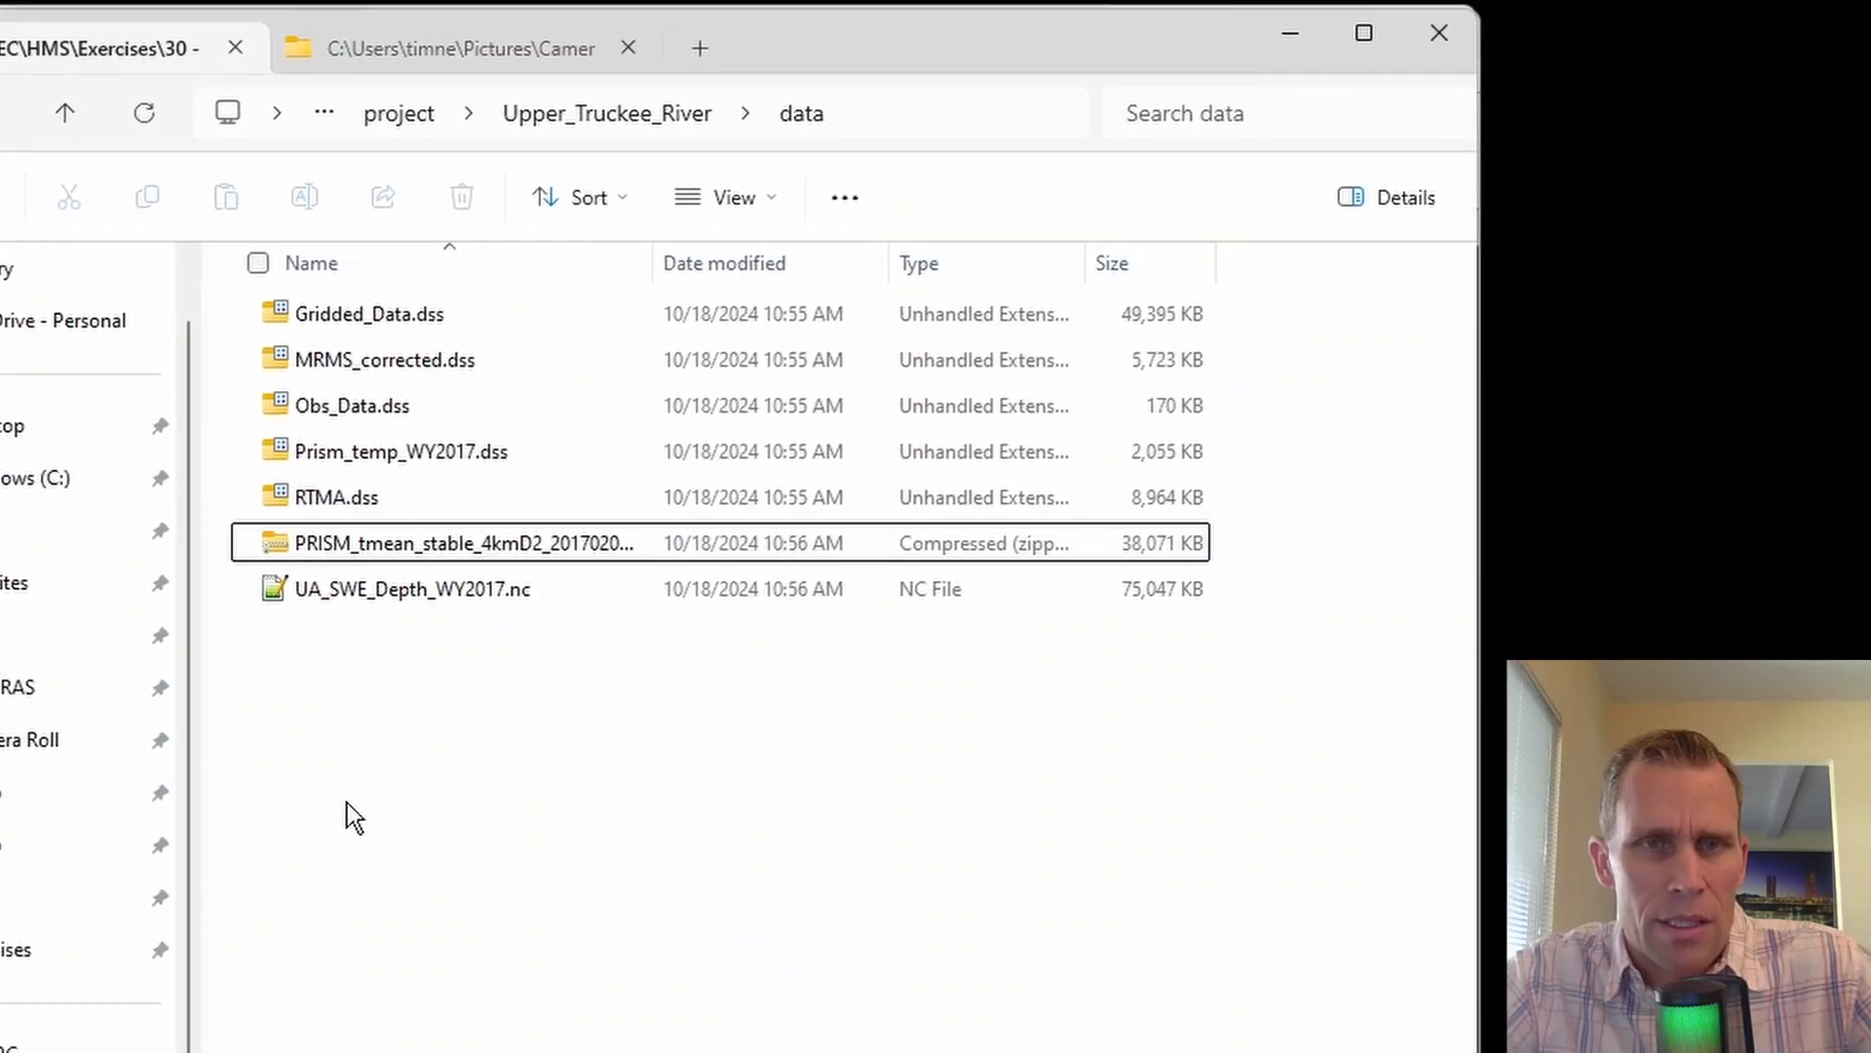
{"action": "left_click", "coordinate": [570, 119]}
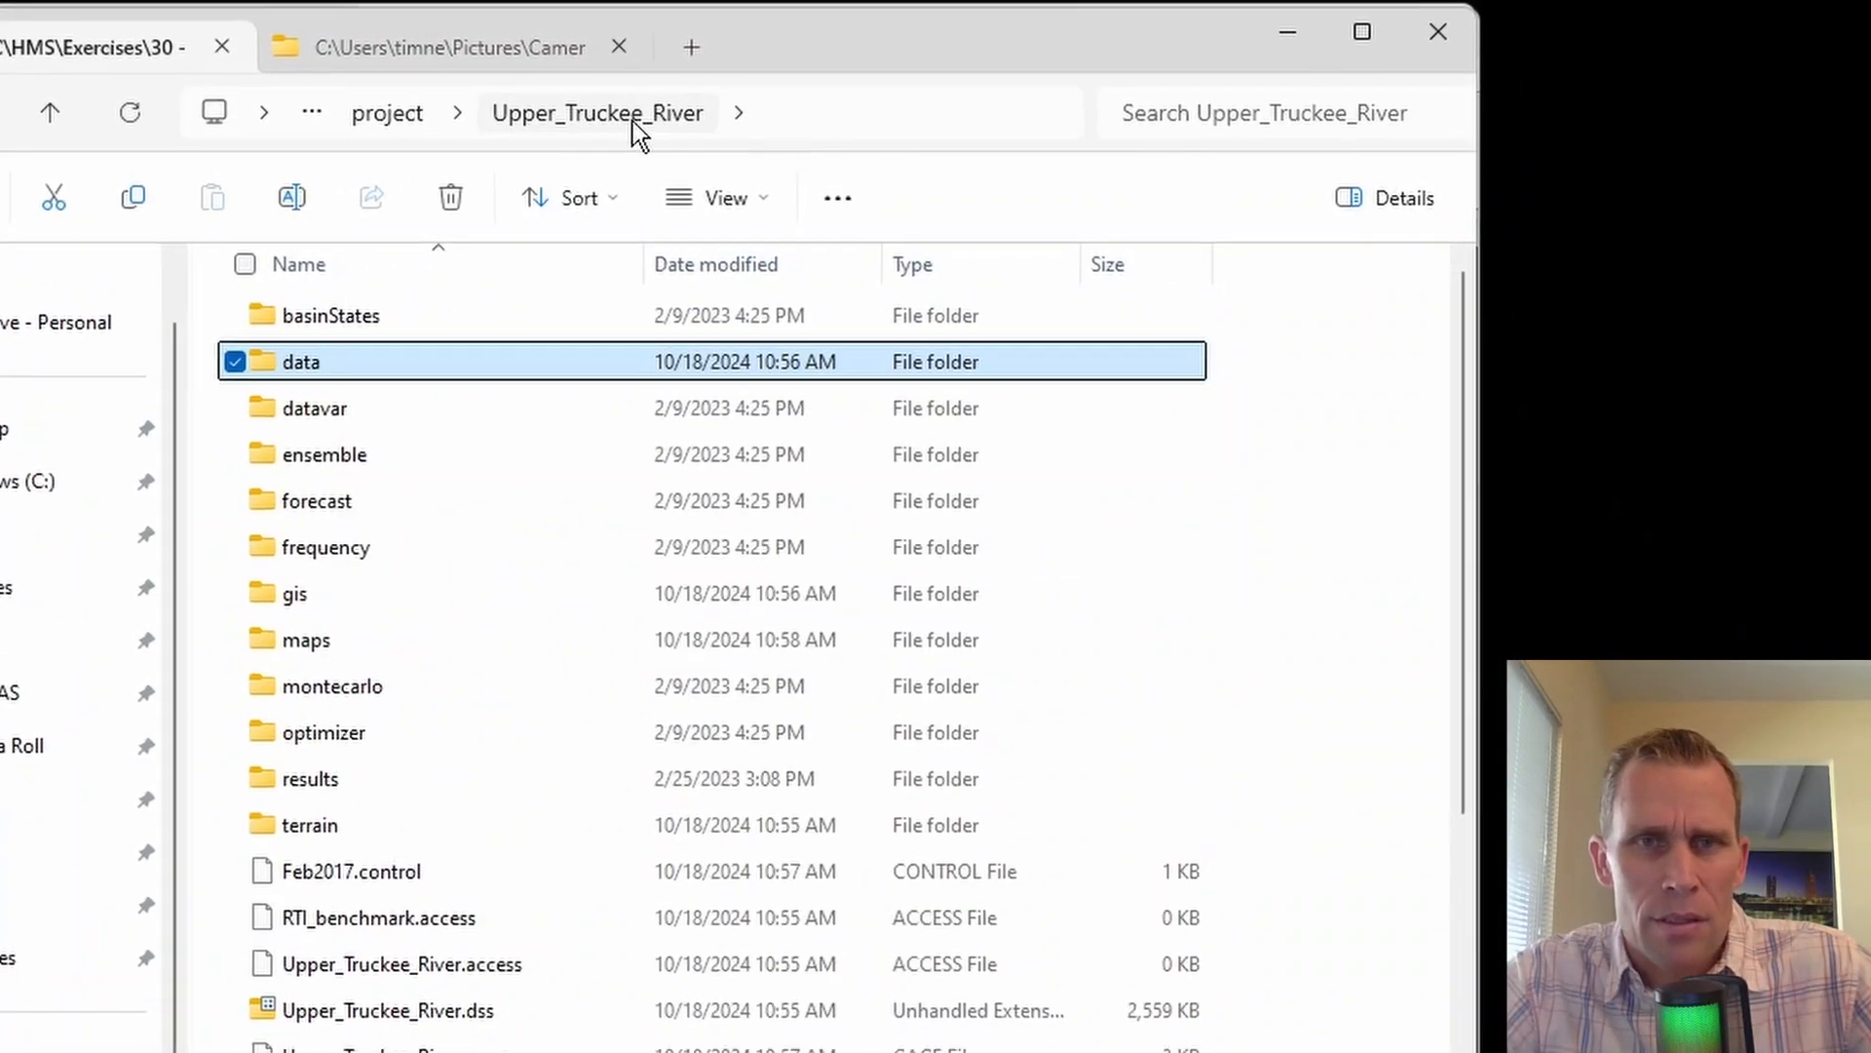
{"action": "double_click", "coordinate": [334, 367]}
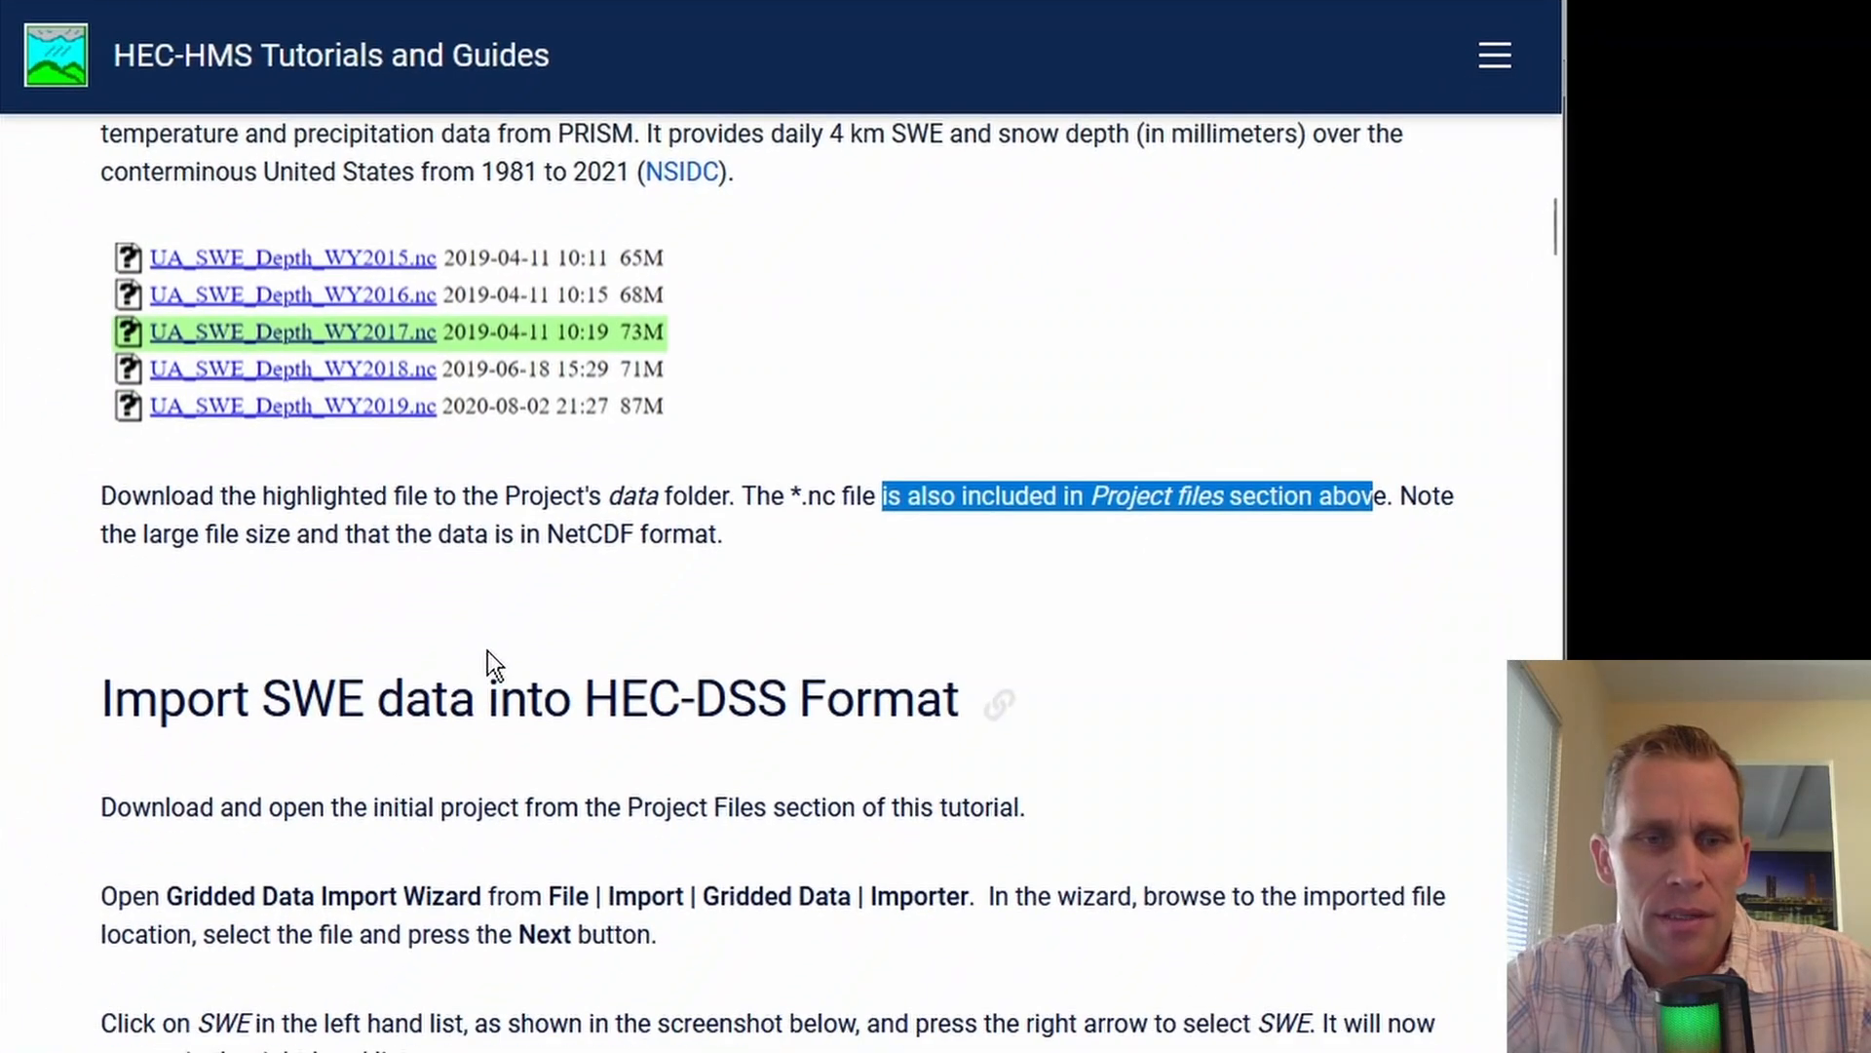
{"action": "scroll", "coordinate": [489, 651], "scroll_direction": "down", "scroll_amount": 5}
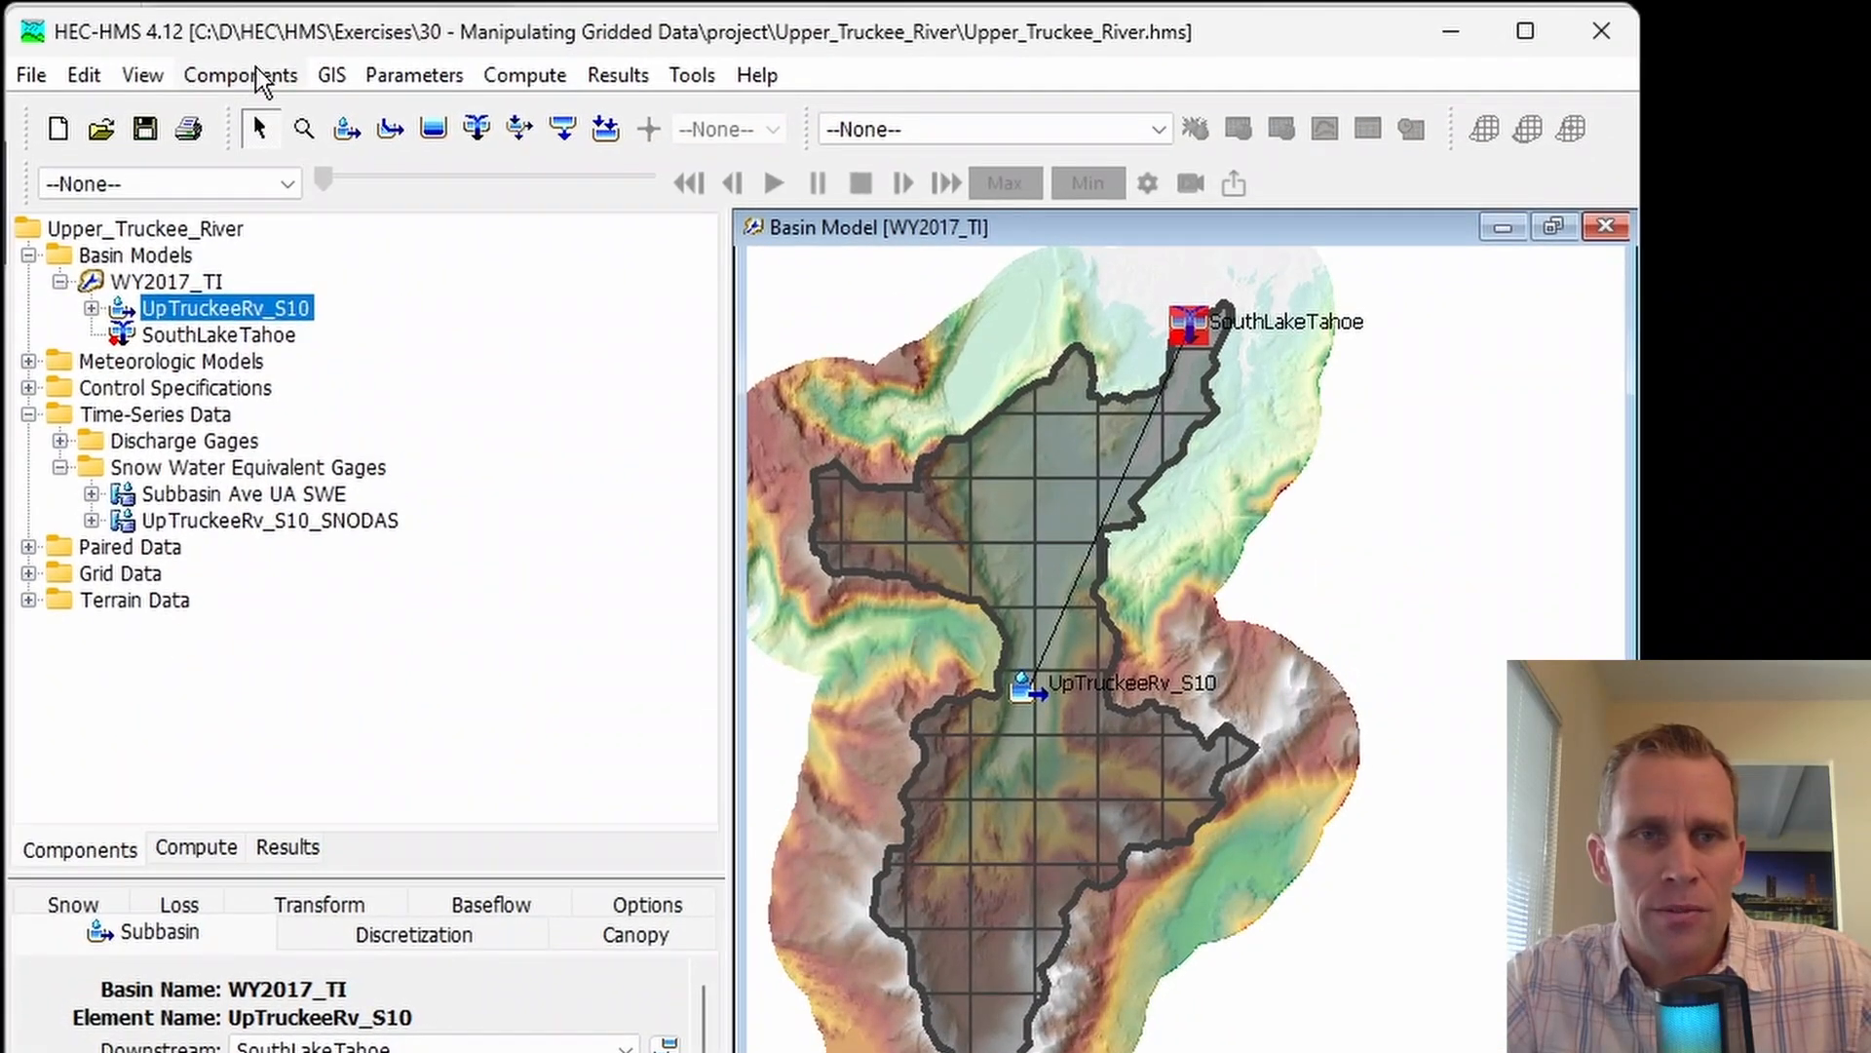
- In HEC-HMS, create a Snow Water Equivalent grid named UA SWE with the description "Daily SWE from UA"
{"action": "left_click", "coordinate": [245, 75]}
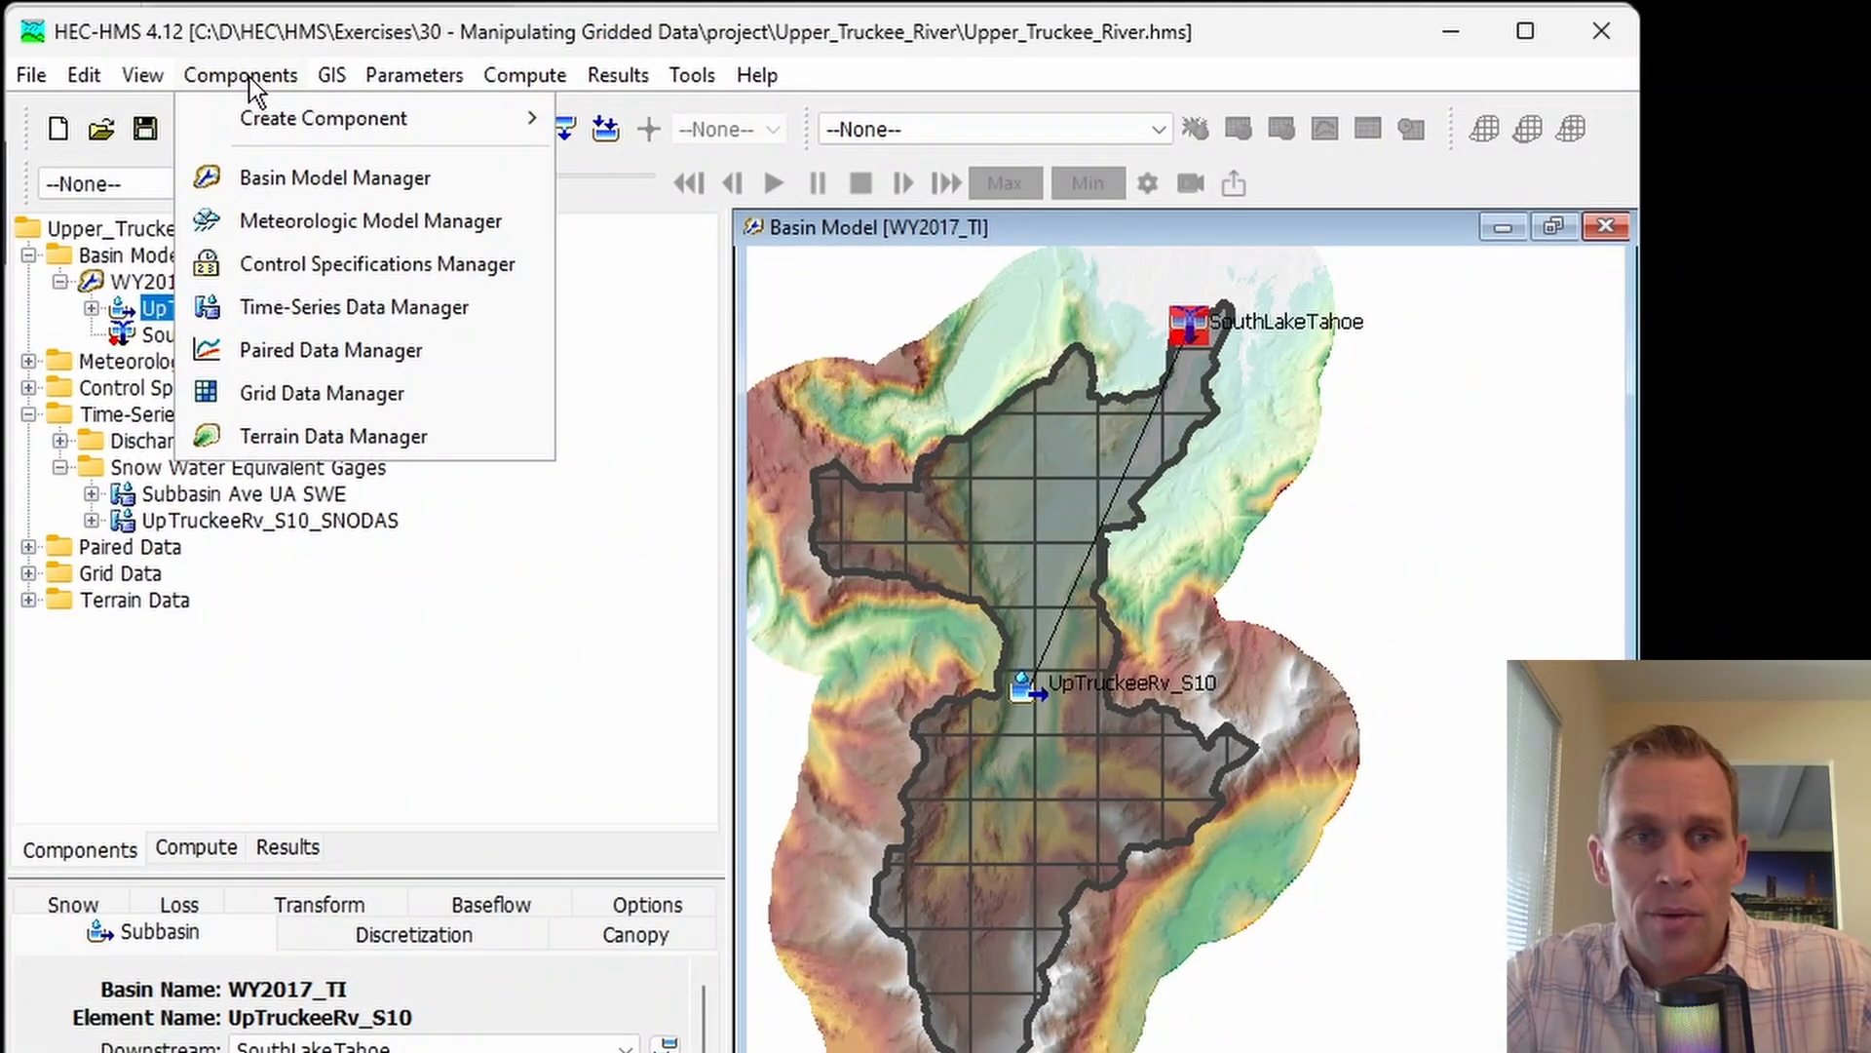
{"action": "left_click", "coordinate": [323, 394]}
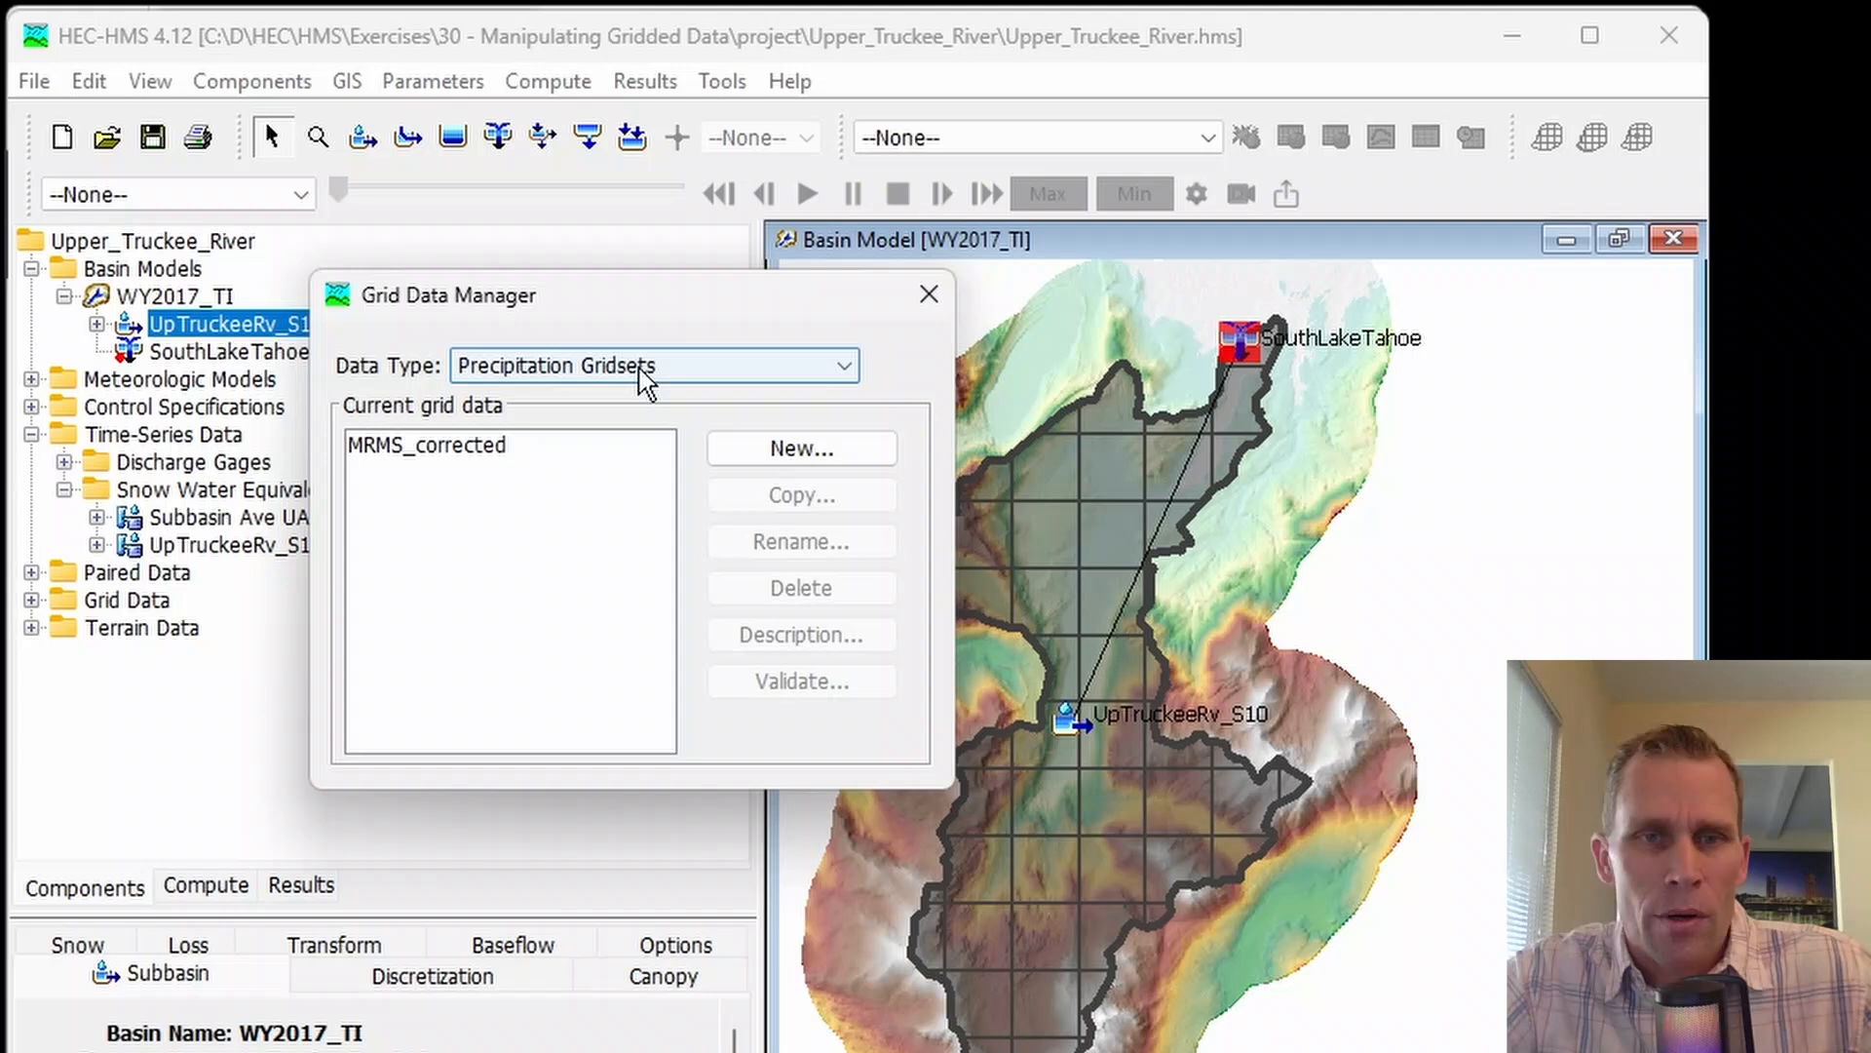
{"action": "left_click", "coordinate": [608, 363]}
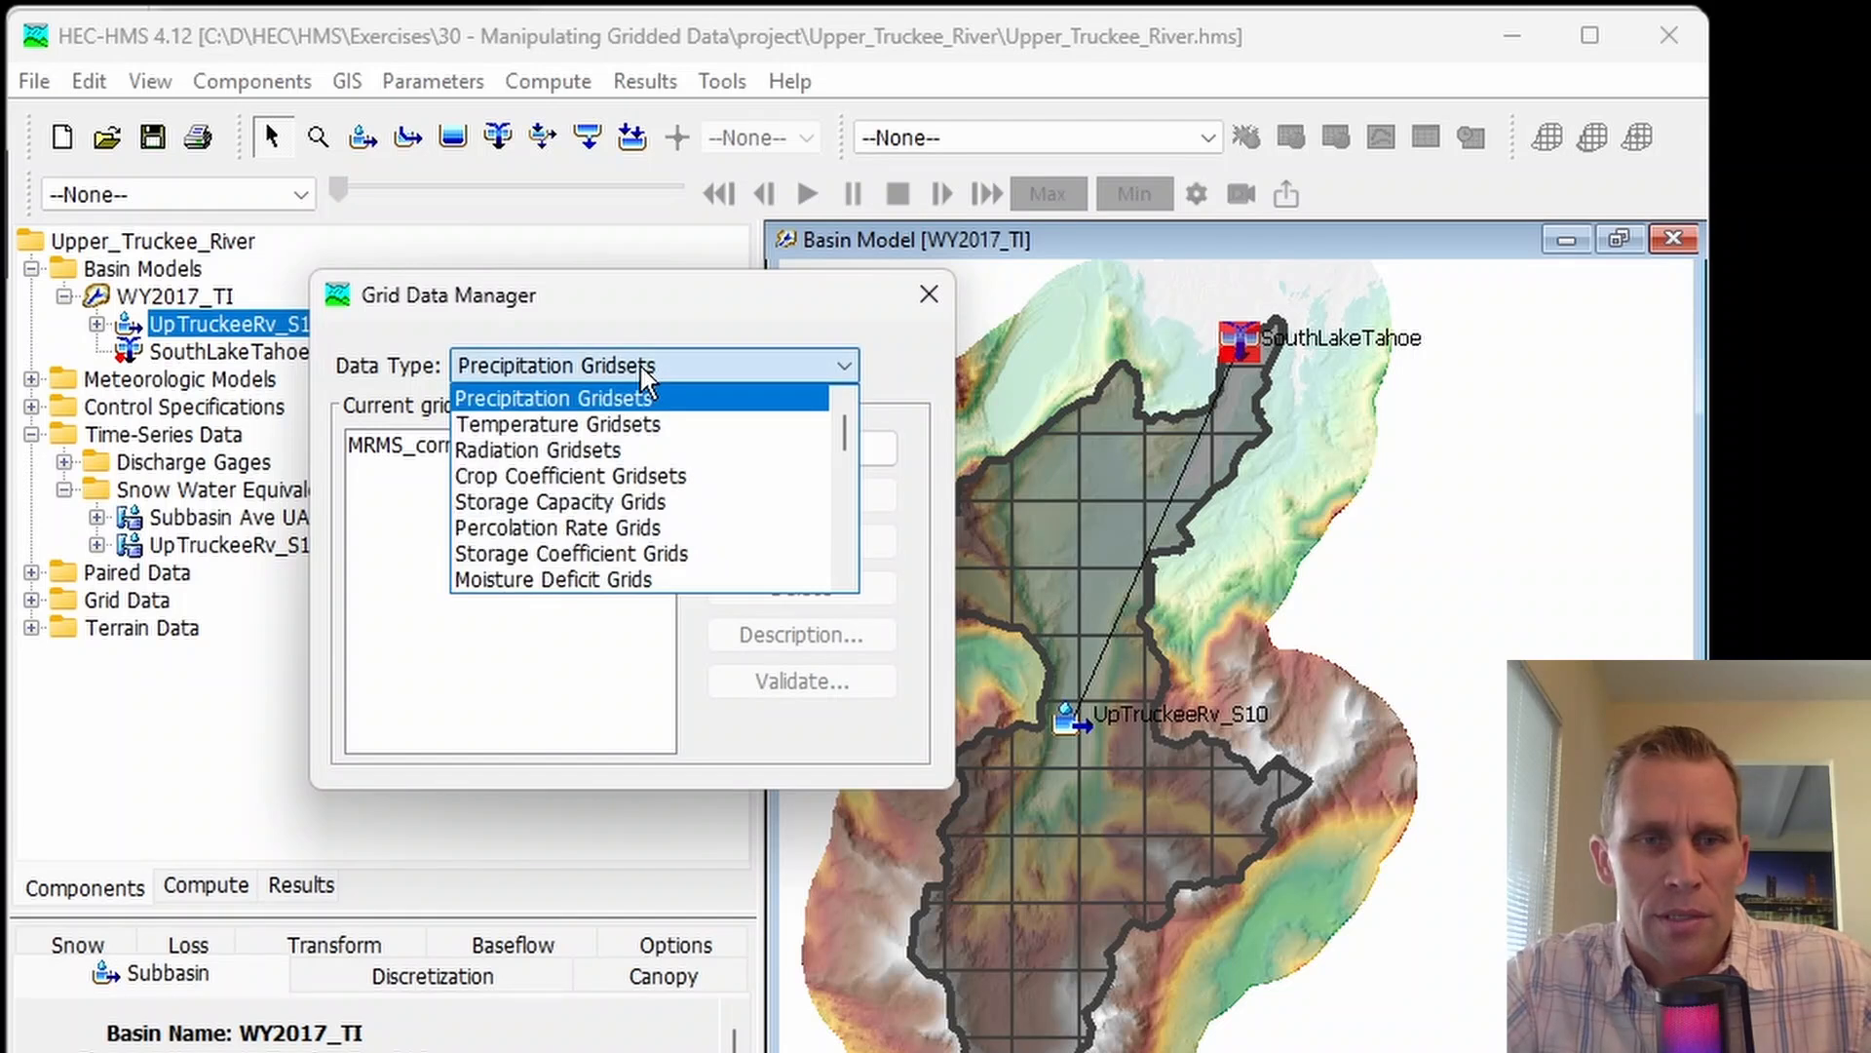
{"action": "scroll", "coordinate": [651, 482], "scroll_direction": "down", "scroll_amount": 2}
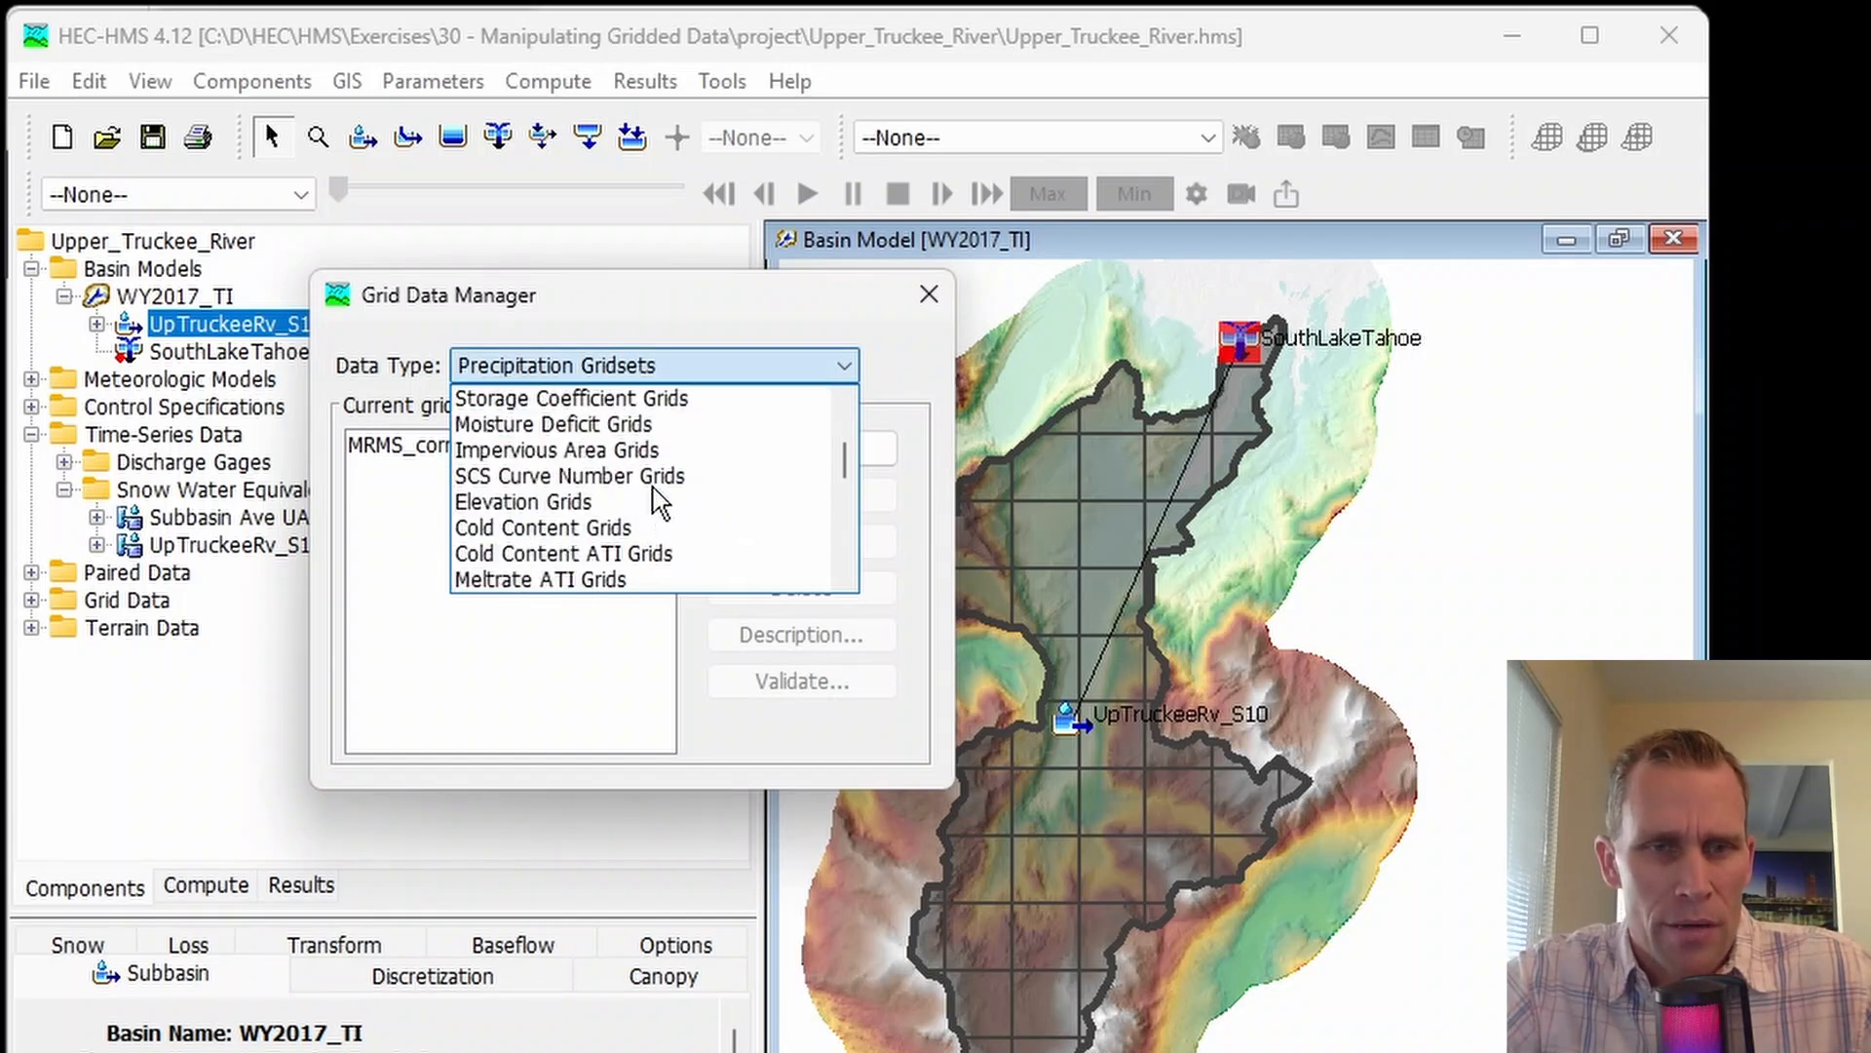
{"action": "scroll", "coordinate": [655, 497], "scroll_direction": "down", "scroll_amount": 1}
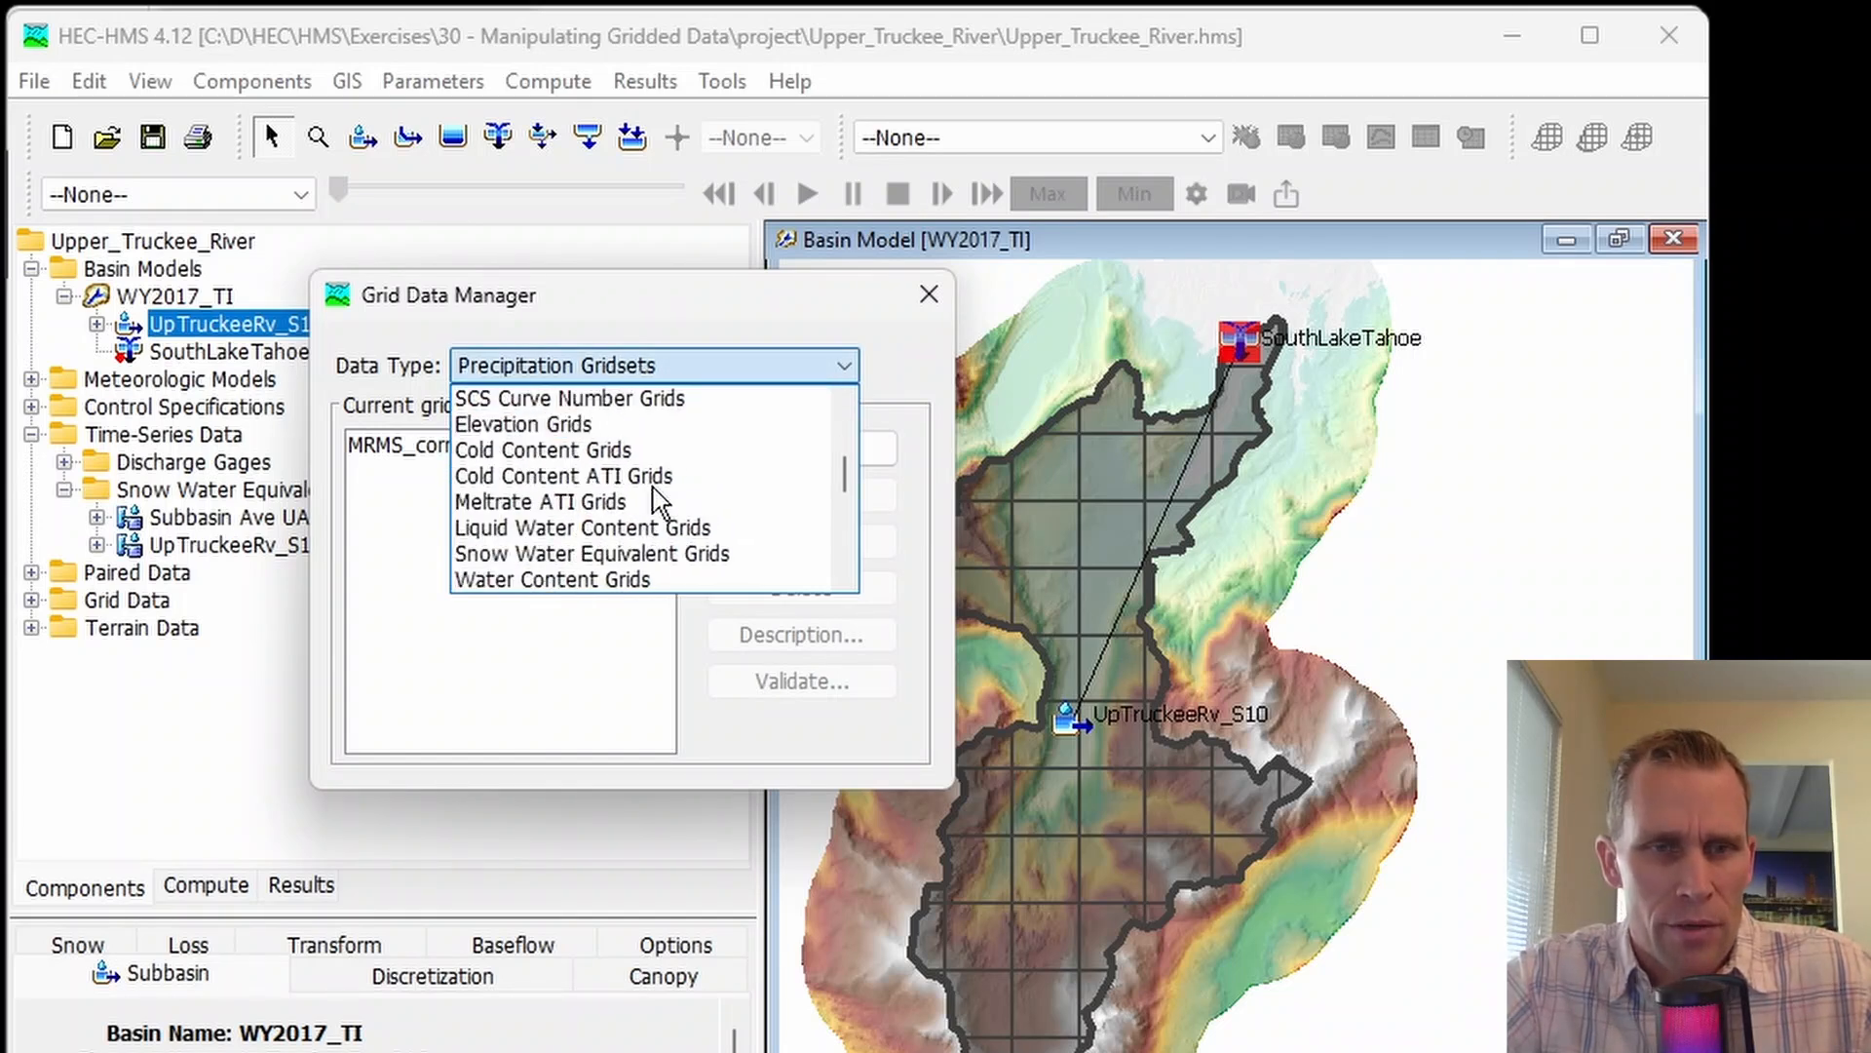
{"action": "left_click", "coordinate": [638, 554]}
{"action": "left_click", "coordinate": [760, 450]}
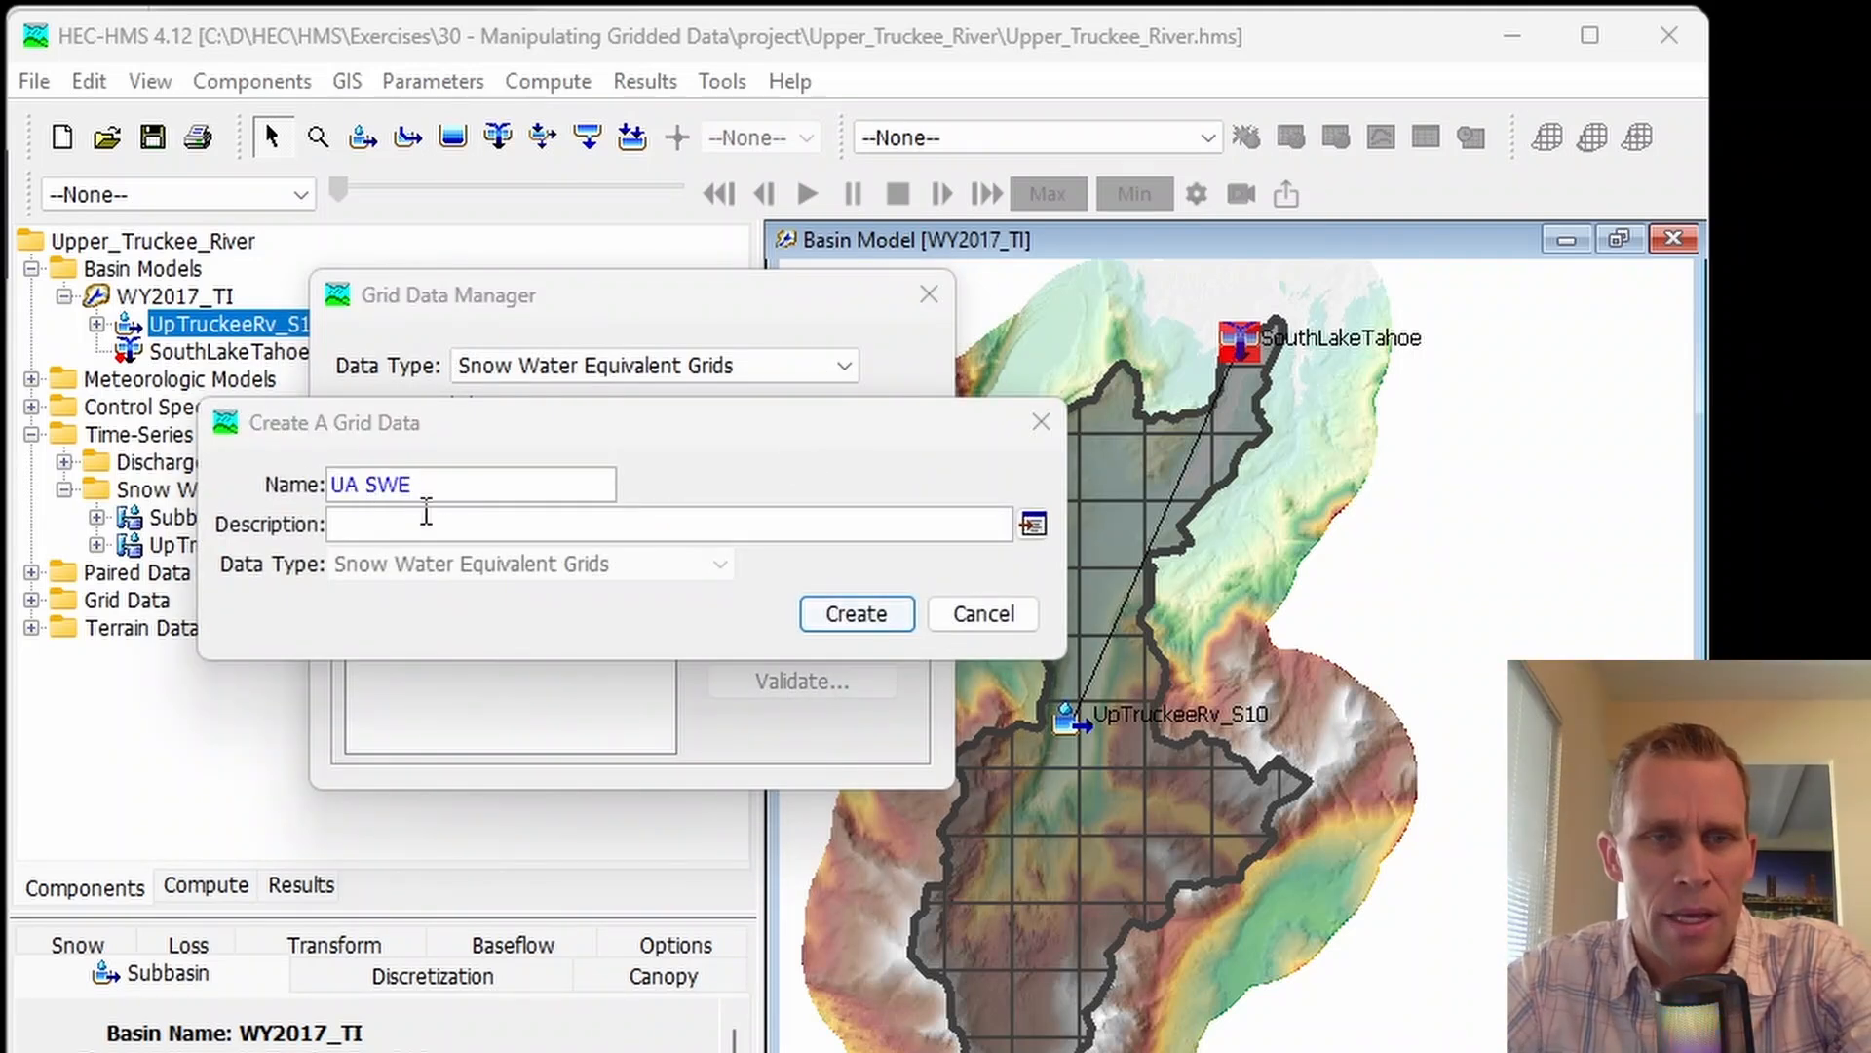
{"action": "left_click", "coordinate": [434, 524]}
{"action": "type", "text": "Daily SWE from UA"}
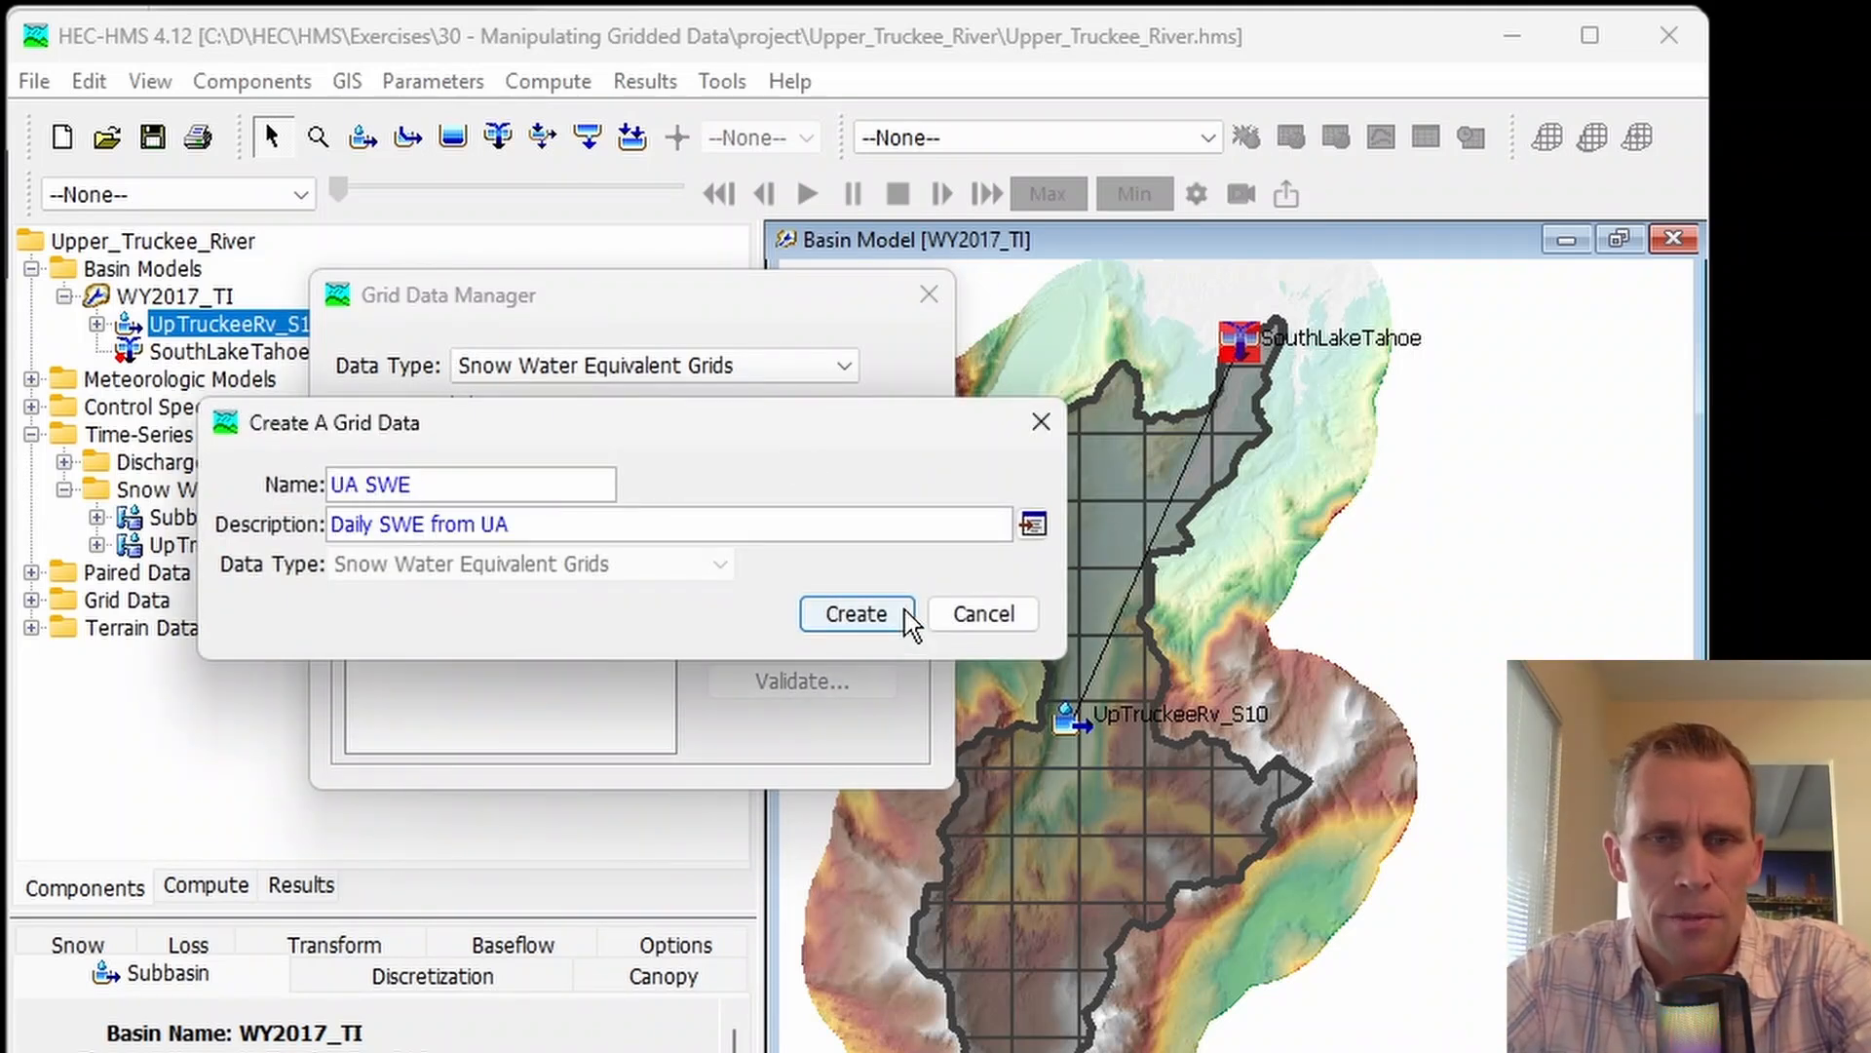
{"action": "left_click", "coordinate": [855, 615]}
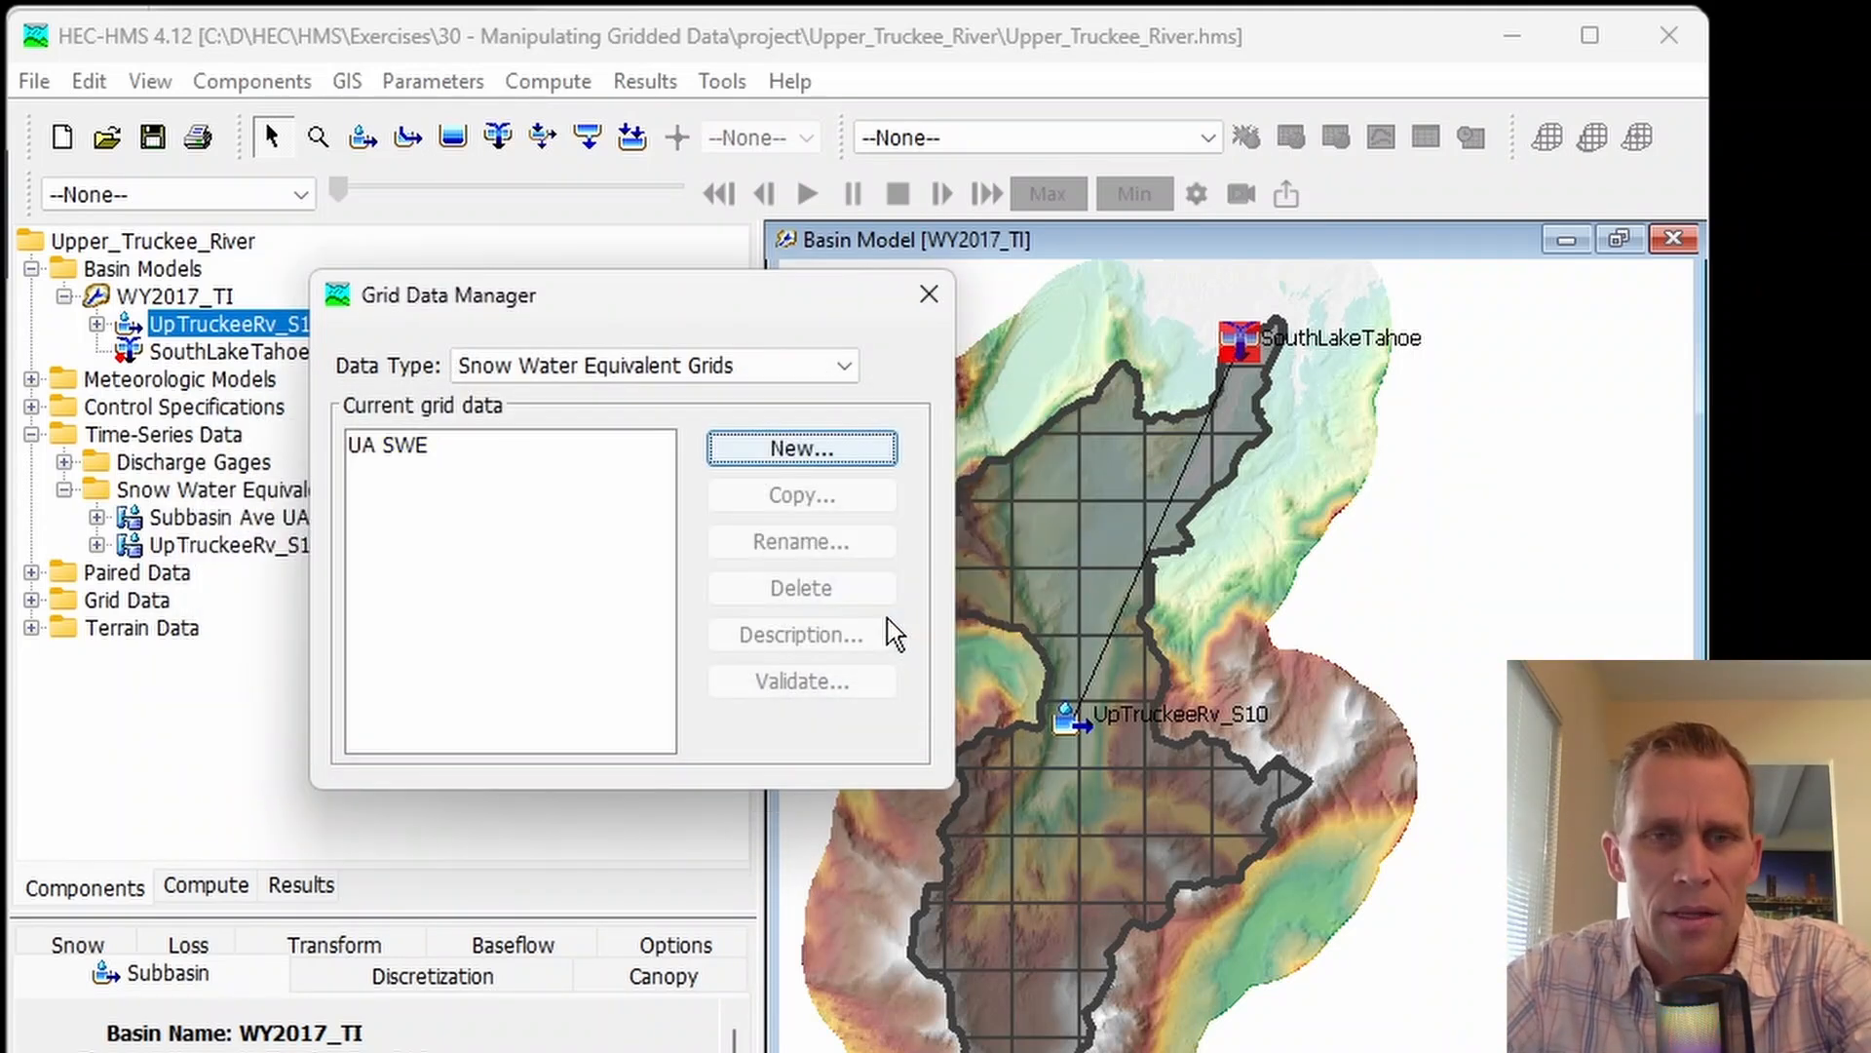
{"action": "left_click", "coordinate": [929, 307]}
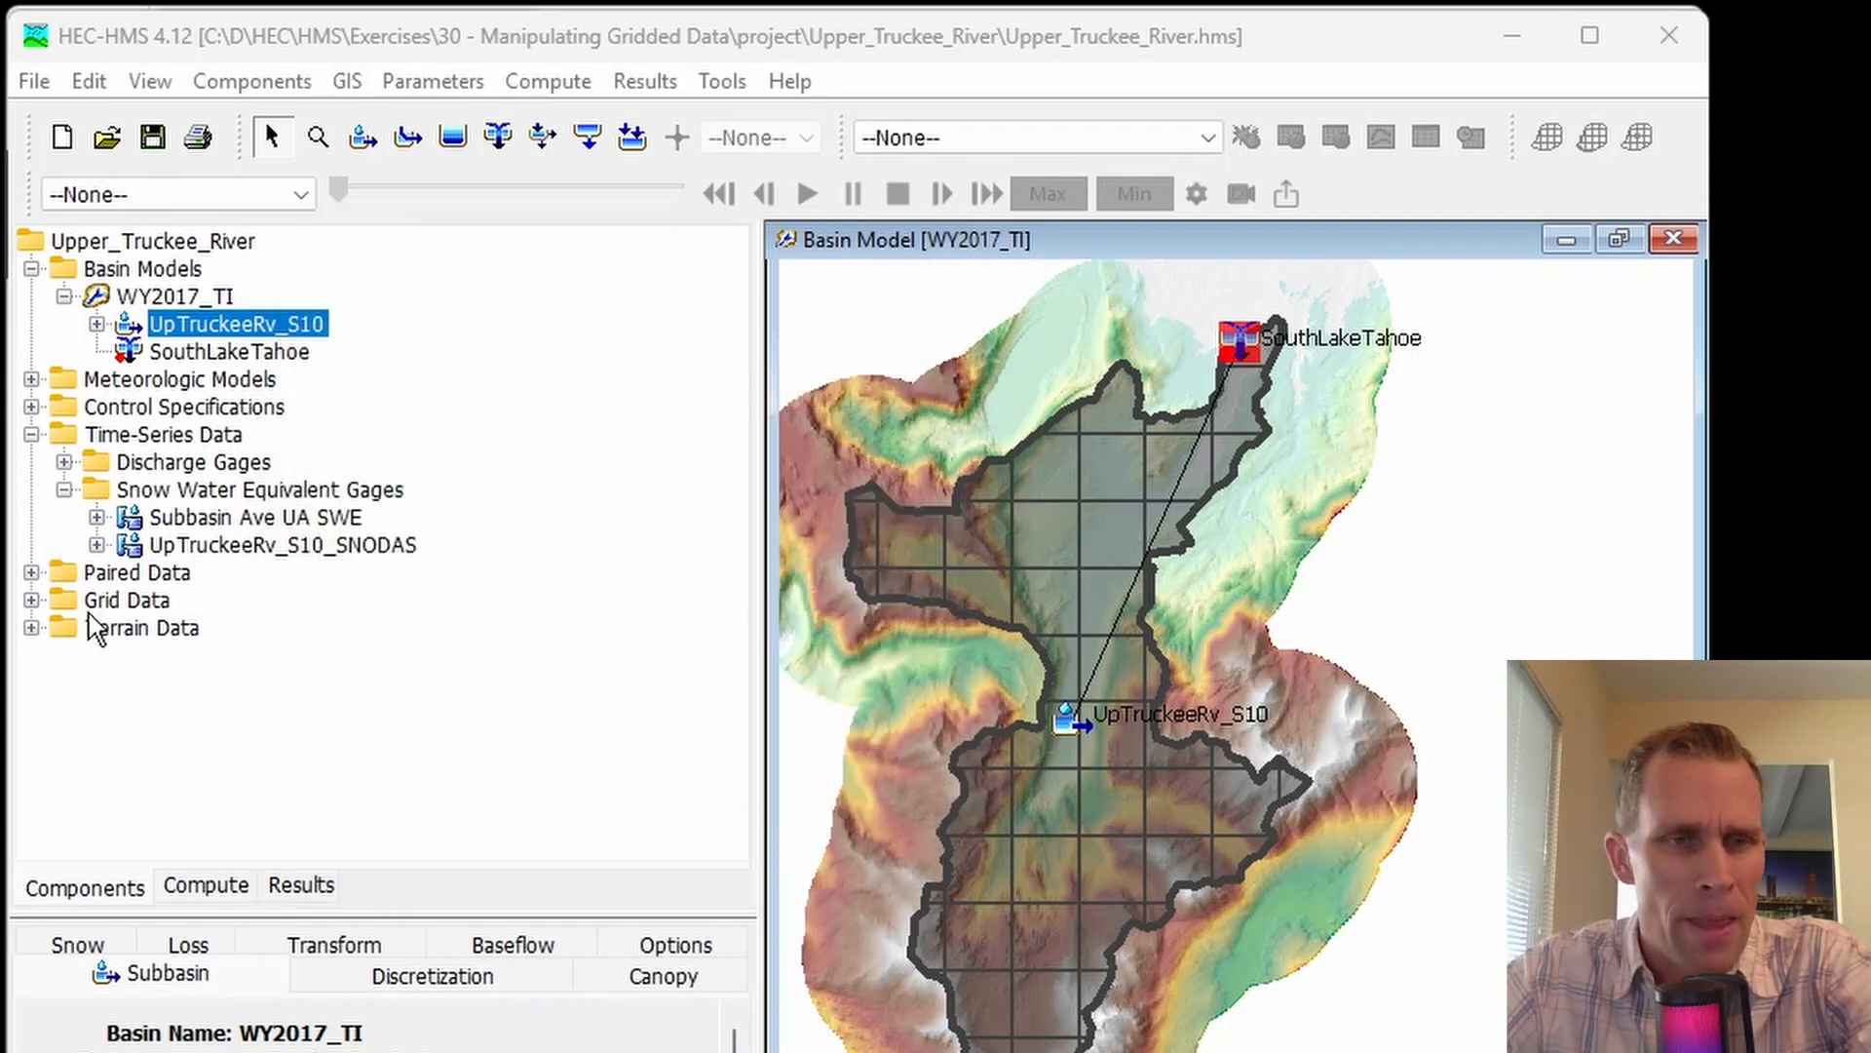
- Open the UA SWE grid's settings under Snow Water Equivalent Grids and review its data source options
{"action": "left_click", "coordinate": [32, 600]}
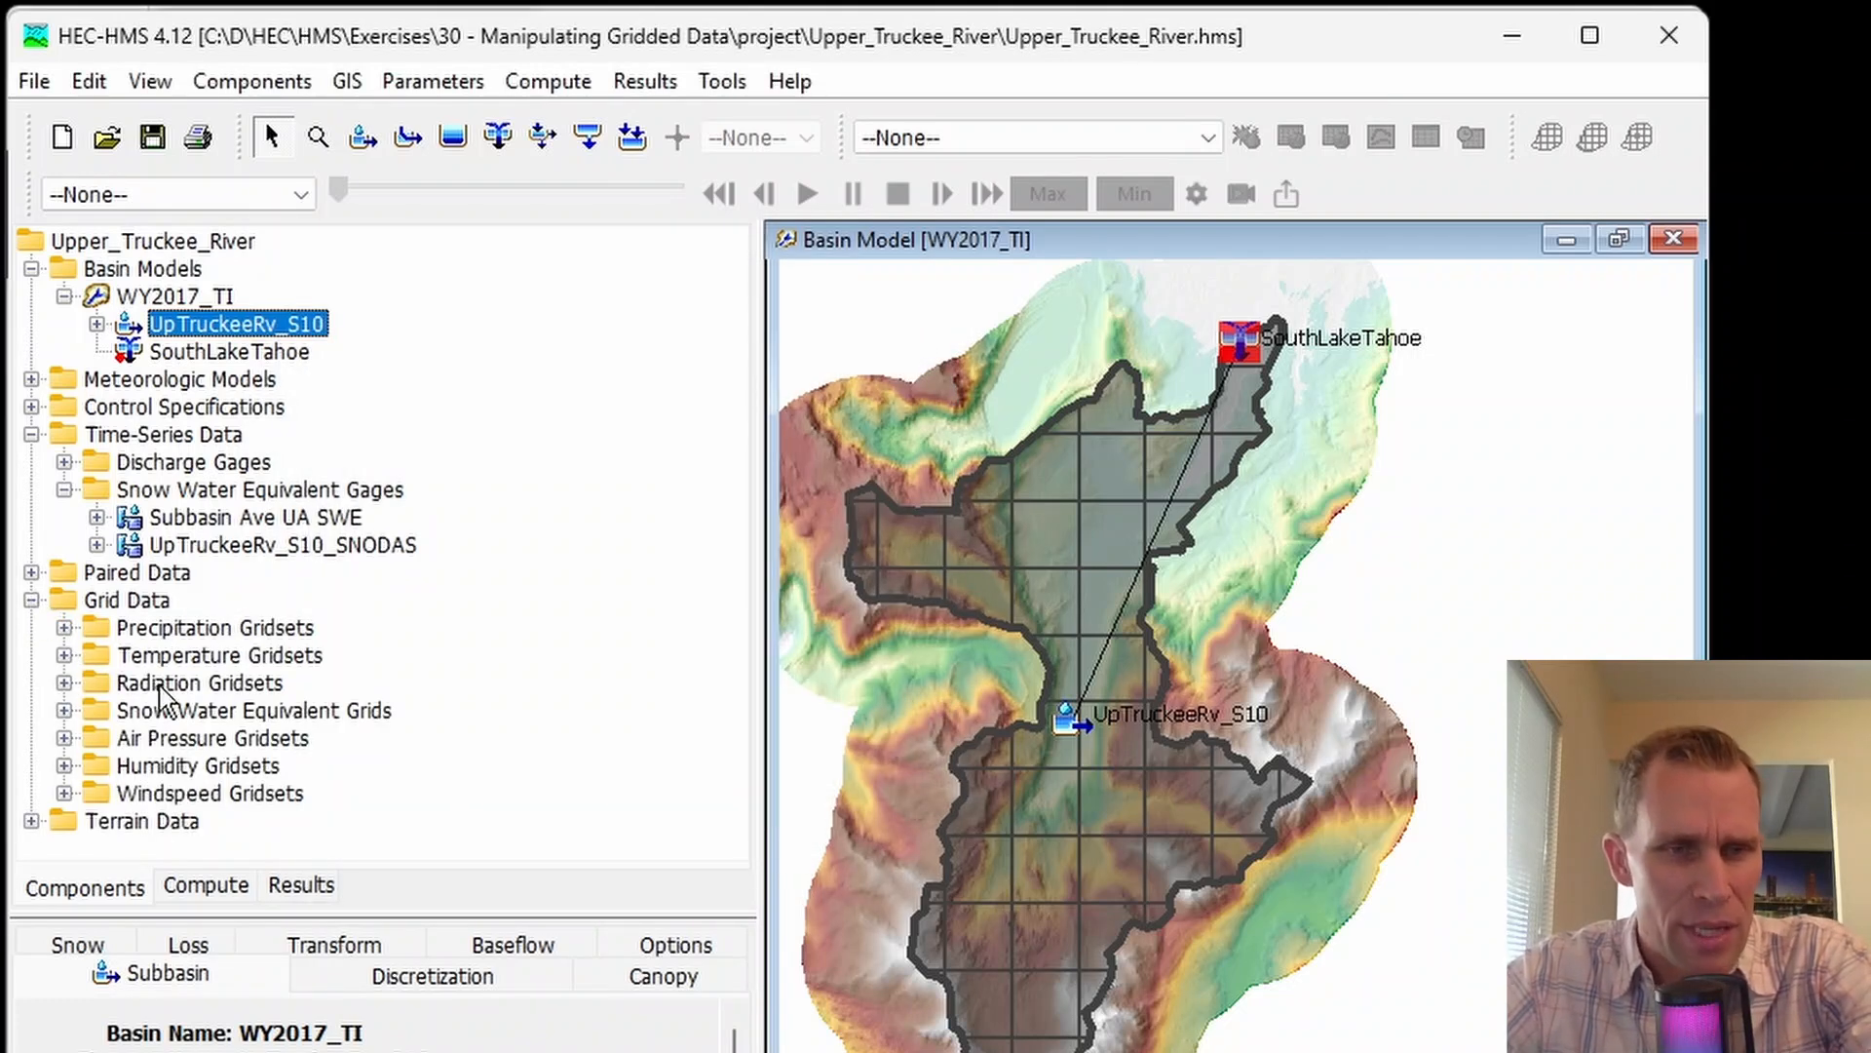
{"action": "left_click", "coordinate": [184, 712]}
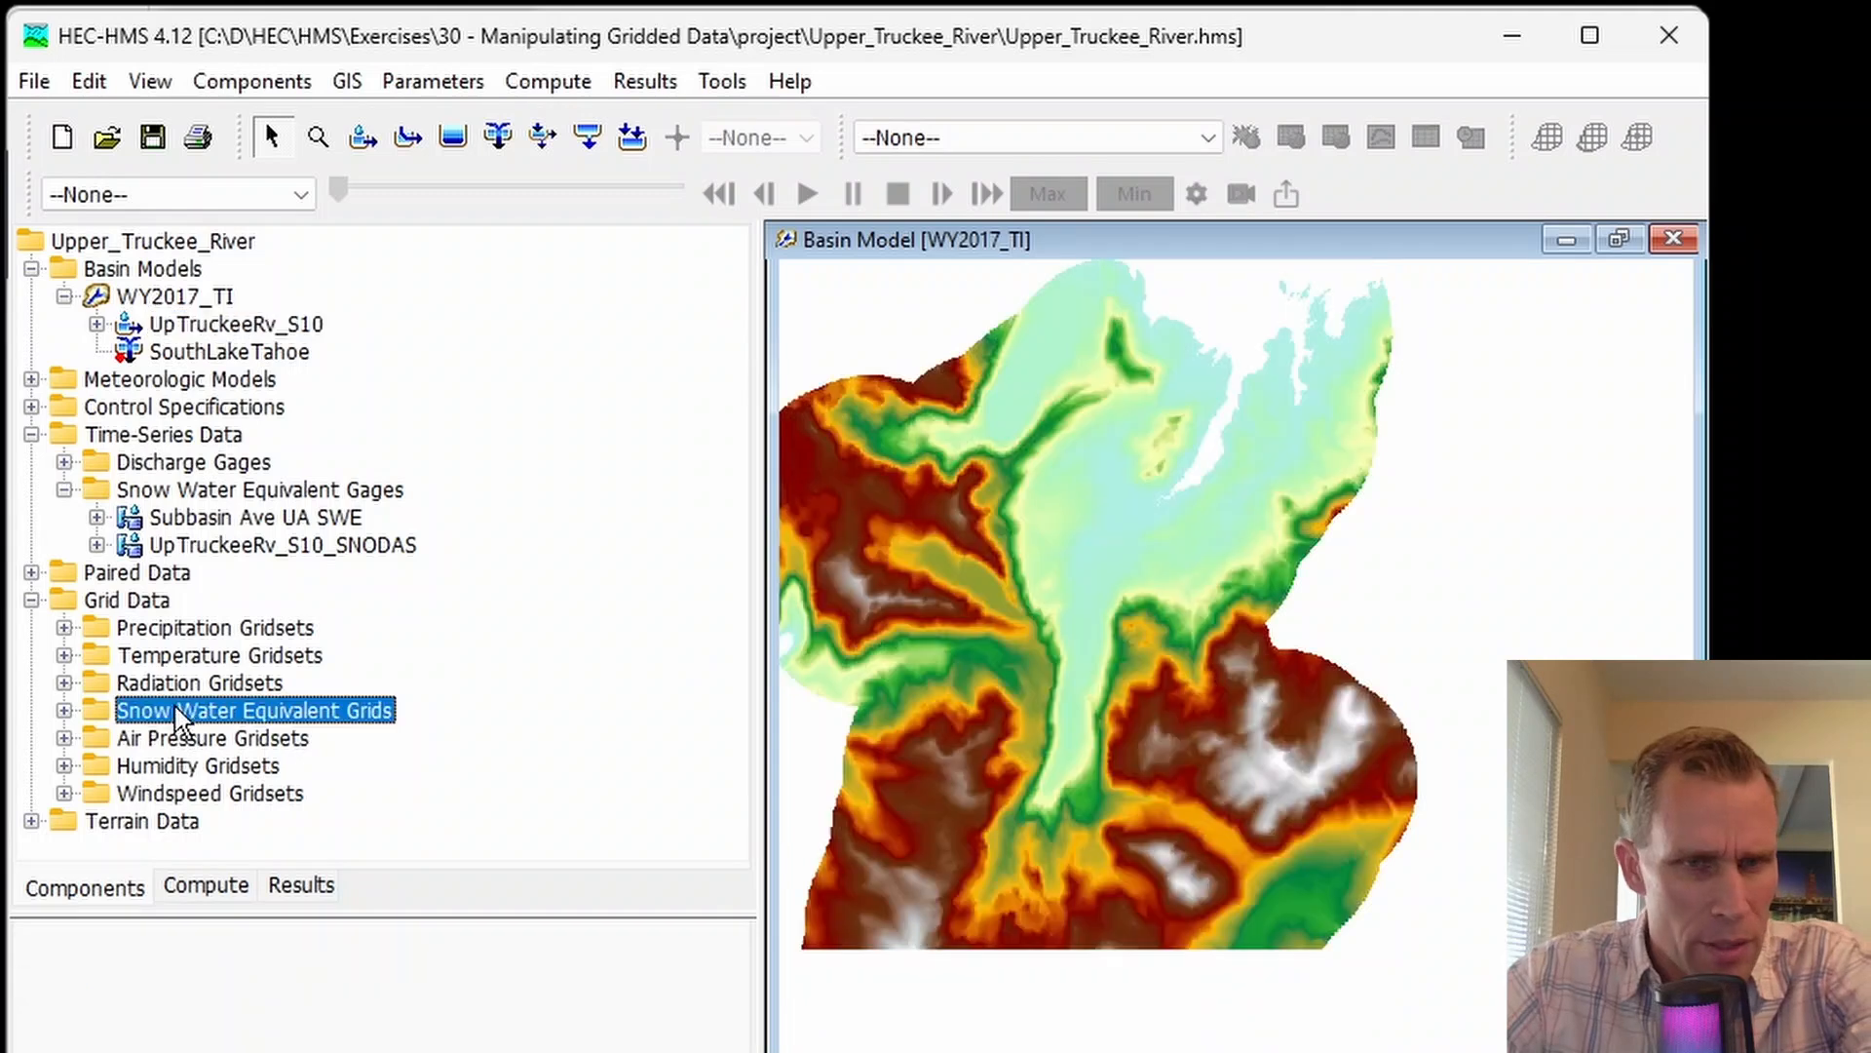
{"action": "left_click", "coordinate": [64, 710]}
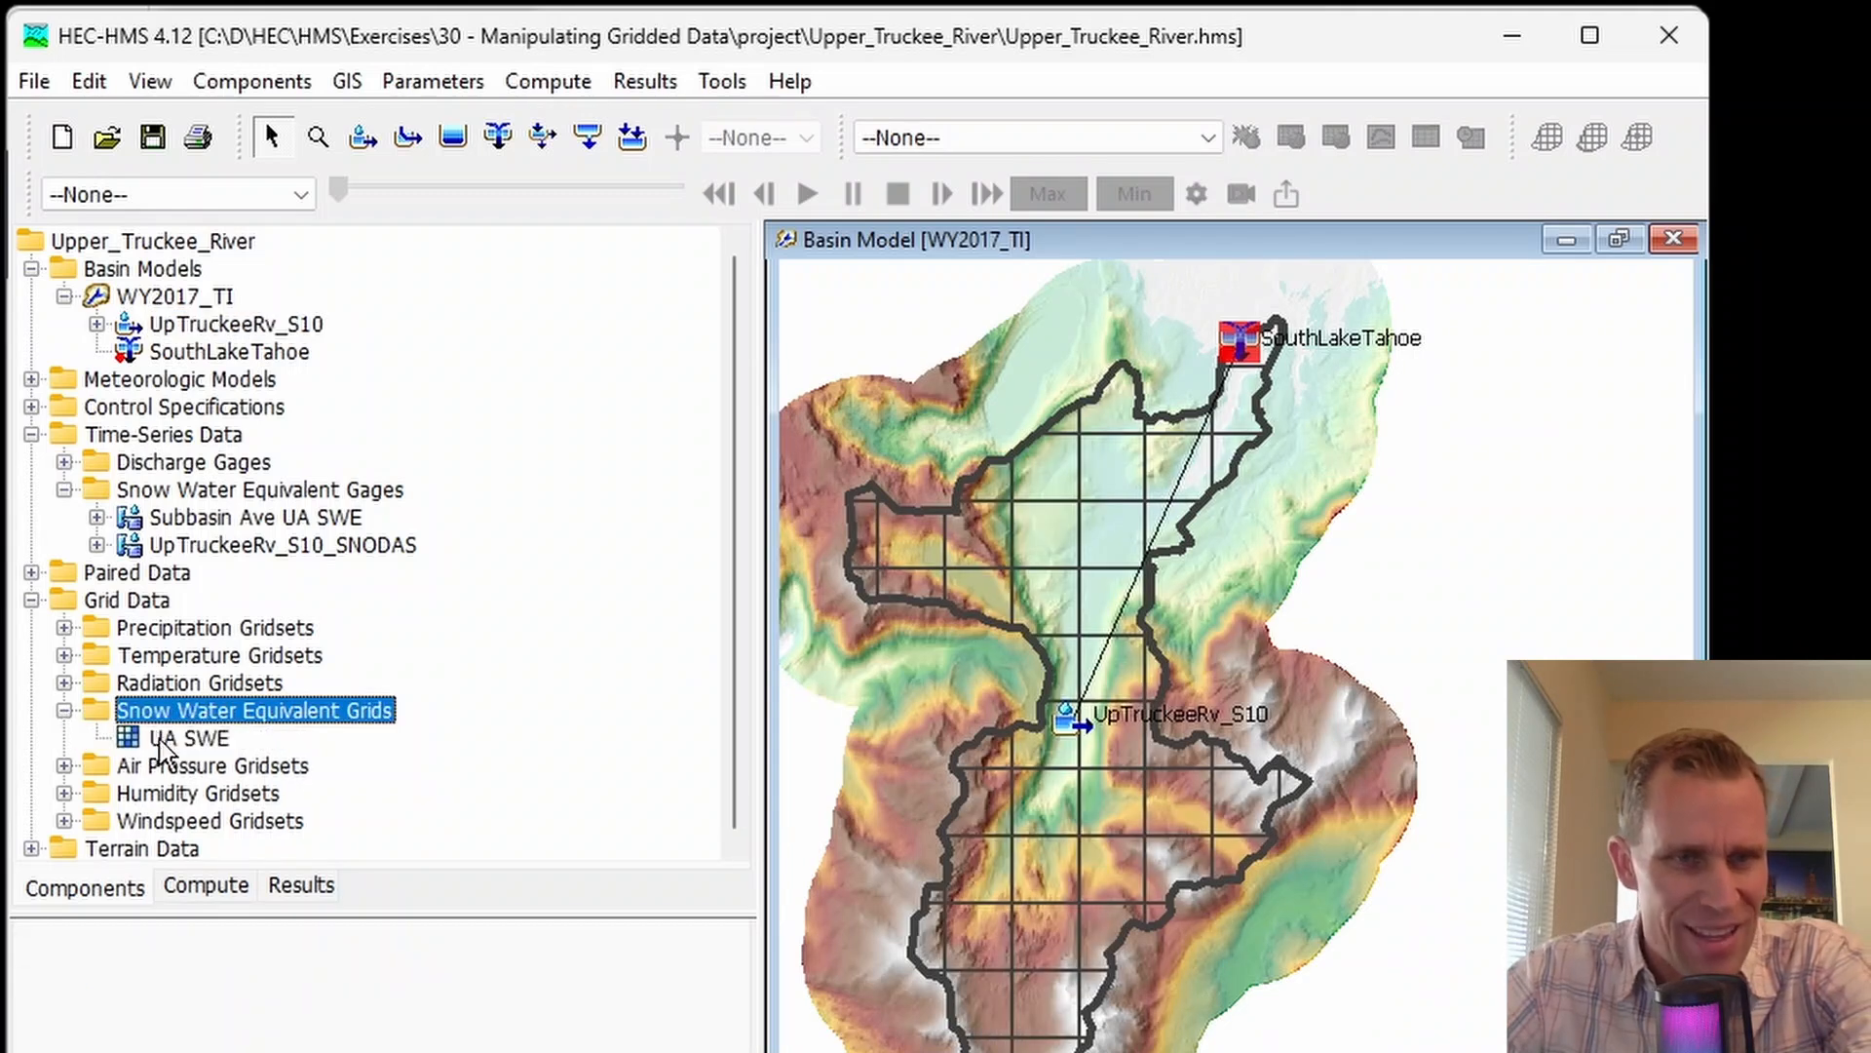
{"action": "left_click", "coordinate": [190, 738]}
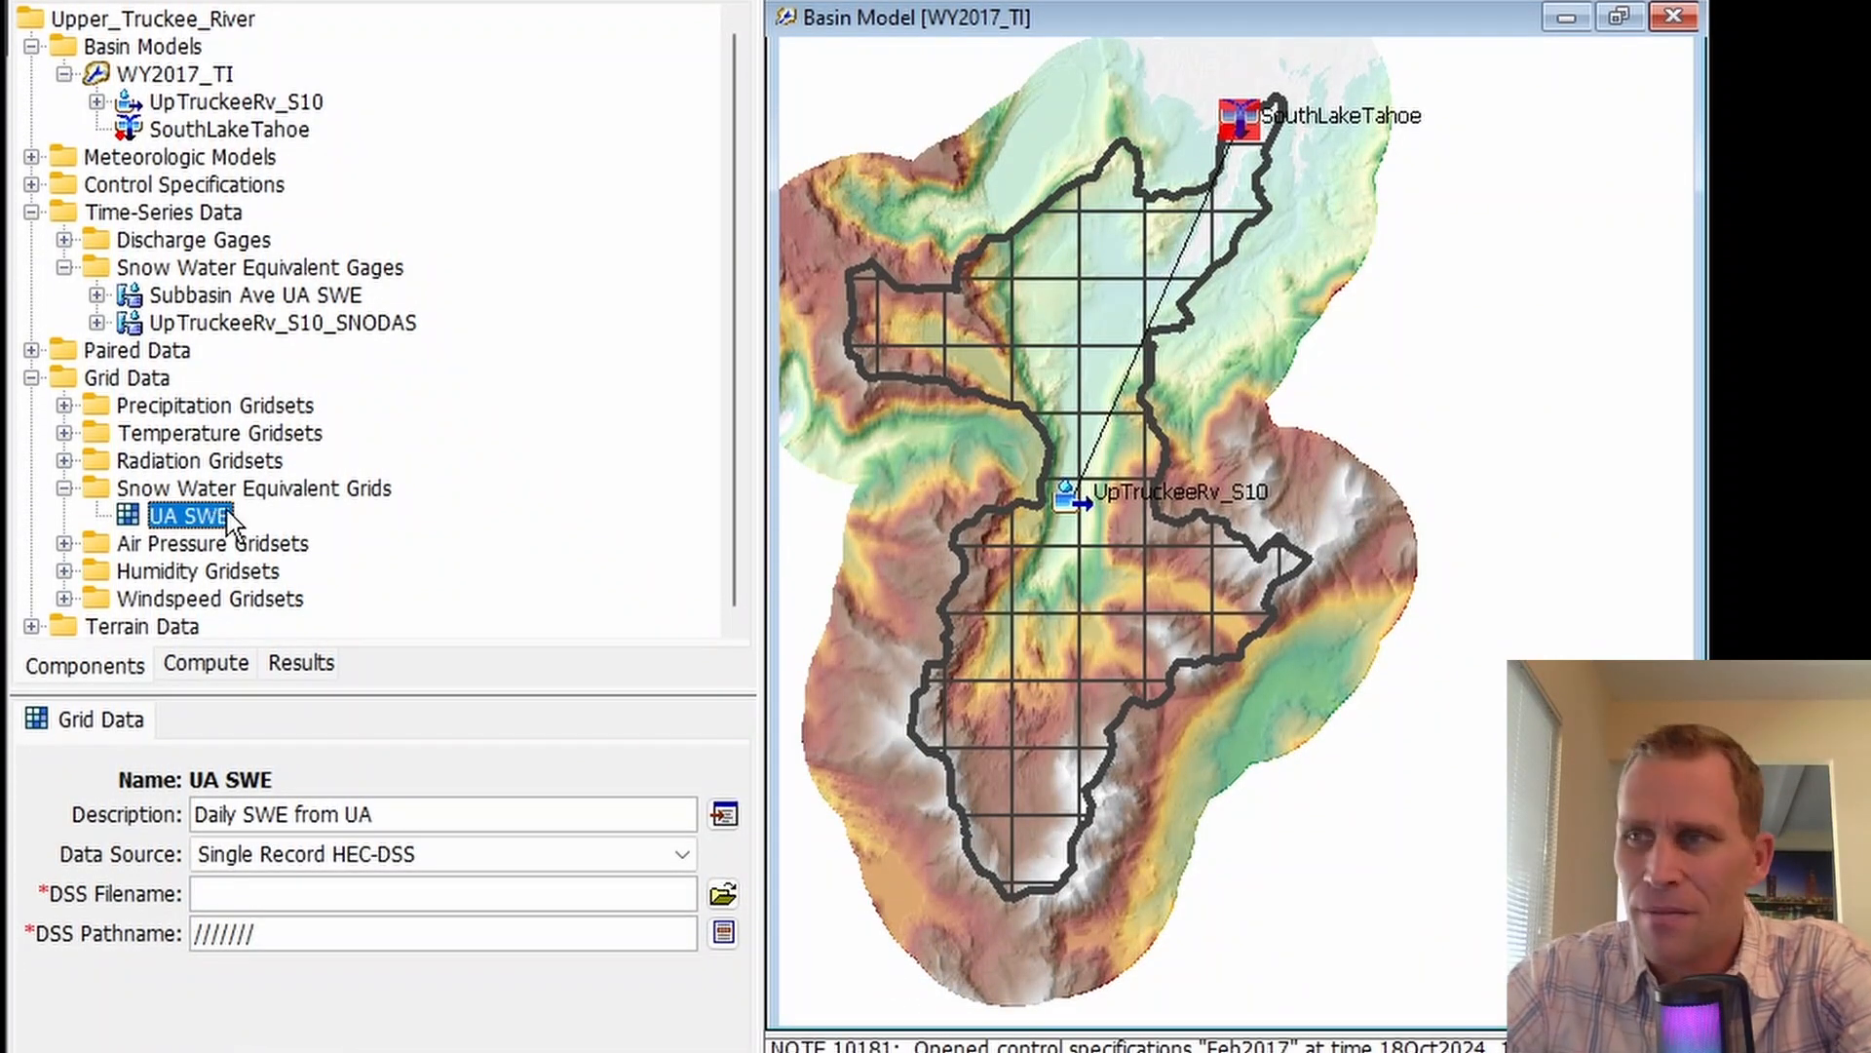
{"action": "left_click", "coordinate": [426, 858]}
{"action": "left_click", "coordinate": [426, 858]}
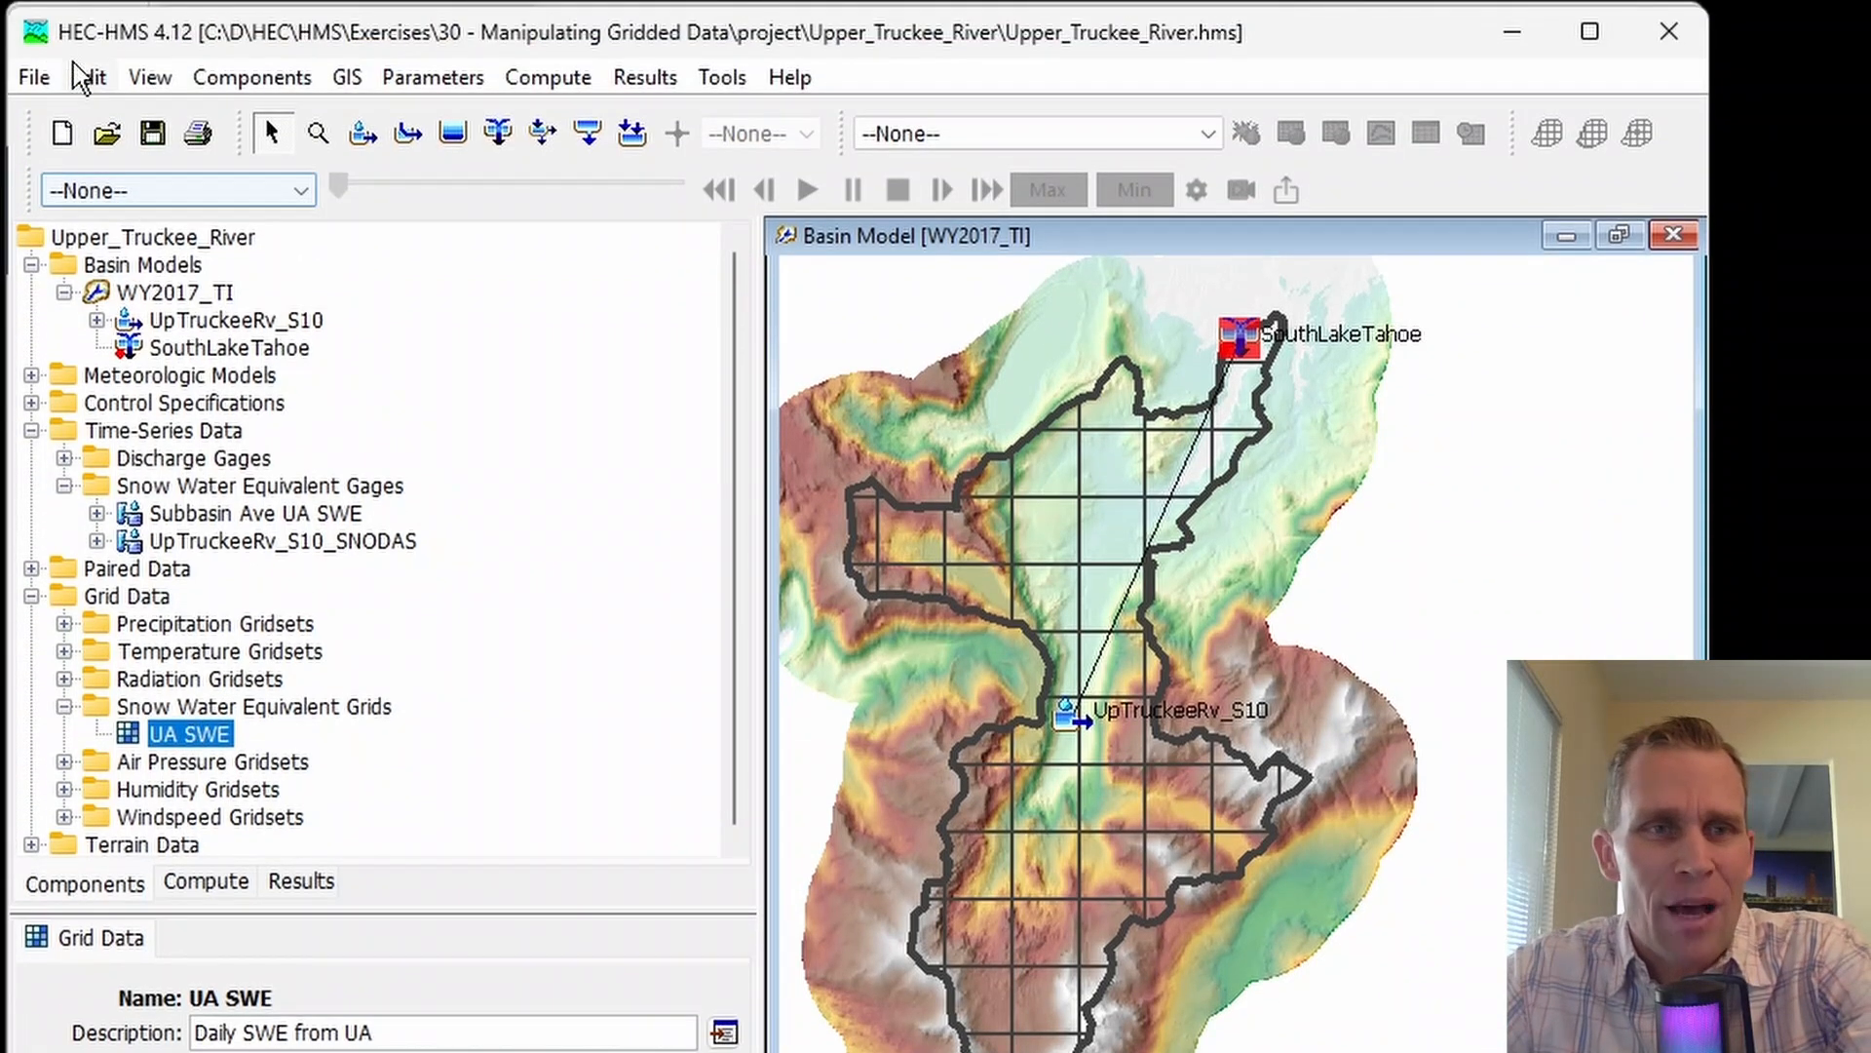
- Start a gridded data import and add UA_SWE_Depth_WY2017.nc from the Upper_Truckee_River project's data folder as the input file
{"action": "left_click", "coordinate": [34, 65]}
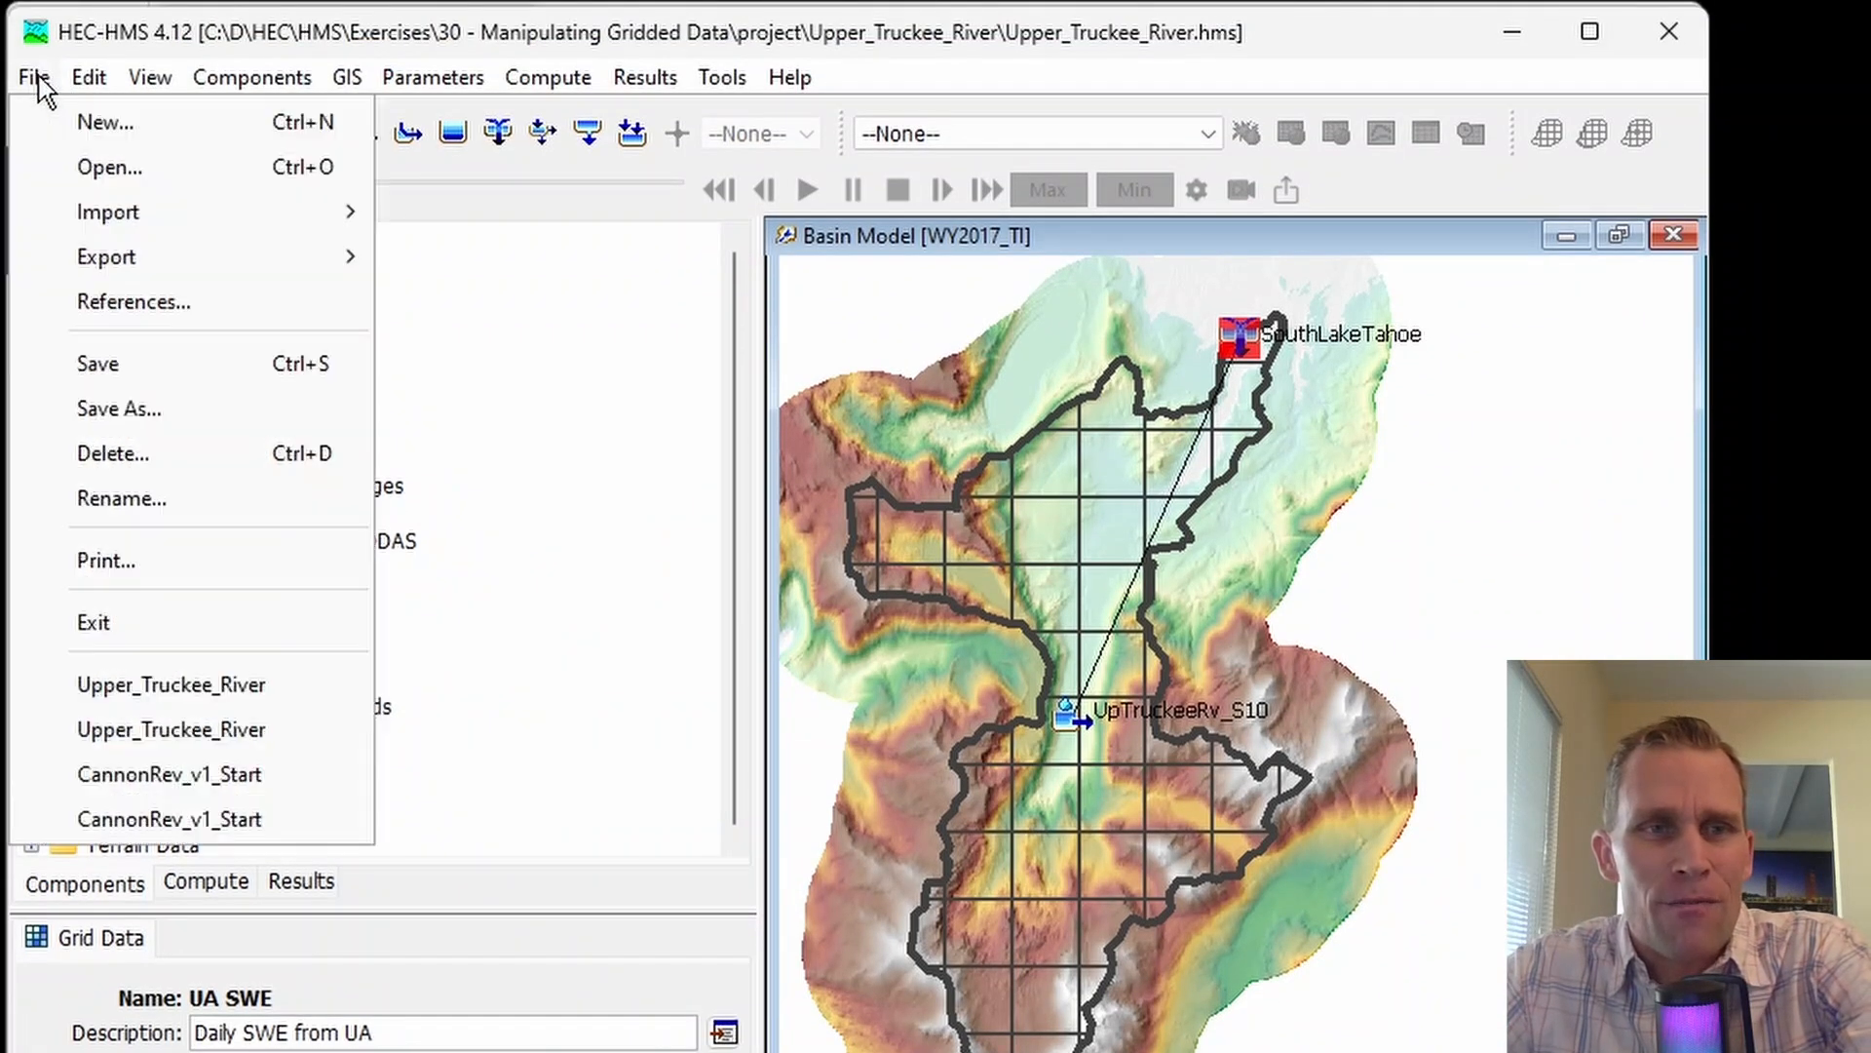
{"action": "mouse_move", "coordinate": [115, 205]}
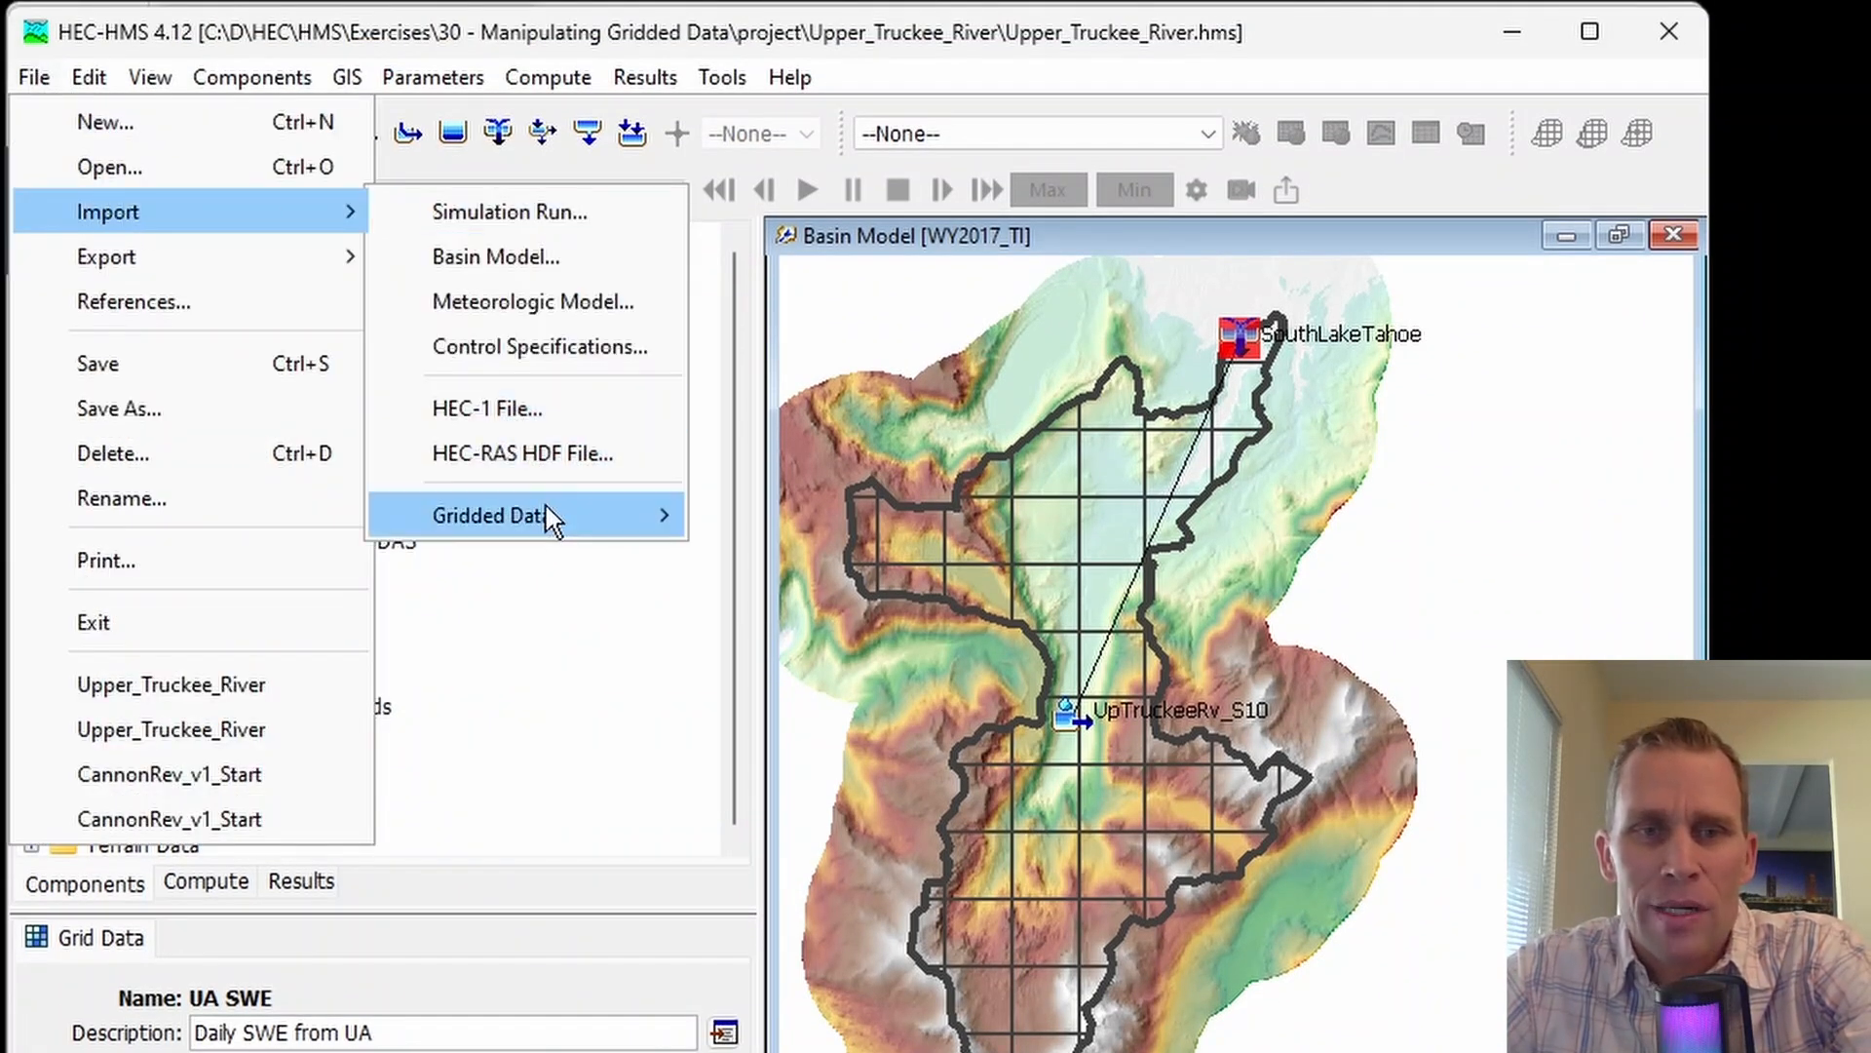
{"action": "mouse_move", "coordinate": [573, 535]}
{"action": "left_click", "coordinate": [770, 516]}
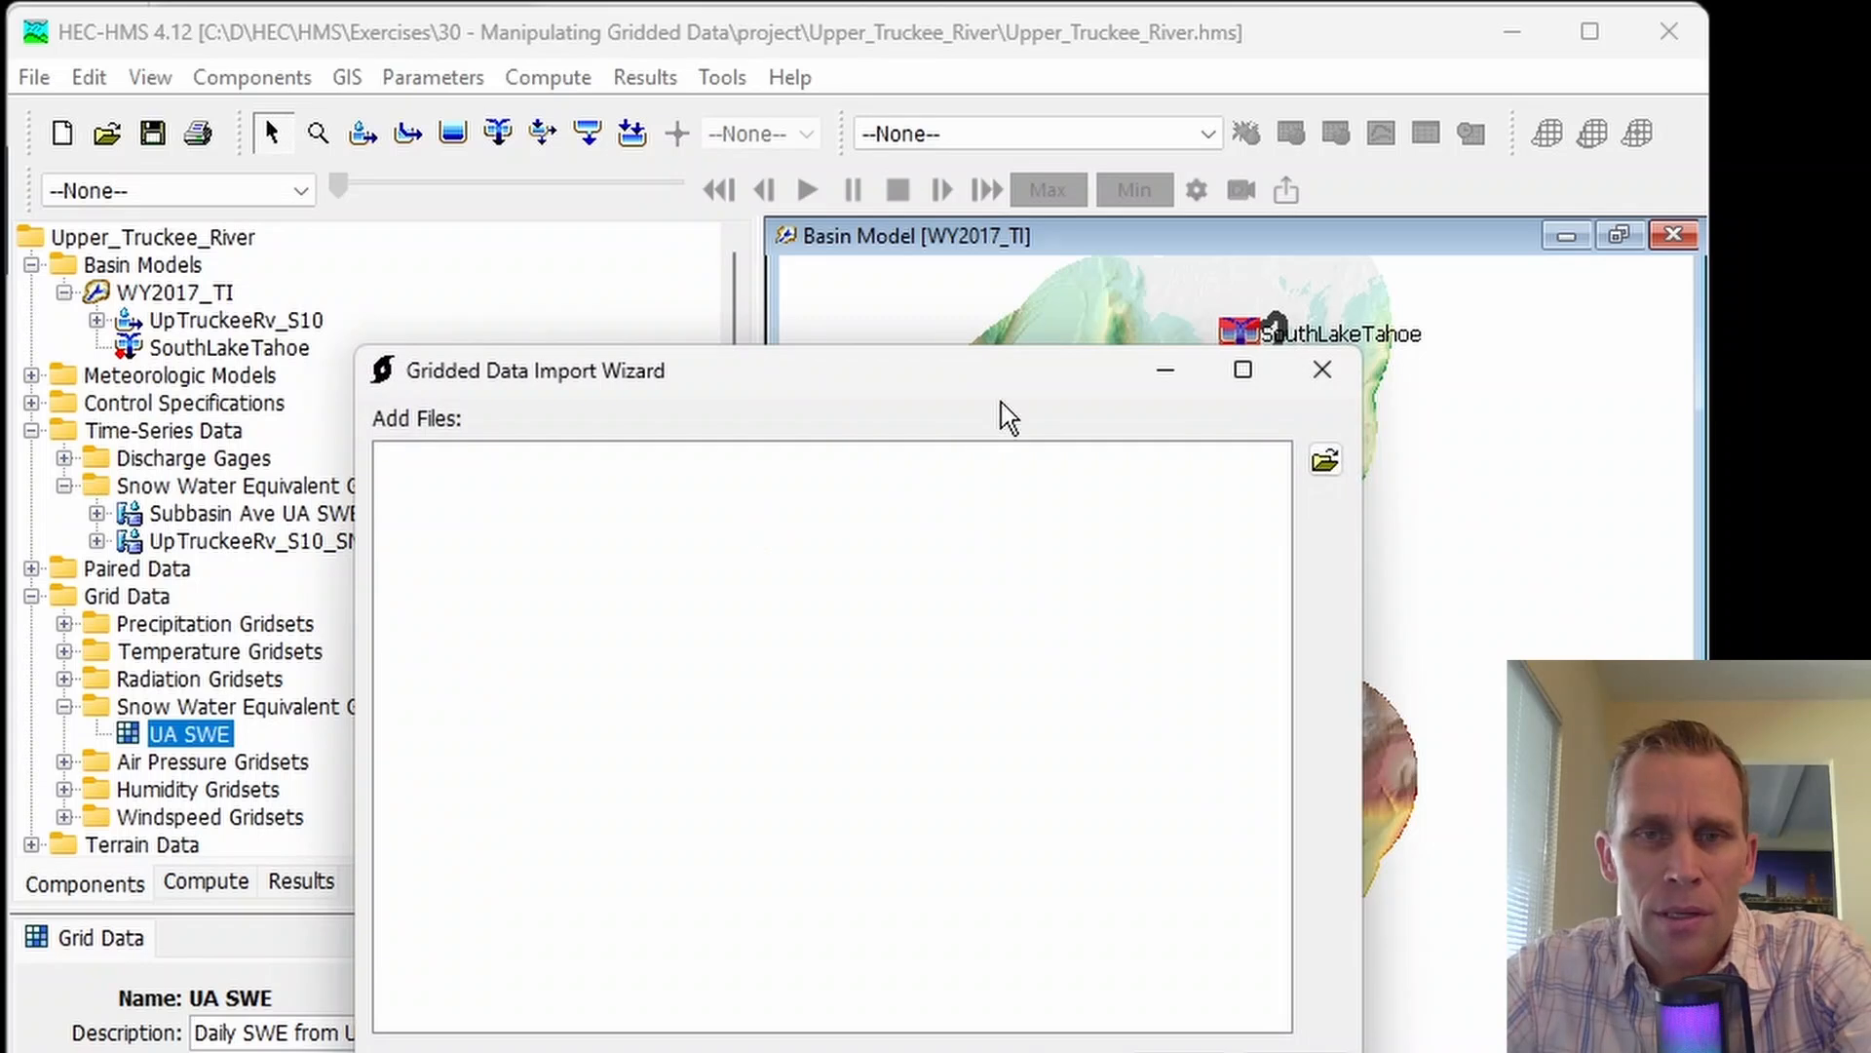
{"action": "left_click_drag", "start_coordinate": [1003, 380], "coordinate": [802, 252]}
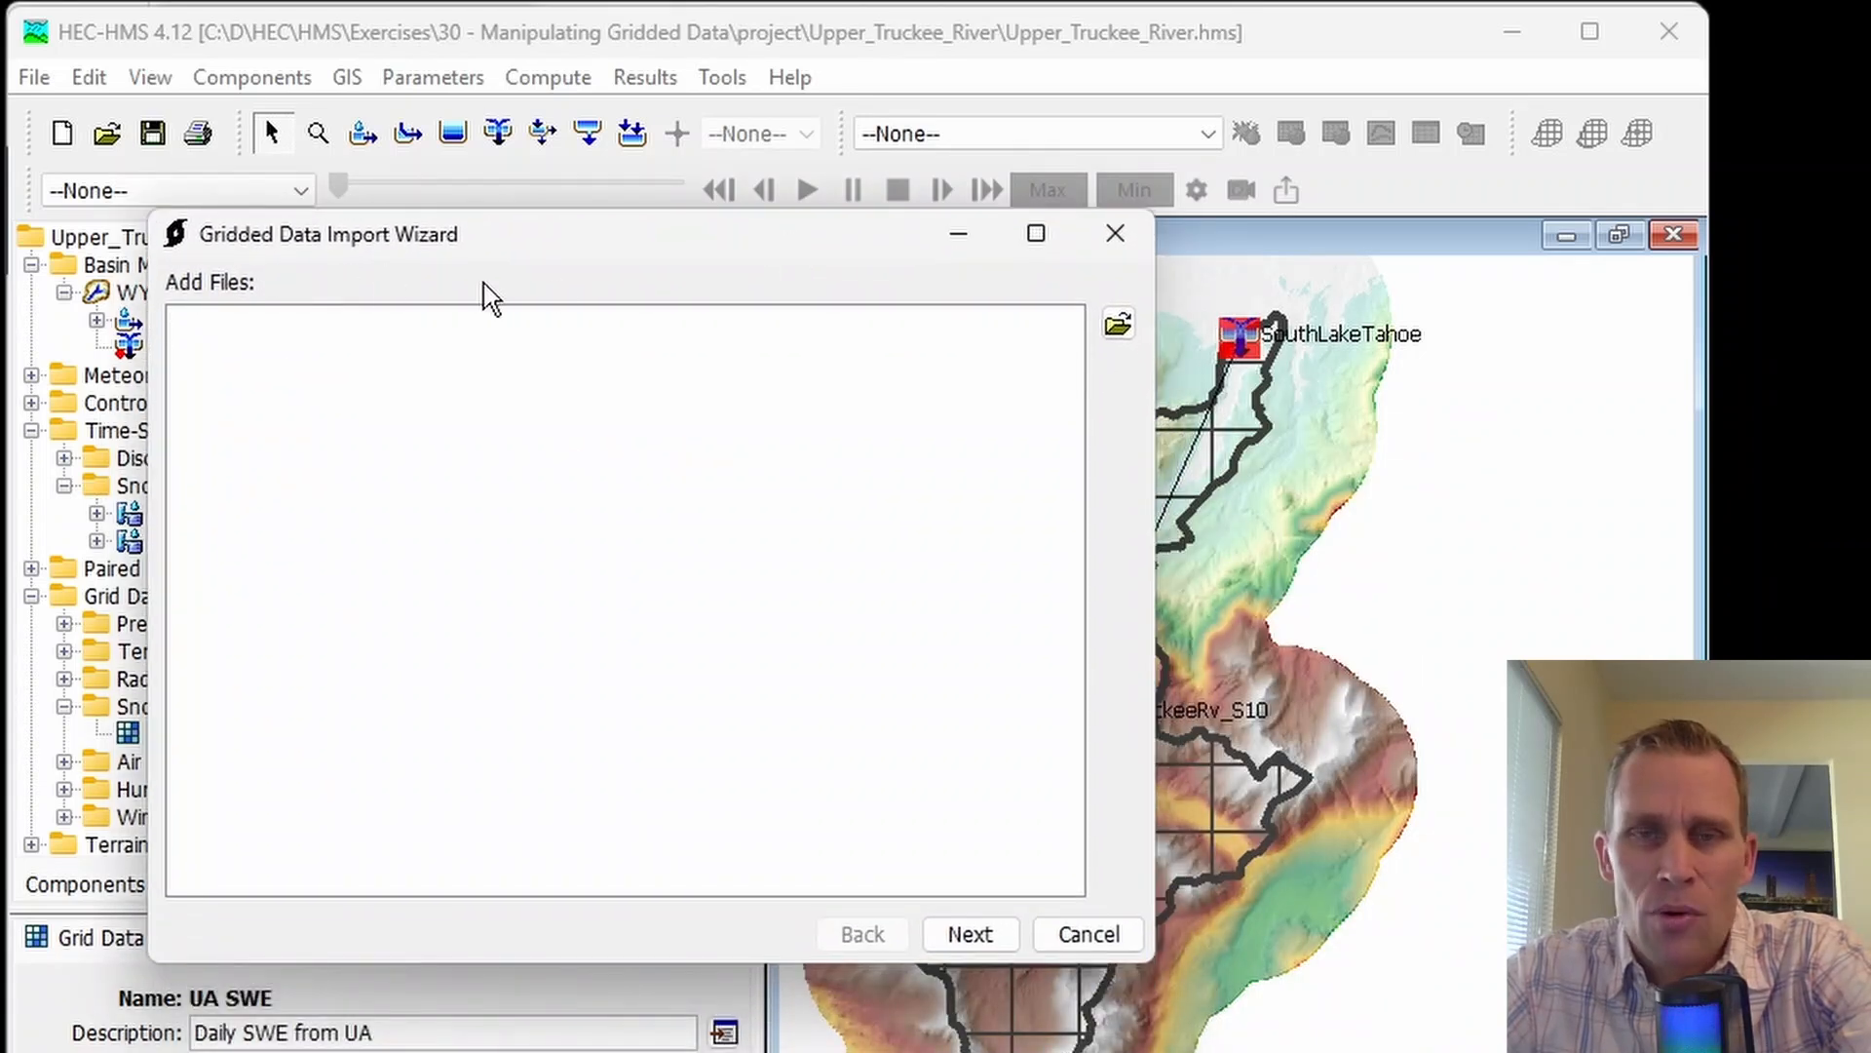
{"action": "left_click", "coordinate": [1117, 329]}
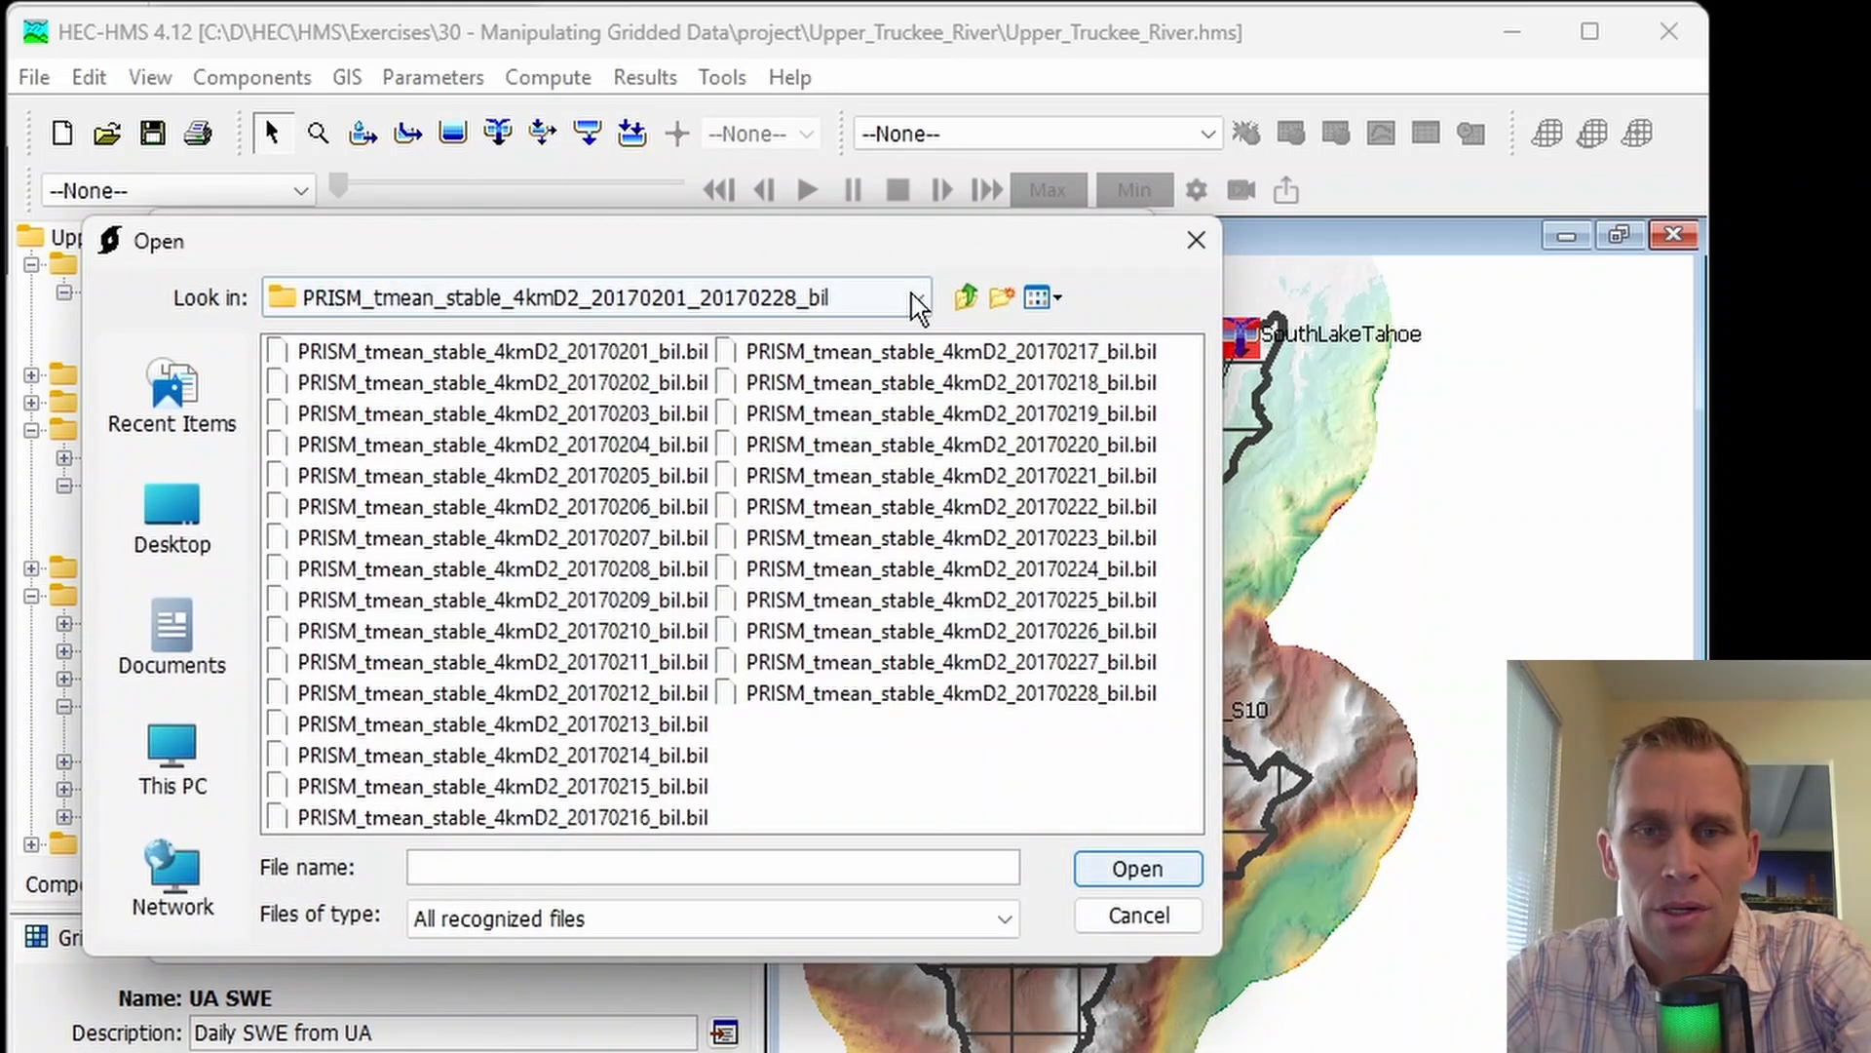
{"action": "left_click", "coordinate": [966, 296]}
{"action": "double_click", "coordinate": [359, 362]}
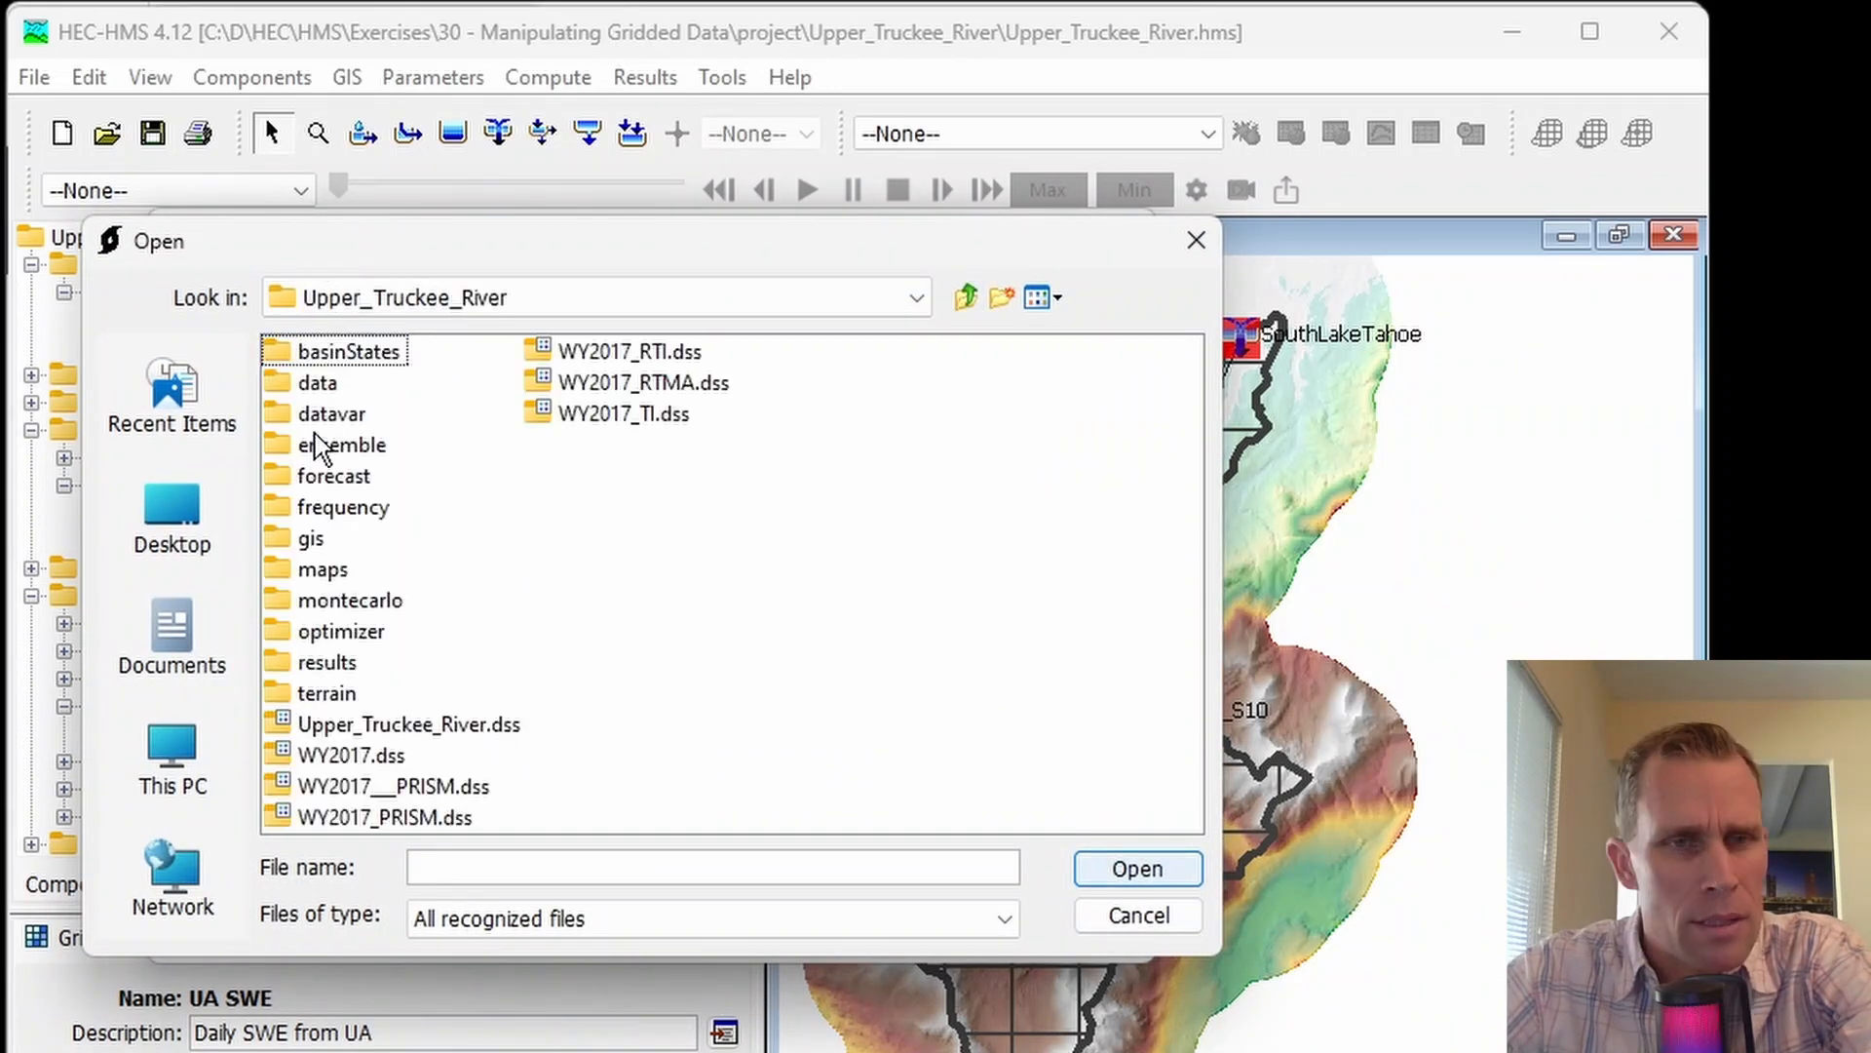
{"action": "double_click", "coordinate": [313, 382]}
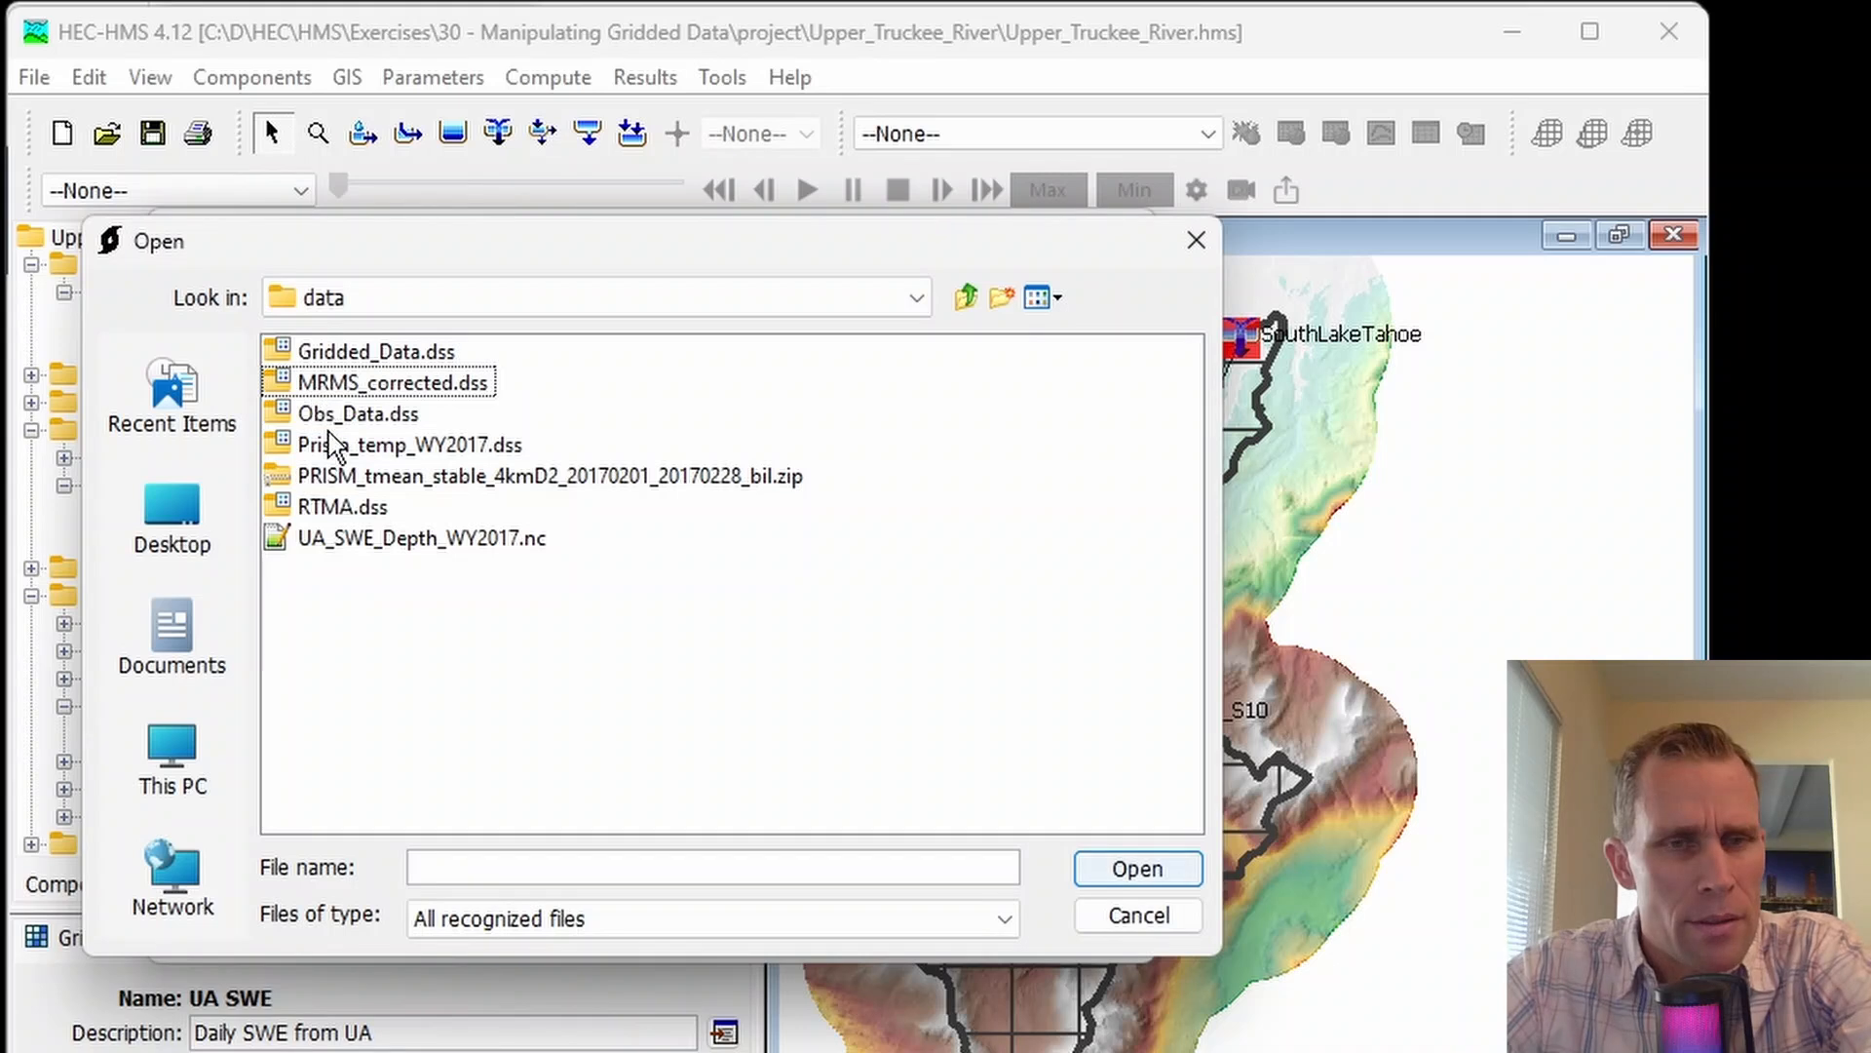
{"action": "left_click", "coordinate": [382, 544]}
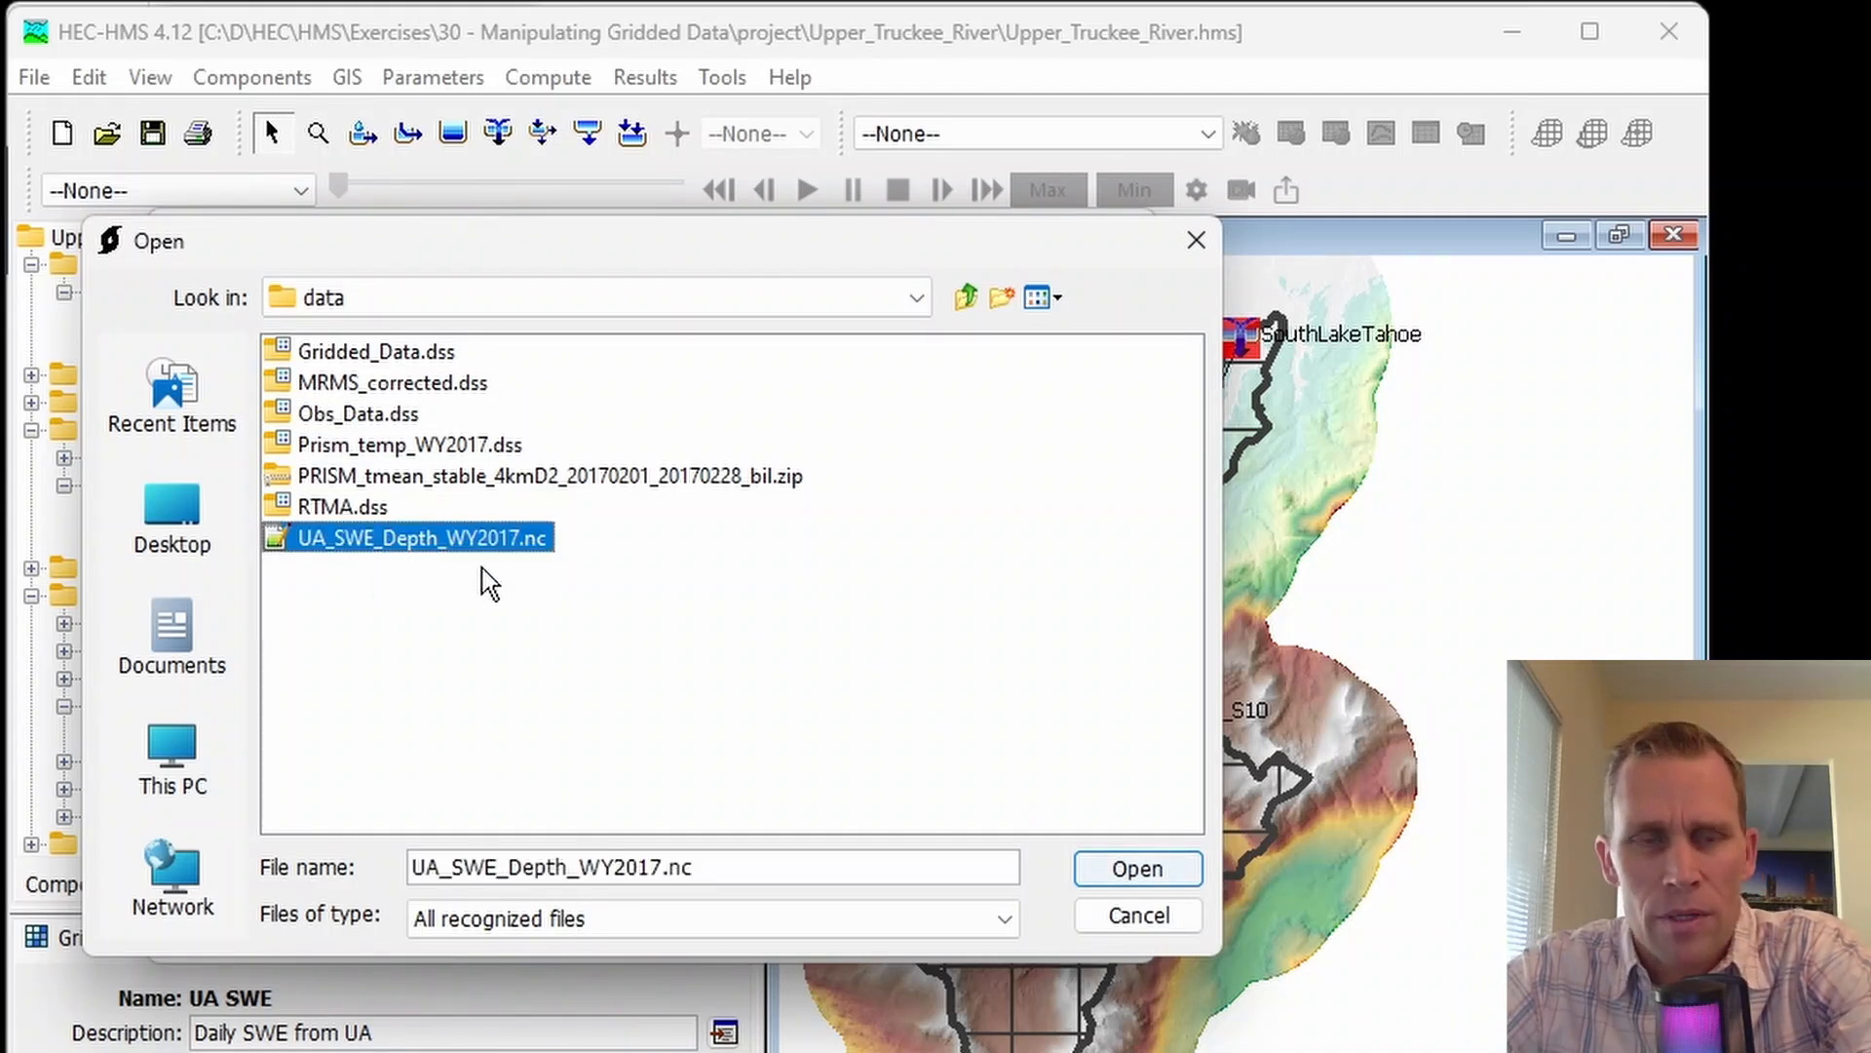
{"action": "left_click", "coordinate": [1118, 870]}
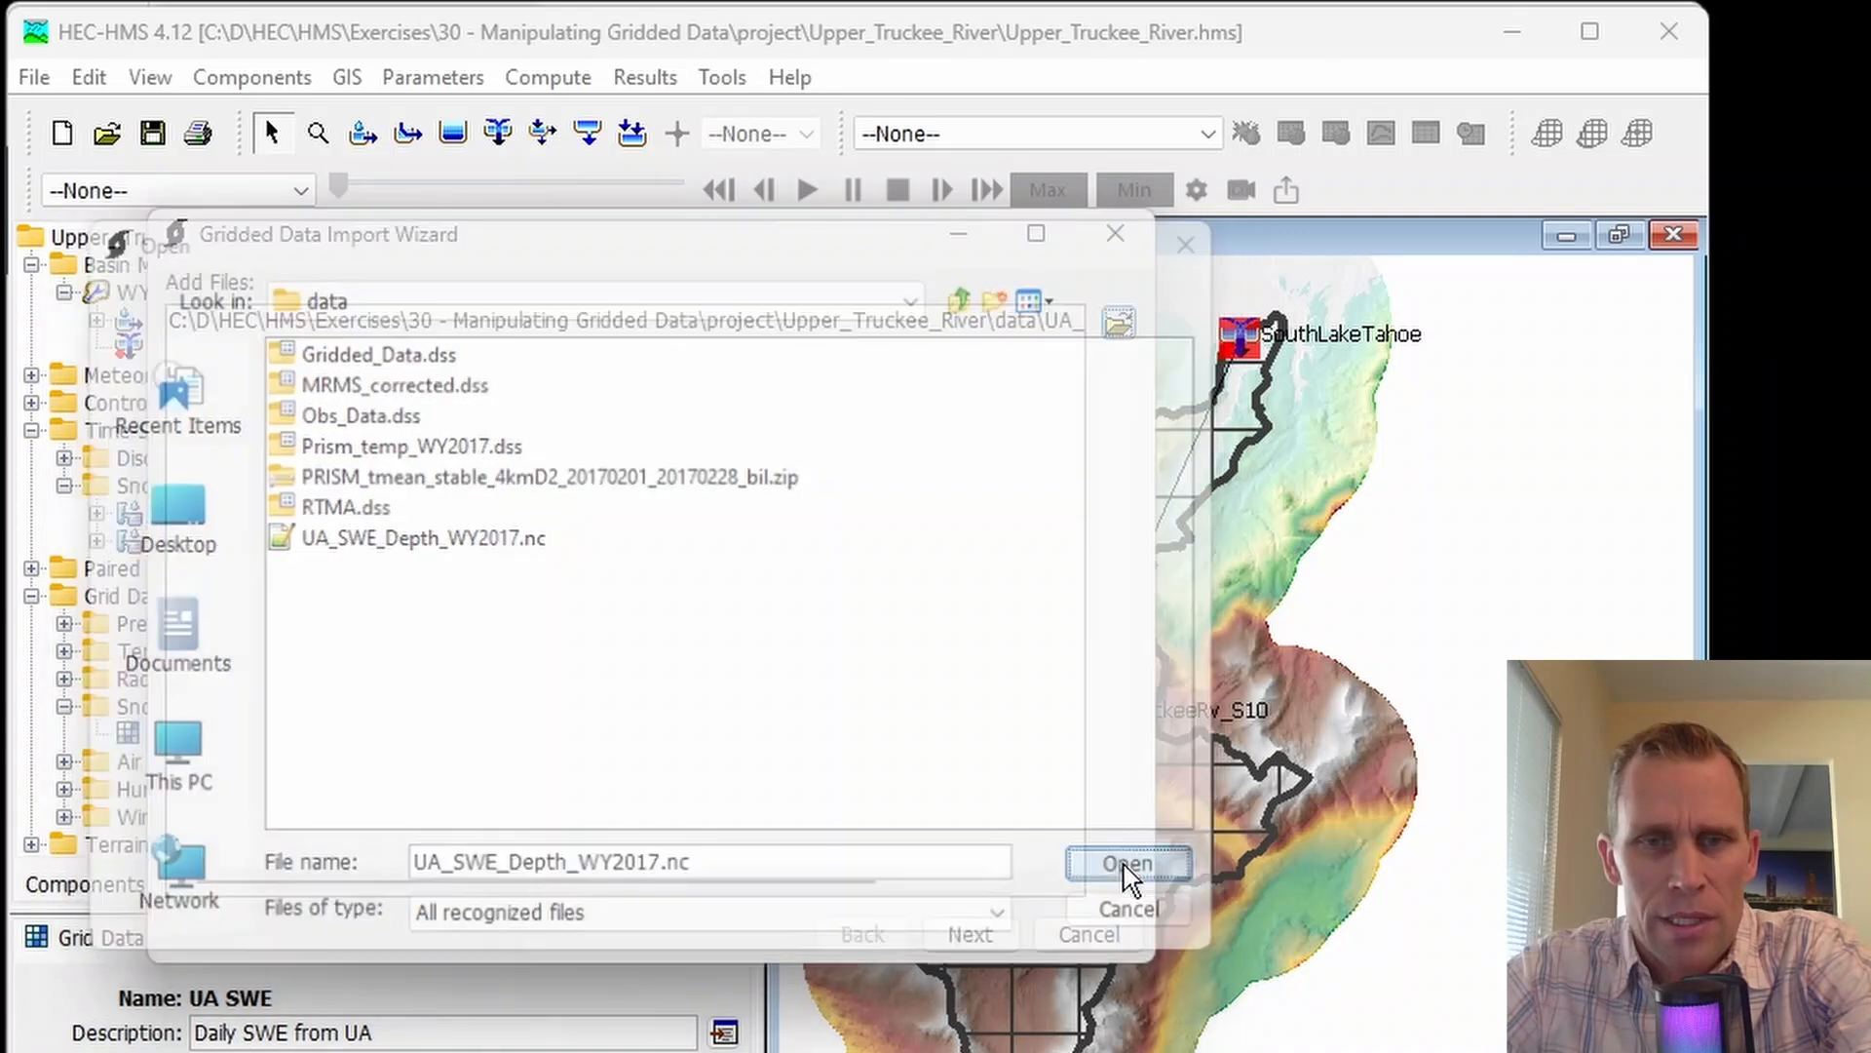
{"action": "left_click", "coordinate": [975, 936]}
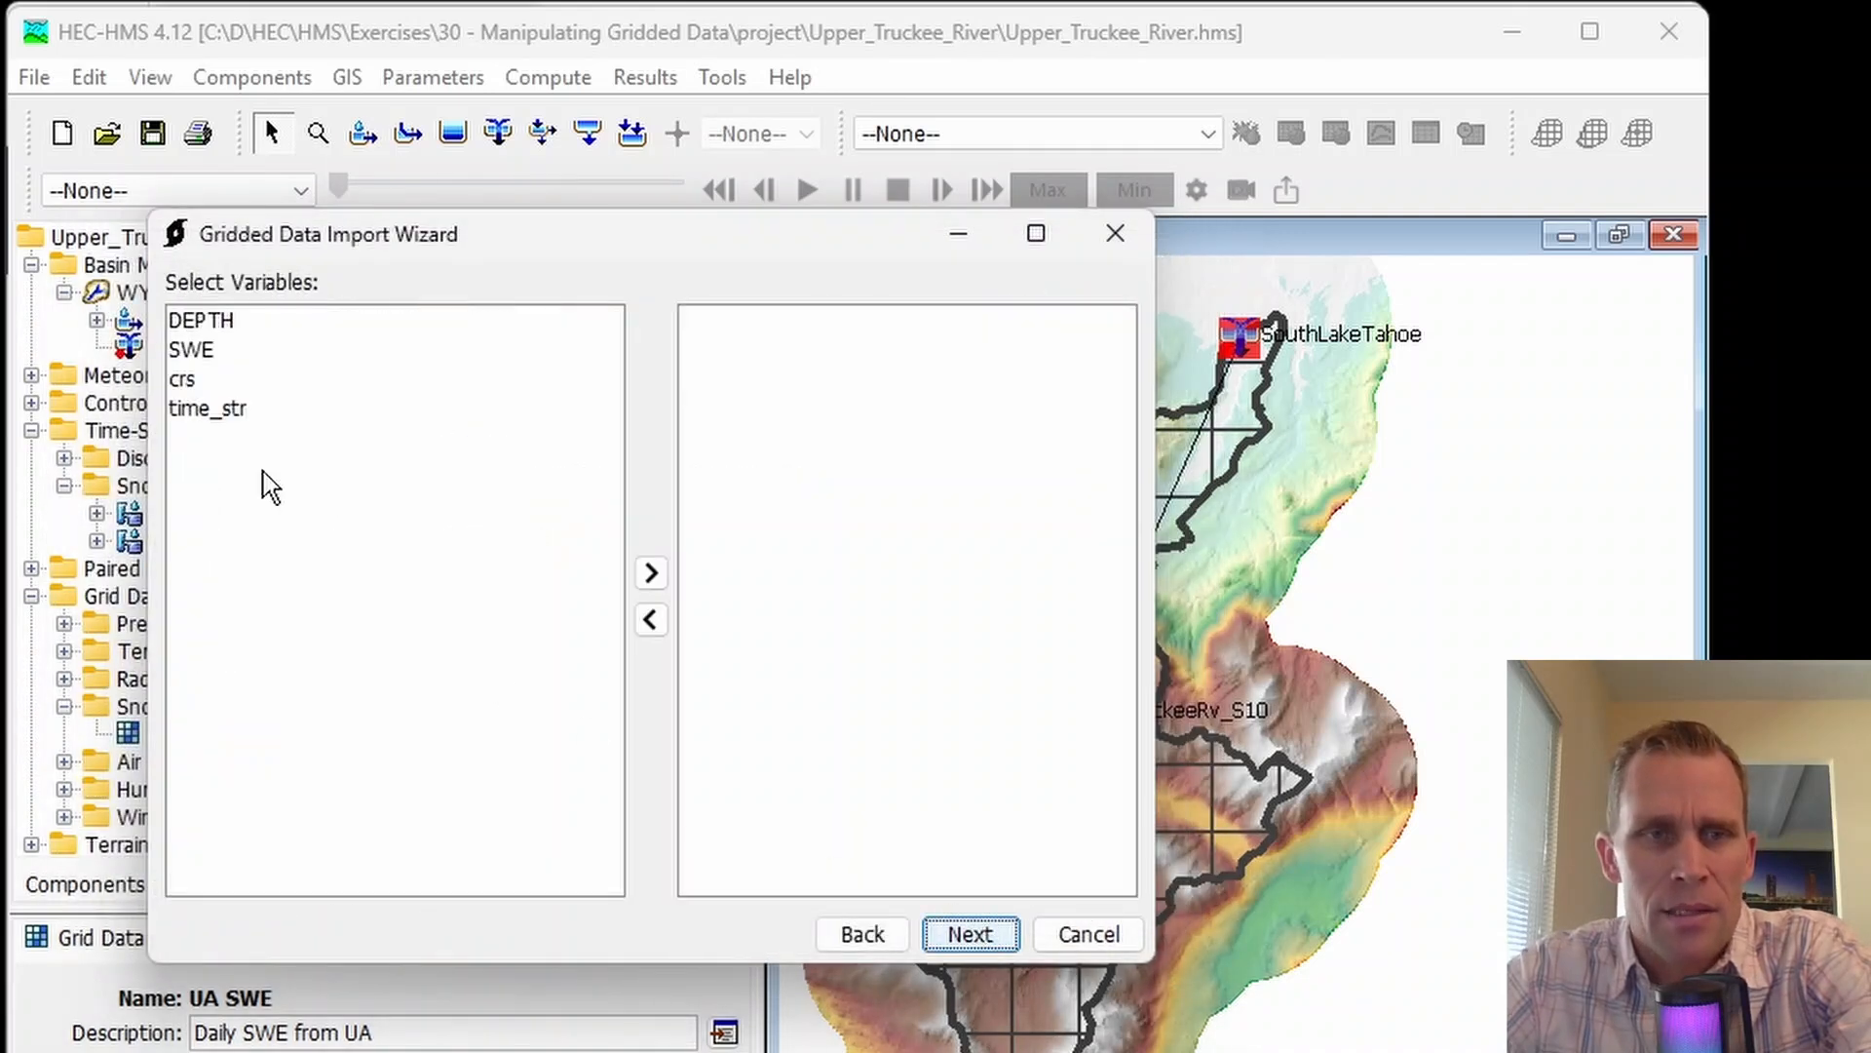
- Choose SWE as the only variable to import and continue to the clipping and resampling settings
{"action": "left_click", "coordinate": [195, 353]}
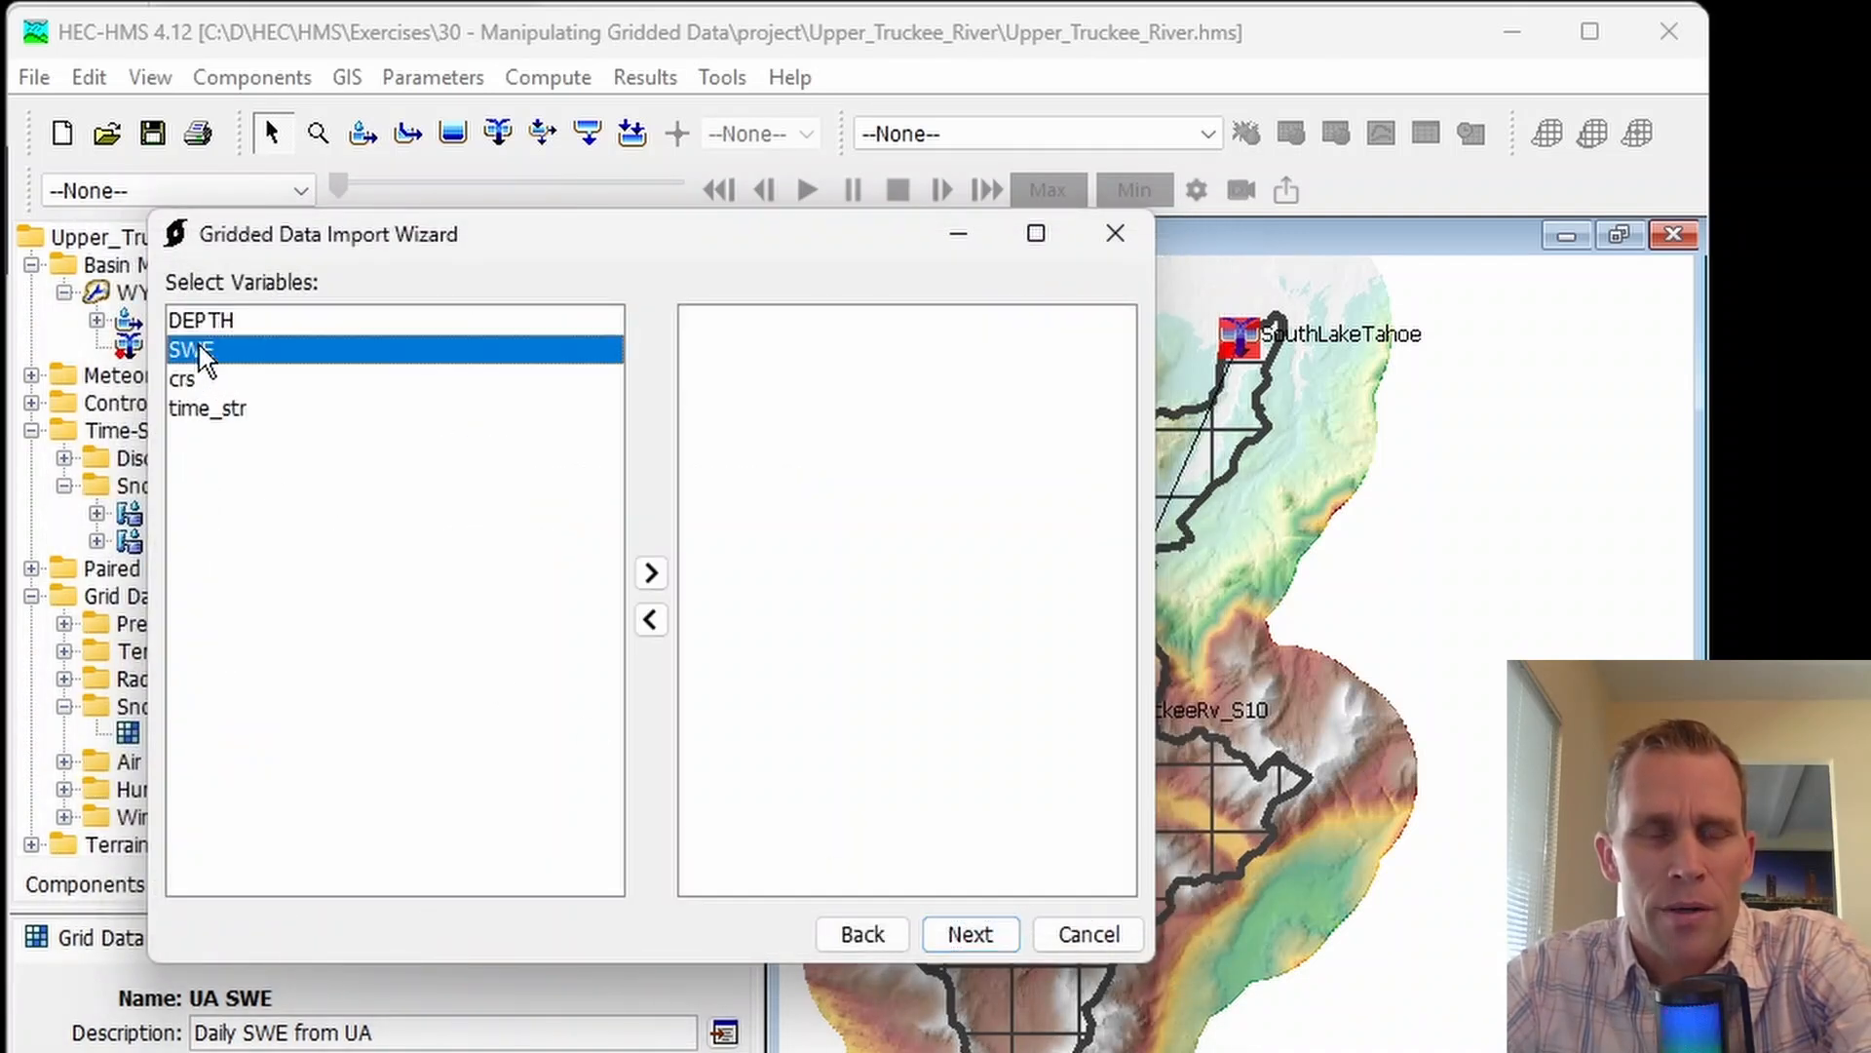
{"action": "left_click", "coordinate": [651, 574]}
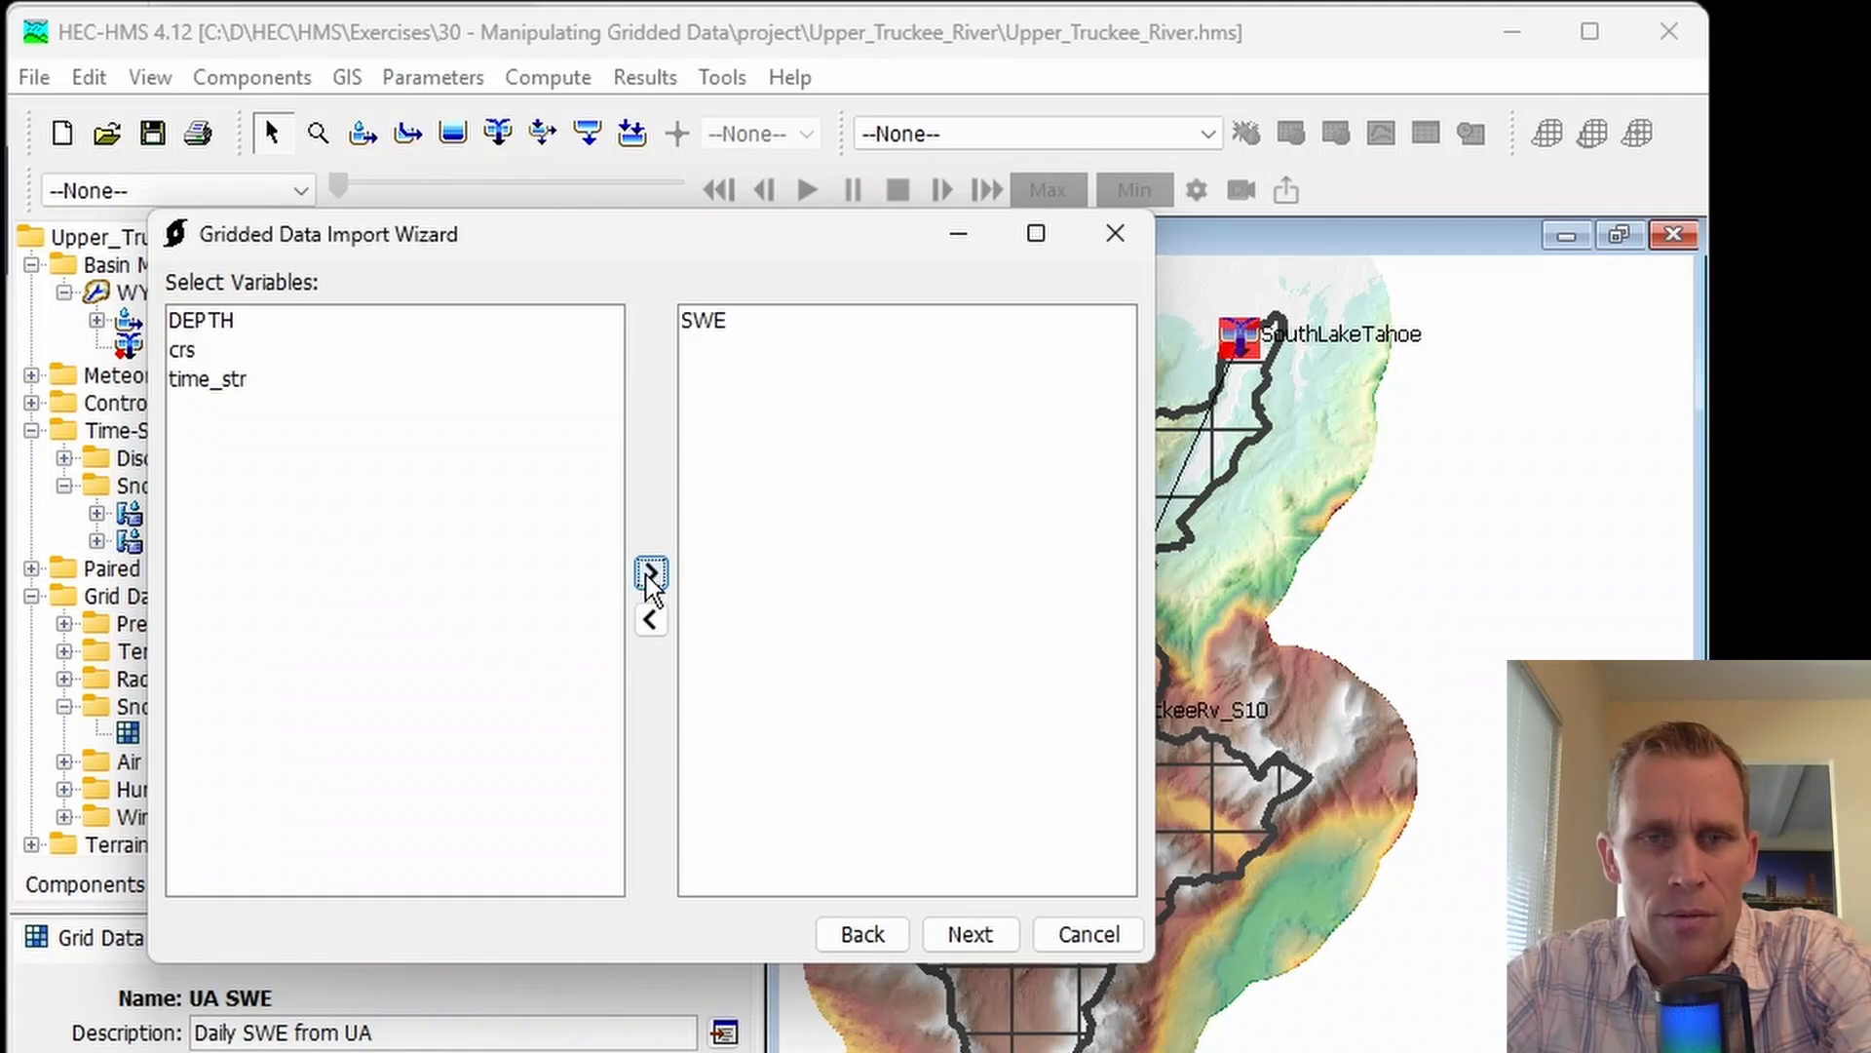
{"action": "left_click", "coordinate": [971, 934]}
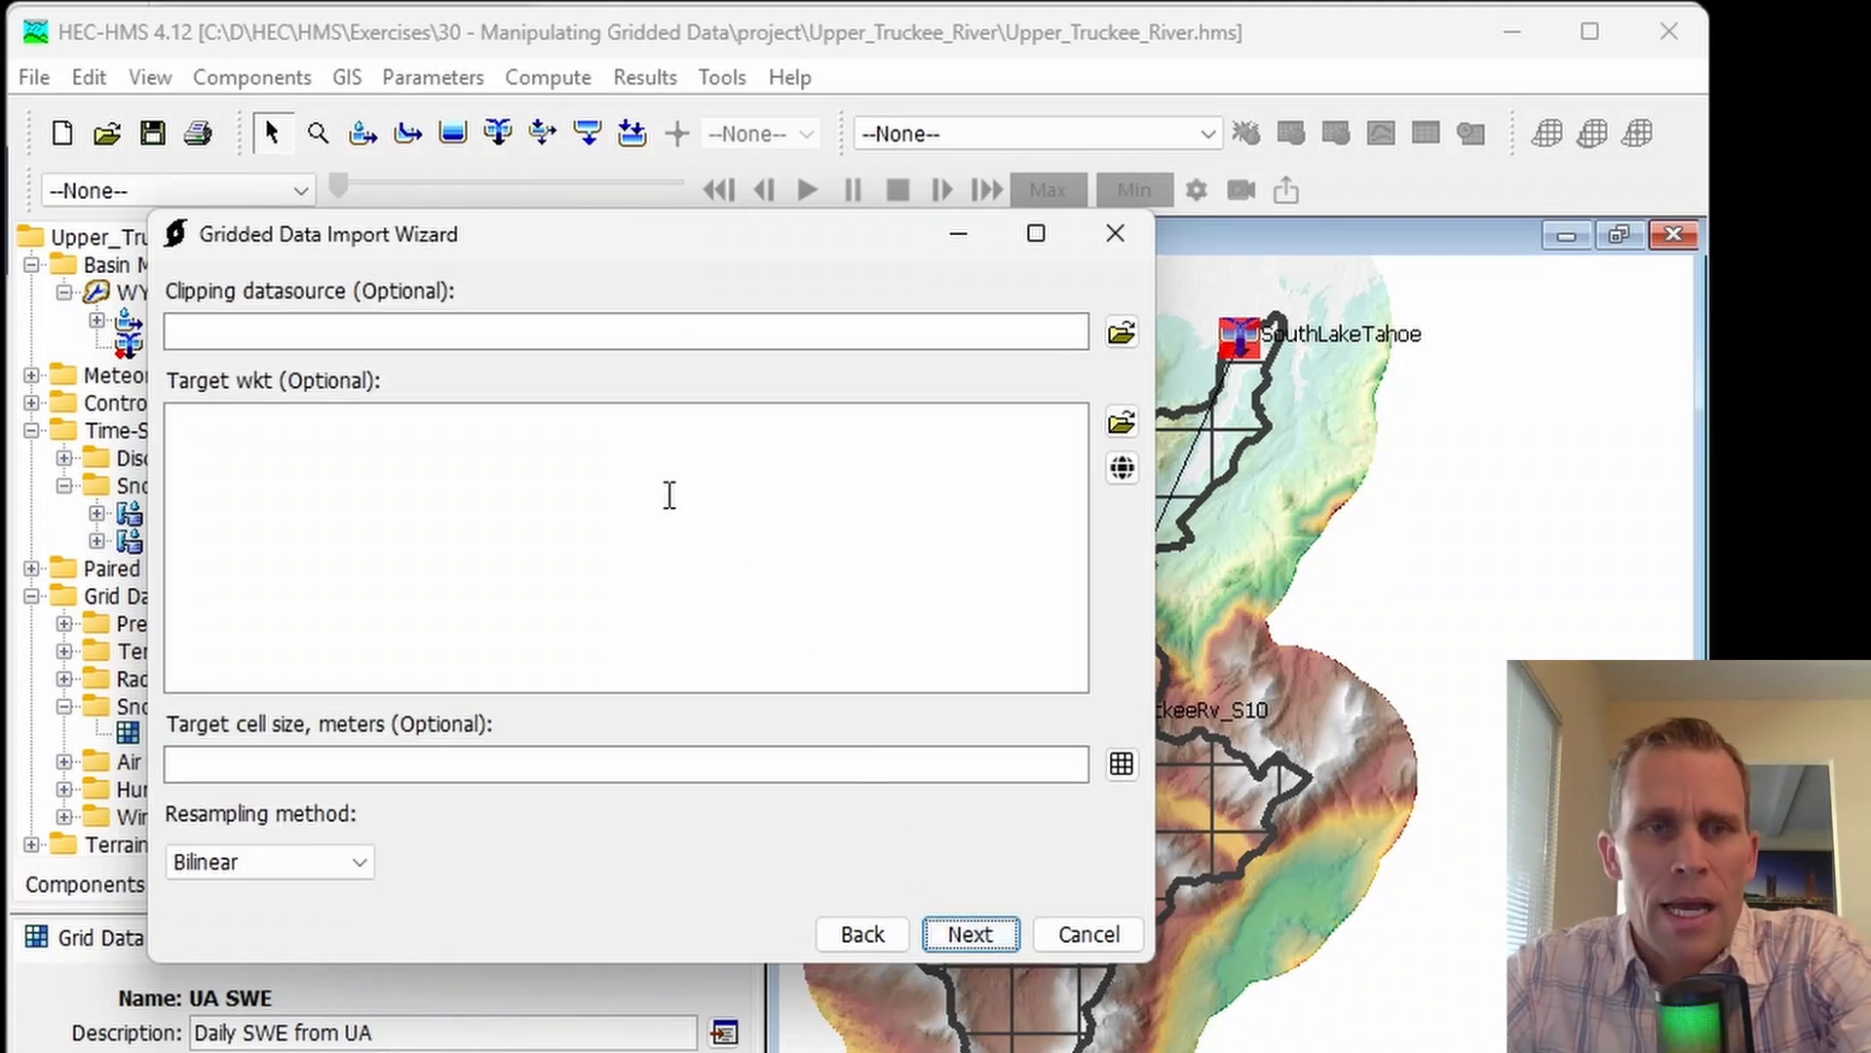
- Set UpperTruckeeBuffered.shp from the project's gis\Truckee_project_extent_buffered folder as the clipping datasource for the import
{"action": "left_click", "coordinate": [558, 333]}
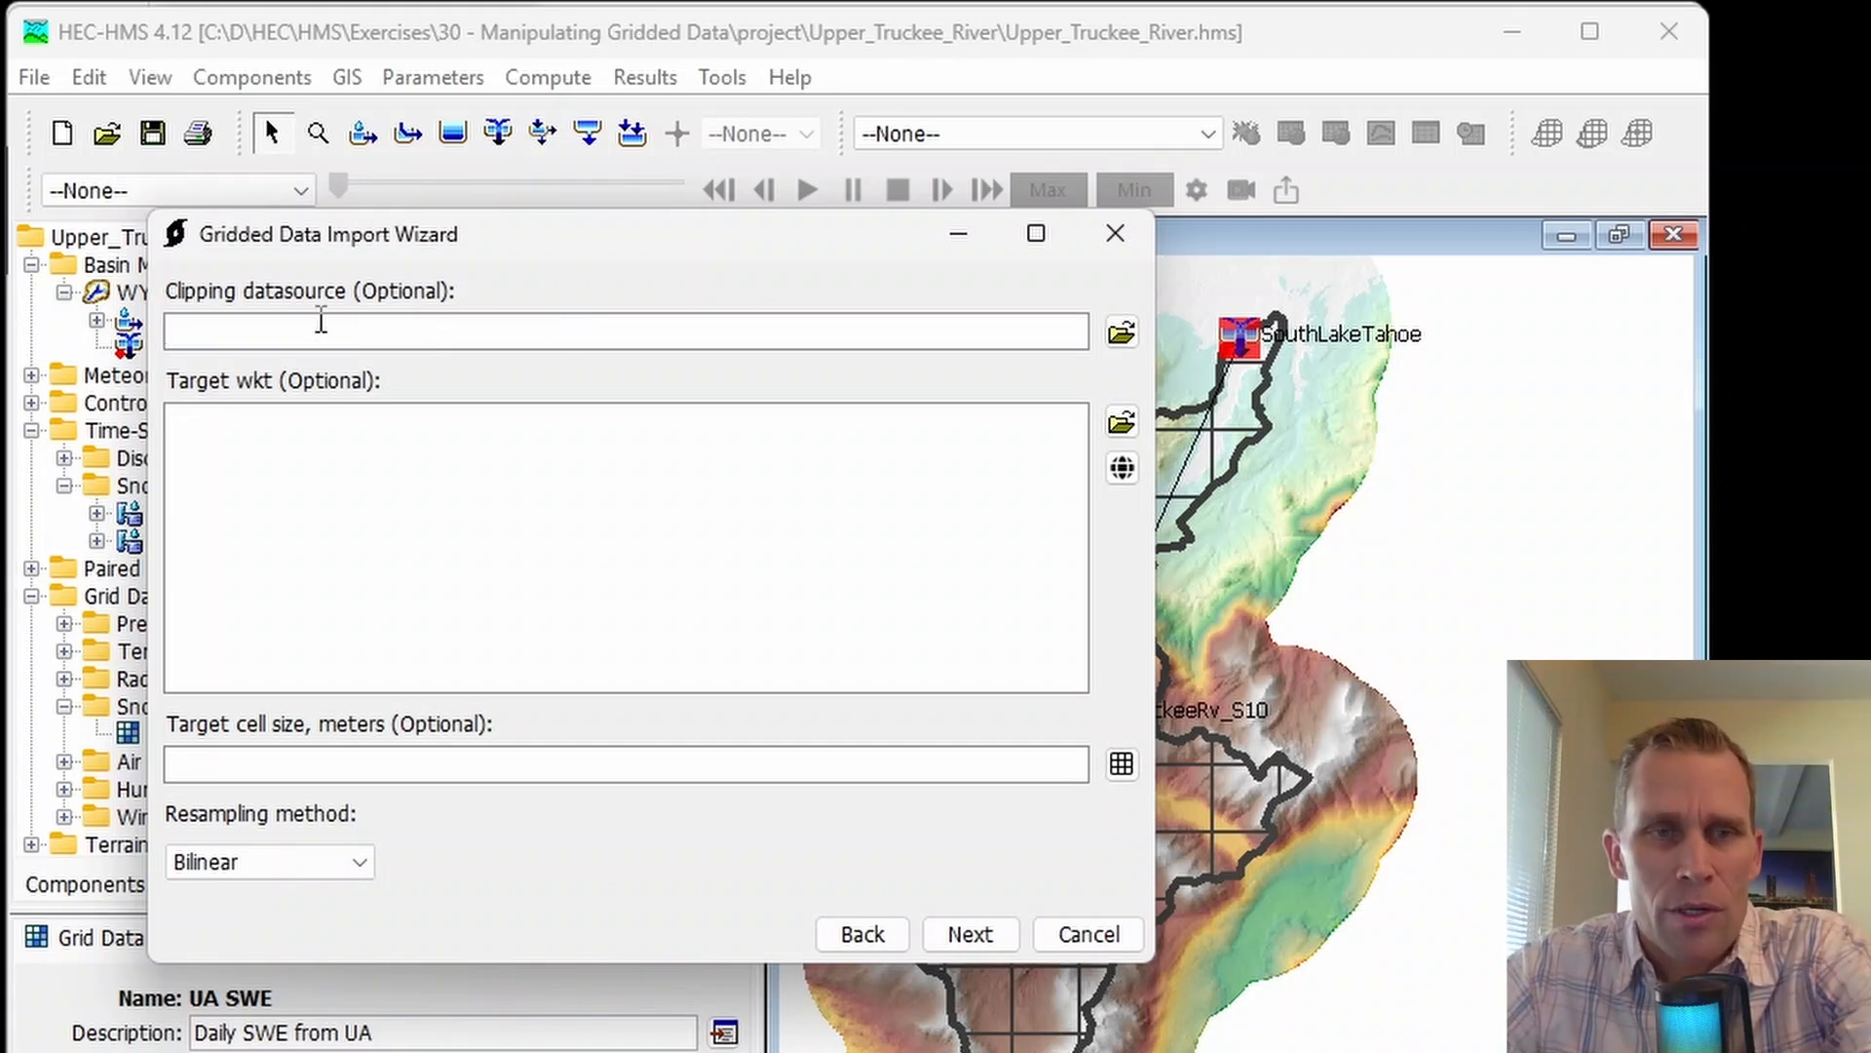
{"action": "left_click", "coordinate": [1124, 335]}
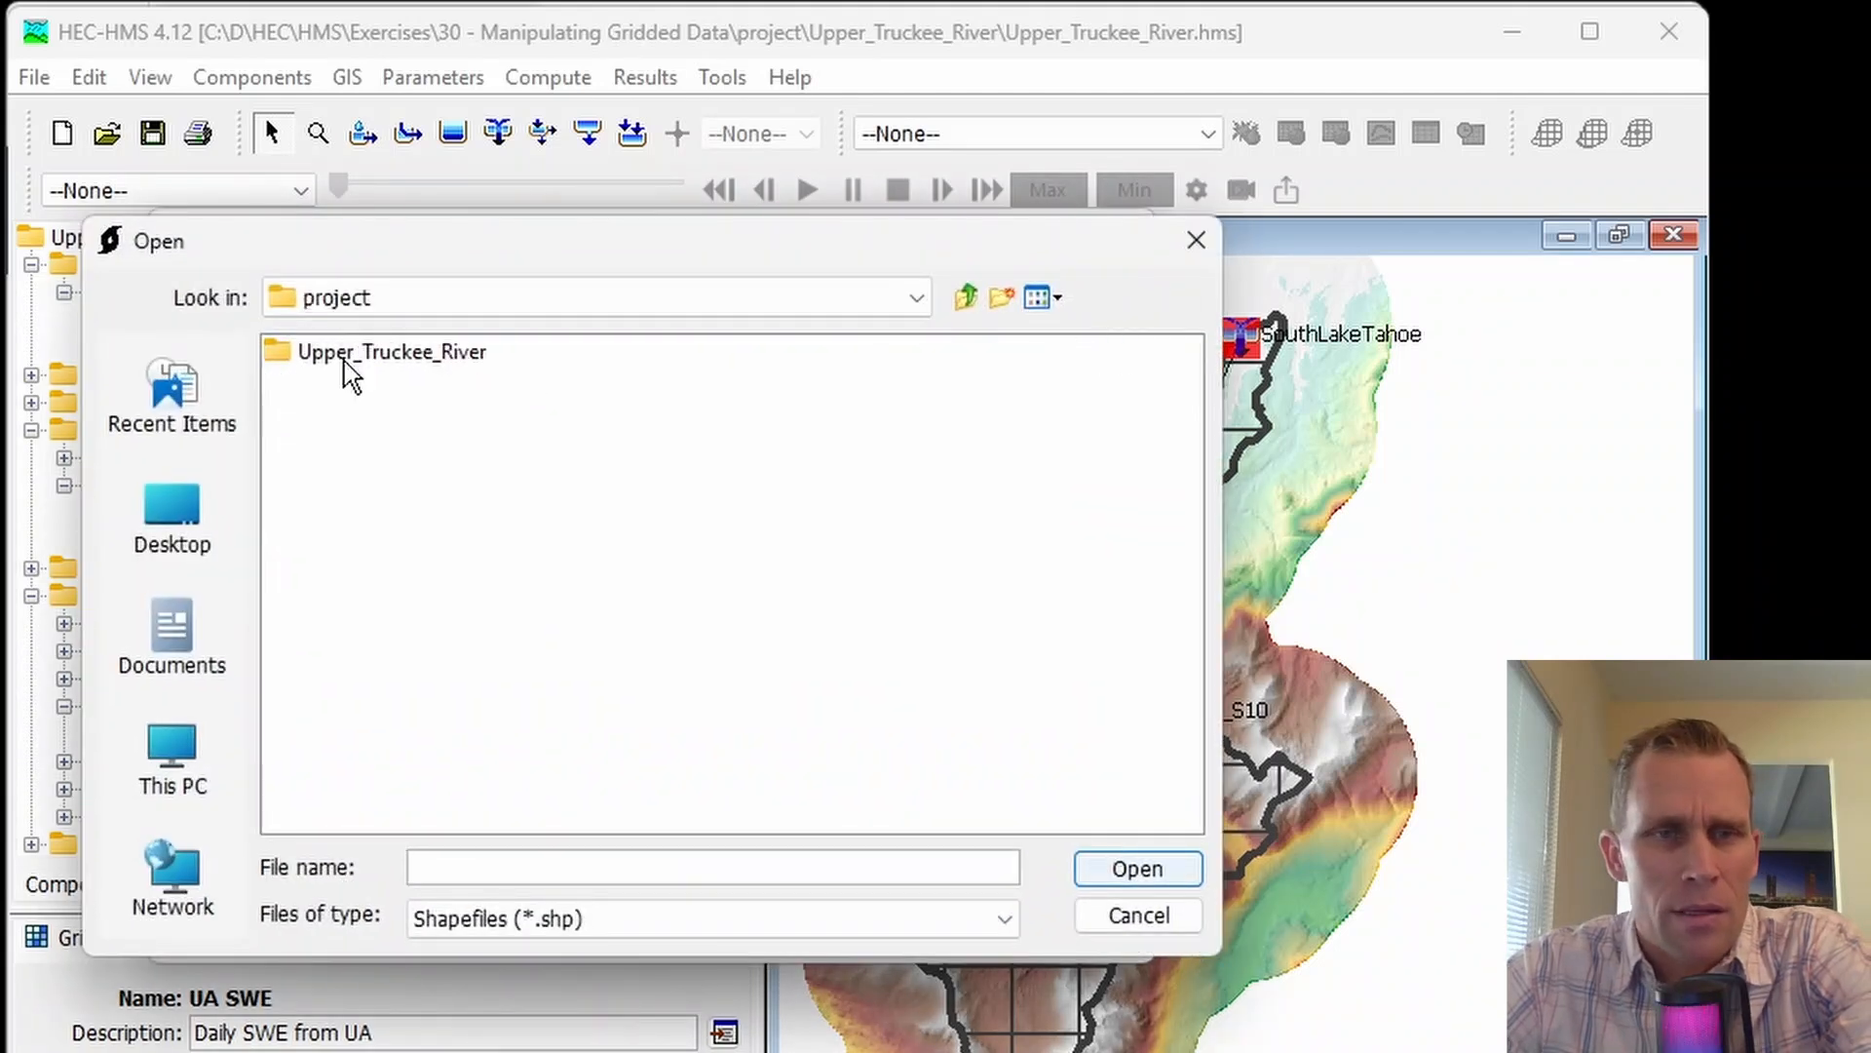
{"action": "double_click", "coordinate": [384, 354]}
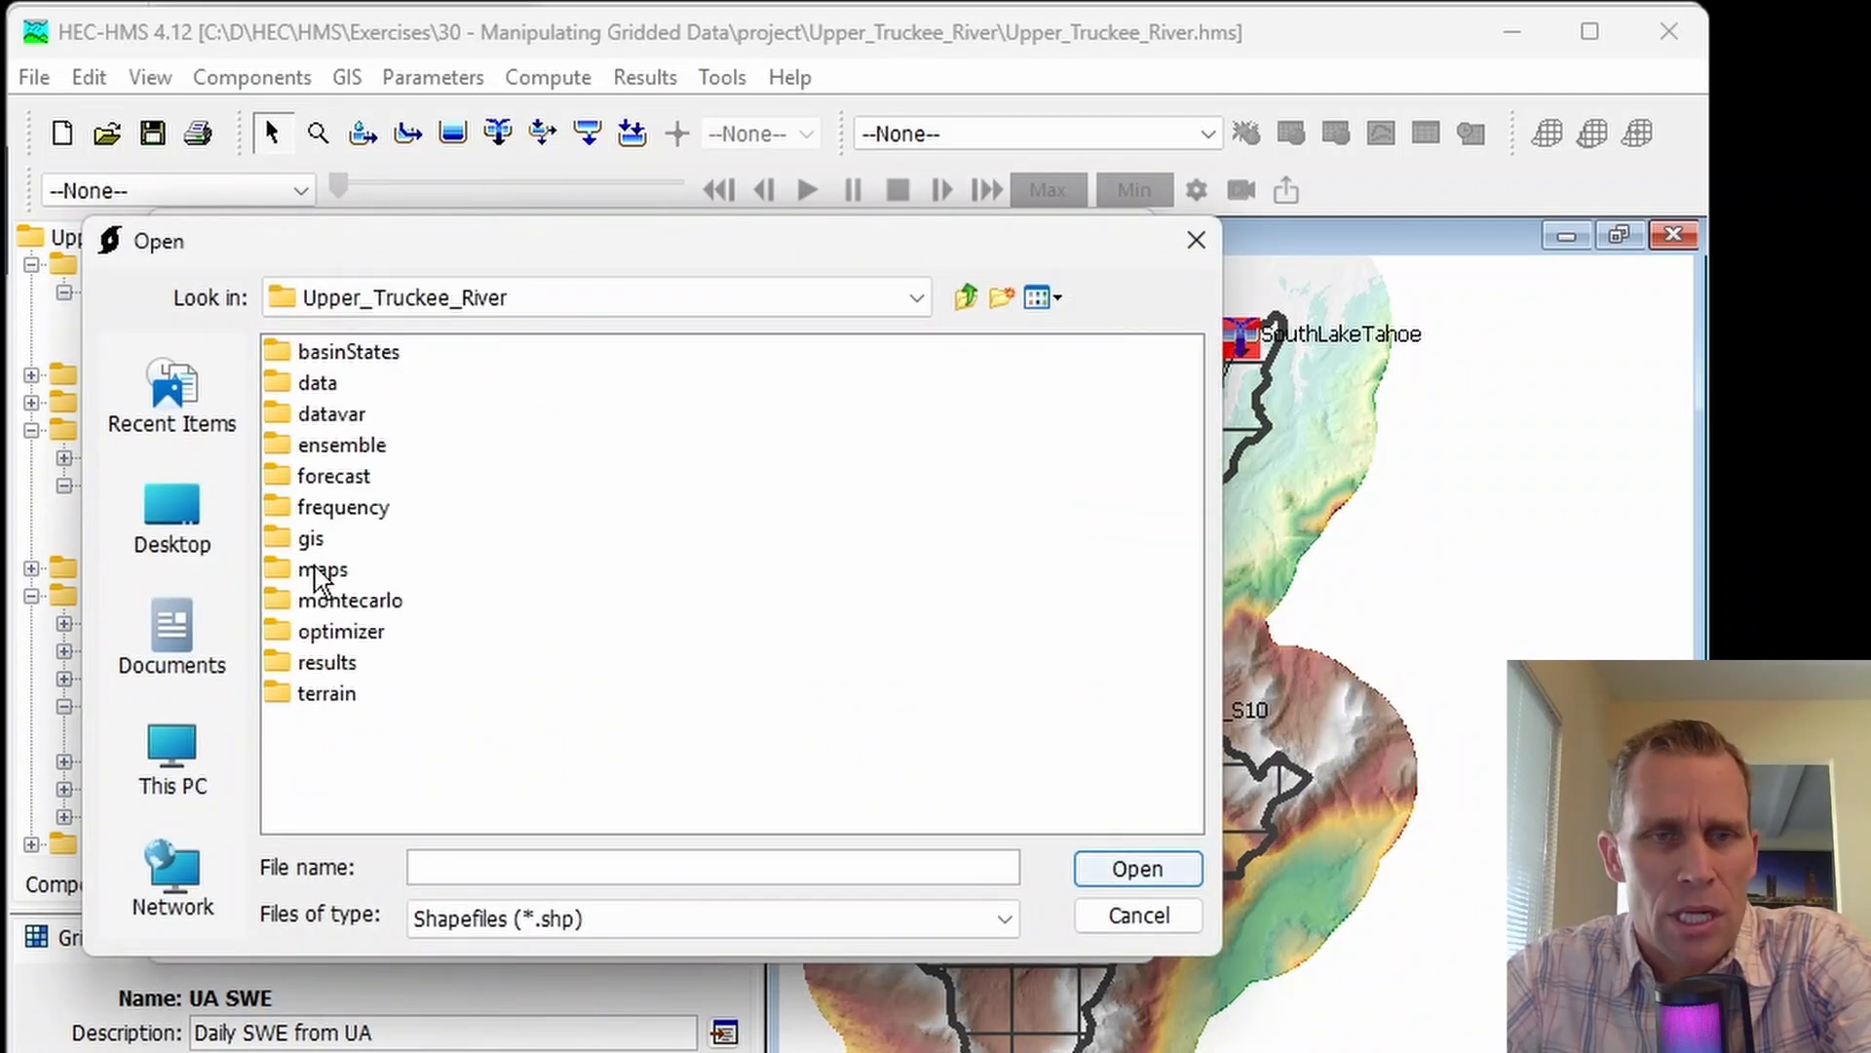
{"action": "double_click", "coordinate": [314, 542]}
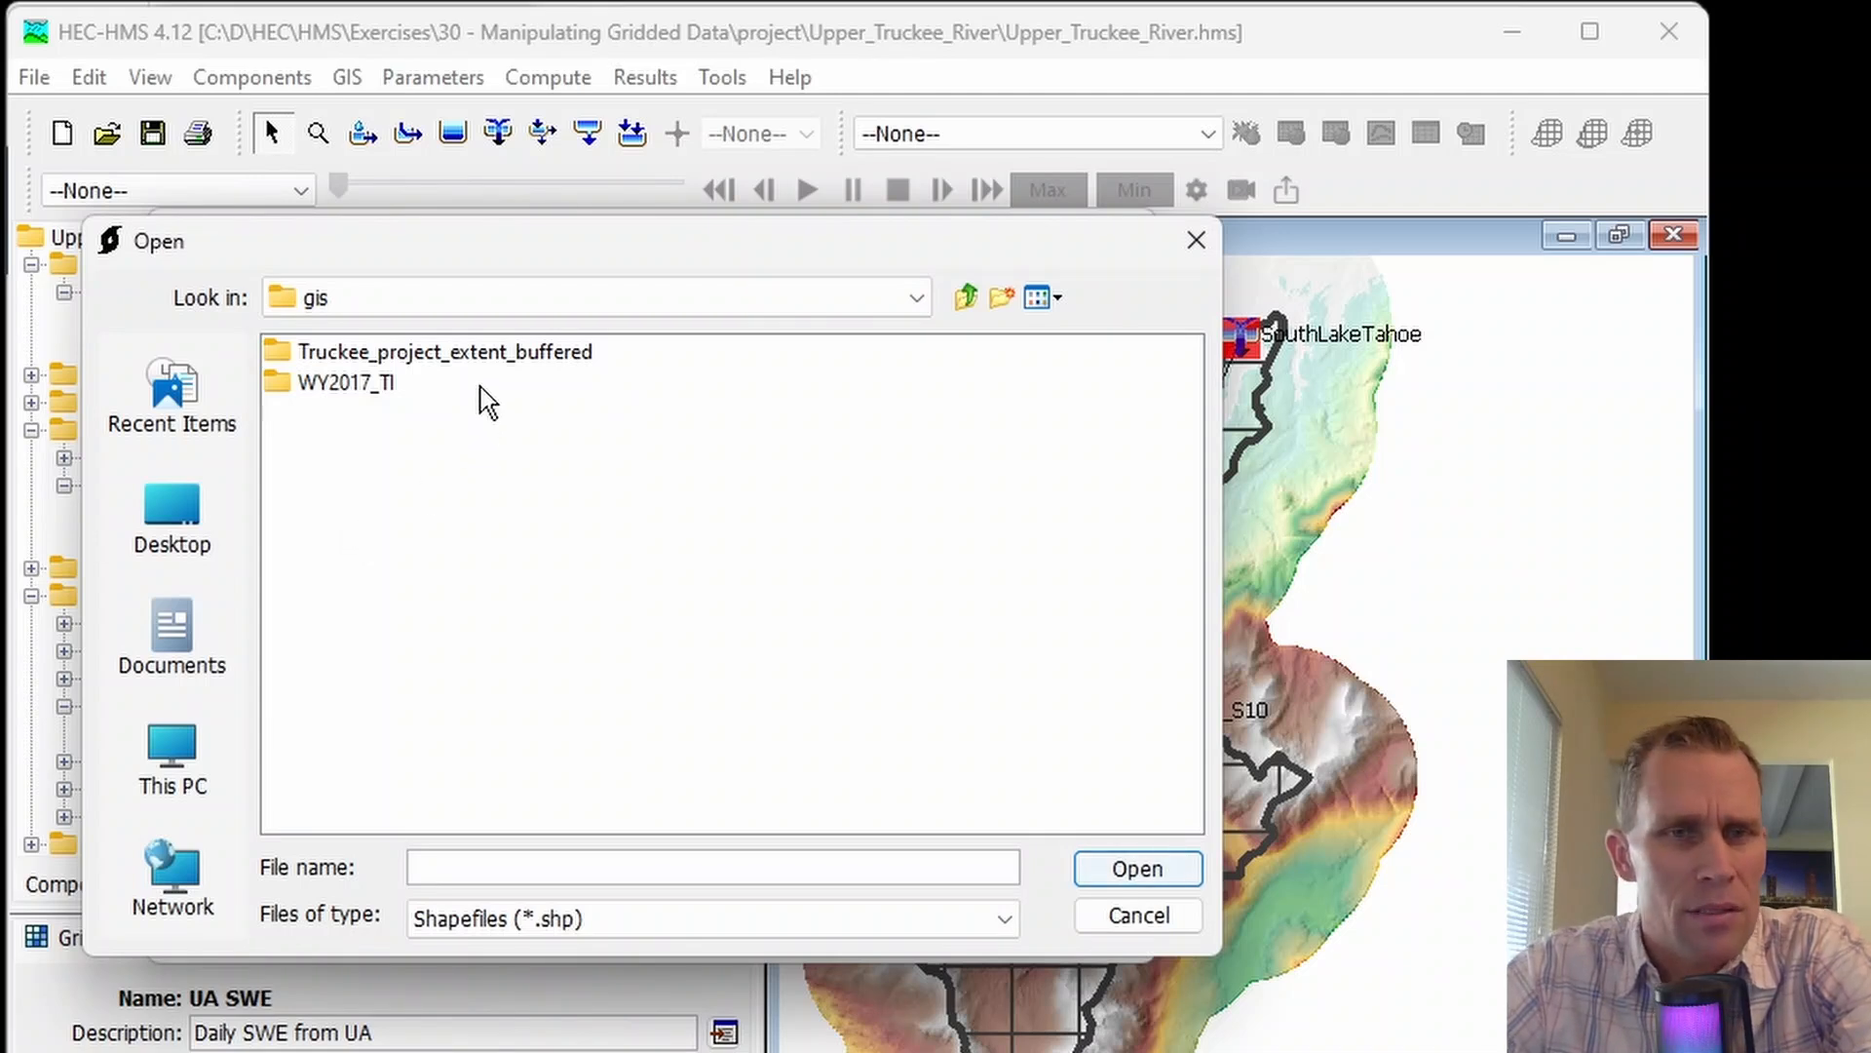
{"action": "double_click", "coordinate": [468, 352]}
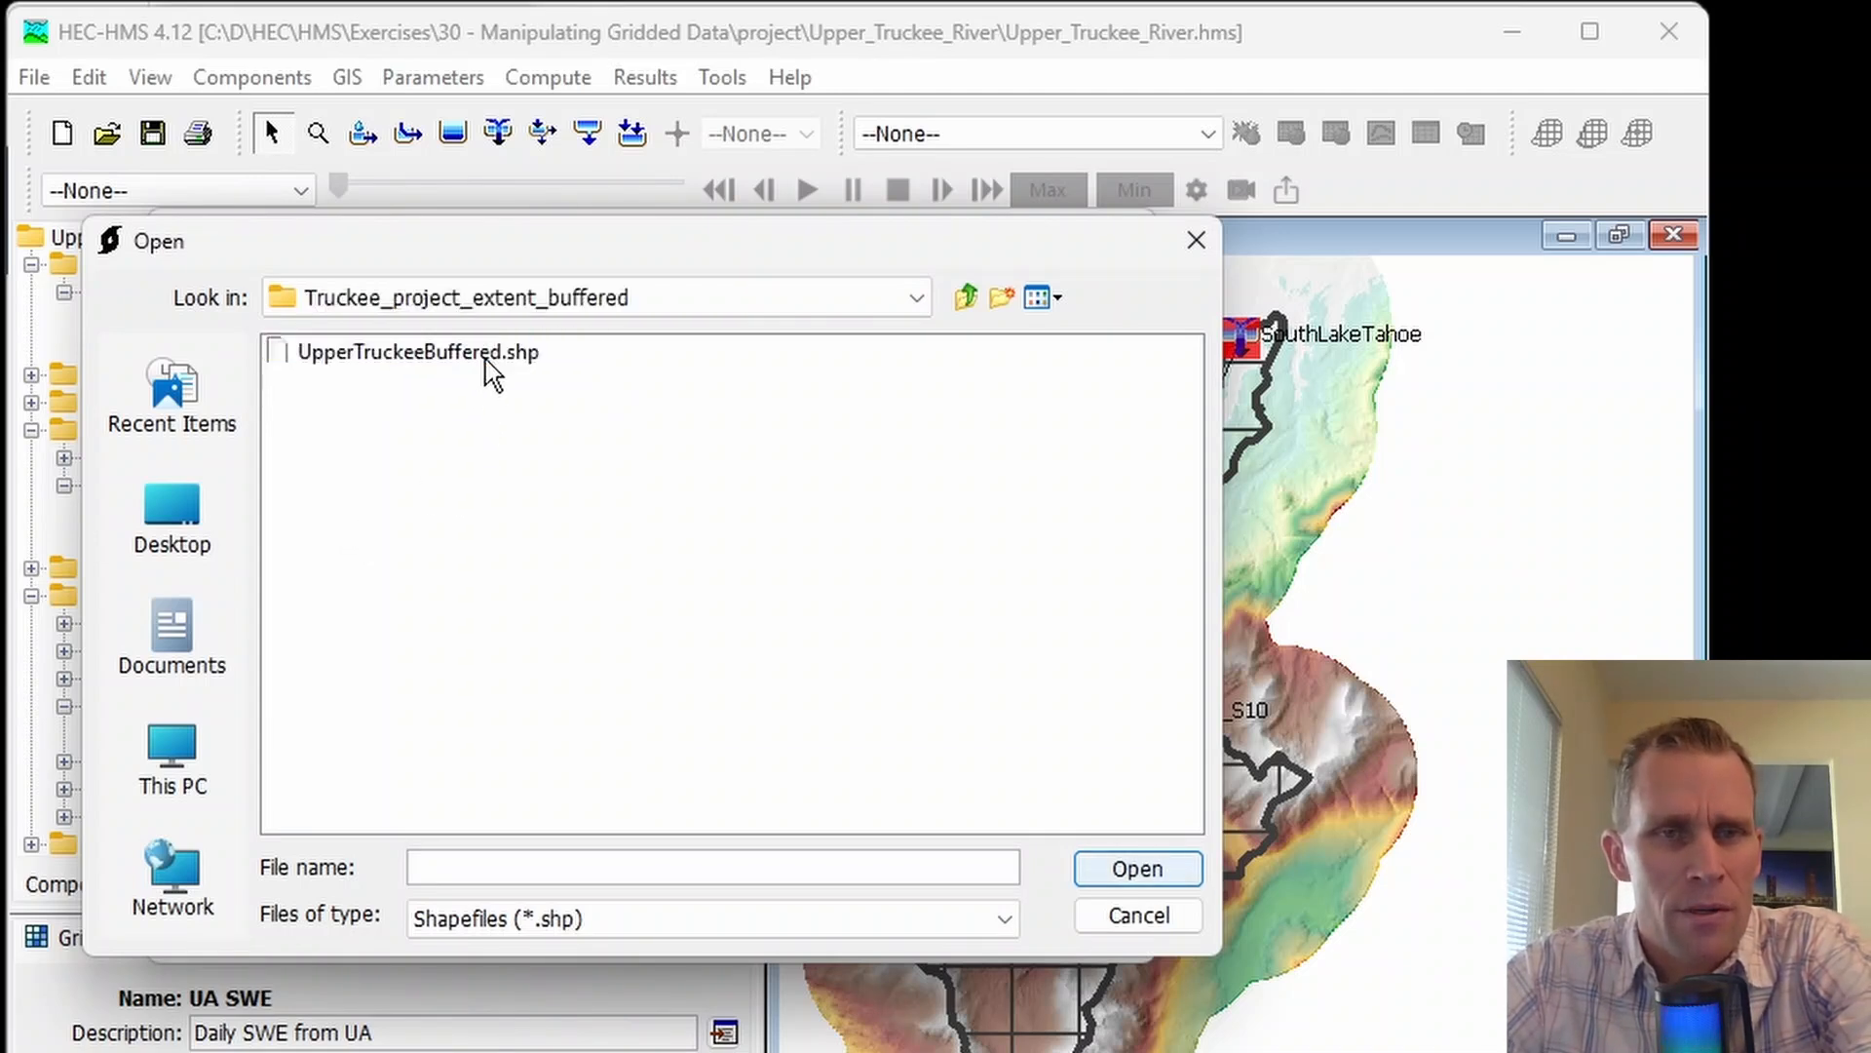
{"action": "left_click", "coordinate": [482, 361]}
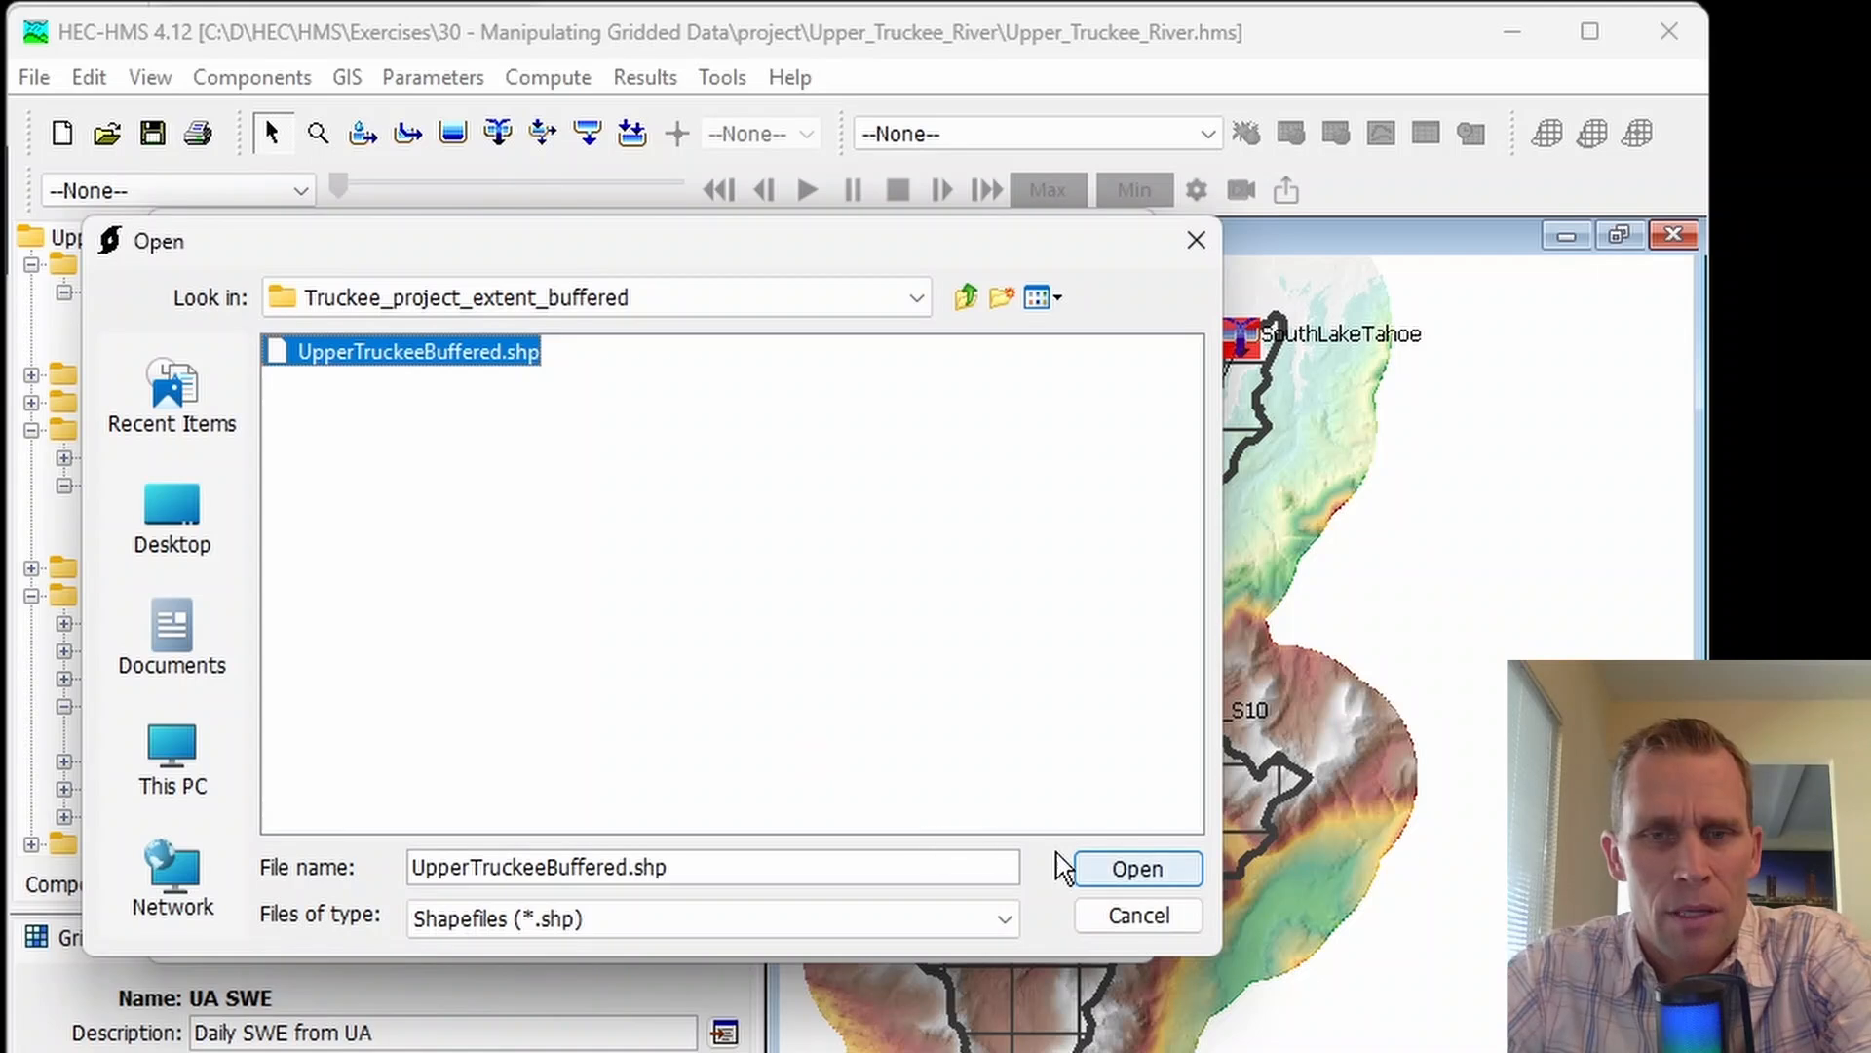
{"action": "left_click", "coordinate": [1102, 882]}
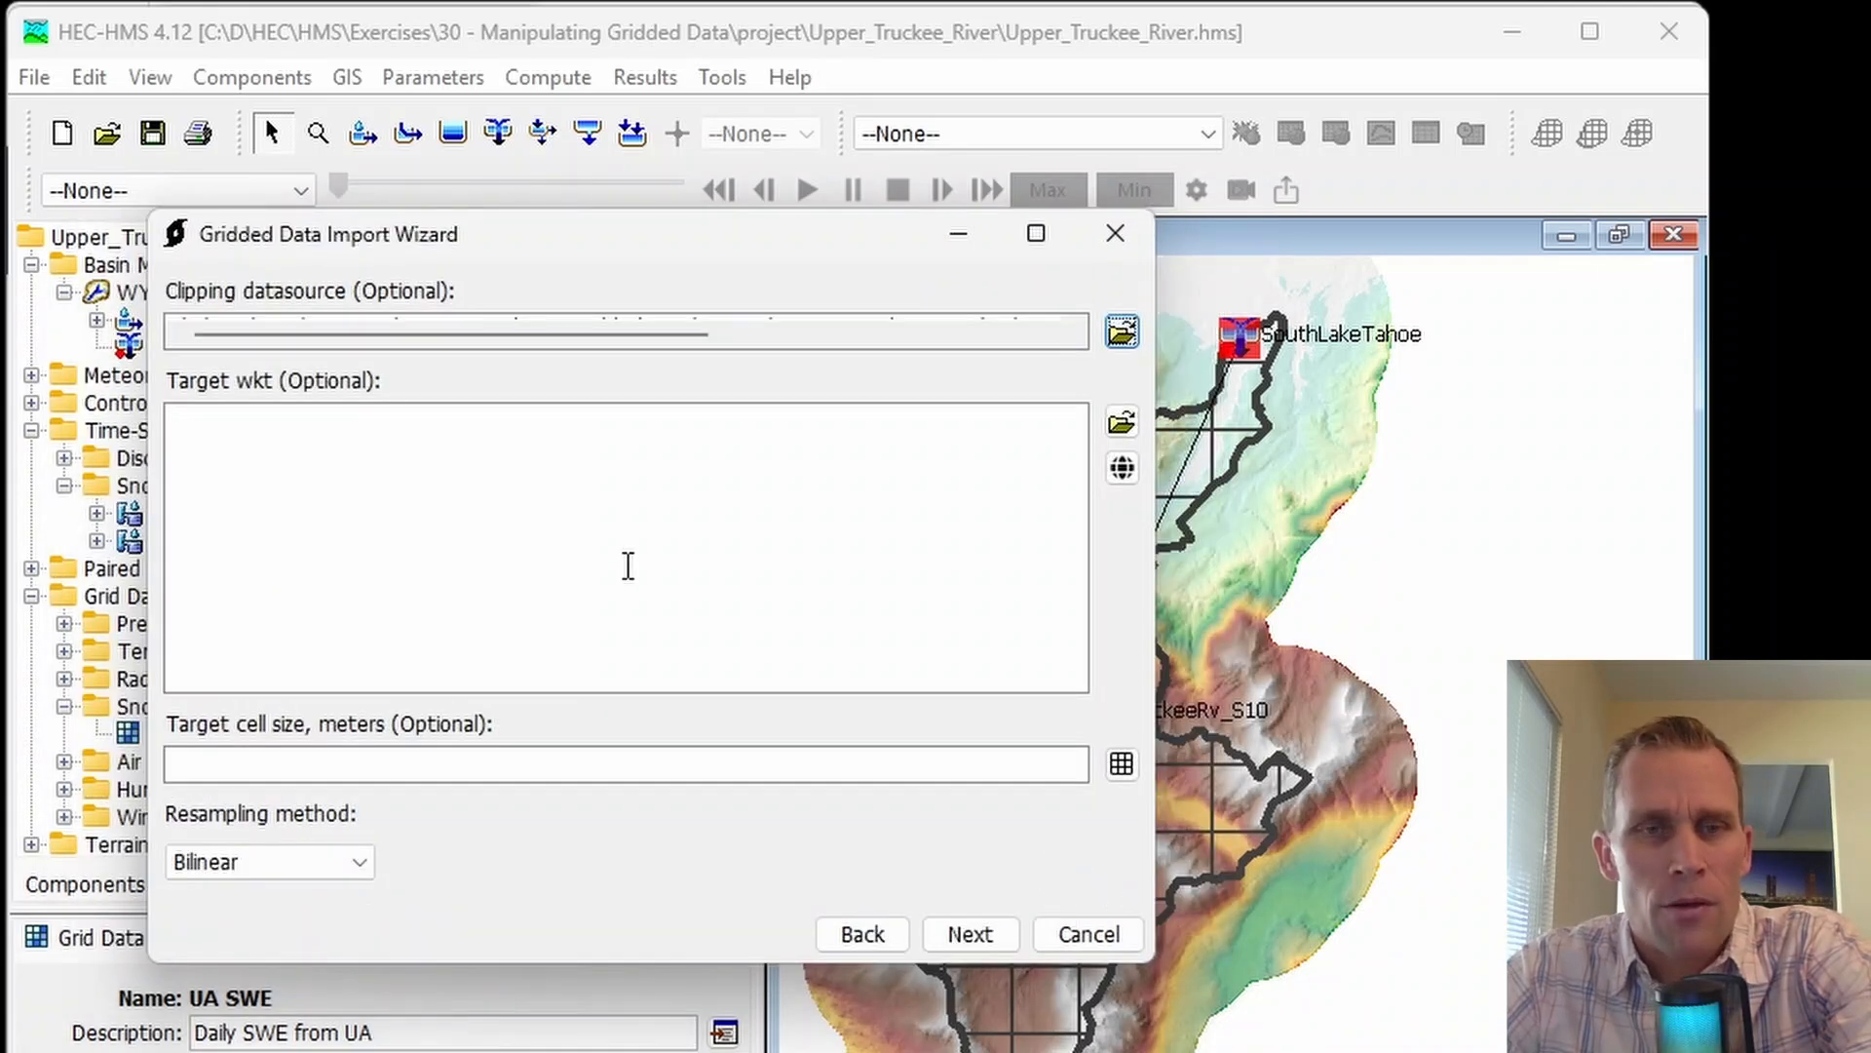
- Set the target projection to SHG and the target cell size to 2000 meters, and continue to the destination settings
{"action": "left_click", "coordinate": [1122, 468]}
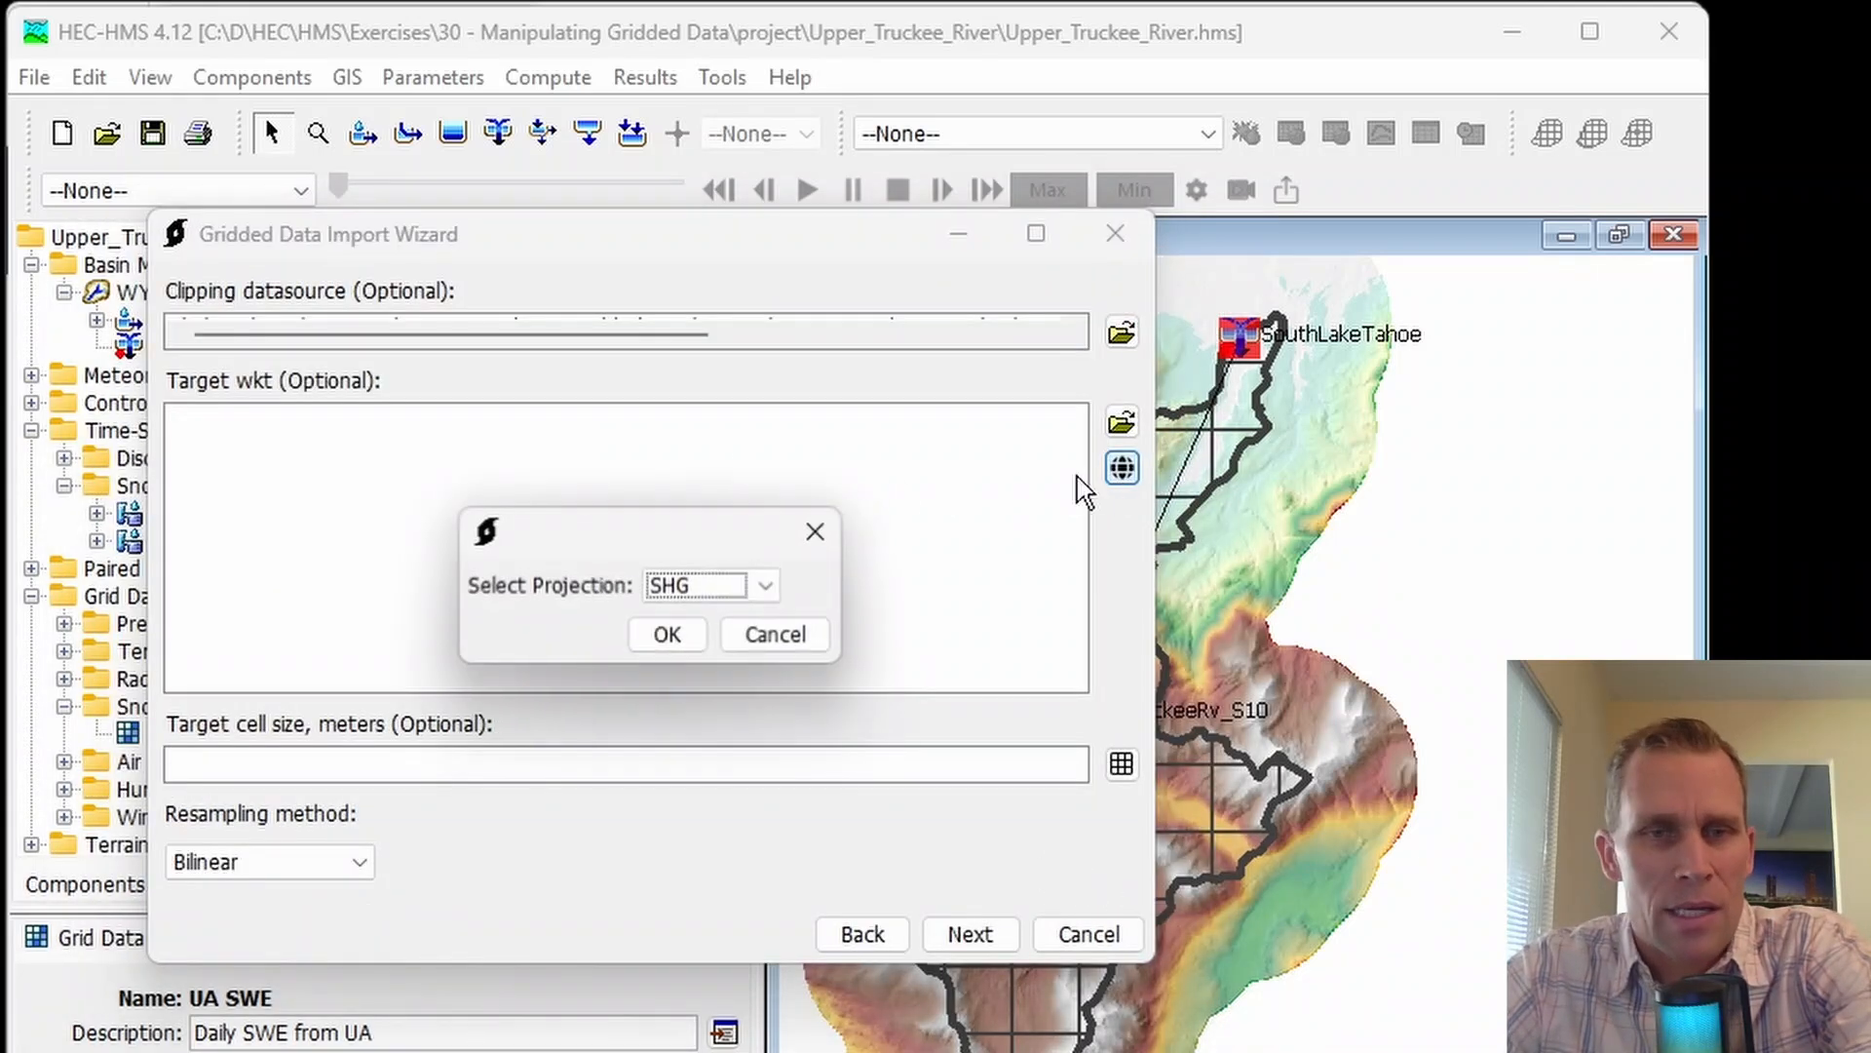
{"action": "left_click", "coordinate": [670, 638]}
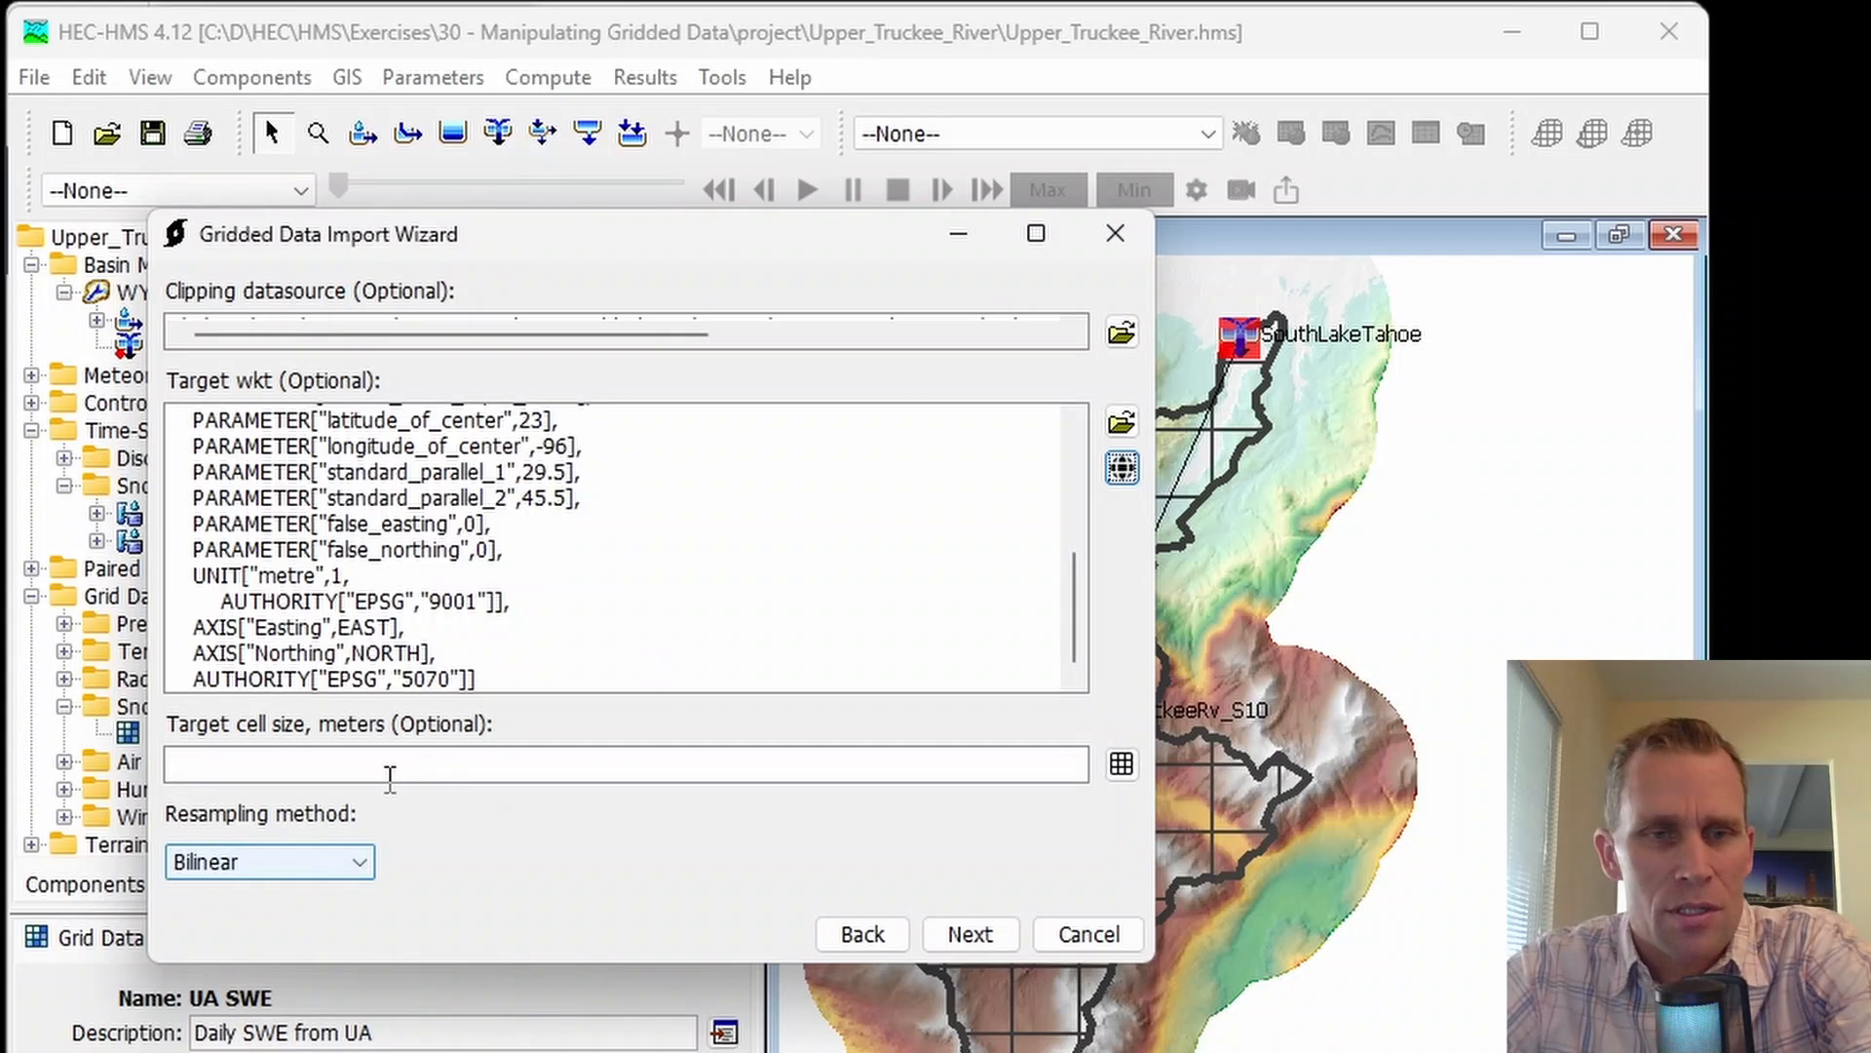
{"action": "left_click", "coordinate": [391, 770]}
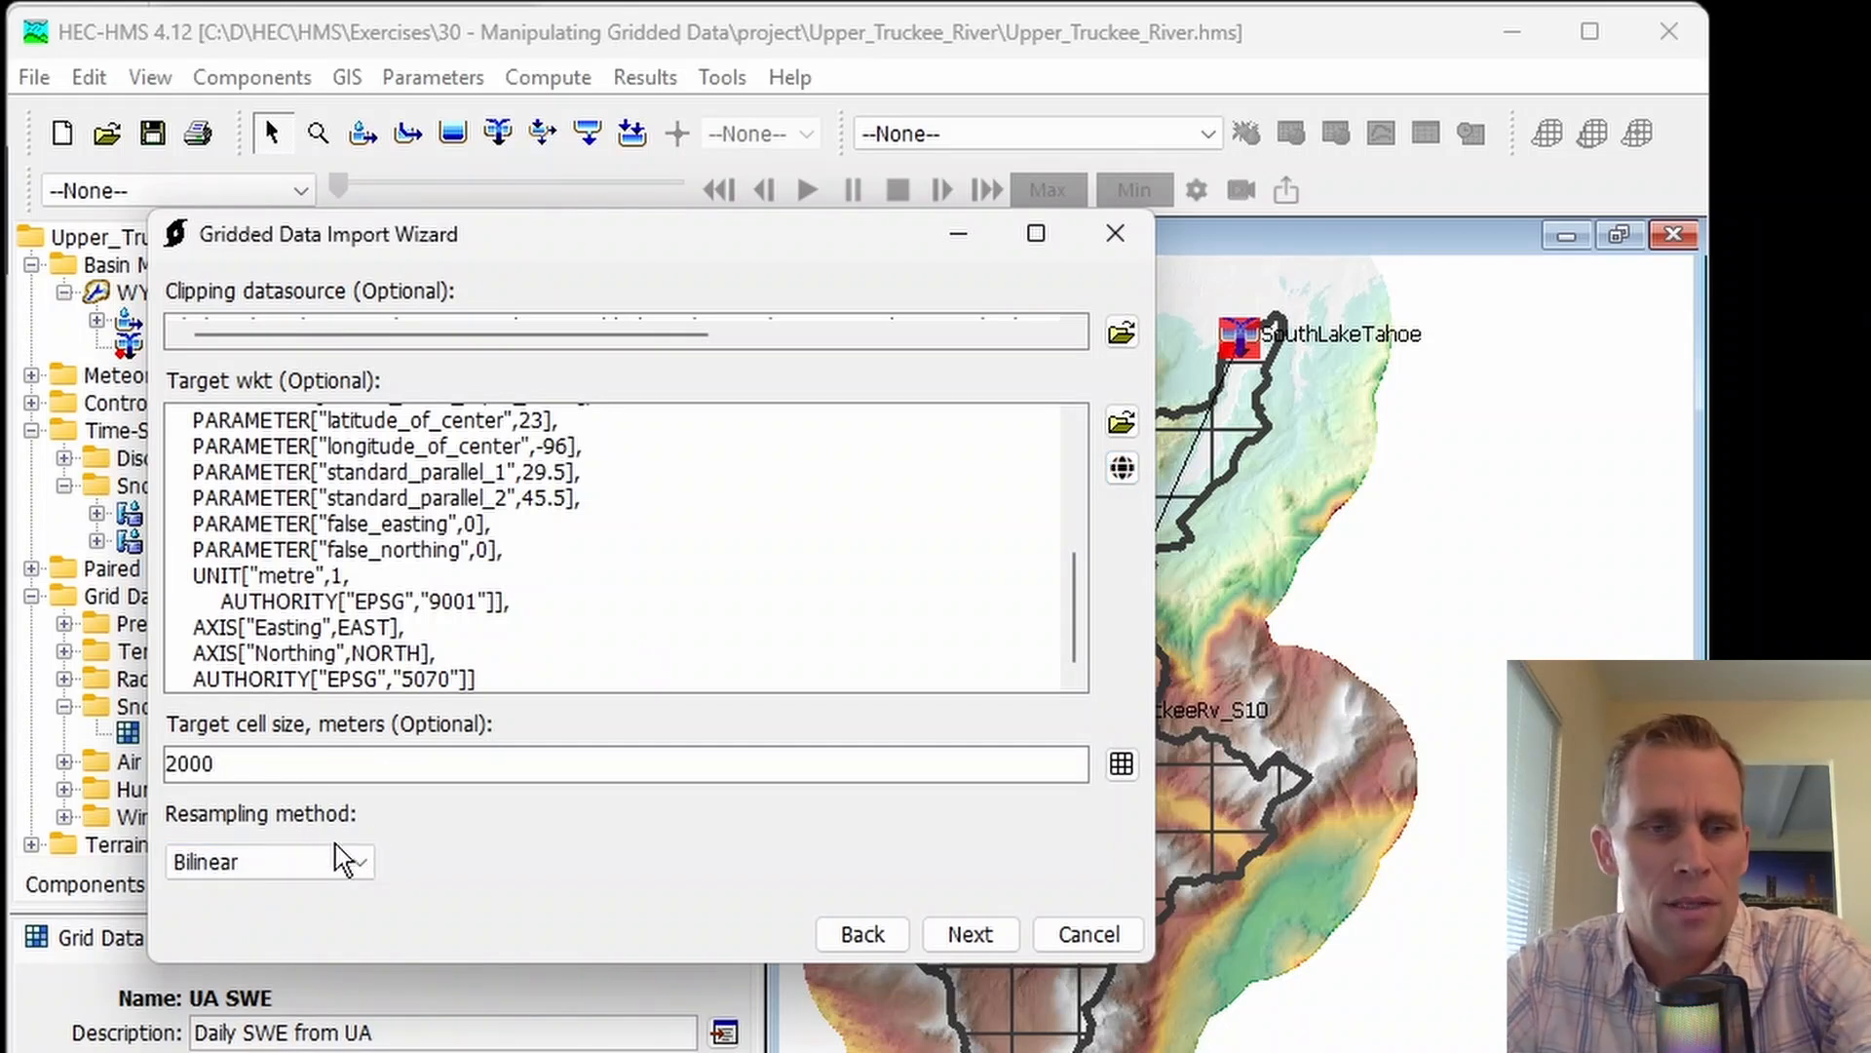
{"action": "left_click", "coordinate": [969, 936]}
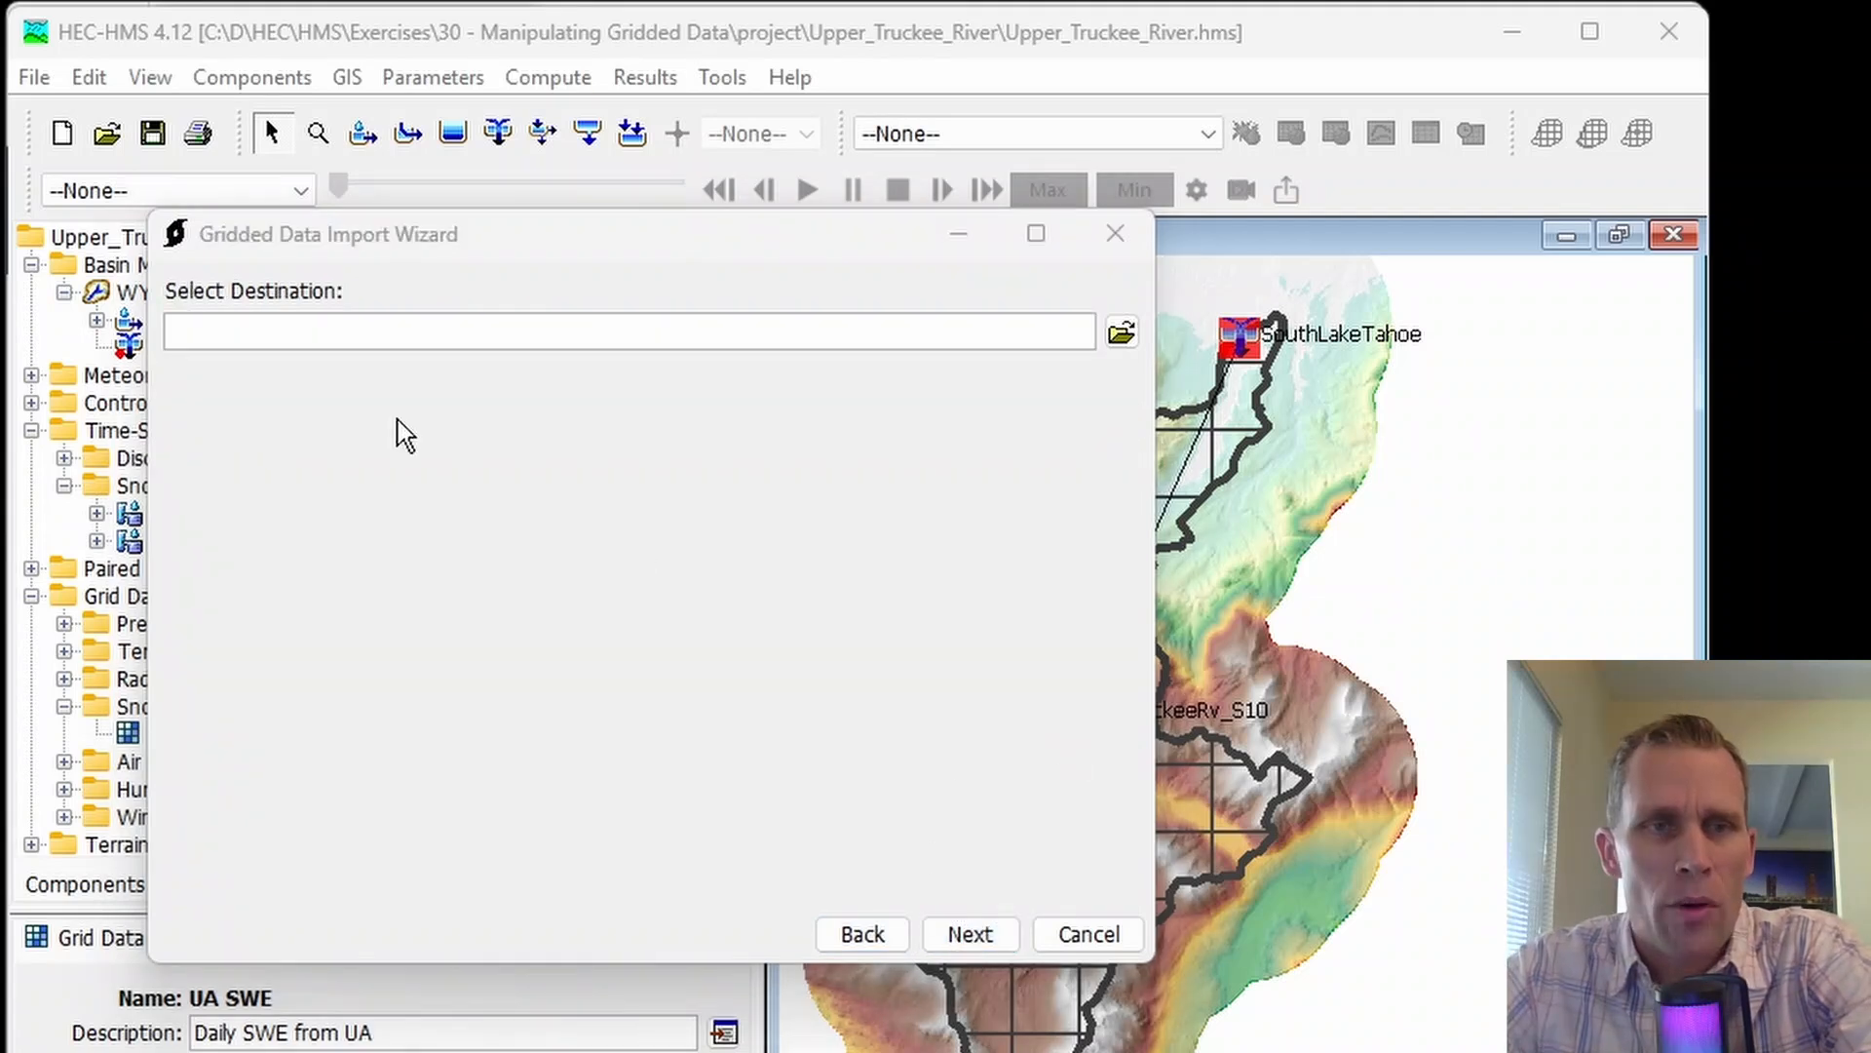
- Set the import destination to a new file UA_SWE.dss in the Upper_Truckee_River project's data folder
{"action": "left_click", "coordinate": [1122, 334]}
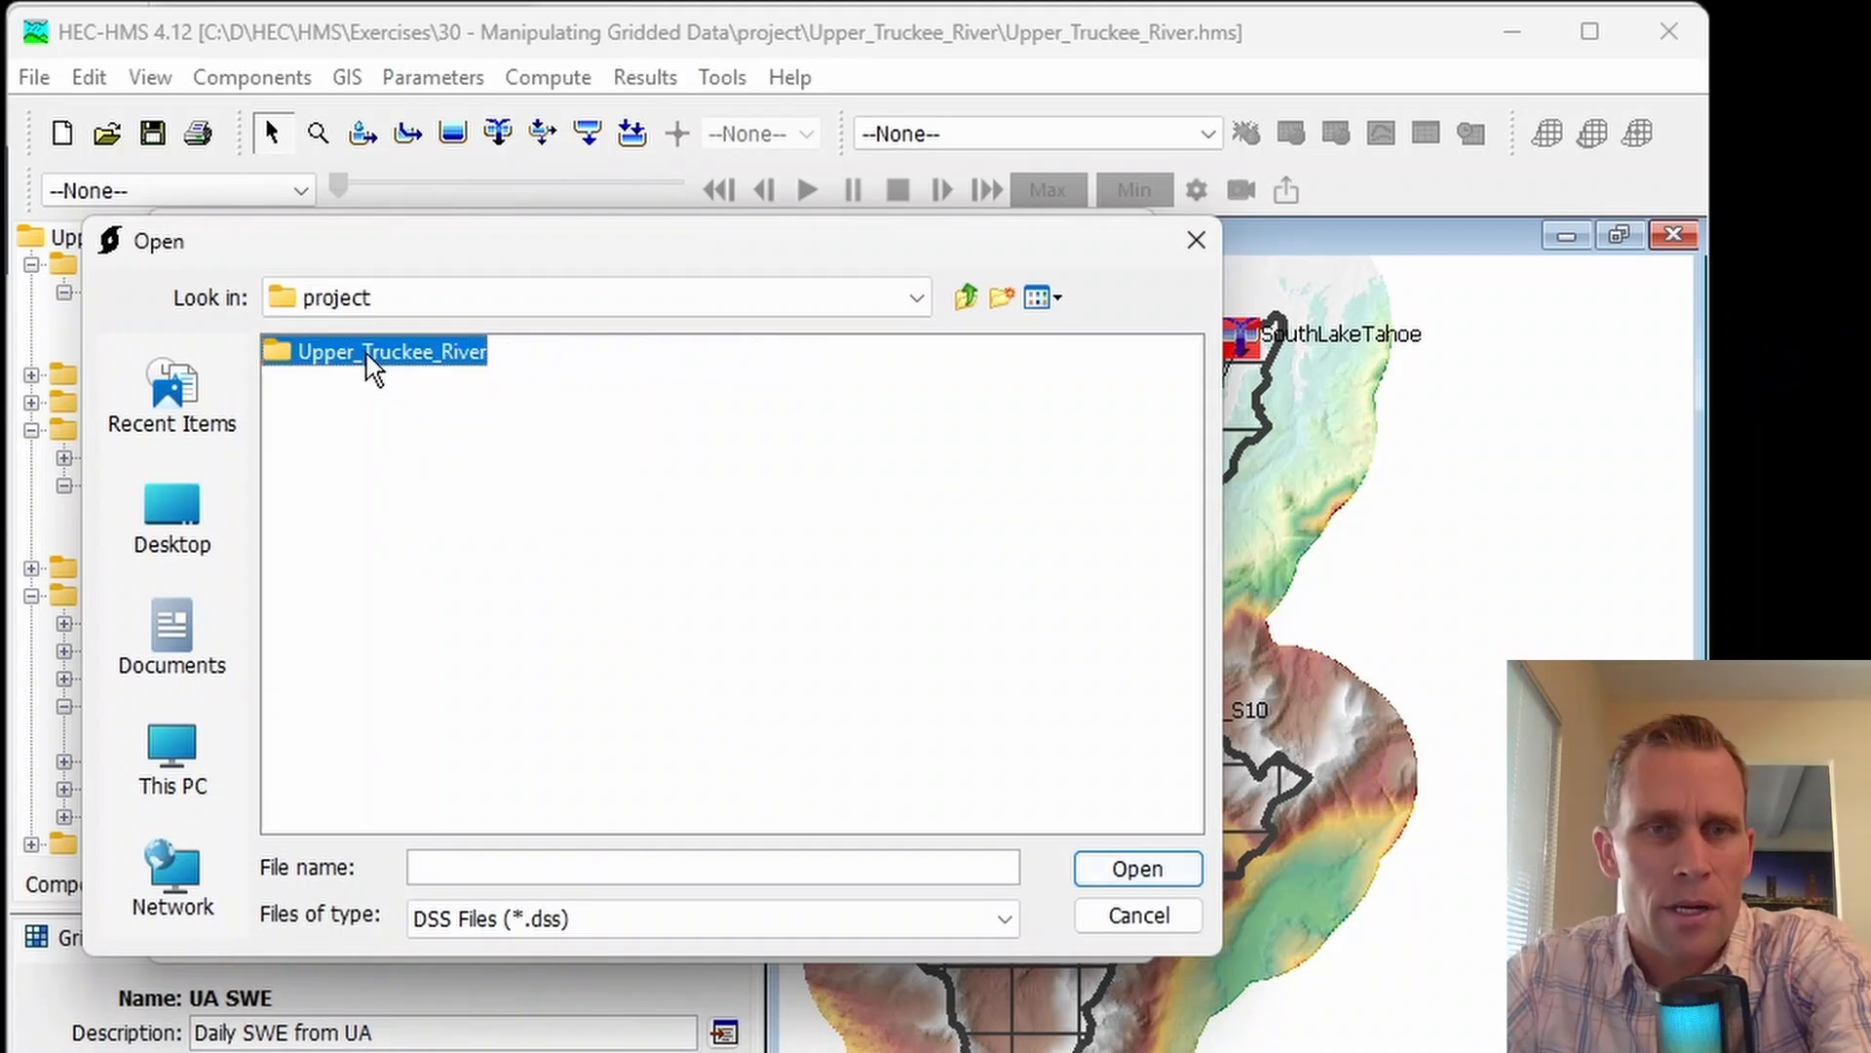
{"action": "double_click", "coordinate": [368, 356]}
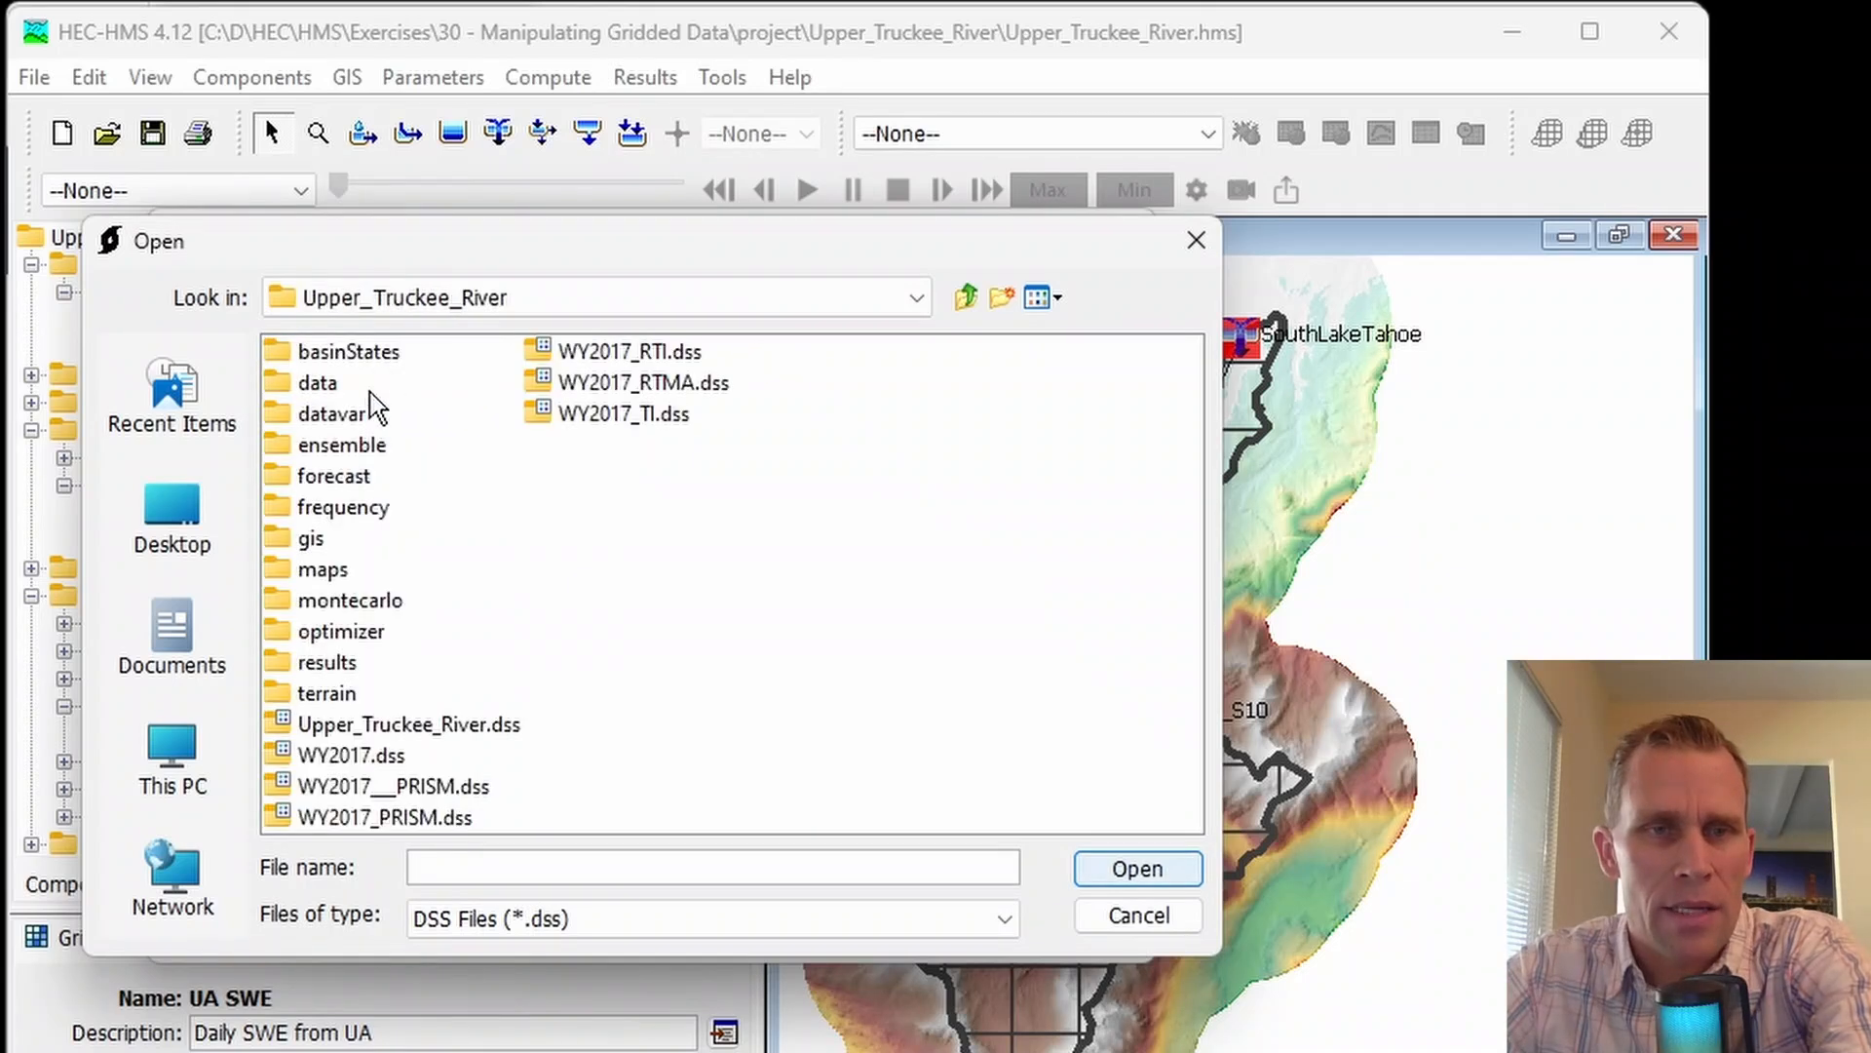
{"action": "double_click", "coordinate": [322, 383]}
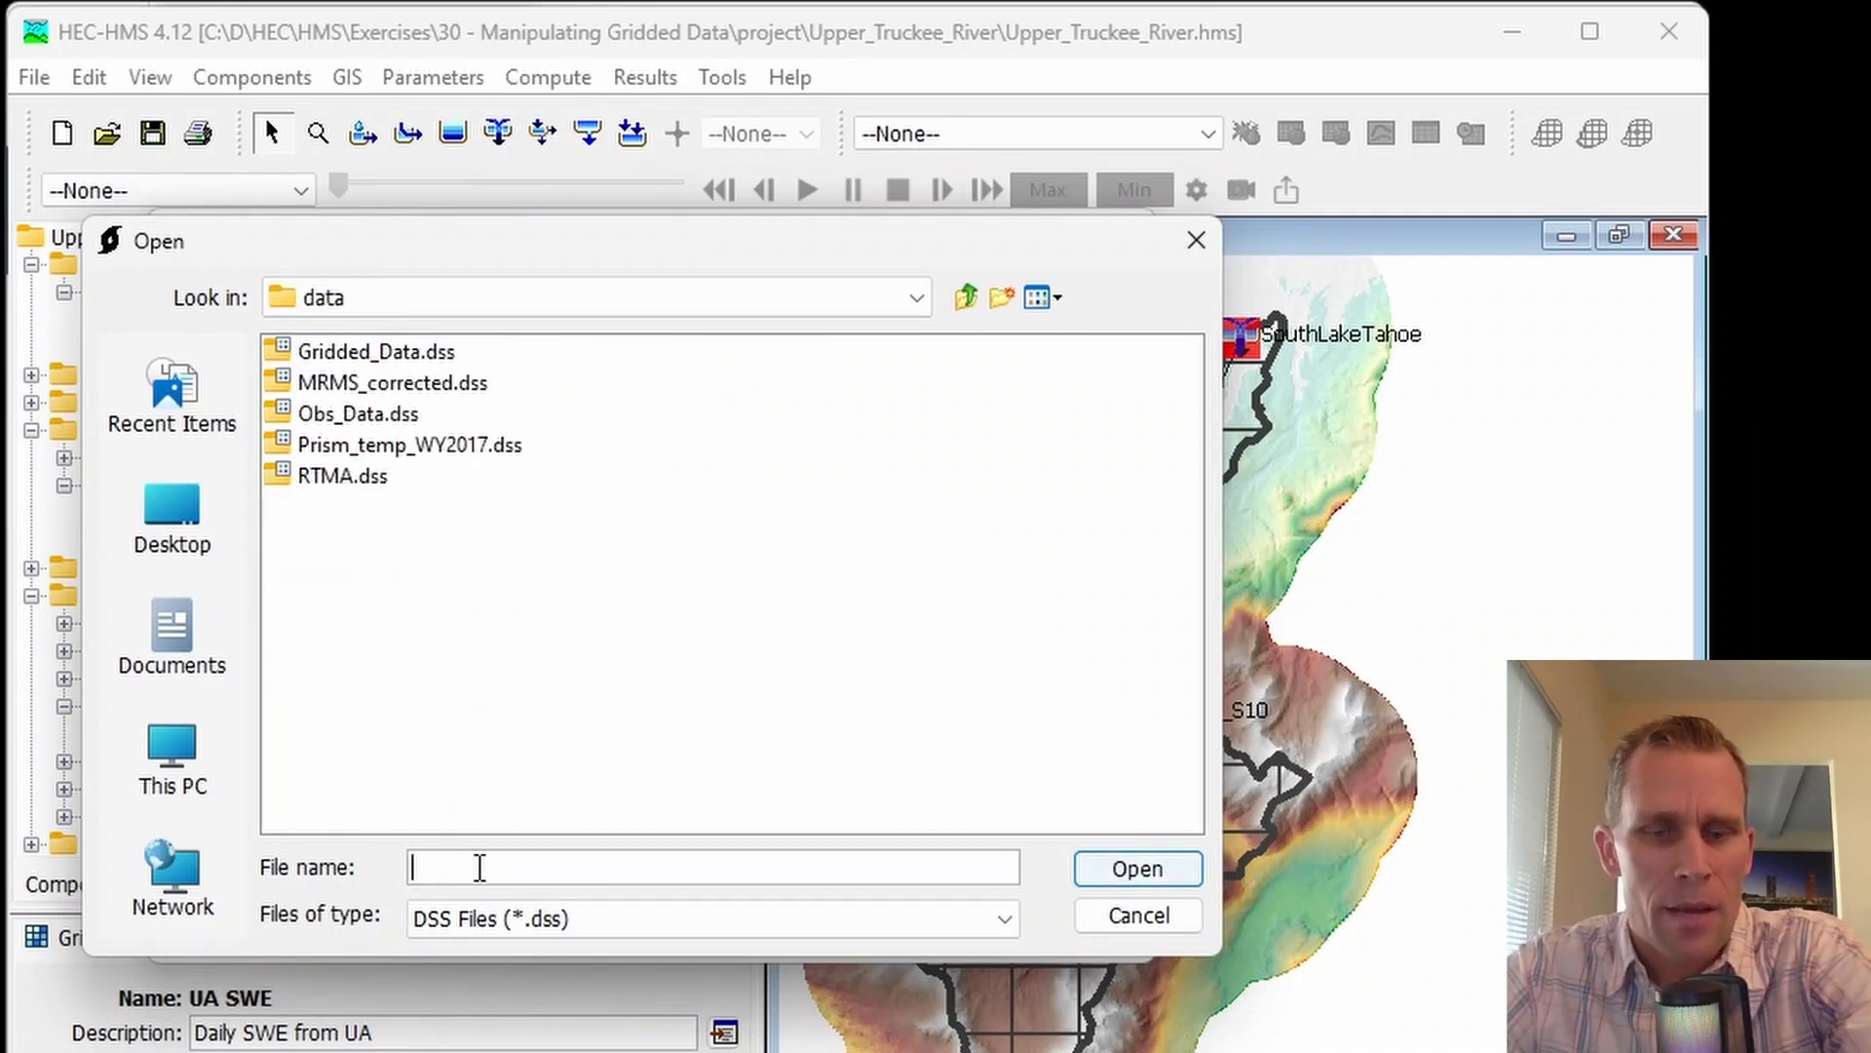
{"action": "type", "text": "UA_SWE.dss"}
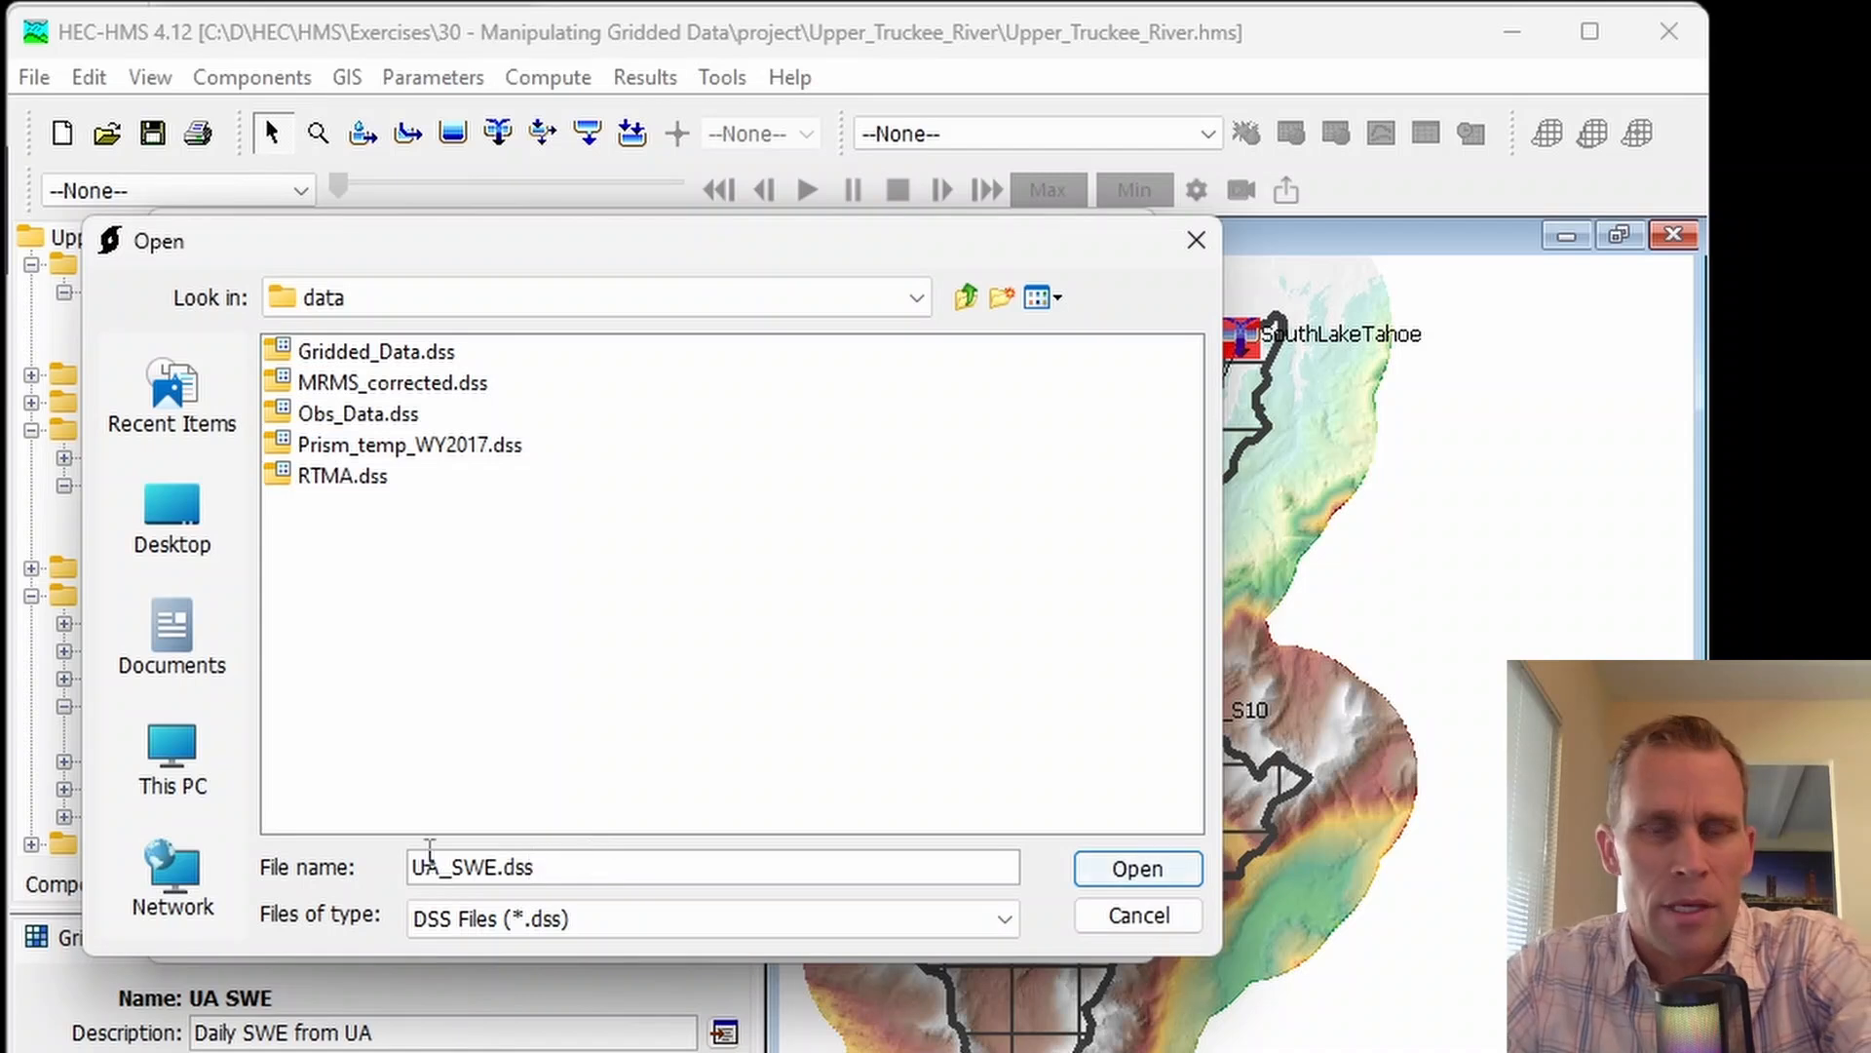
{"action": "left_click", "coordinate": [1134, 882]}
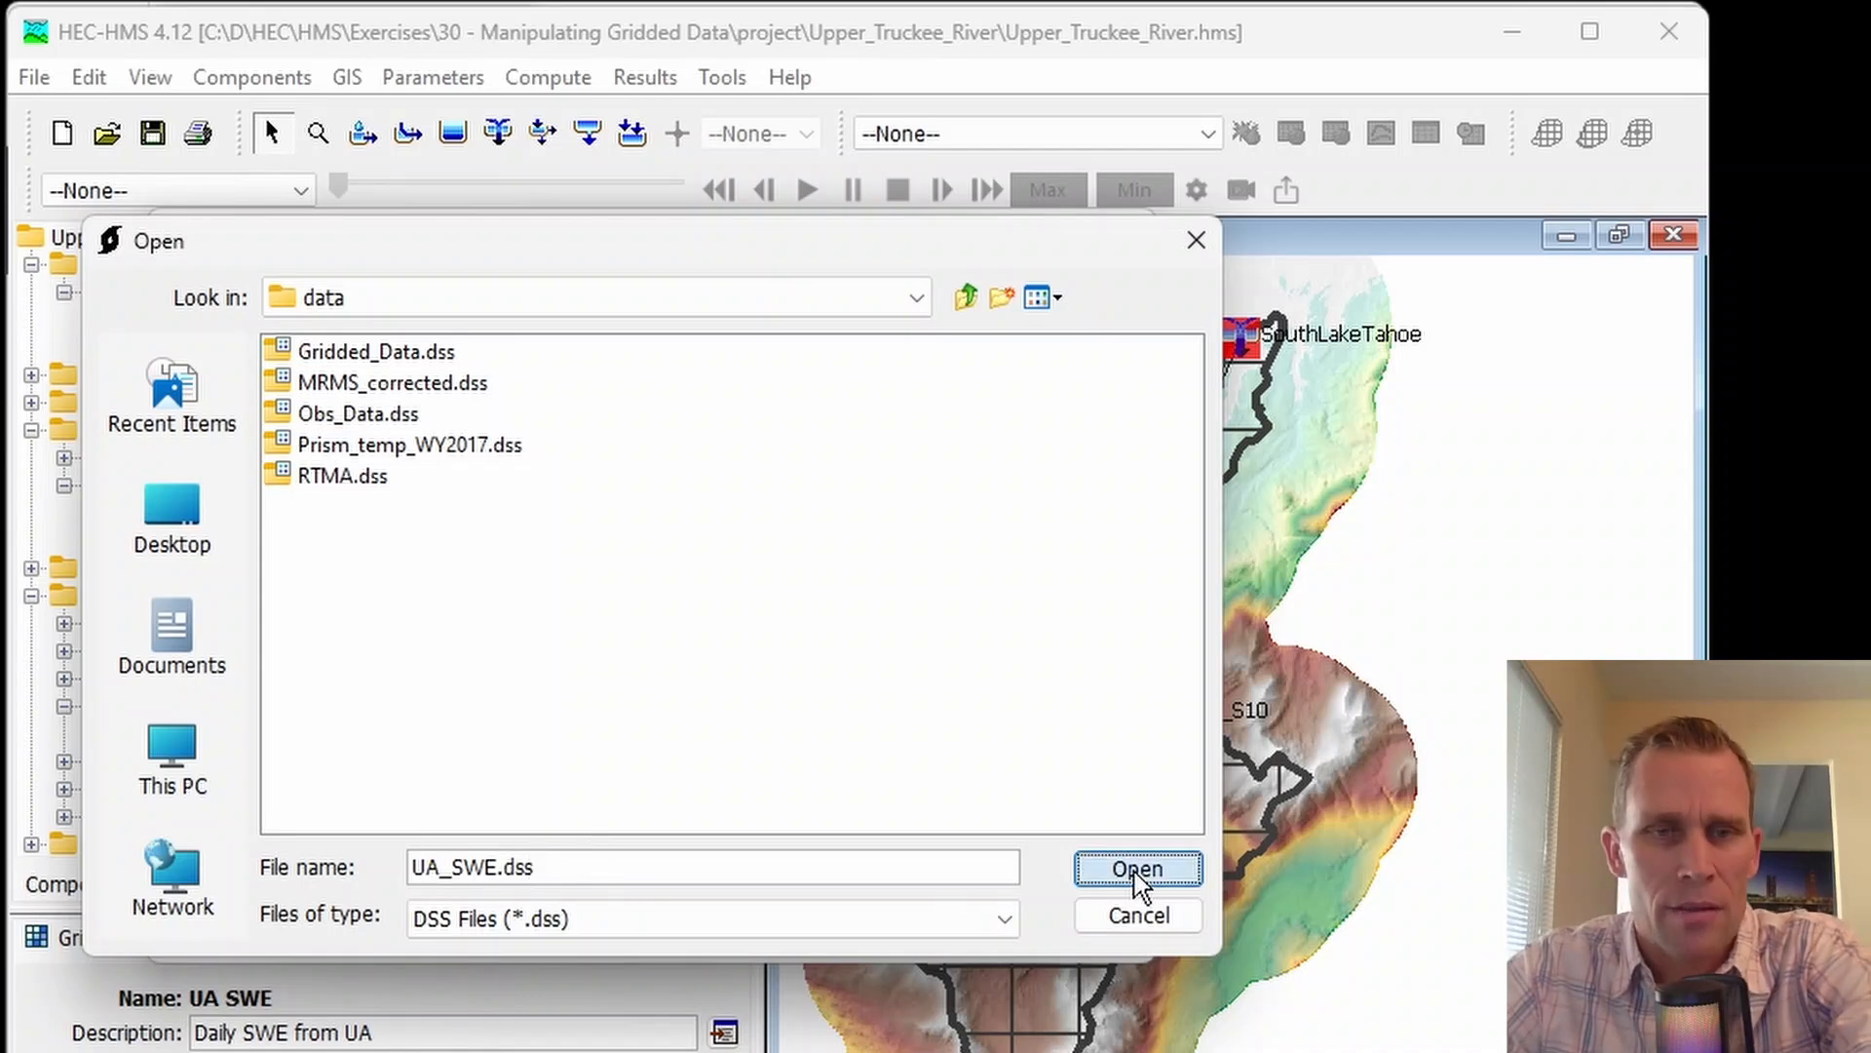
- Set the DSS pathname parts: Part A to SHG, Part B to Upper Truckee and Part F to UA SWE
{"action": "left_click", "coordinate": [419, 390]}
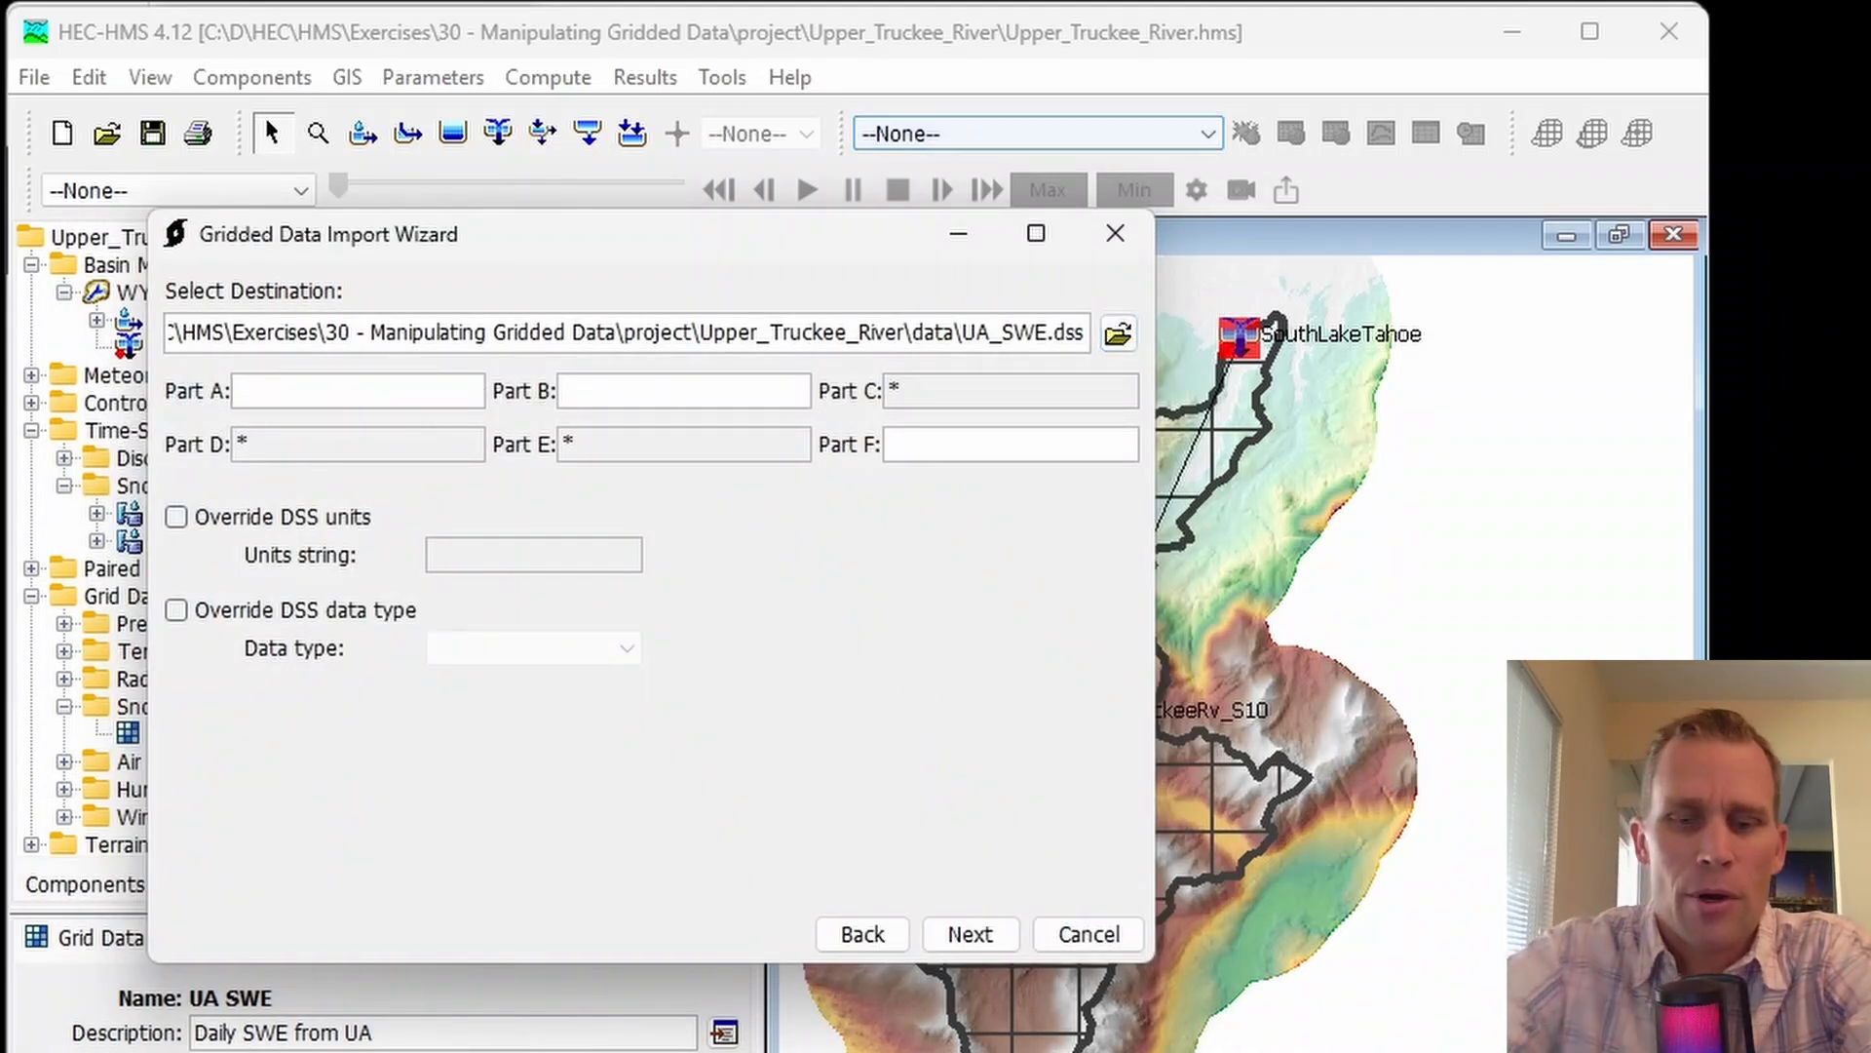
{"action": "type", "text": "S"}
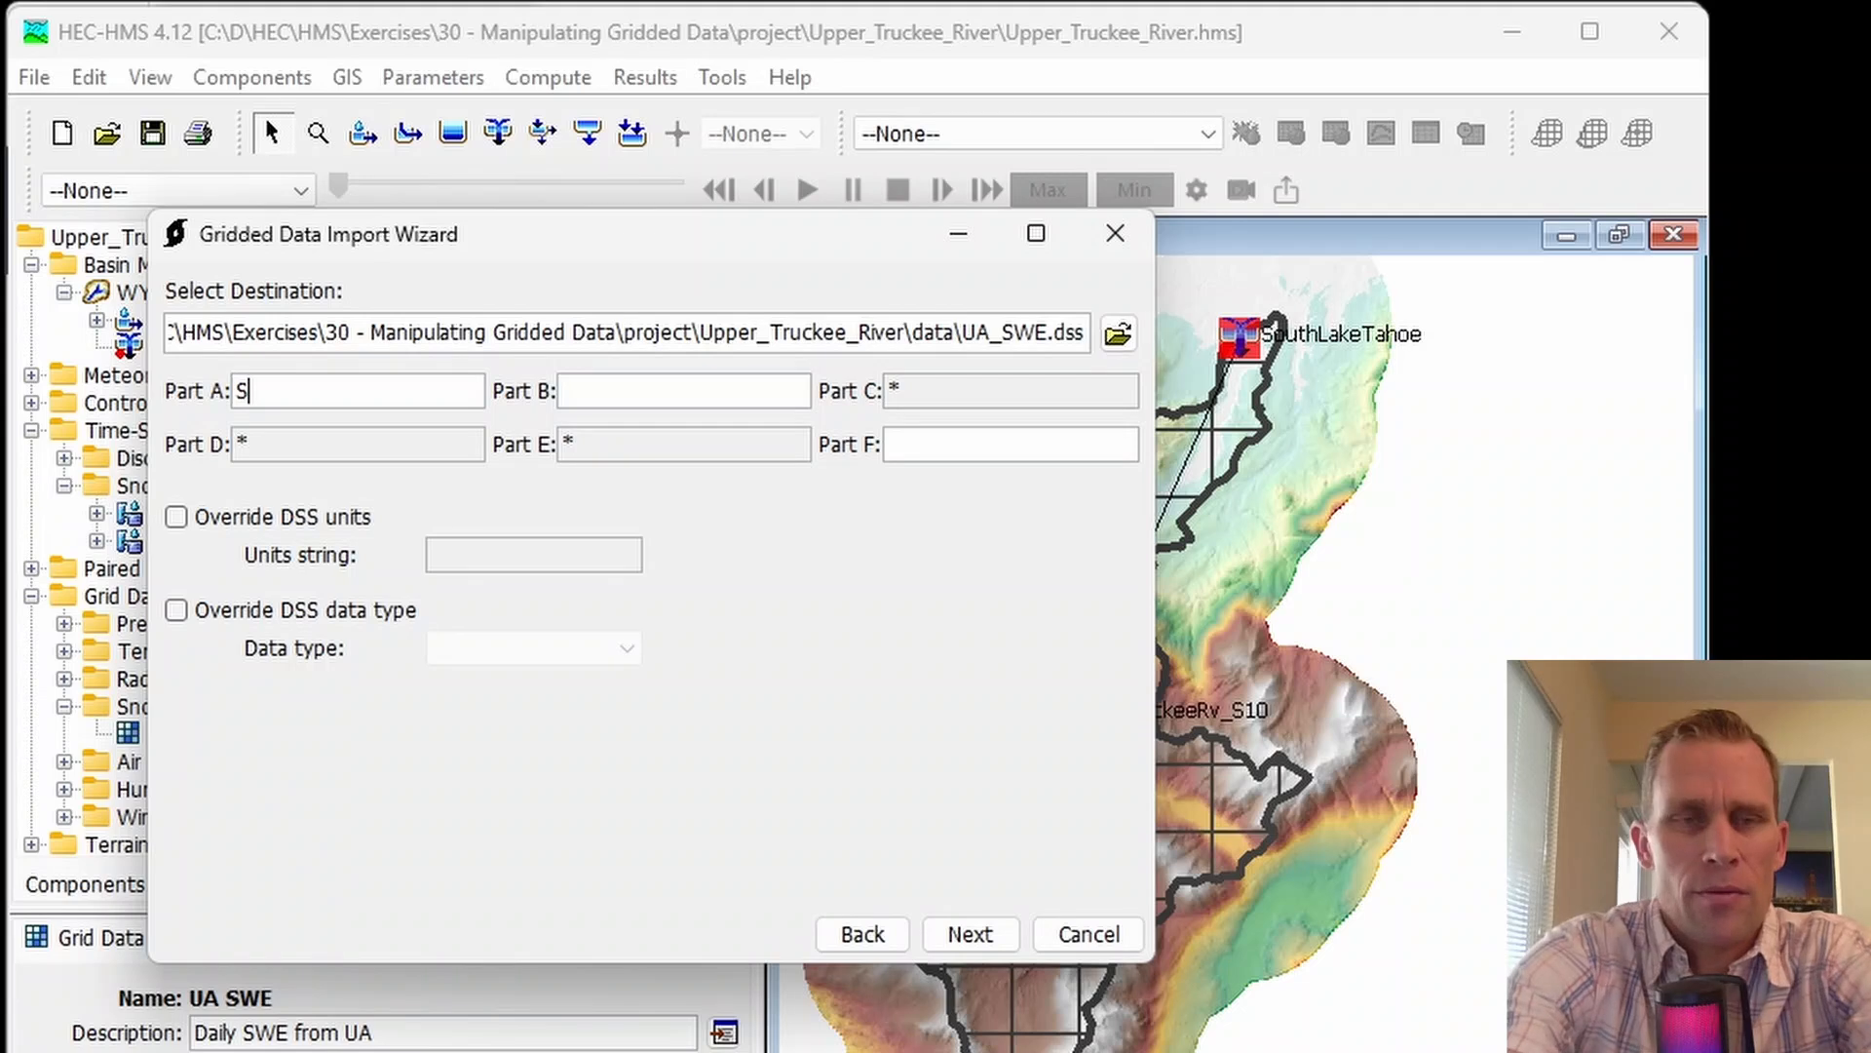
{"action": "type", "text": "HG"}
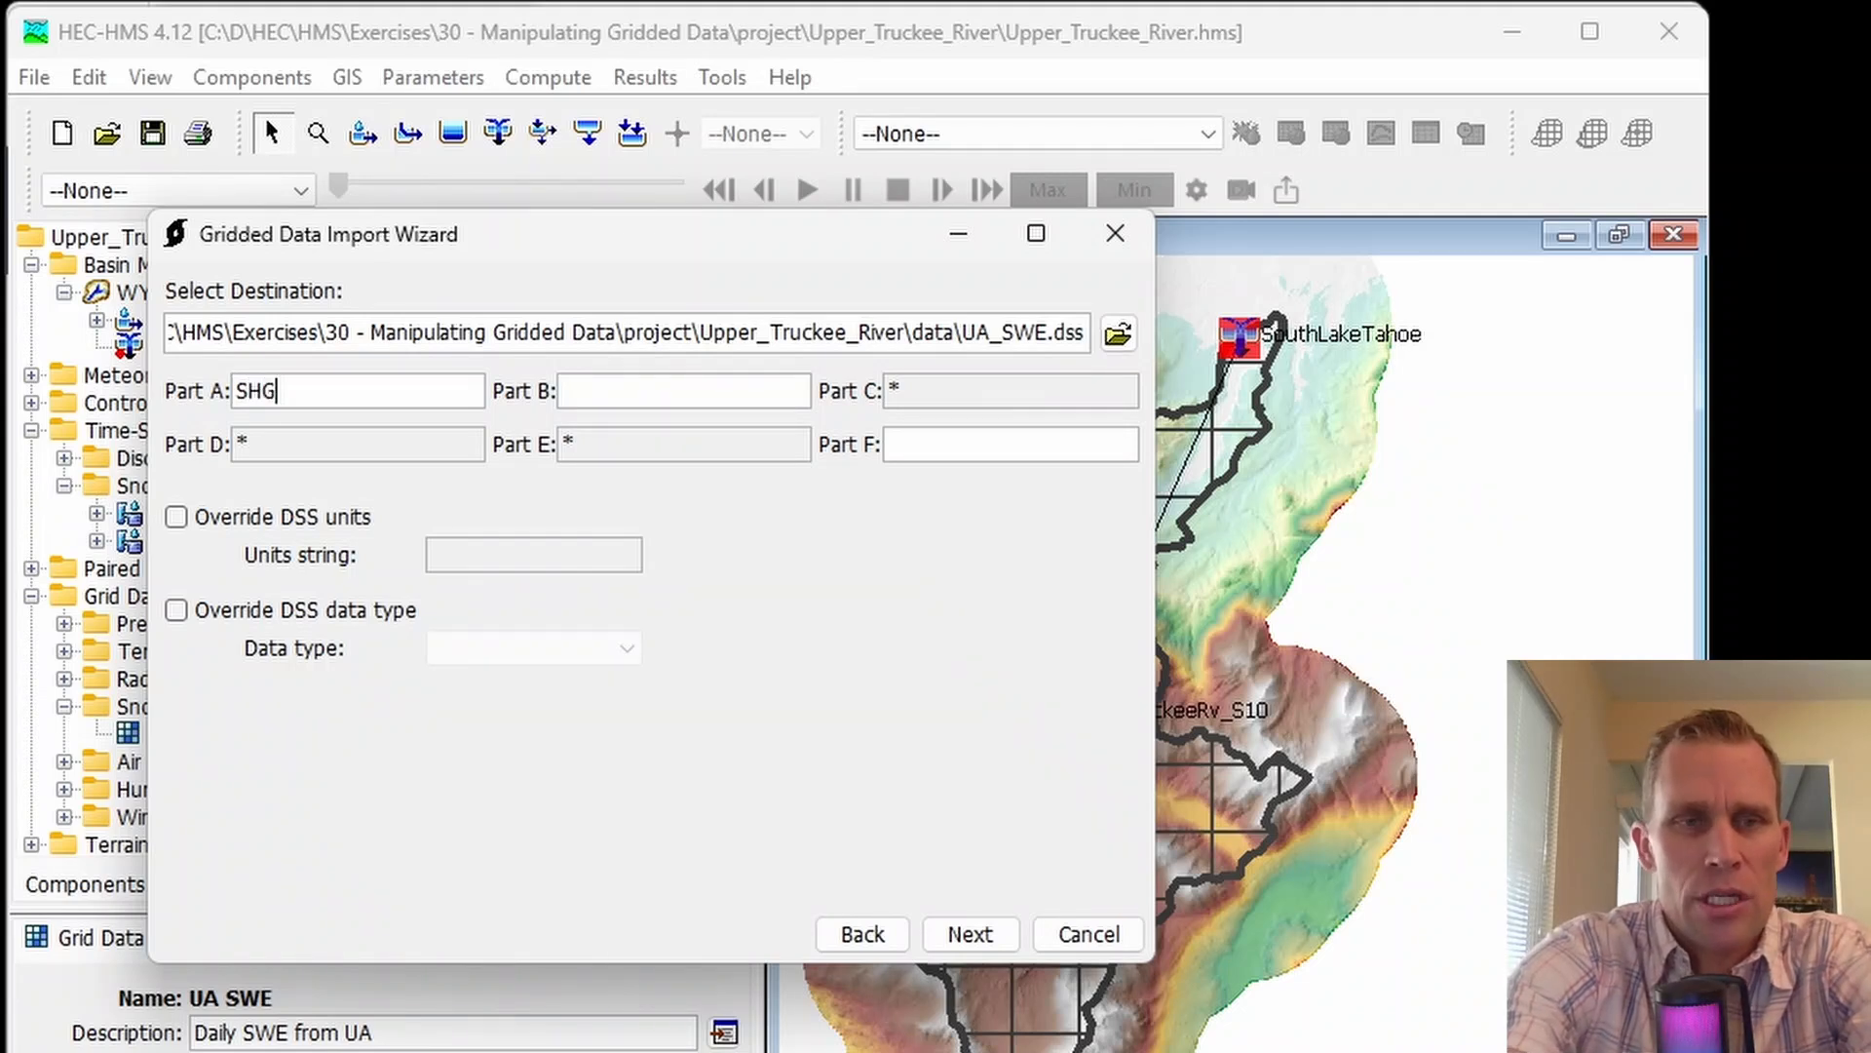
{"action": "key", "text": "Tab"}
{"action": "type", "text": "Upper Truckee"}
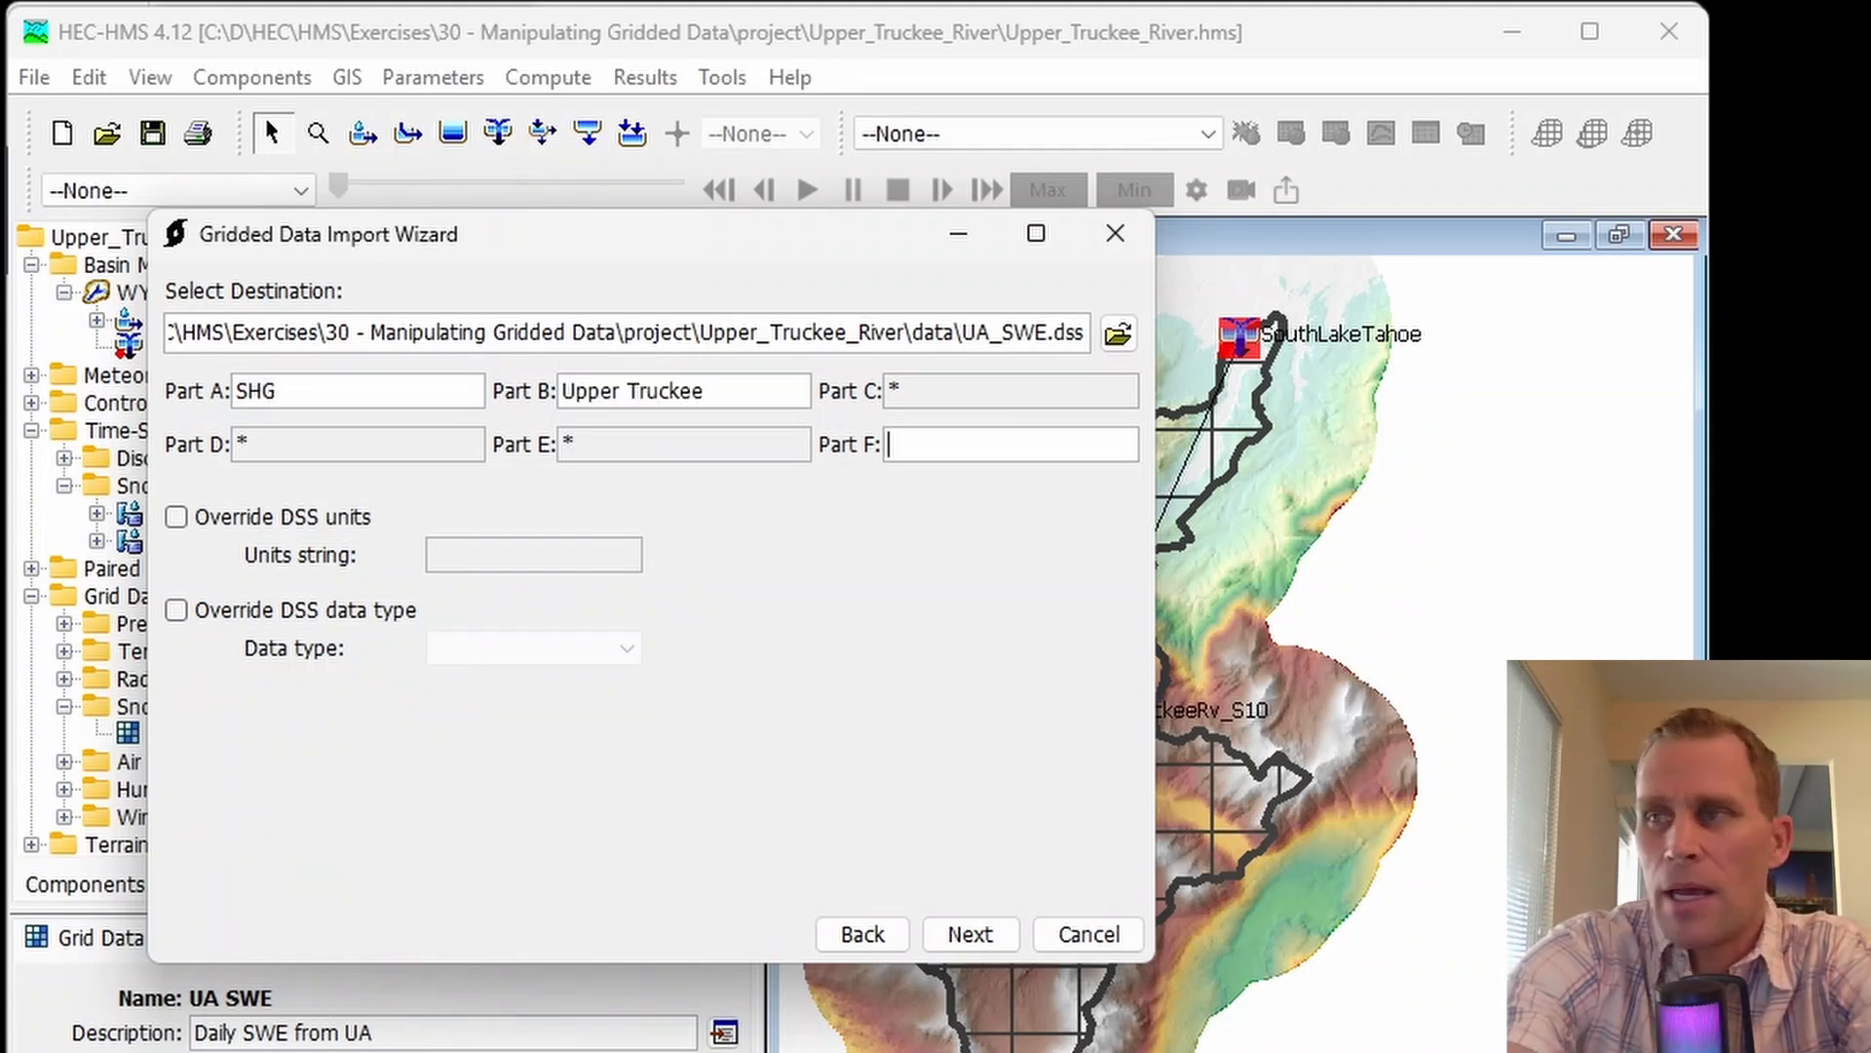
{"action": "key", "text": "Tab"}
{"action": "type", "text": "UA SWE"}
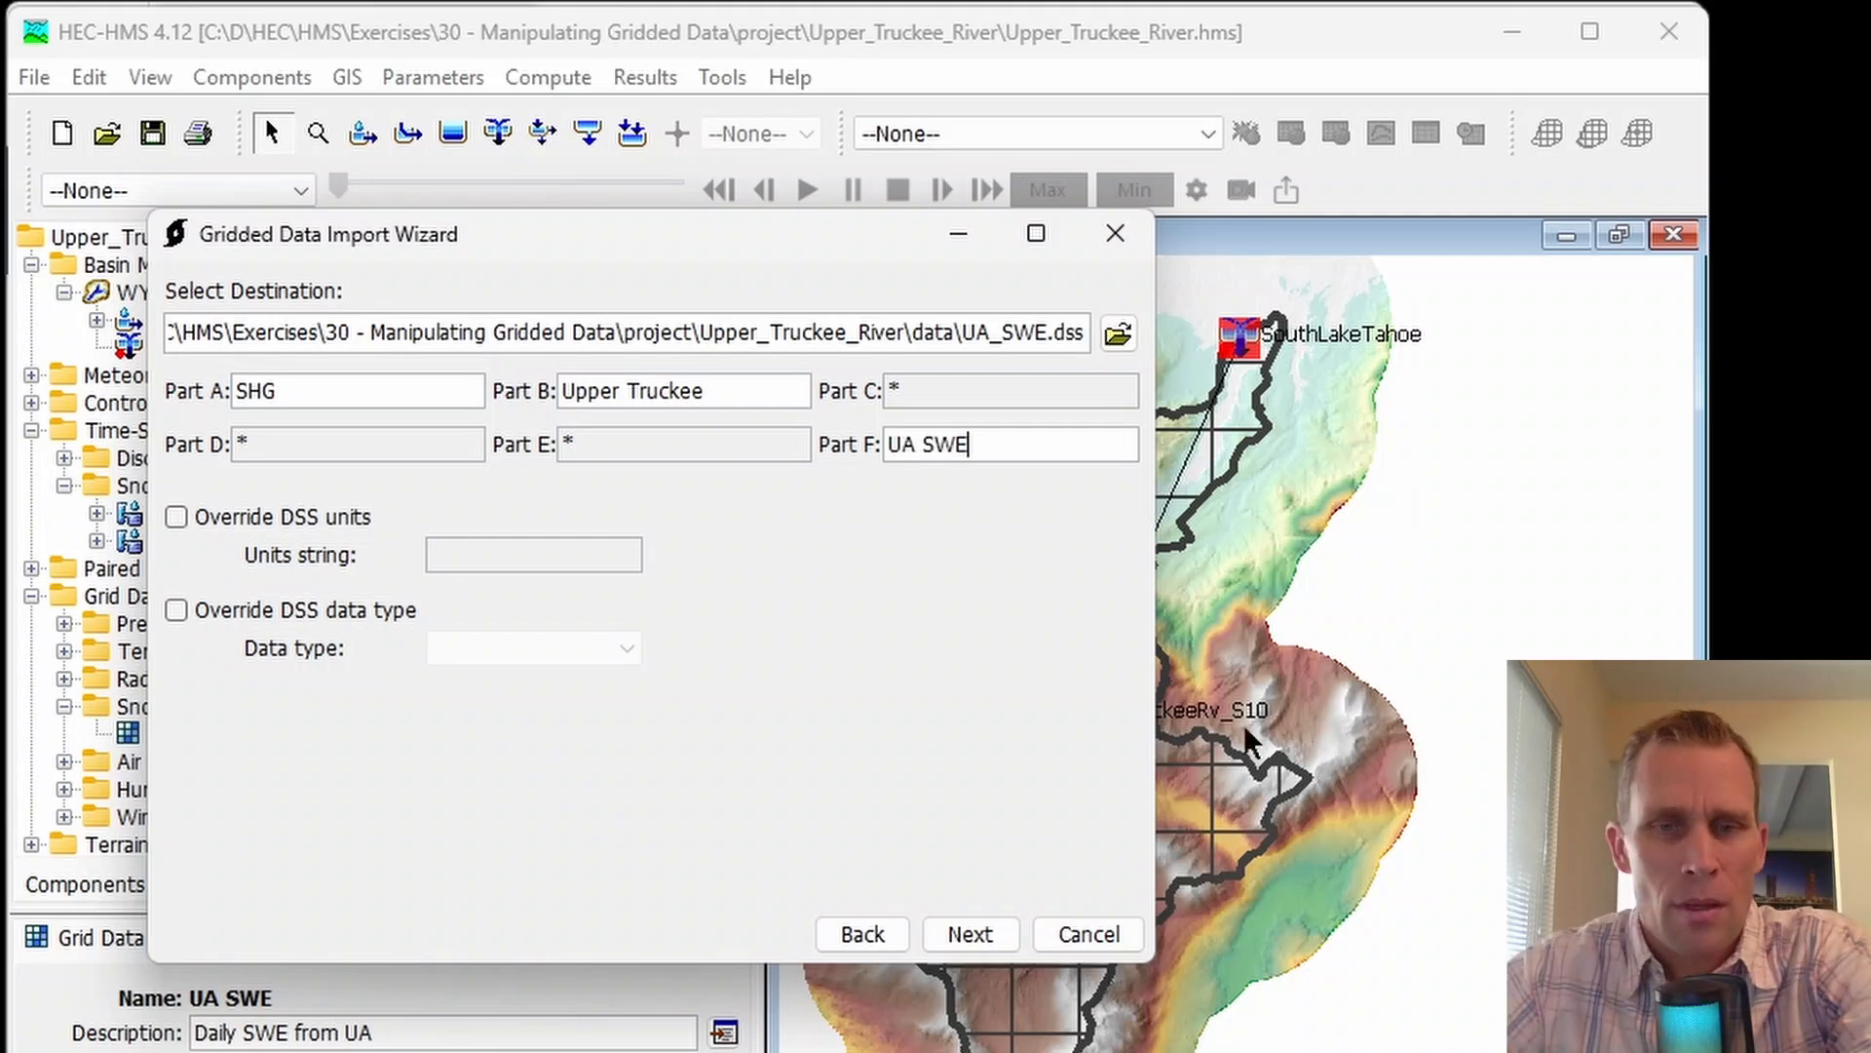
- Run the gridded data import, close the wizard and acknowledge the saved file
{"action": "left_click", "coordinate": [972, 933]}
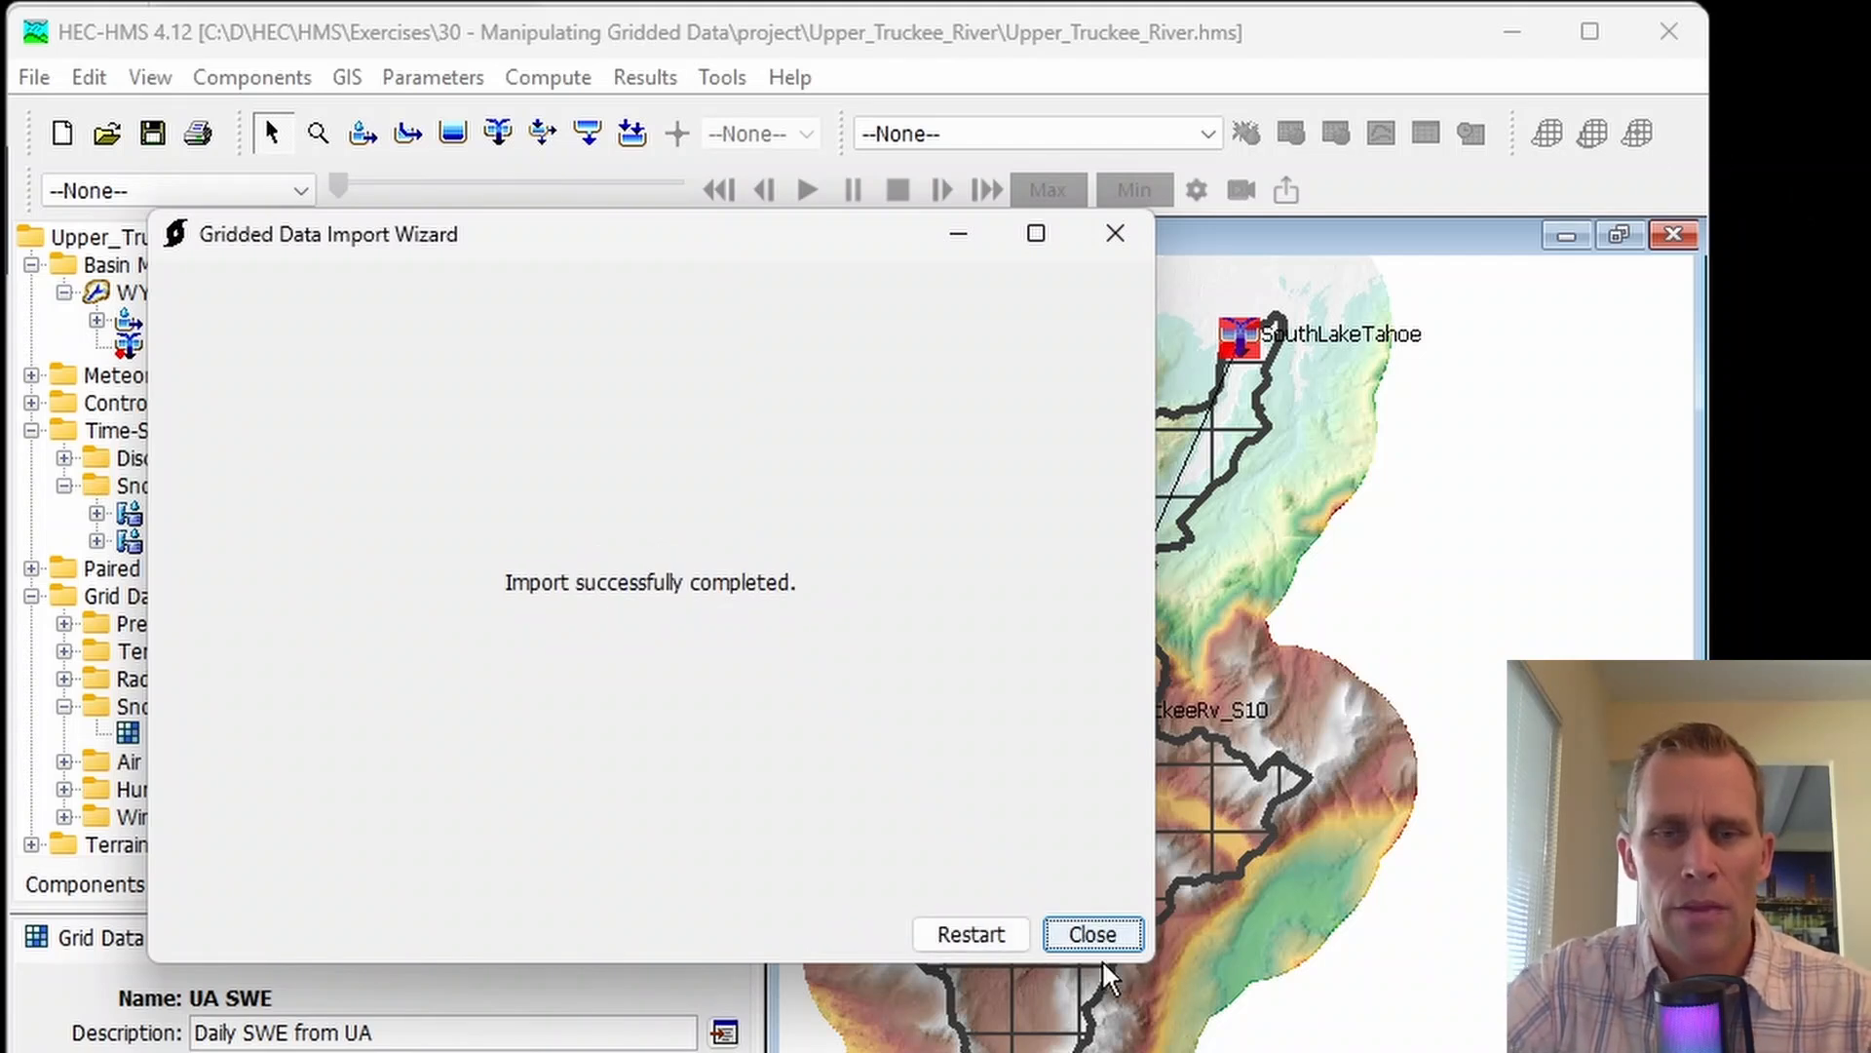
{"action": "left_click", "coordinate": [1092, 936]}
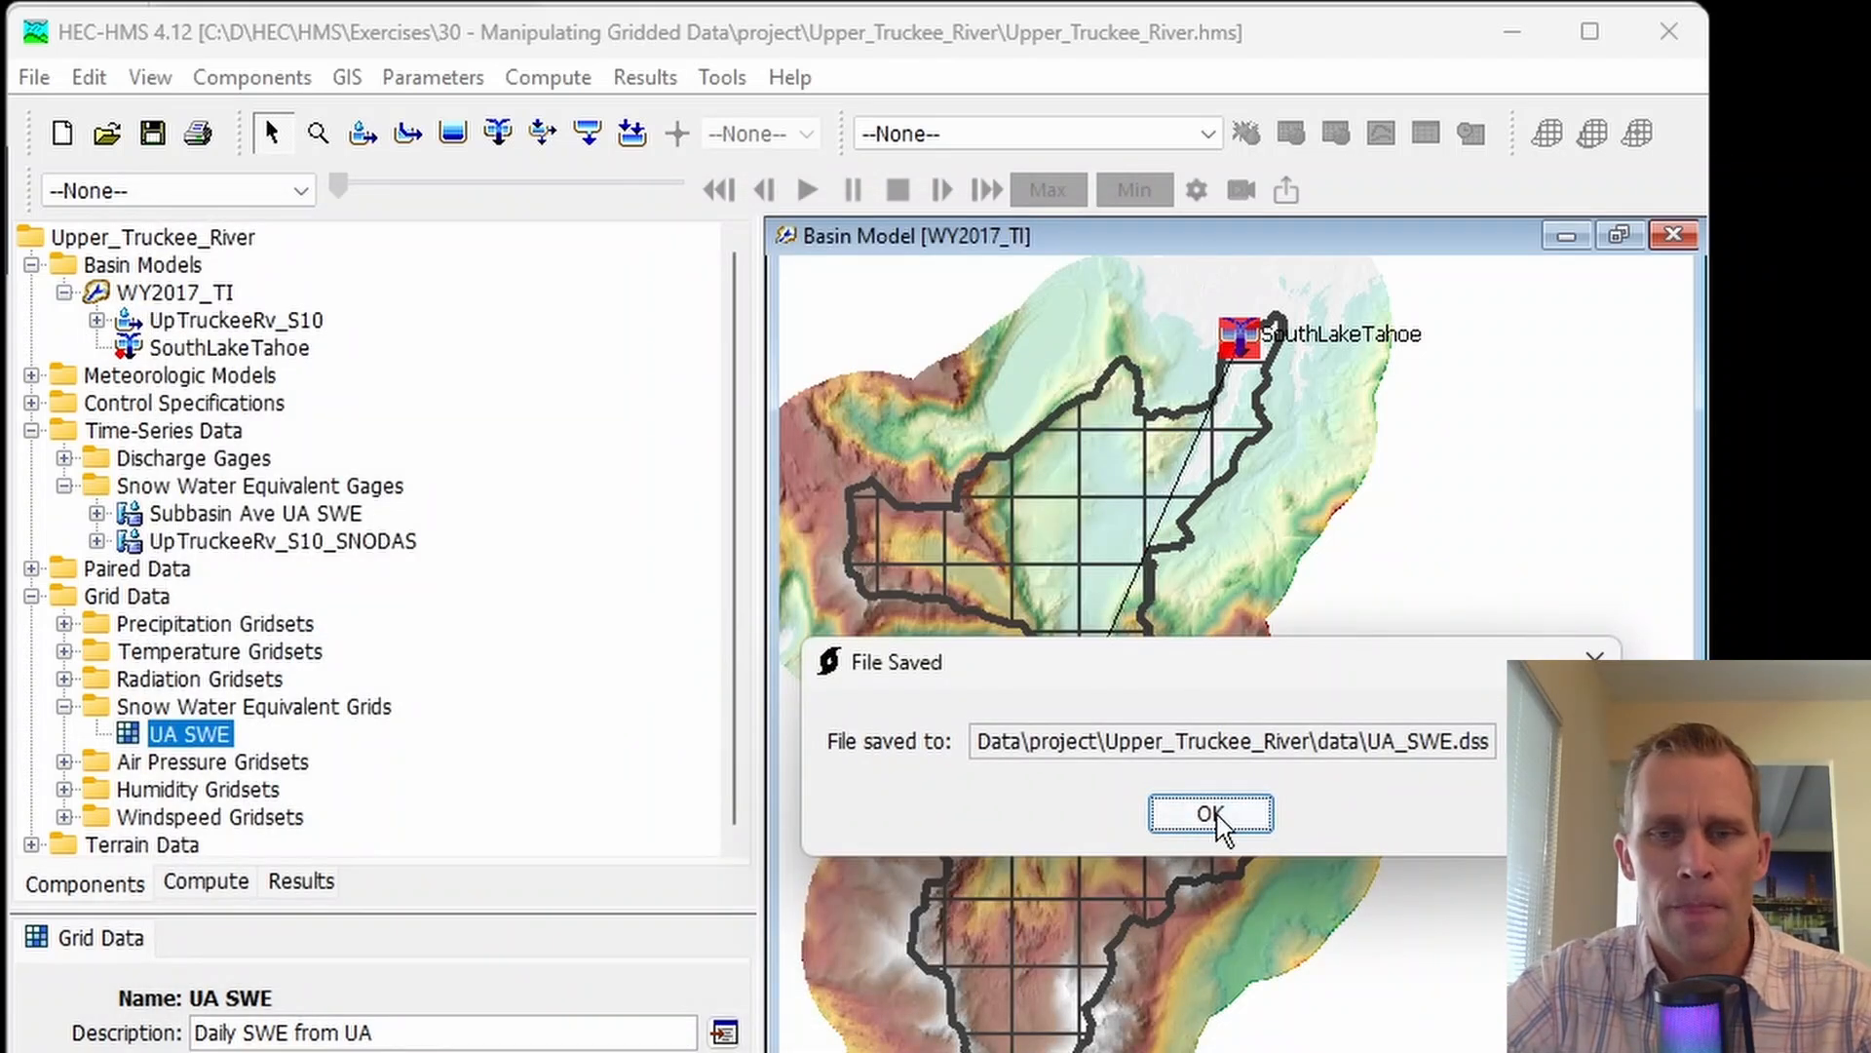
{"action": "left_click", "coordinate": [1211, 815]}
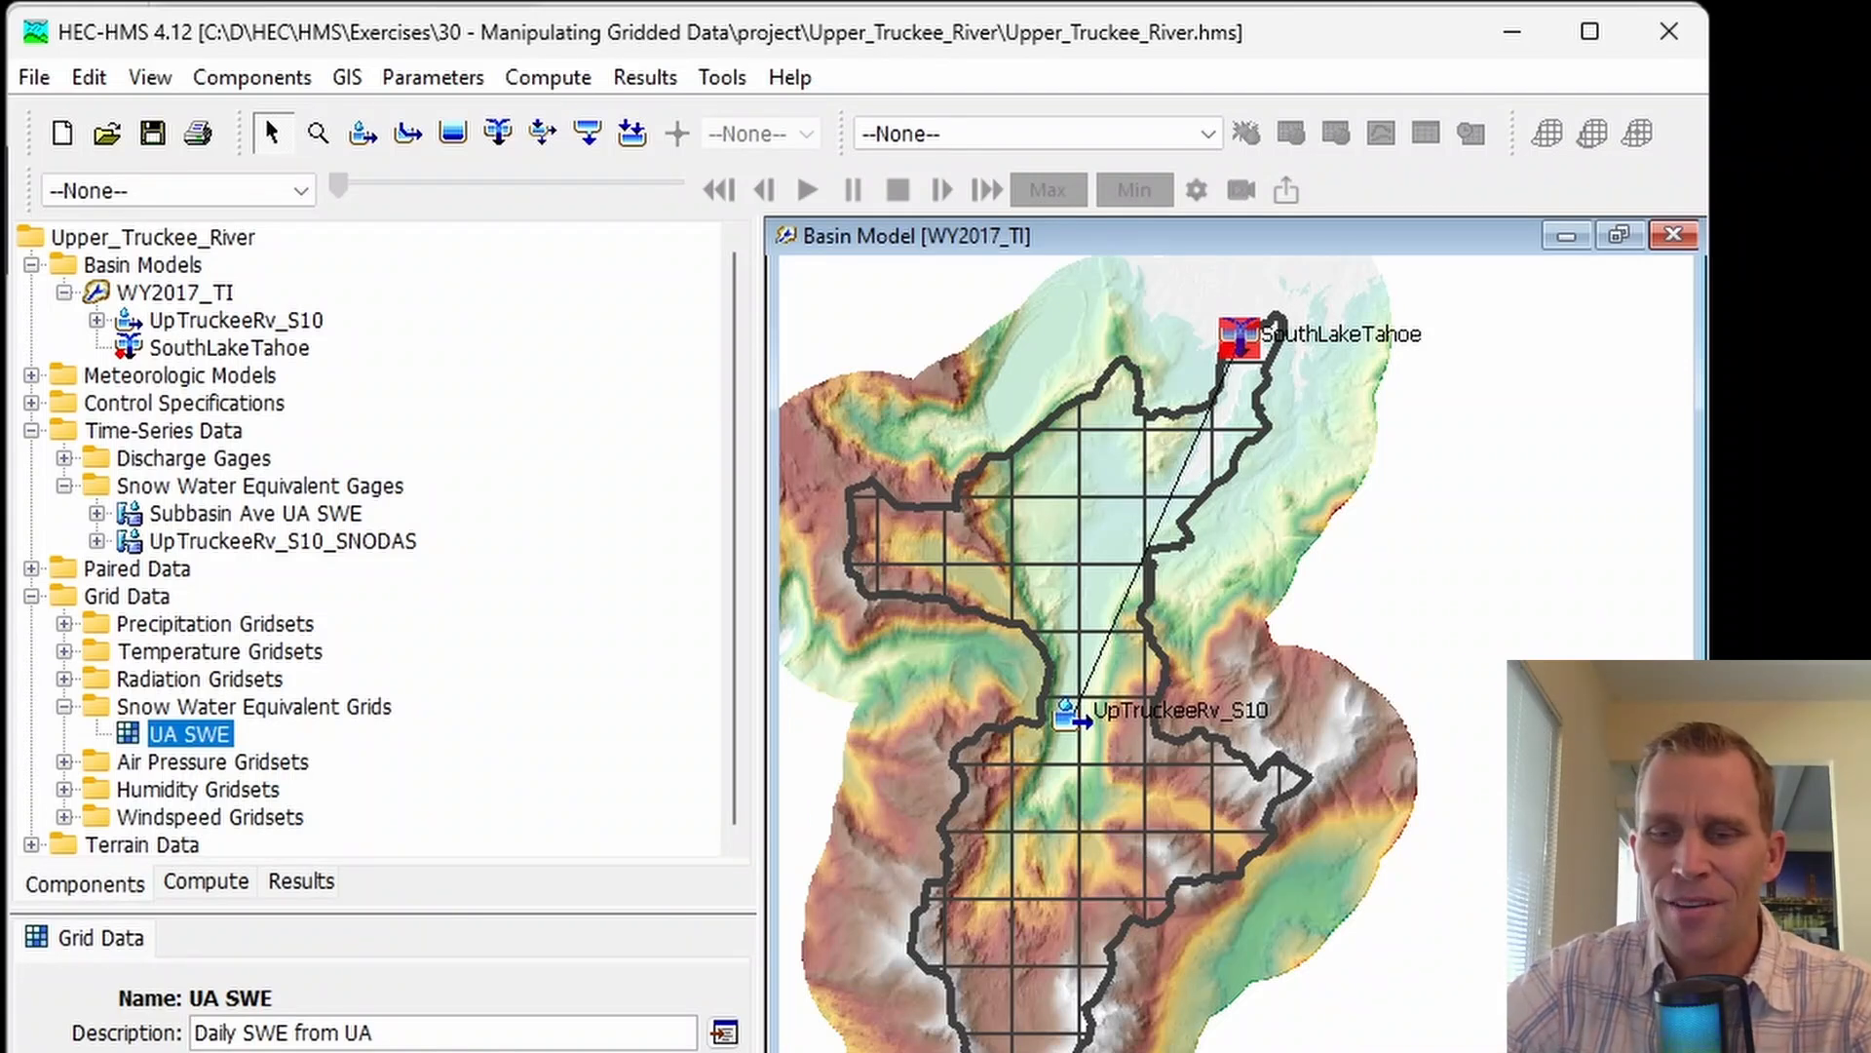
- Switch to HEC-DSSVue and open UA_SWE.dss from the Upper_Truckee_River project's data folder
{"action": "left_click", "coordinate": [1238, 1052]}
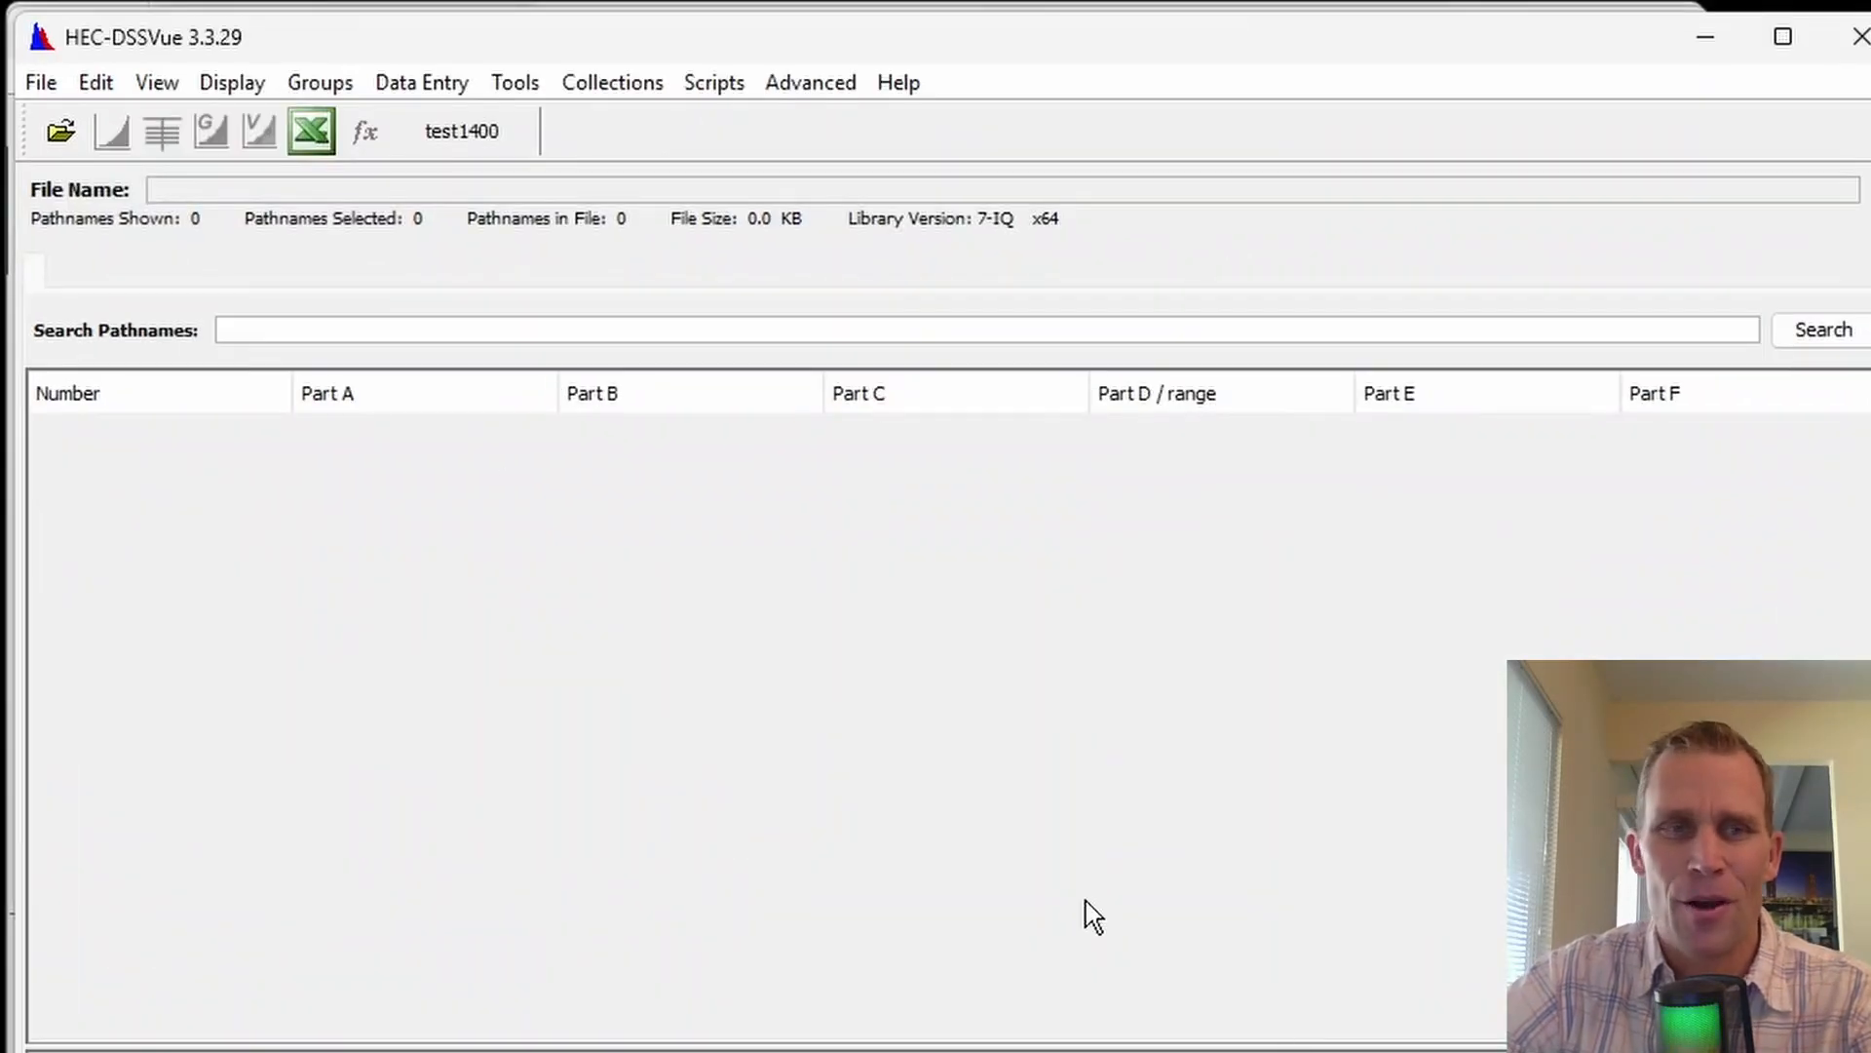
{"action": "left_click", "coordinate": [60, 132]}
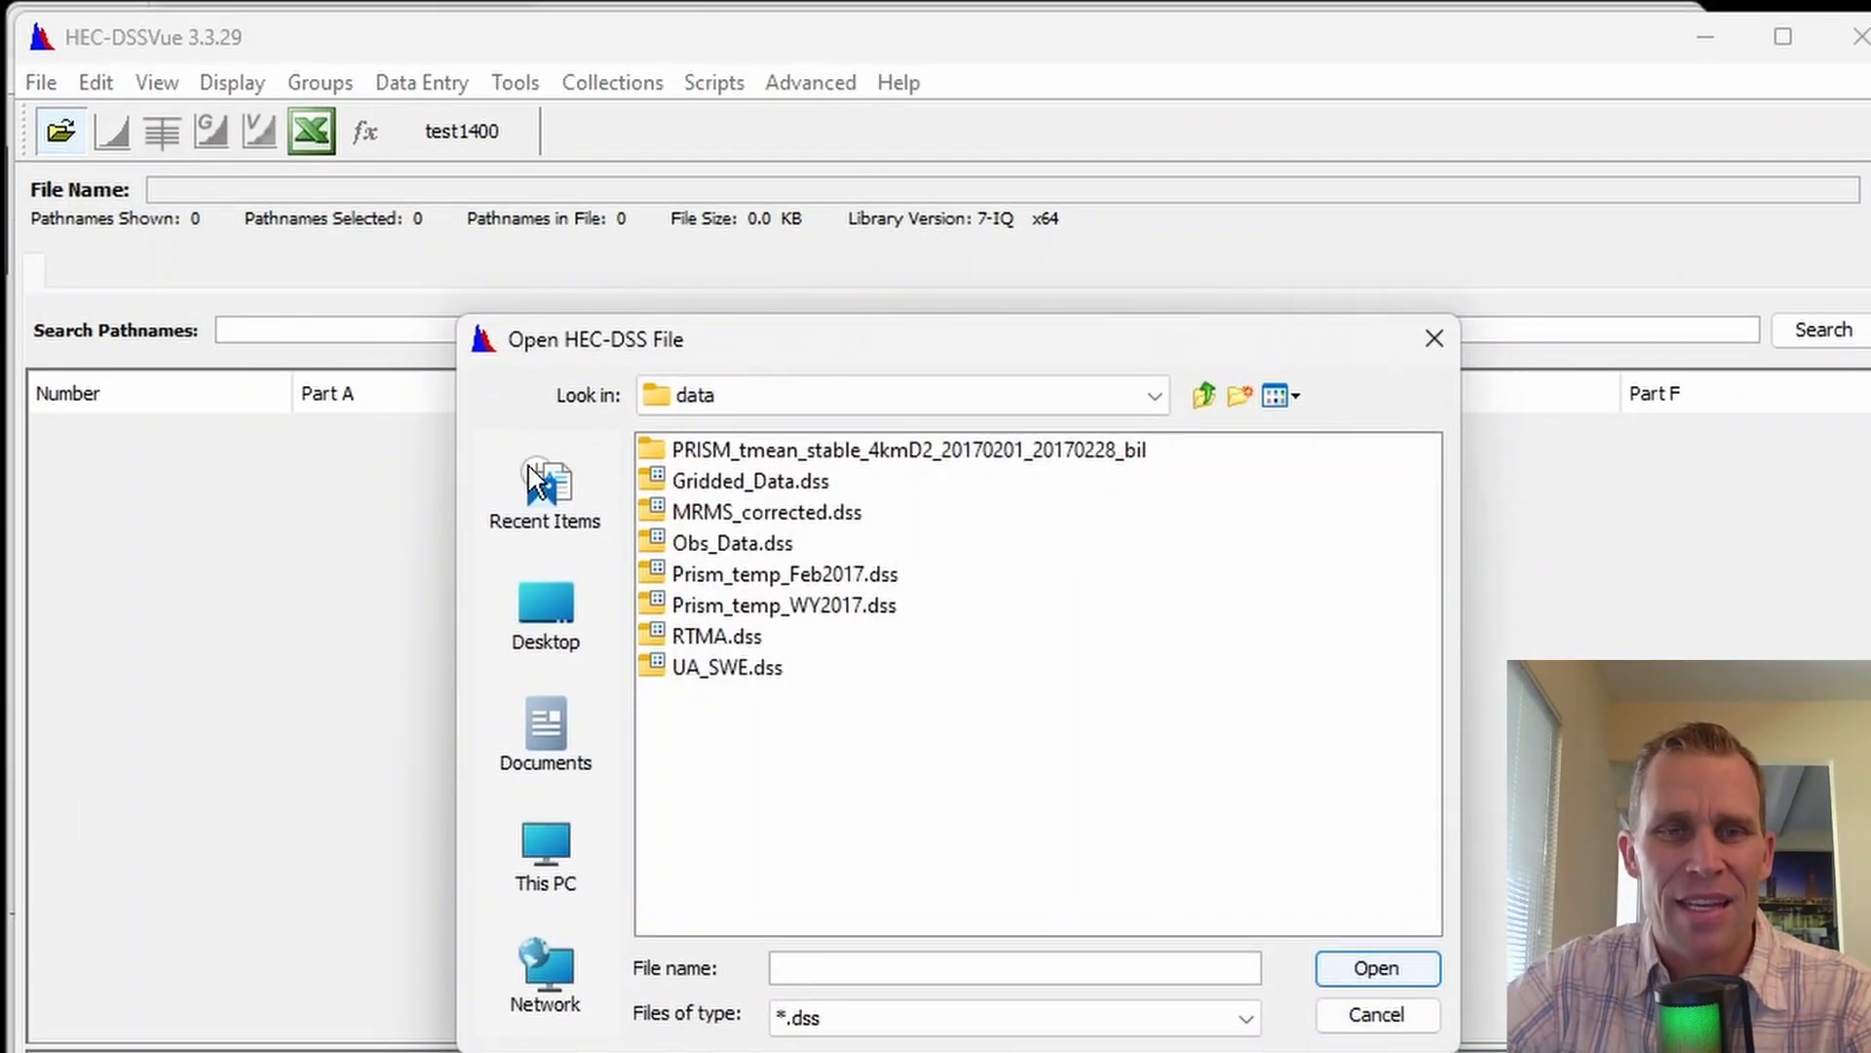
{"action": "left_click", "coordinate": [1205, 395]}
{"action": "left_click", "coordinate": [1204, 395]}
{"action": "double_click", "coordinate": [717, 451]}
{"action": "double_click", "coordinate": [694, 481]}
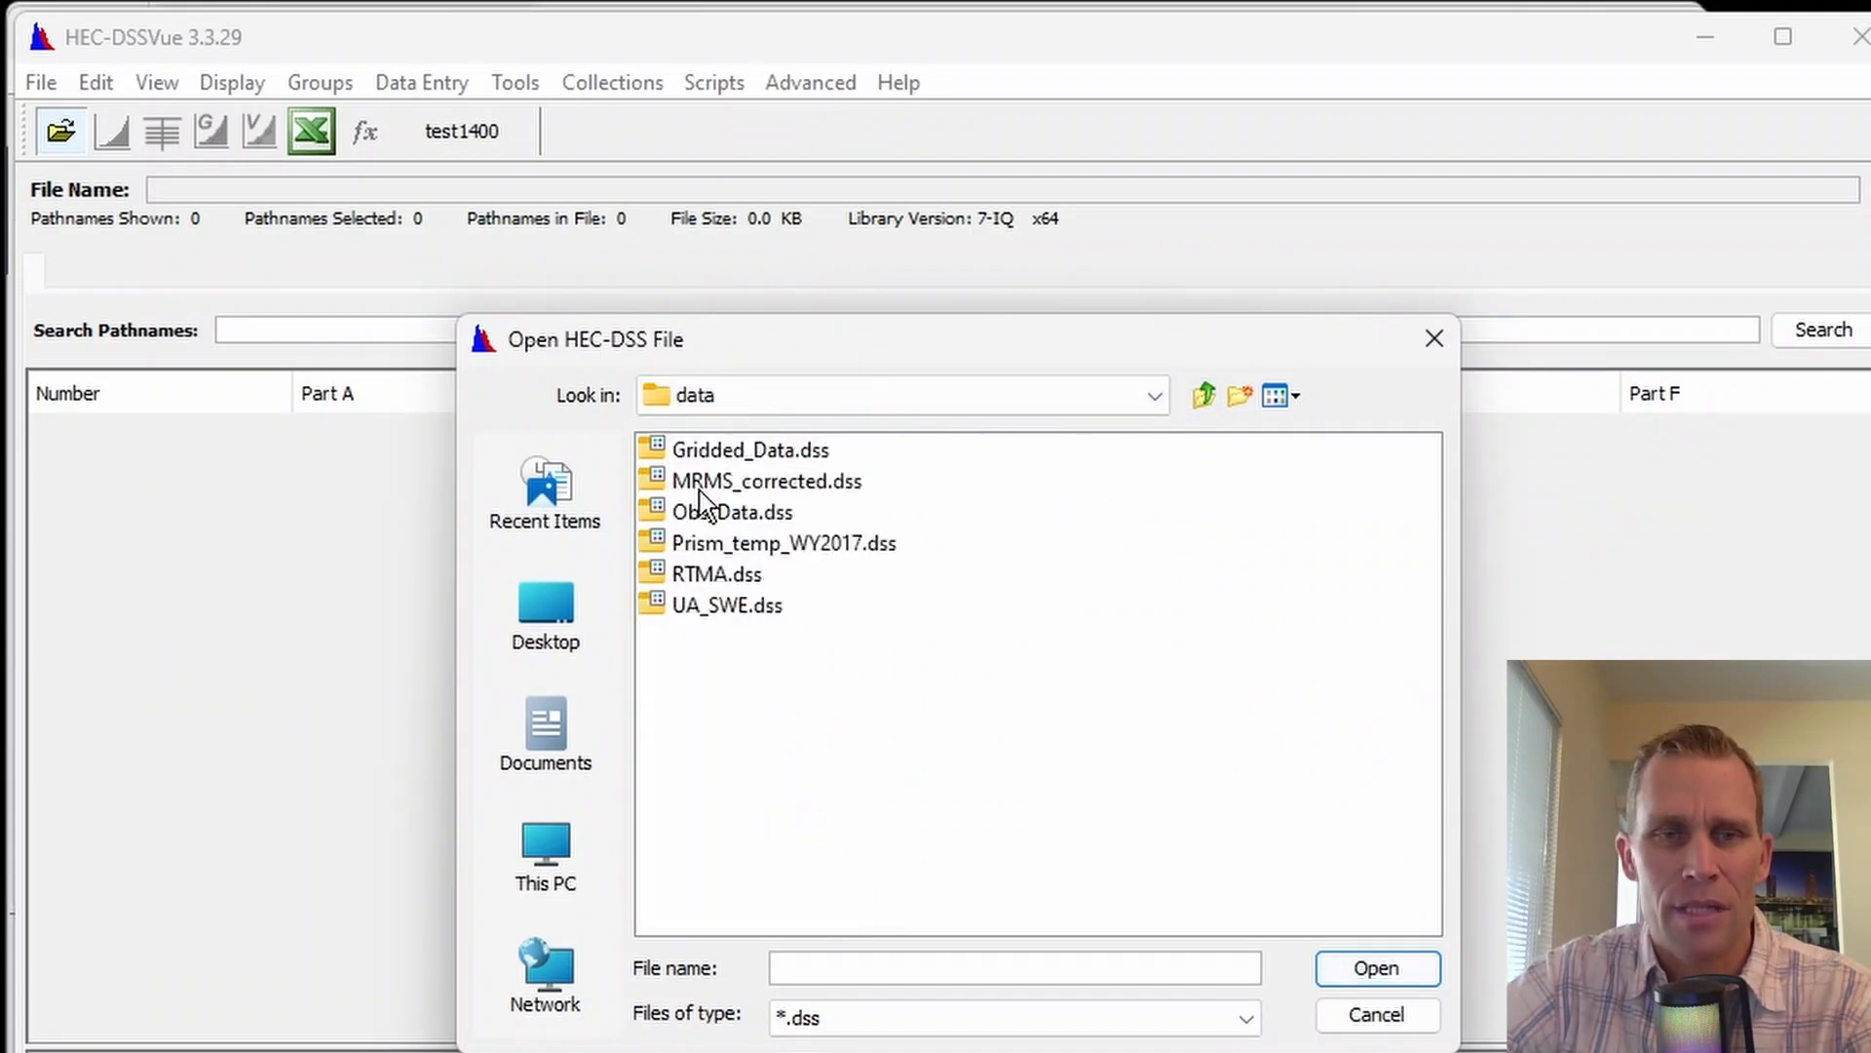
{"action": "left_click", "coordinate": [726, 606]}
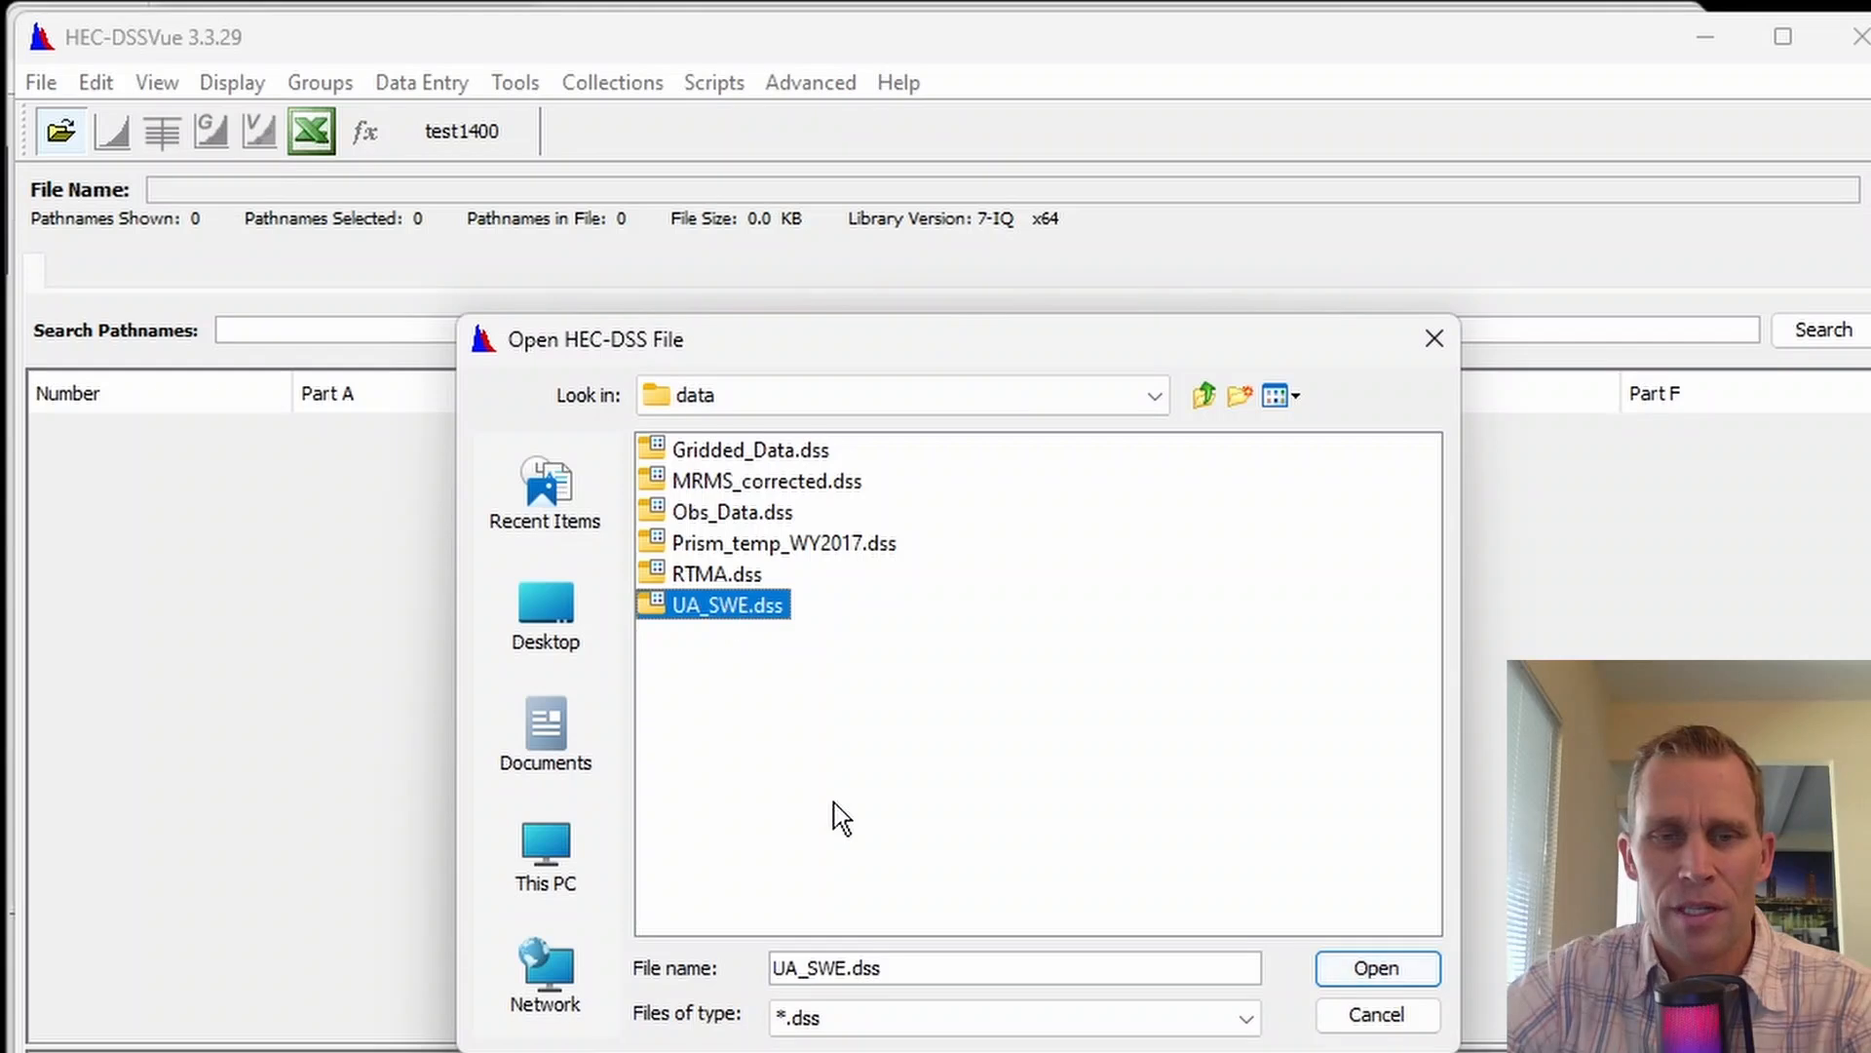
{"action": "left_click", "coordinate": [1367, 970]}
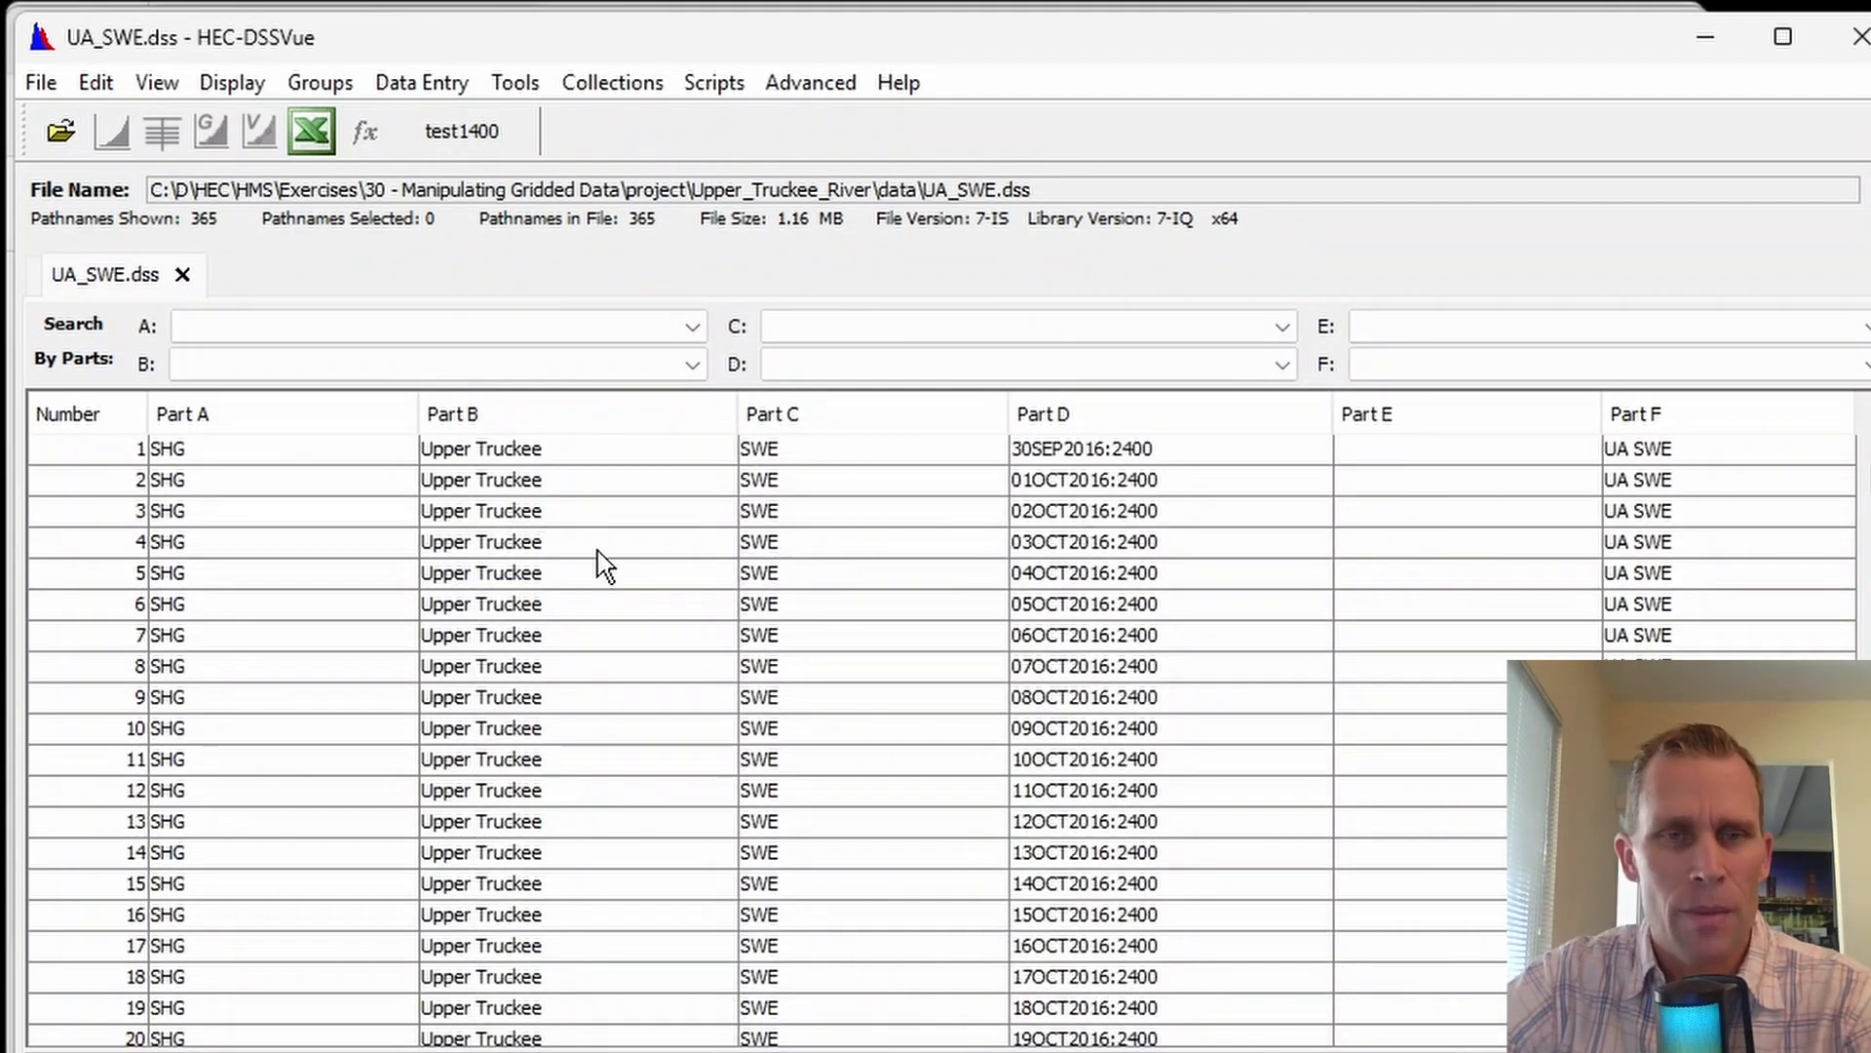
- Review the UA_SWE.dss record list from the first to the last date, checking the pathname parts
{"action": "left_click", "coordinate": [830, 454]}
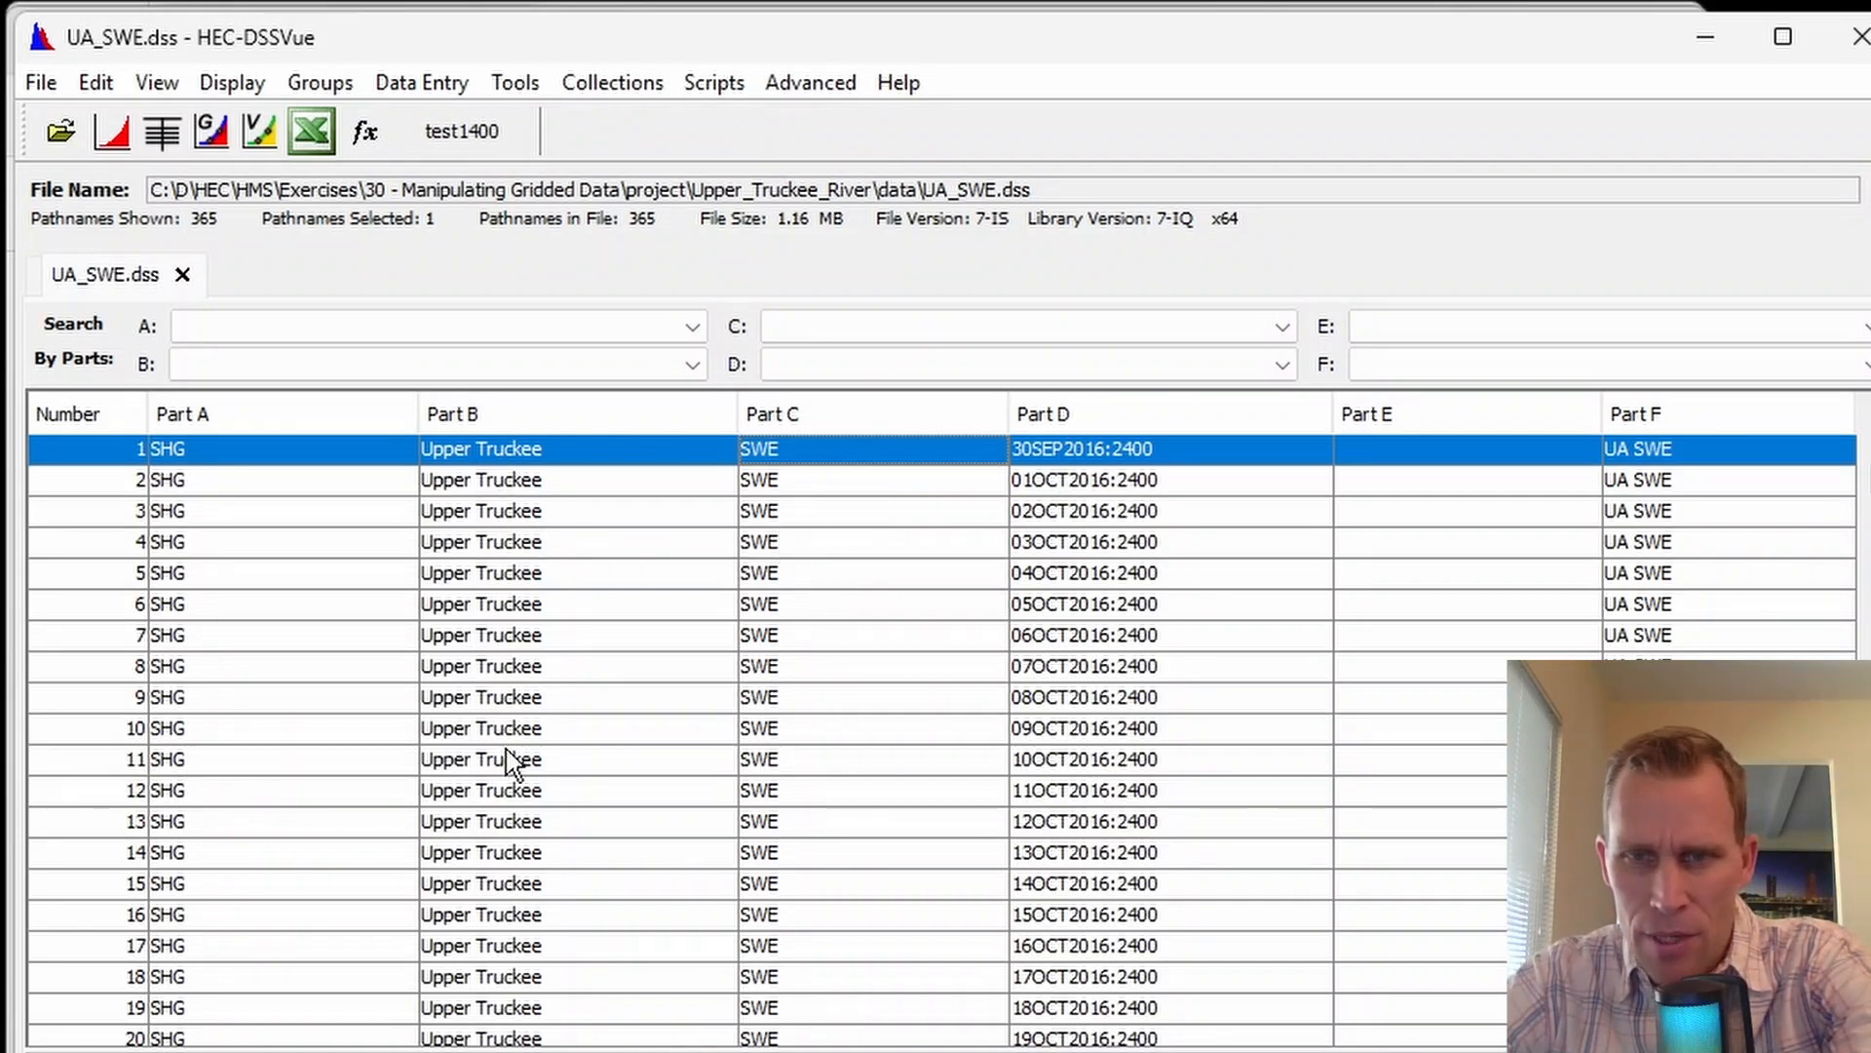
{"action": "scroll", "coordinate": [1198, 594], "scroll_direction": "down", "scroll_amount": 8}
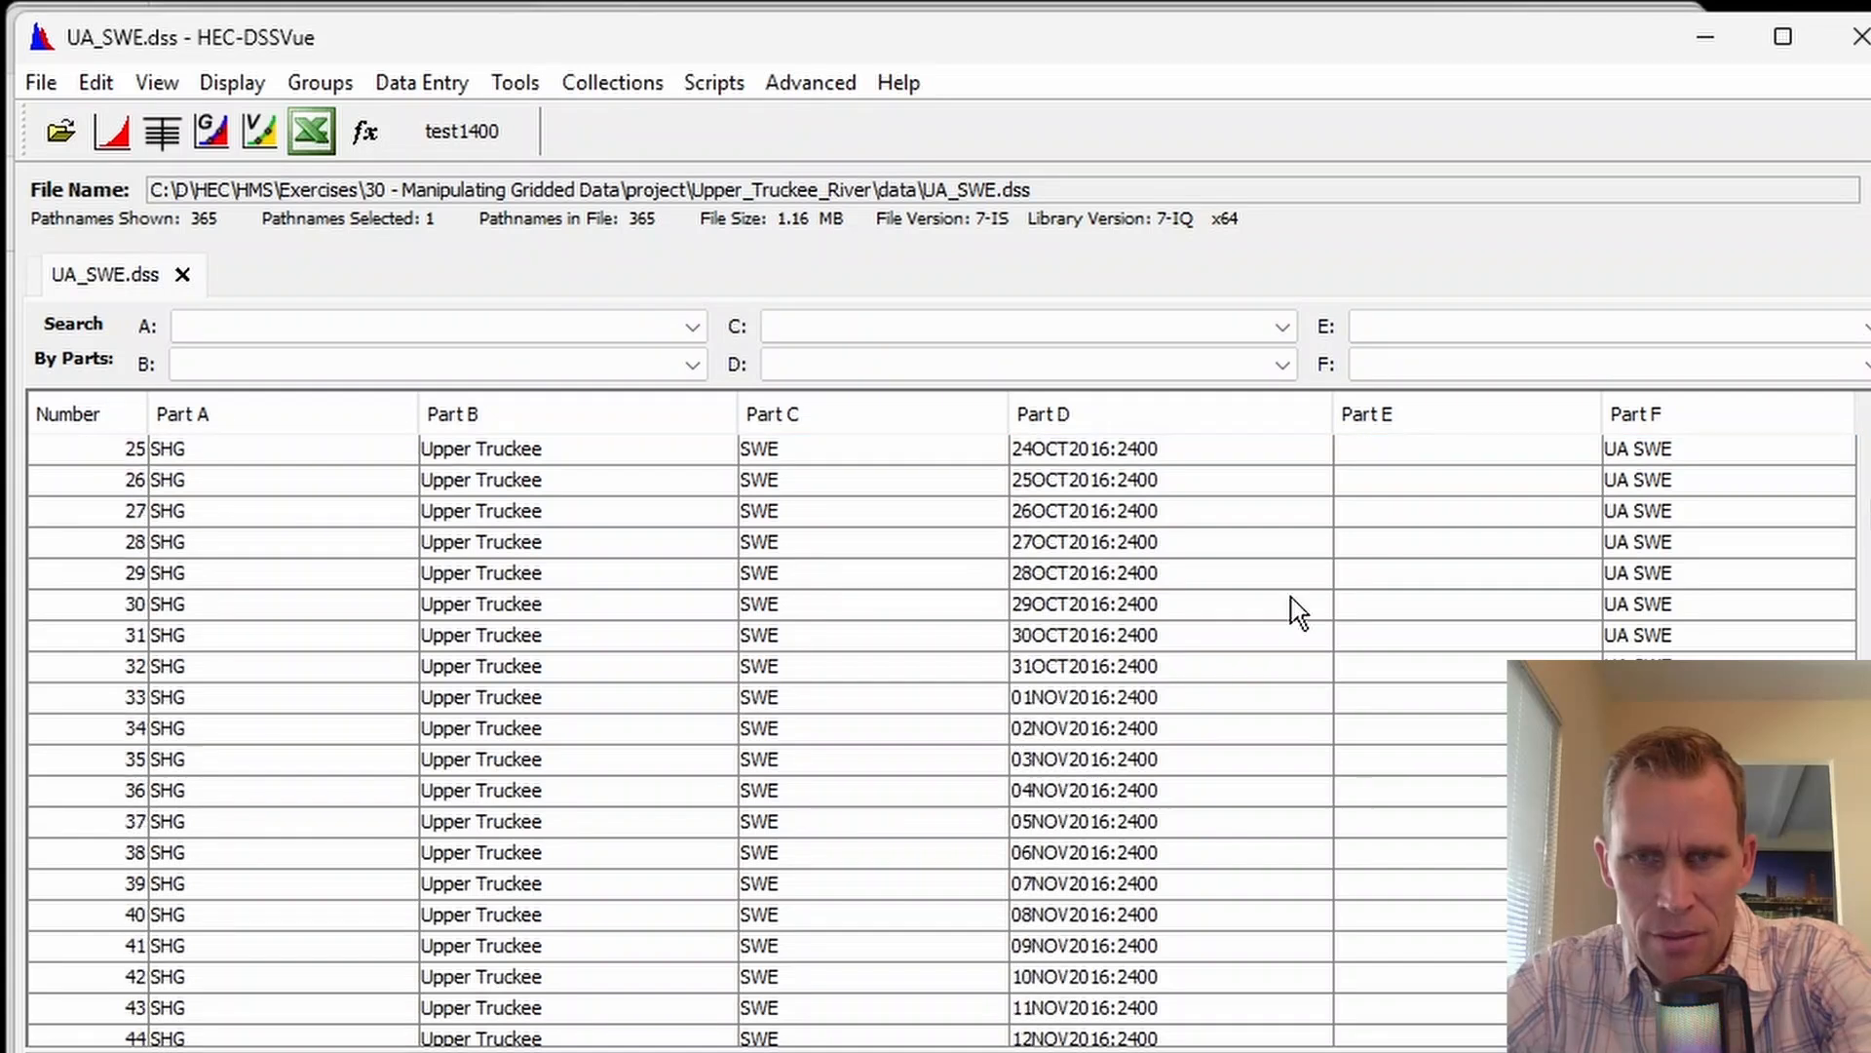
{"action": "scroll", "coordinate": [941, 740], "scroll_direction": "down", "scroll_amount": 20}
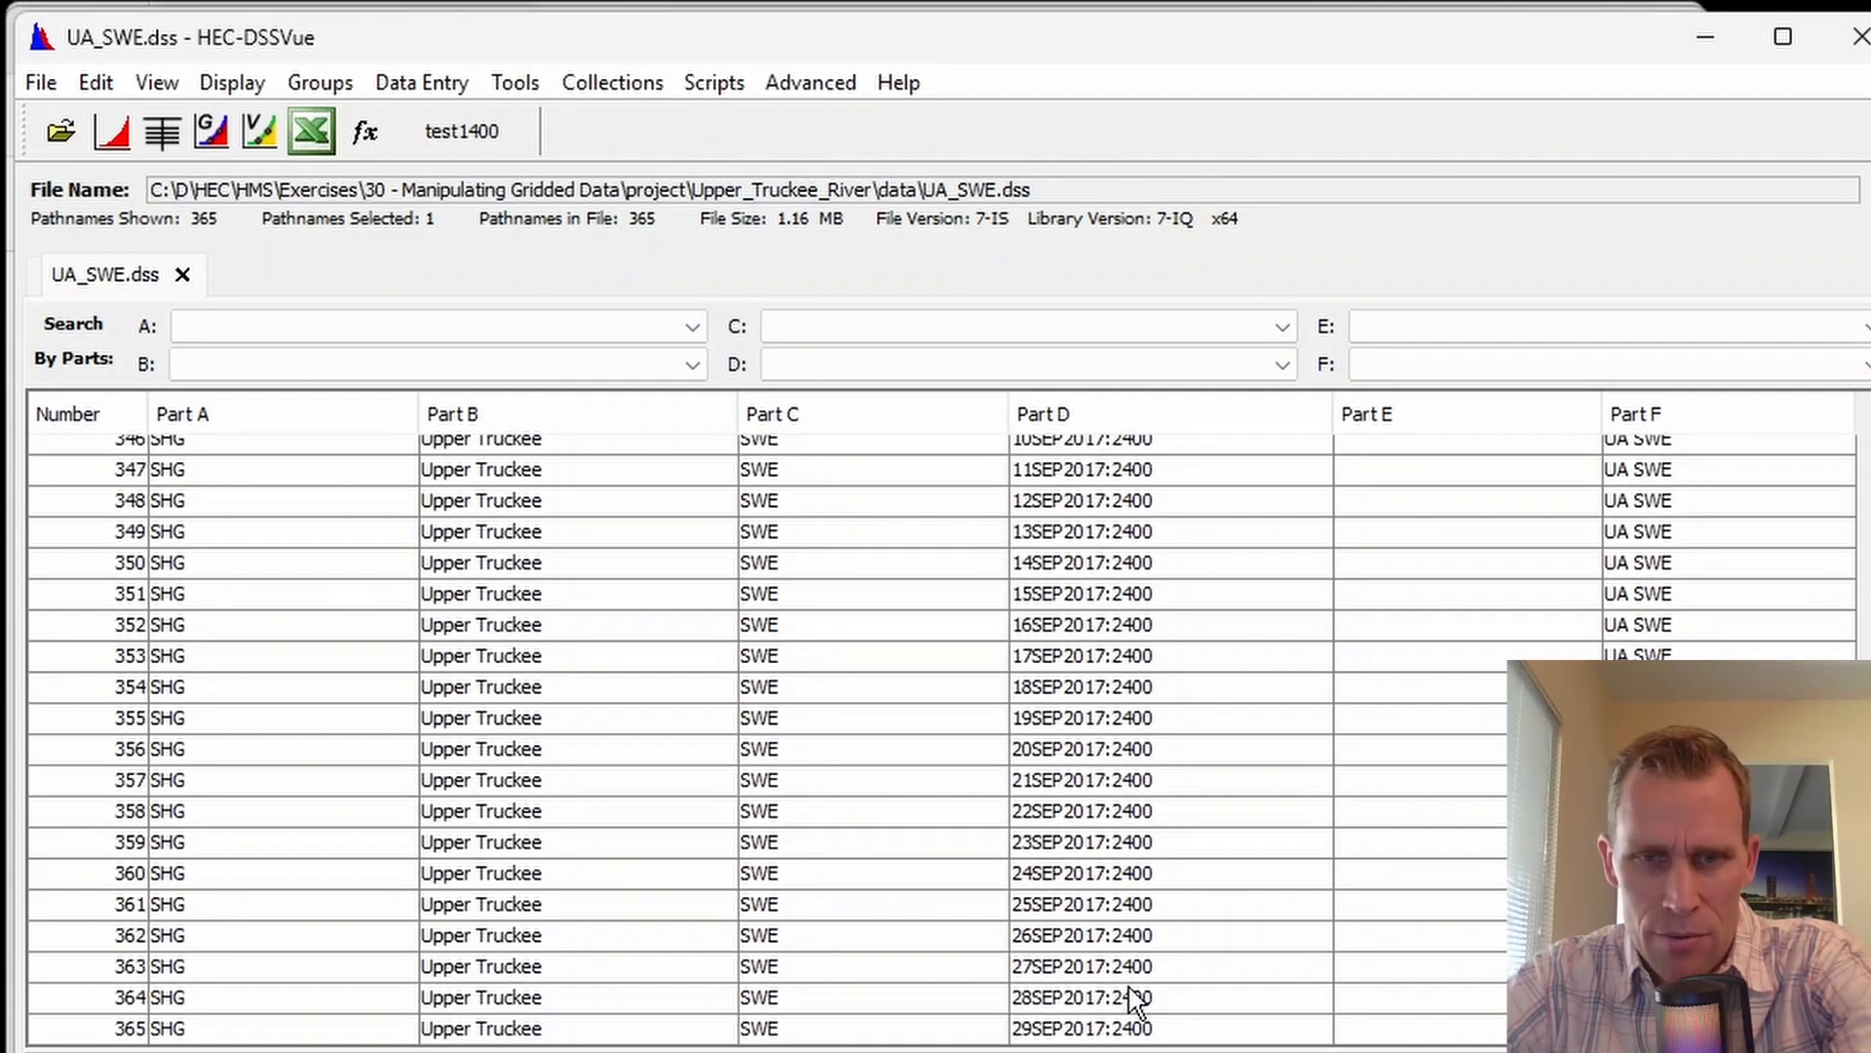
{"action": "scroll", "coordinate": [1082, 740], "scroll_direction": "up", "scroll_amount": 20}
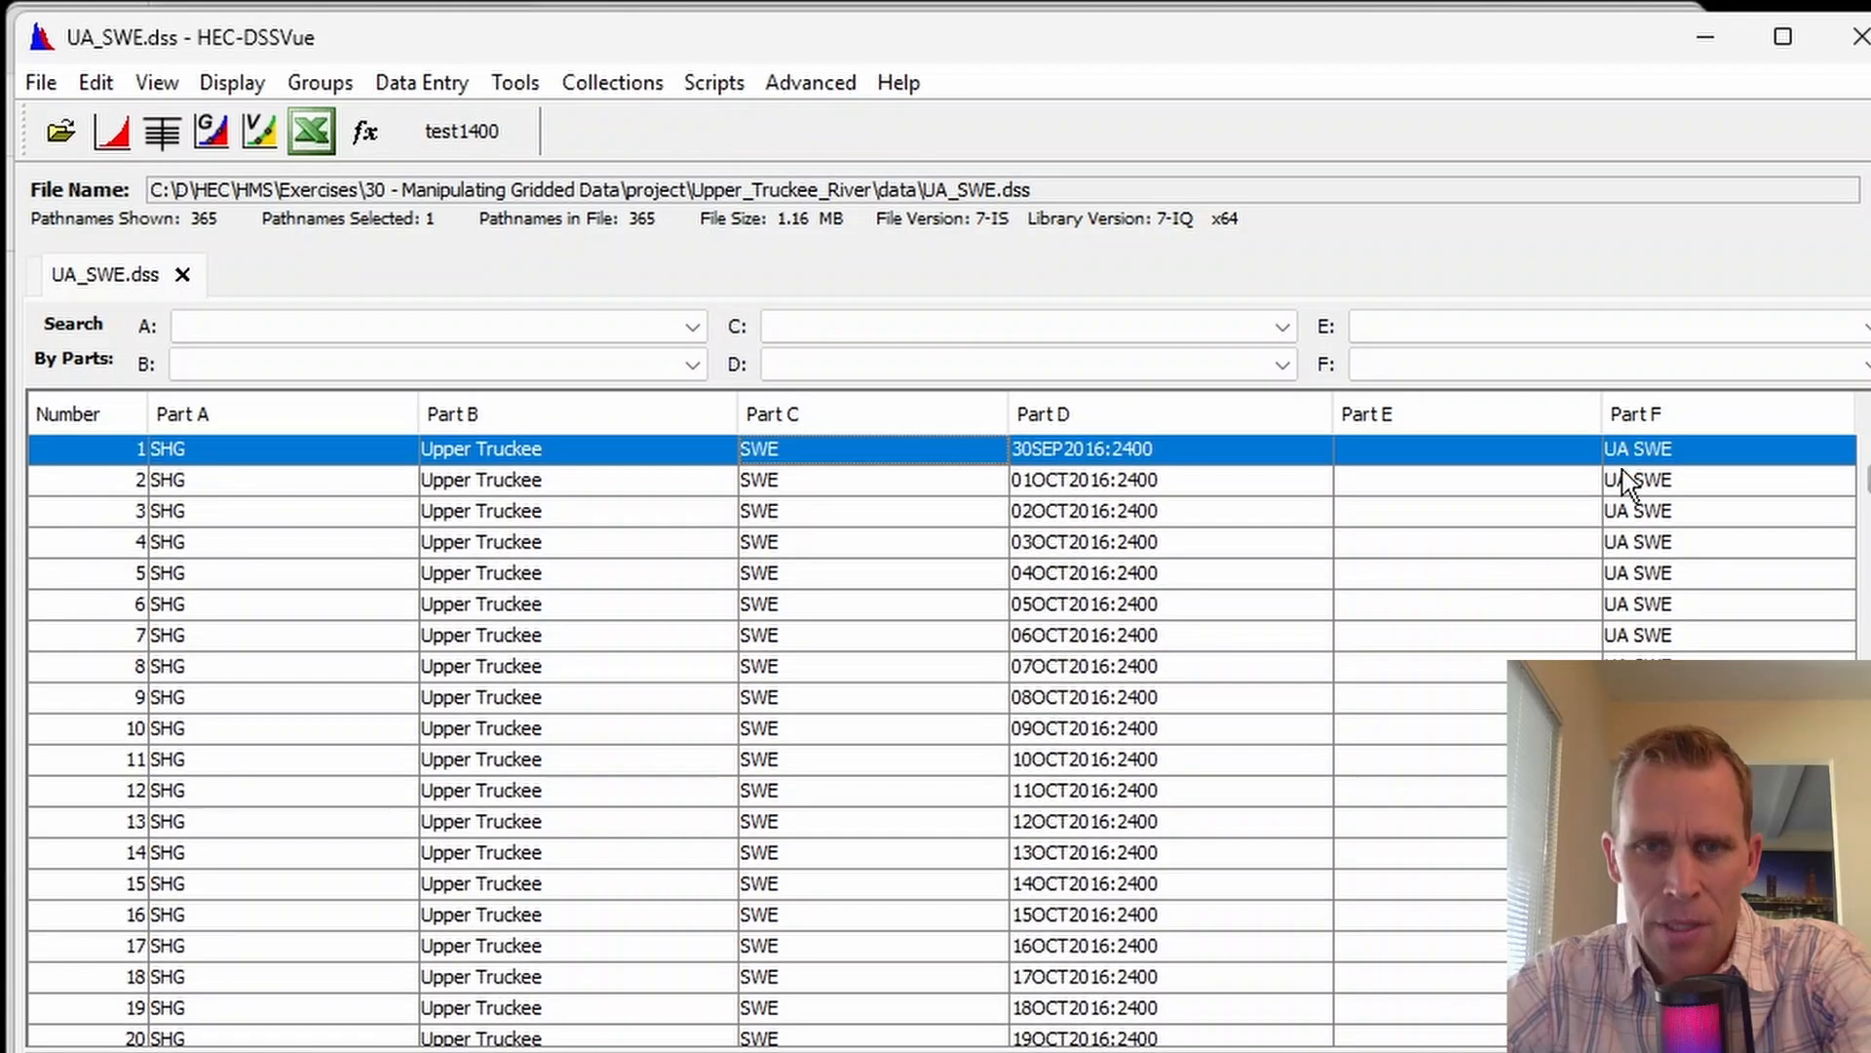
- Select all records in UA_SWE.dss, display them as grids and enlarge the grid display window
{"action": "key", "text": "ctrl+a"}
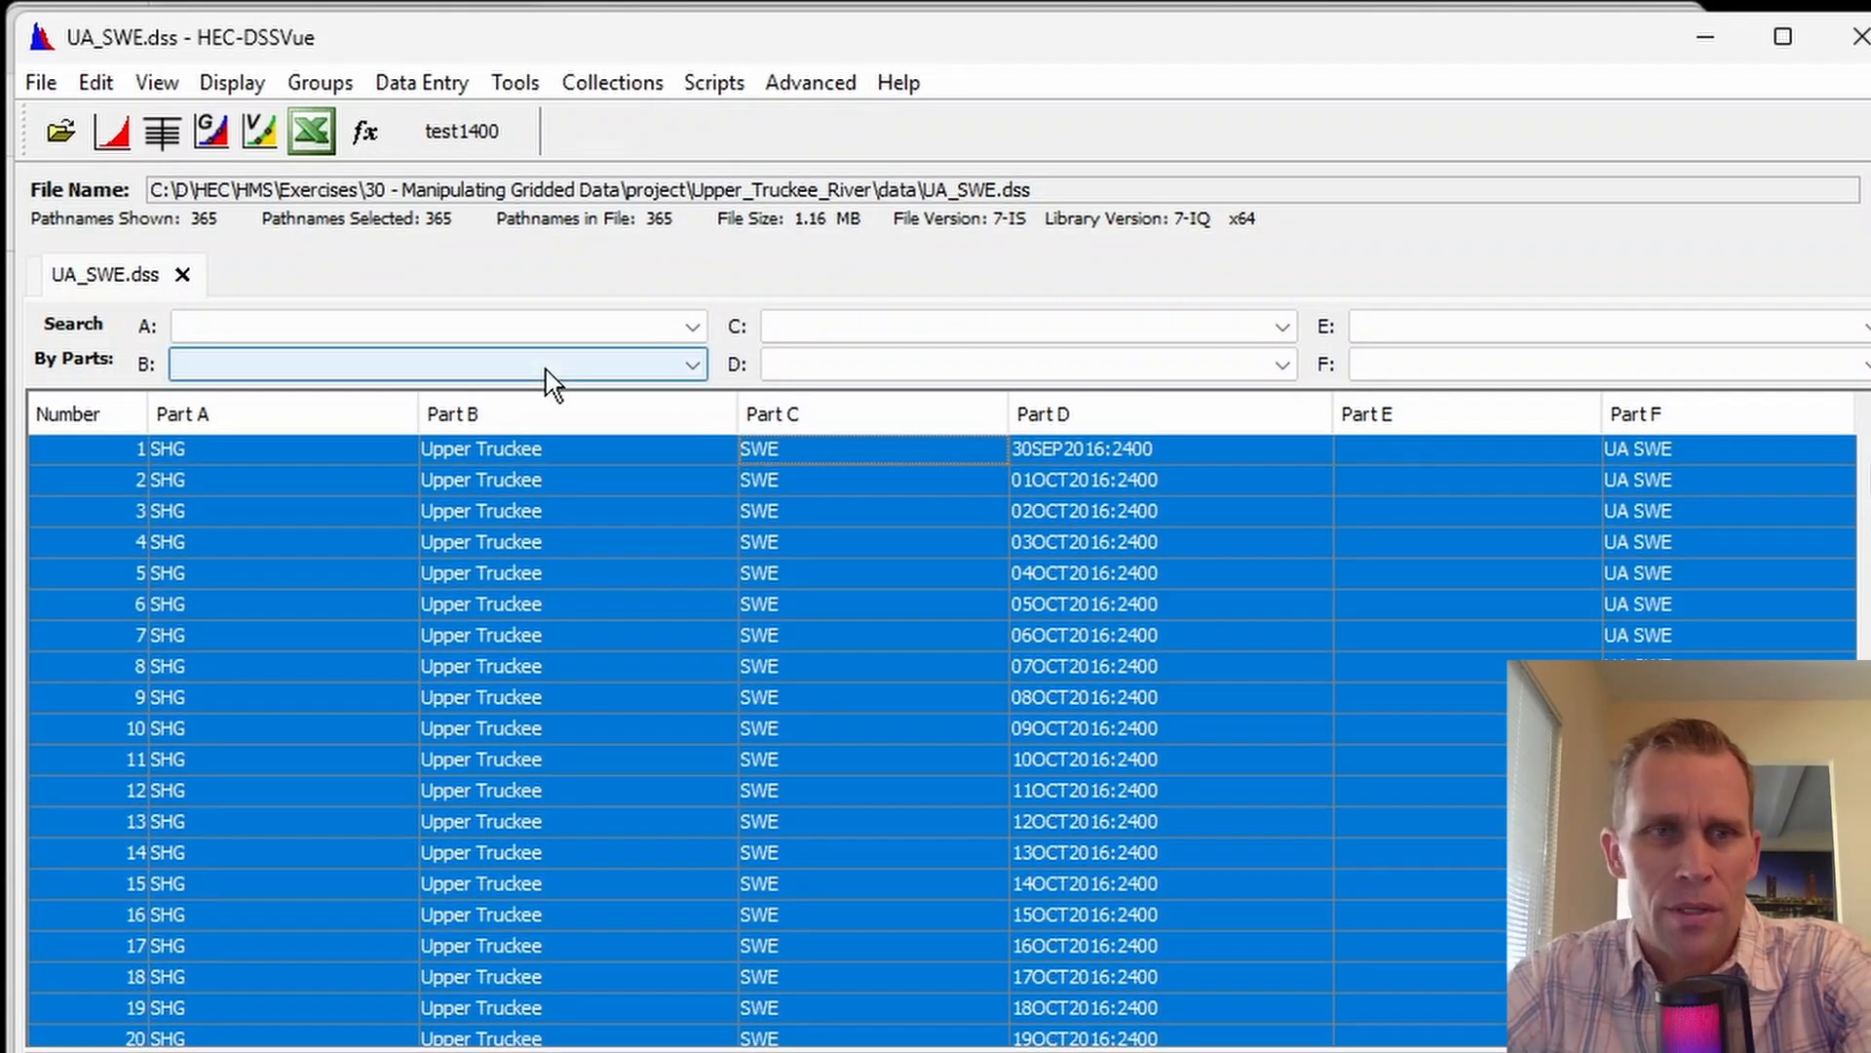
{"action": "left_click", "coordinate": [161, 135]}
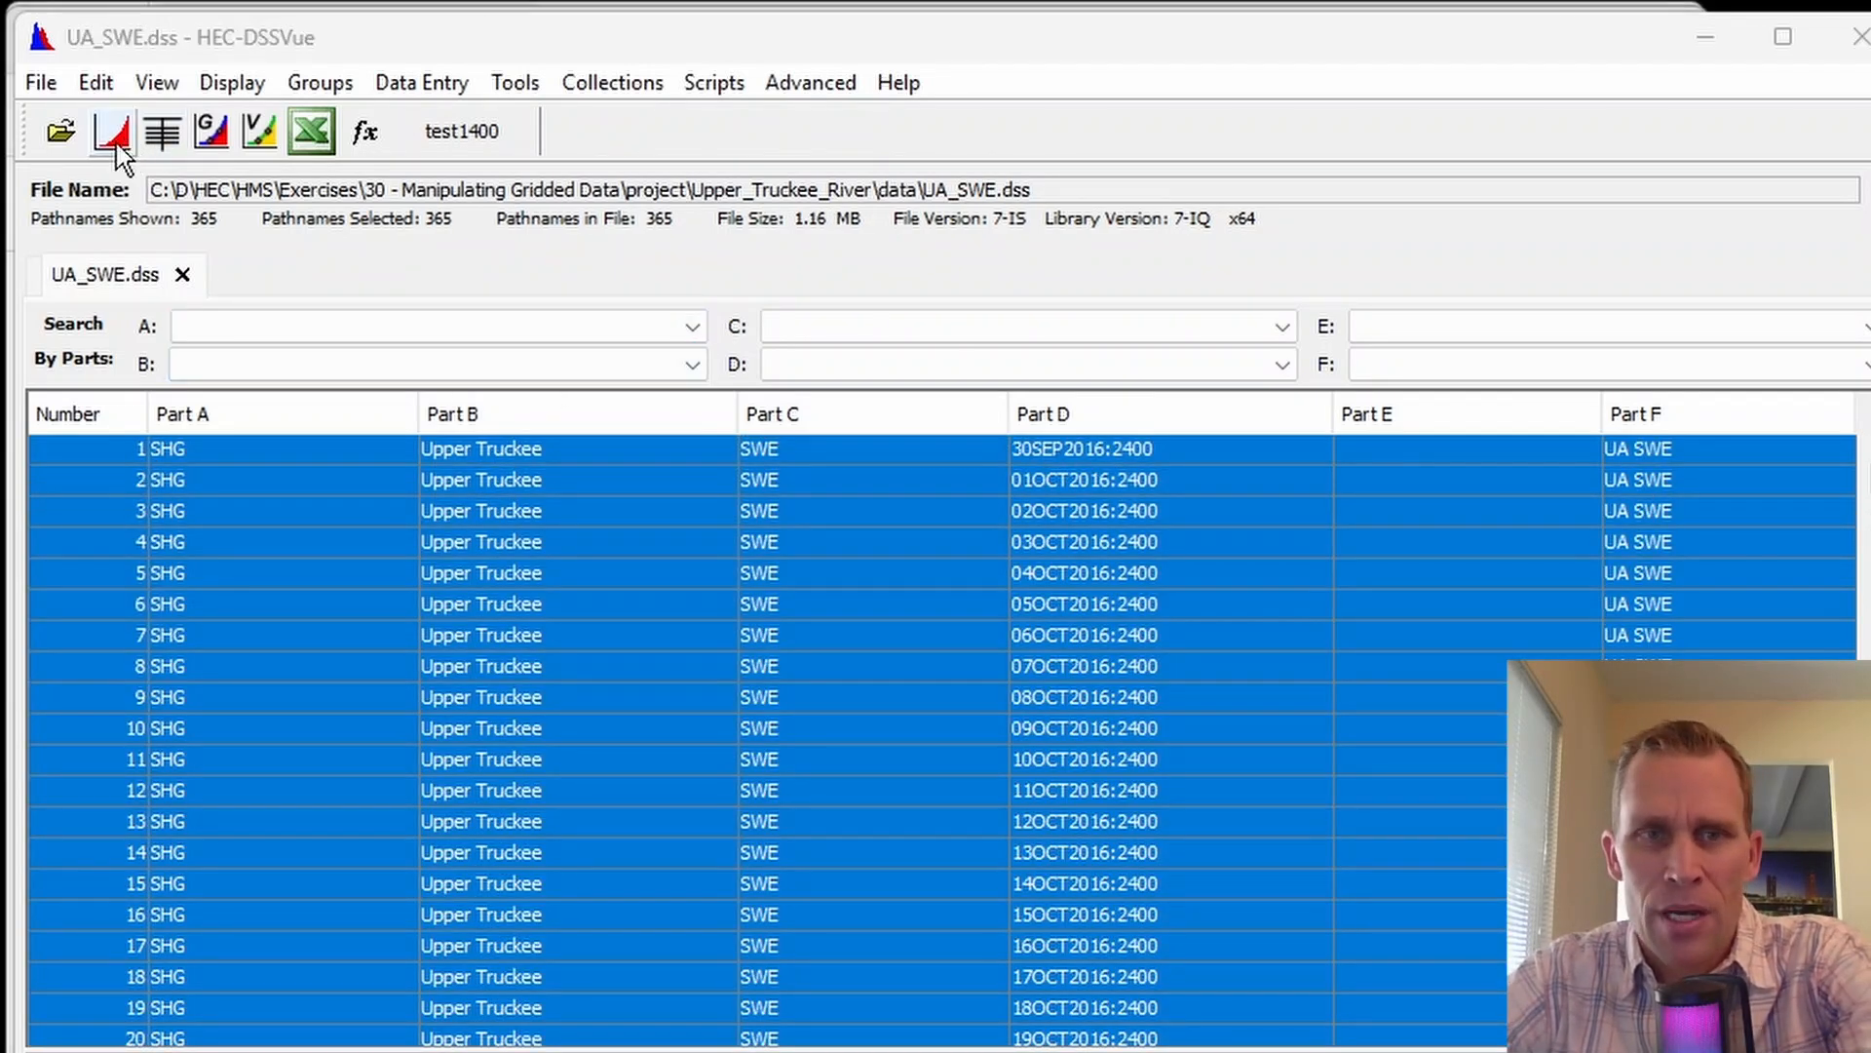
{"action": "left_click_drag", "start_coordinate": [582, 95], "coordinate": [670, 95]}
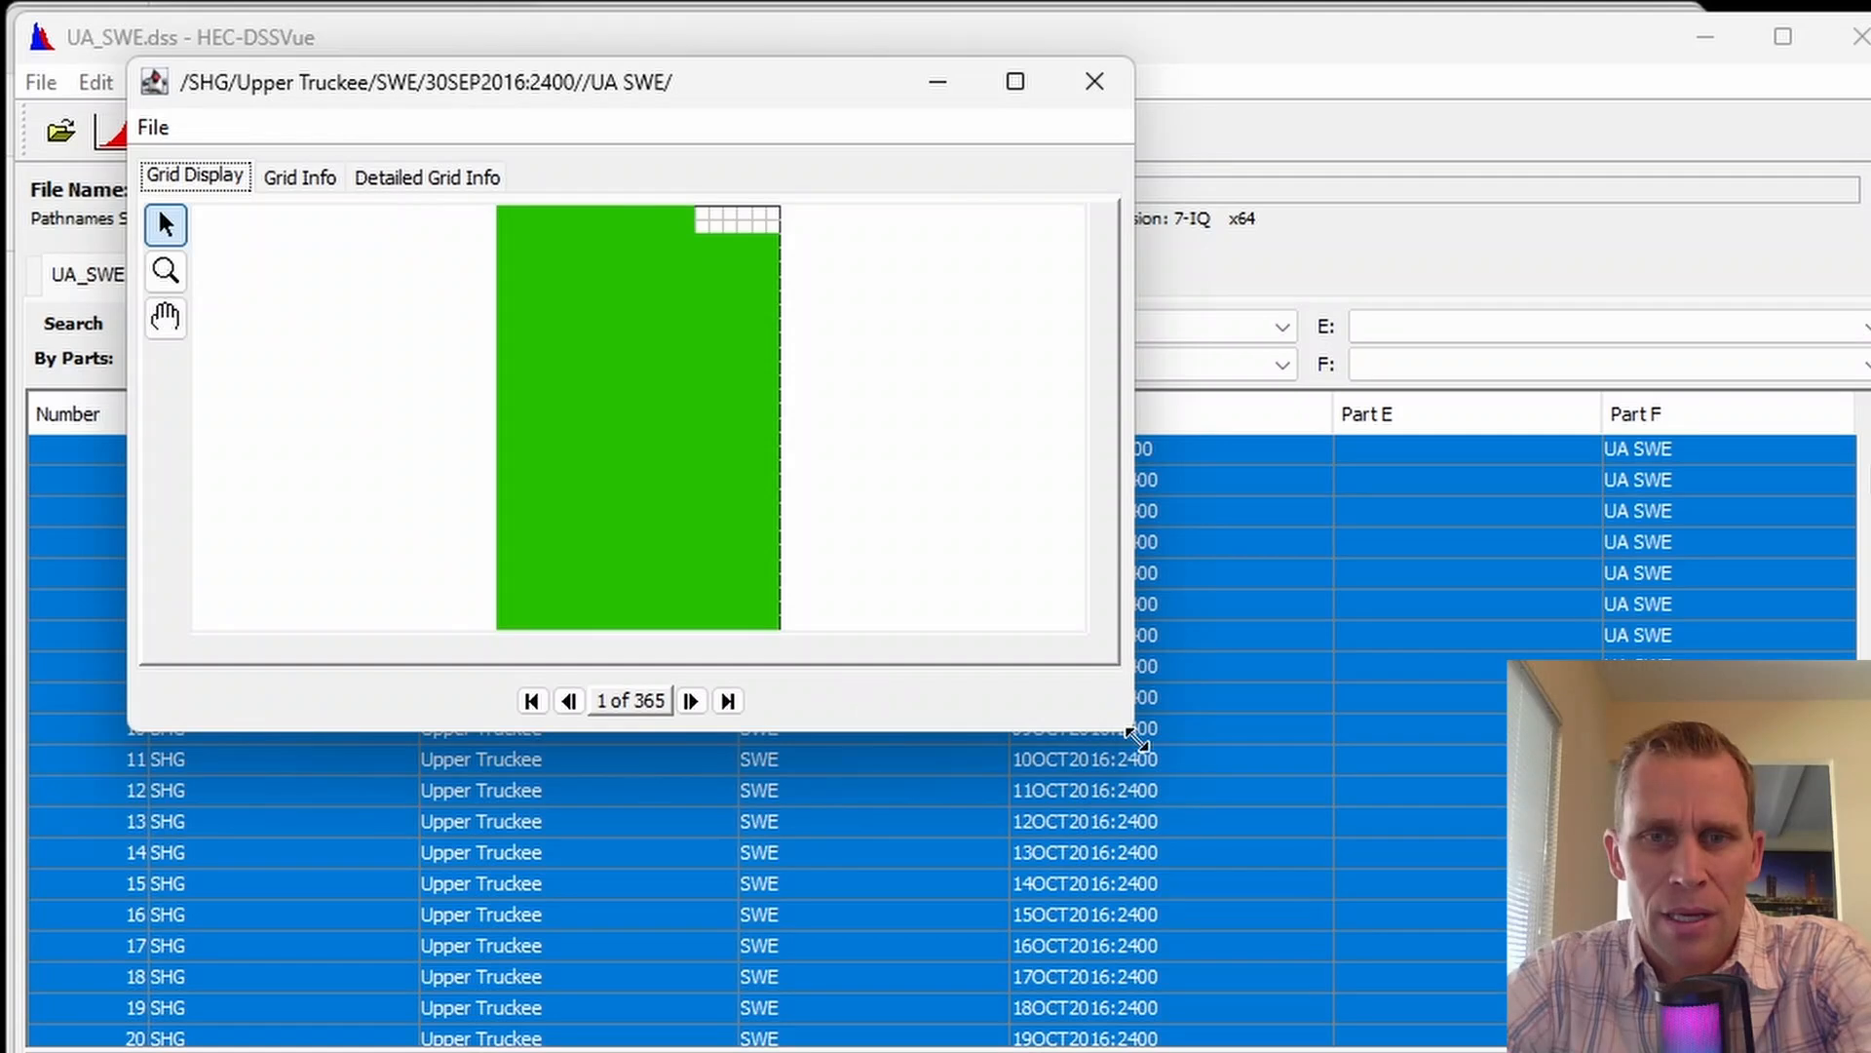
{"action": "left_click_drag", "start_coordinate": [1136, 740], "coordinate": [1179, 1051]}
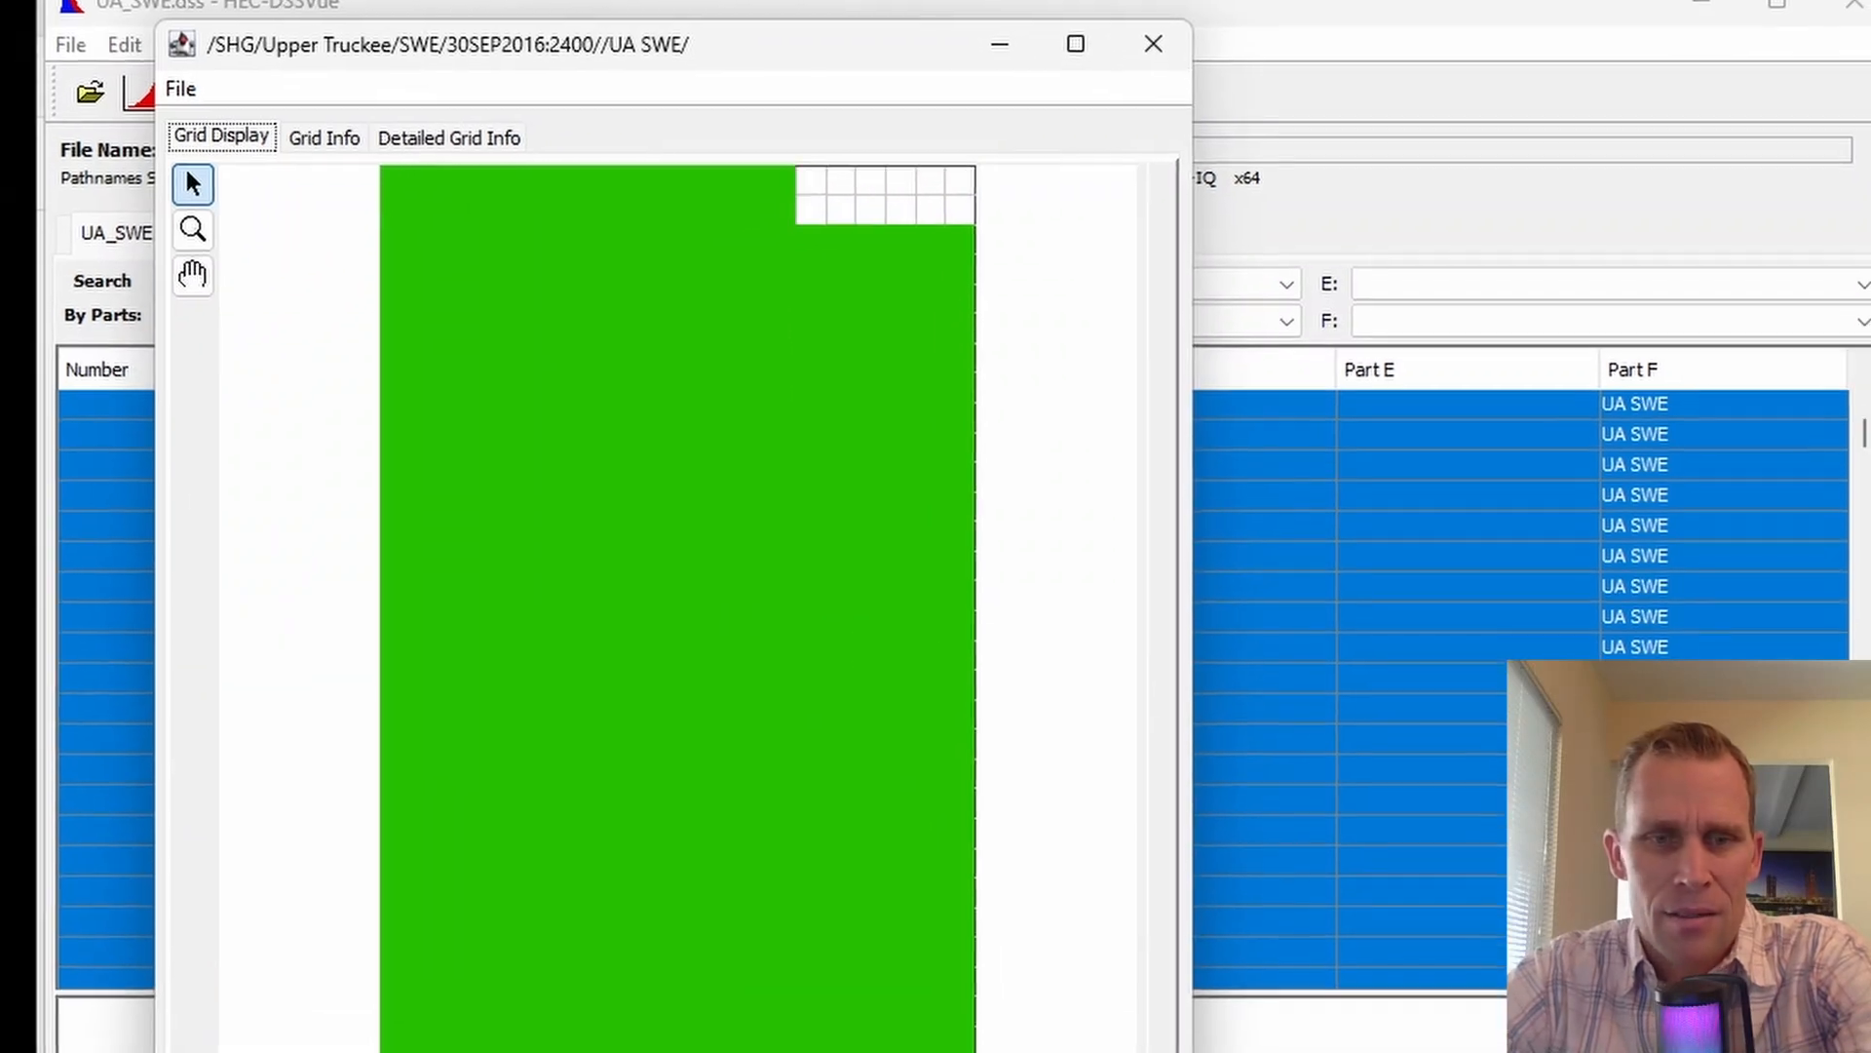
- Advance through the daily SWE grids from the first record to grid 75, watching how the snow pattern changes
{"action": "mouse_move", "coordinate": [735, 723]}
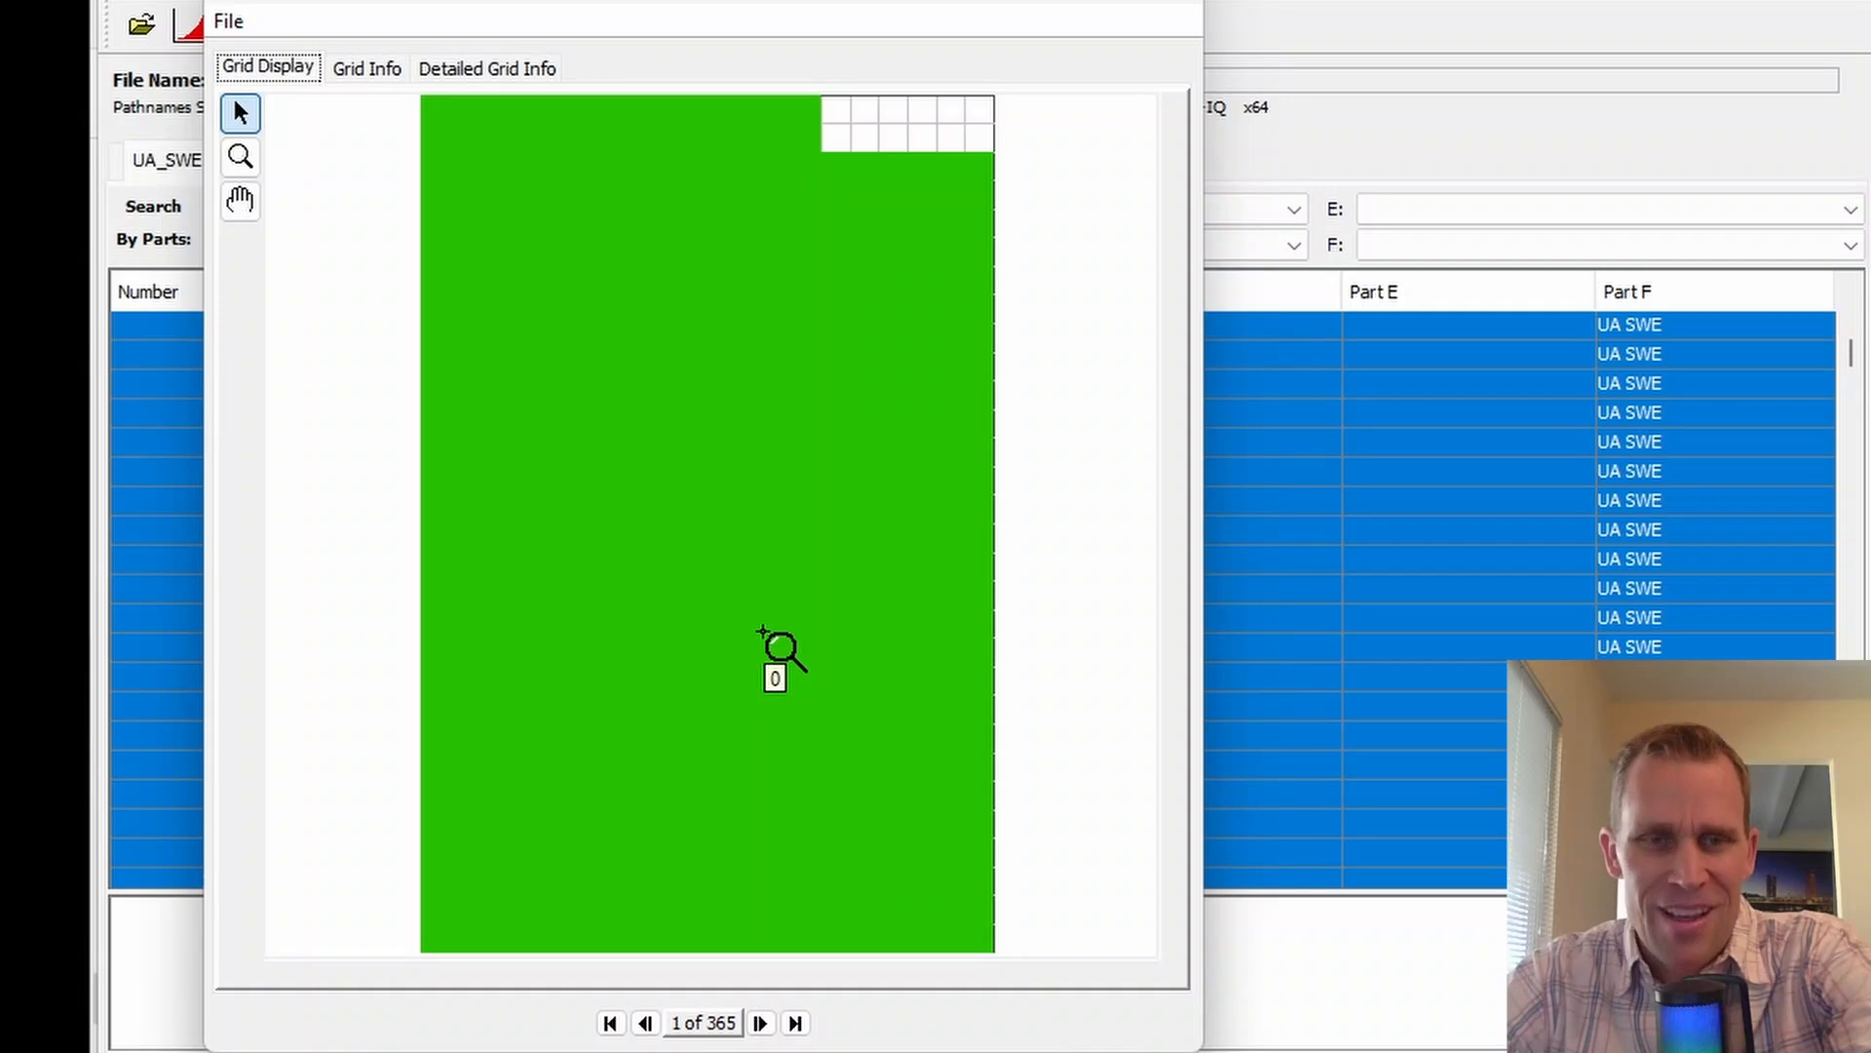
{"action": "left_click", "coordinate": [761, 1023]}
{"action": "left_click", "coordinate": [761, 1022]}
{"action": "left_click", "coordinate": [761, 1023]}
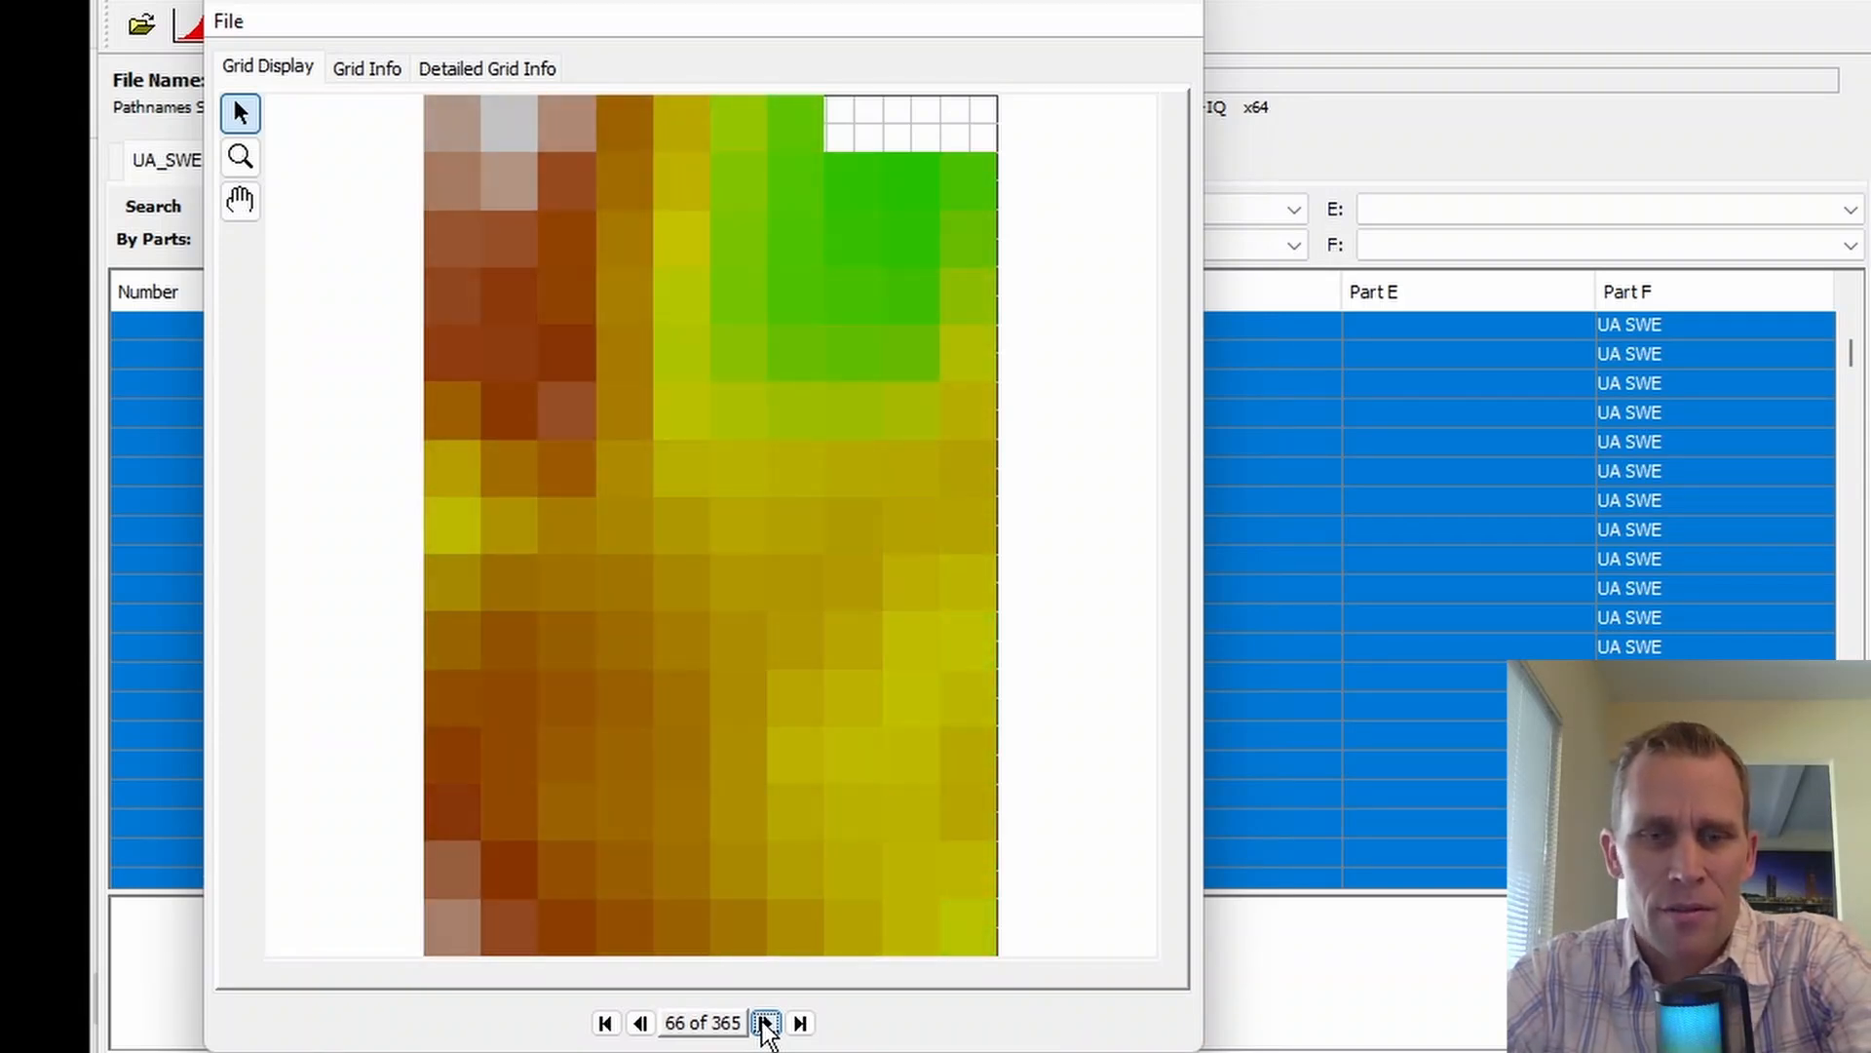
{"action": "left_click", "coordinate": [764, 1023]}
{"action": "left_click", "coordinate": [764, 1023]}
{"action": "left_click", "coordinate": [764, 1024]}
{"action": "left_click", "coordinate": [764, 1023]}
{"action": "left_click", "coordinate": [764, 1023]}
{"action": "left_click", "coordinate": [765, 1023]}
{"action": "left_click", "coordinate": [764, 1023]}
{"action": "left_click", "coordinate": [764, 1023]}
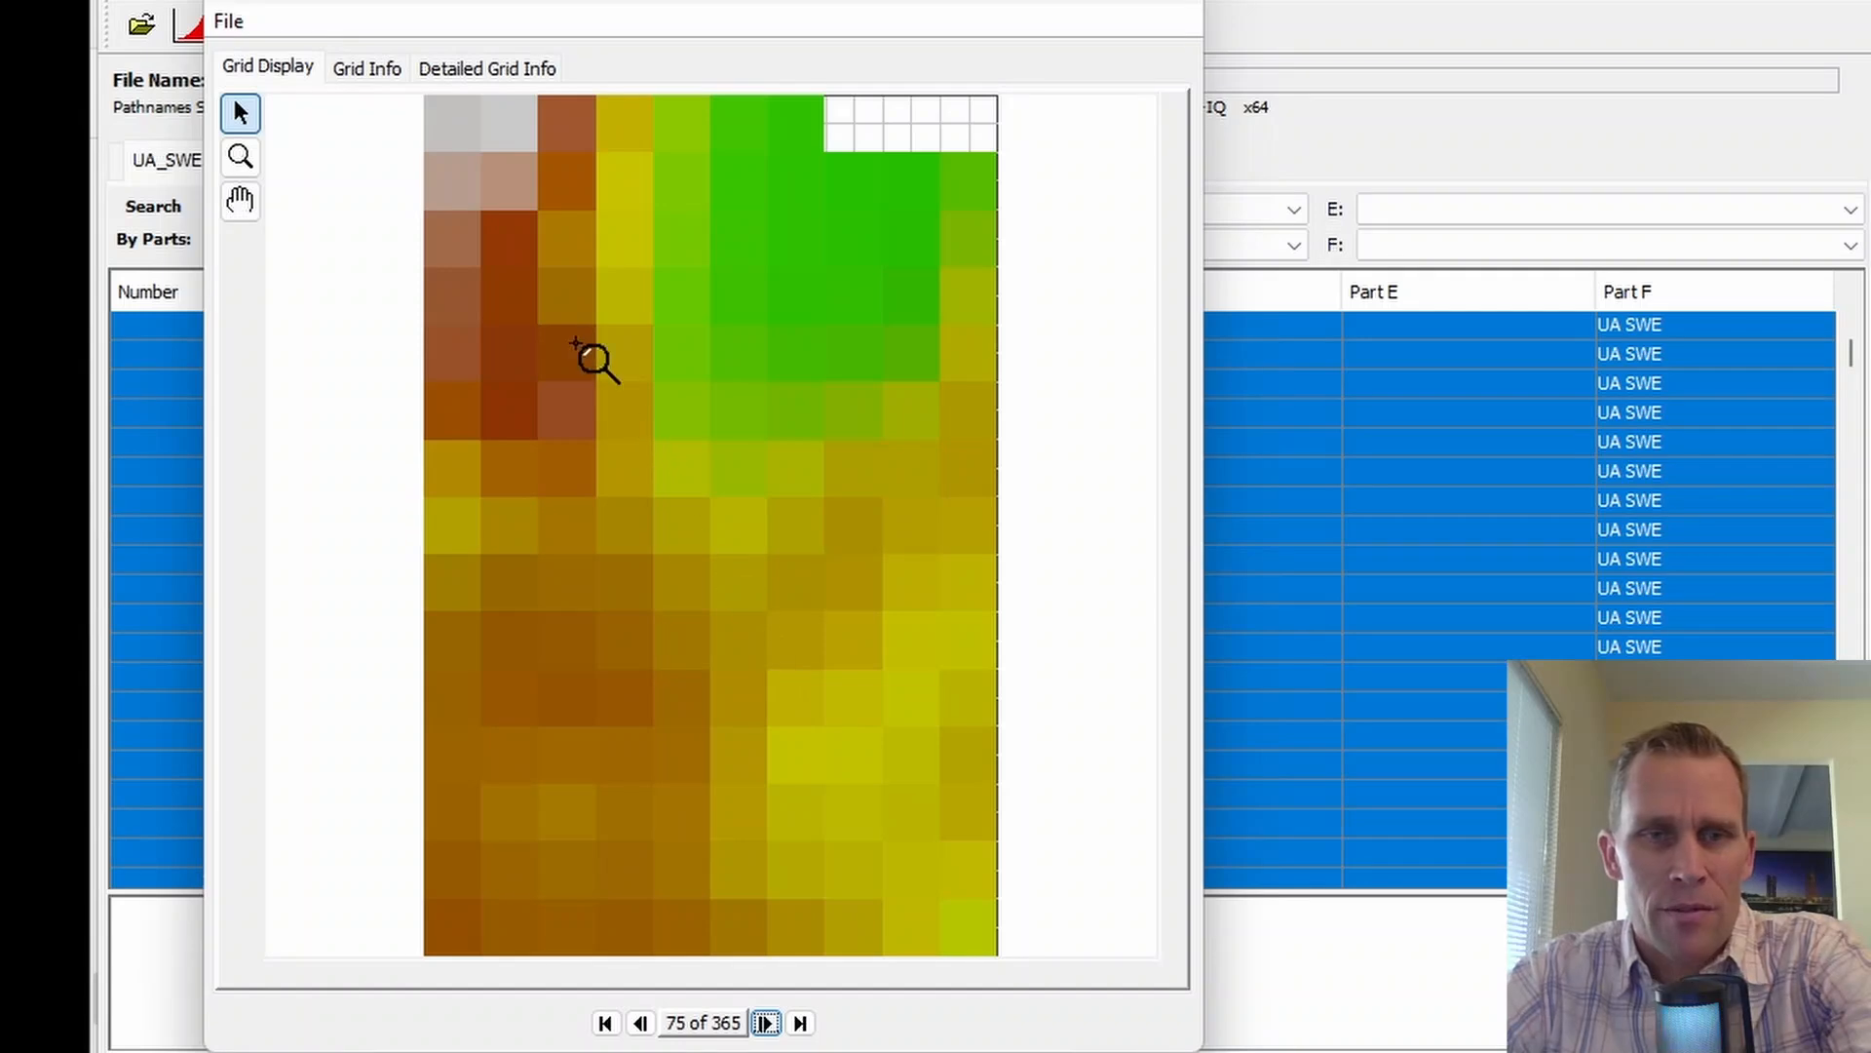
- Check the cell values and grid information of the 13DEC2016 SWE grid, and close the grid viewer
{"action": "mouse_move", "coordinate": [592, 359]}
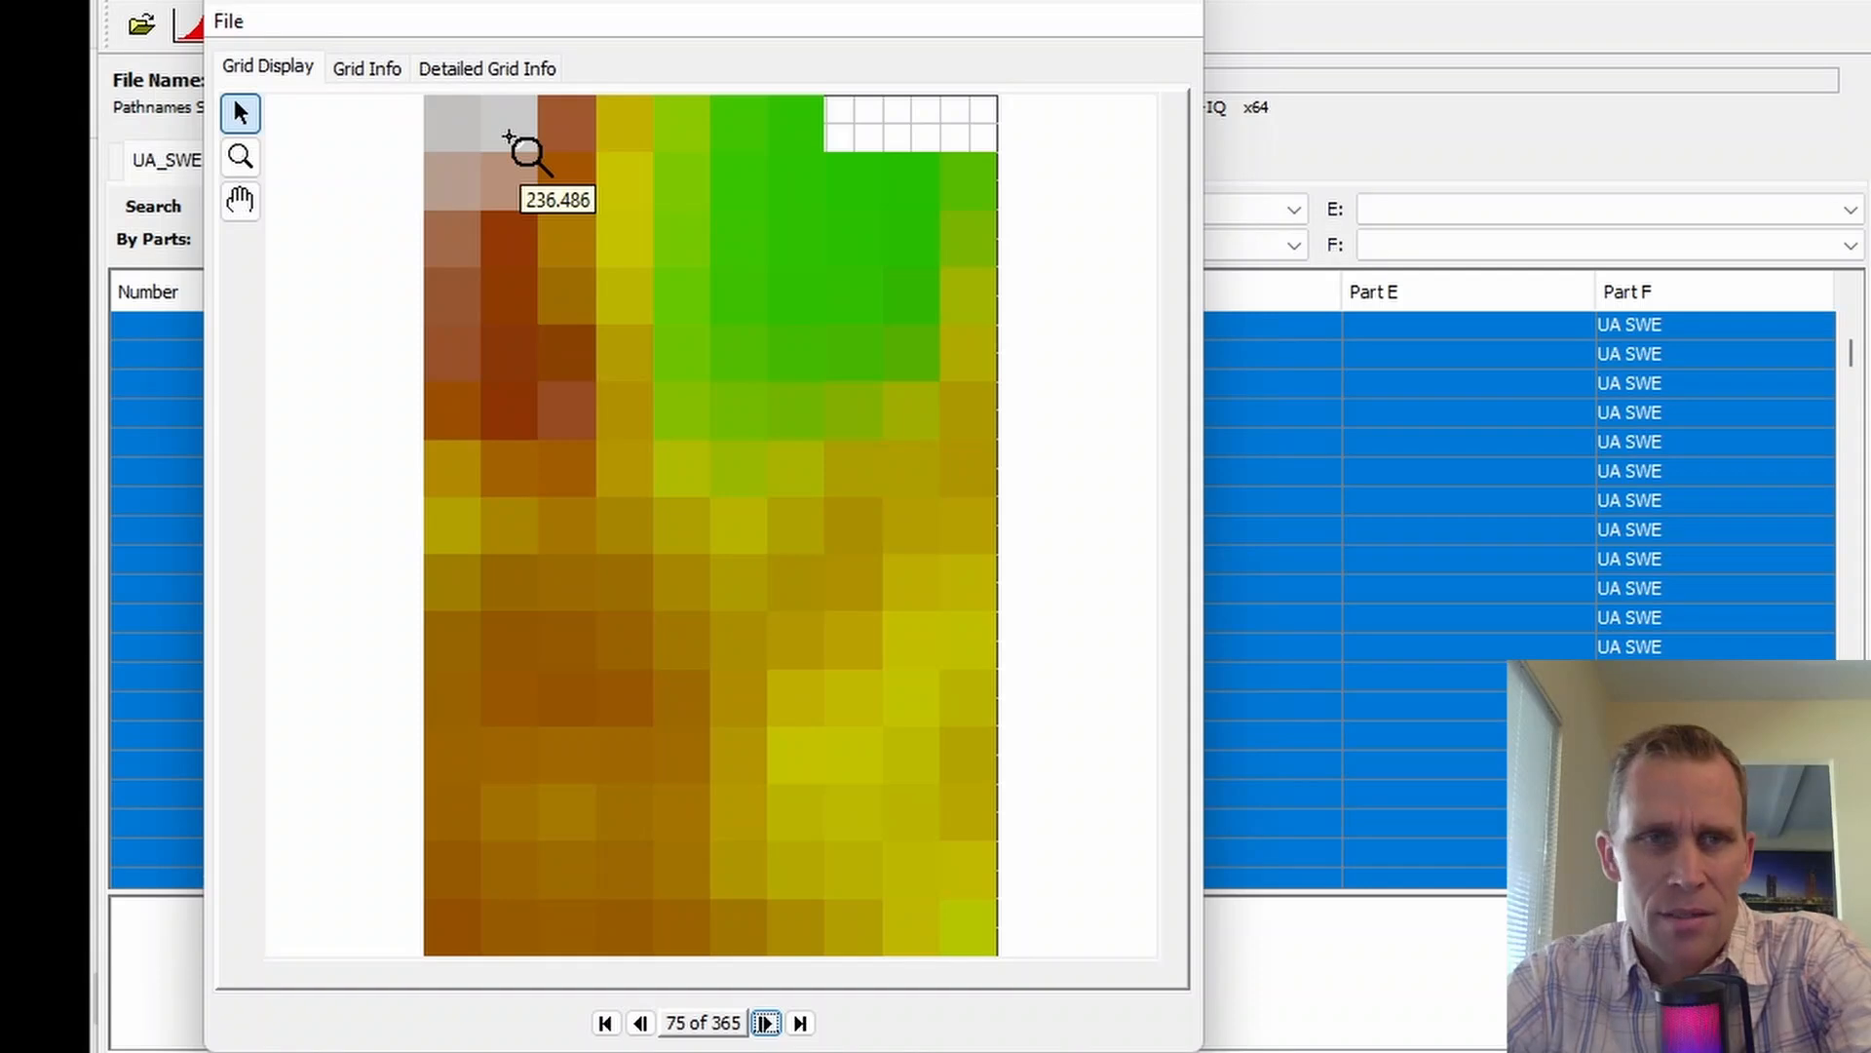
{"action": "left_click", "coordinate": [368, 70]}
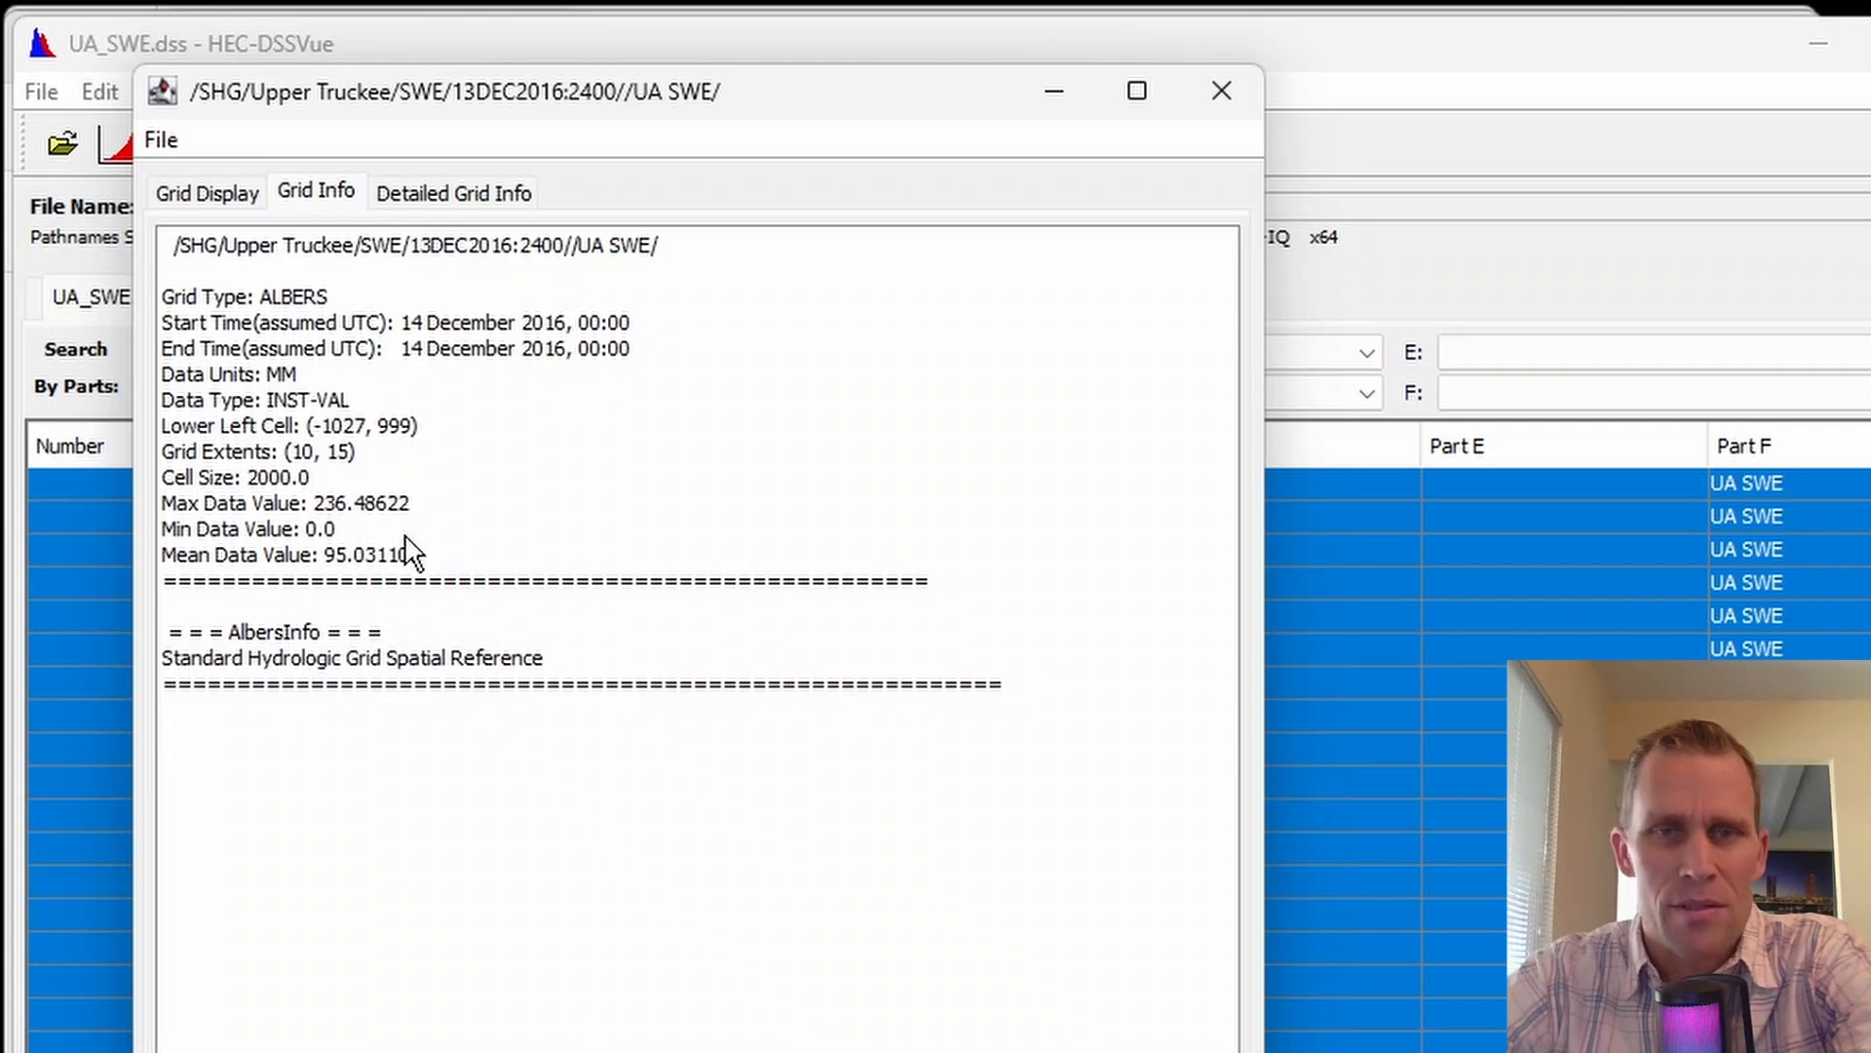
{"action": "left_click", "coordinate": [1230, 99]}
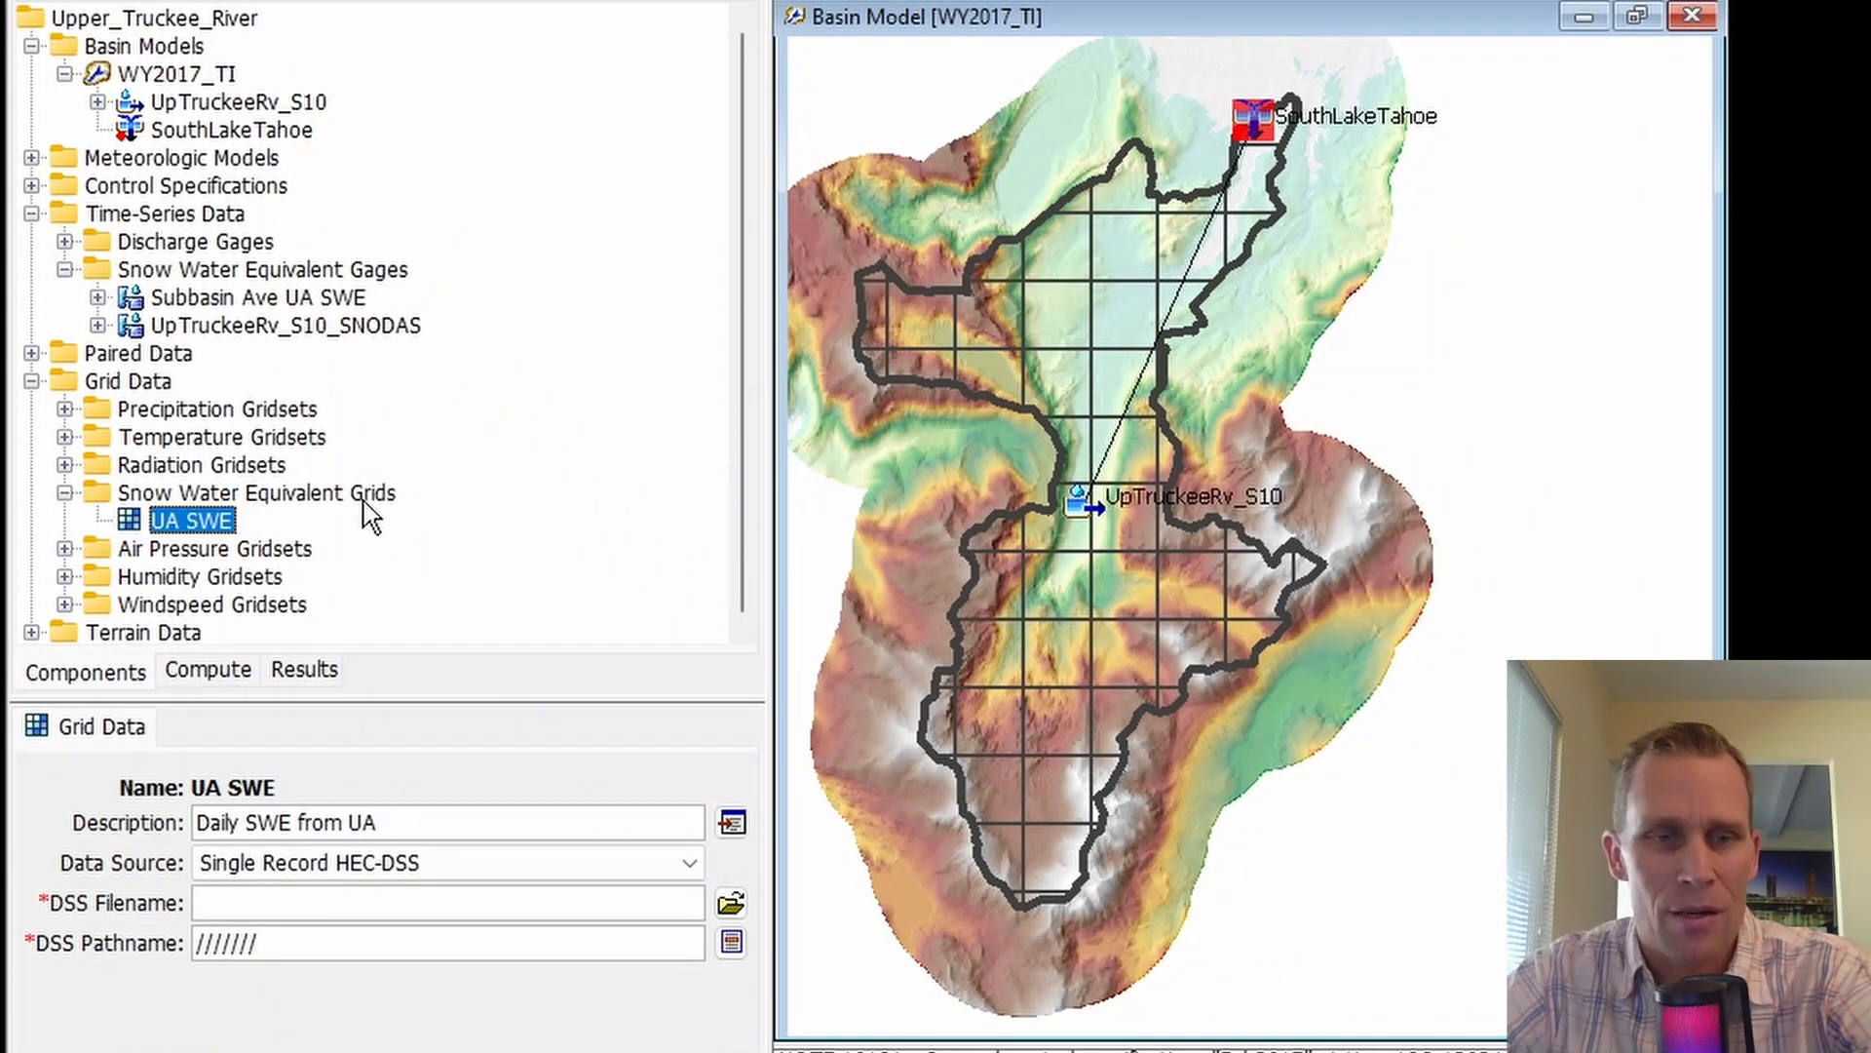
- In HEC-HMS, keep UA SWE's data source as Single Record HEC-DSS and assign UA_SWE.dss from Upper_Truckee_River's data folder
{"action": "left_click", "coordinate": [295, 870]}
{"action": "left_click", "coordinate": [294, 870]}
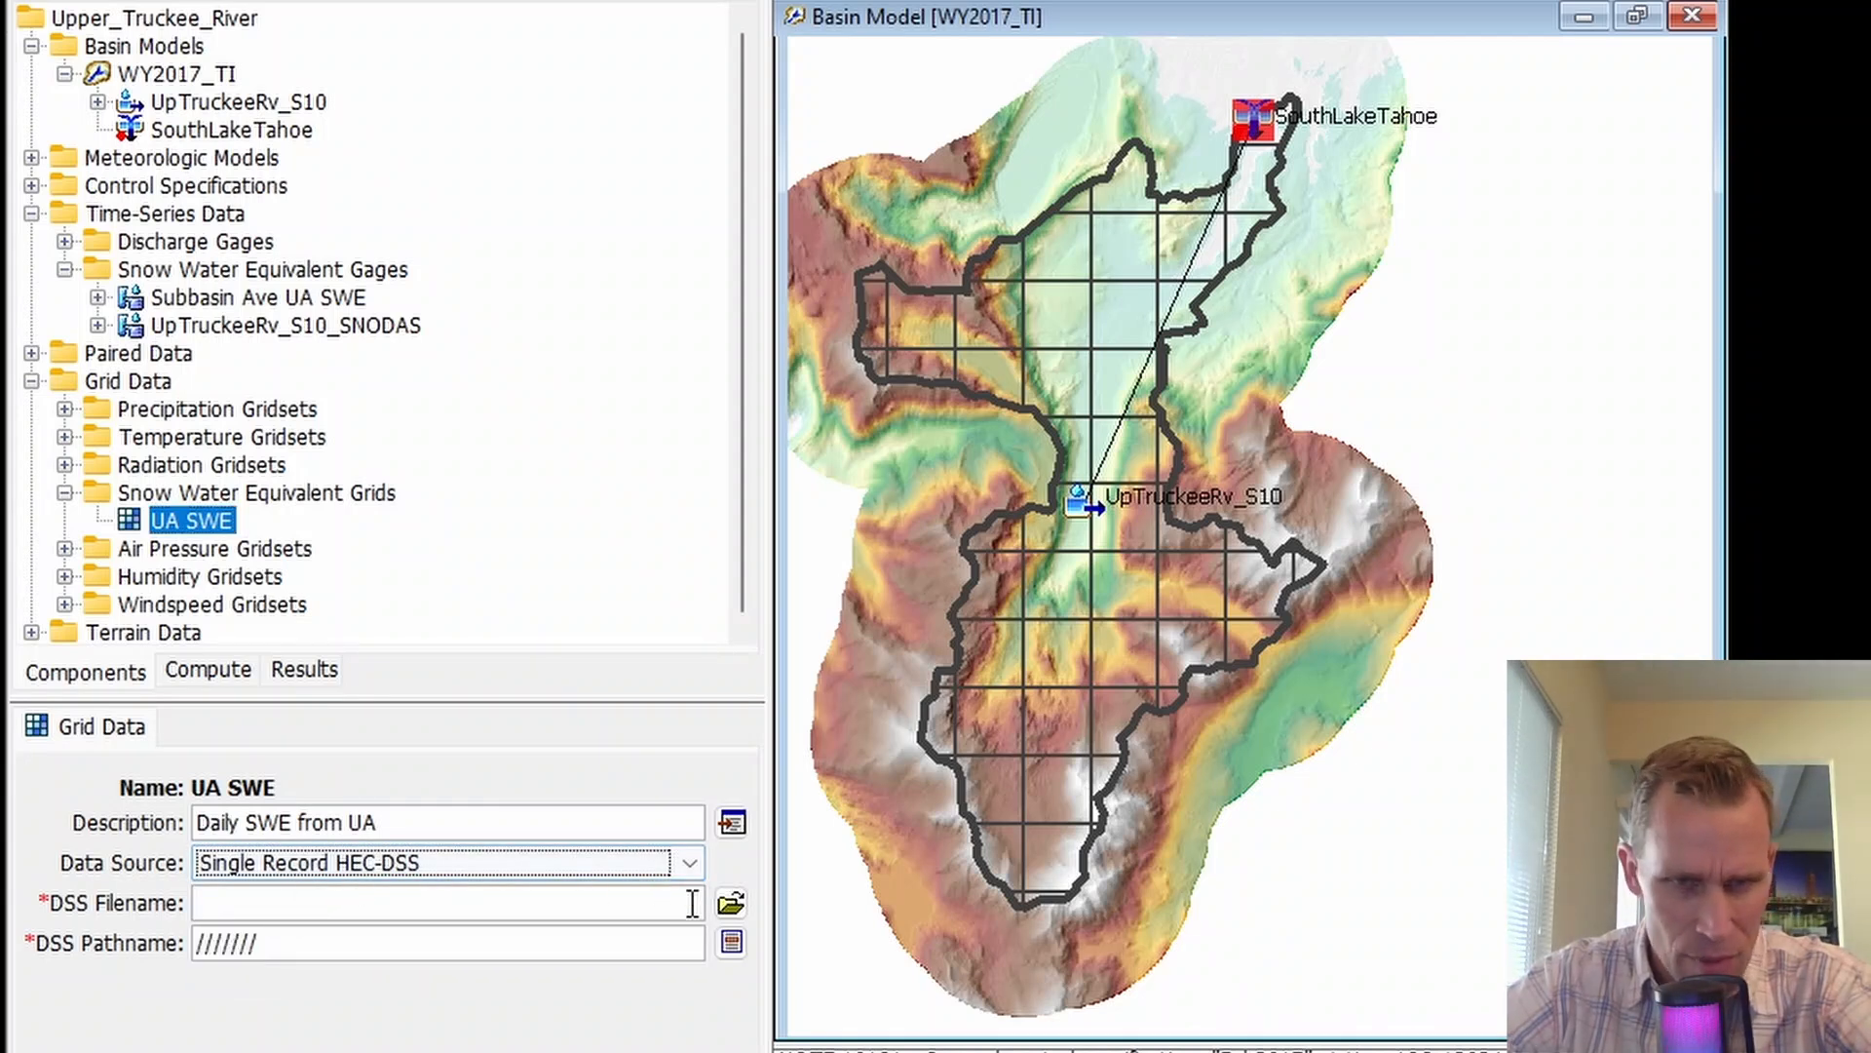
{"action": "left_click", "coordinate": [736, 906]}
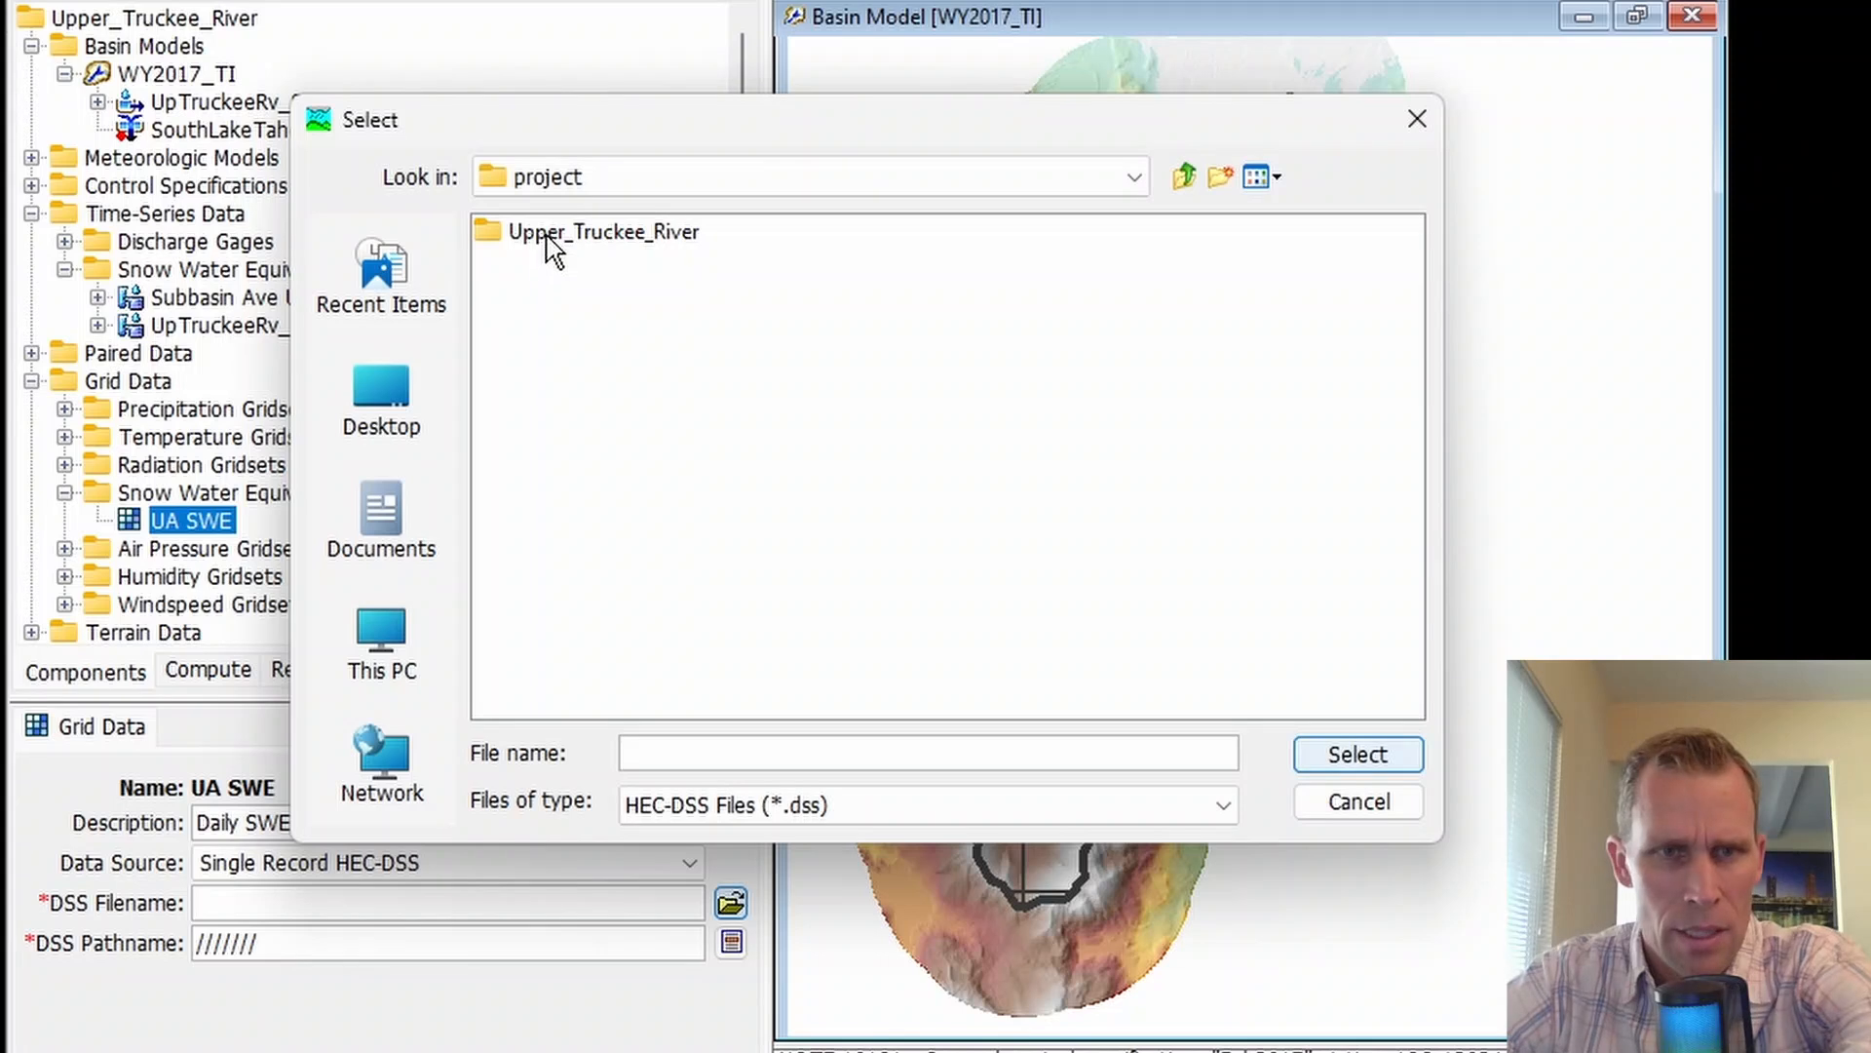
{"action": "double_click", "coordinate": [548, 246]}
{"action": "left_click", "coordinate": [536, 271]}
{"action": "double_click", "coordinate": [536, 271]}
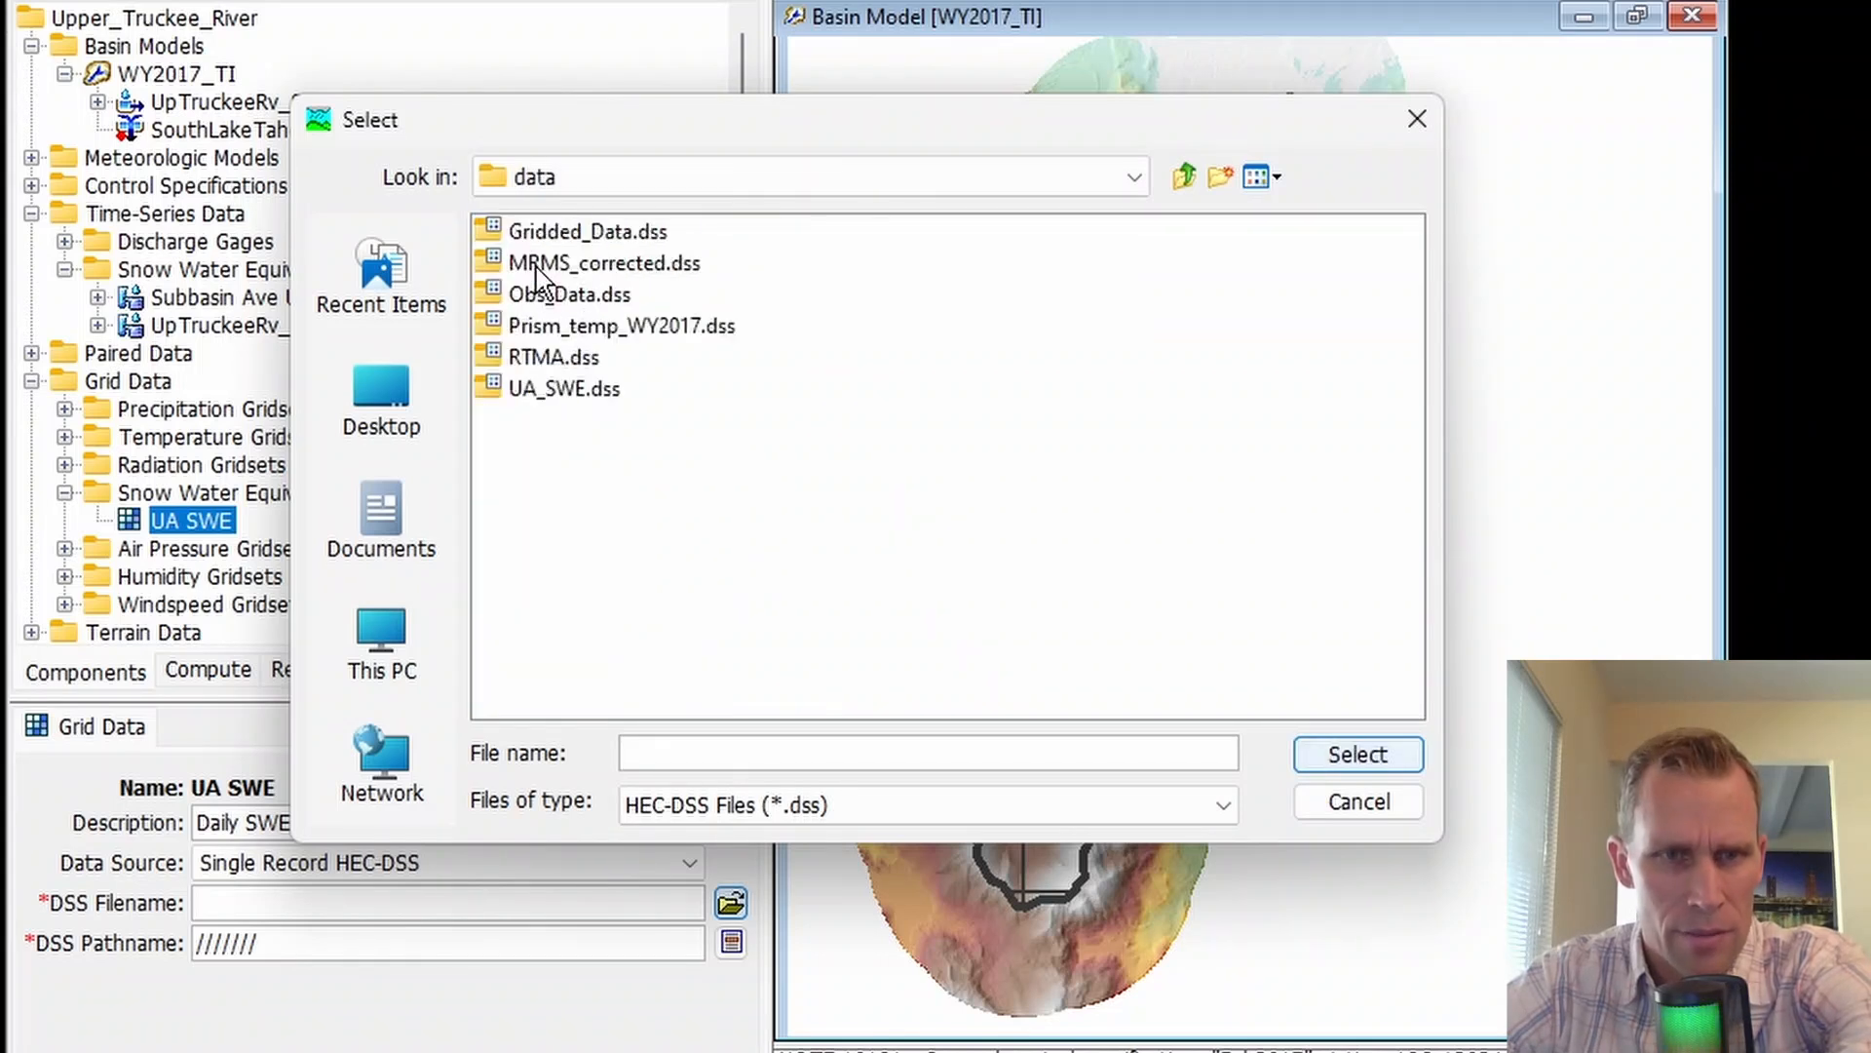
{"action": "left_click", "coordinate": [558, 390]}
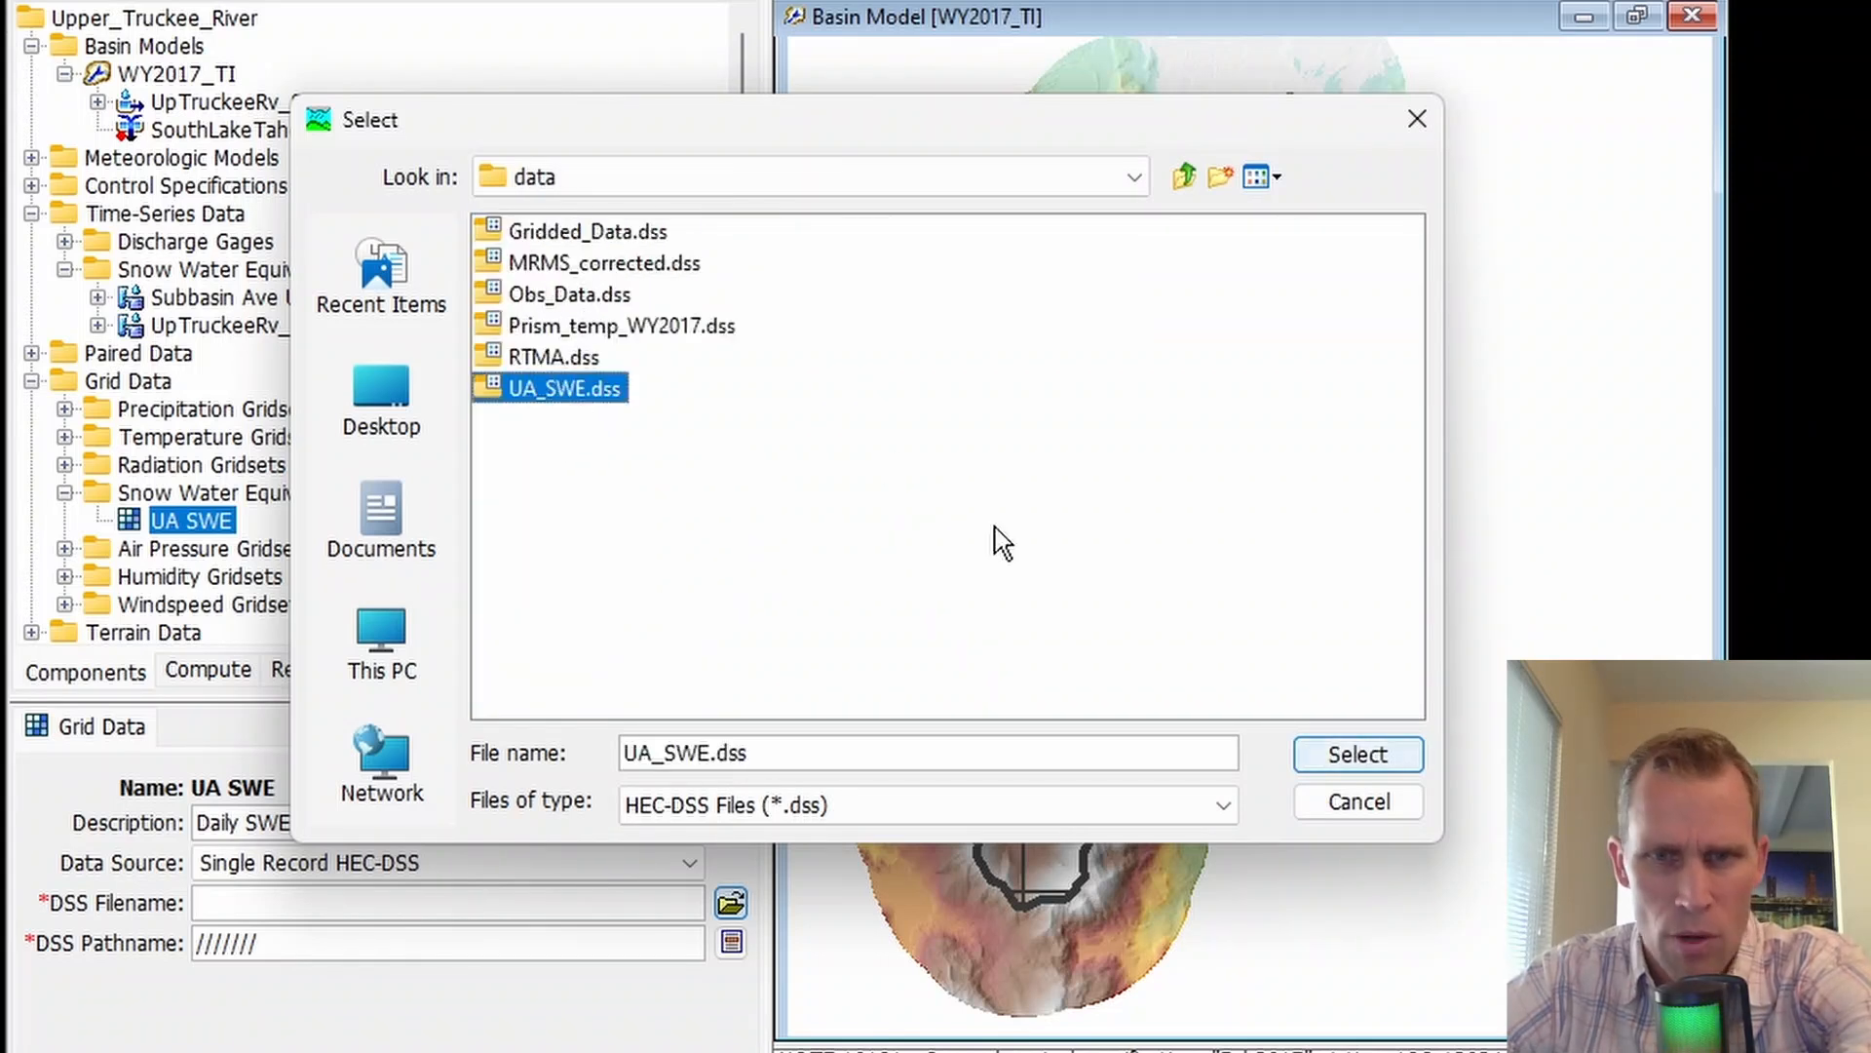
{"action": "left_click", "coordinate": [1335, 758]}
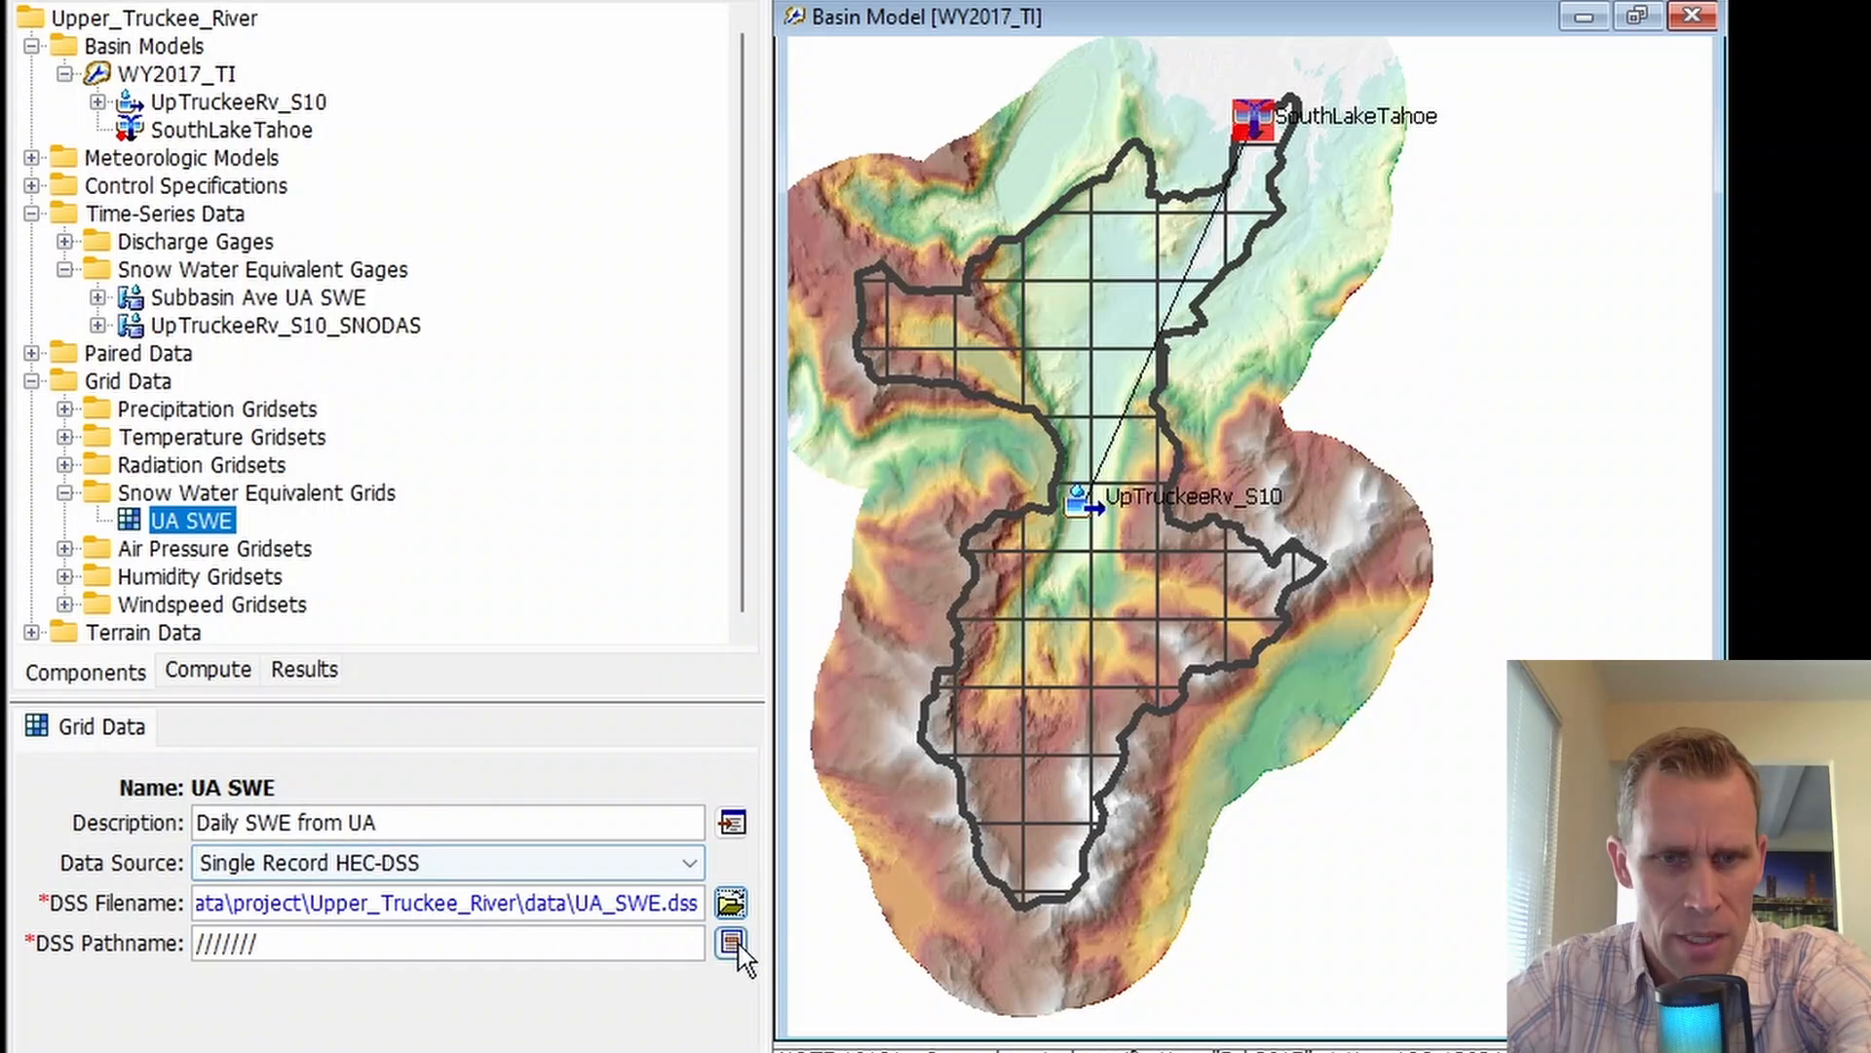
- Set the UA SWE grid's DSS pathname to the SHG Upper Truckee SWE record dated 30SEP2016:2400
{"action": "left_click", "coordinate": [731, 942]}
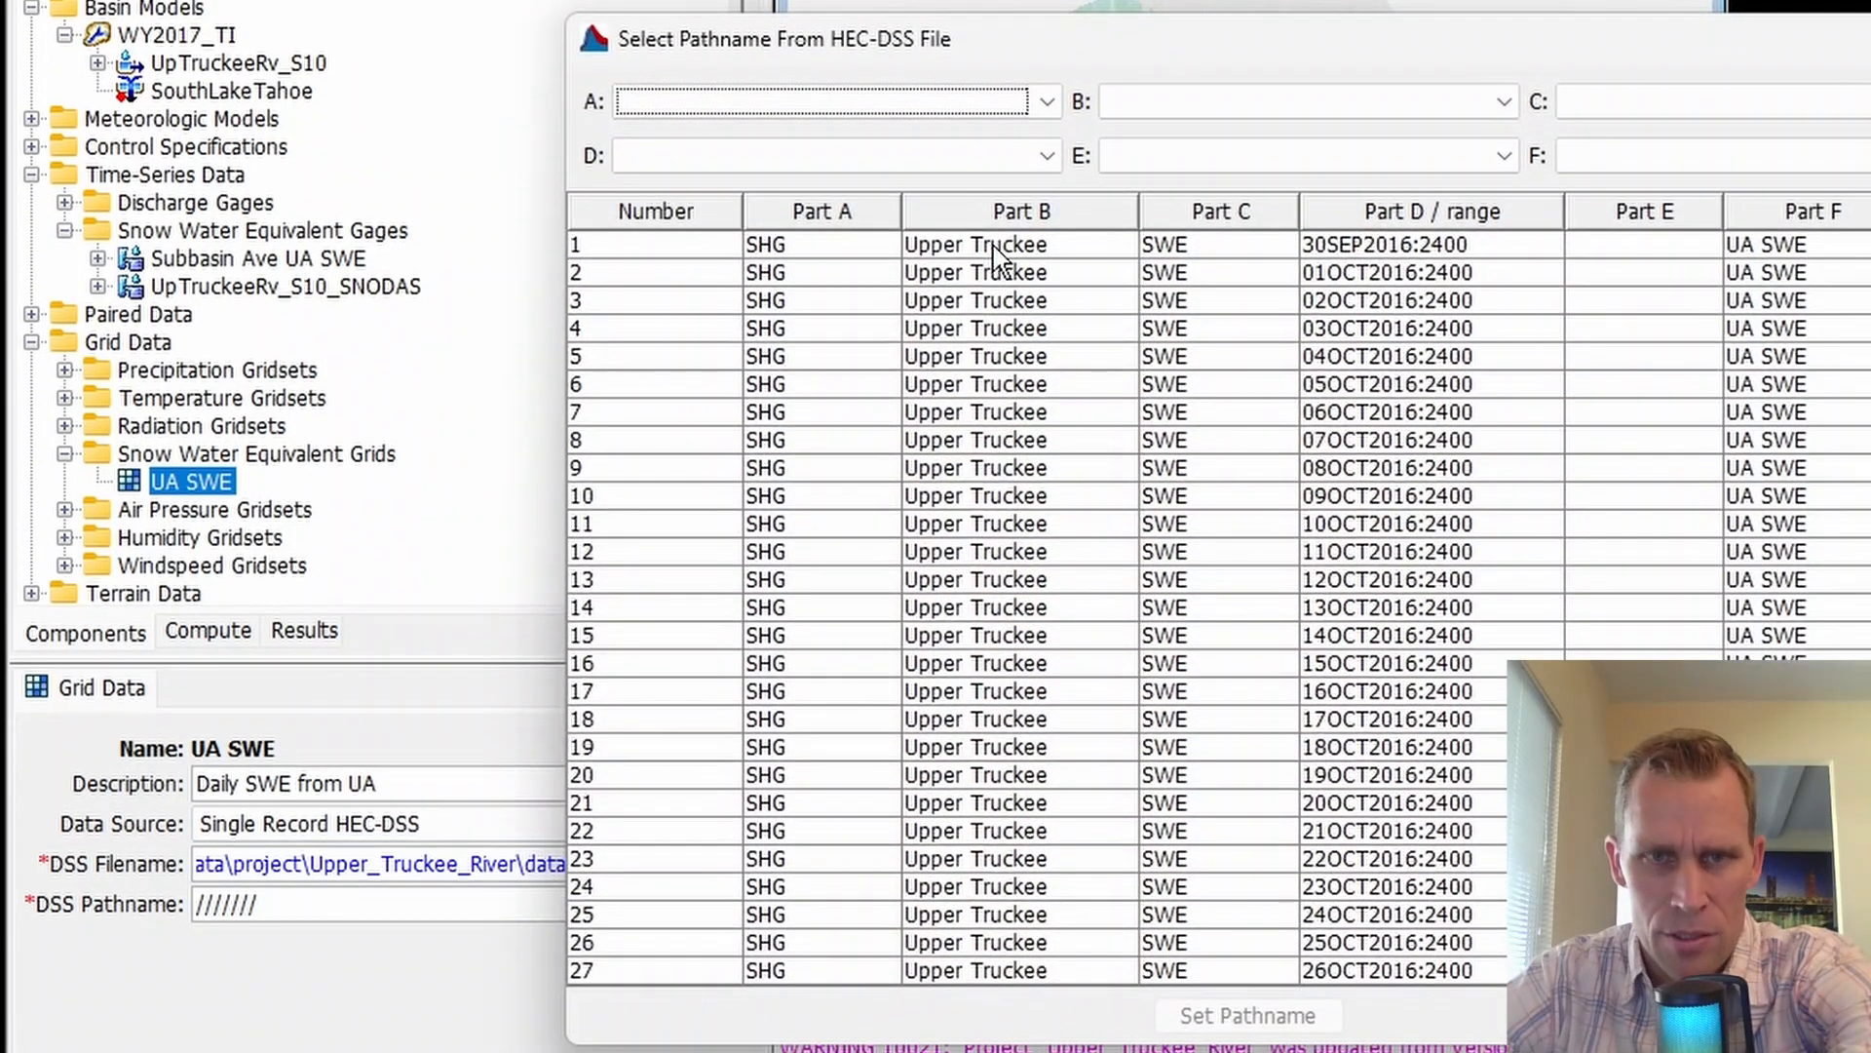
{"action": "left_click", "coordinate": [997, 256]}
{"action": "left_click", "coordinate": [1215, 1017]}
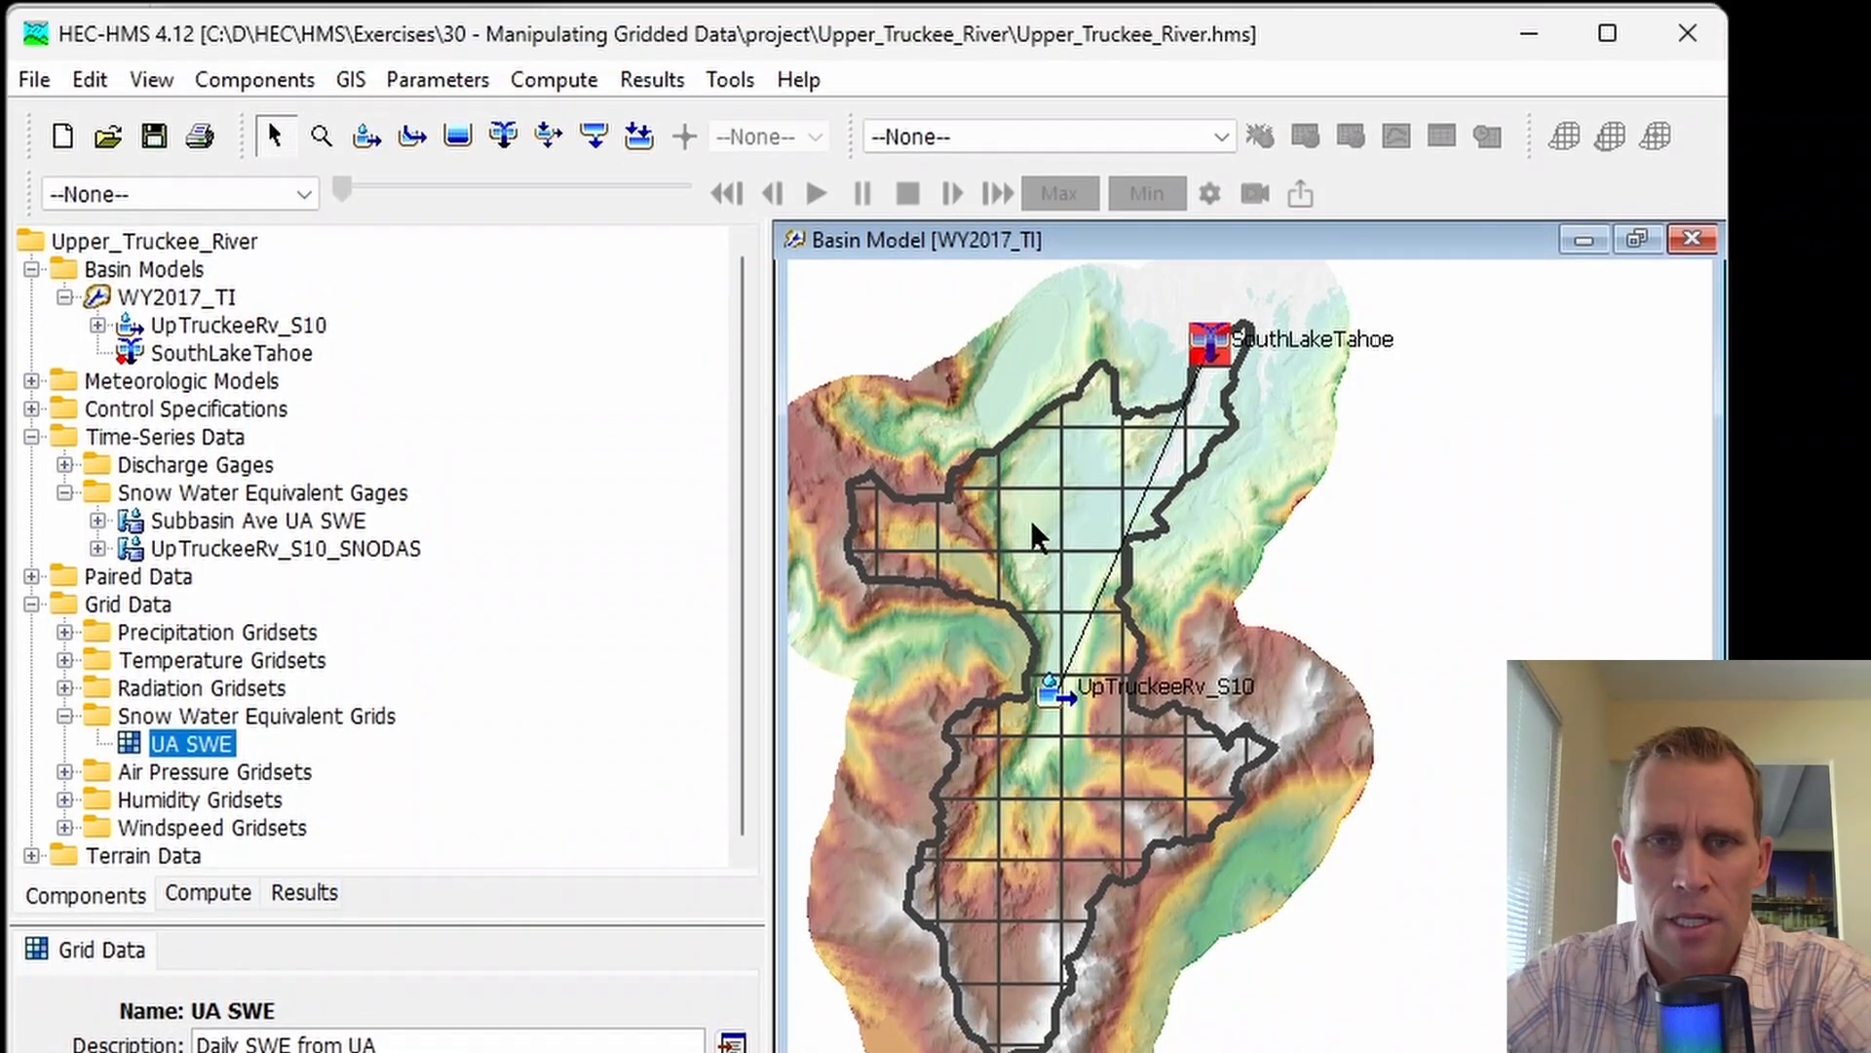
- Select the UpTruckeeRv_S10 subbasin, enlarge its component editor, and open its snow parameters
{"action": "left_click", "coordinate": [1031, 256]}
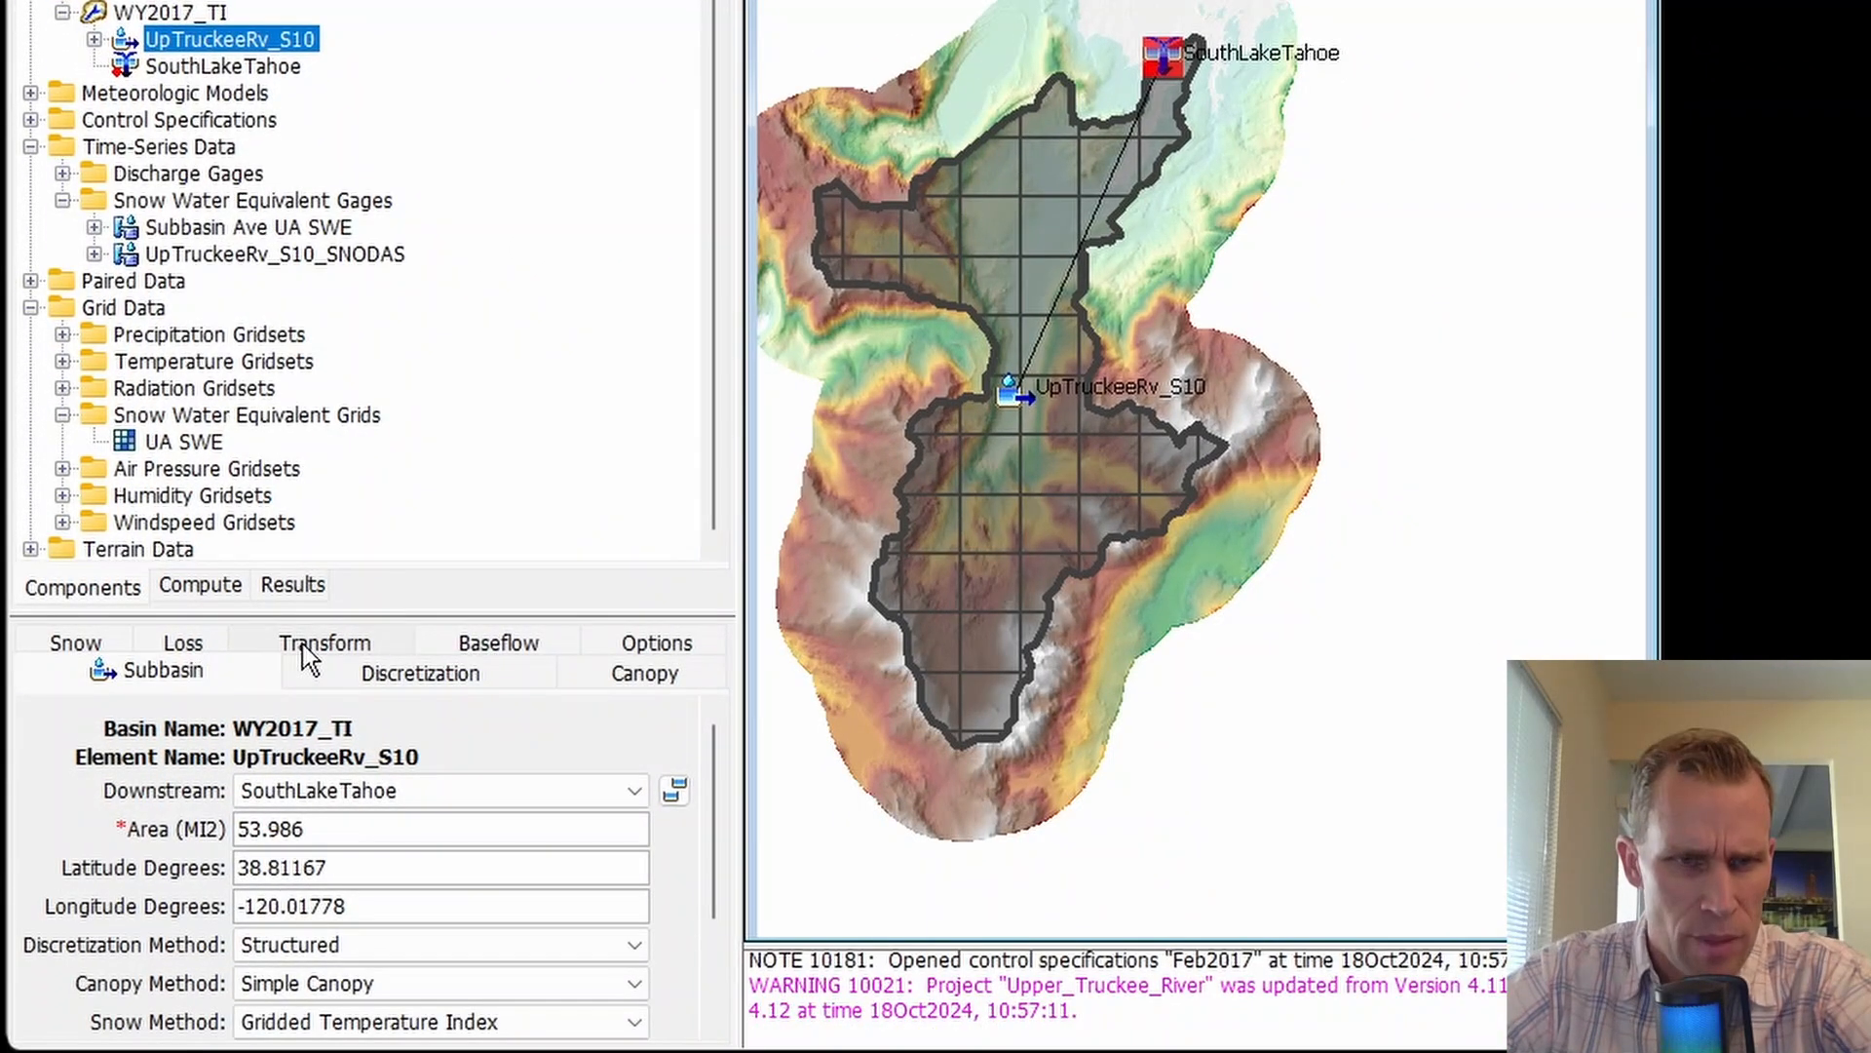
{"action": "left_click_drag", "start_coordinate": [315, 614], "coordinate": [322, 363]}
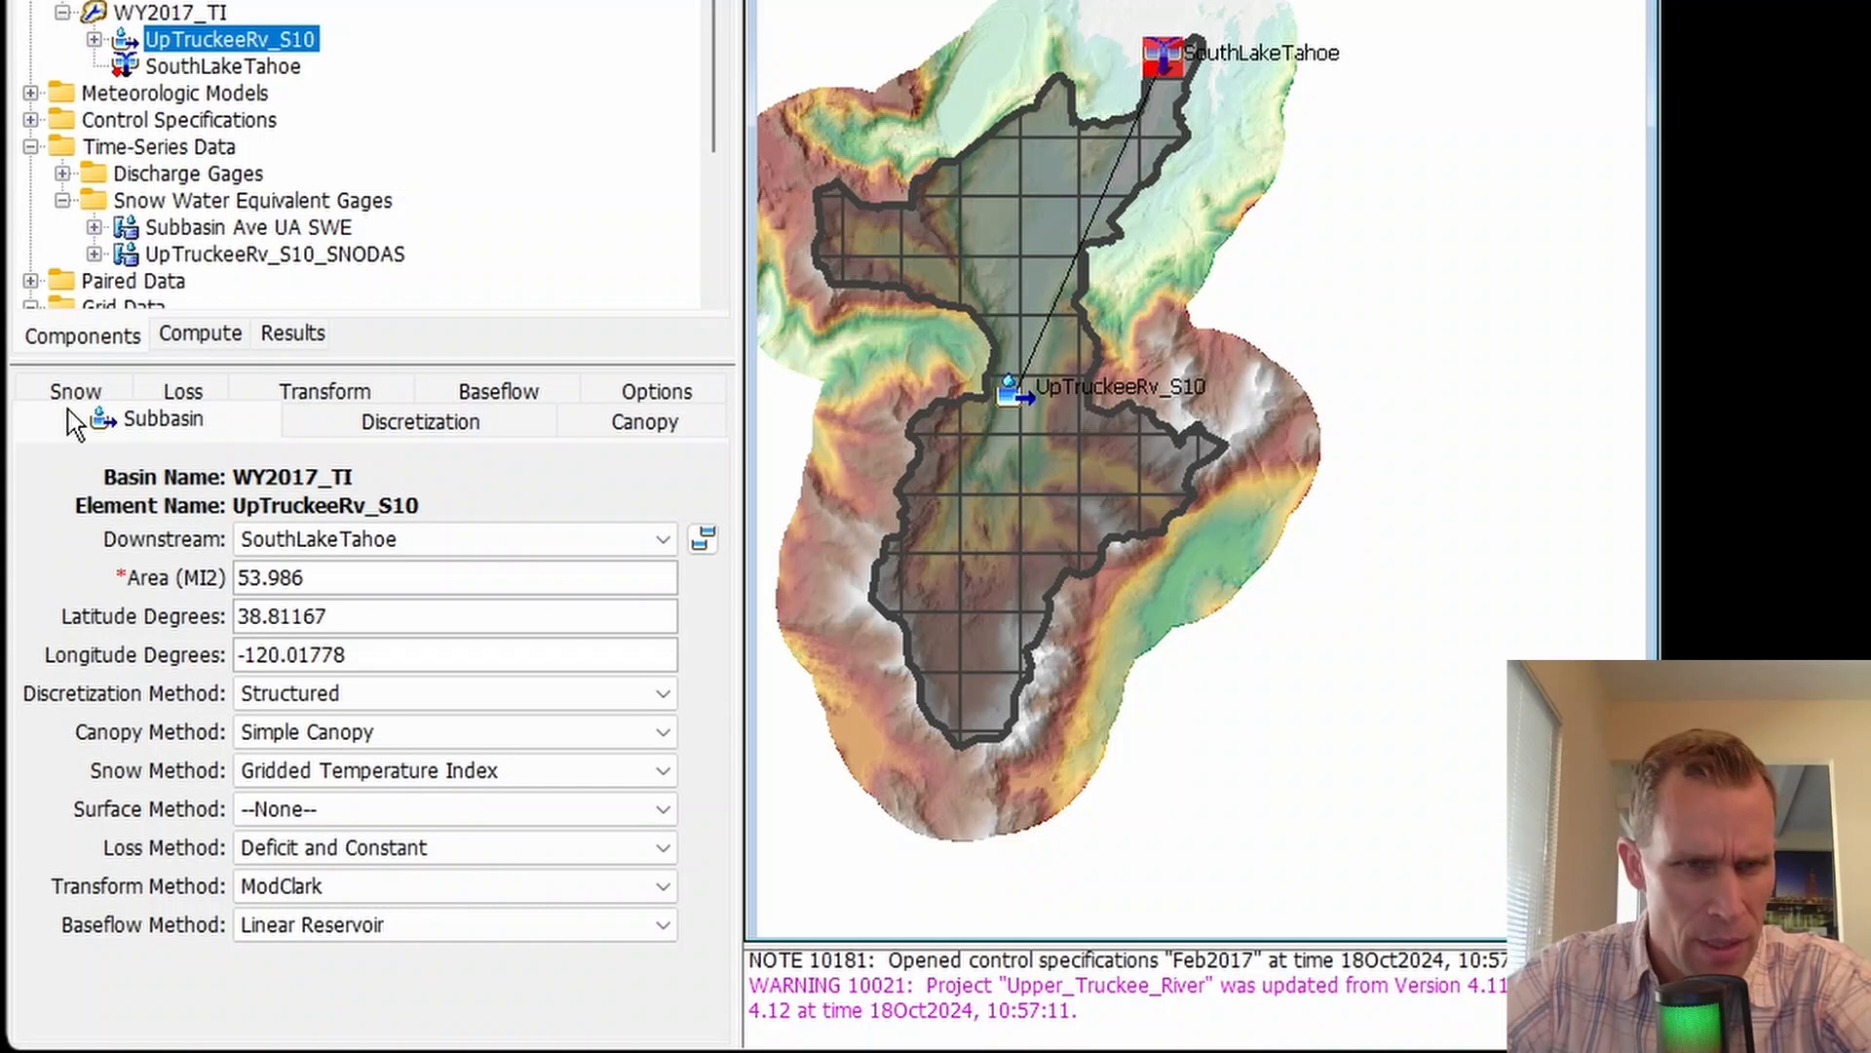
{"action": "left_click", "coordinate": [131, 415]}
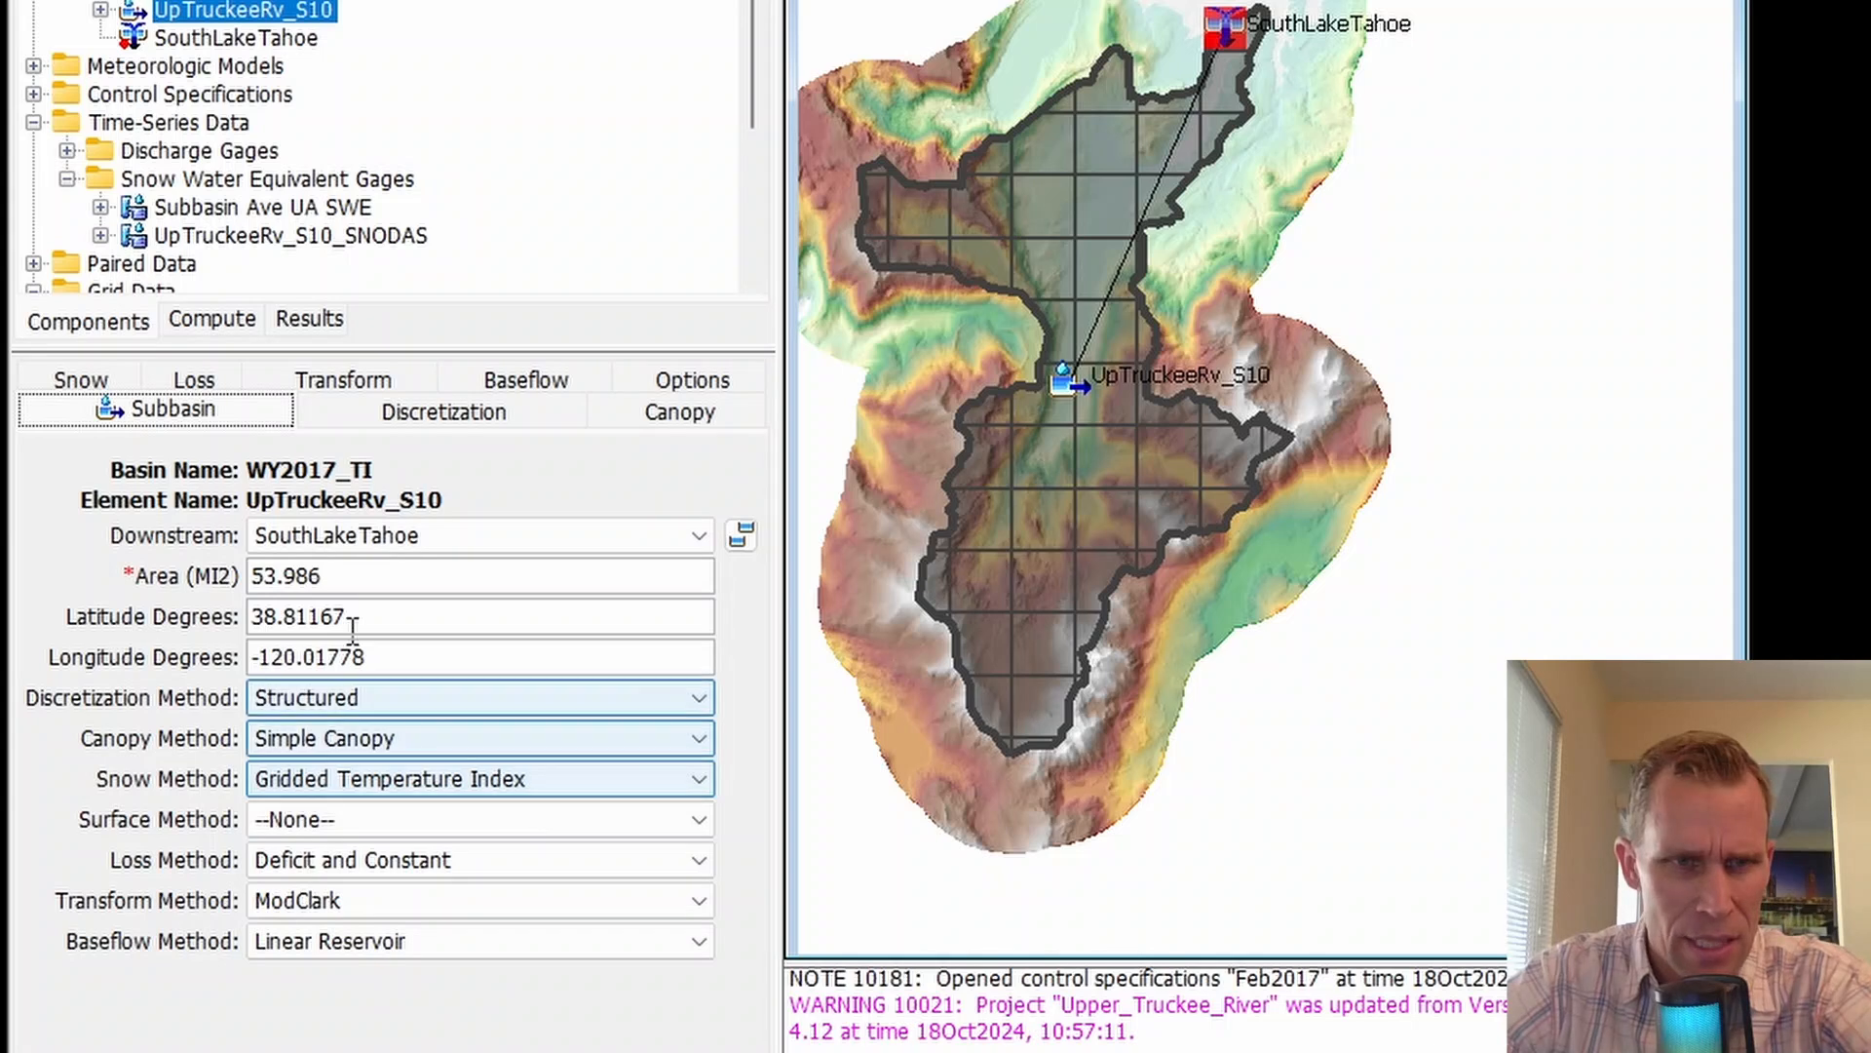
{"action": "left_click", "coordinate": [101, 385]}
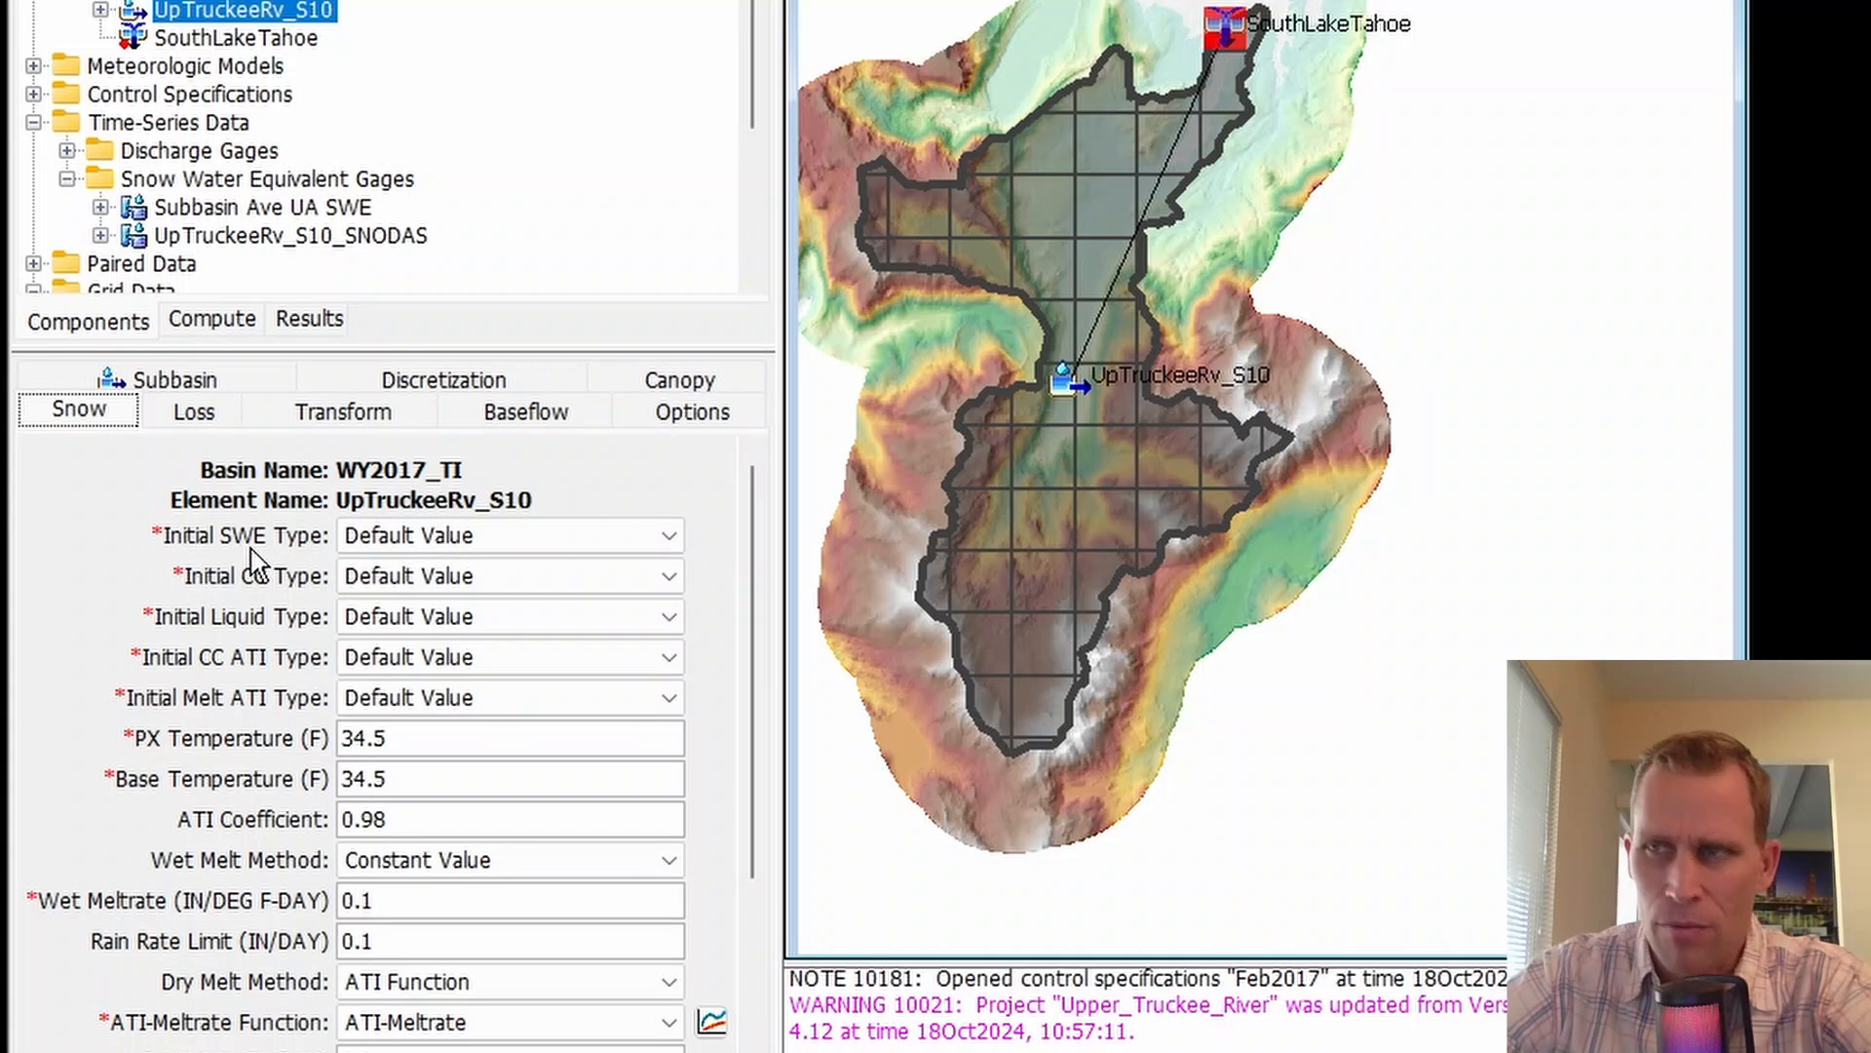
- Set the subbasin's Initial SWE Type to Parameter Grid with UA SWE as the Initial SWE Grid, and save the project
{"action": "left_click", "coordinate": [410, 538]}
{"action": "left_click", "coordinate": [433, 568]}
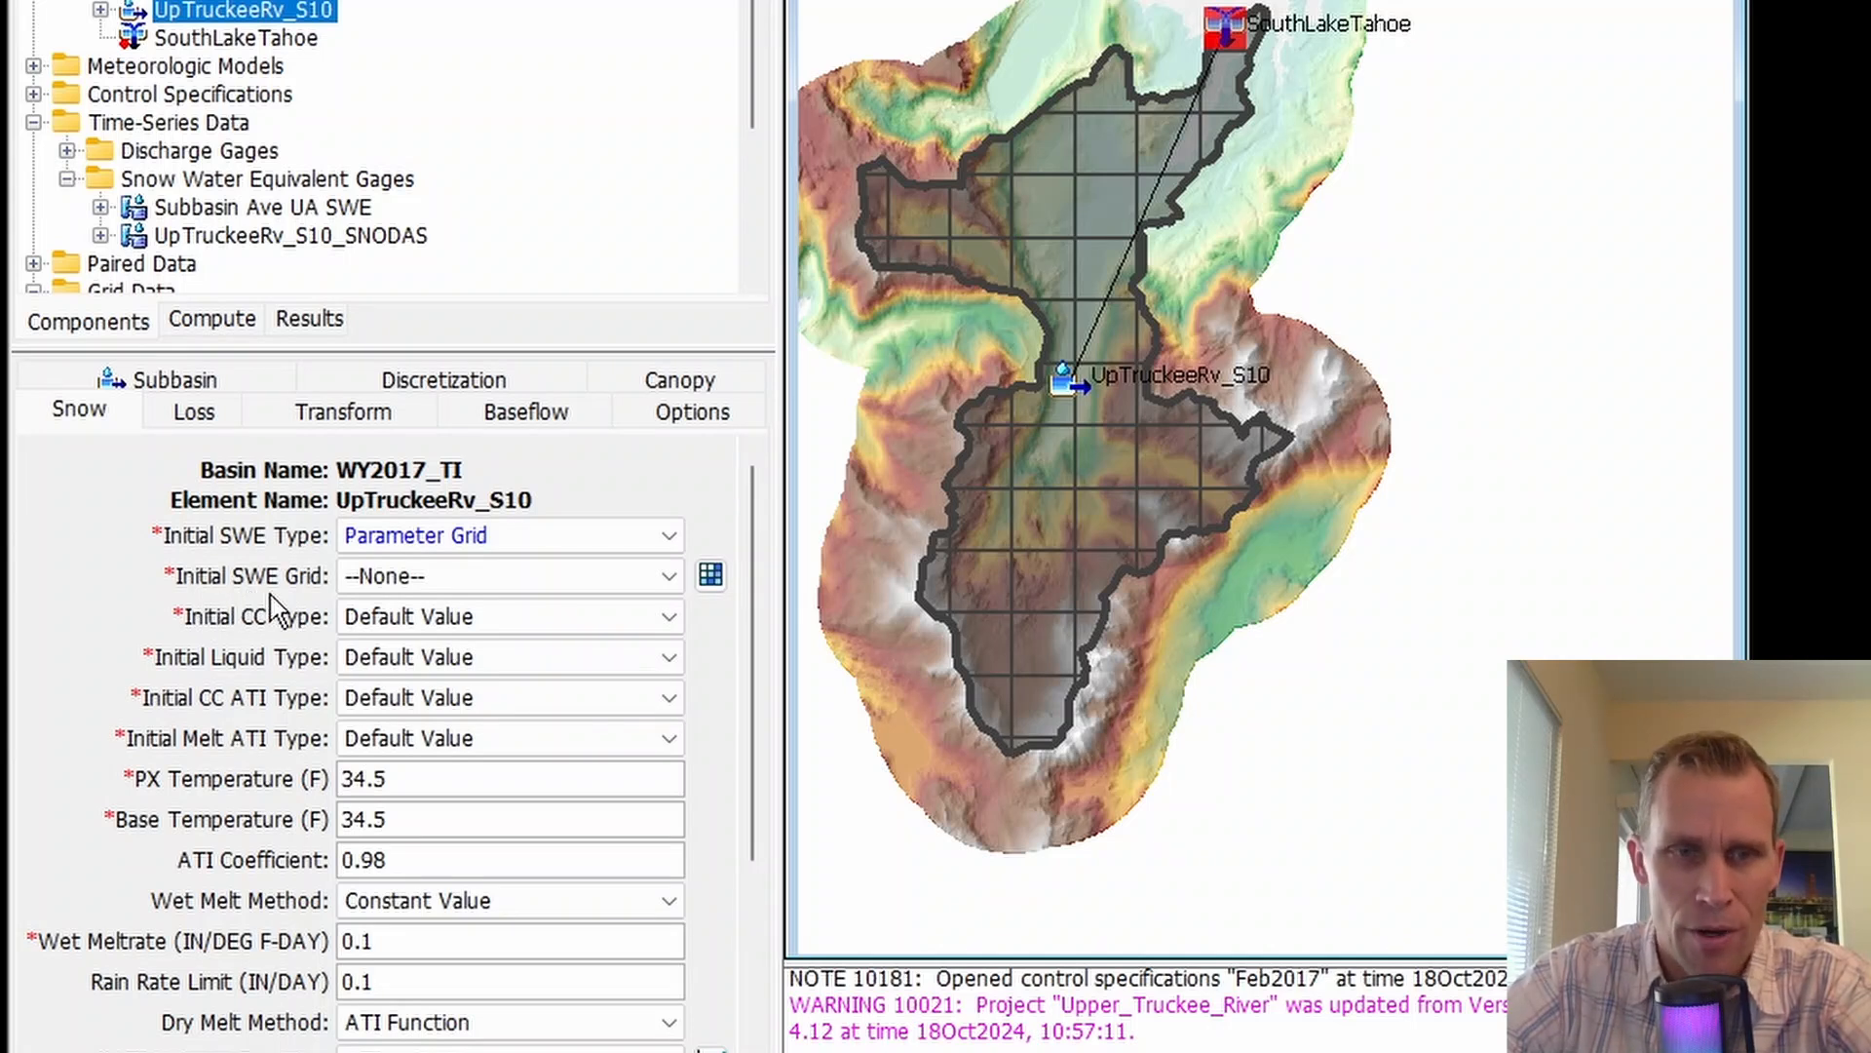
{"action": "left_click", "coordinate": [454, 577]}
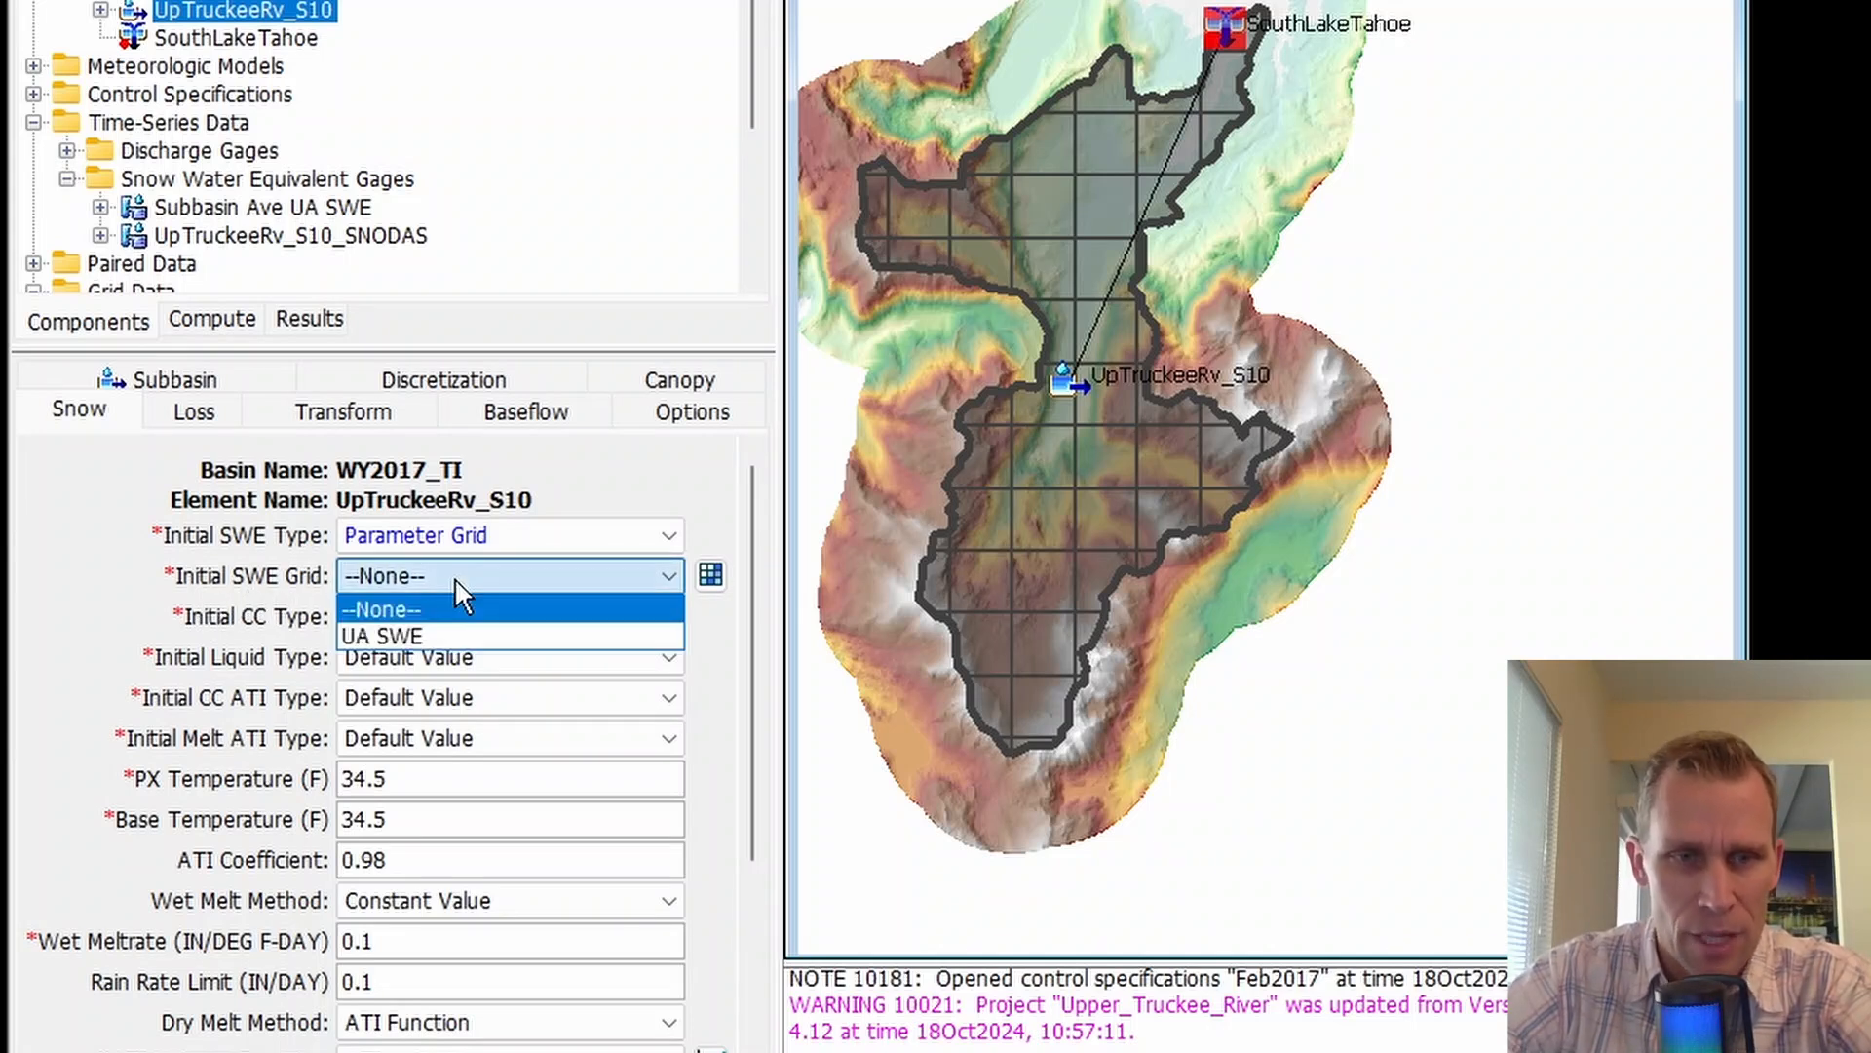
{"action": "left_click", "coordinate": [400, 636]}
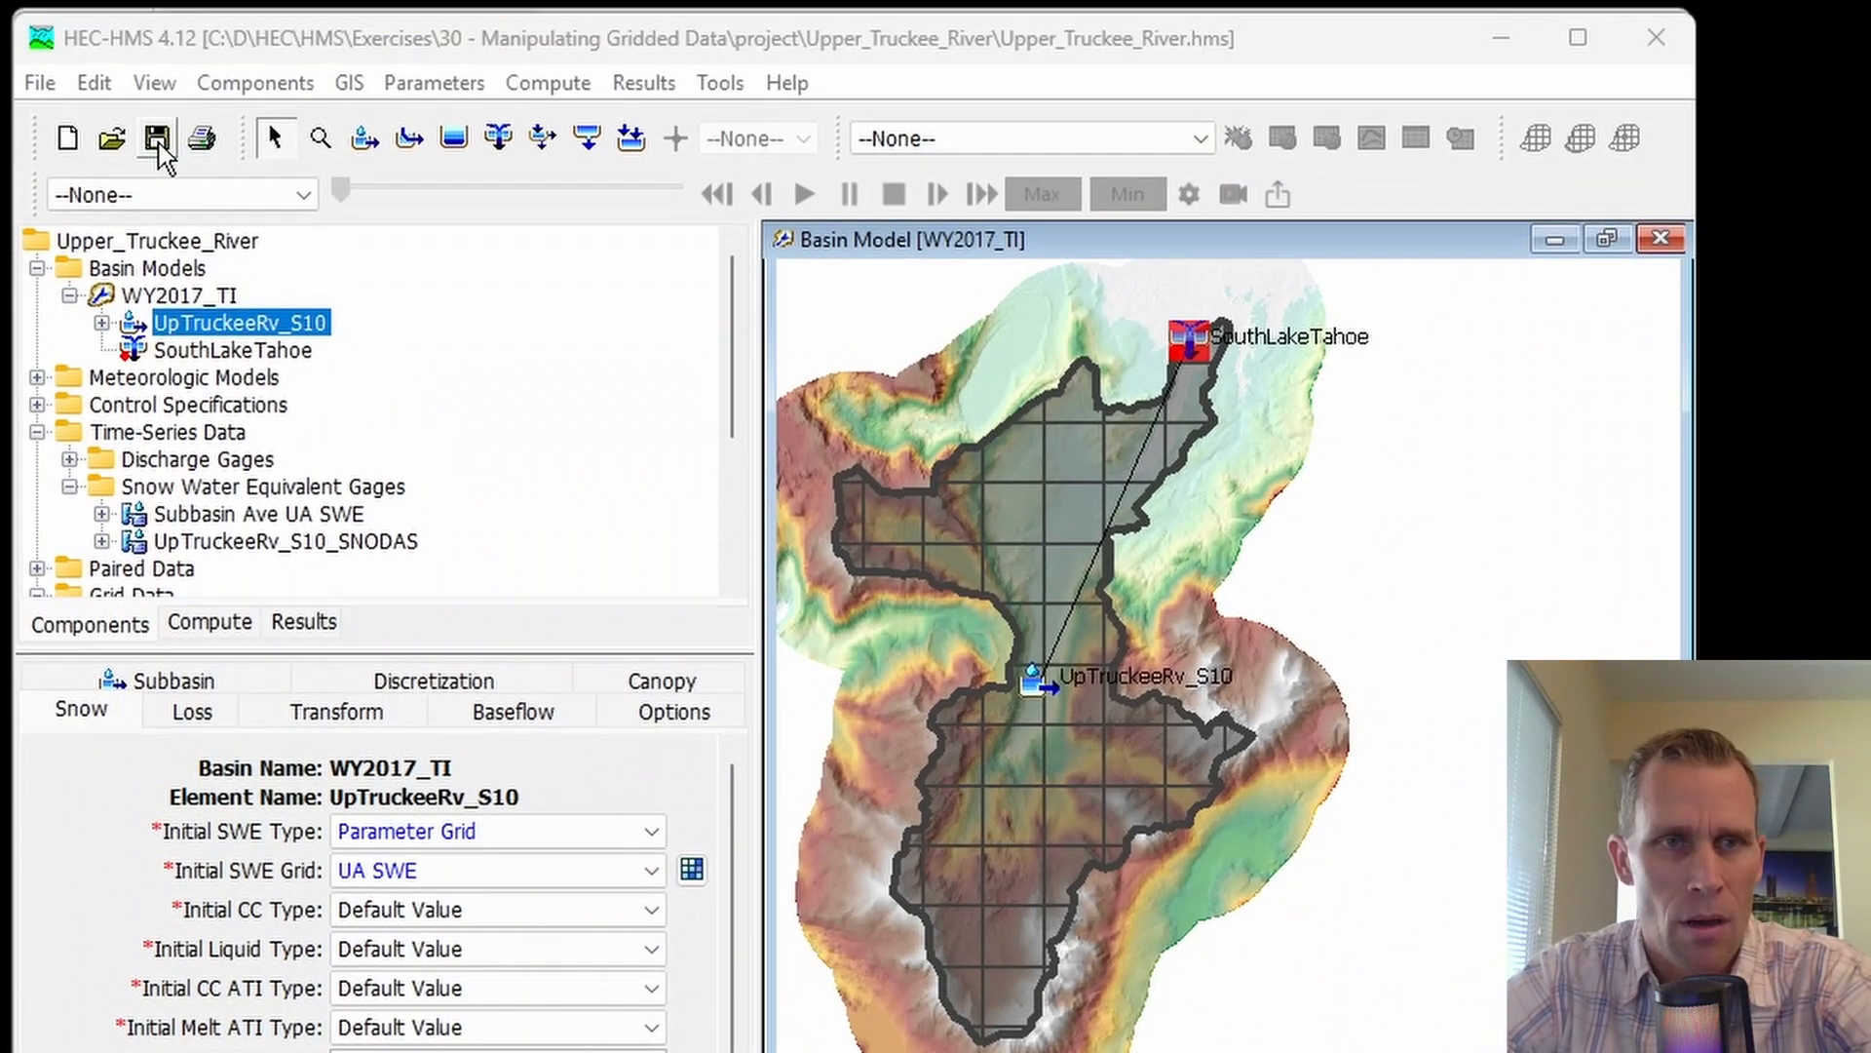
{"action": "left_click", "coordinate": [158, 140]}
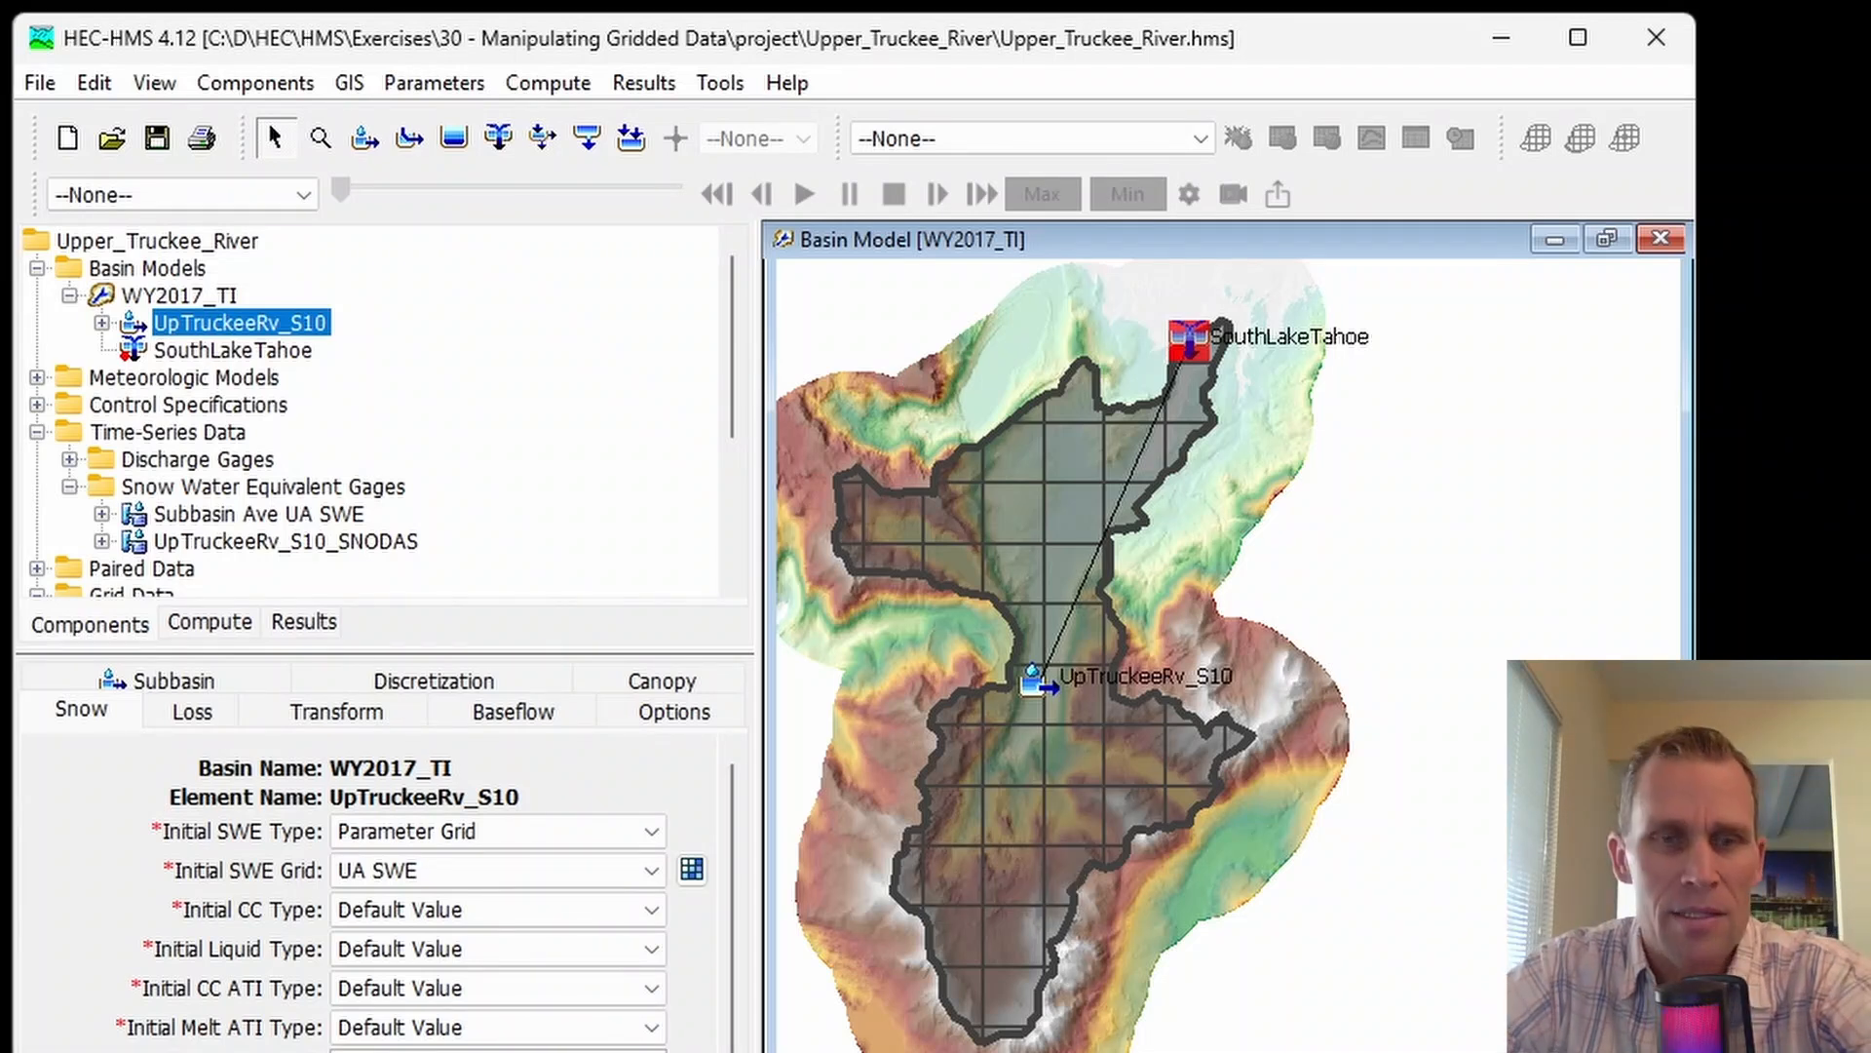
- Switch to the web tutorial, follow its PRISM Climate Data link and open the Recent Years datasets page
{"action": "key", "text": "alt+Tab"}
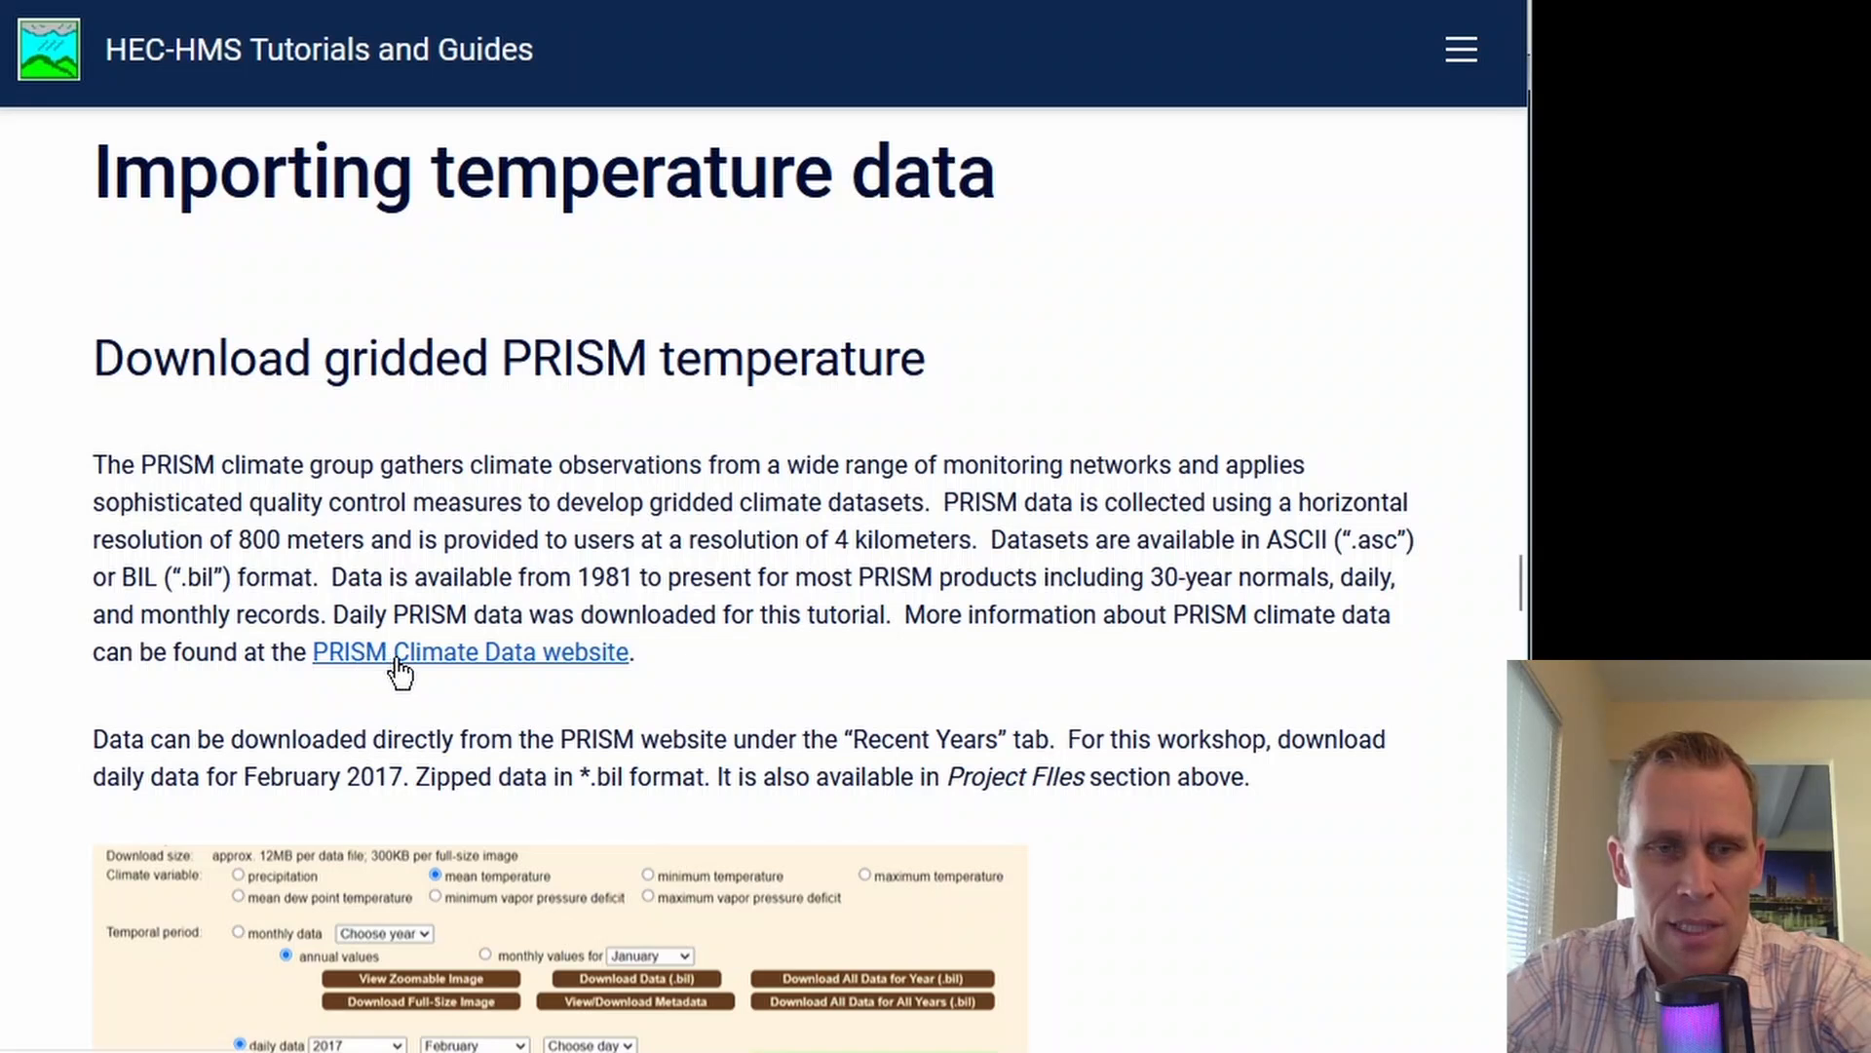
{"action": "left_click", "coordinate": [444, 659]}
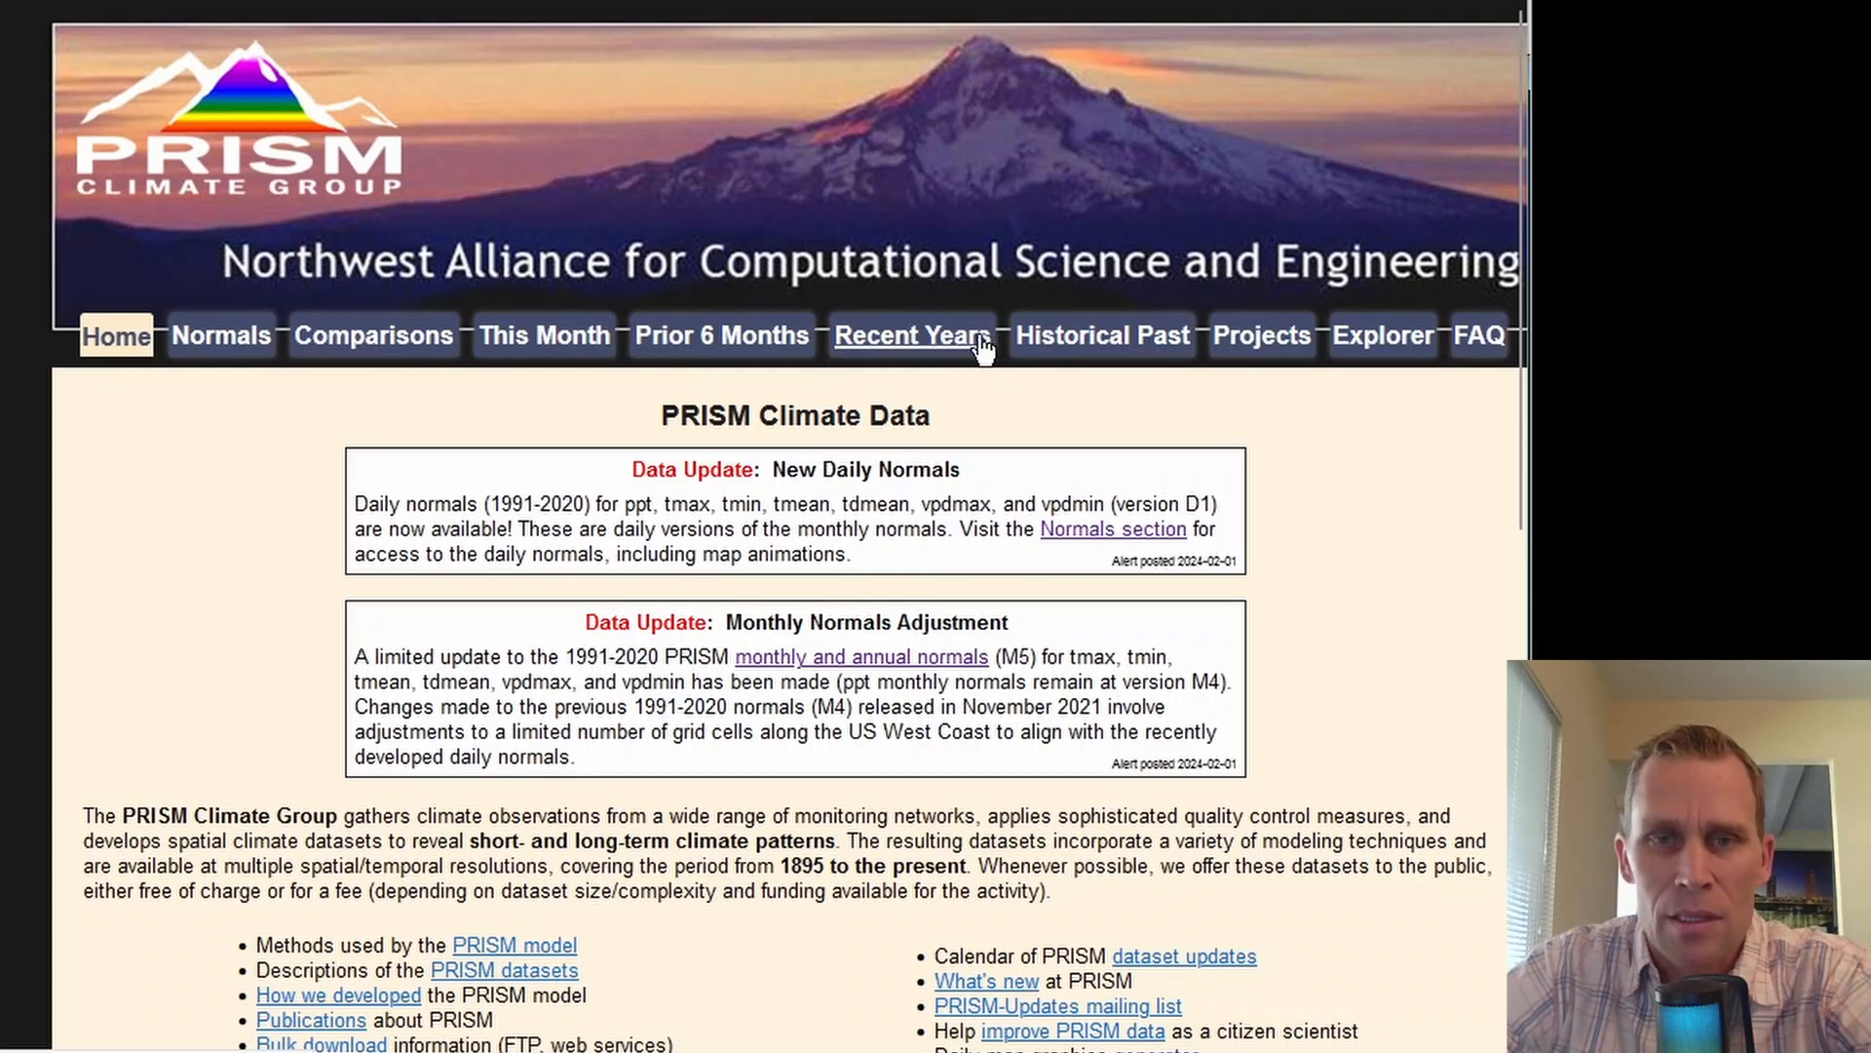
{"action": "left_click", "coordinate": [938, 343]}
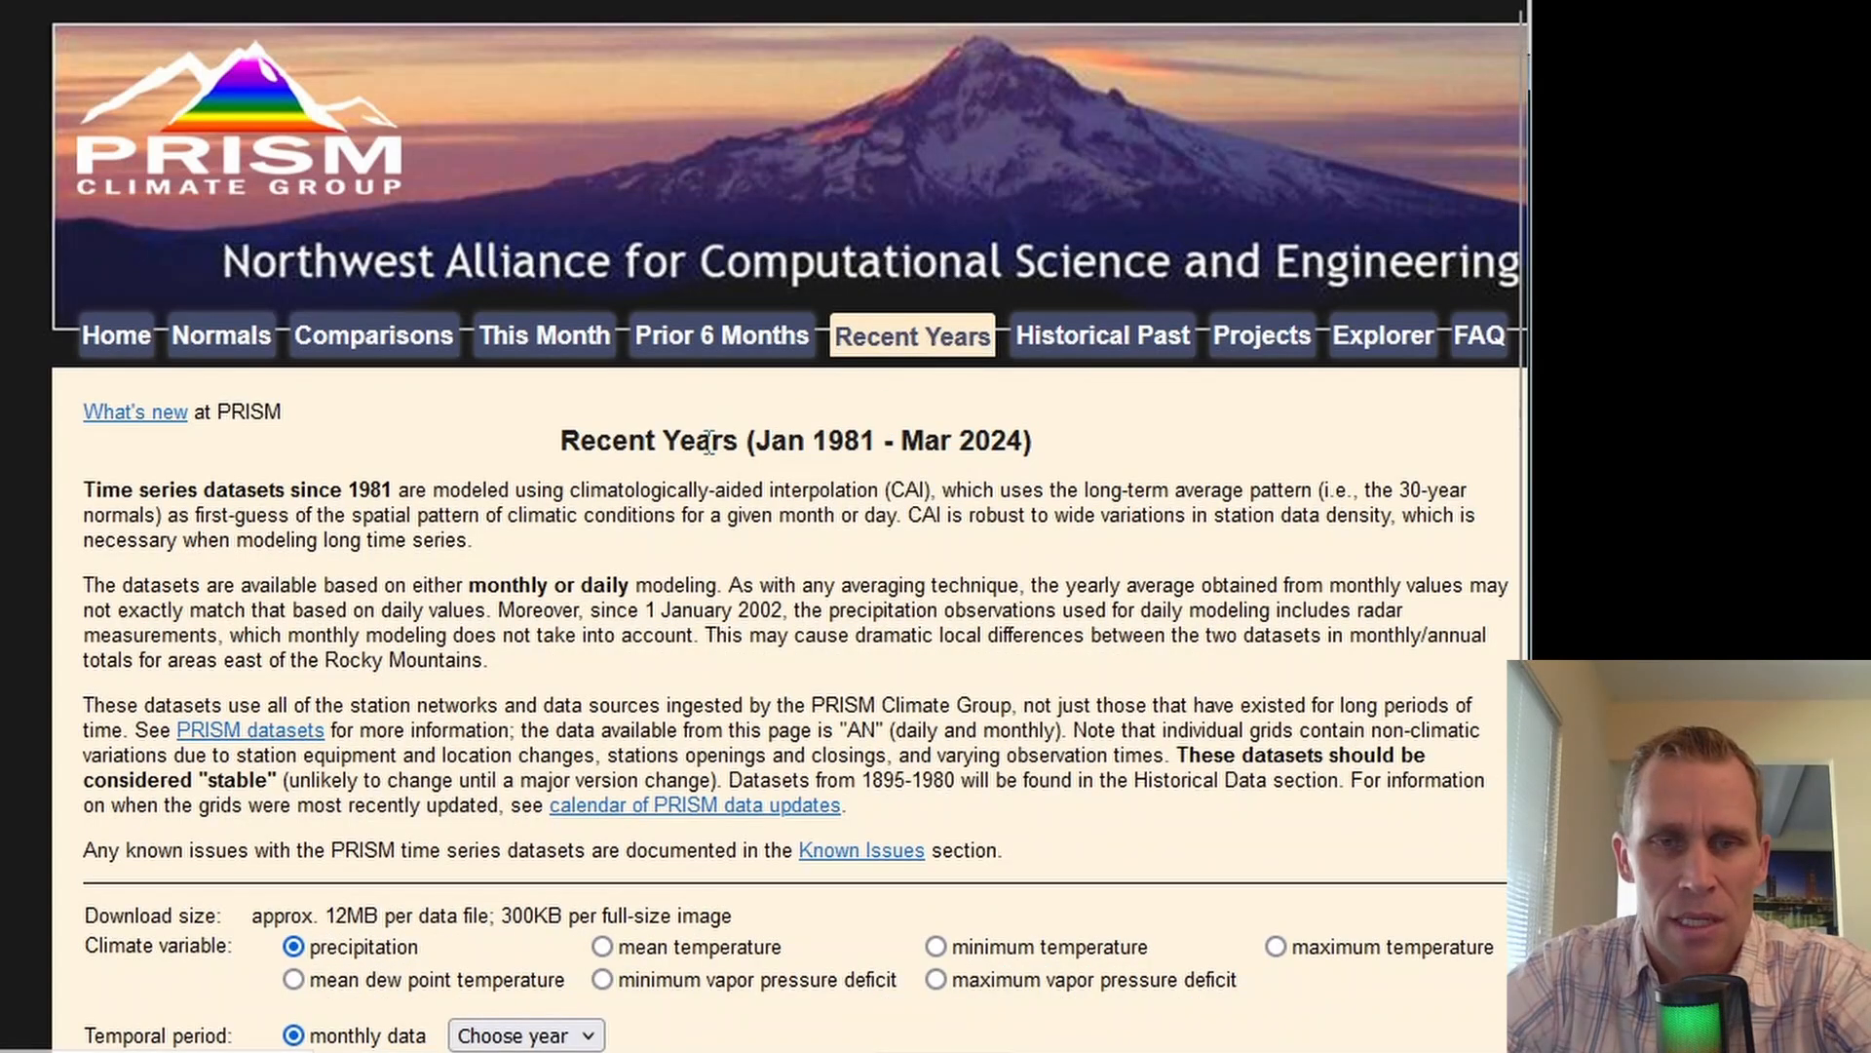
{"action": "left_click_drag", "start_coordinate": [834, 444], "coordinate": [912, 448]}
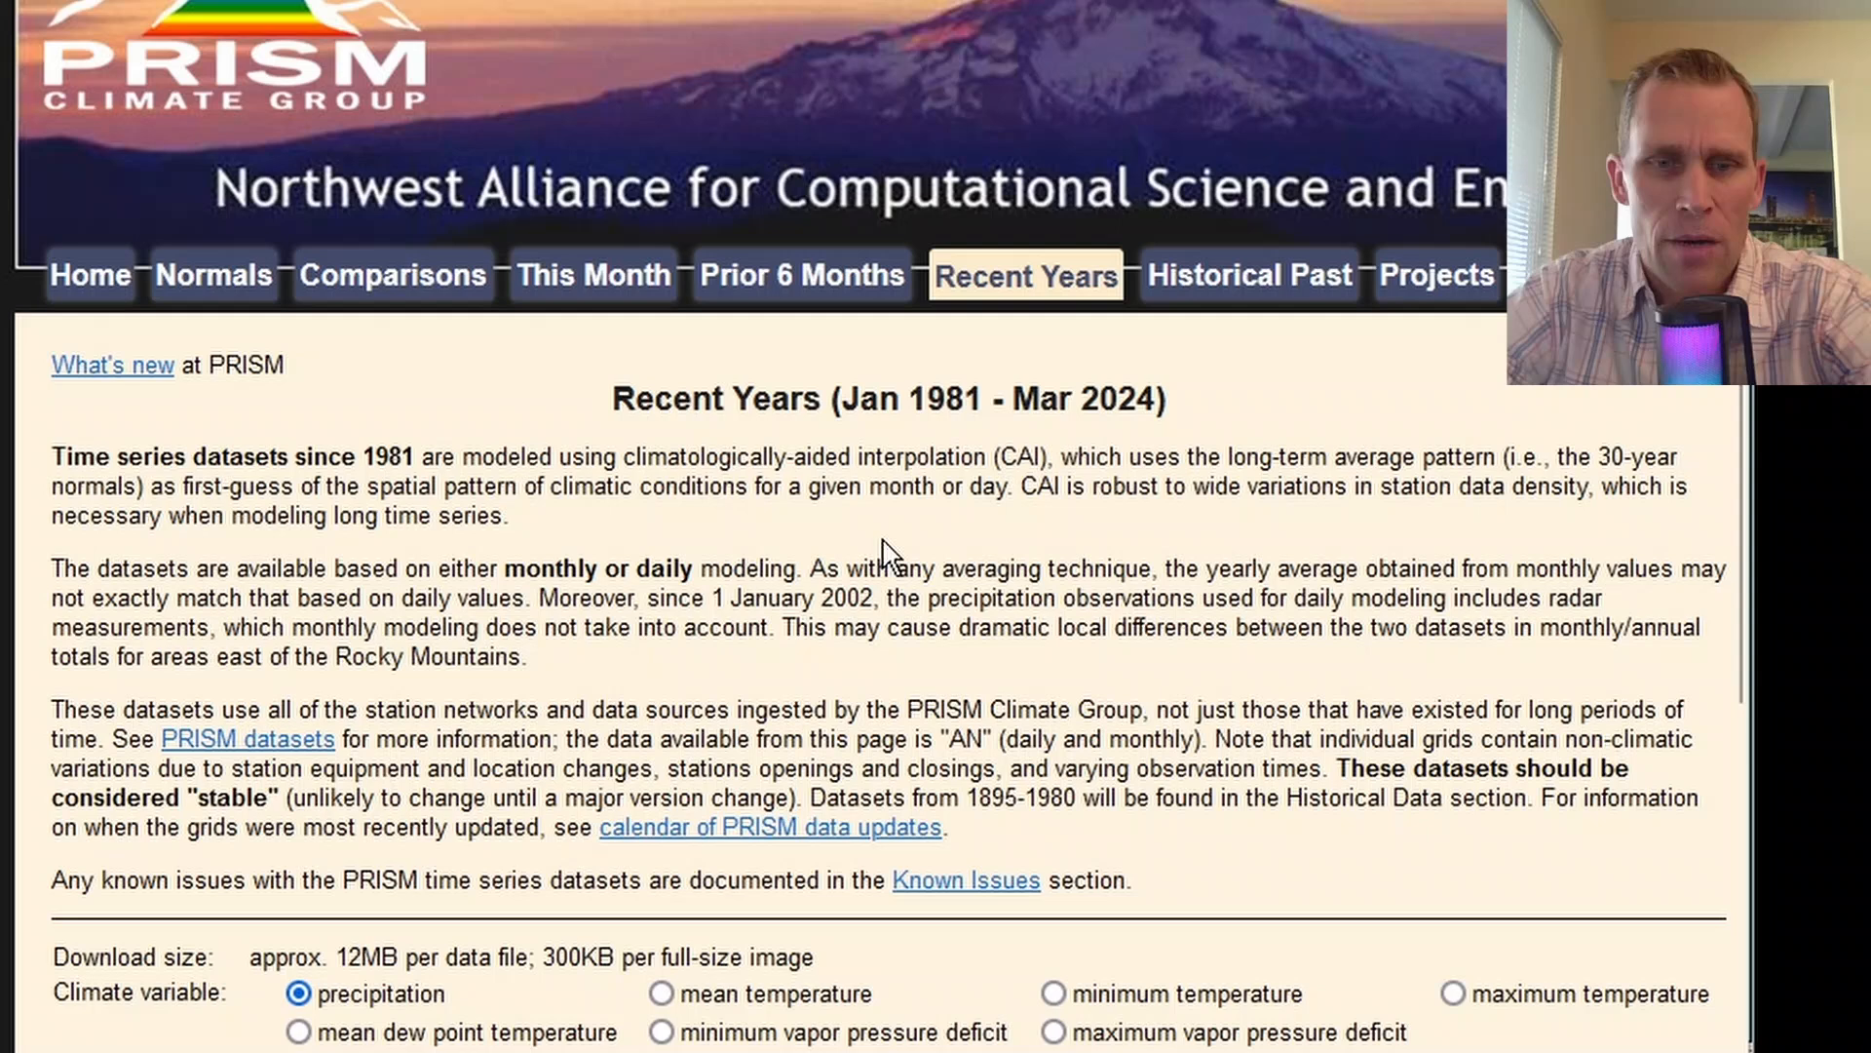
- Download all daily mean temperature data for February 2017 from PRISM in .bil format
{"action": "scroll", "coordinate": [885, 556], "scroll_direction": "down", "scroll_amount": 4}
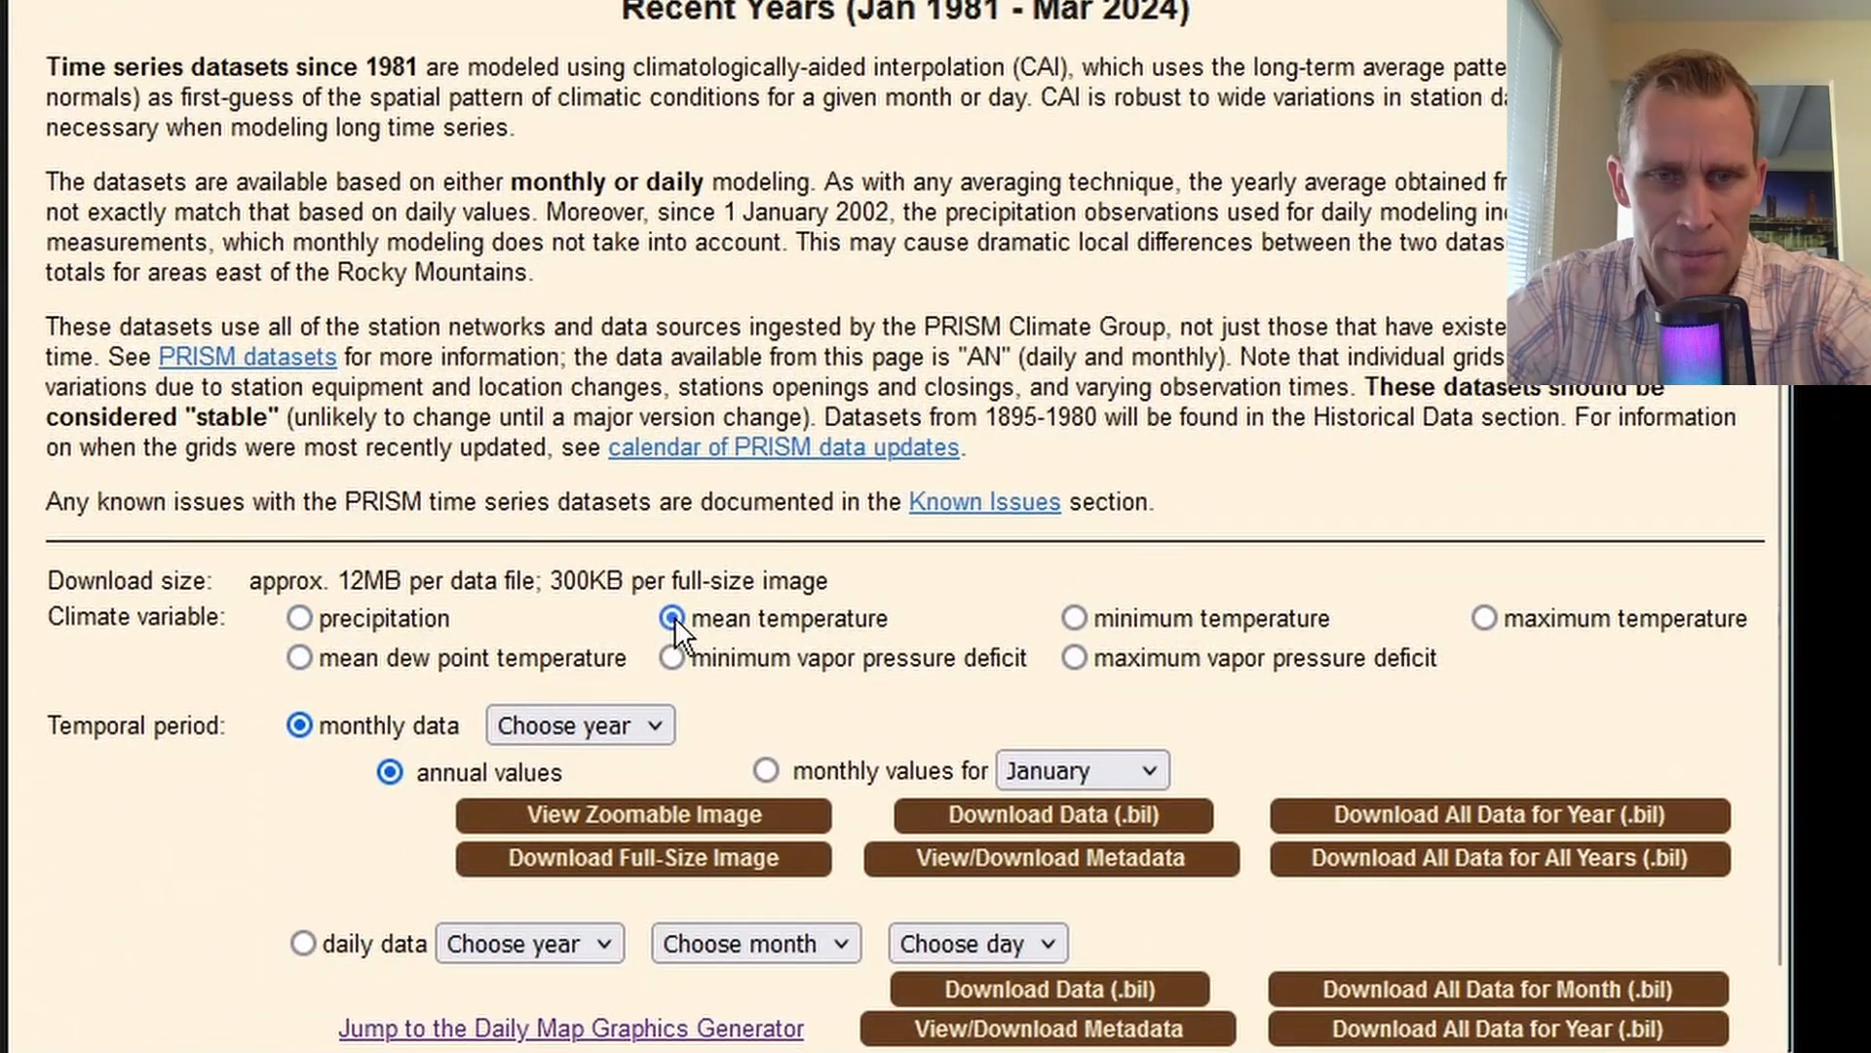
{"action": "scroll", "coordinate": [658, 618], "scroll_direction": "down", "scroll_amount": 2}
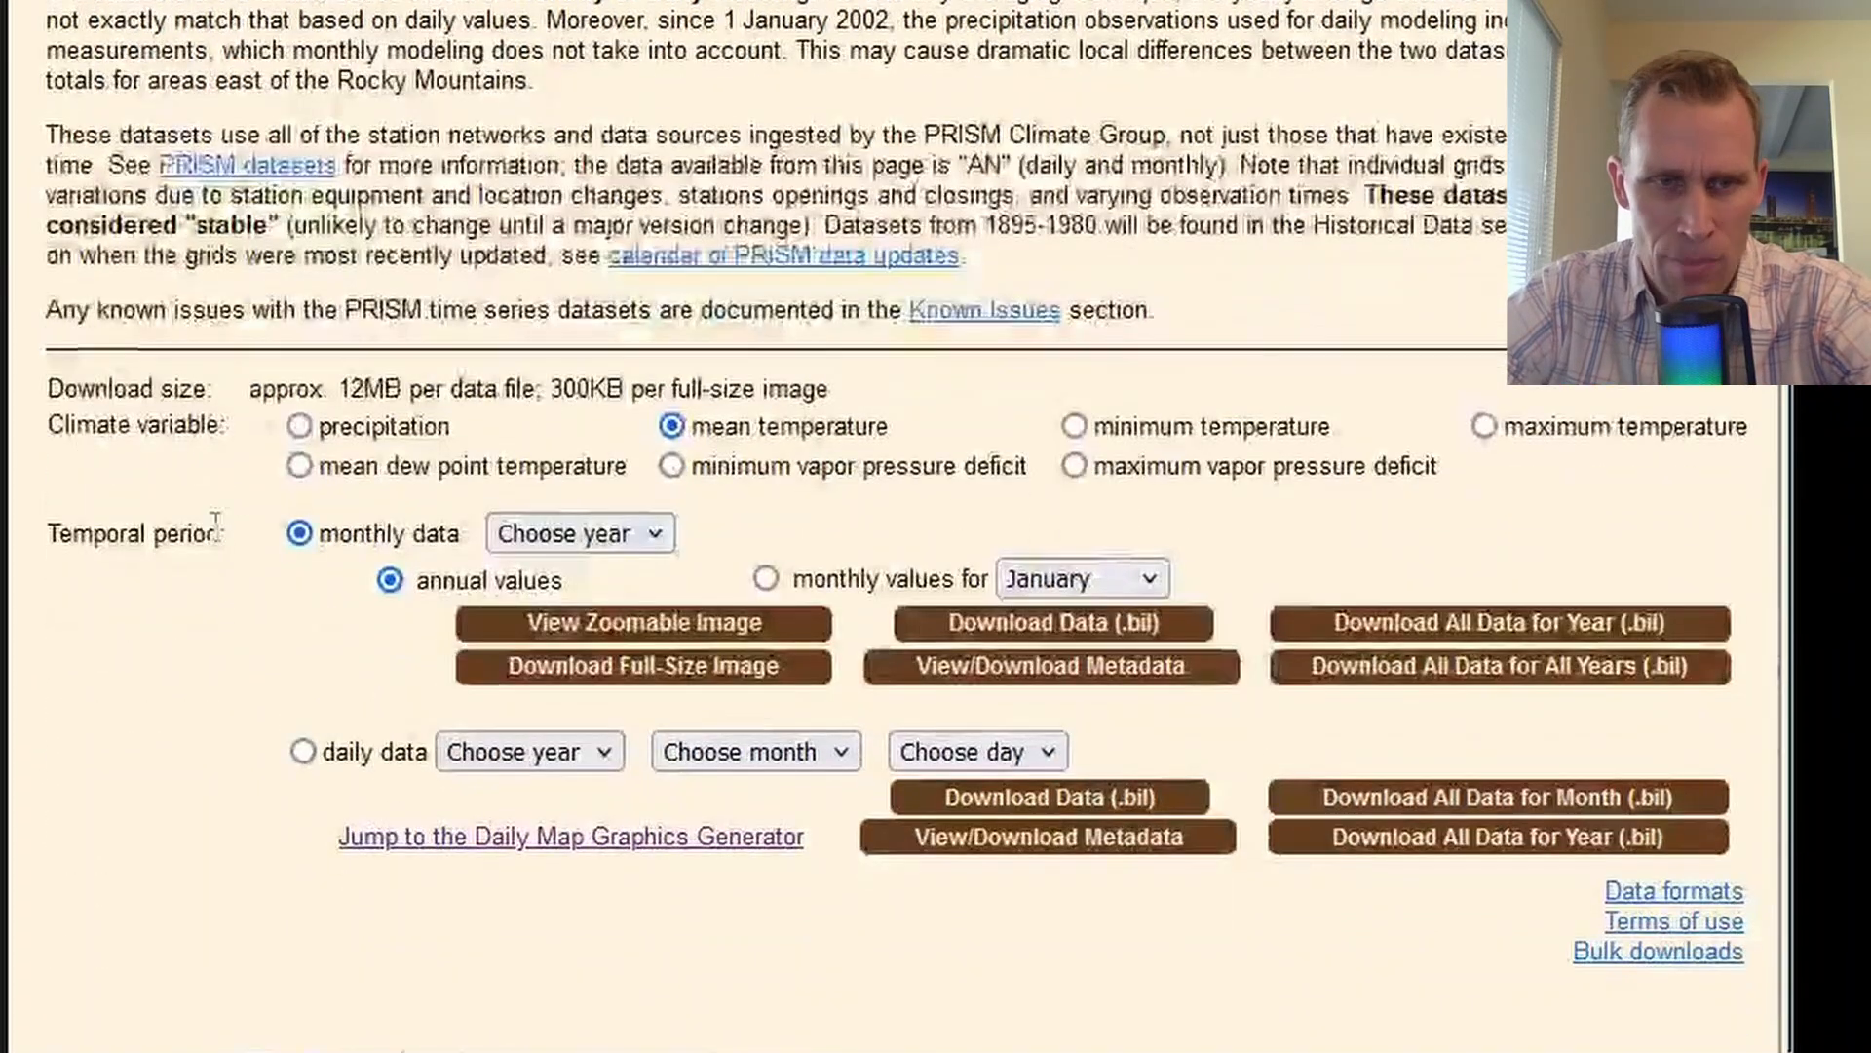
{"action": "left_click", "coordinate": [303, 750]}
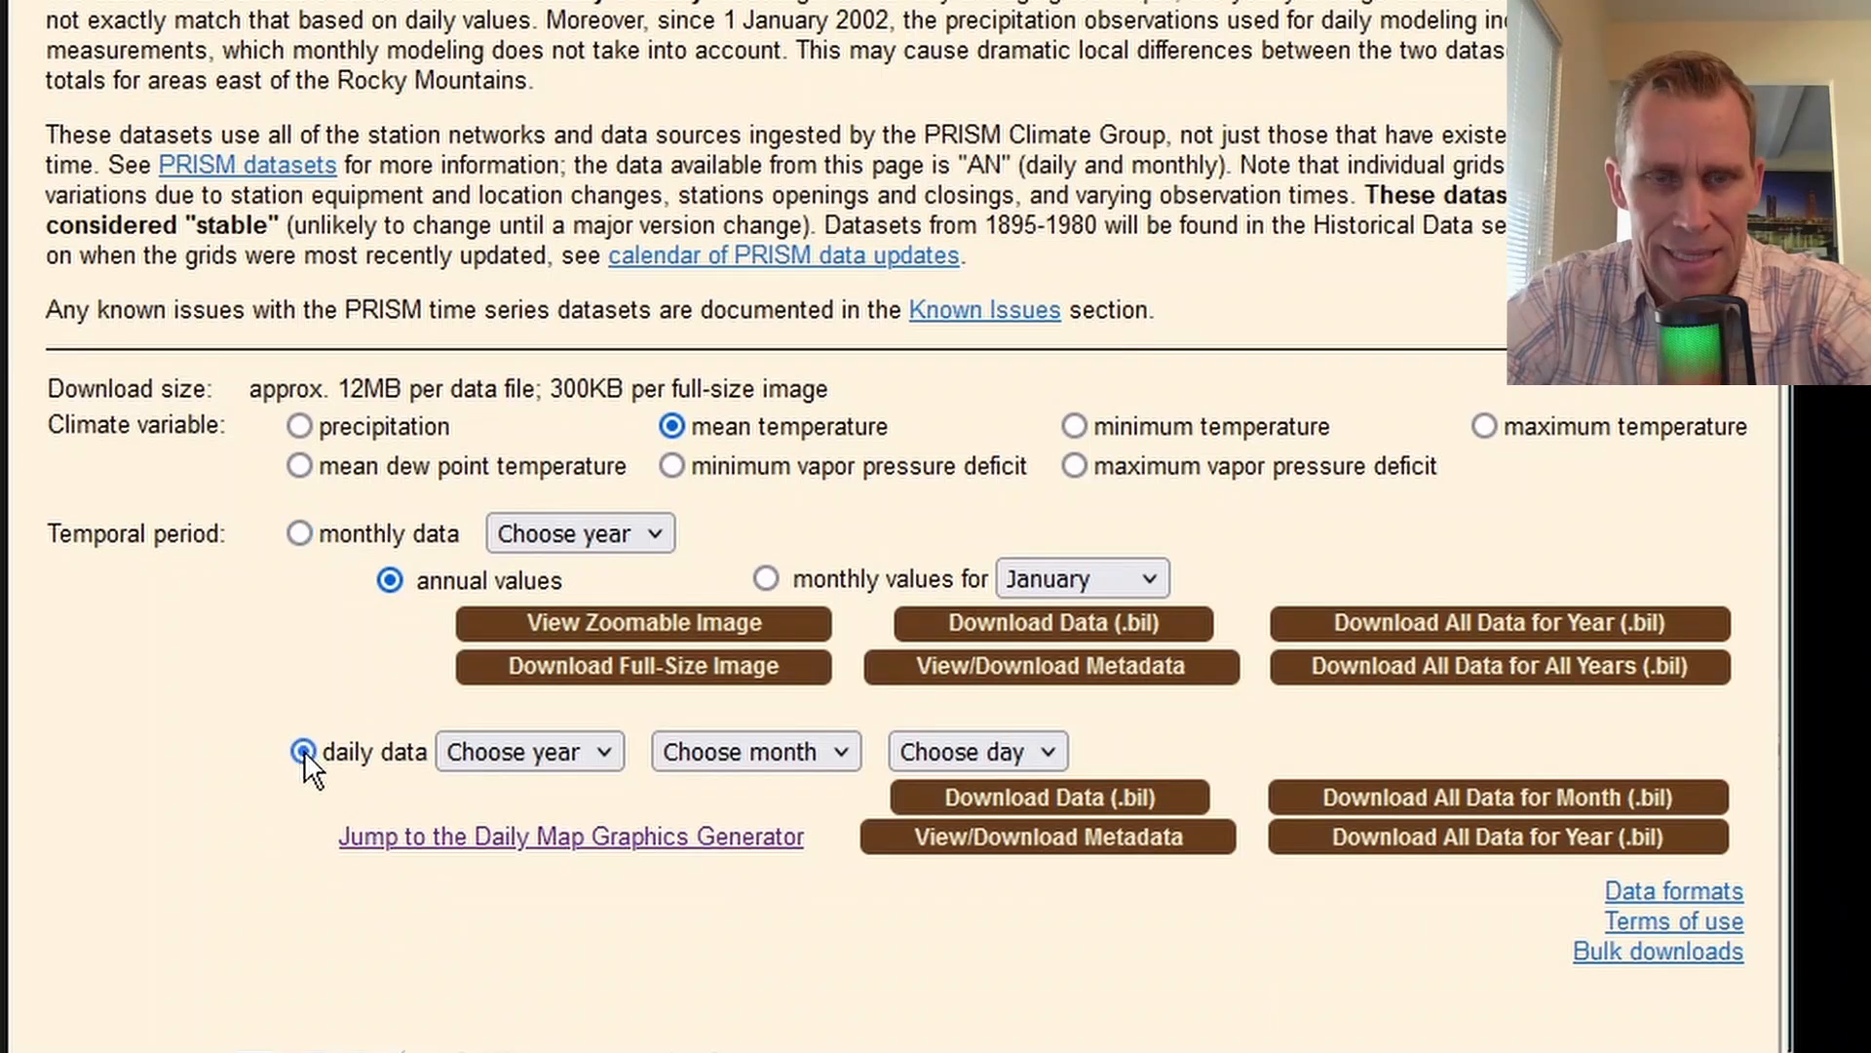
{"action": "left_click", "coordinate": [534, 753]}
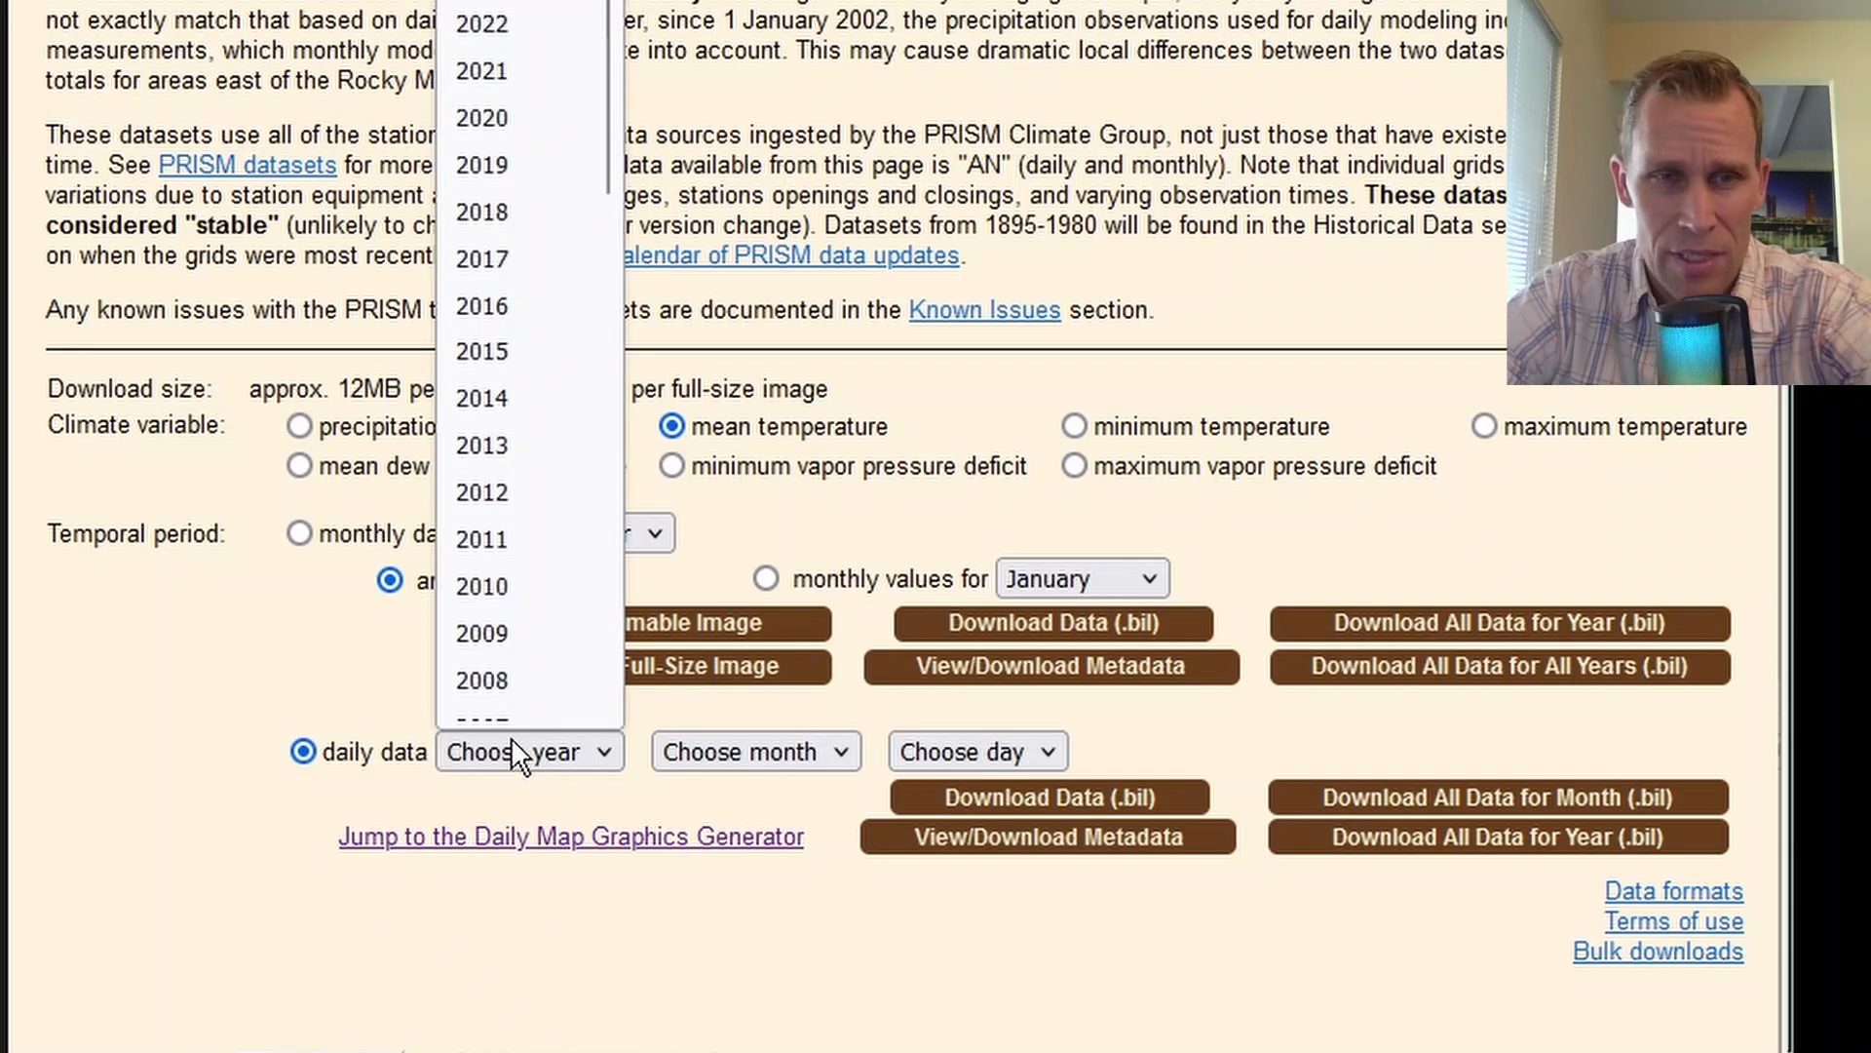
{"action": "left_click", "coordinate": [493, 227]}
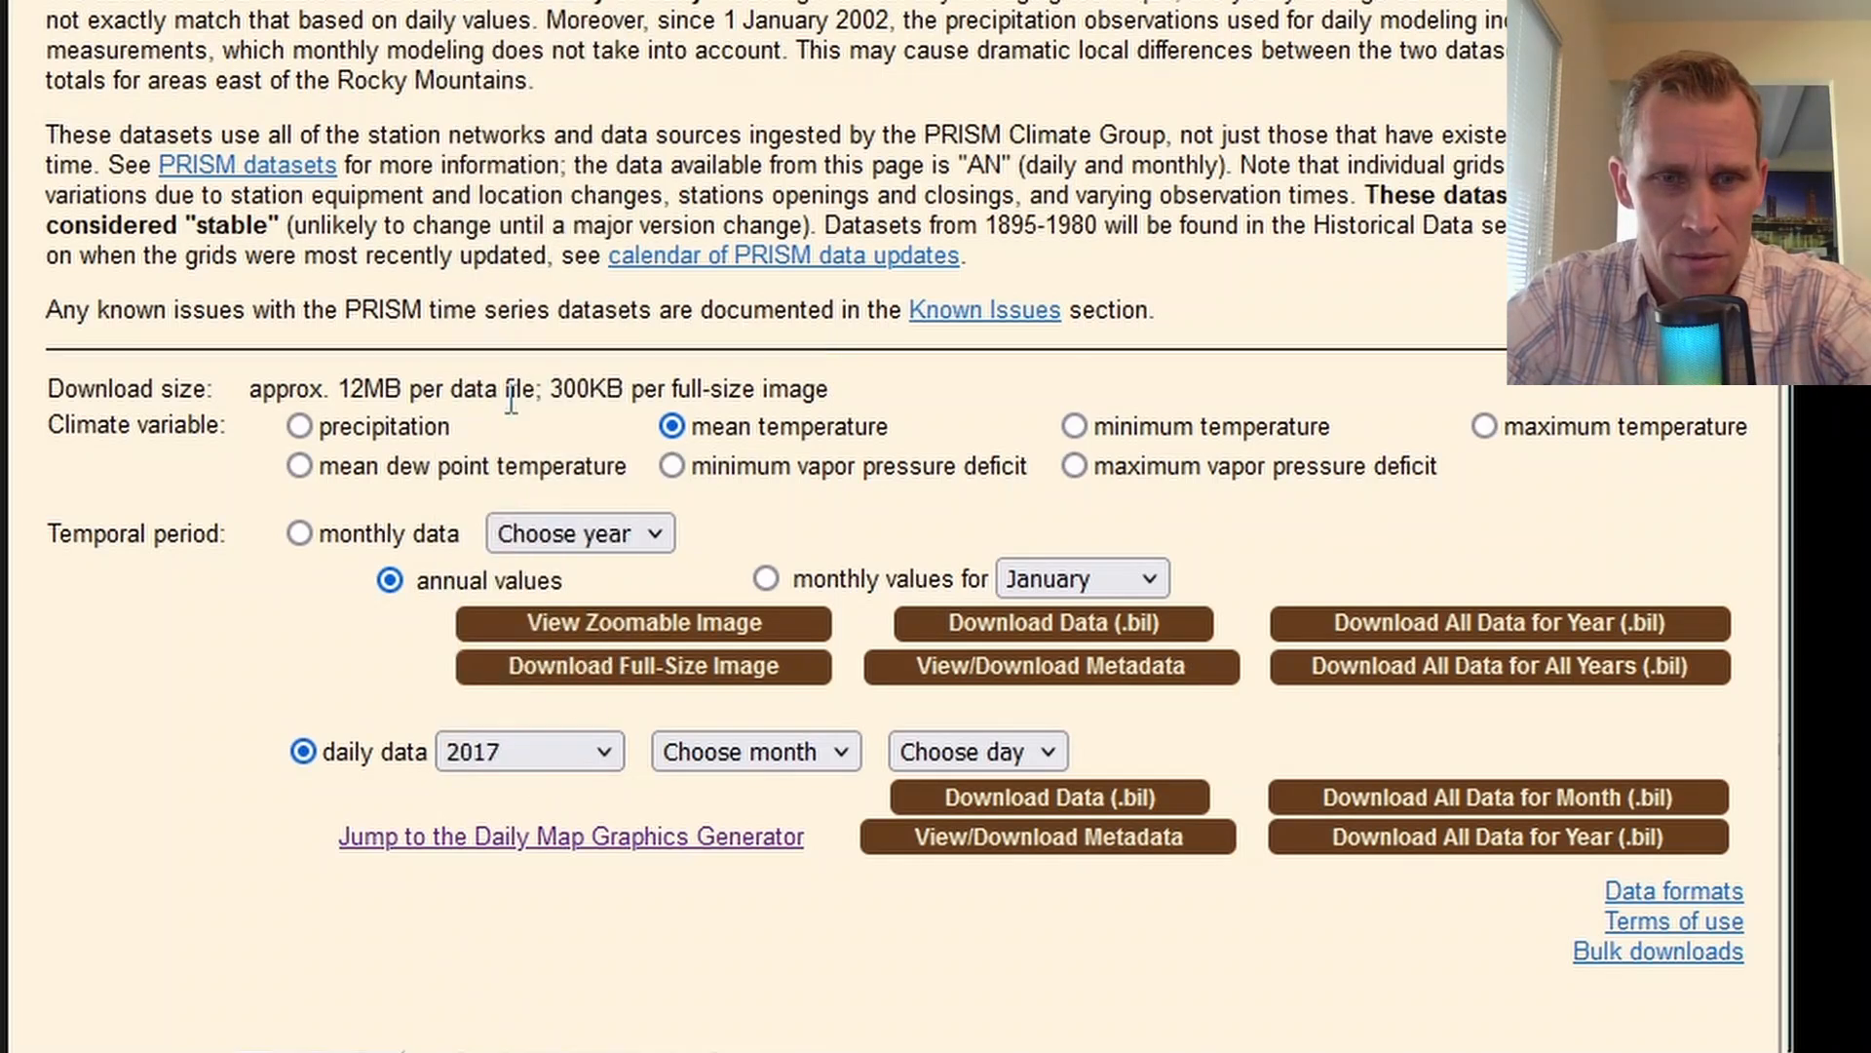
{"action": "left_click", "coordinate": [713, 758]}
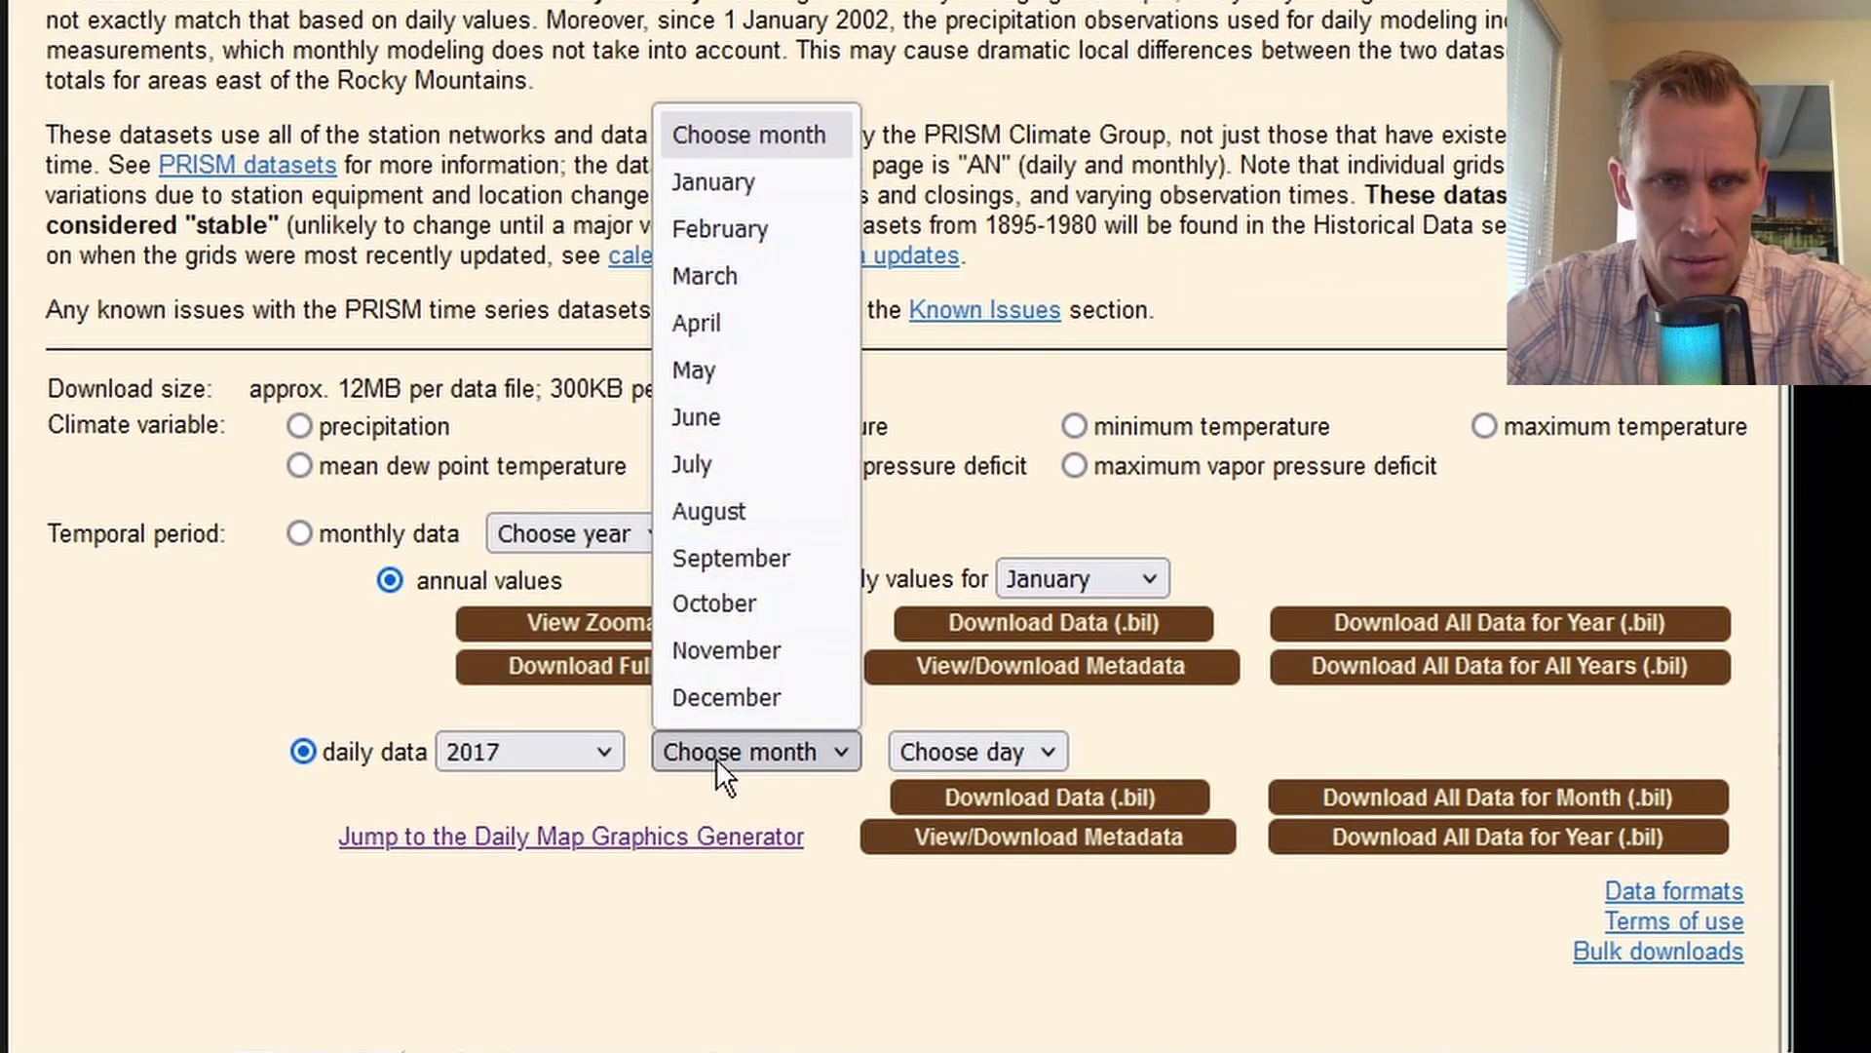
{"action": "left_click", "coordinate": [729, 231]}
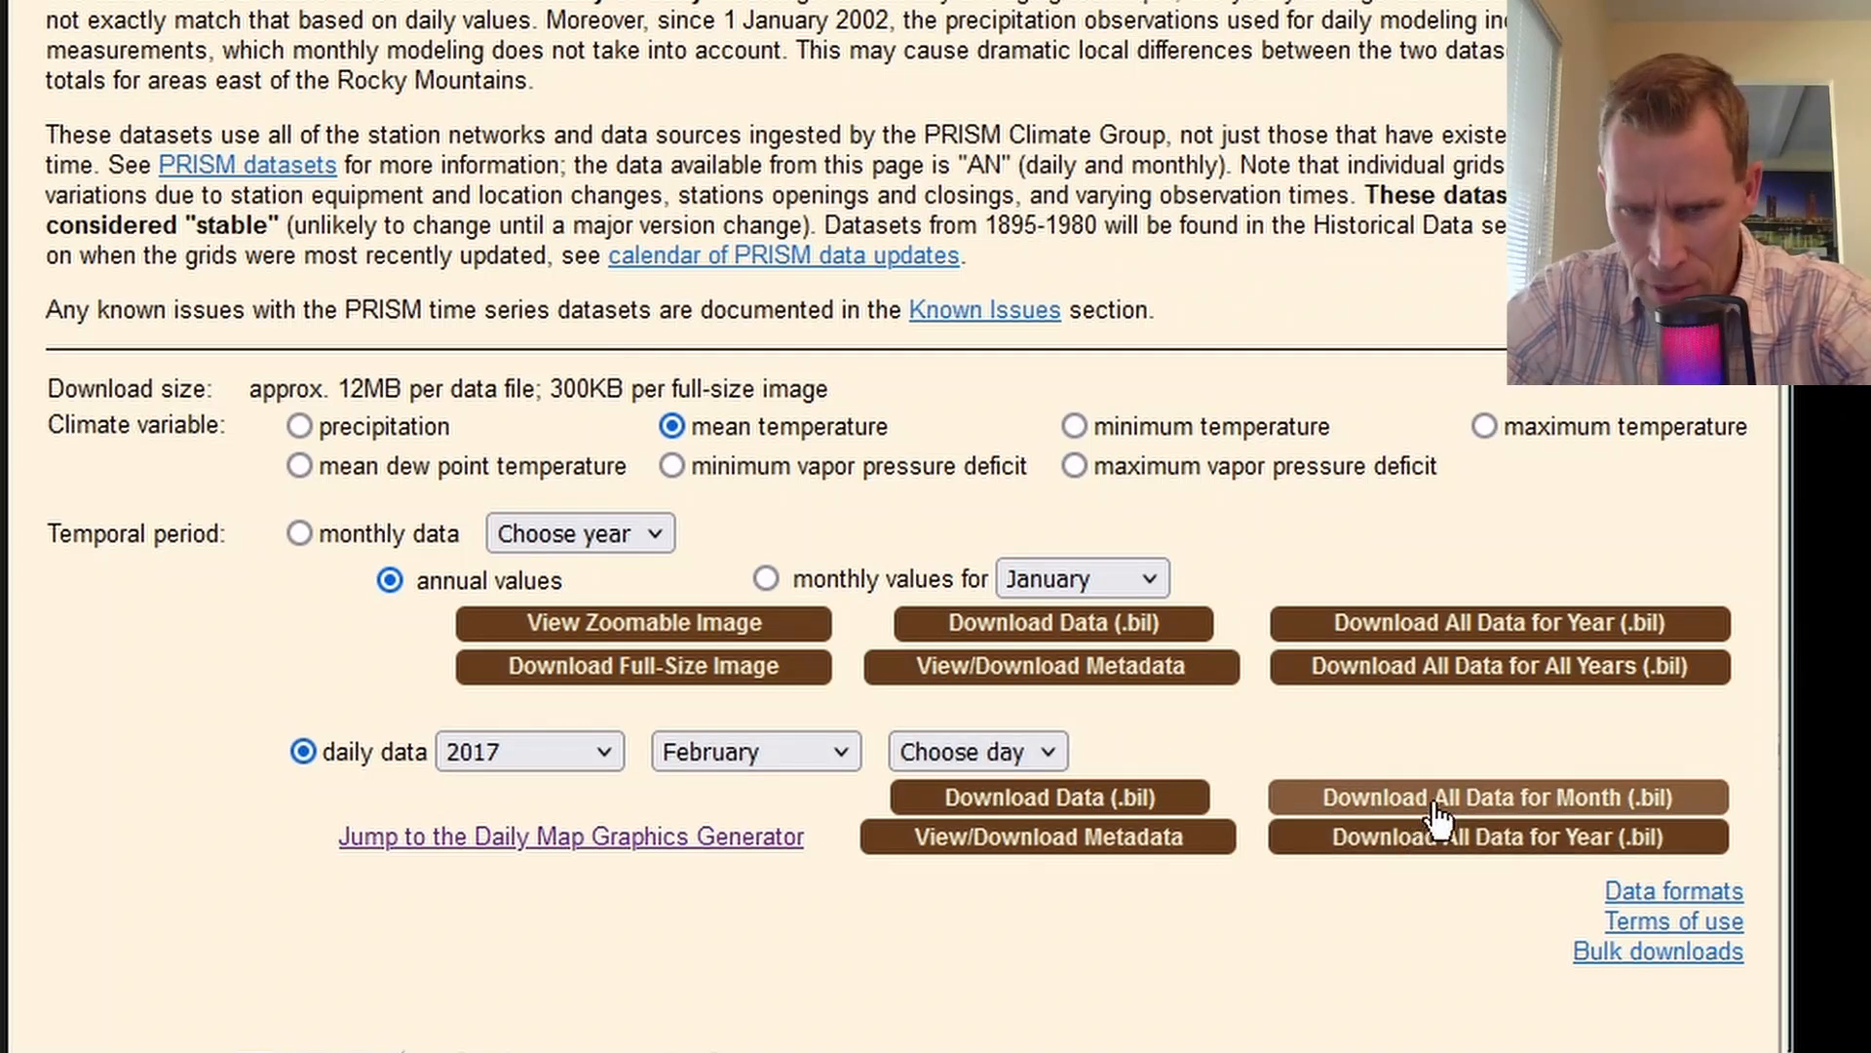
{"action": "left_click", "coordinate": [1488, 807]}
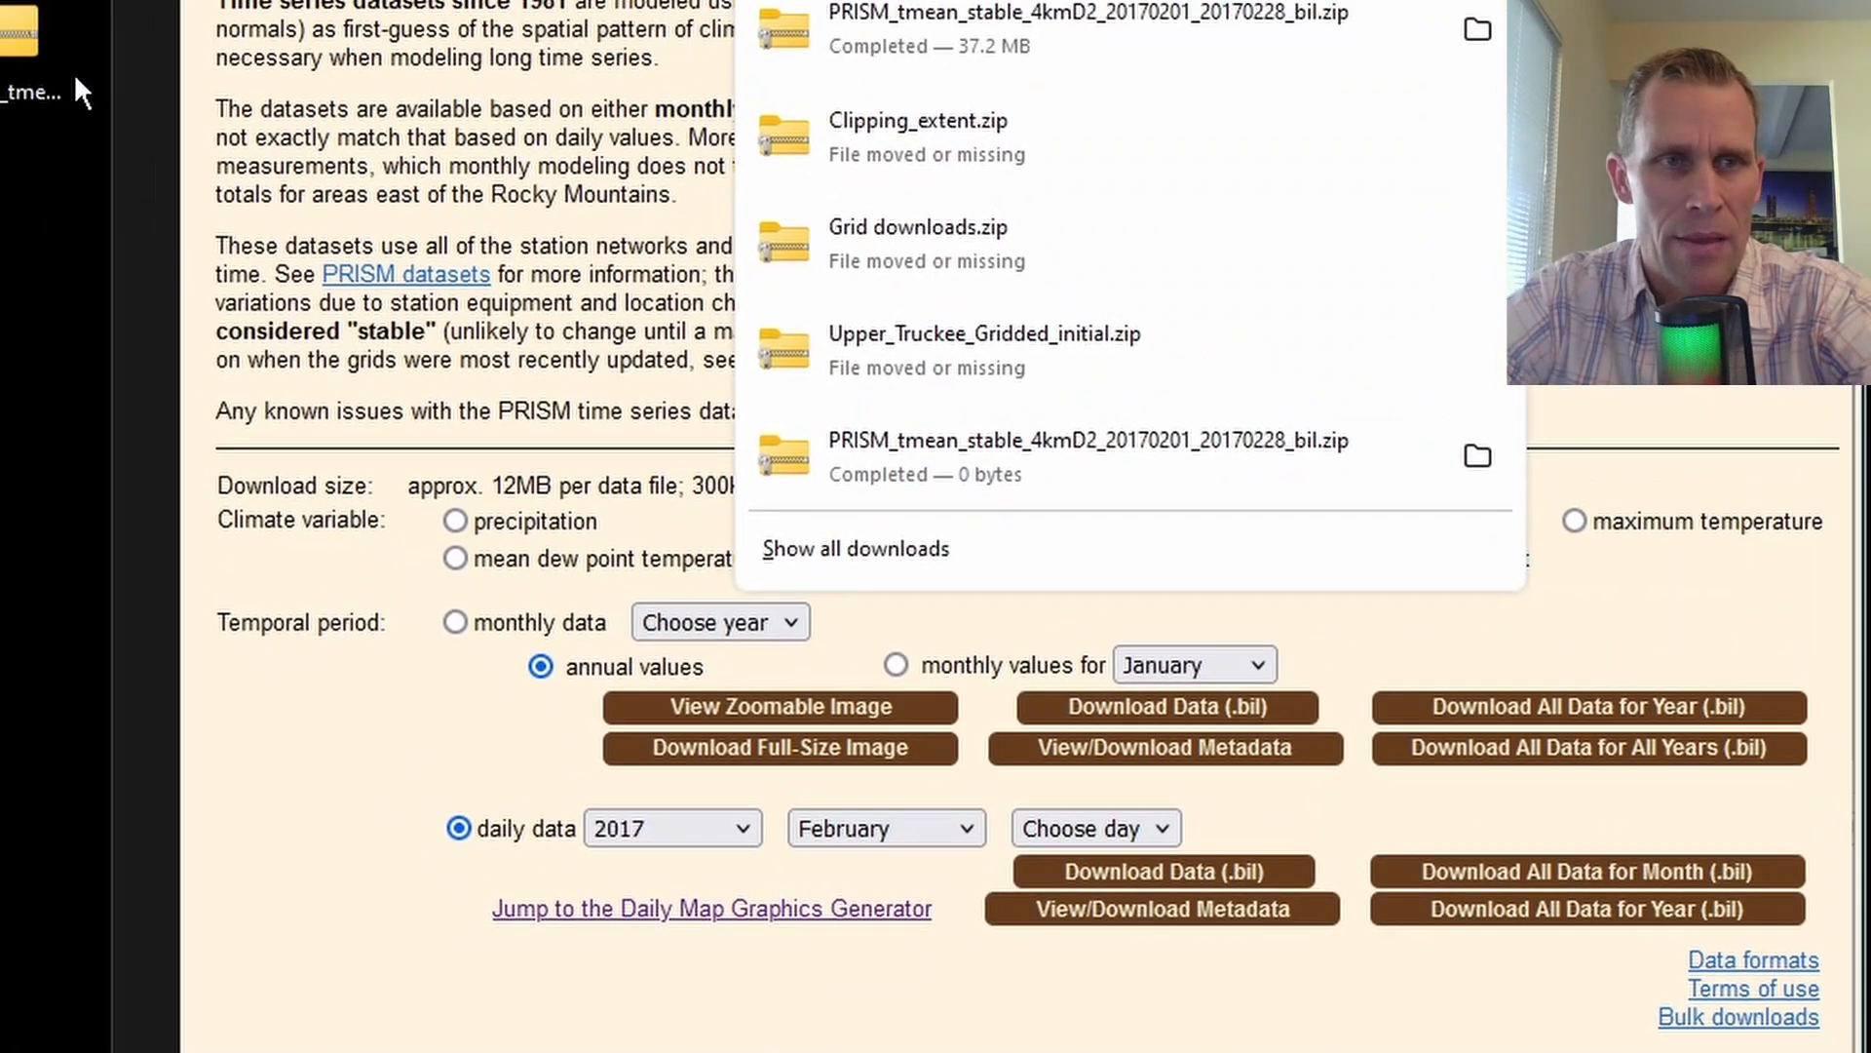
- Place the downloaded PRISM zip on the desktop and open it to examine the daily files it contains
{"action": "left_click_drag", "start_coordinate": [101, 83], "coordinate": [102, 164]}
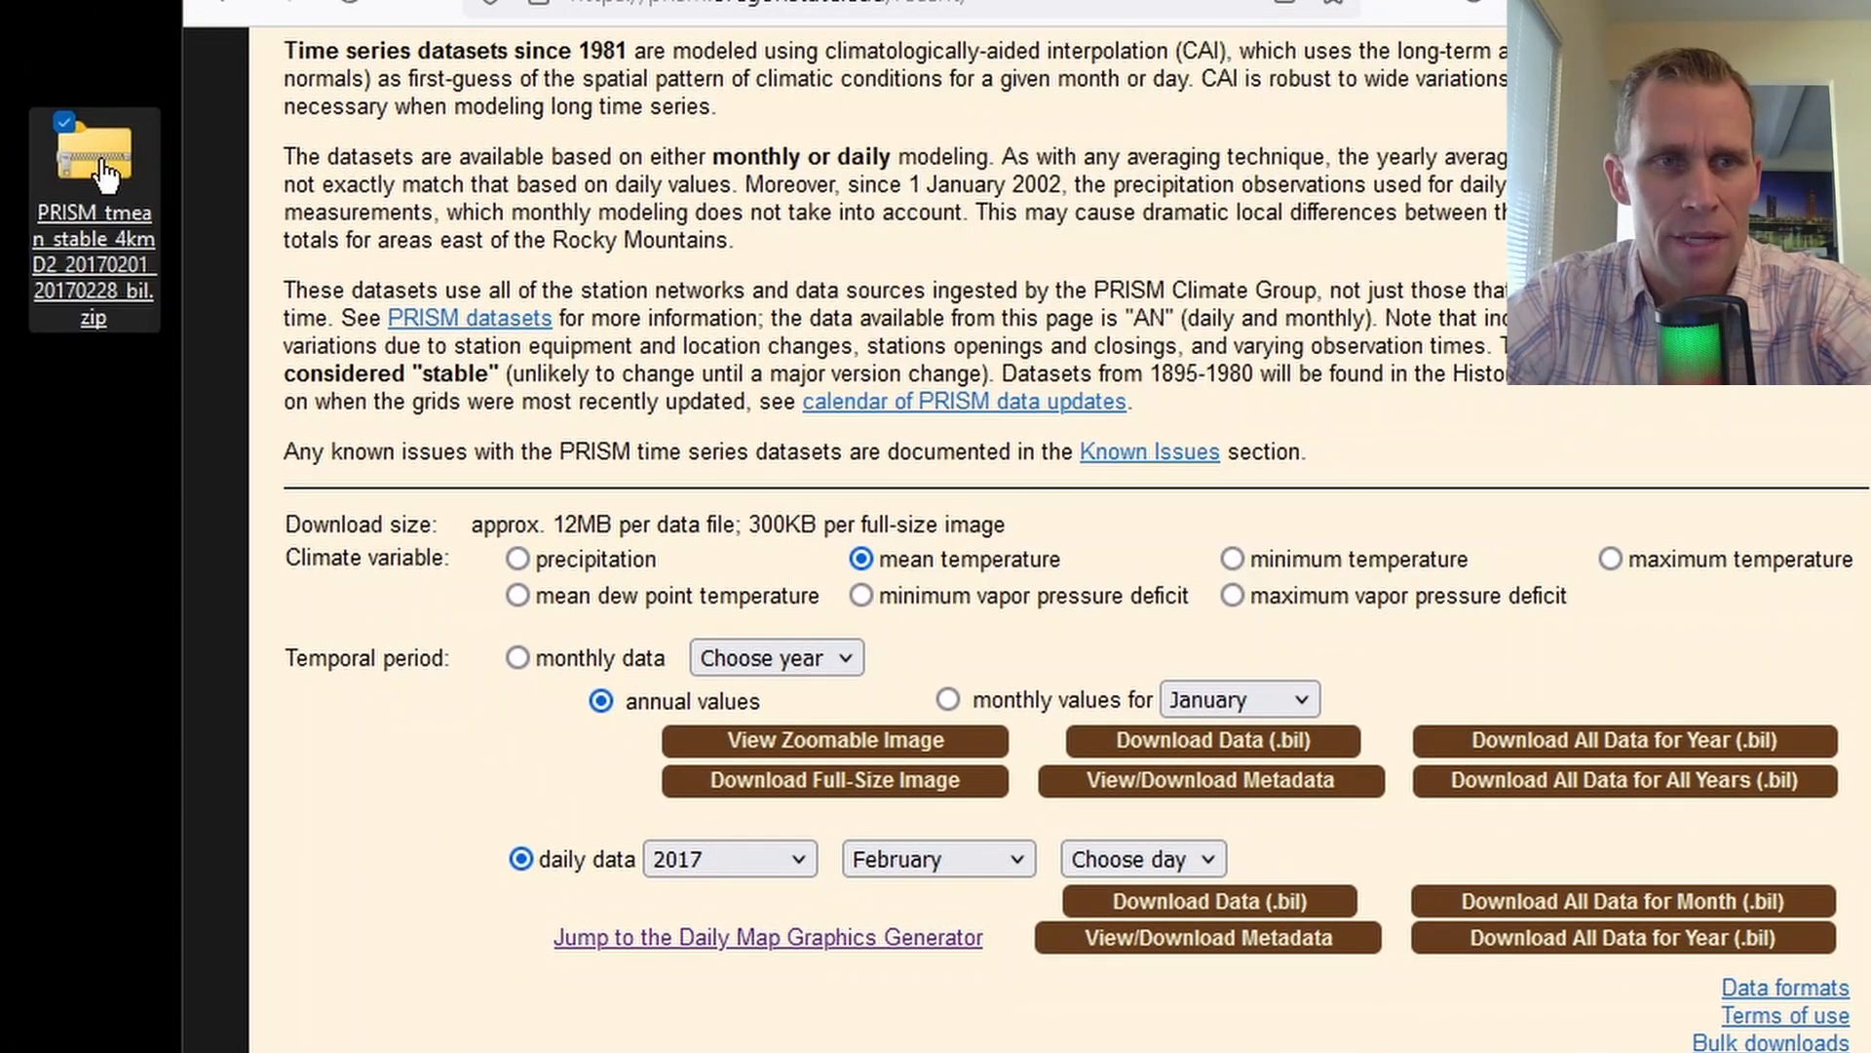
{"action": "double_click", "coordinate": [113, 228]}
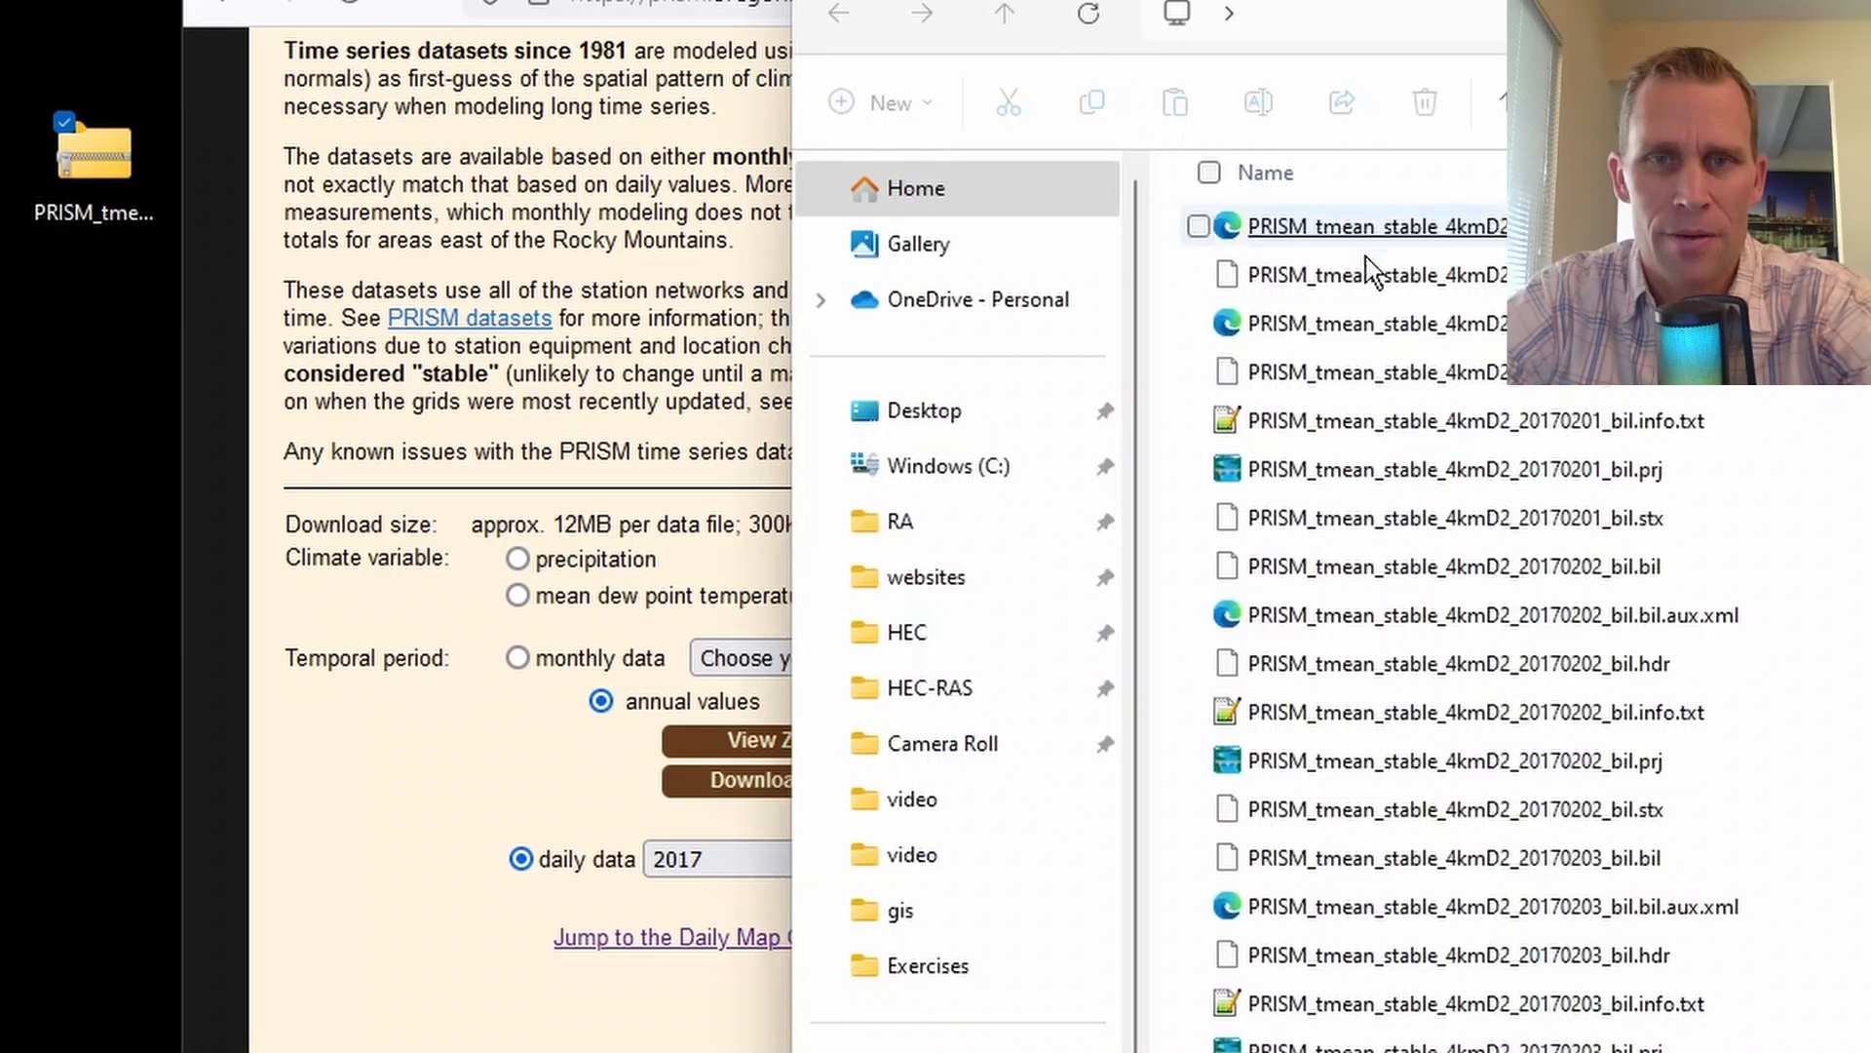
{"action": "scroll", "coordinate": [1501, 374], "scroll_direction": "down", "scroll_amount": 9}
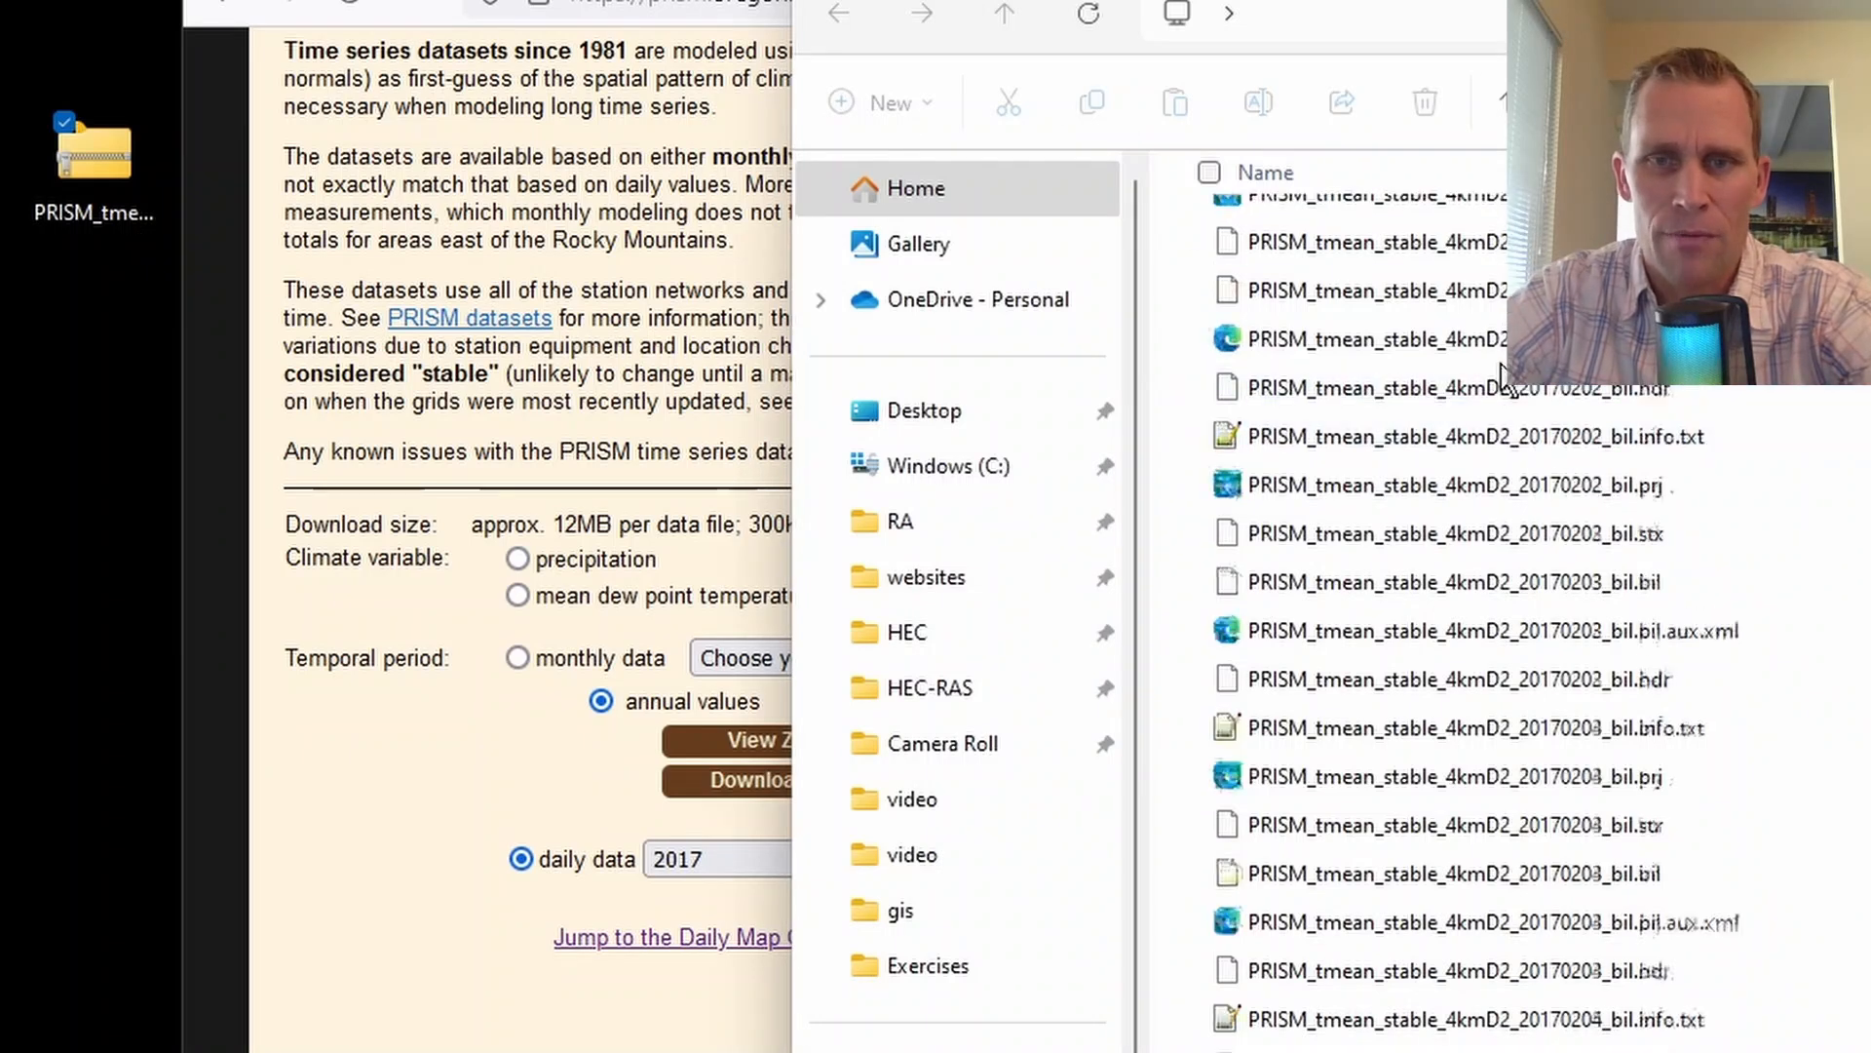
{"action": "scroll", "coordinate": [1501, 373], "scroll_direction": "down", "scroll_amount": 20}
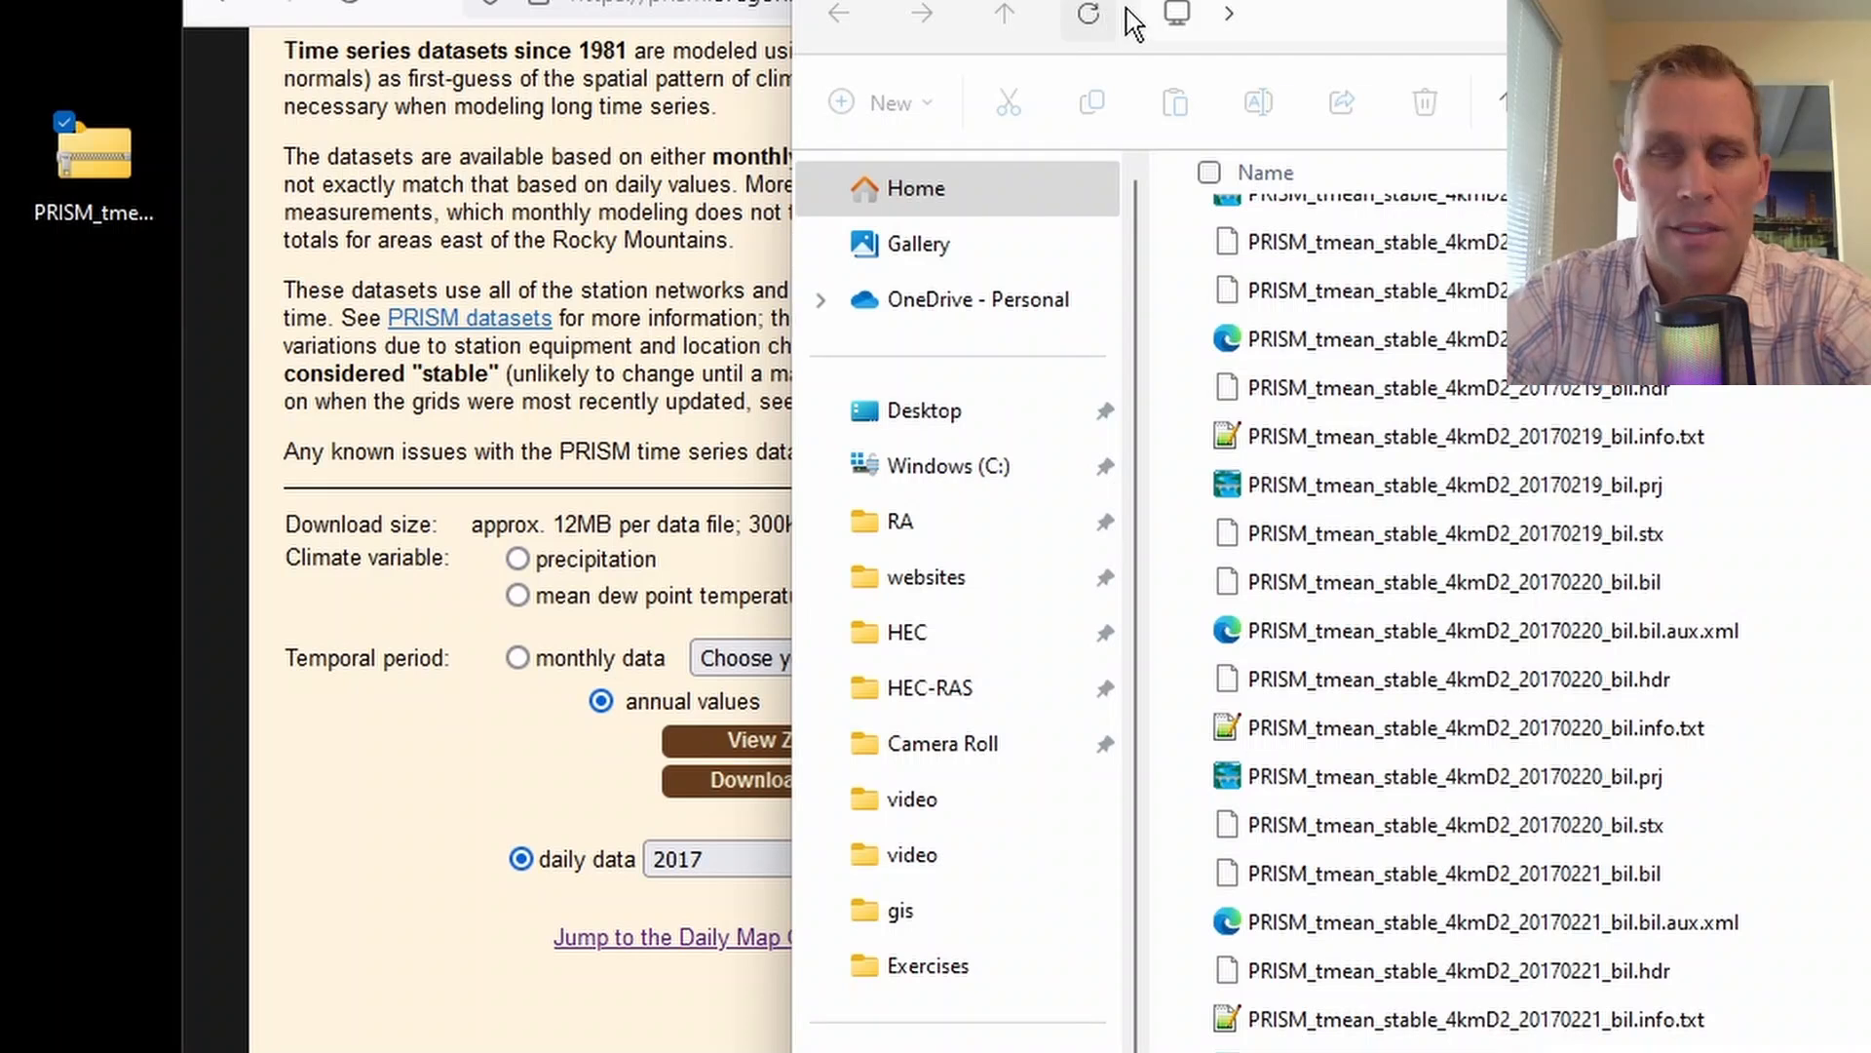
{"action": "left_click", "coordinate": [743, 908]}
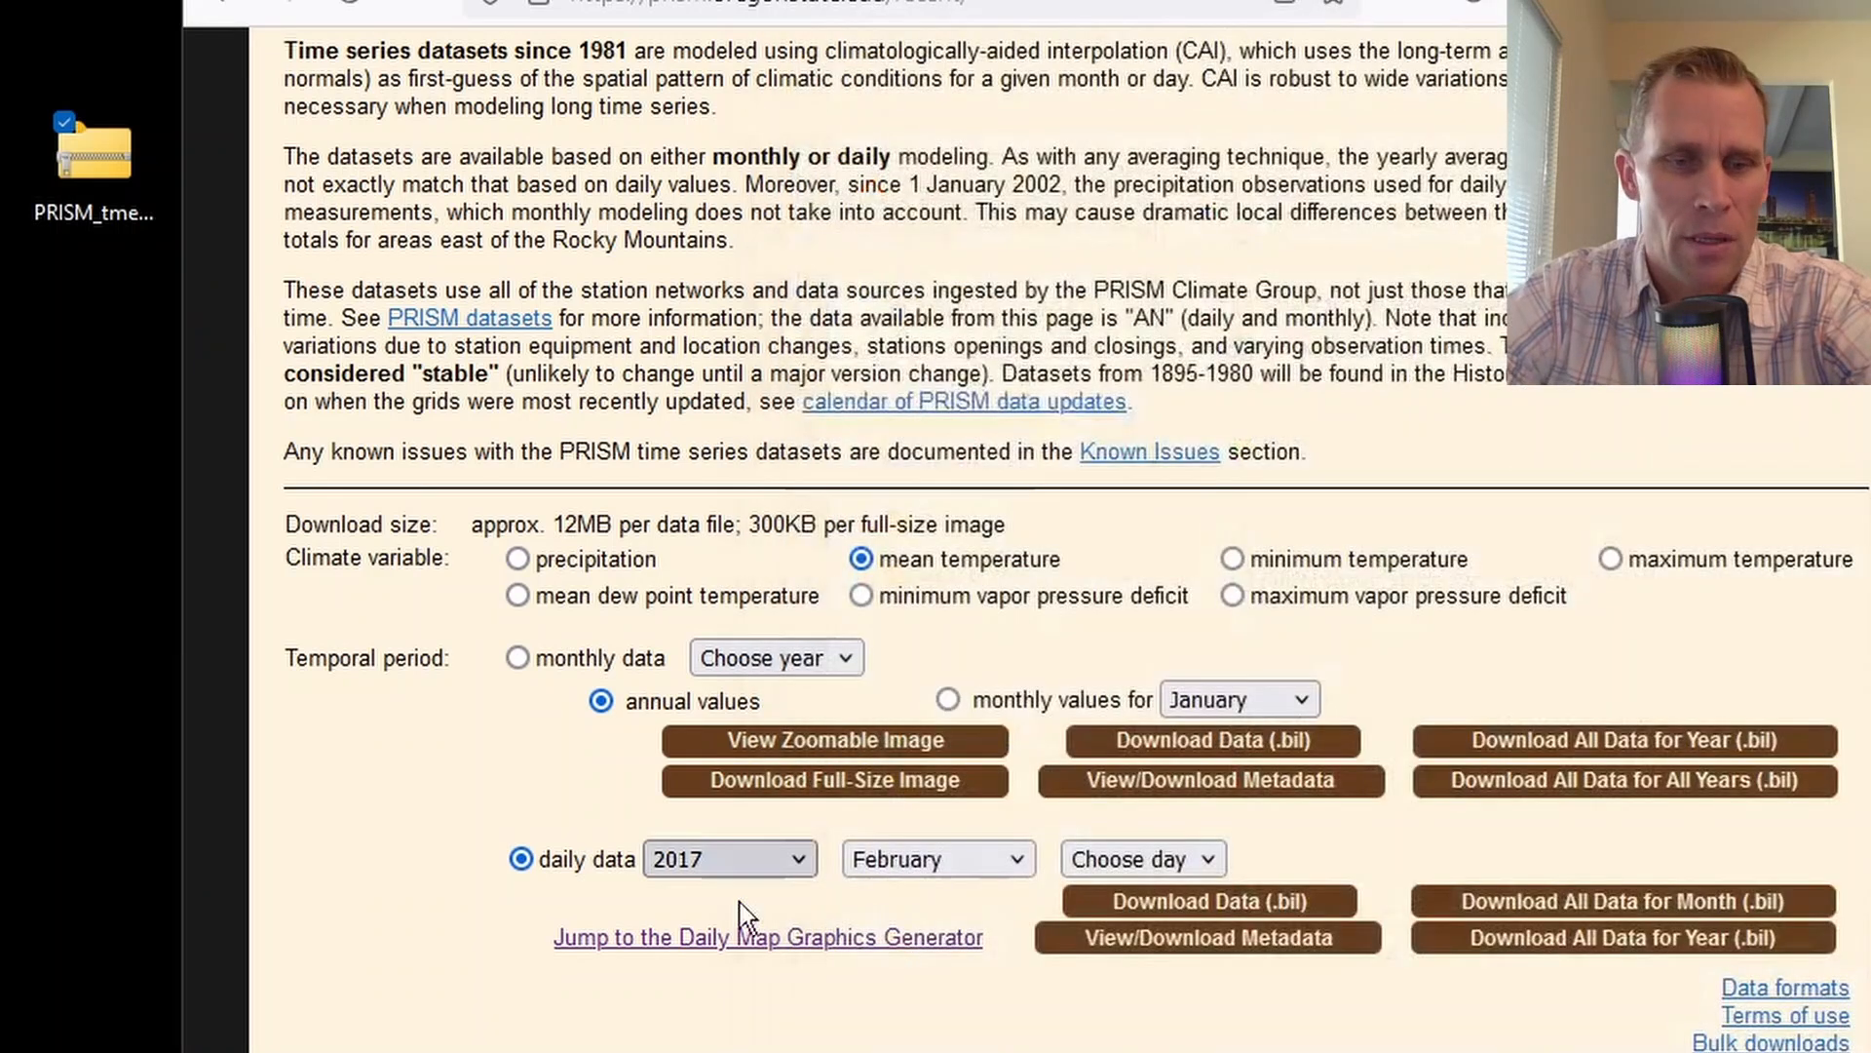
- Try moving the PRISM zip into the Upper_Truckee_River data folder, cancel replacing the existing file, and delete the desktop copy
{"action": "left_click", "coordinate": [755, 1045]}
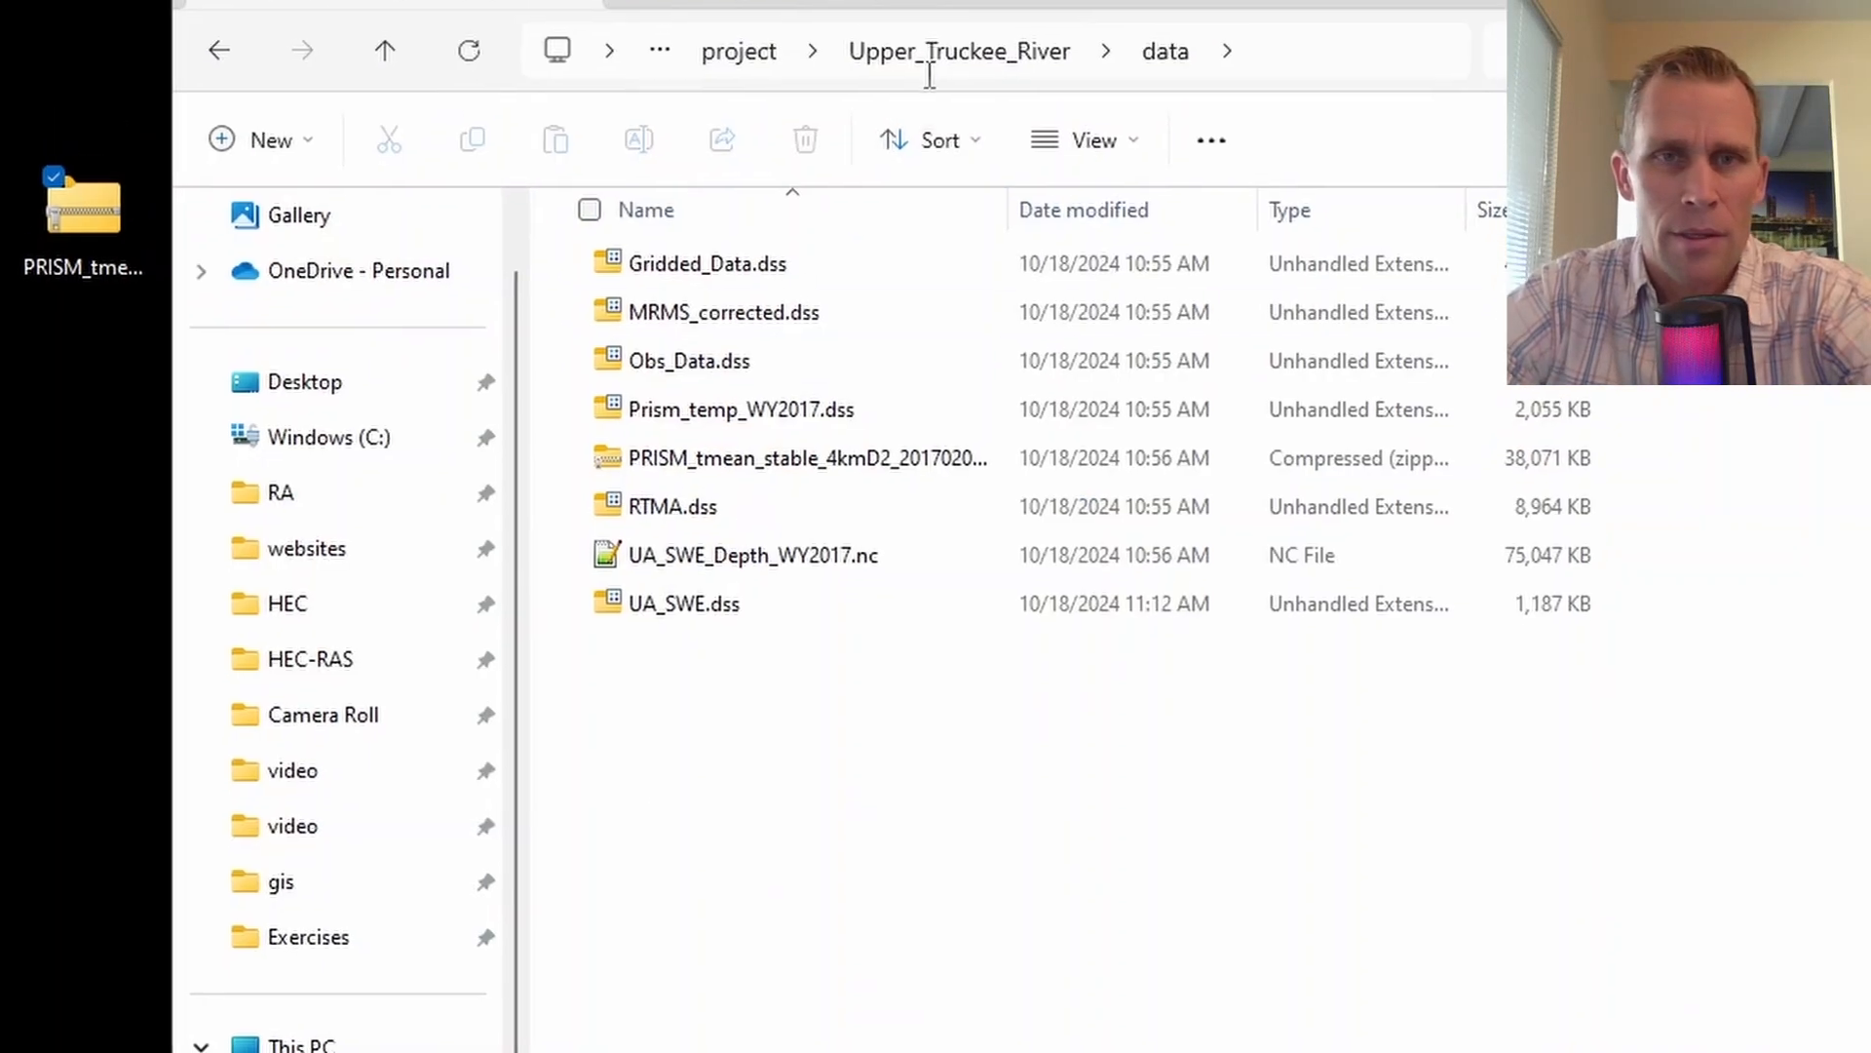
{"action": "left_click_drag", "start_coordinate": [68, 322], "coordinate": [763, 987]}
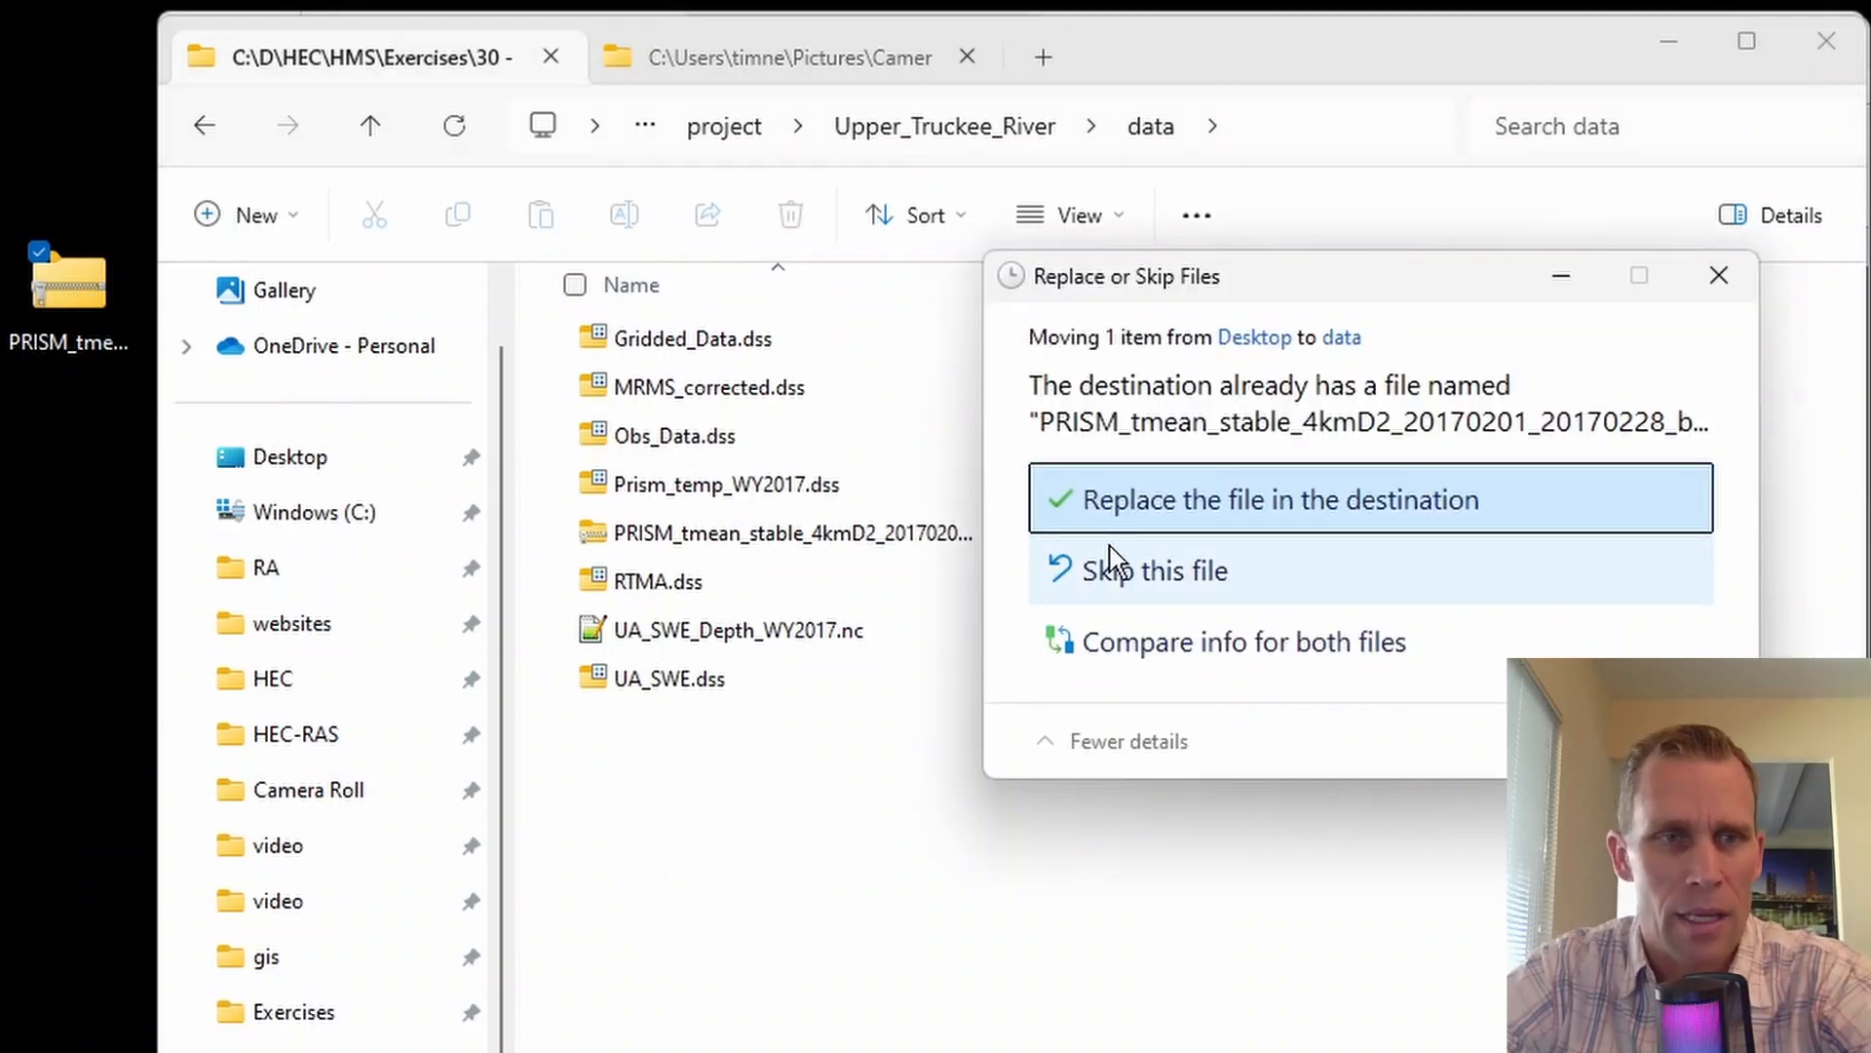
{"action": "left_click", "coordinate": [1731, 277]}
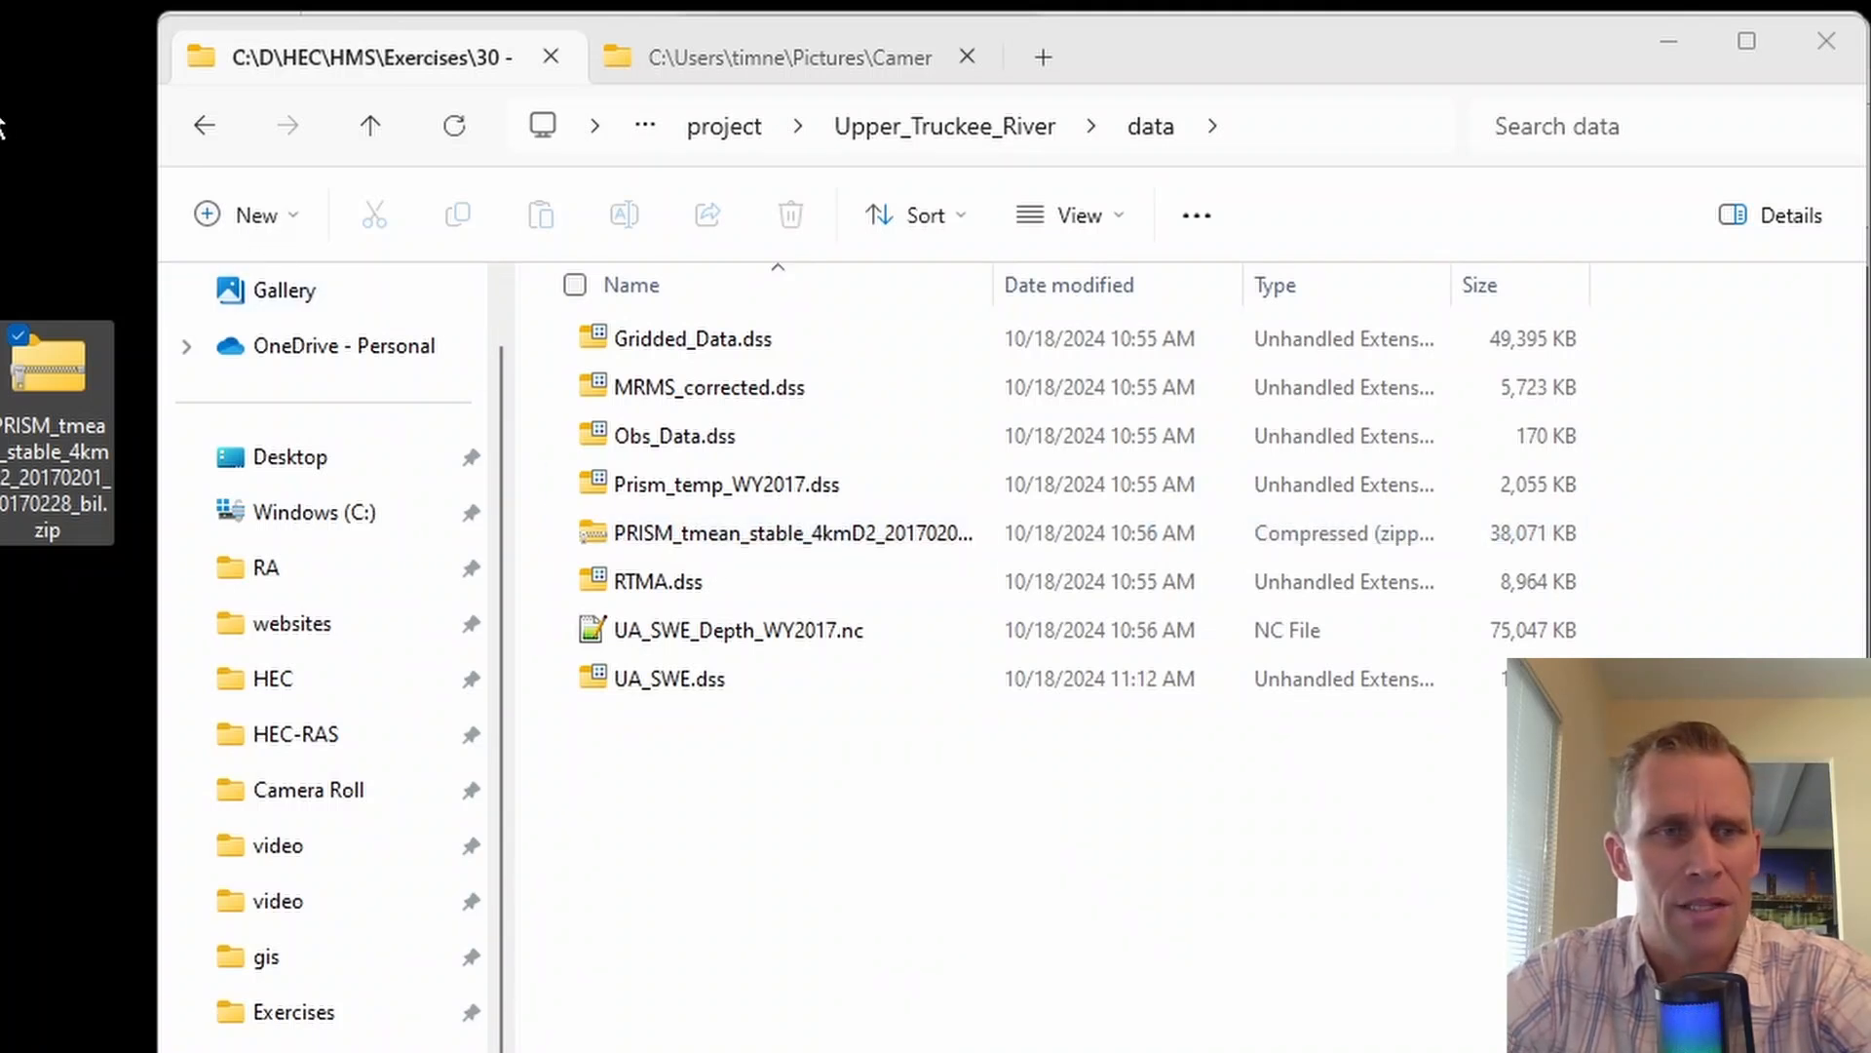
{"action": "left_click_drag", "start_coordinate": [0, 105], "coordinate": [120, 679]}
{"action": "key", "text": "Delete"}
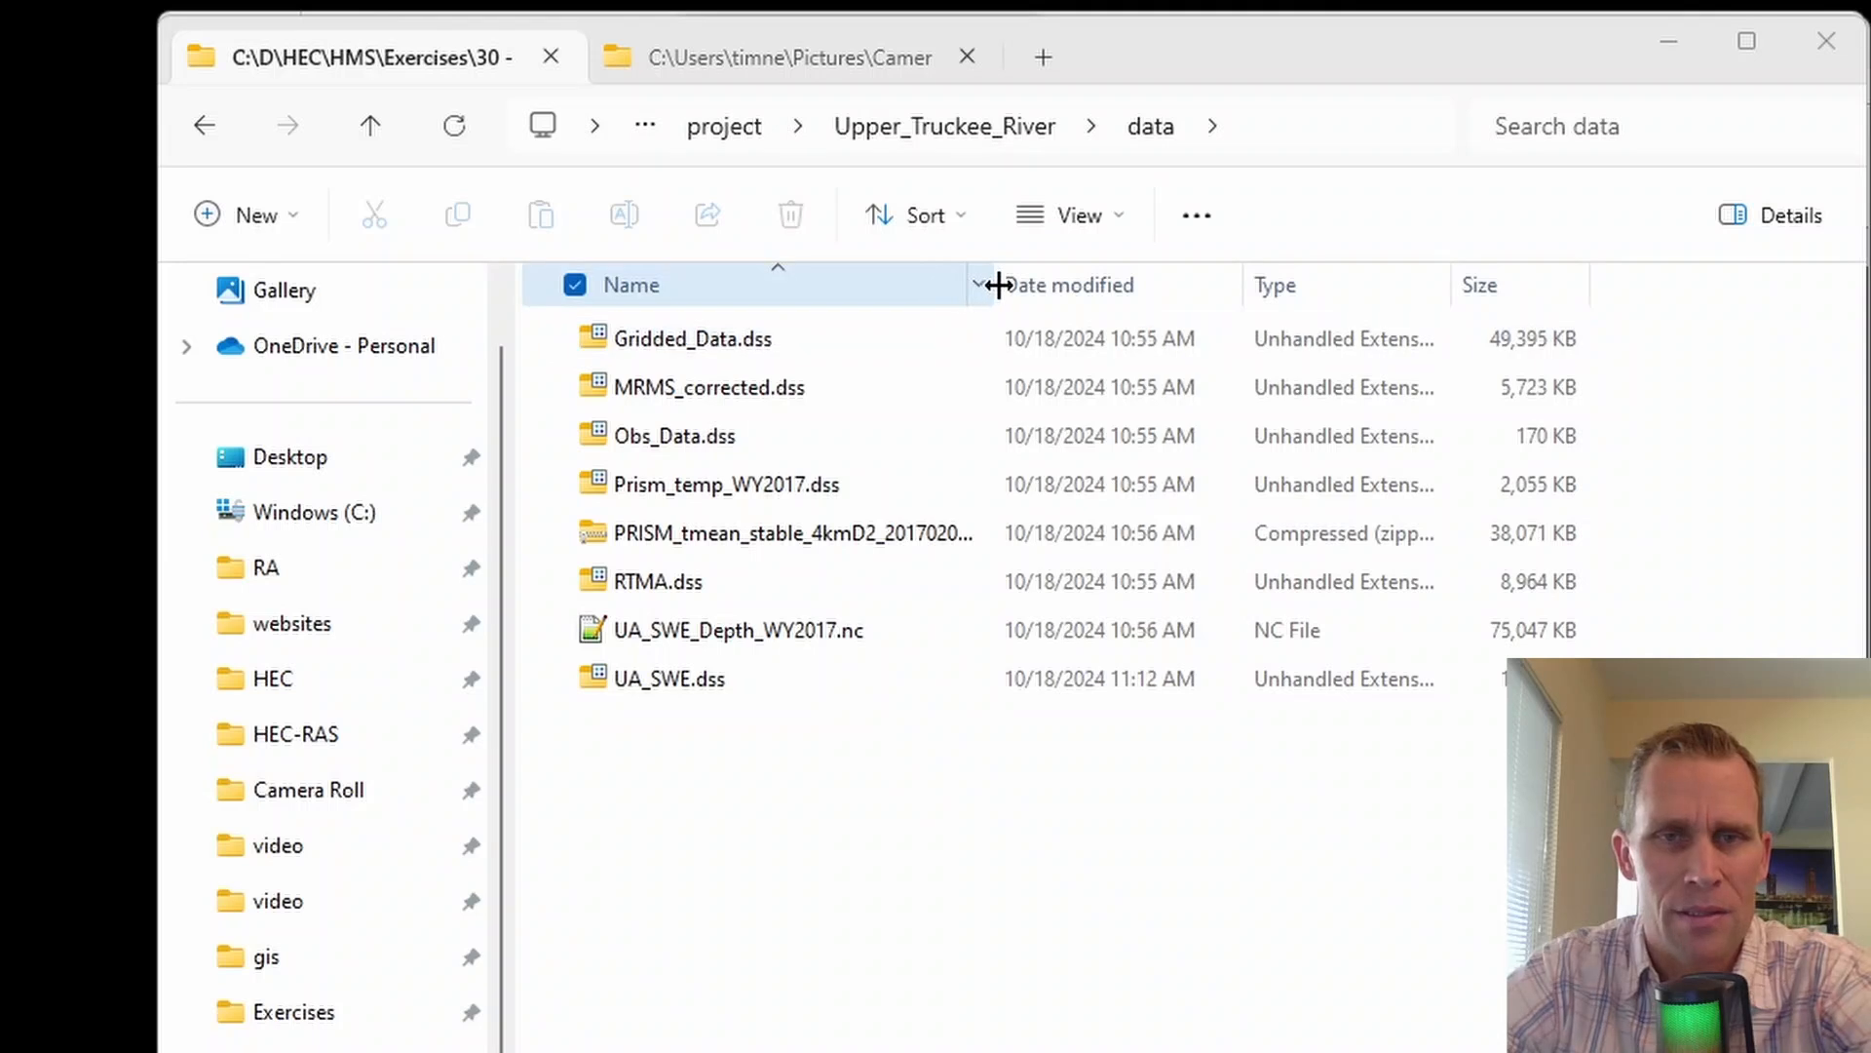
- Extract PRISM_tmean_stable_4kmD2_20170201_20170228_bil.zip into a same-named folder inside the data folder and open that folder
{"action": "left_click_drag", "start_coordinate": [998, 284], "coordinate": [1195, 284]}
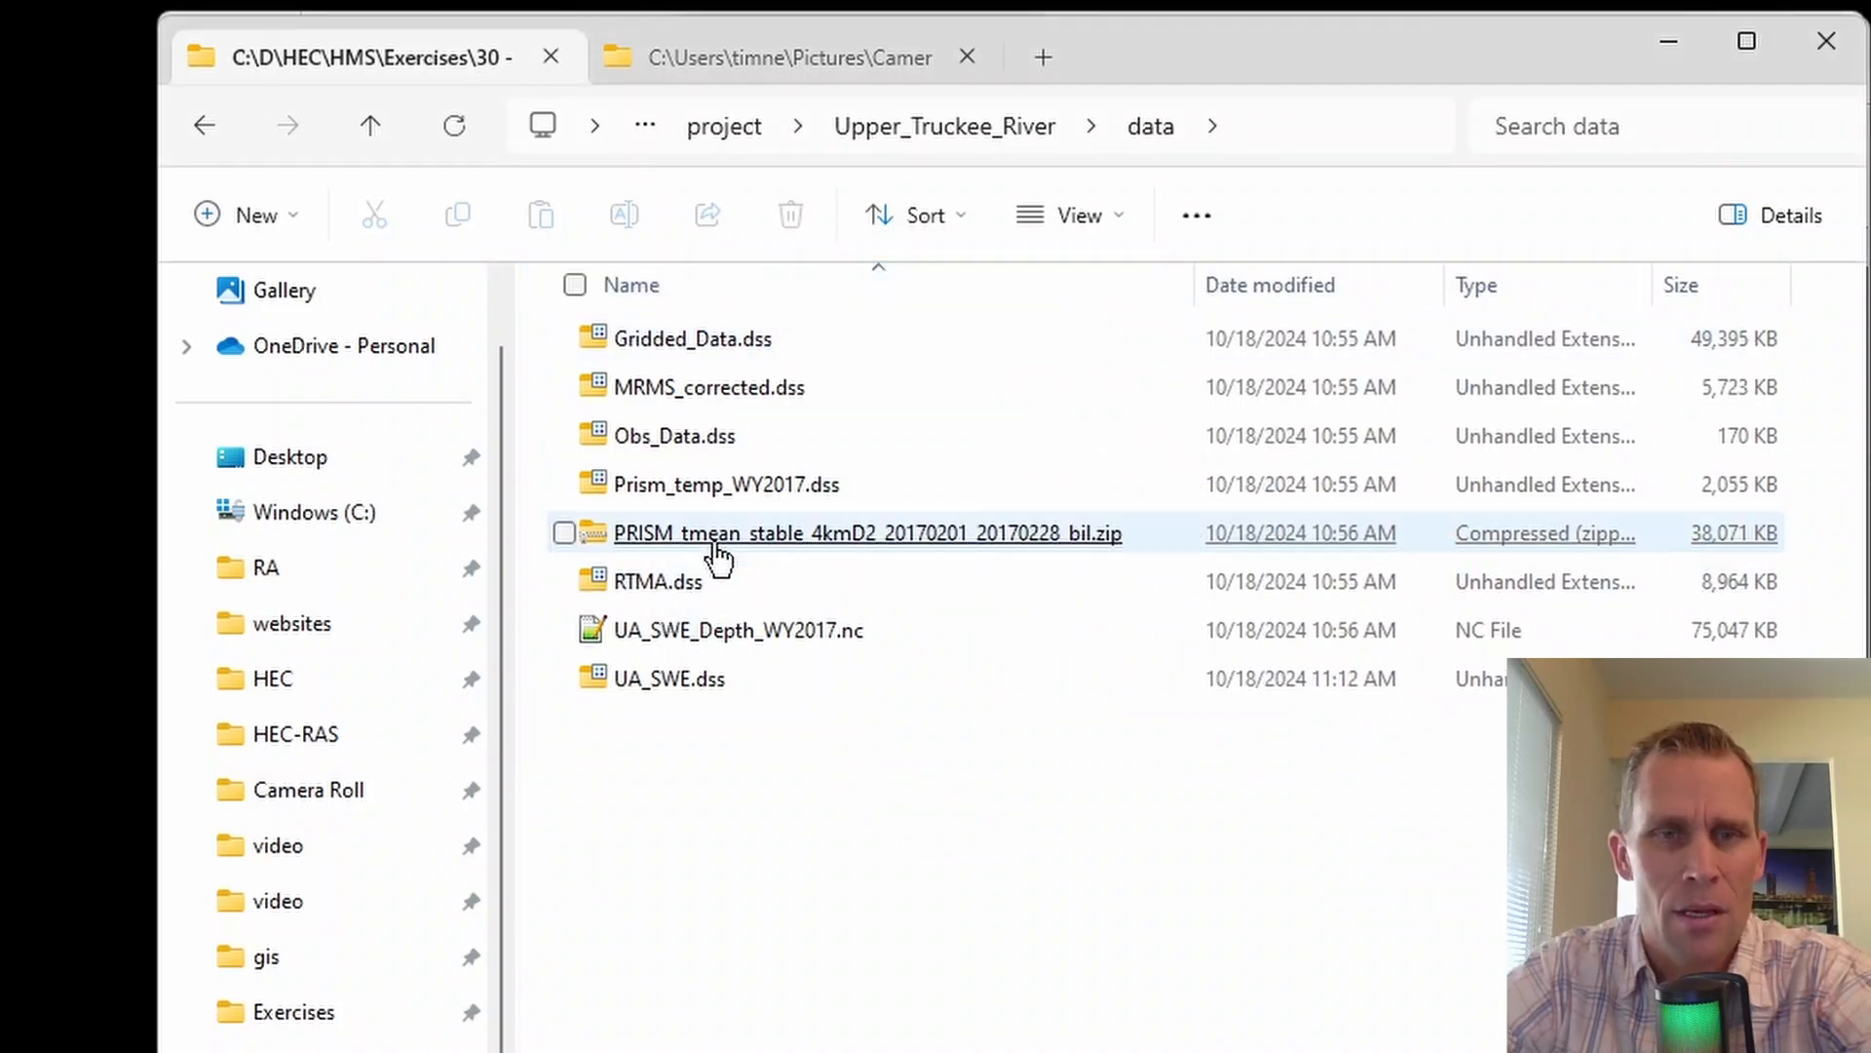
{"action": "right_click", "coordinate": [718, 547]}
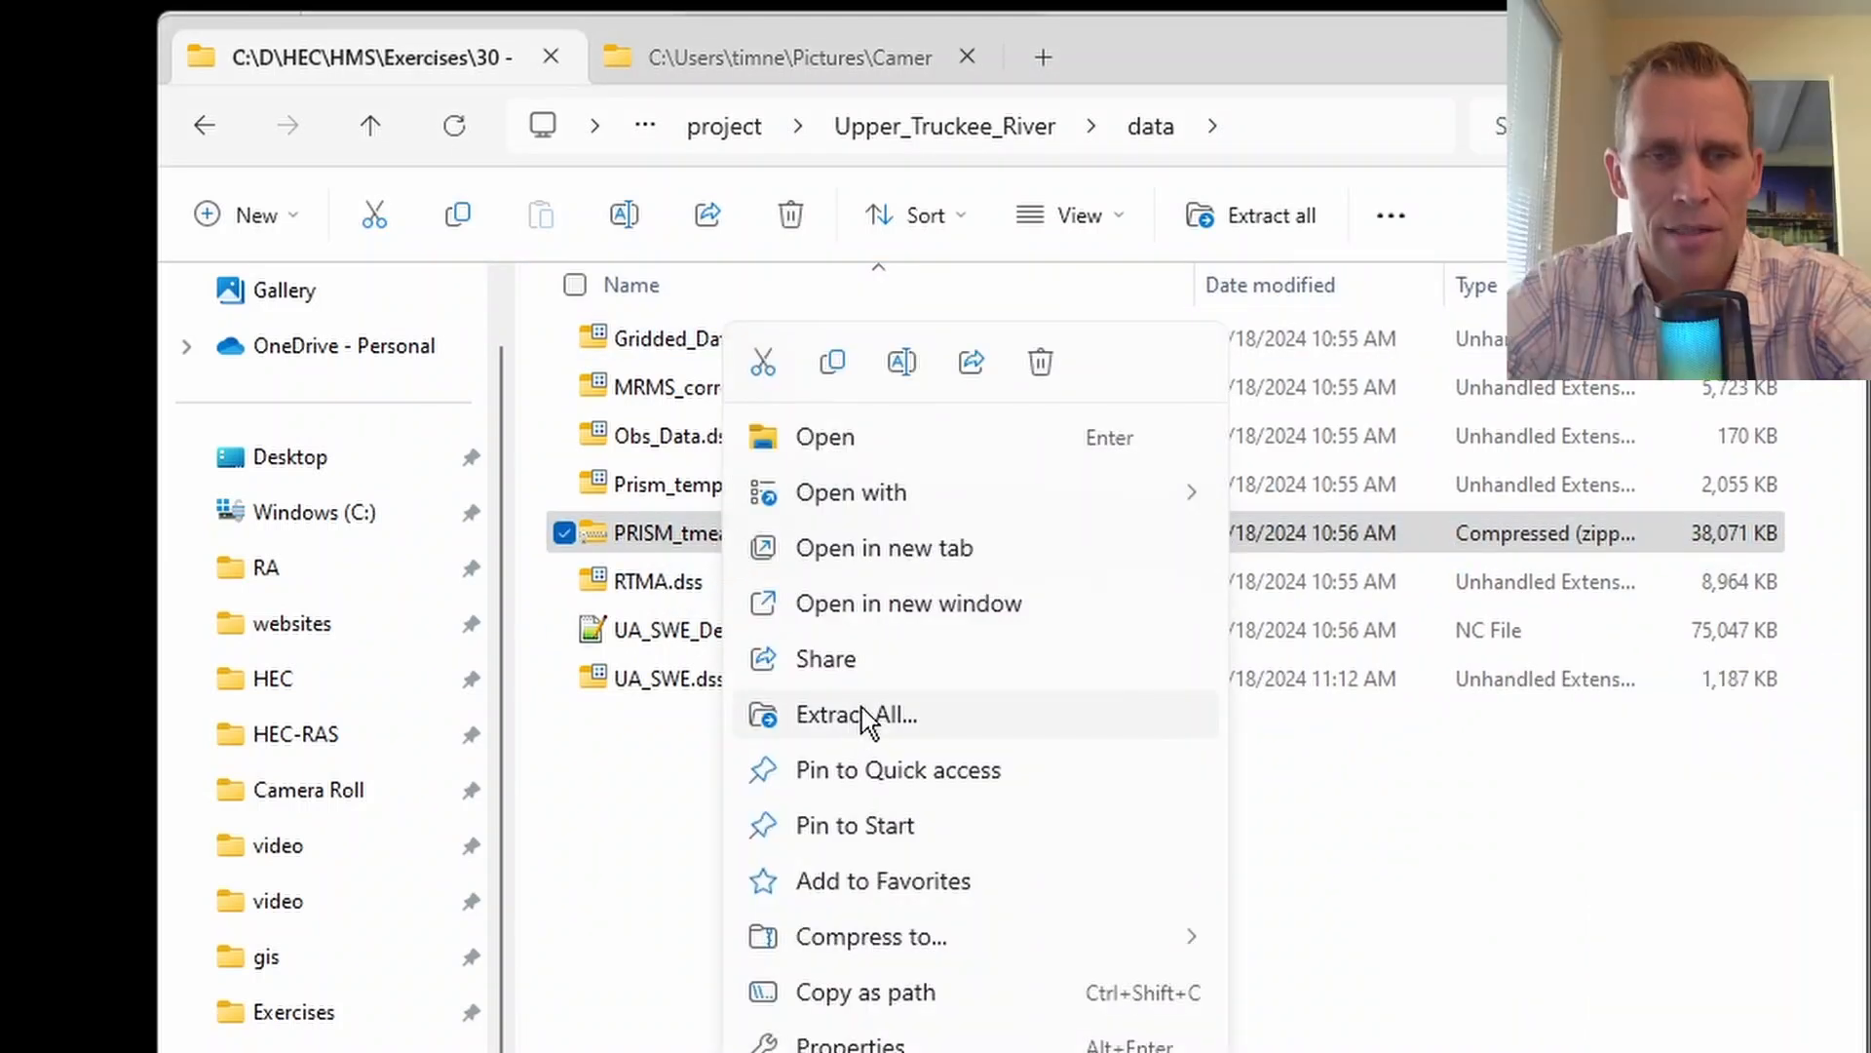
{"action": "left_click", "coordinate": [856, 714]}
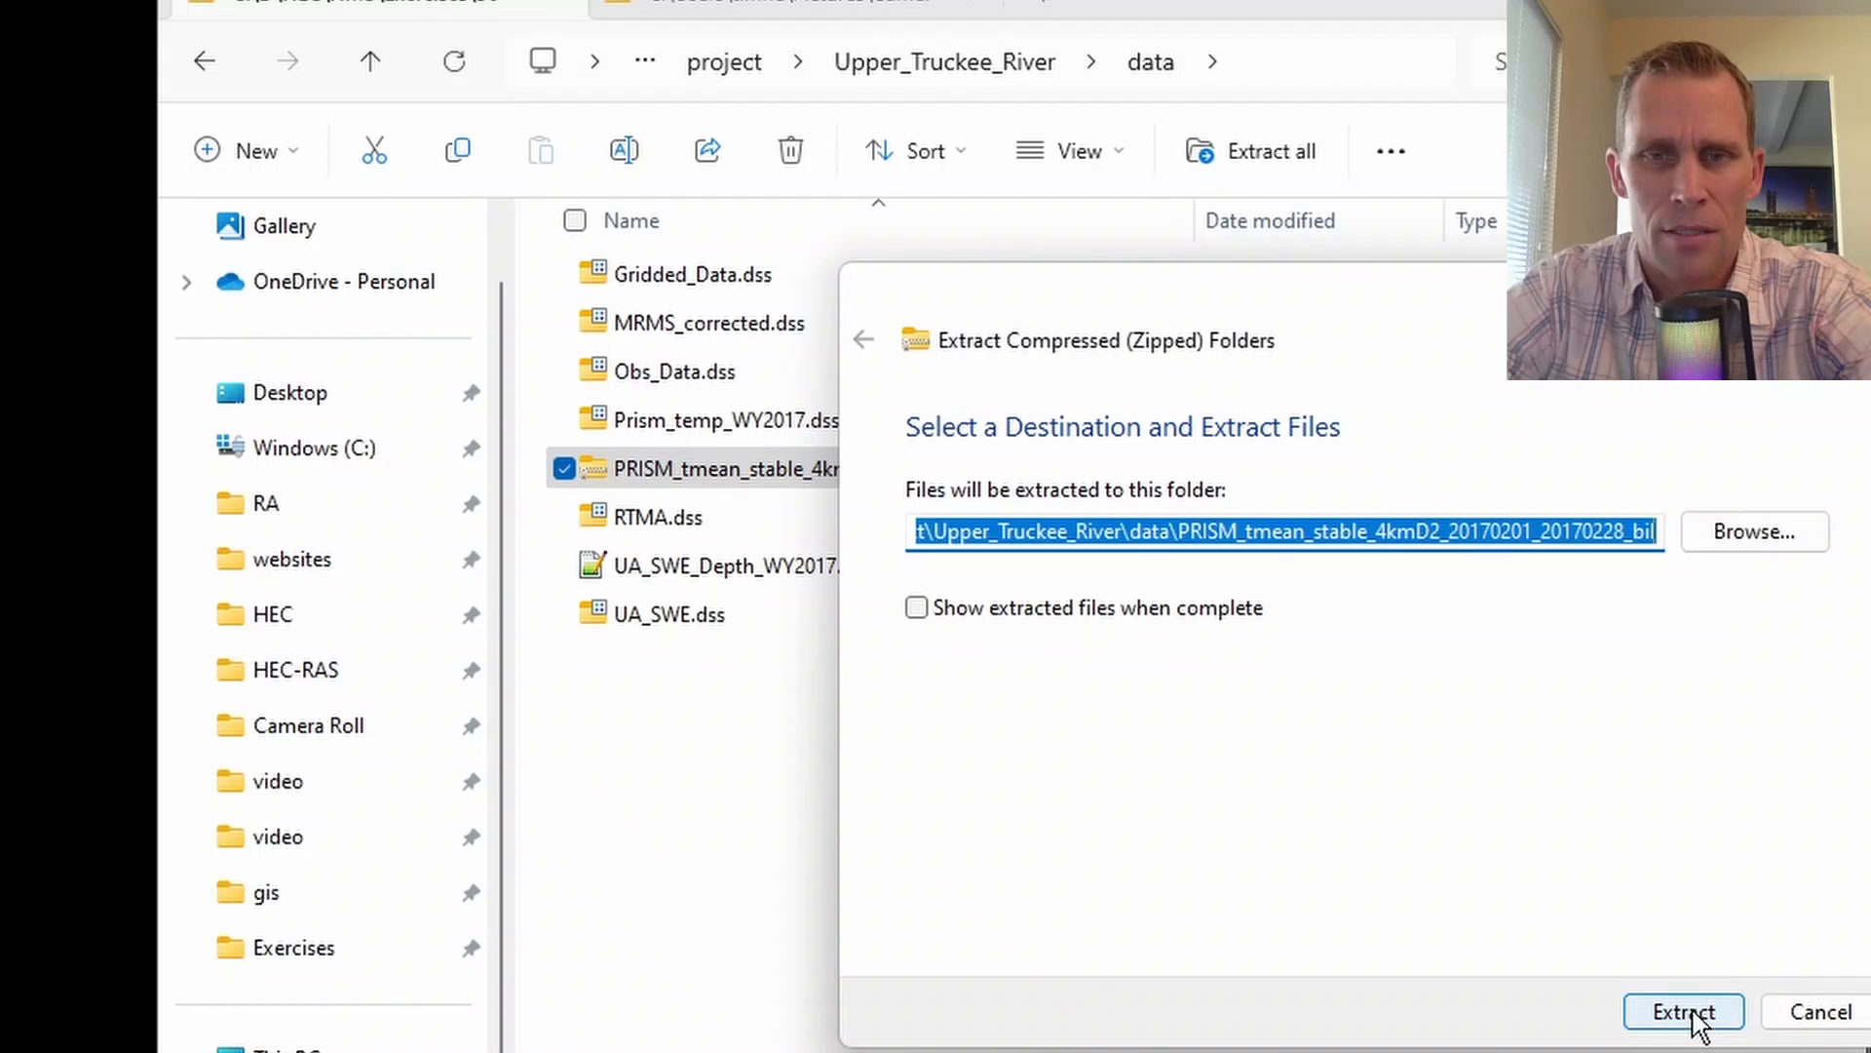
{"action": "left_click", "coordinate": [1697, 1020]}
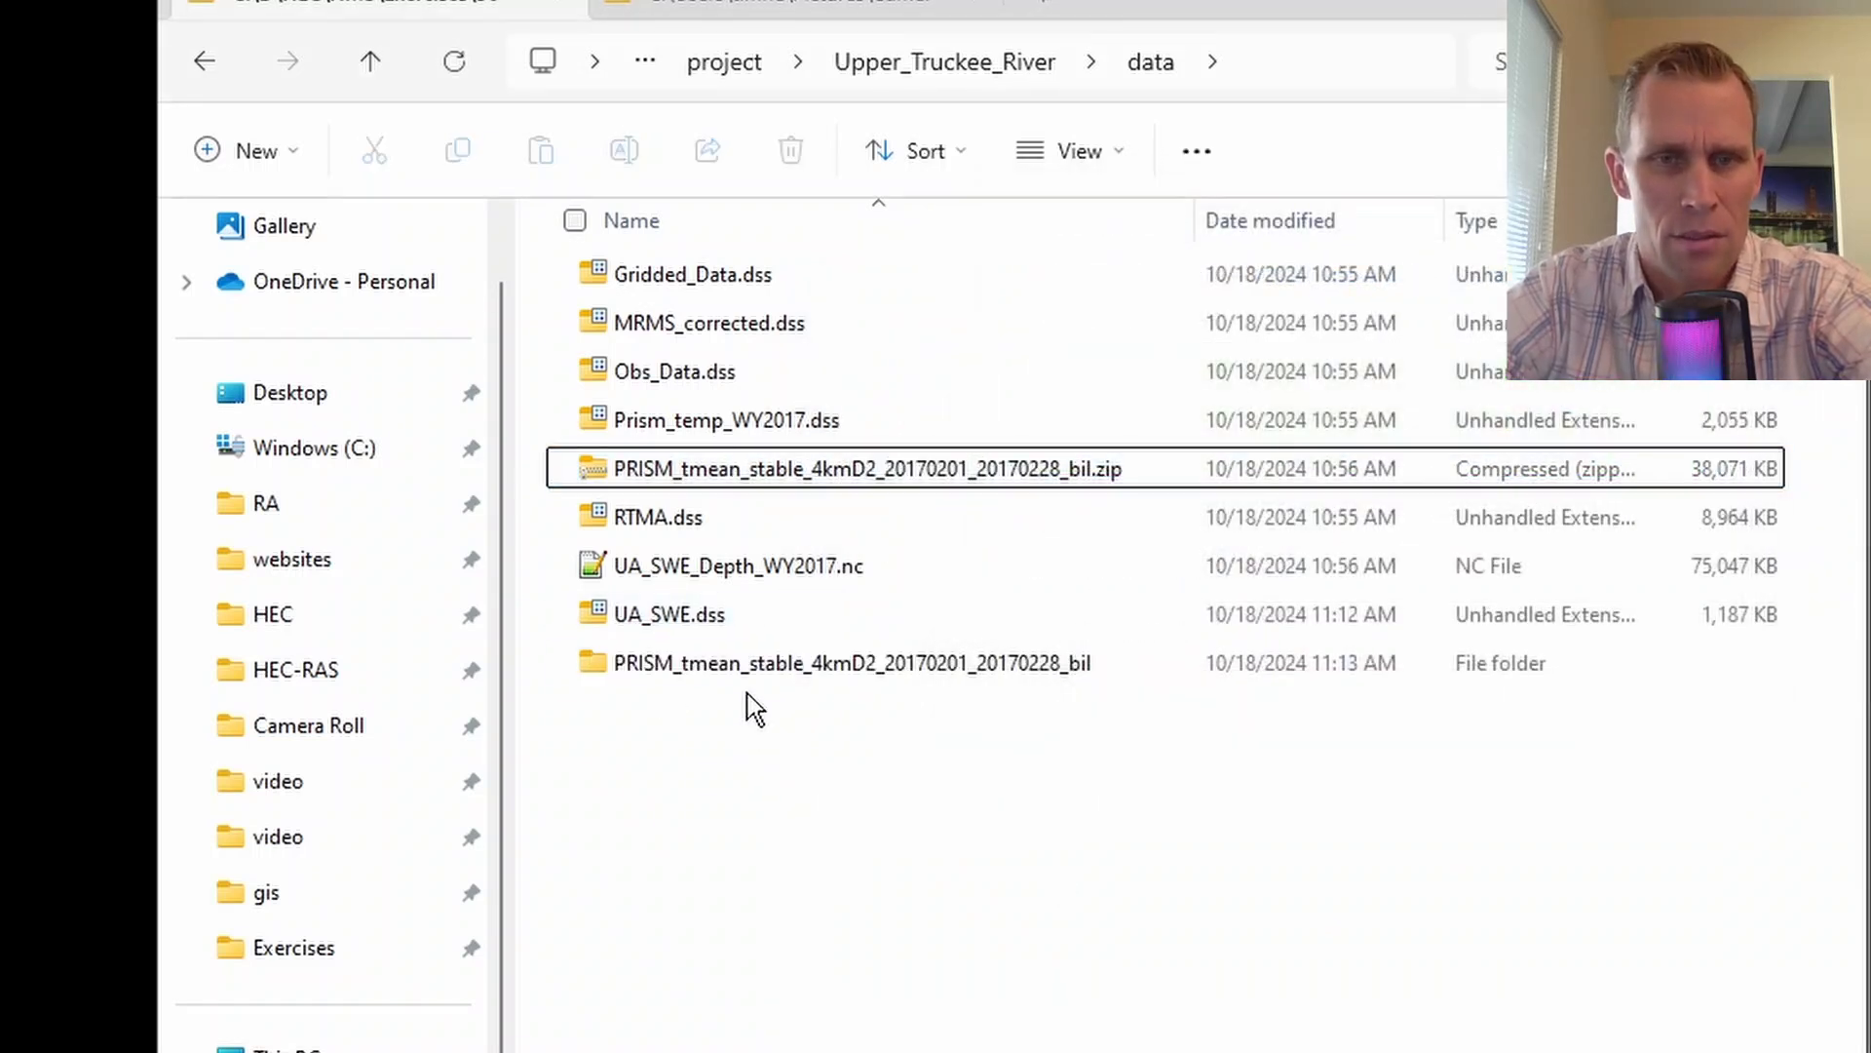
{"action": "double_click", "coordinate": [706, 672]}
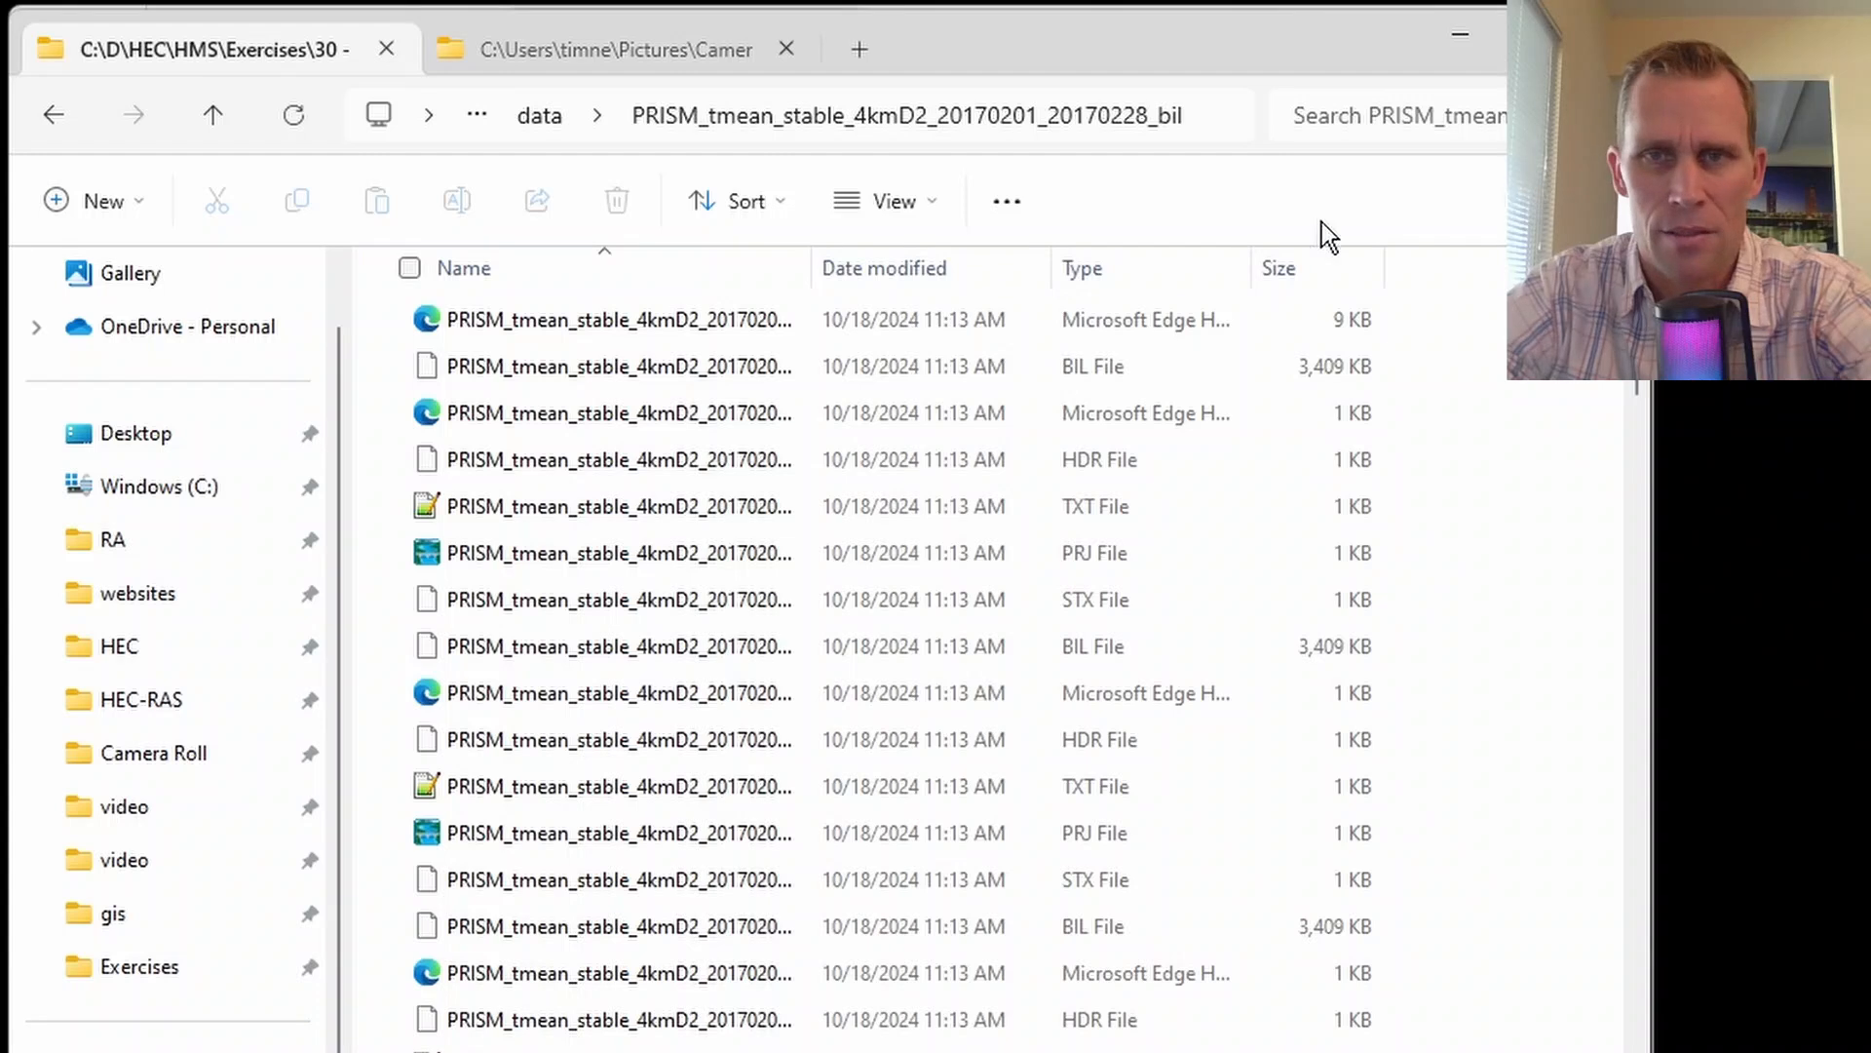
- Return to the data folder and delete the PRISM_tmean_stable_4kmD2_20170201_20170228_bil.zip archive
{"action": "left_click", "coordinate": [548, 119]}
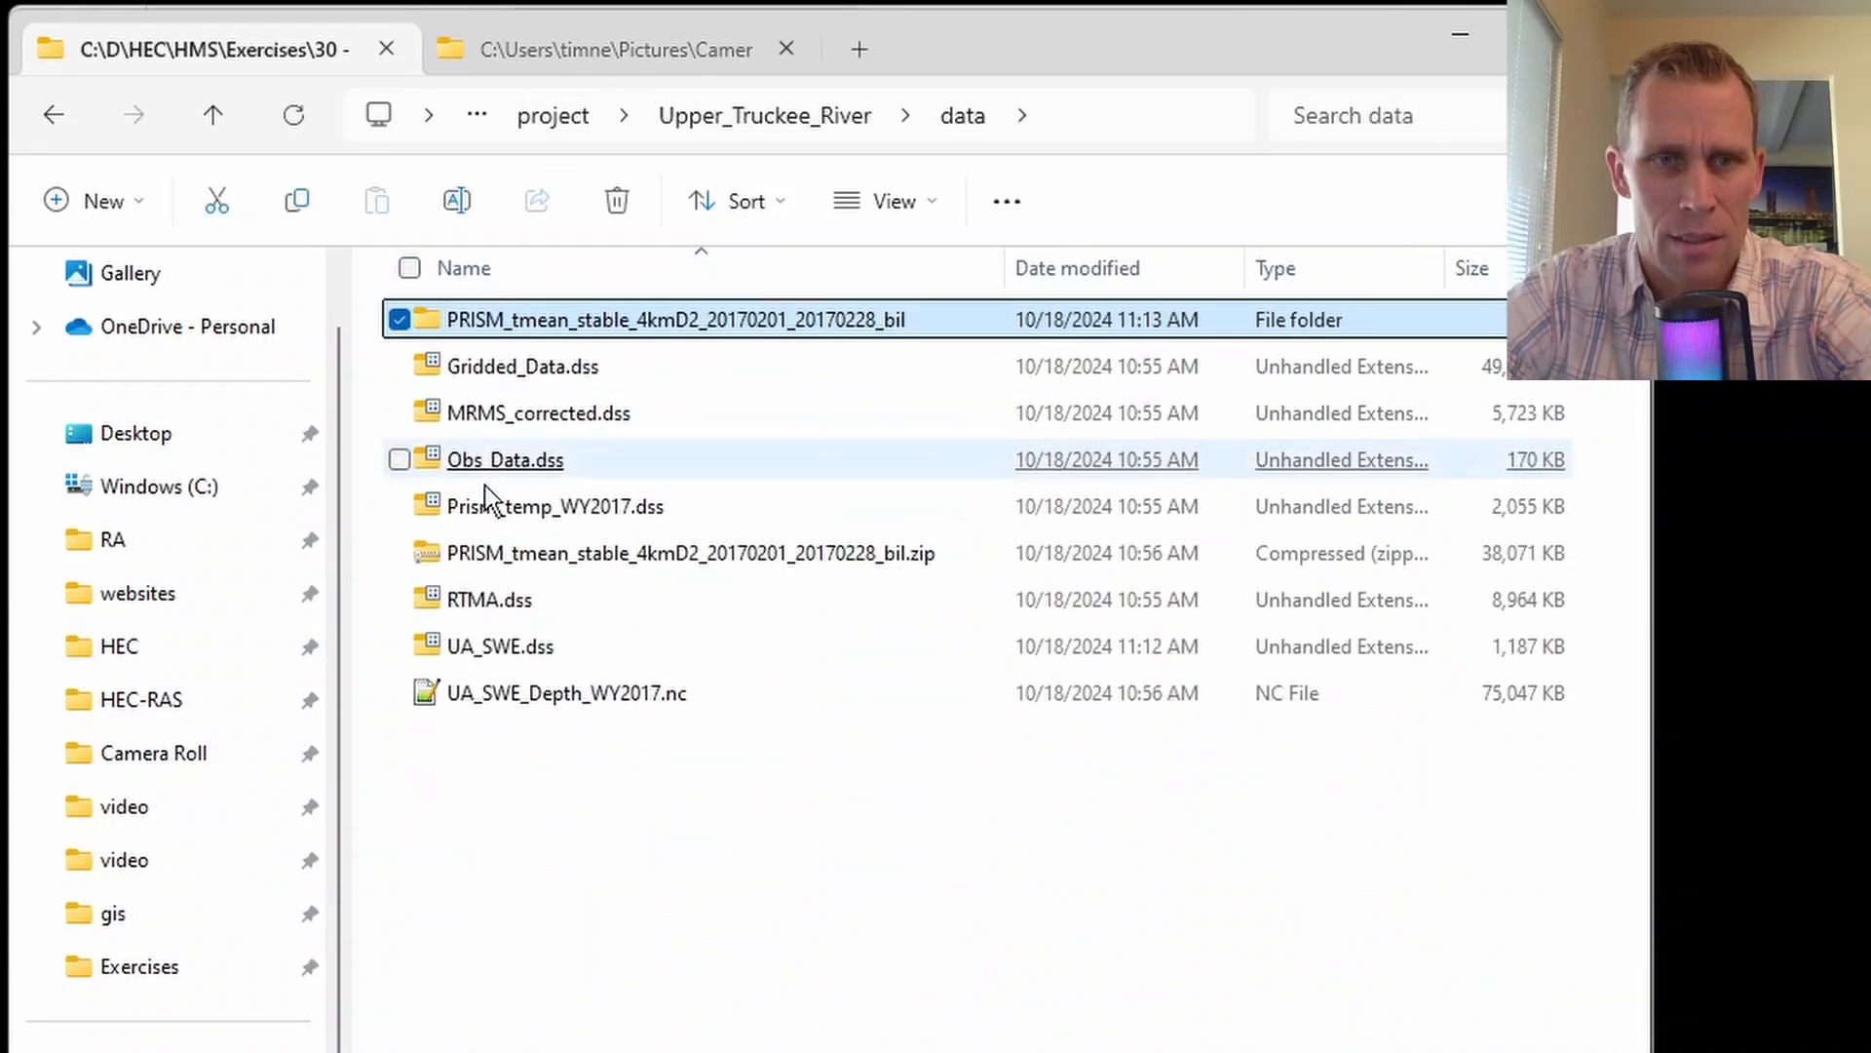
{"action": "right_click", "coordinate": [562, 555]}
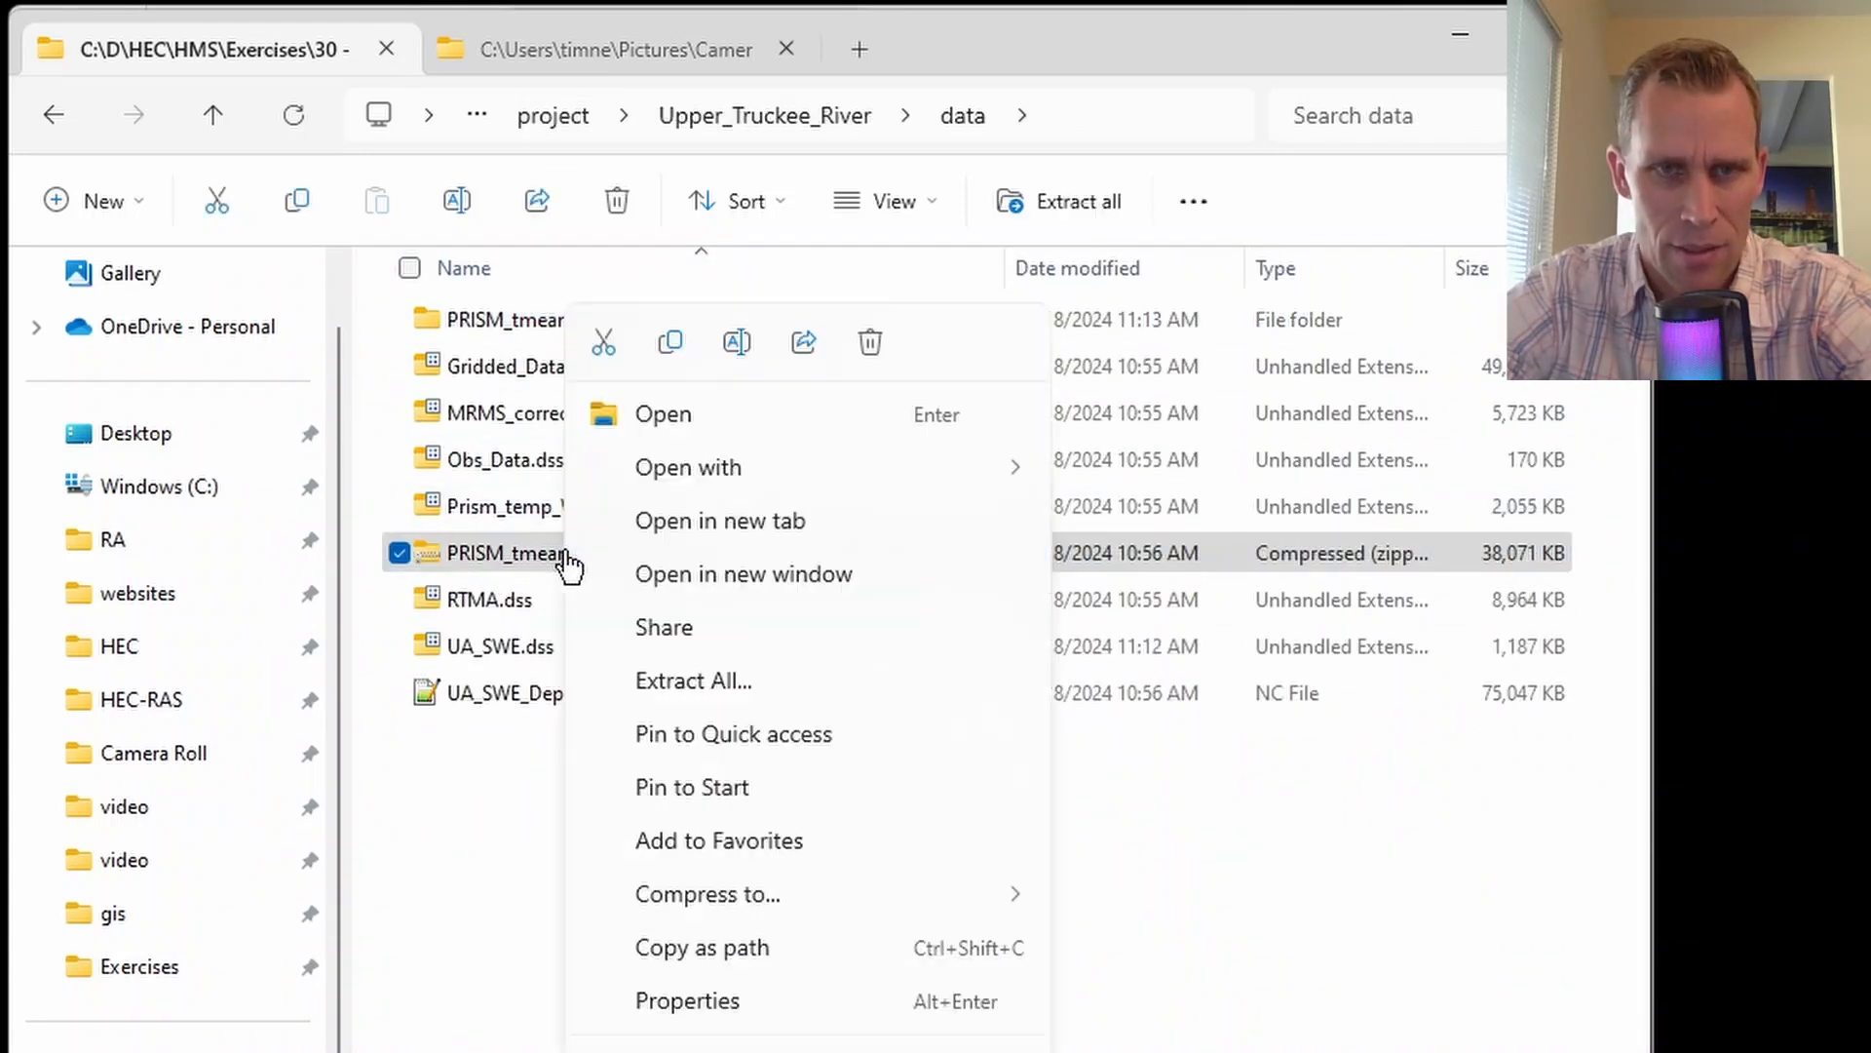
{"action": "left_click", "coordinate": [858, 349]}
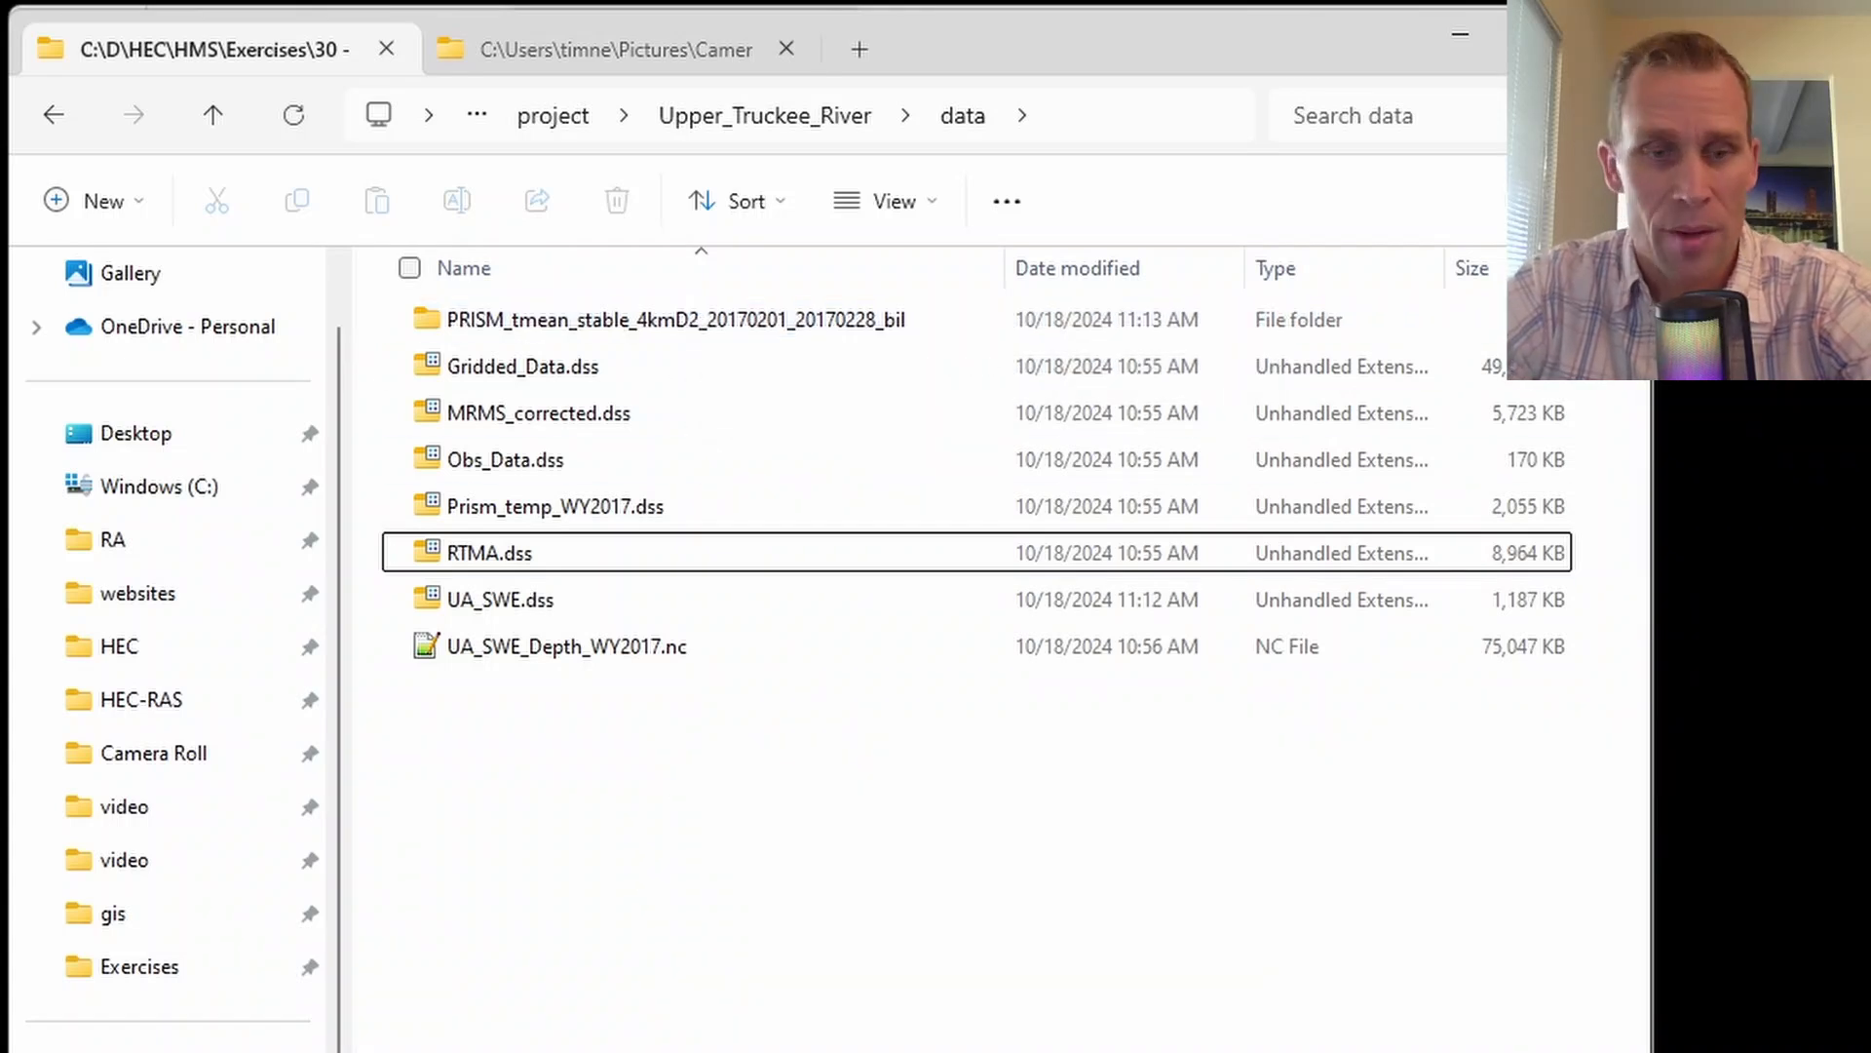
- Switch to HEC-HMS and create a temperature gridset named PRISM_Feb2017 in the Grid Data Manager
{"action": "key", "text": "alt+Tab"}
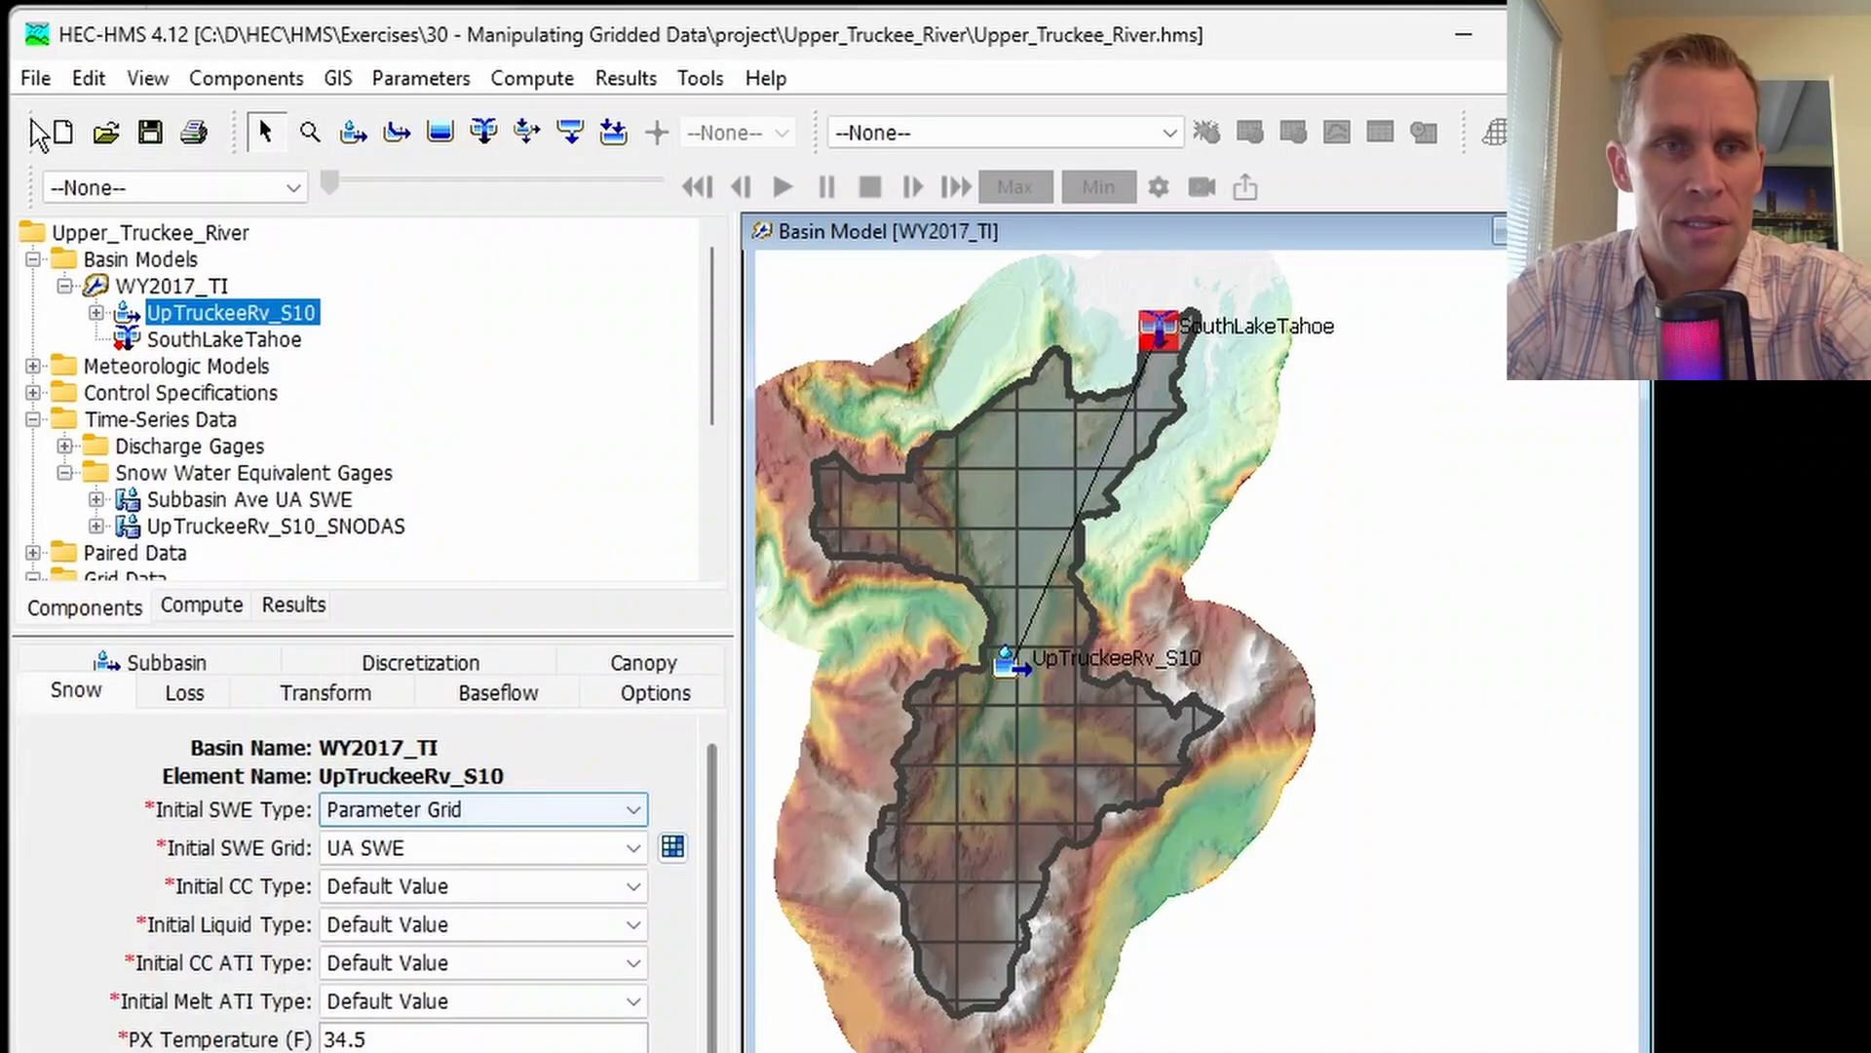
{"action": "left_click", "coordinate": [247, 78]}
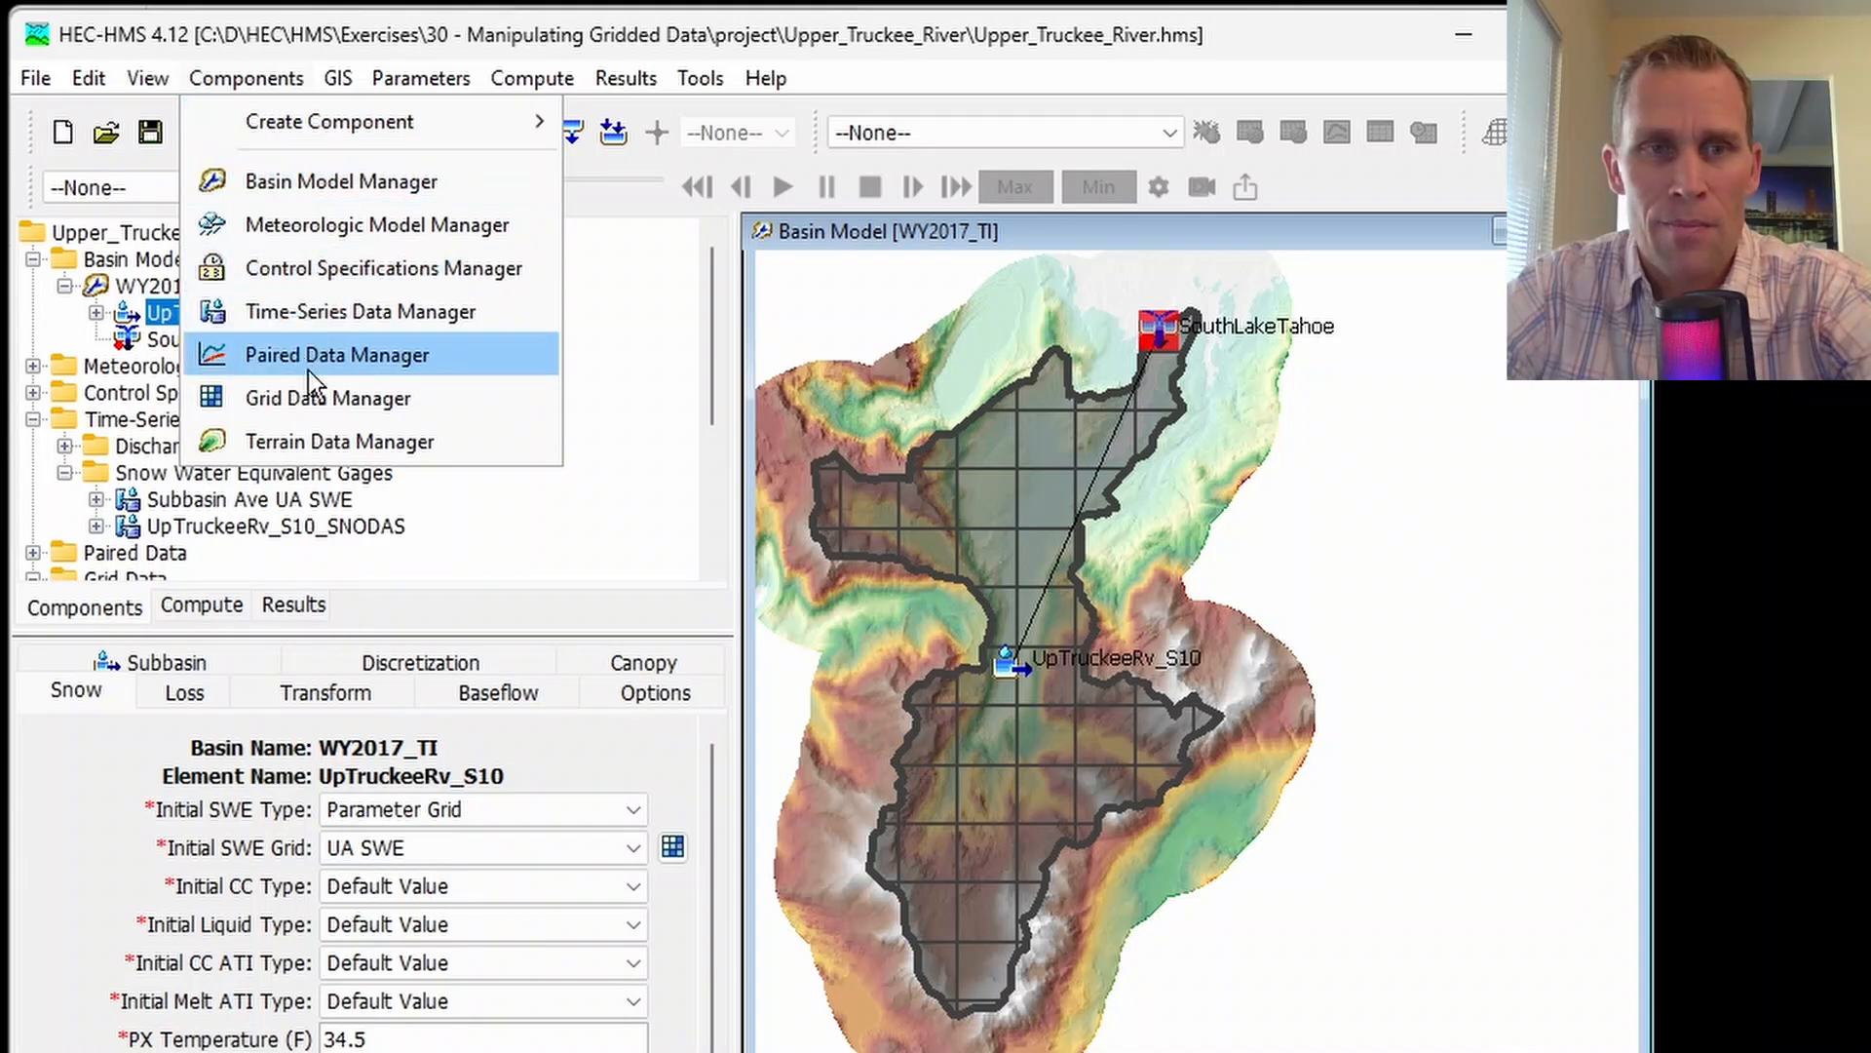
{"action": "left_click", "coordinate": [321, 395]}
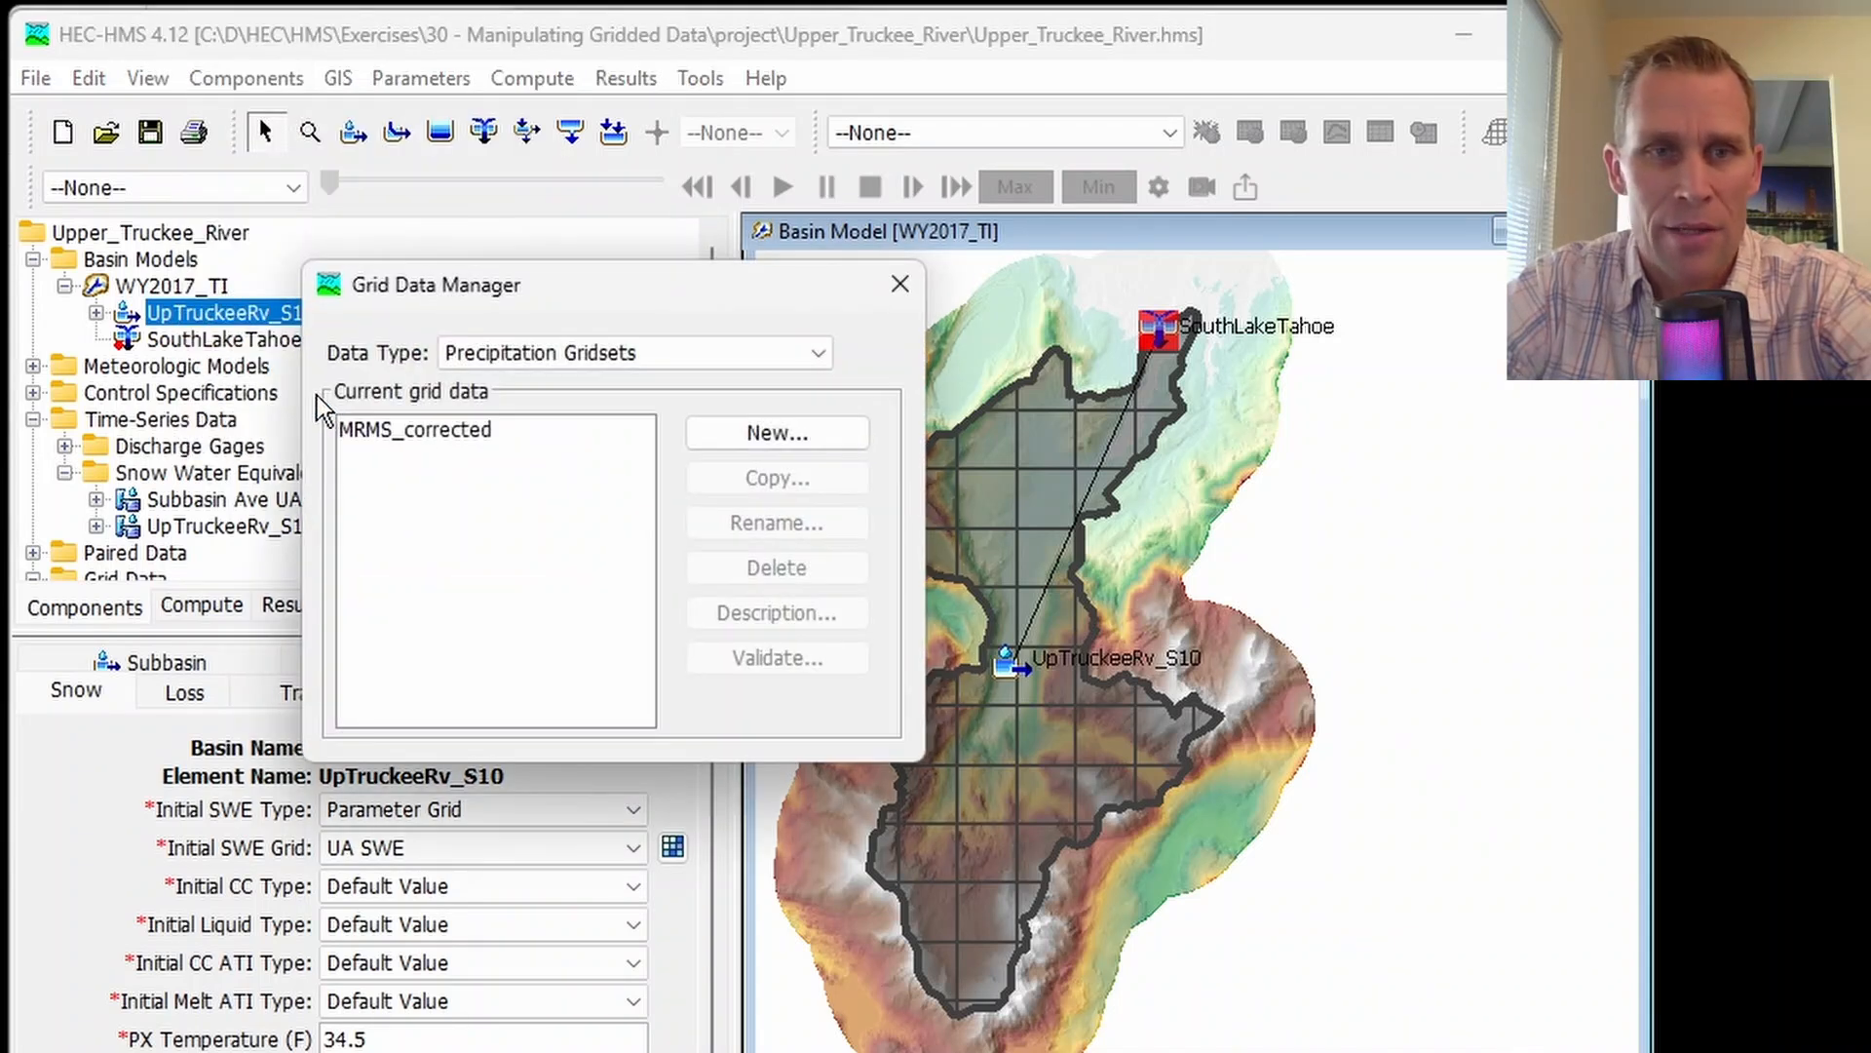
{"action": "left_click", "coordinate": [587, 363]}
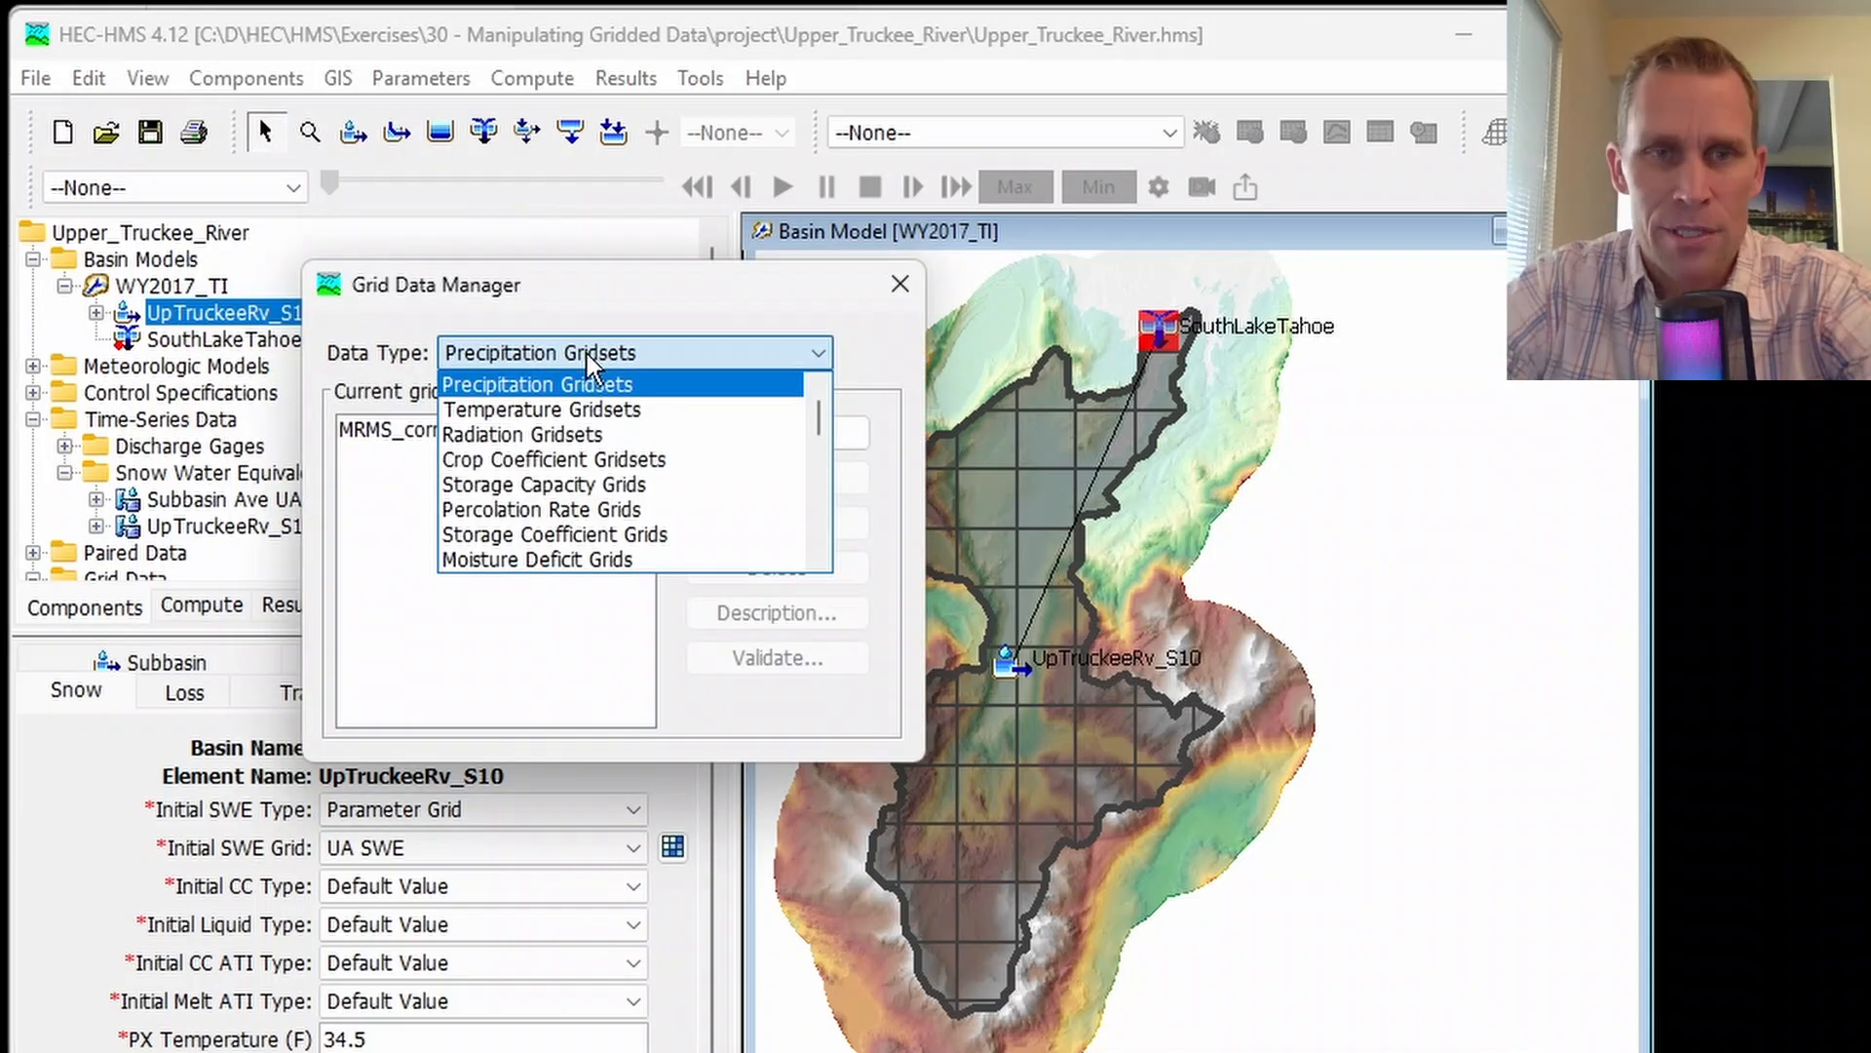
{"action": "left_click", "coordinate": [590, 413]}
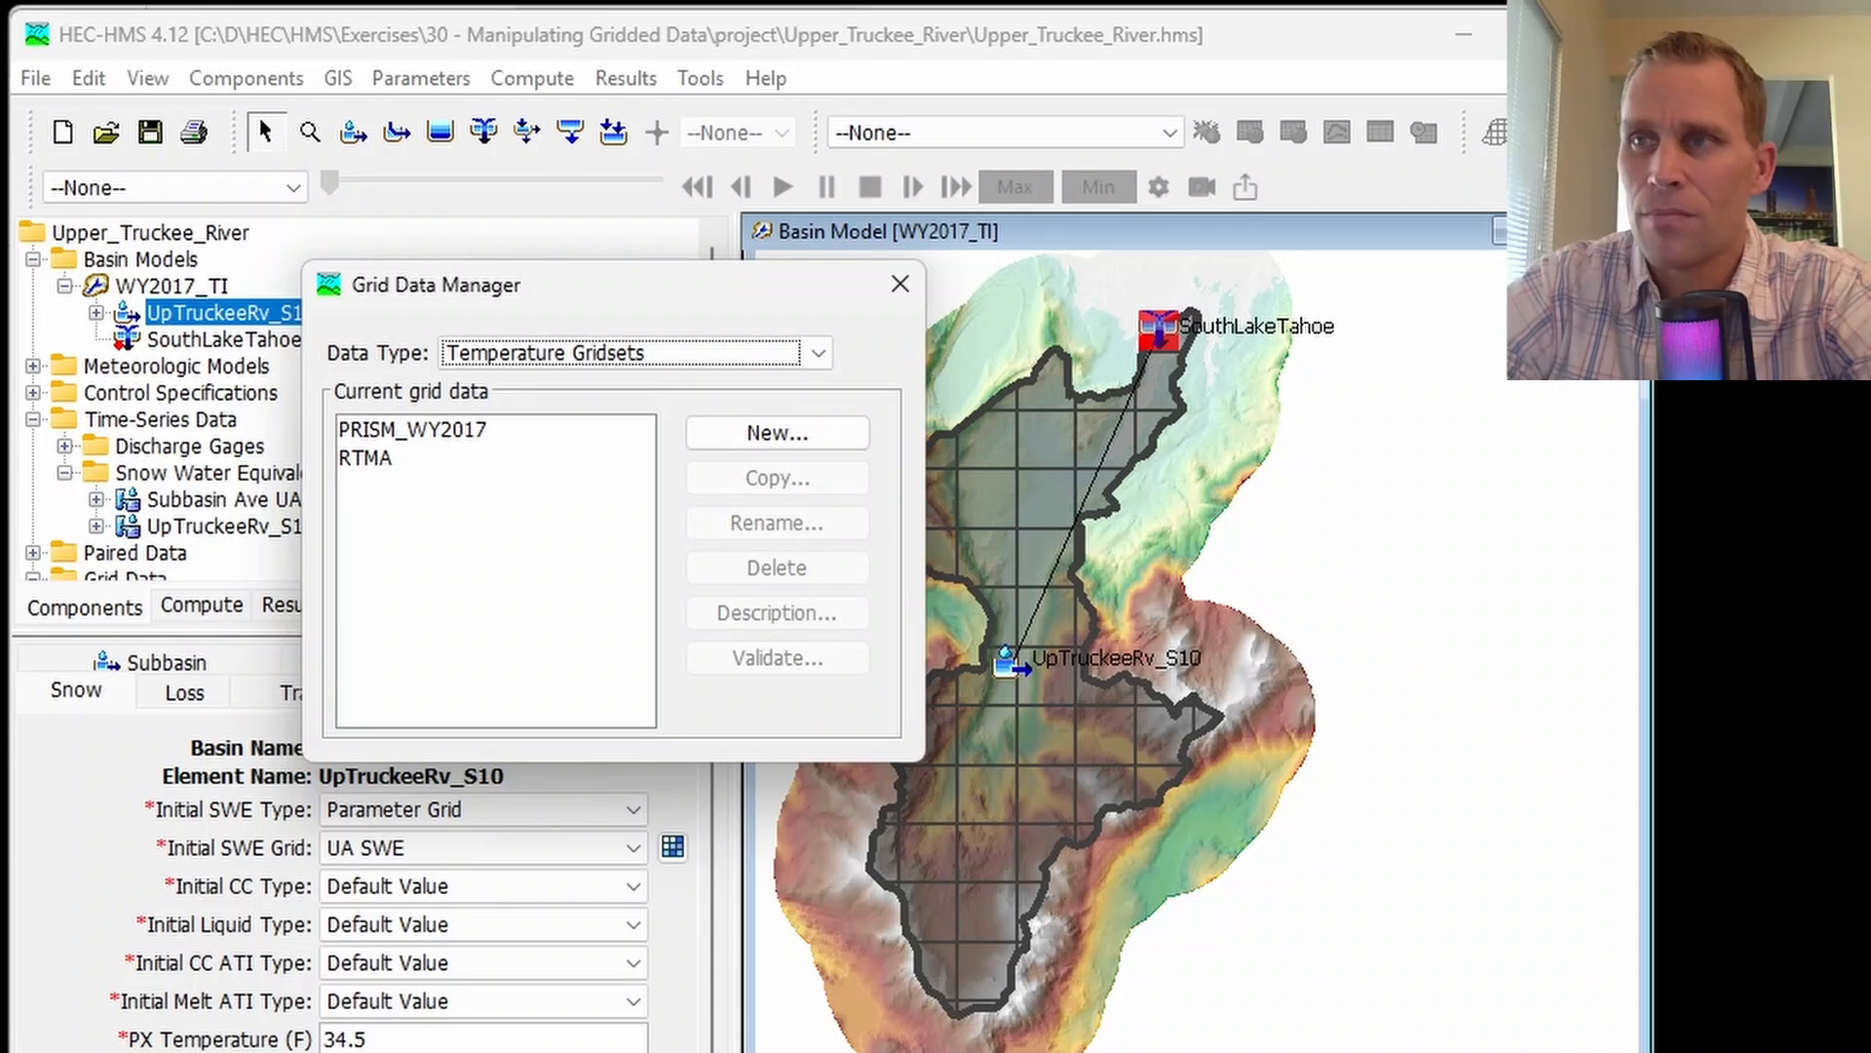
{"action": "left_click", "coordinate": [721, 434]}
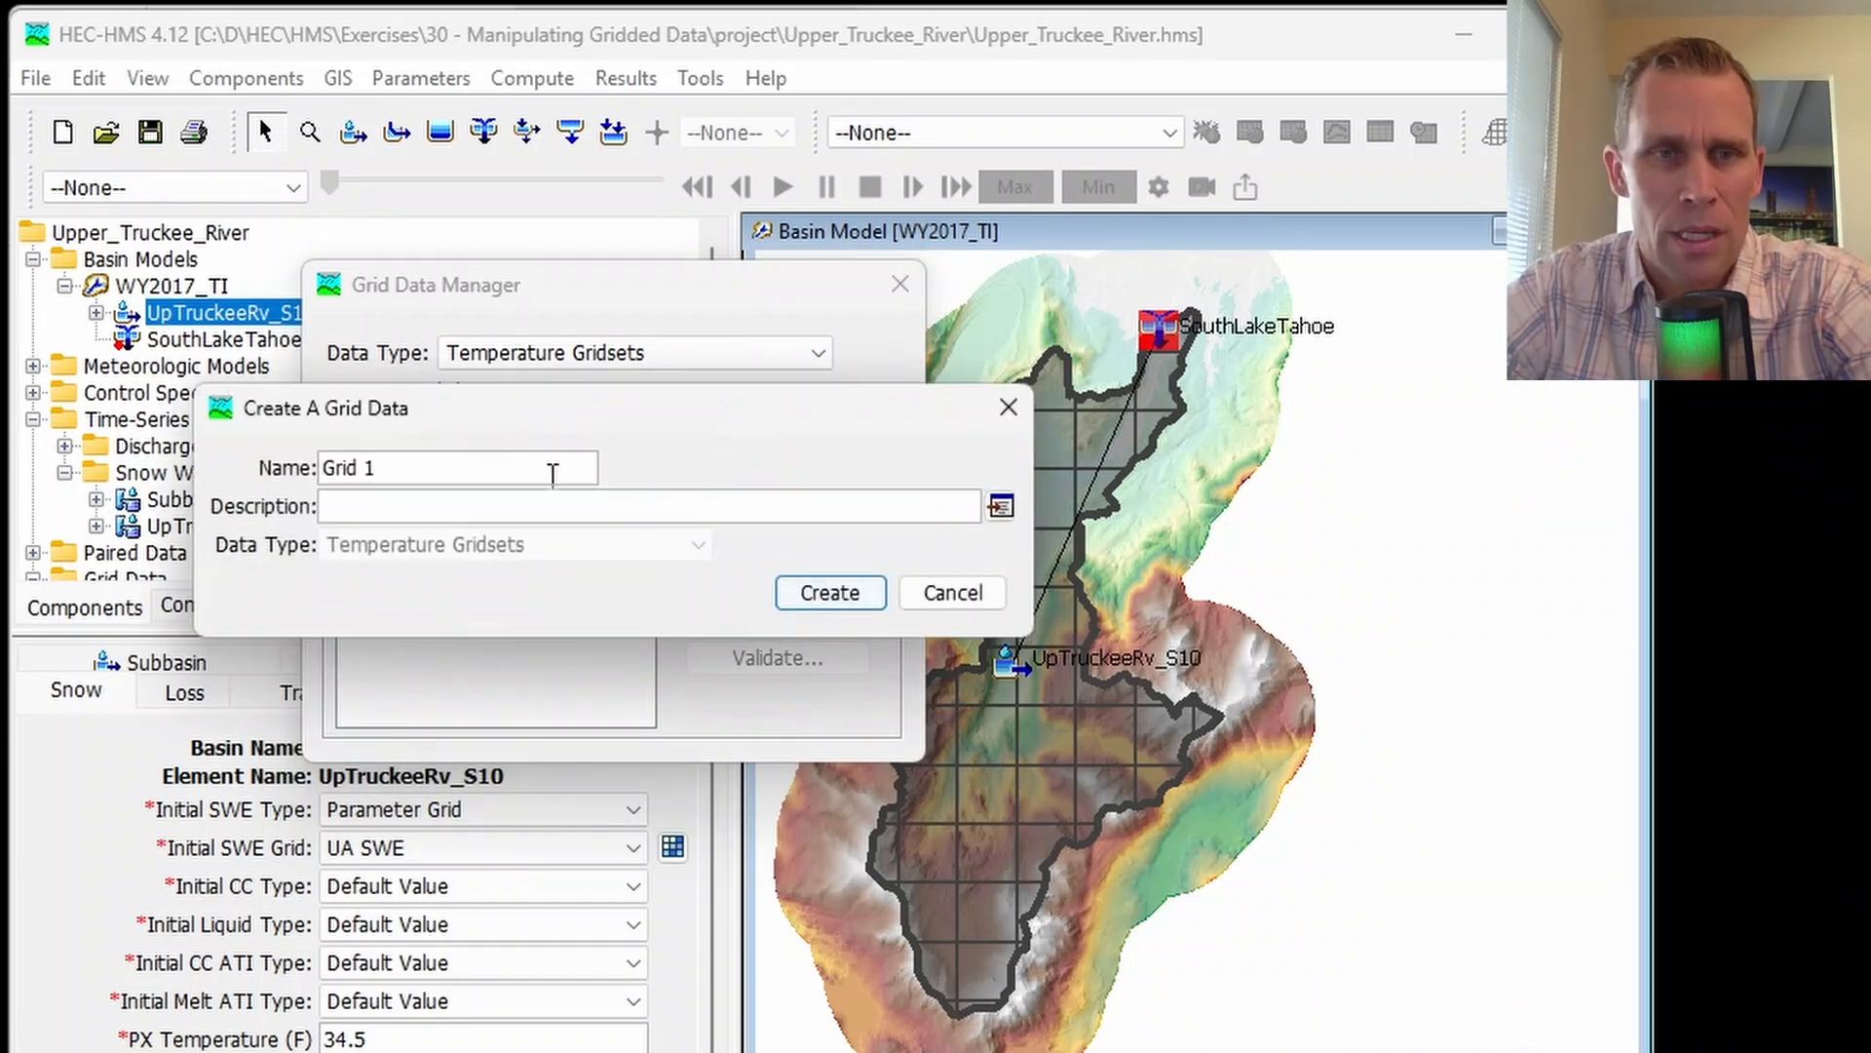
{"action": "left_click_drag", "start_coordinate": [553, 474], "coordinate": [321, 470]}
{"action": "type", "text": "PRISM_Feb2017"}
{"action": "left_click", "coordinate": [863, 597]}
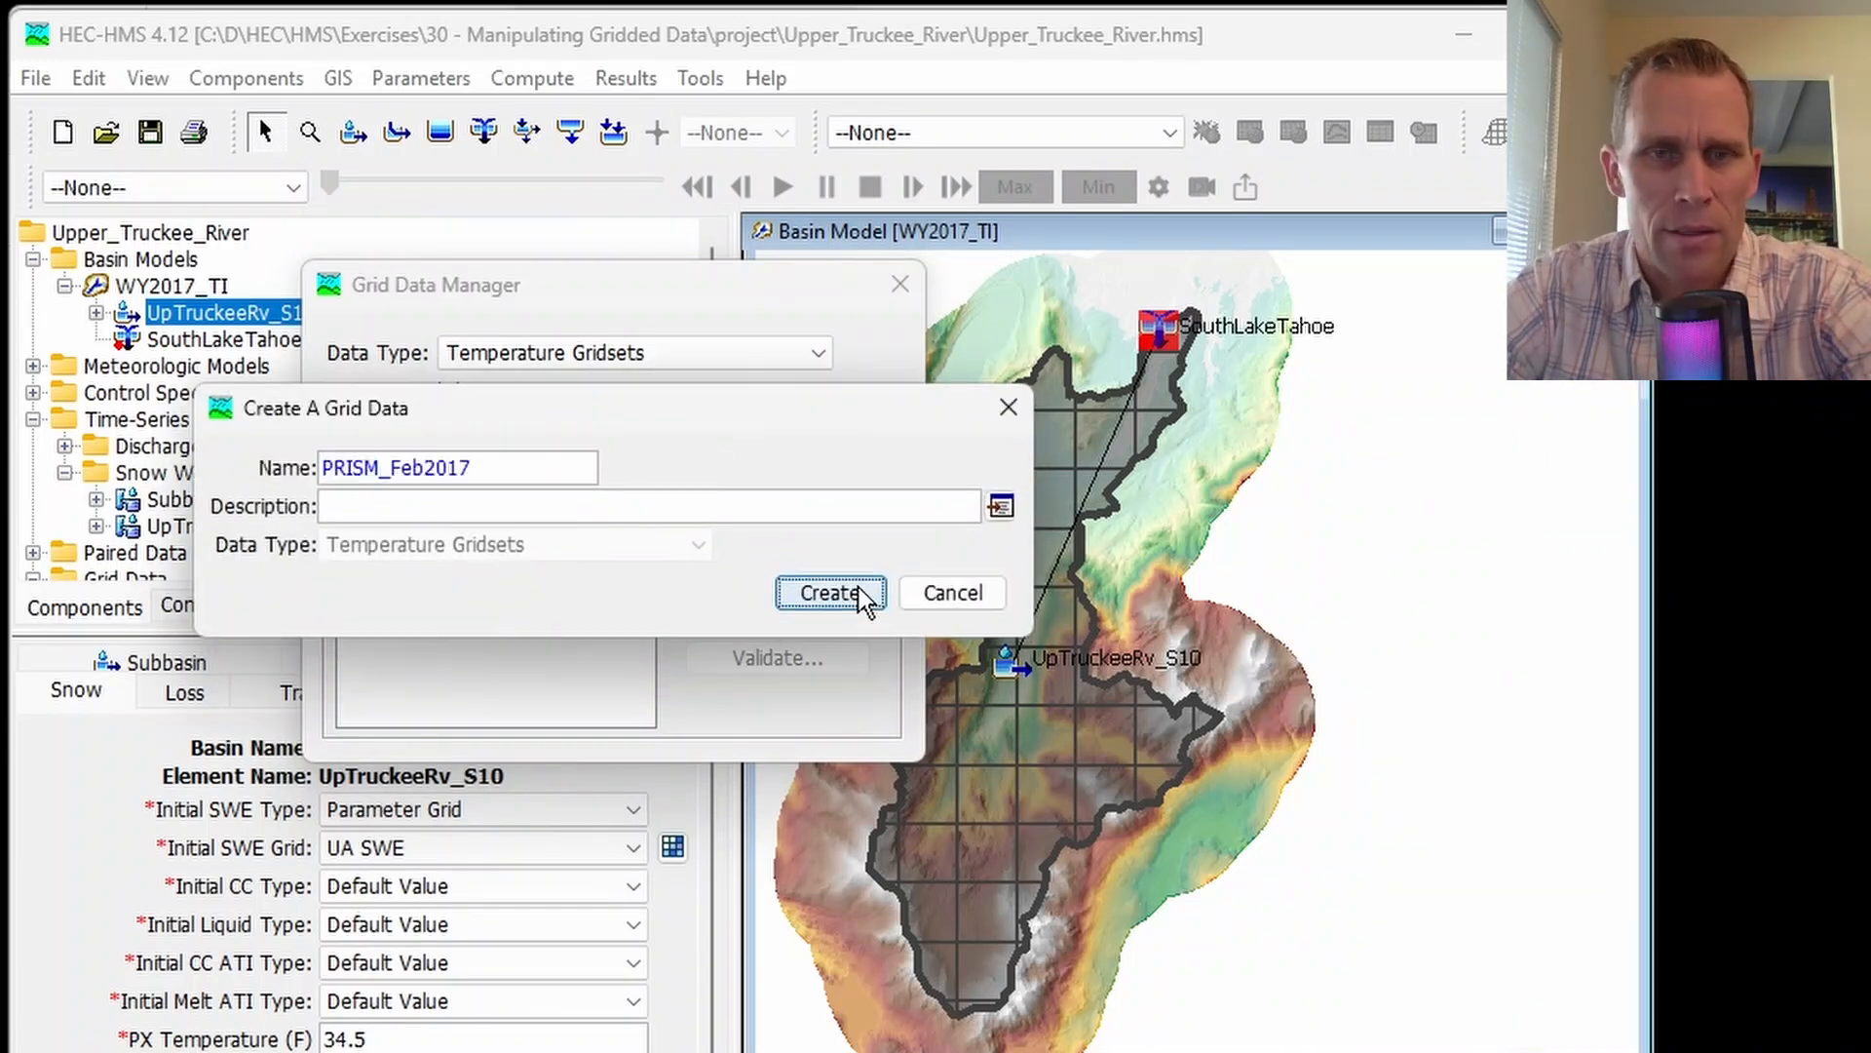
{"action": "left_click", "coordinate": [900, 290]}
- Expand the Temperature Gridsets folder under Grid Data in the project tree
{"action": "scroll", "coordinate": [261, 411], "scroll_direction": "down", "scroll_amount": 3}
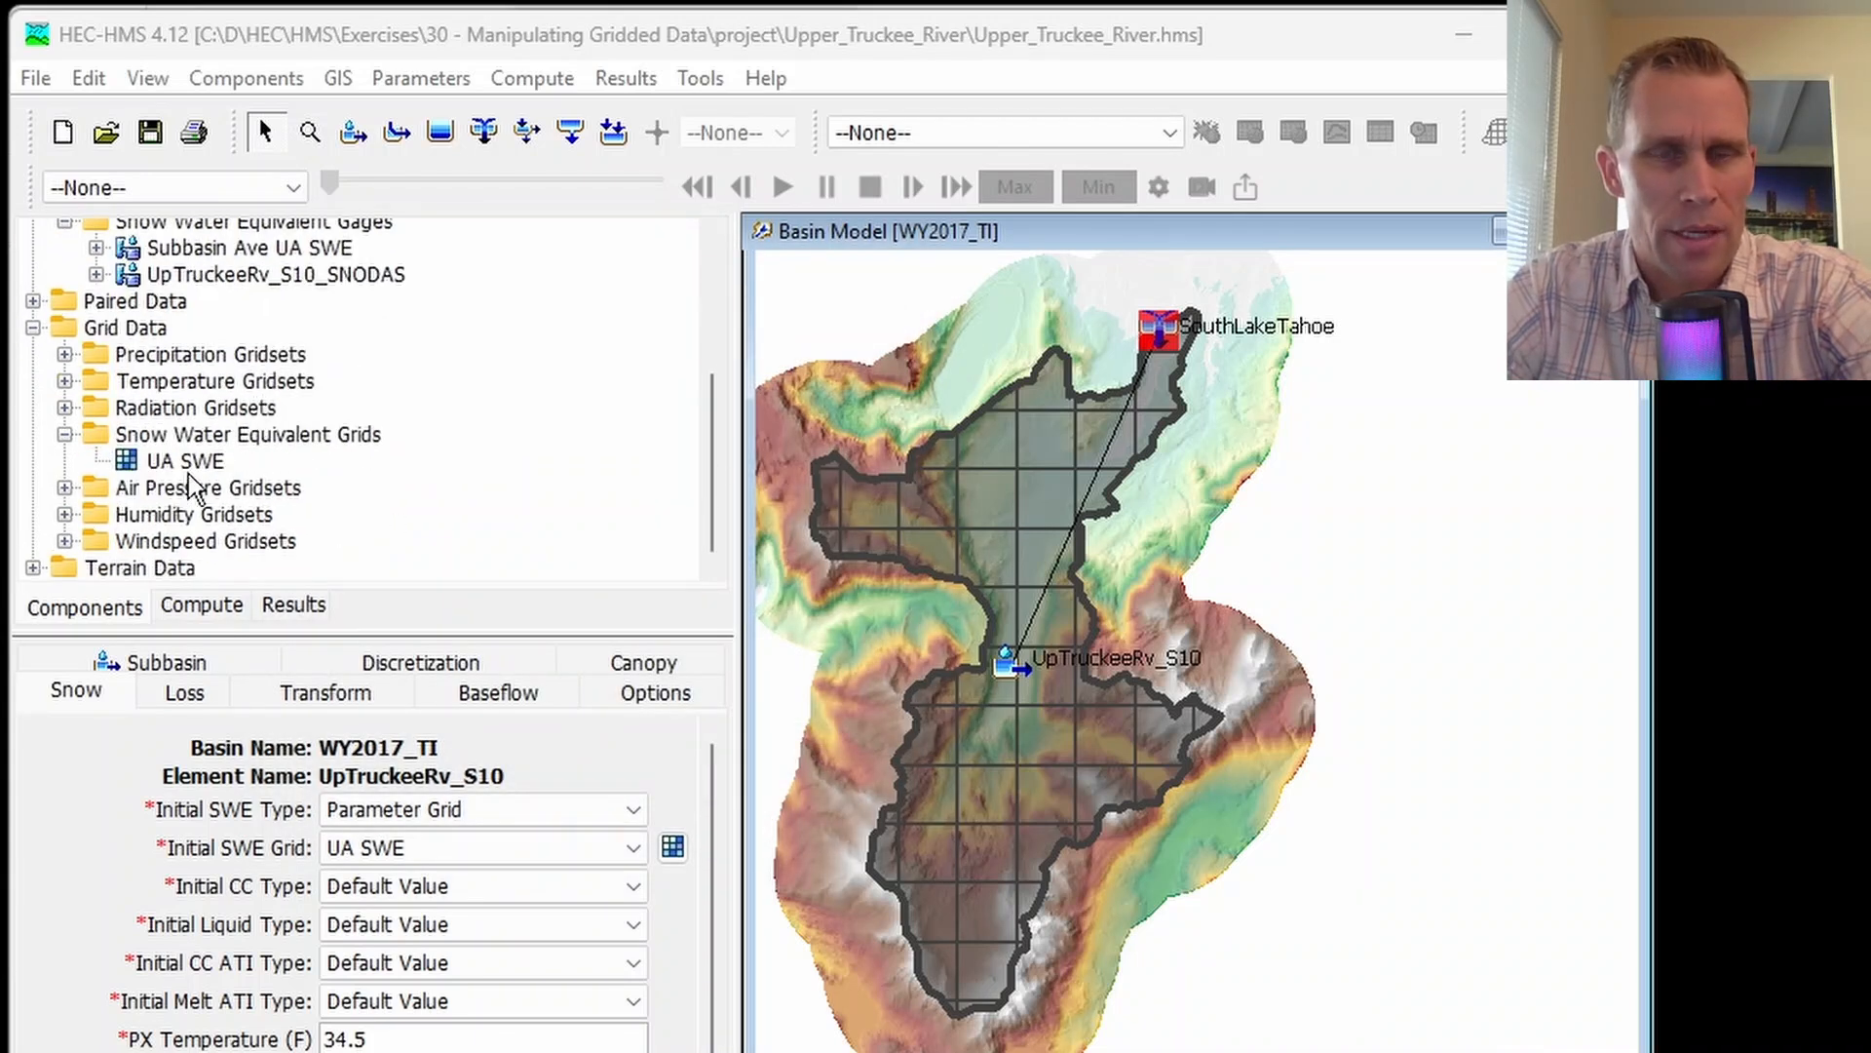
{"action": "left_click", "coordinate": [117, 329]}
{"action": "left_click", "coordinate": [162, 383]}
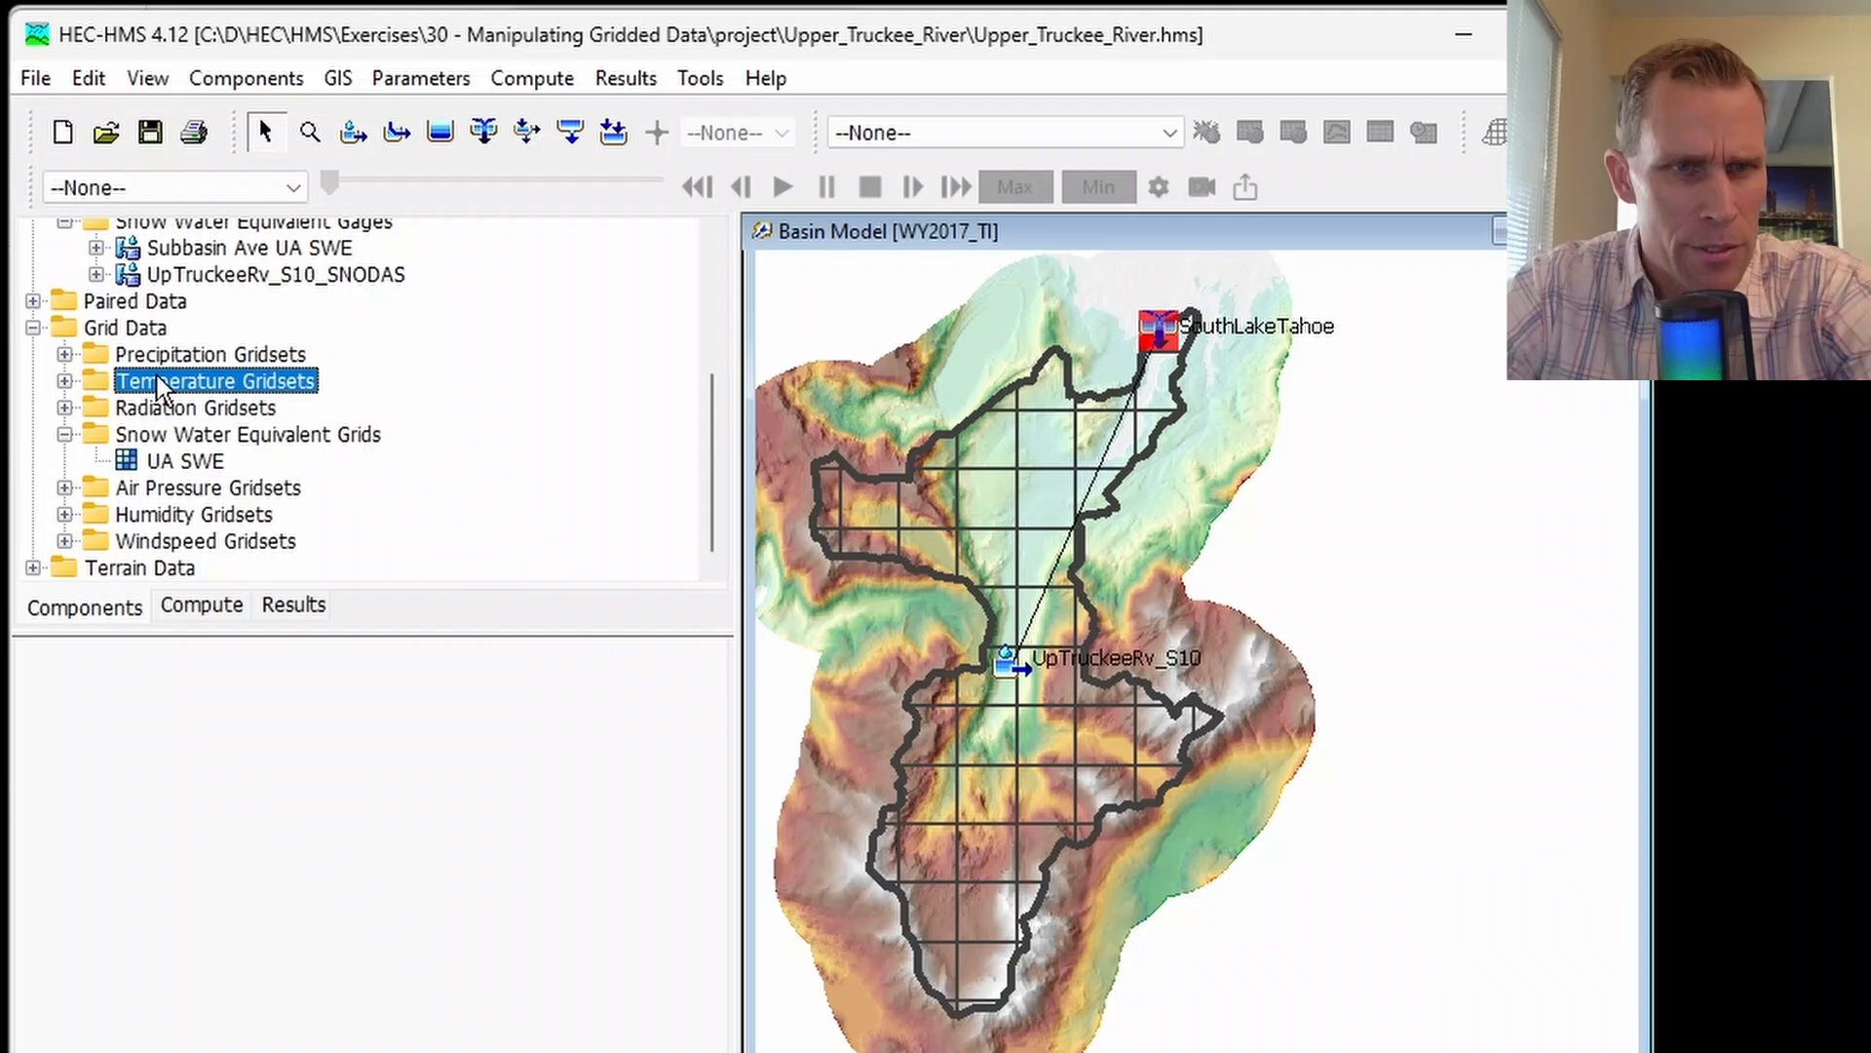
{"action": "left_click", "coordinate": [65, 381]}
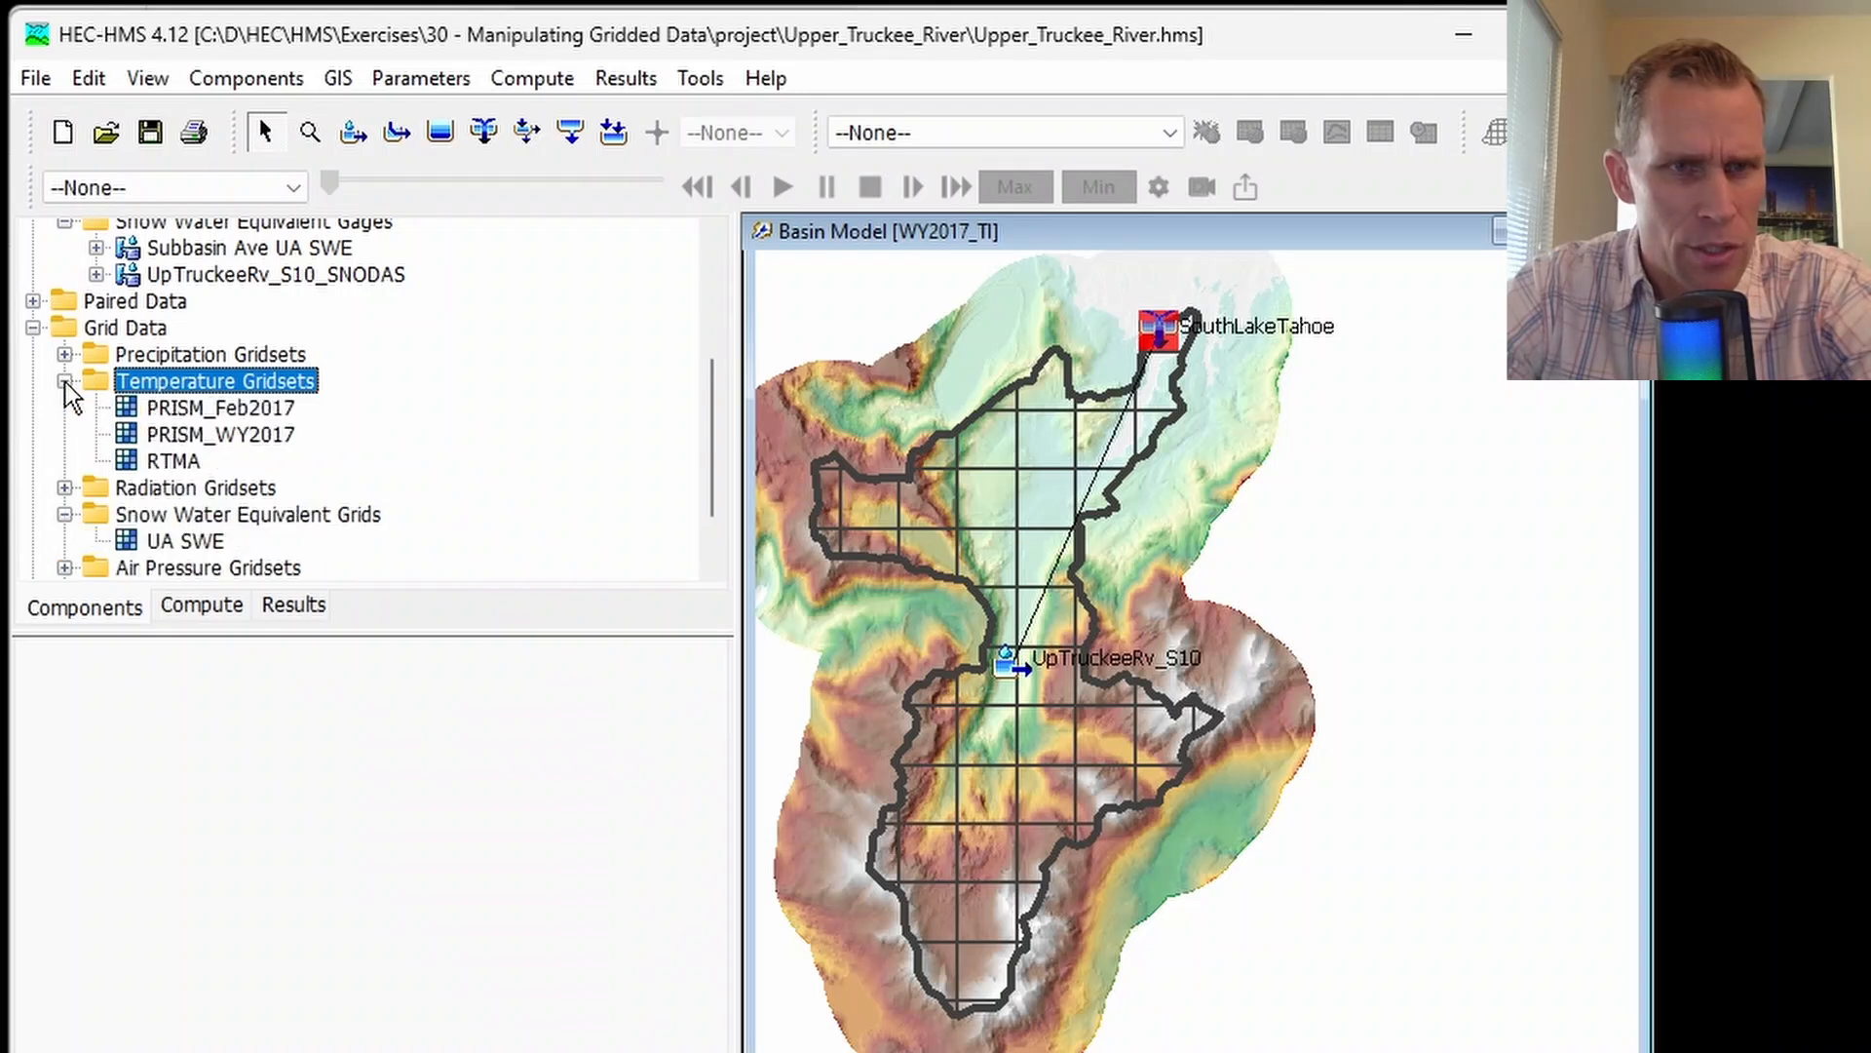
- Select the PRISM_Feb2017 temperature gridset and open the Gridded Data Import Wizard
{"action": "left_click", "coordinate": [210, 414]}
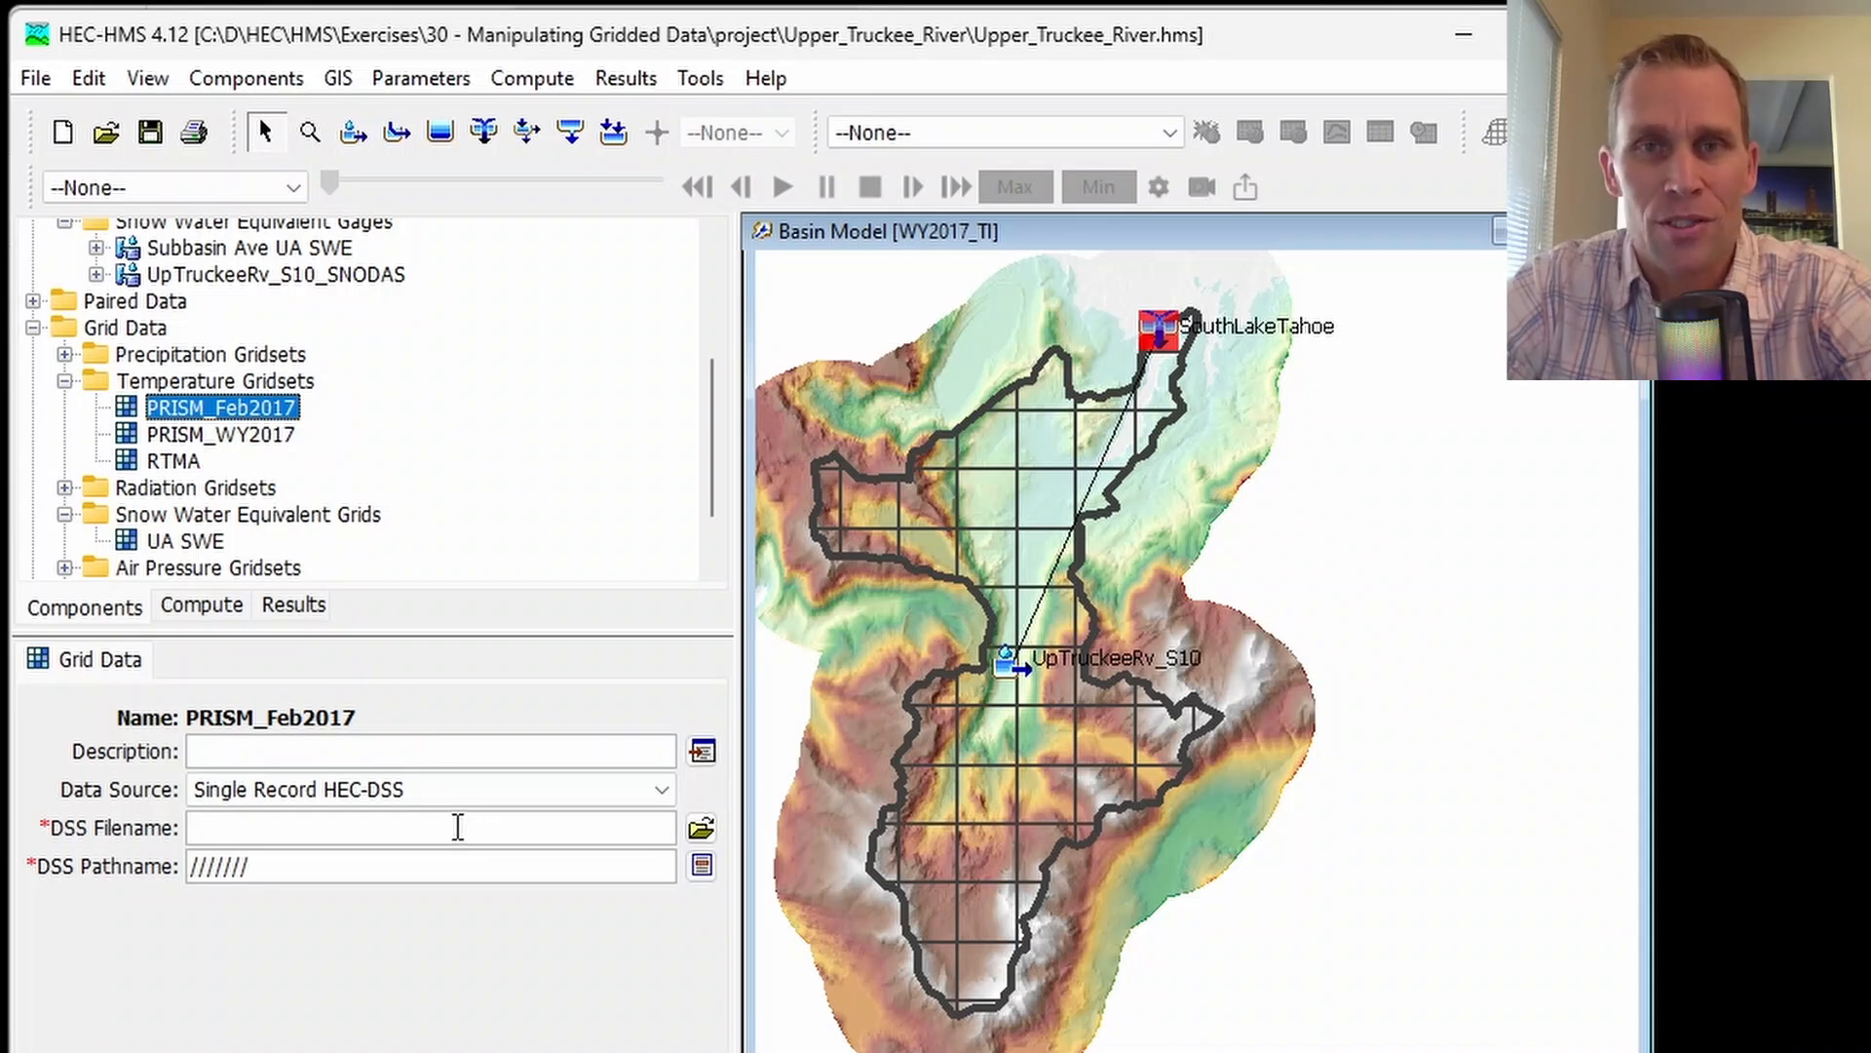
{"action": "left_click", "coordinate": [43, 84]}
{"action": "mouse_move", "coordinate": [113, 216]}
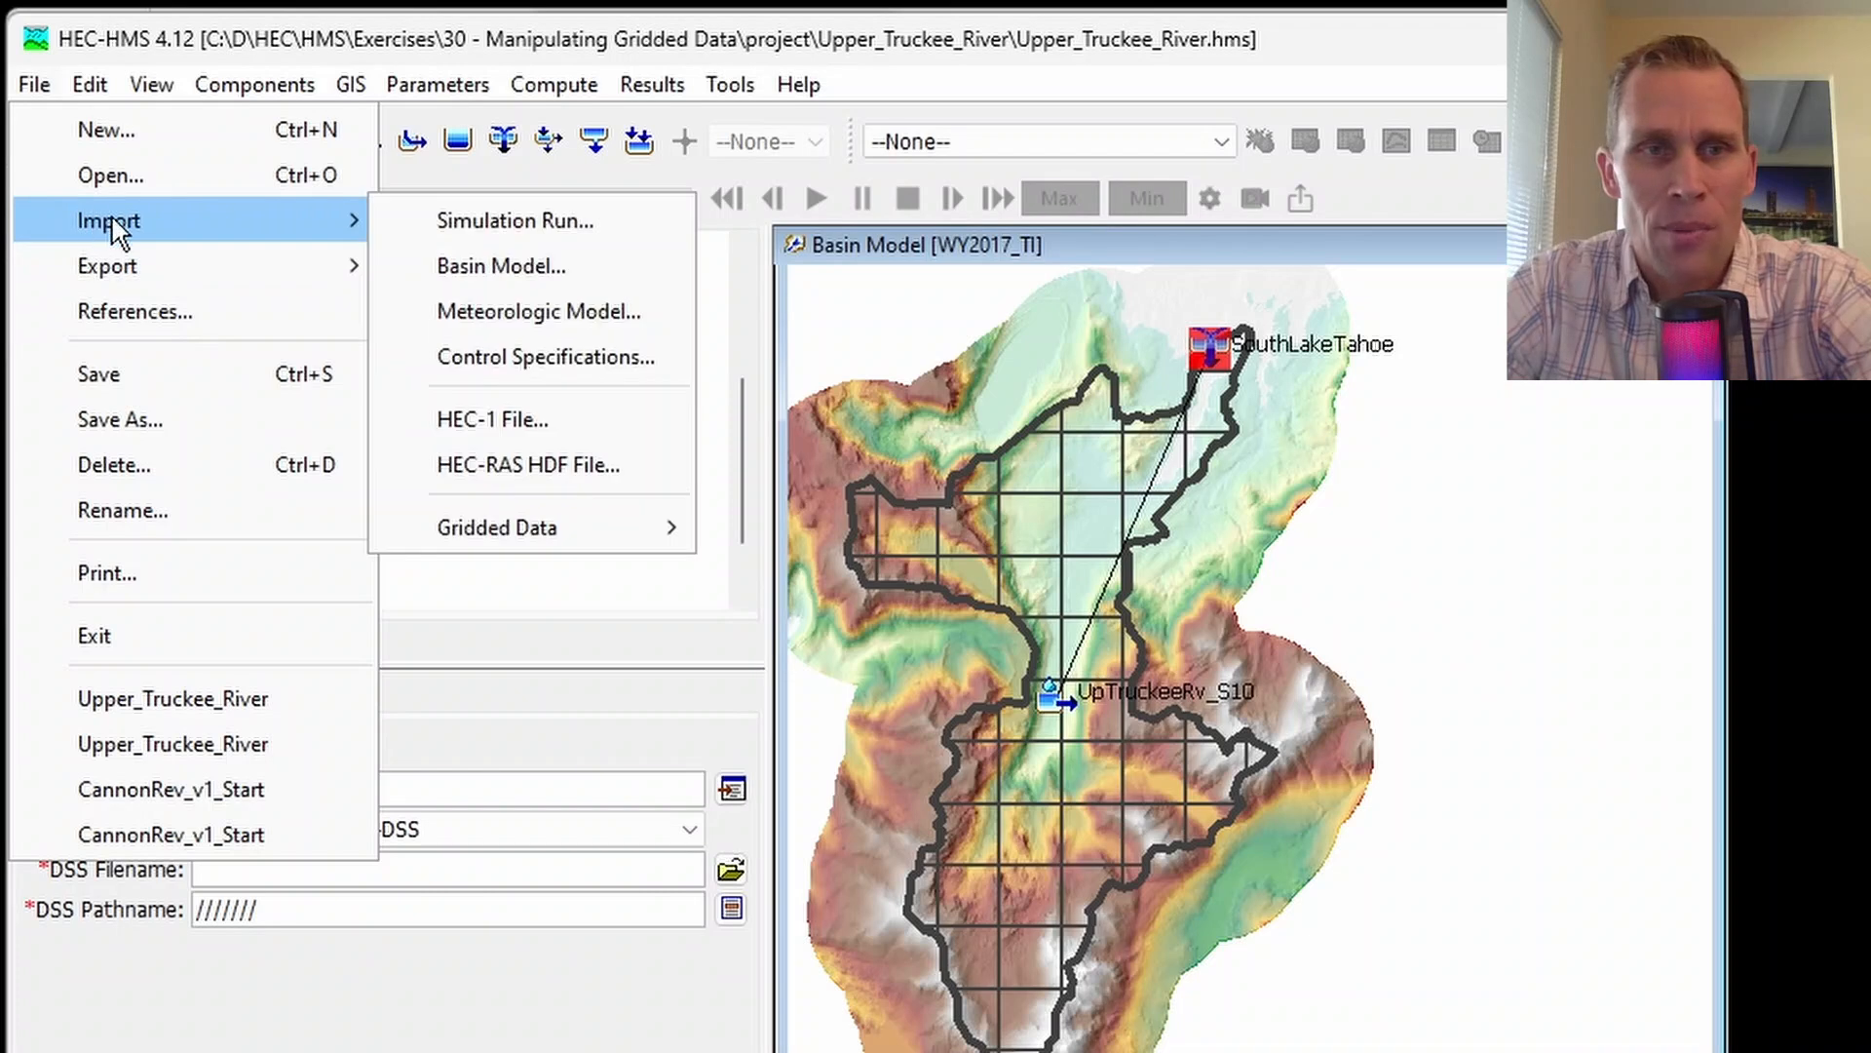
{"action": "mouse_move", "coordinate": [543, 528]}
{"action": "left_click", "coordinate": [740, 539]}
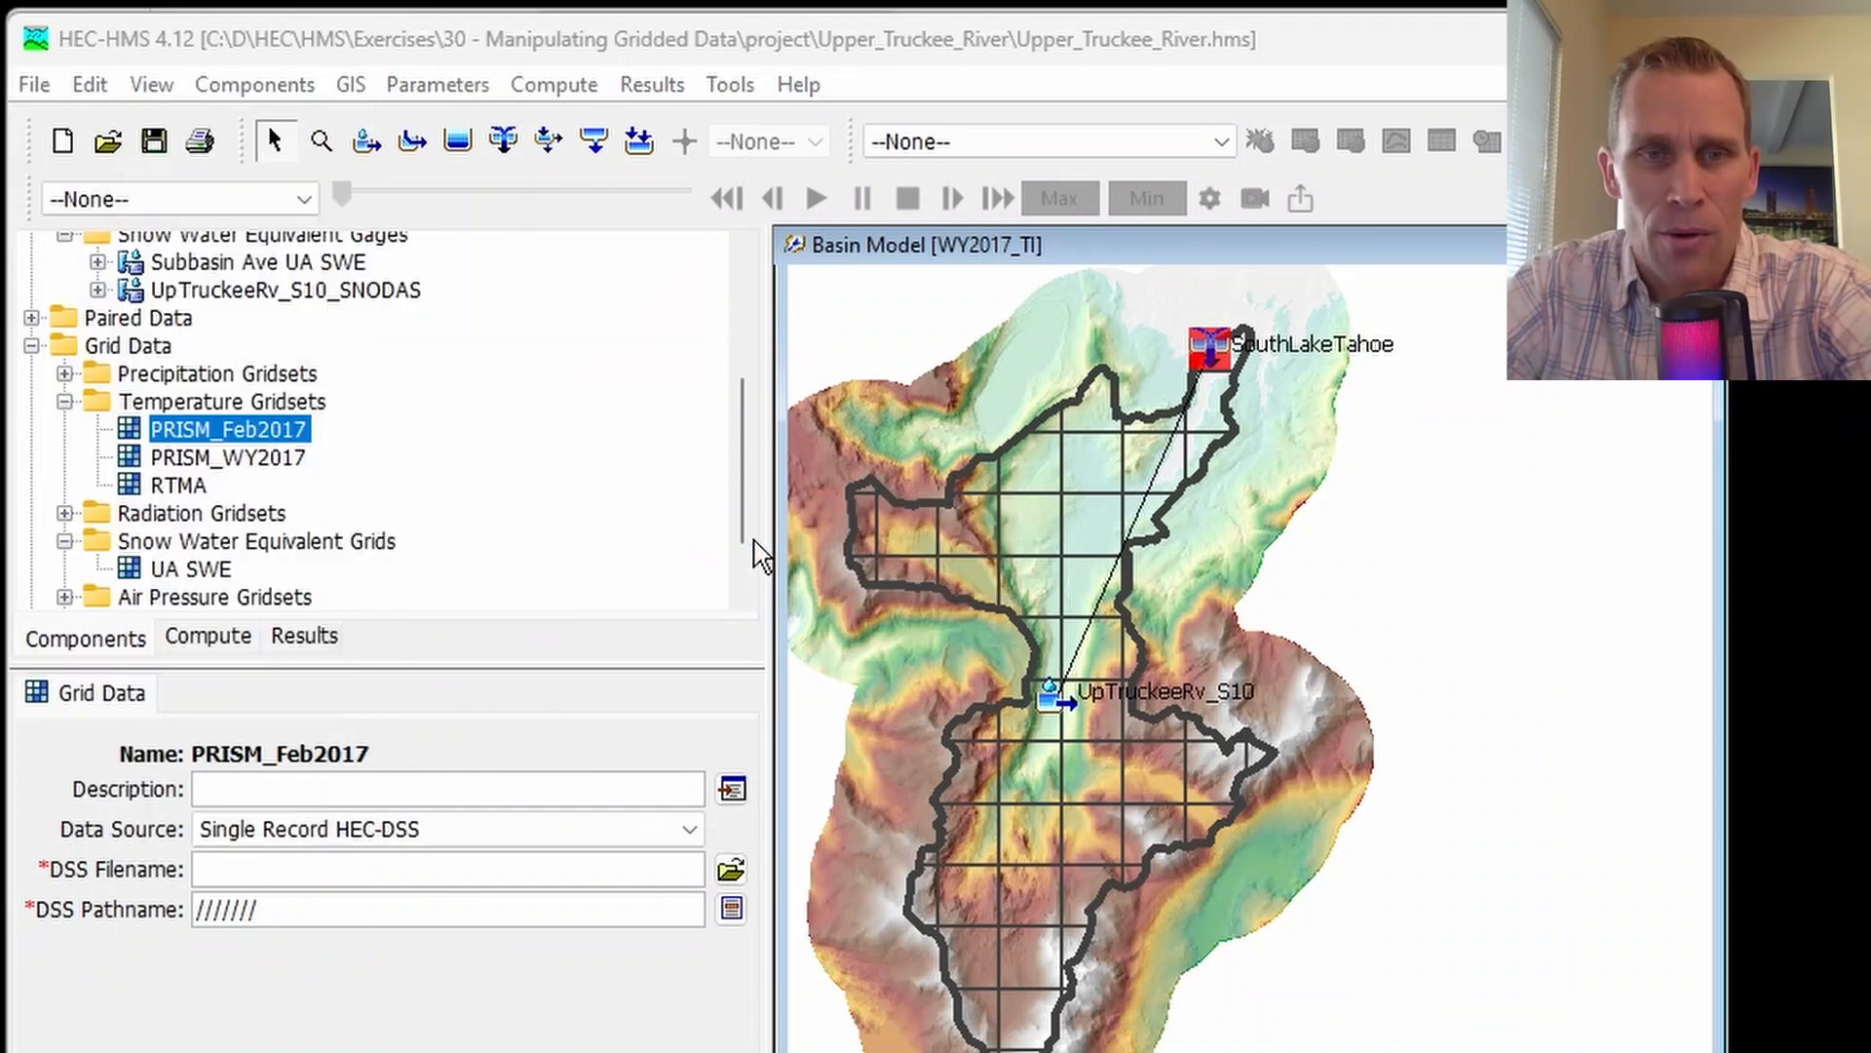
{"action": "left_click_drag", "start_coordinate": [631, 382], "coordinate": [431, 208]}
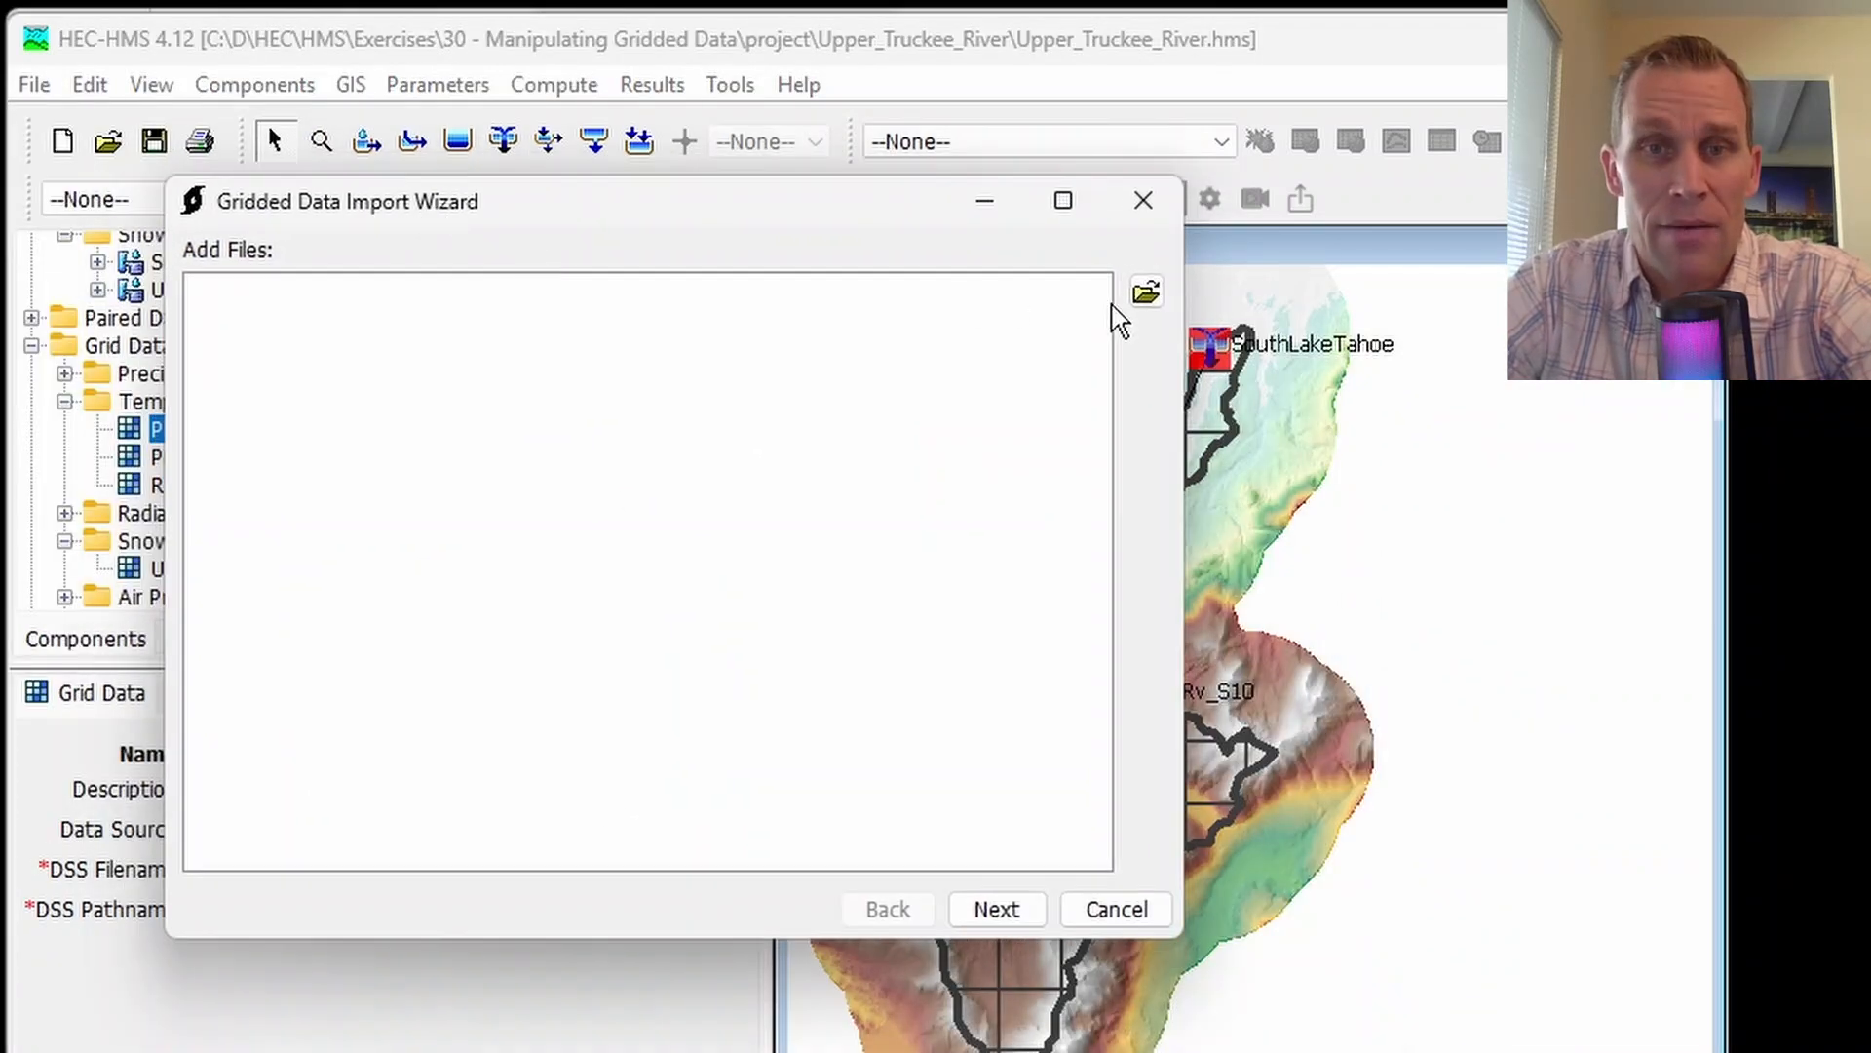
- Add all the daily .bil files from the data folder's PRISM_tmean_stable_4kmD2_20170201_20170228_bil subfolder to the import
{"action": "left_click", "coordinate": [1146, 292]}
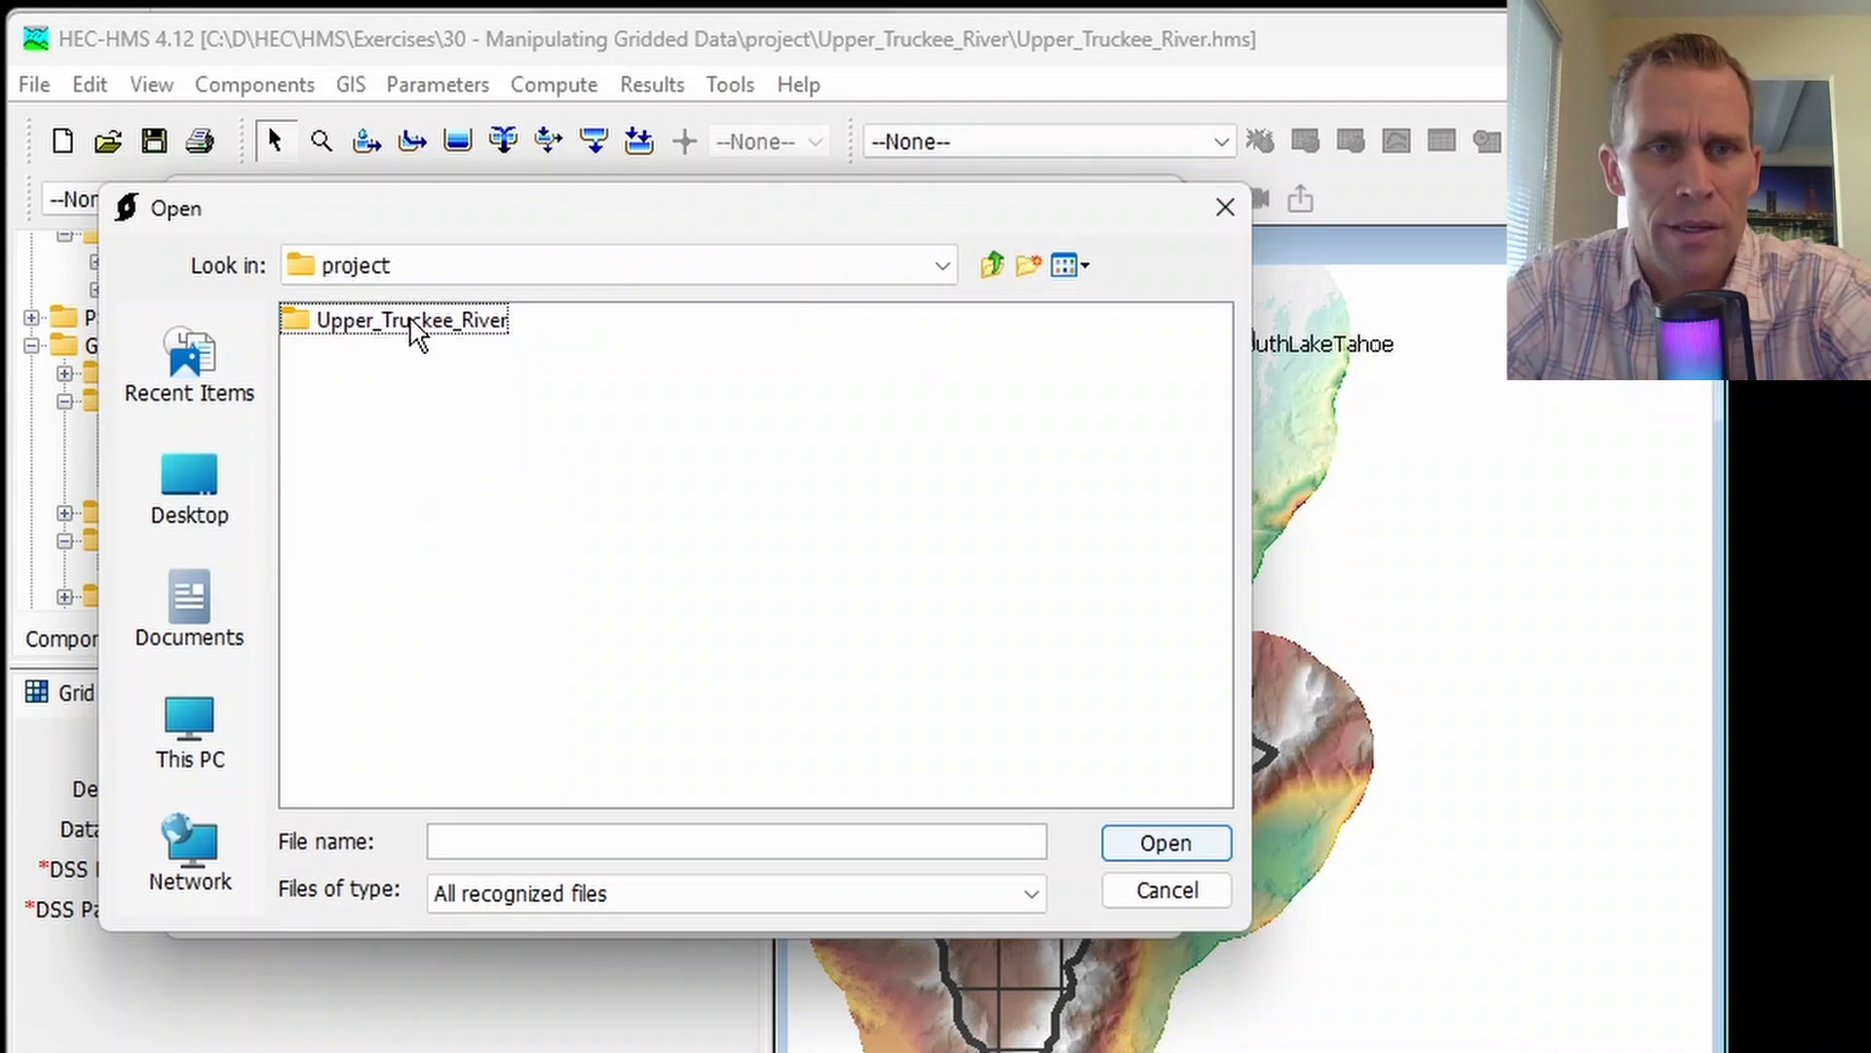
{"action": "double_click", "coordinate": [417, 331]}
{"action": "double_click", "coordinate": [343, 357]}
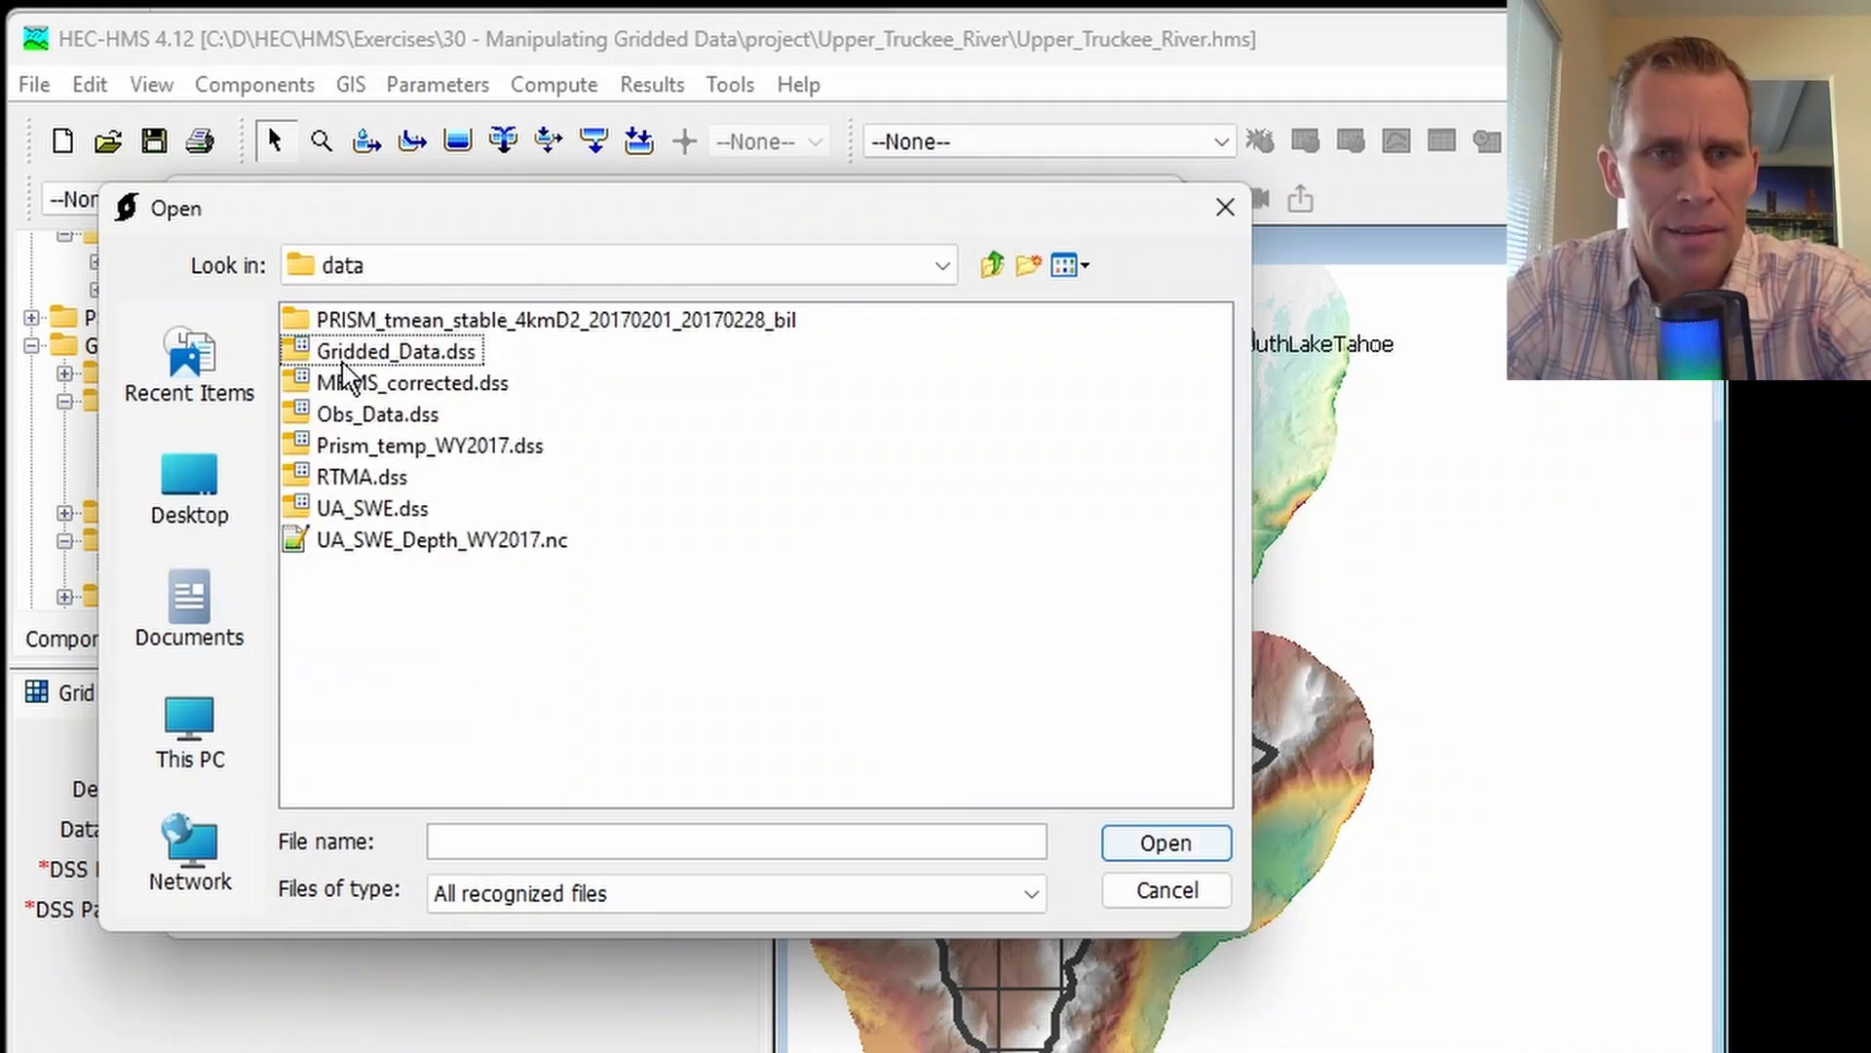
{"action": "left_click", "coordinate": [489, 321]}
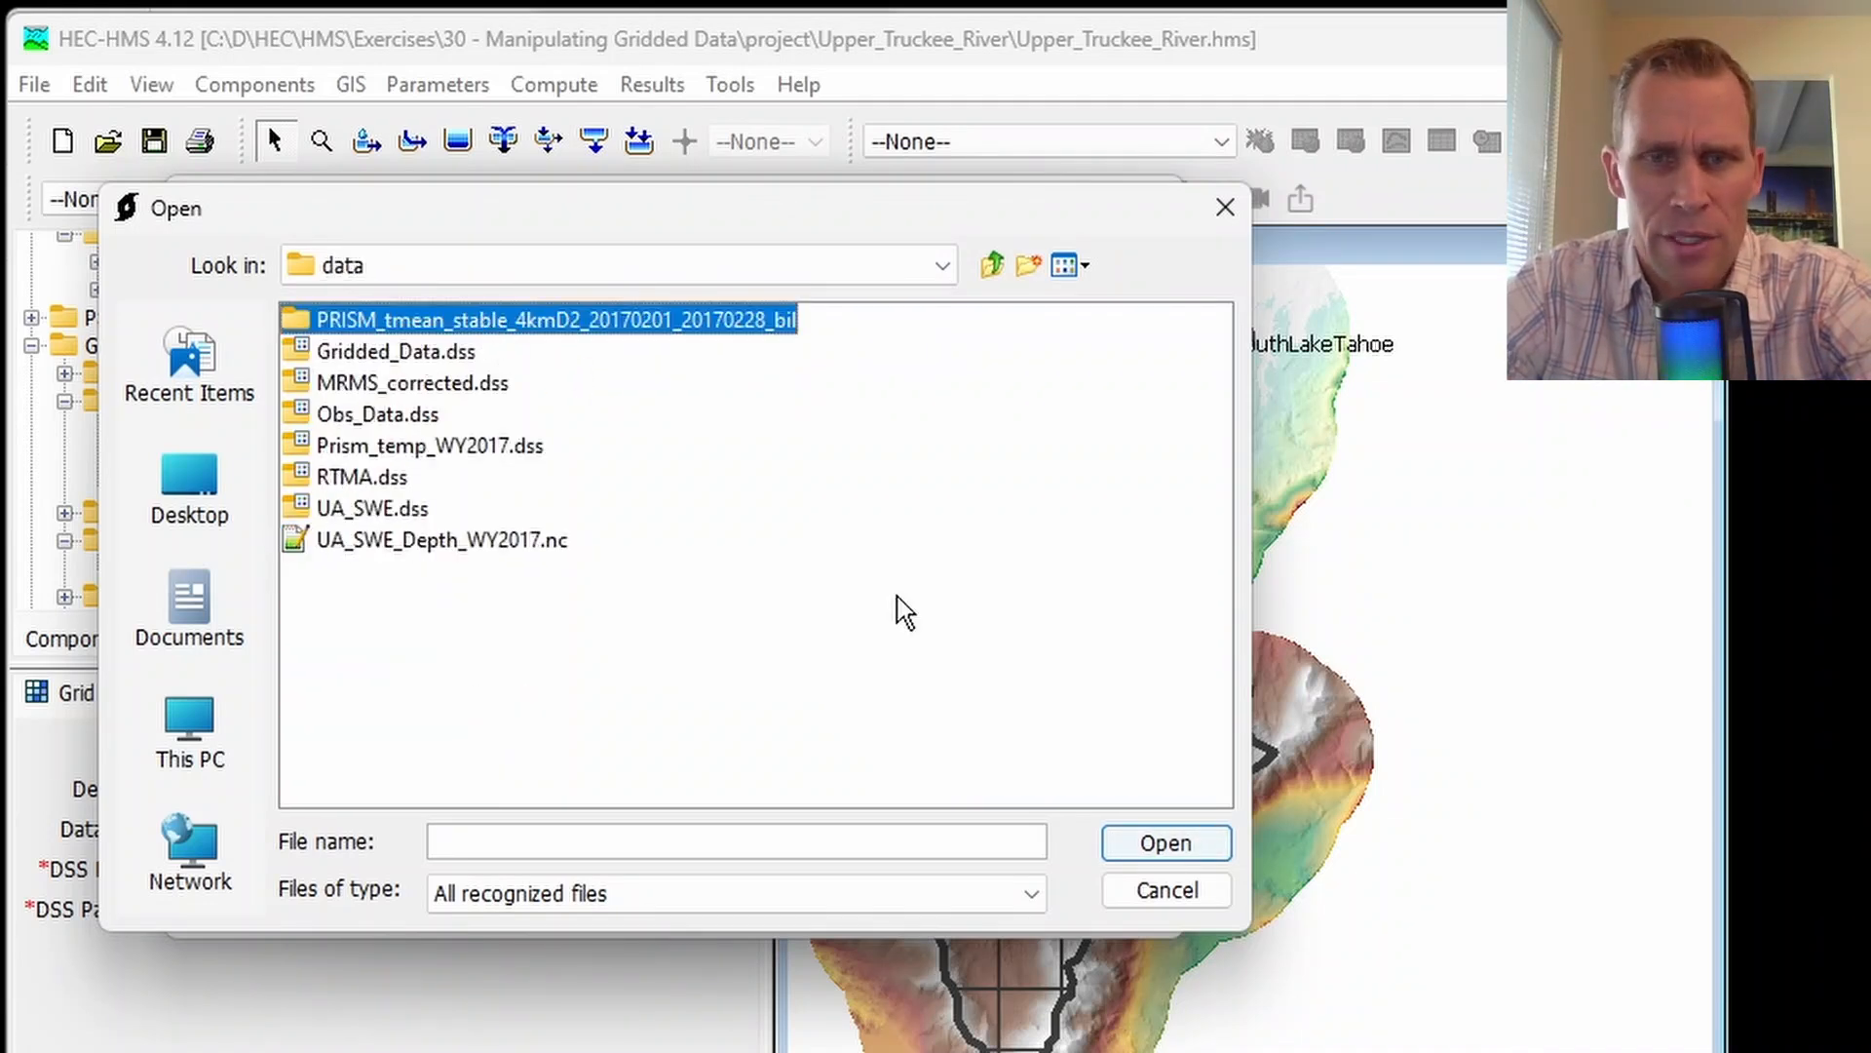
{"action": "left_click", "coordinate": [1151, 846]}
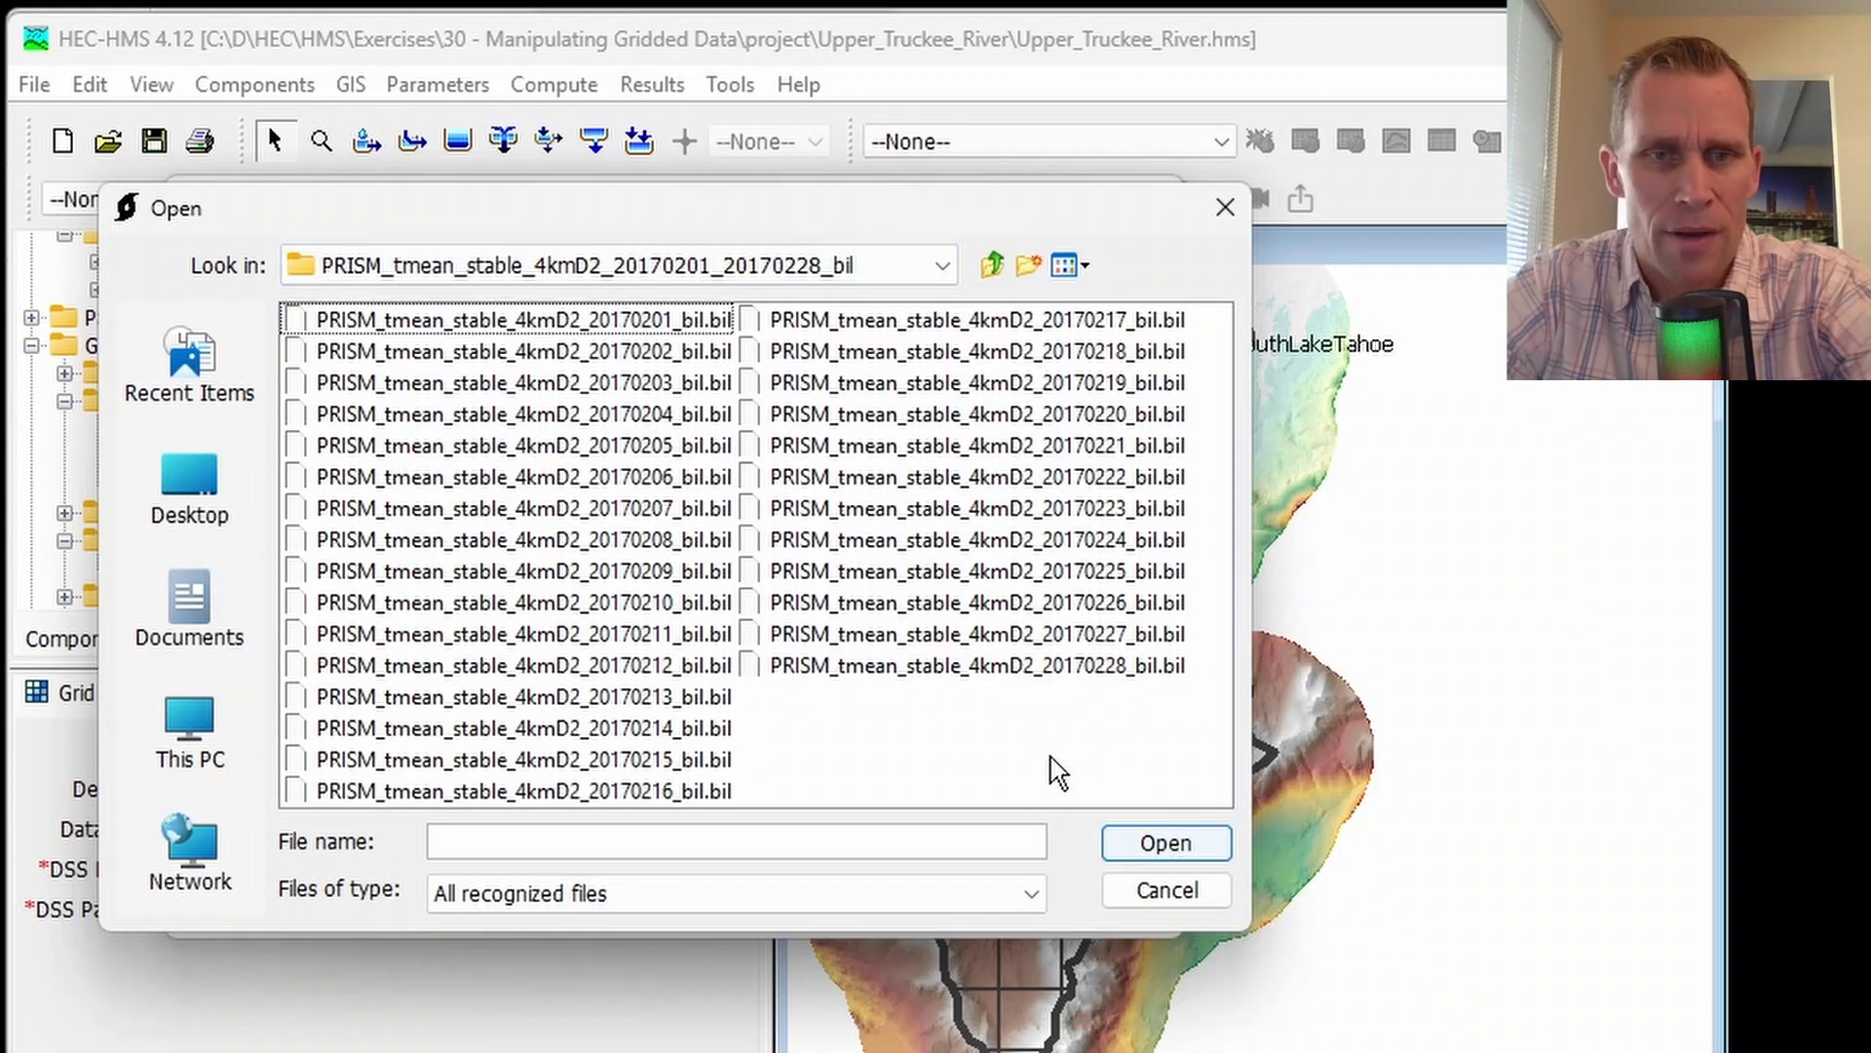
{"action": "key", "text": "ctrl+a"}
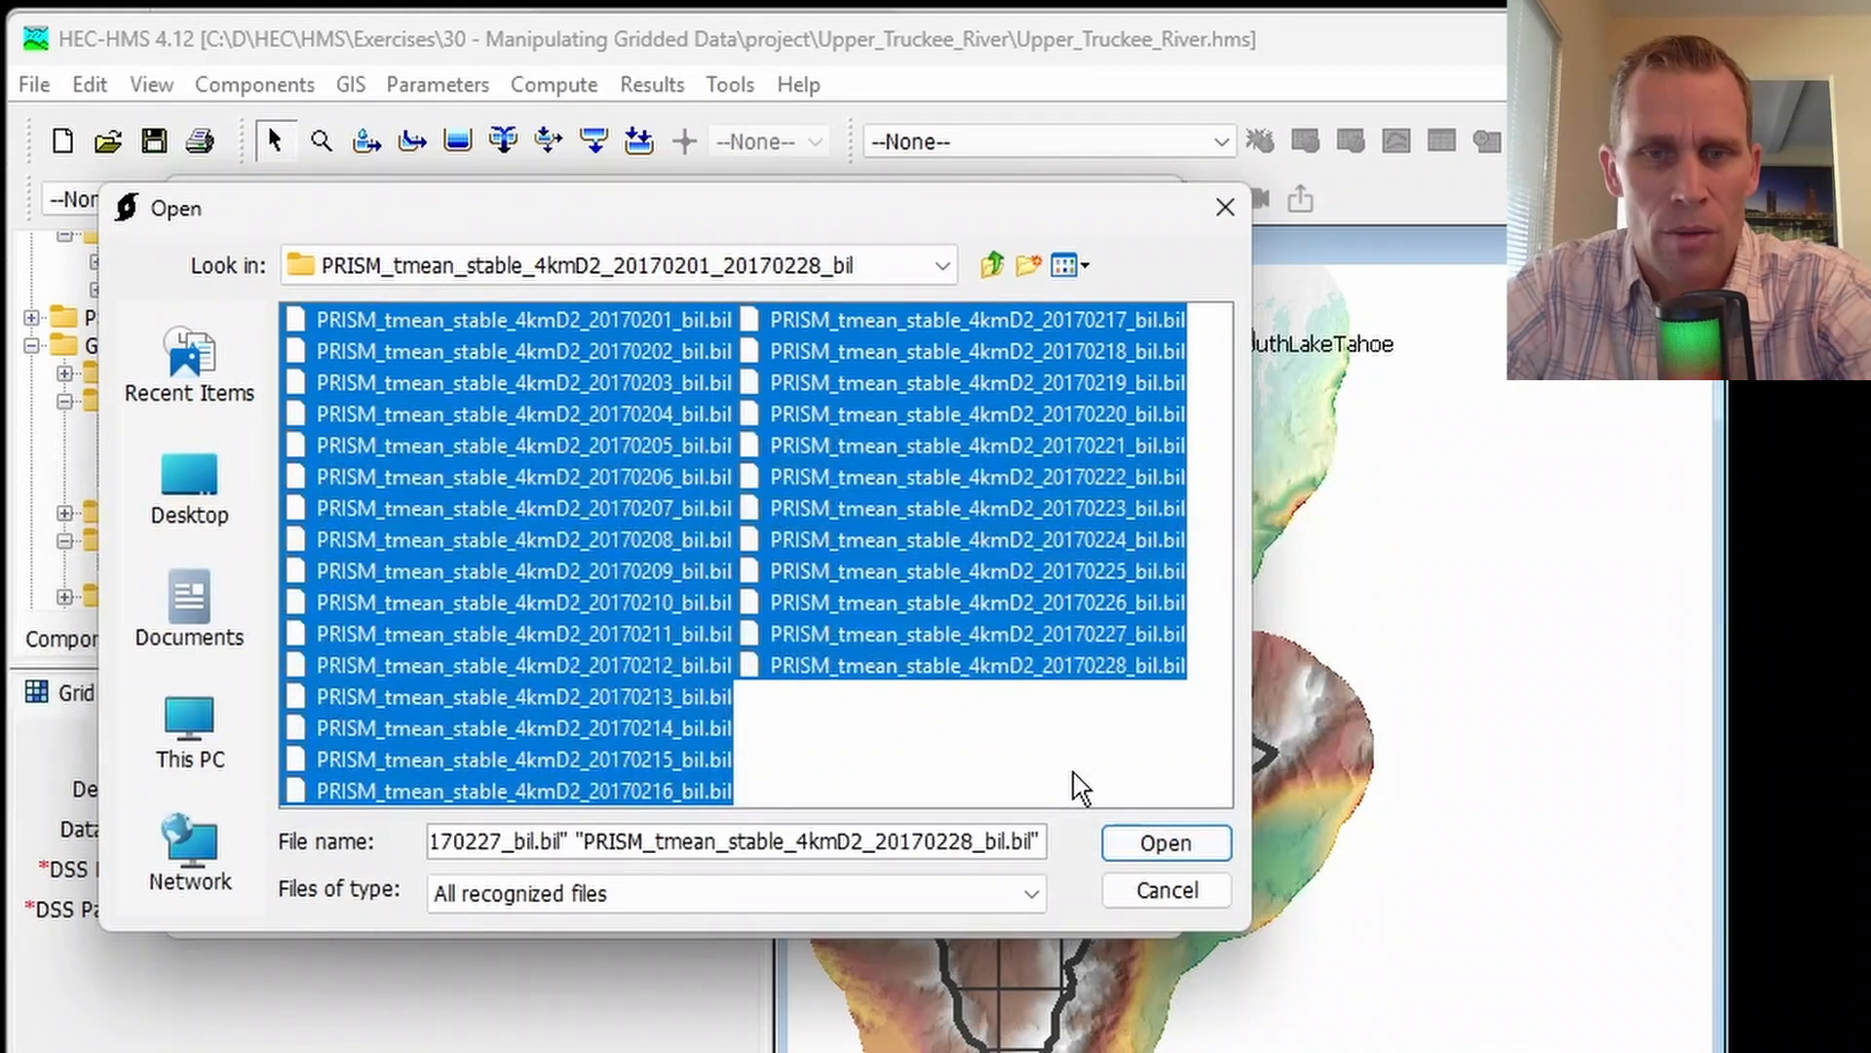
{"action": "left_click", "coordinate": [1142, 849]}
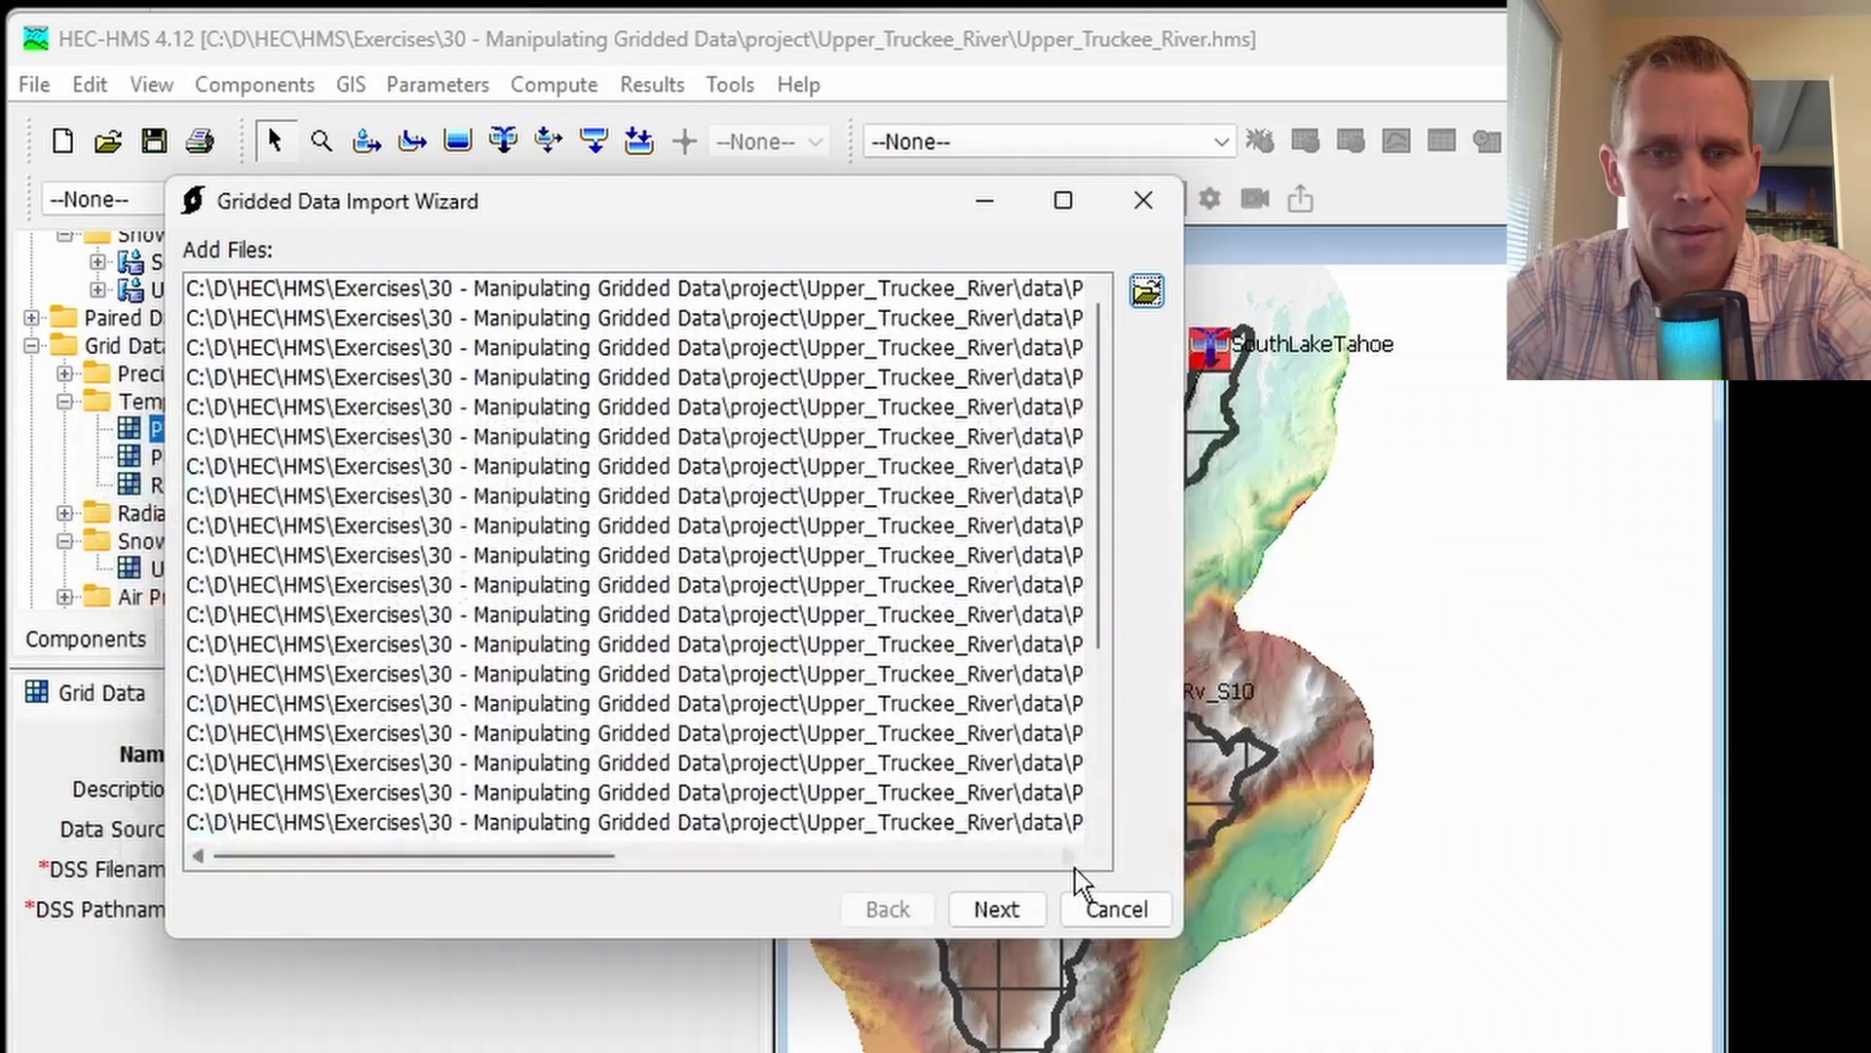
- Choose tmean as the variable to import and continue to the clipping and projection options
{"action": "left_click", "coordinate": [1023, 917]}
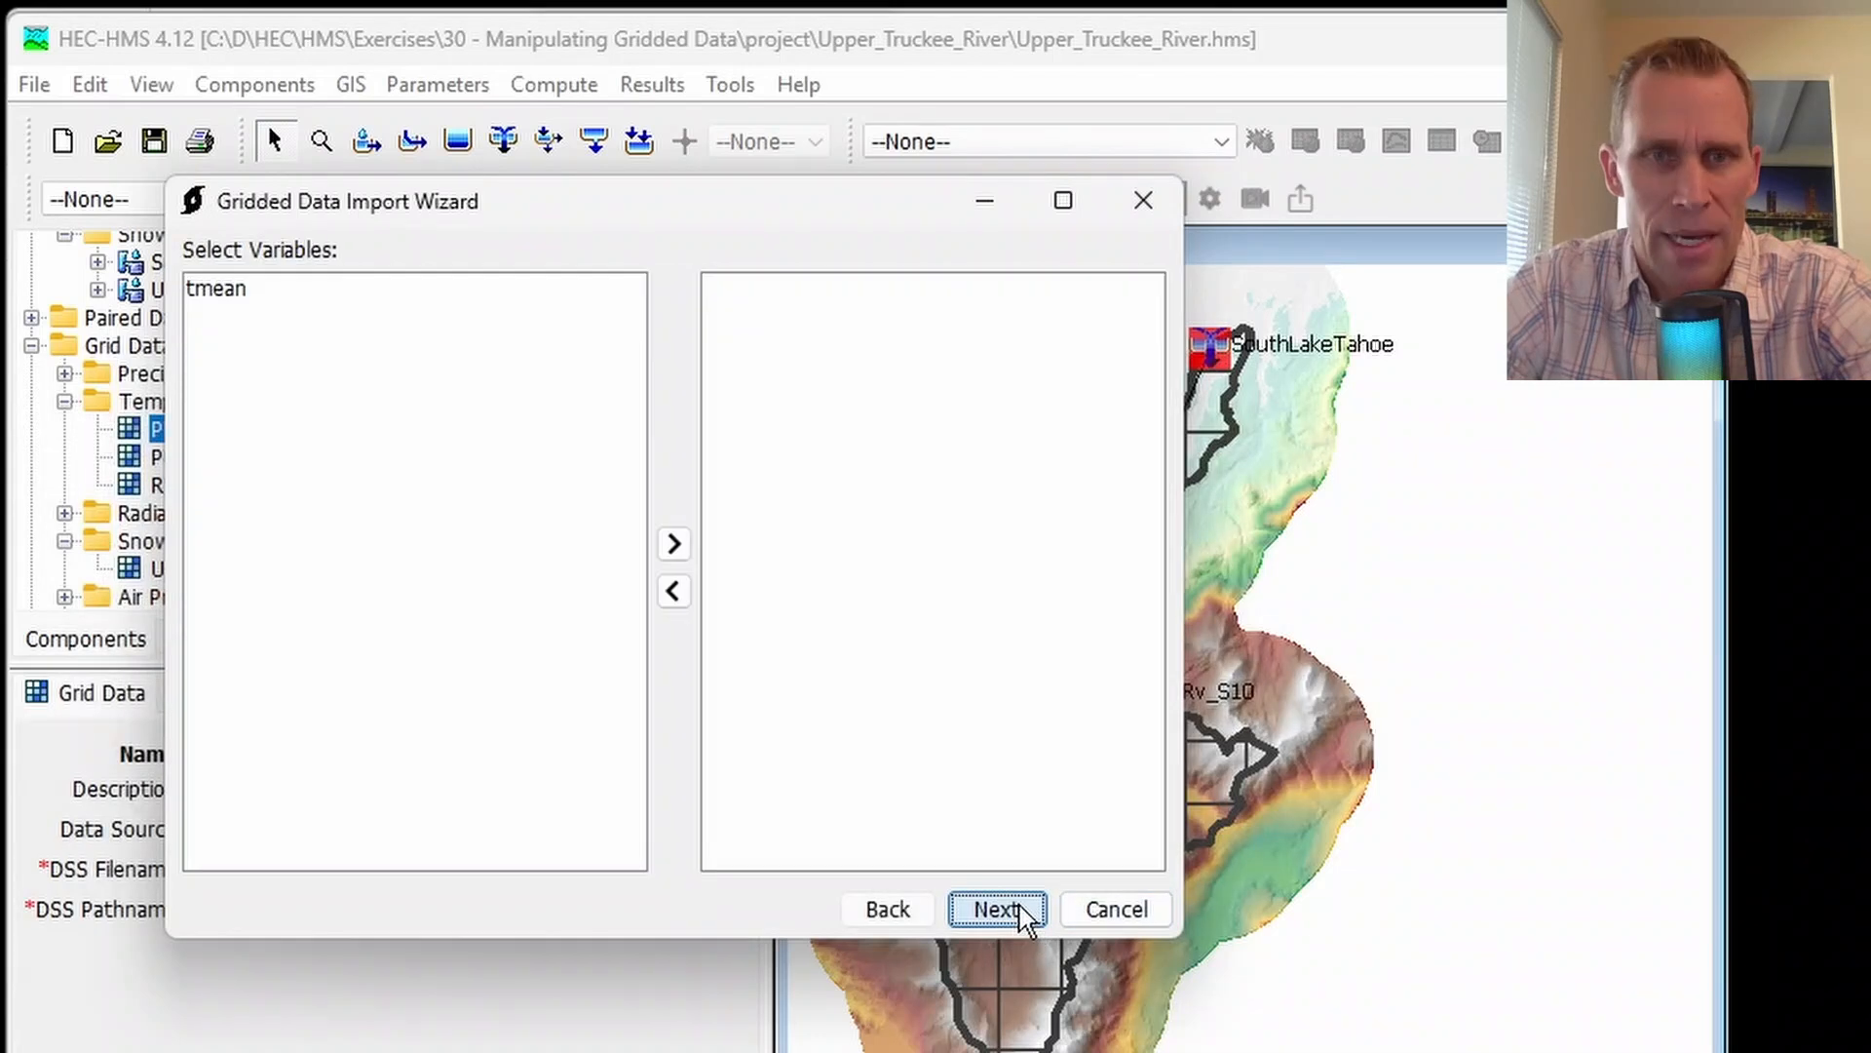
{"action": "left_click", "coordinate": [216, 289]}
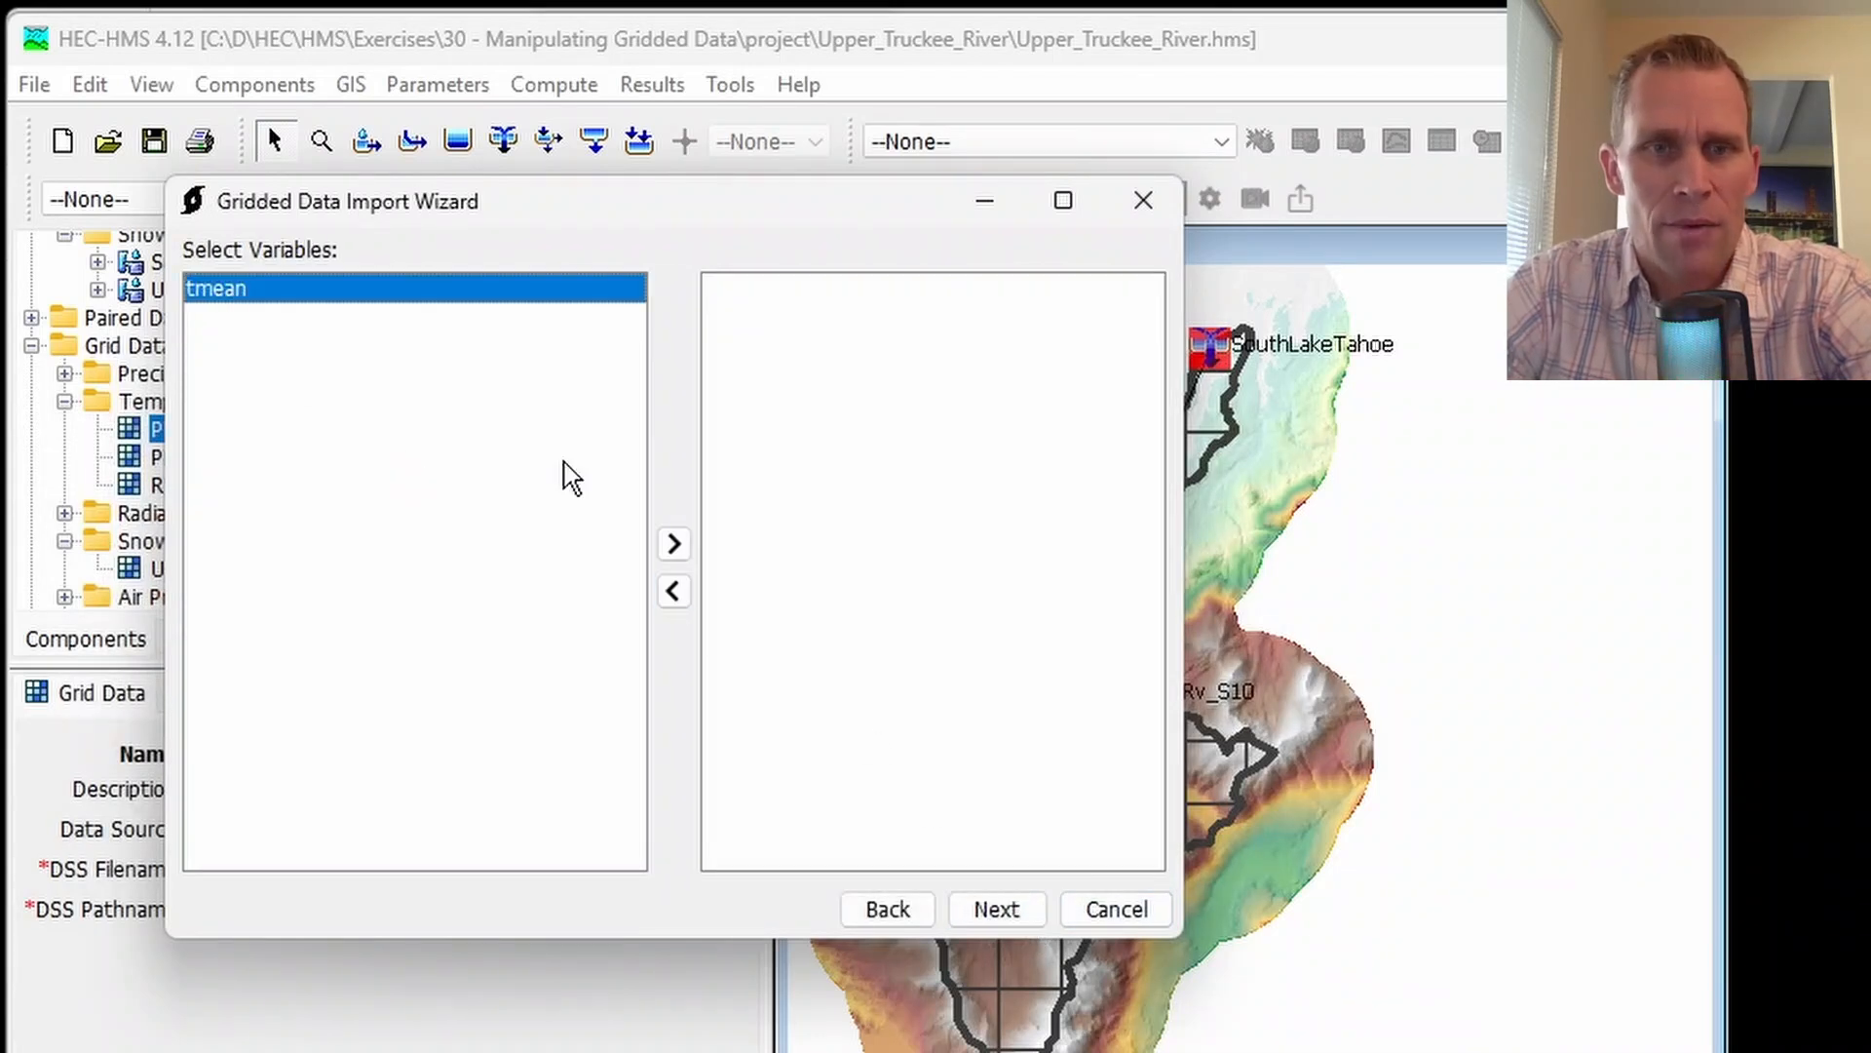
{"action": "left_click", "coordinate": [673, 543]}
{"action": "left_click", "coordinate": [1018, 906]}
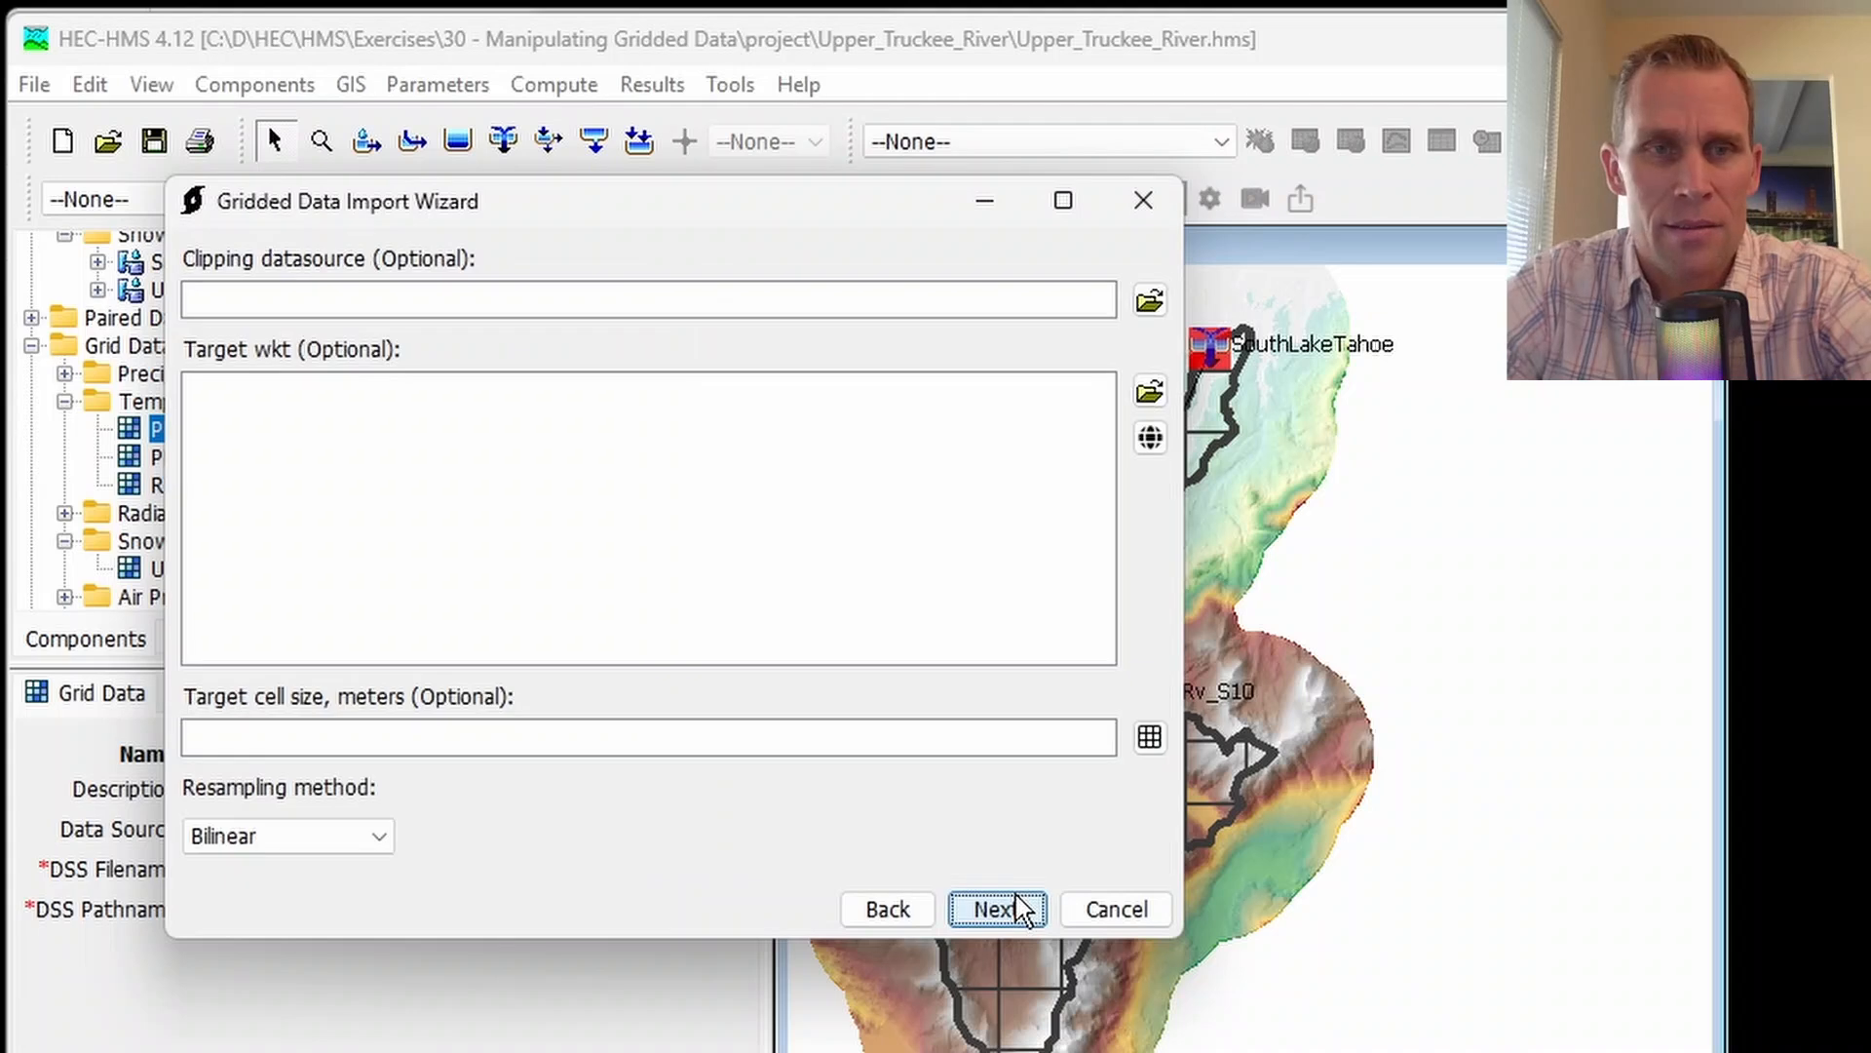
- Set the clipping datasource to UpperTruckeeBuffered.shp from the Truckee_project_extent_buffered folder
{"action": "left_click", "coordinate": [441, 294]}
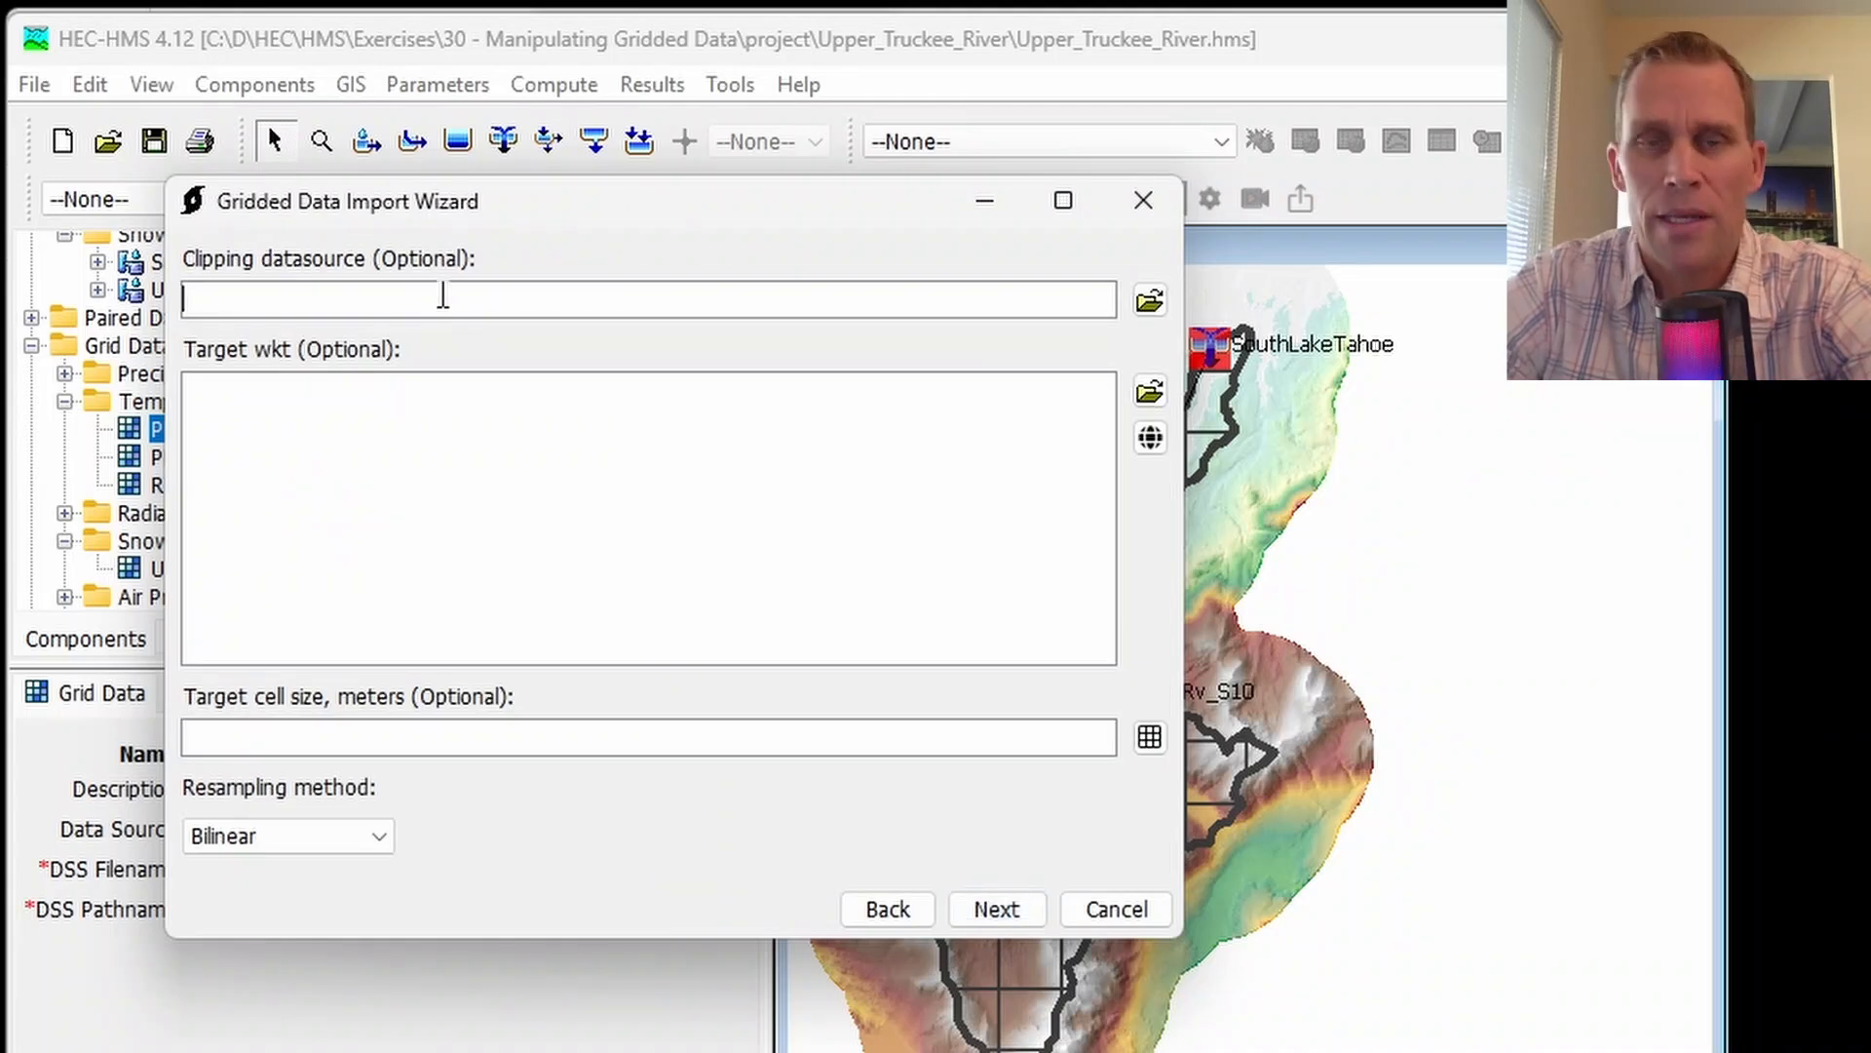
{"action": "left_click", "coordinate": [1150, 301]}
{"action": "left_click", "coordinate": [444, 324]}
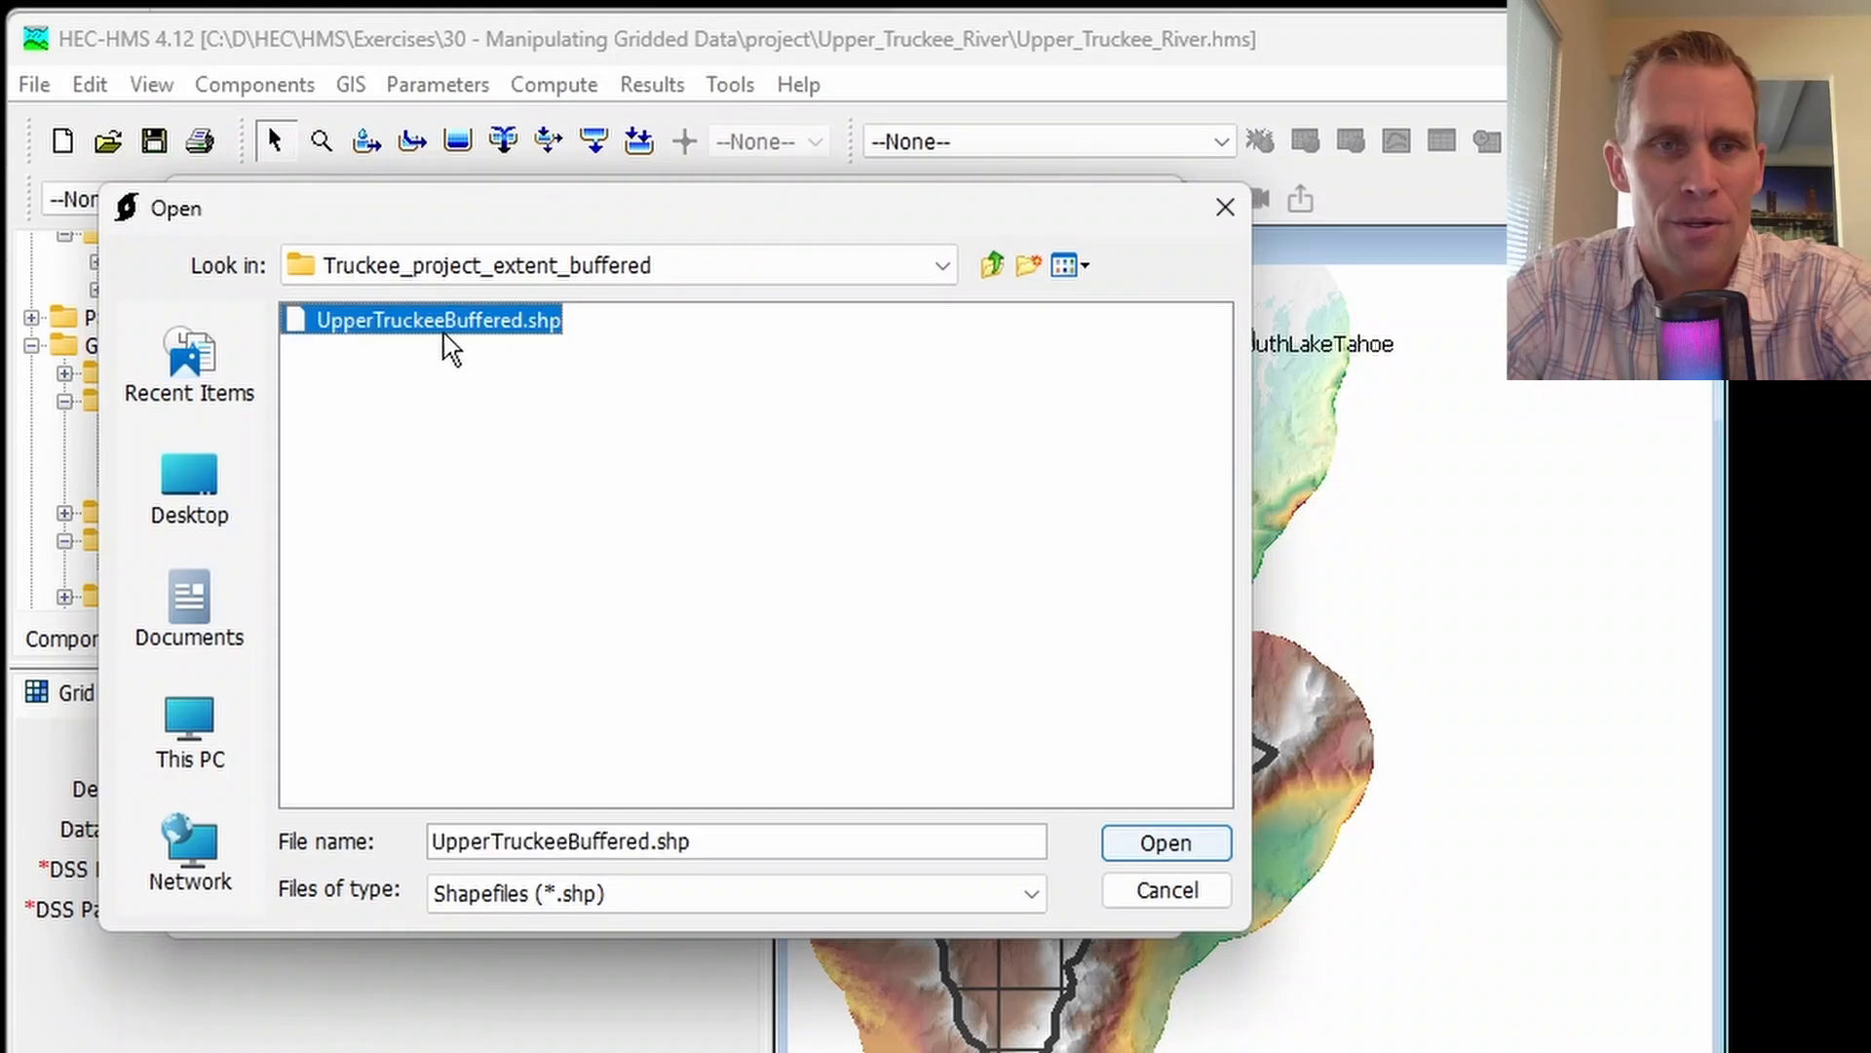
{"action": "left_click", "coordinate": [1123, 840]}
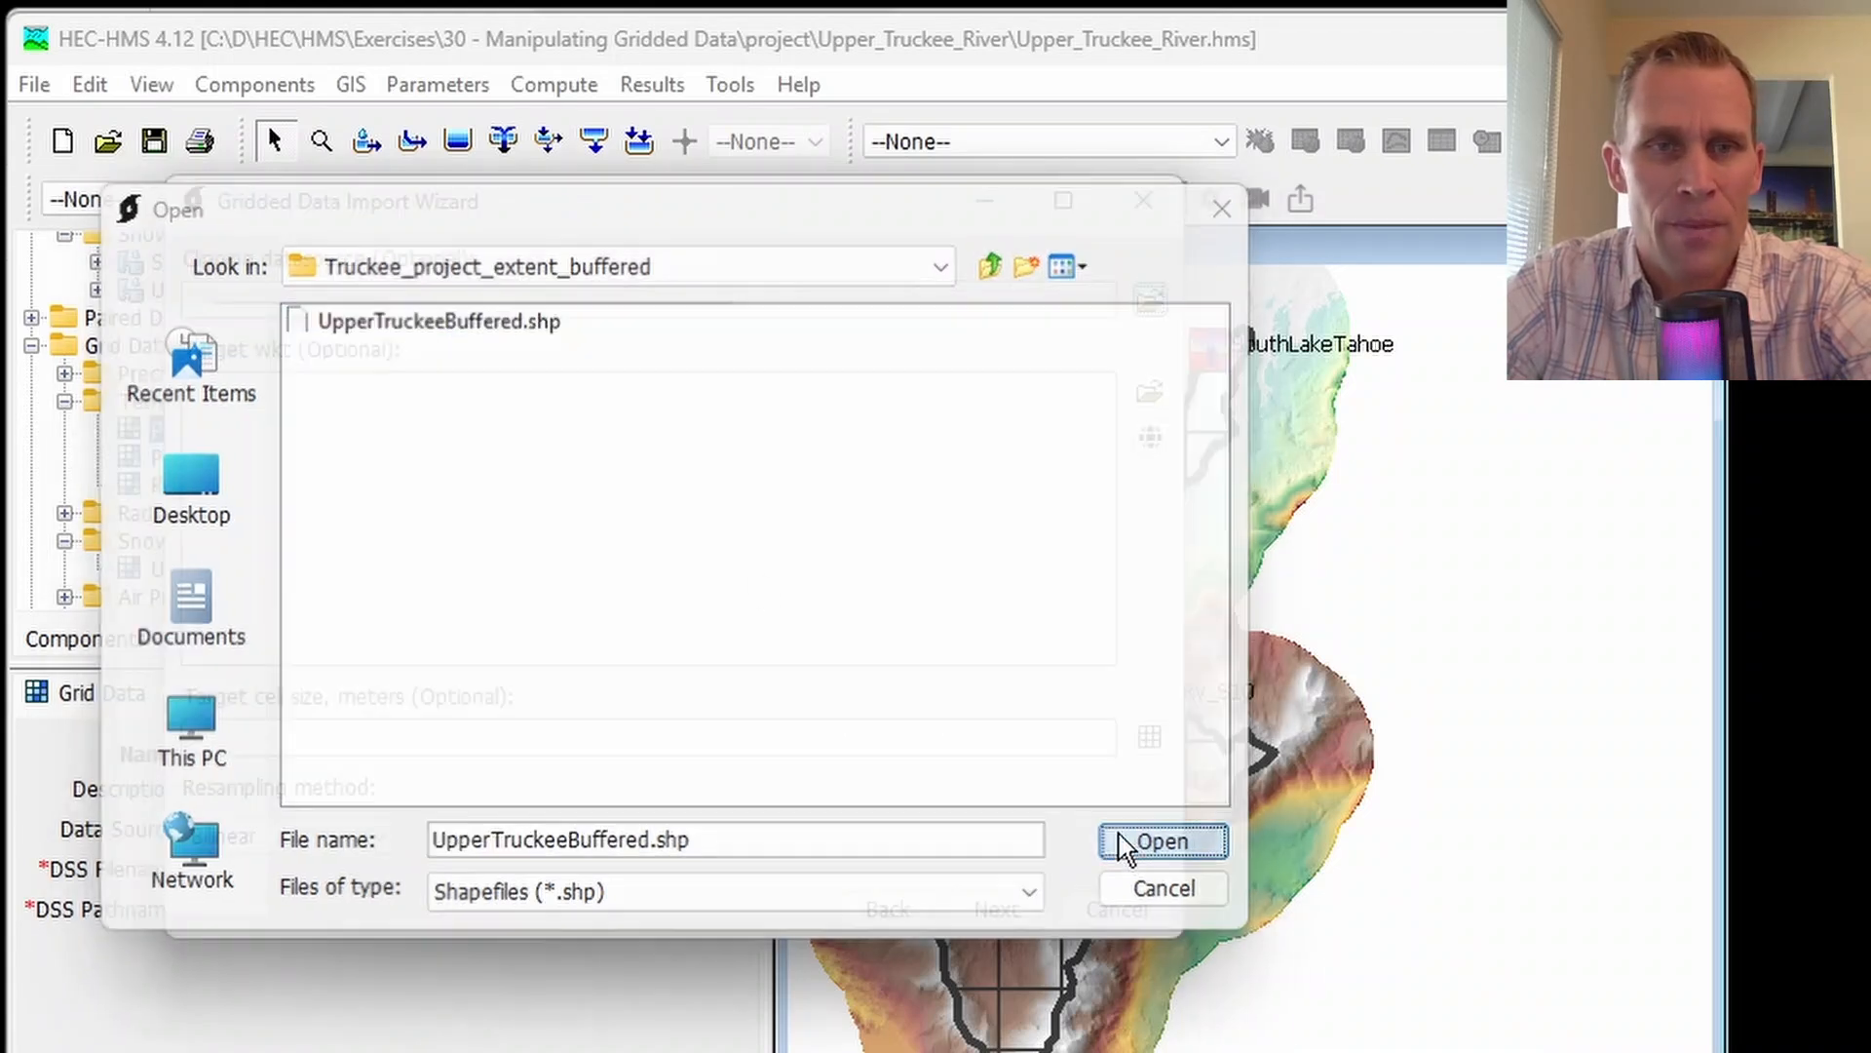
- Set the target projection to SHG and the target cell size to 2000 meters, keeping Bilinear resampling
{"action": "left_click", "coordinate": [1142, 446]}
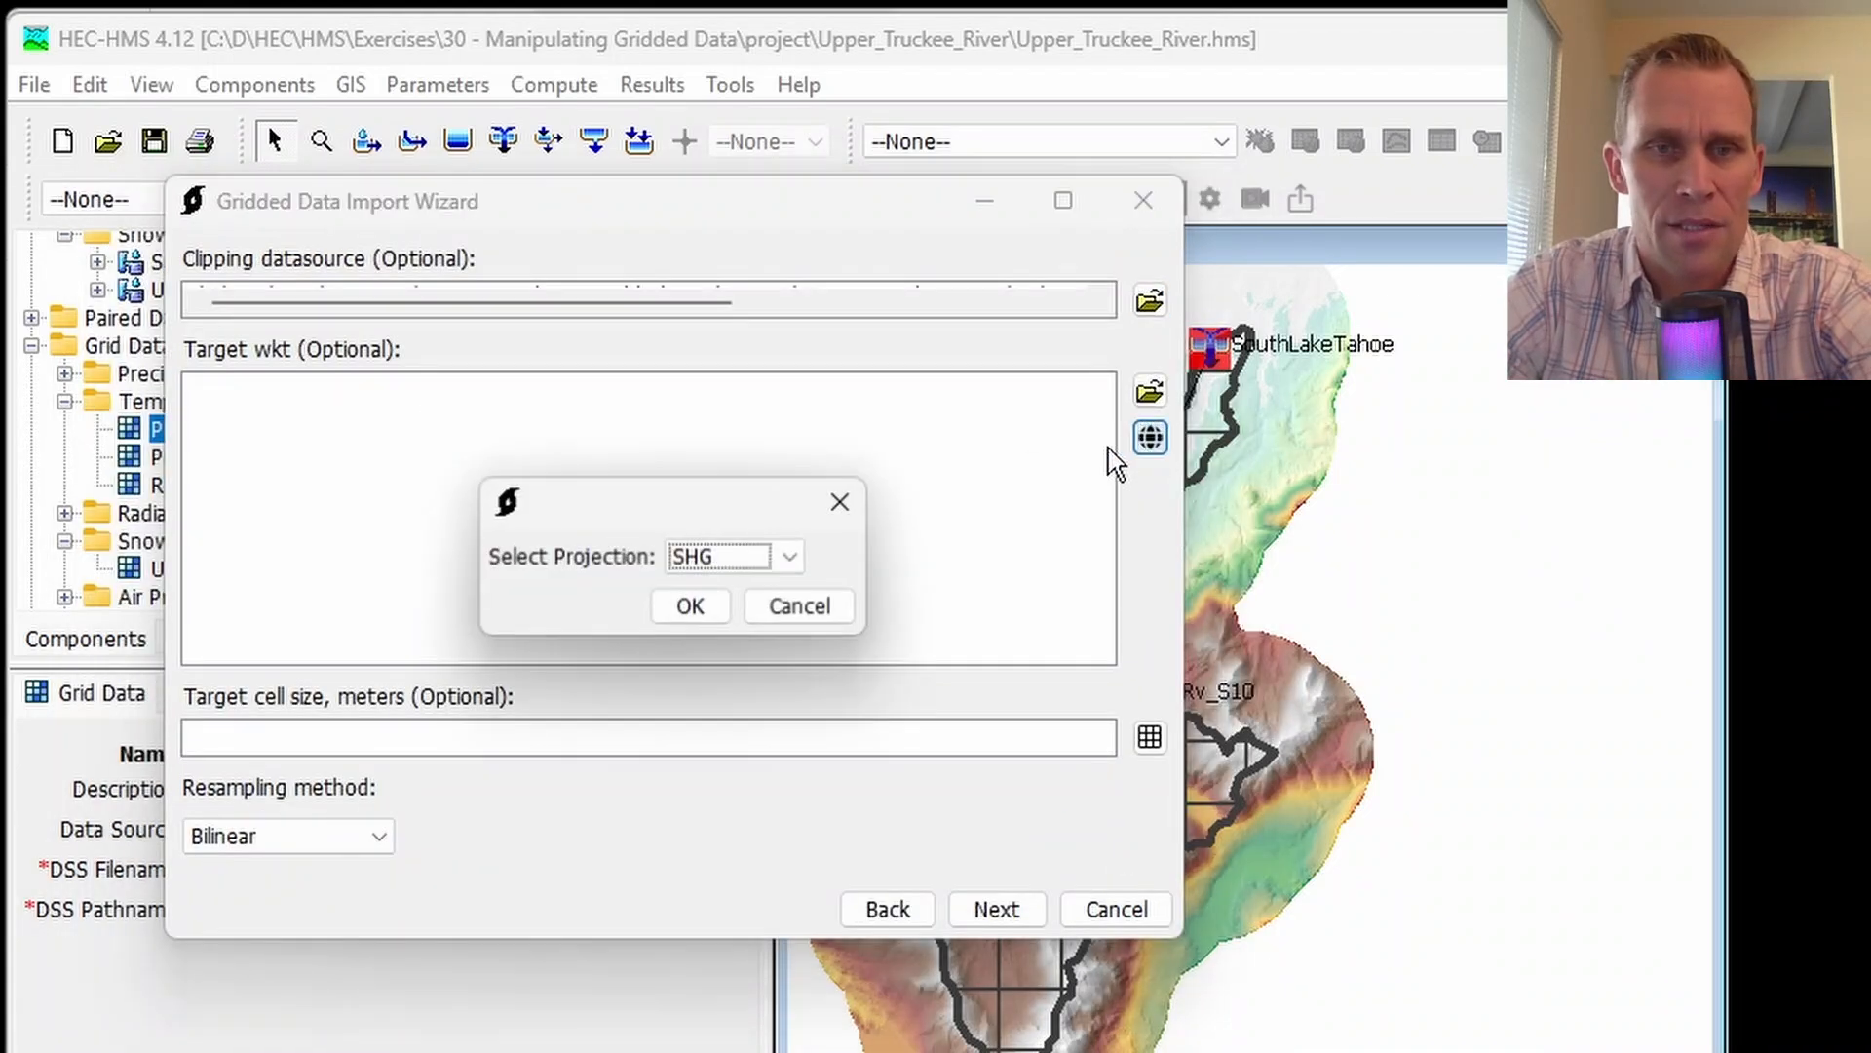
{"action": "left_click", "coordinate": [696, 608]}
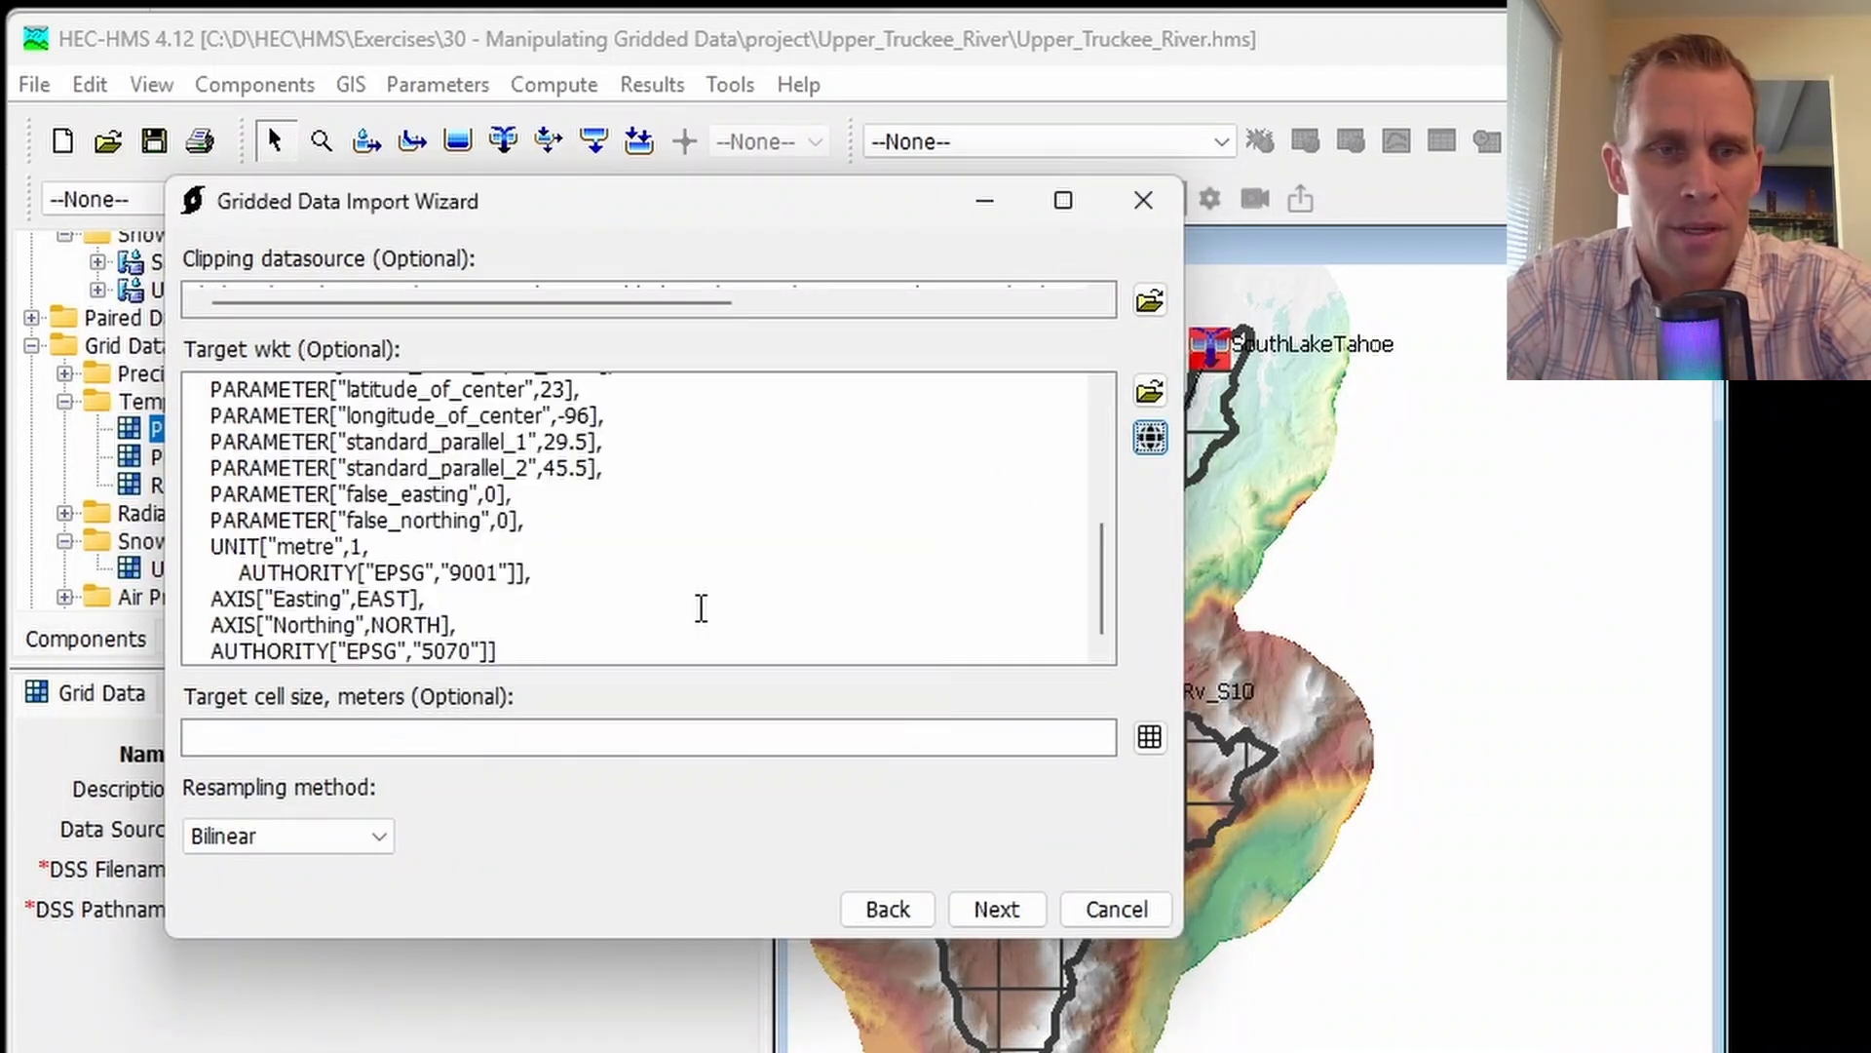
{"action": "left_click", "coordinate": [1150, 737]}
{"action": "left_click", "coordinate": [691, 608]}
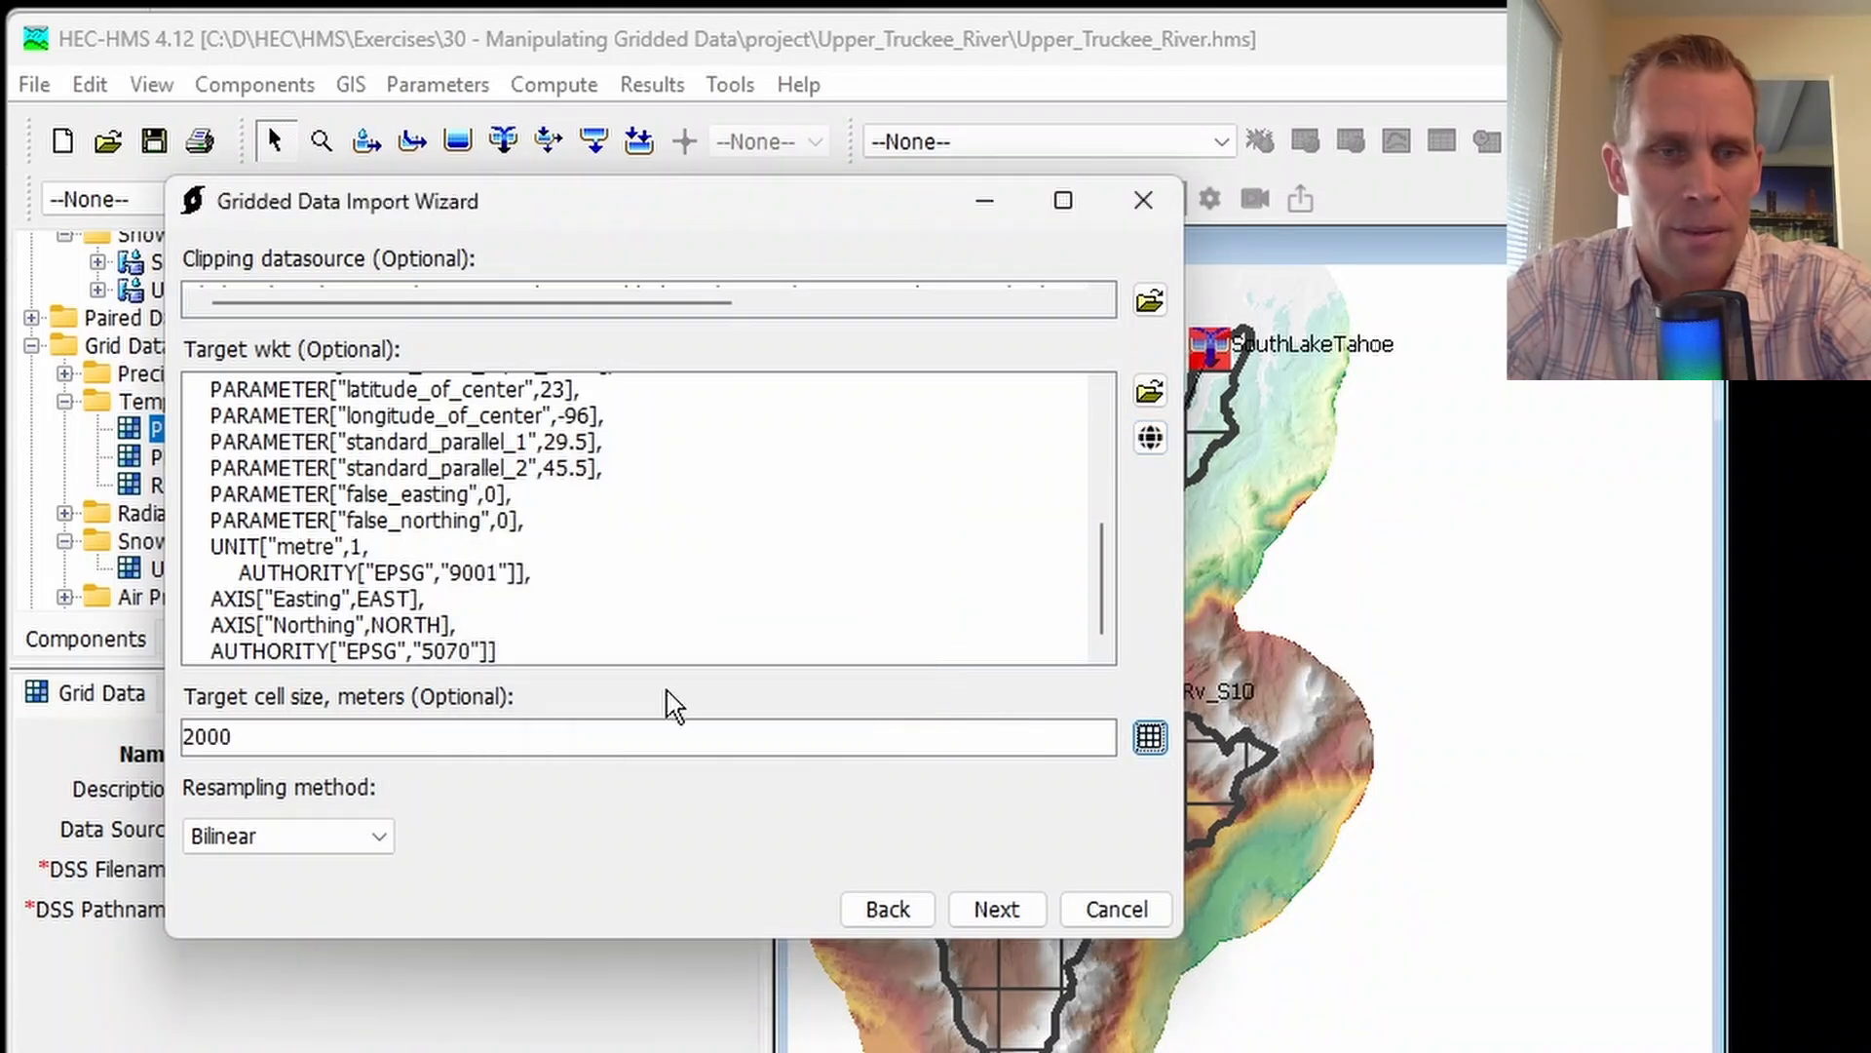
{"action": "left_click", "coordinate": [971, 911]}
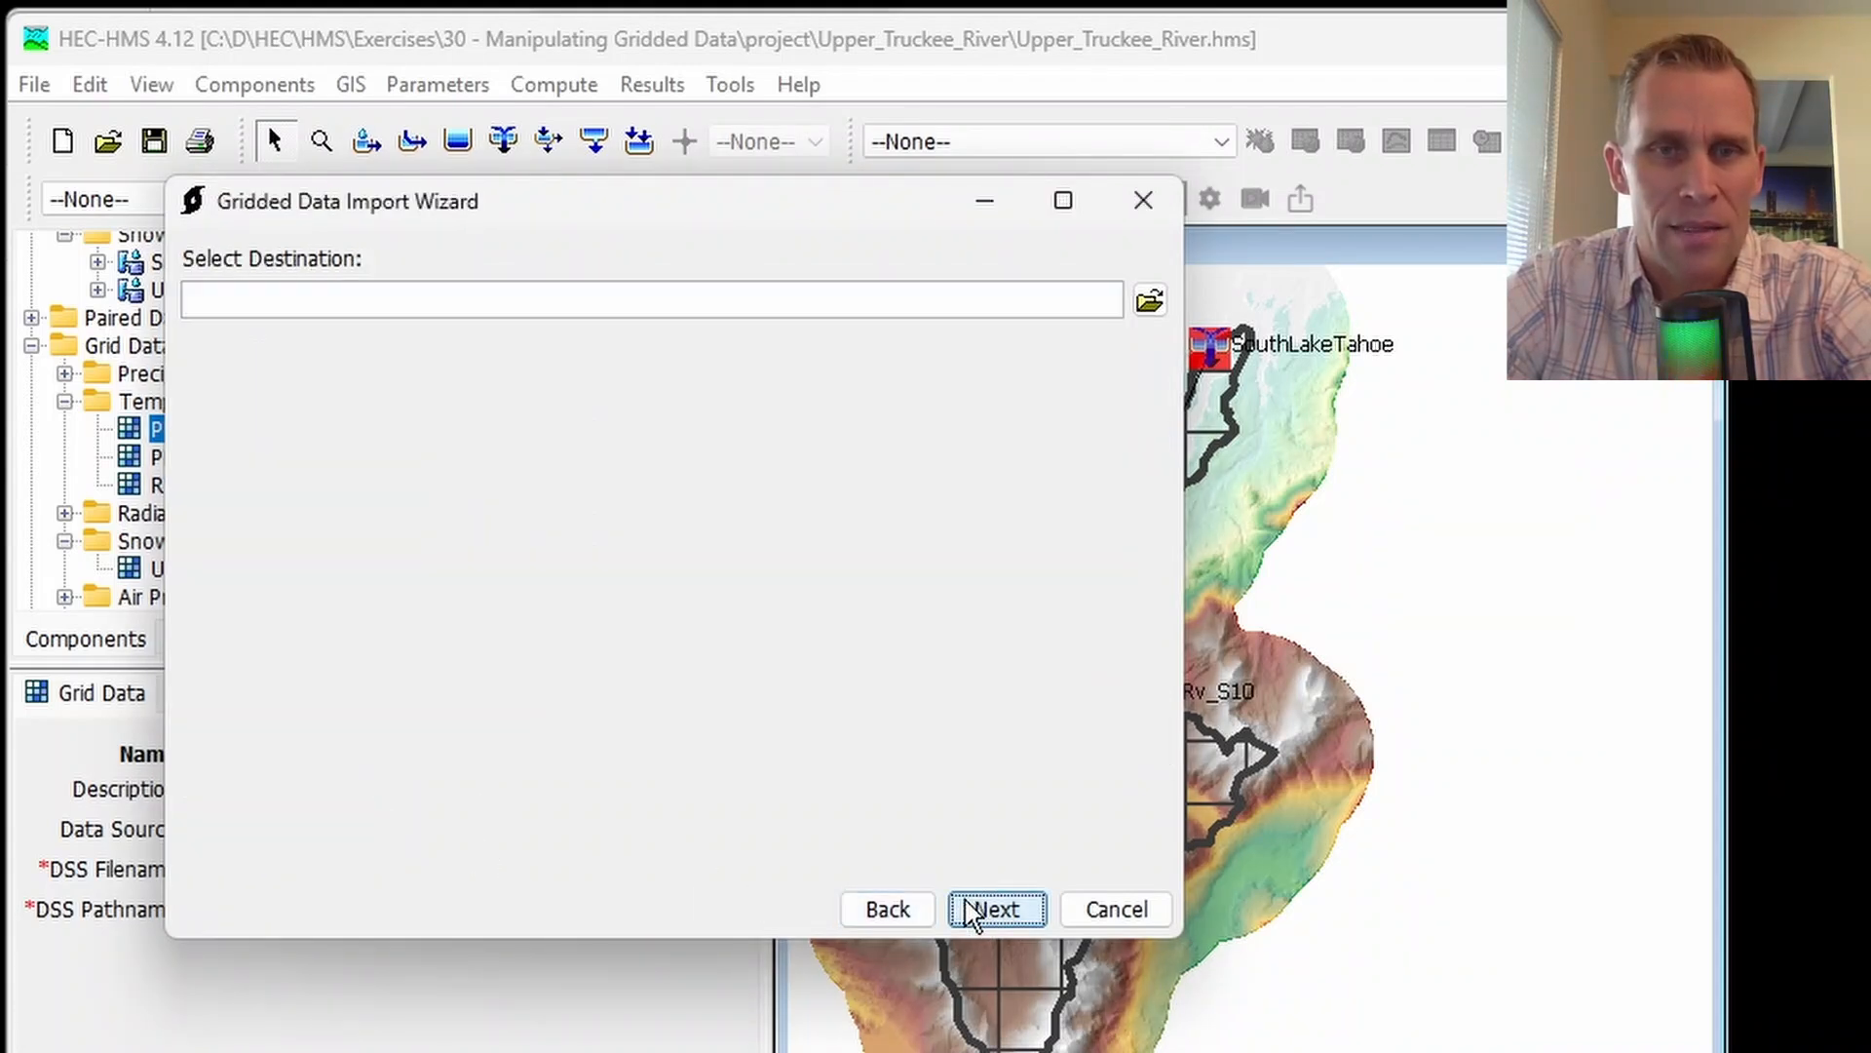
- Set the import destination to a new file named Prism_temp_Feb2017.dss in the Upper_Truckee_River project's data folder
{"action": "left_click", "coordinate": [1150, 300]}
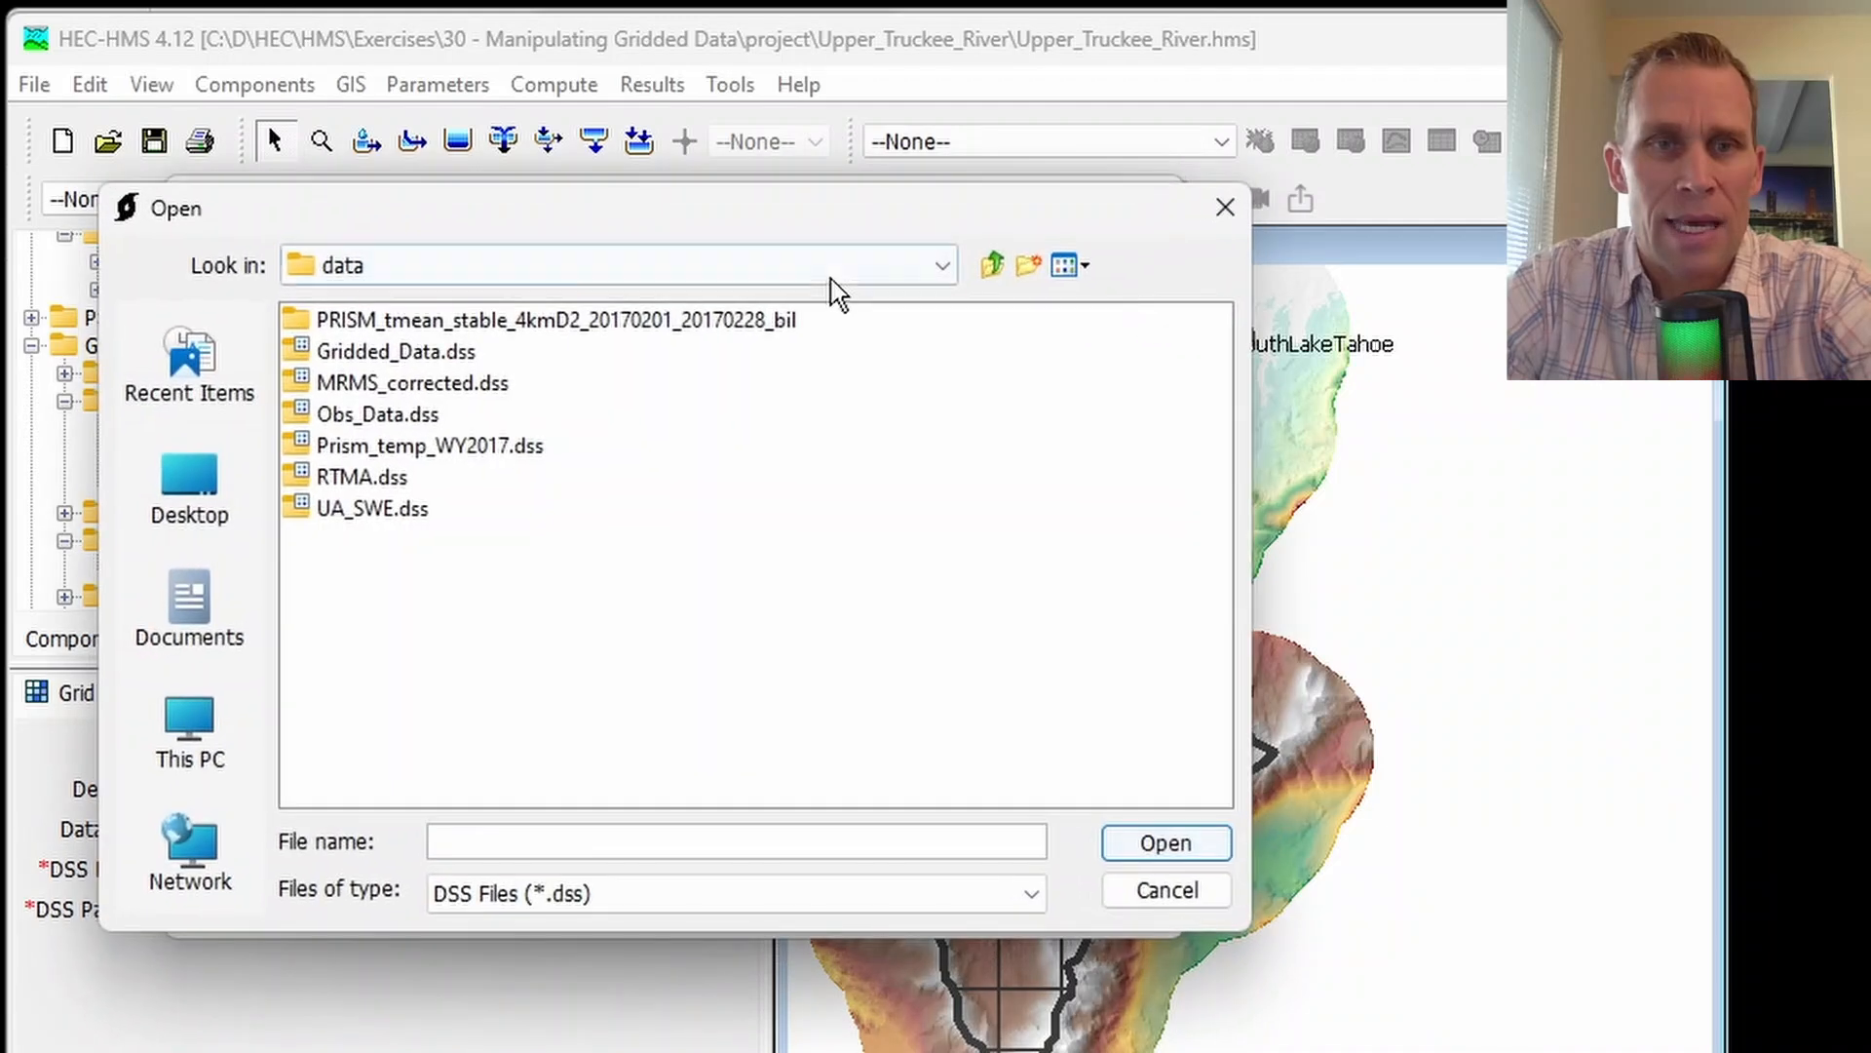
{"action": "left_click", "coordinate": [992, 264]}
{"action": "double_click", "coordinate": [484, 330]}
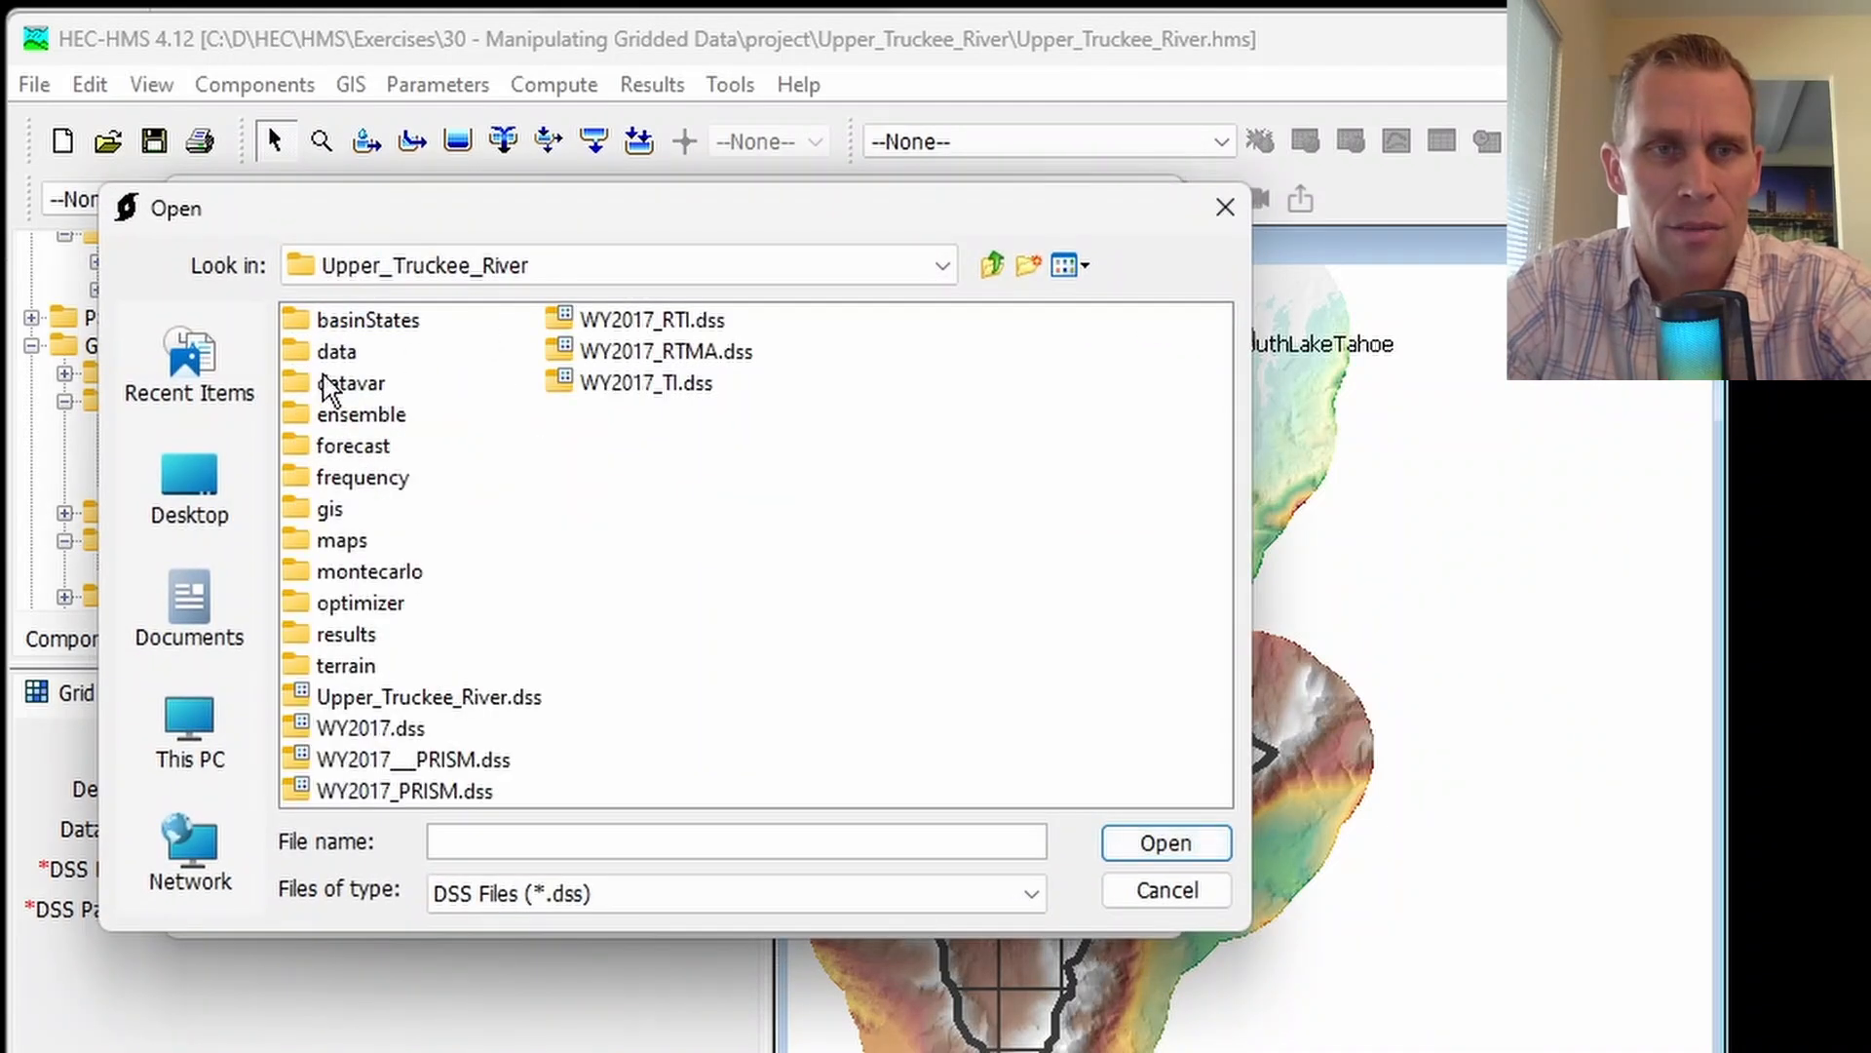
{"action": "double_click", "coordinate": [336, 353]}
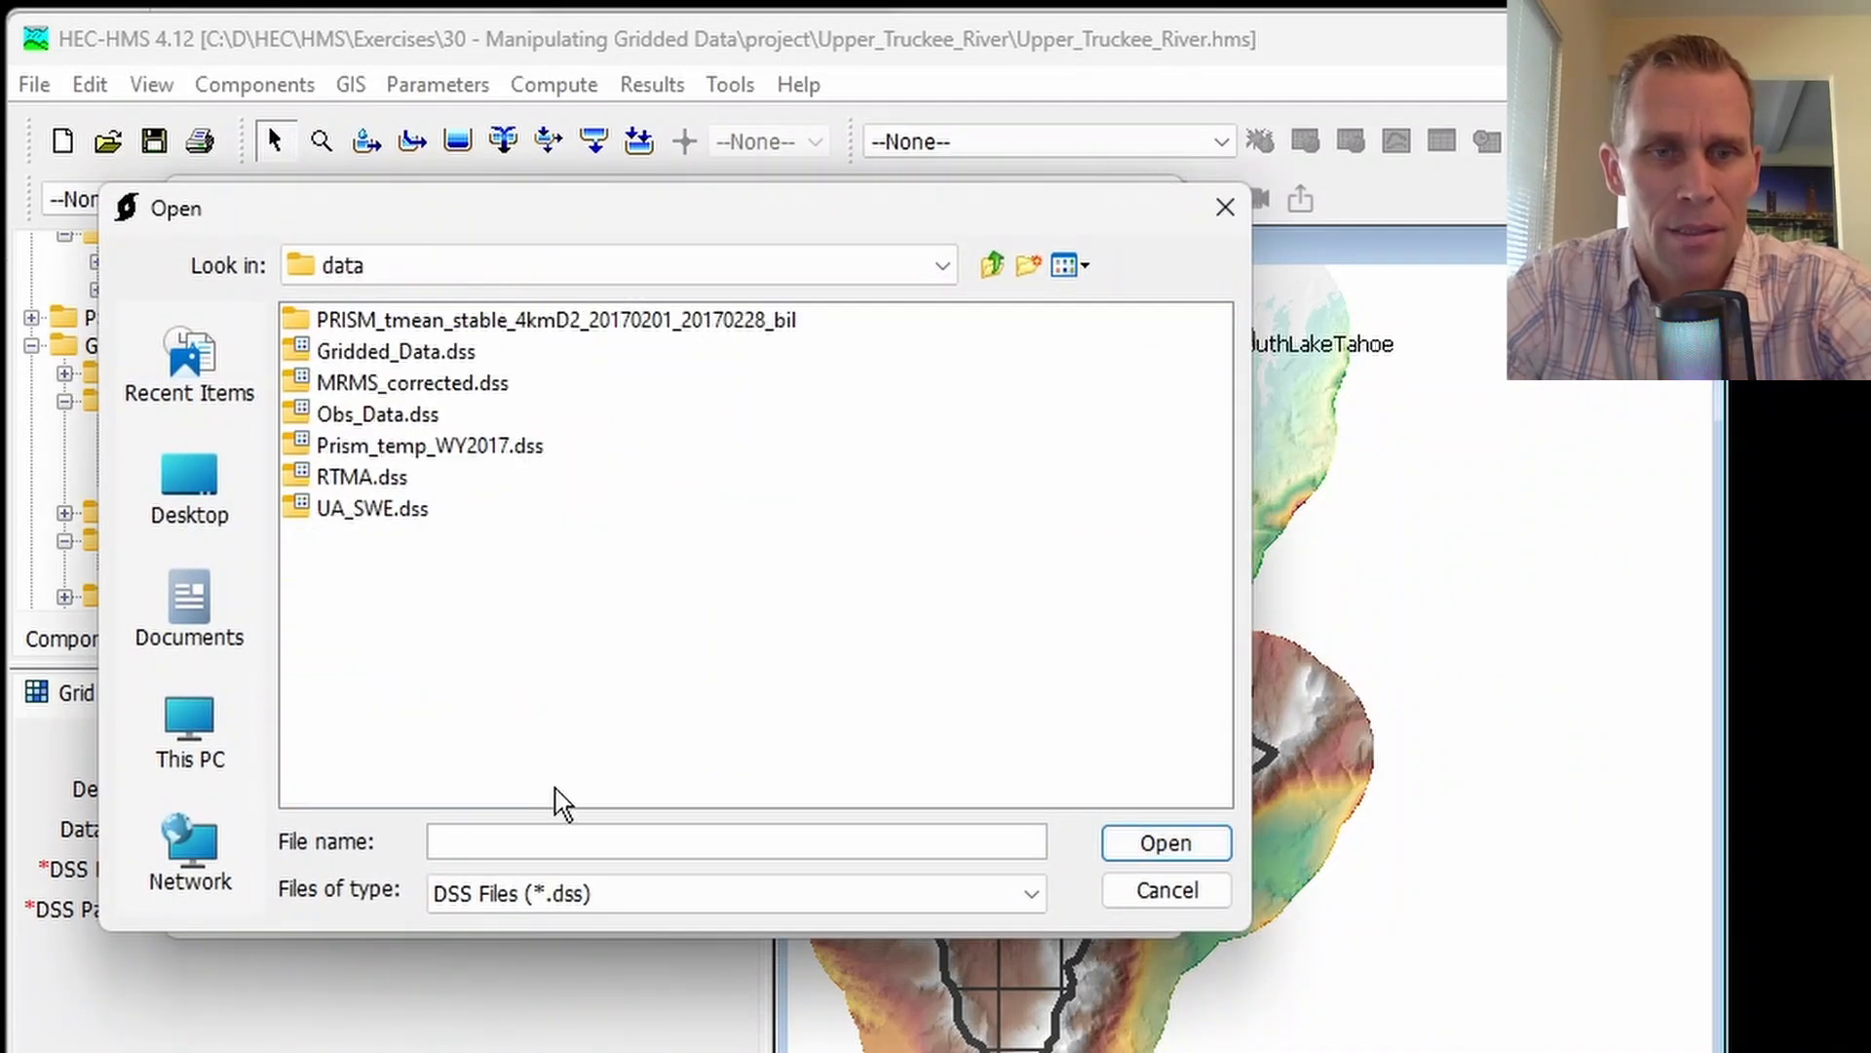
{"action": "type", "text": "Prism_temp_Feb2017.dss"}
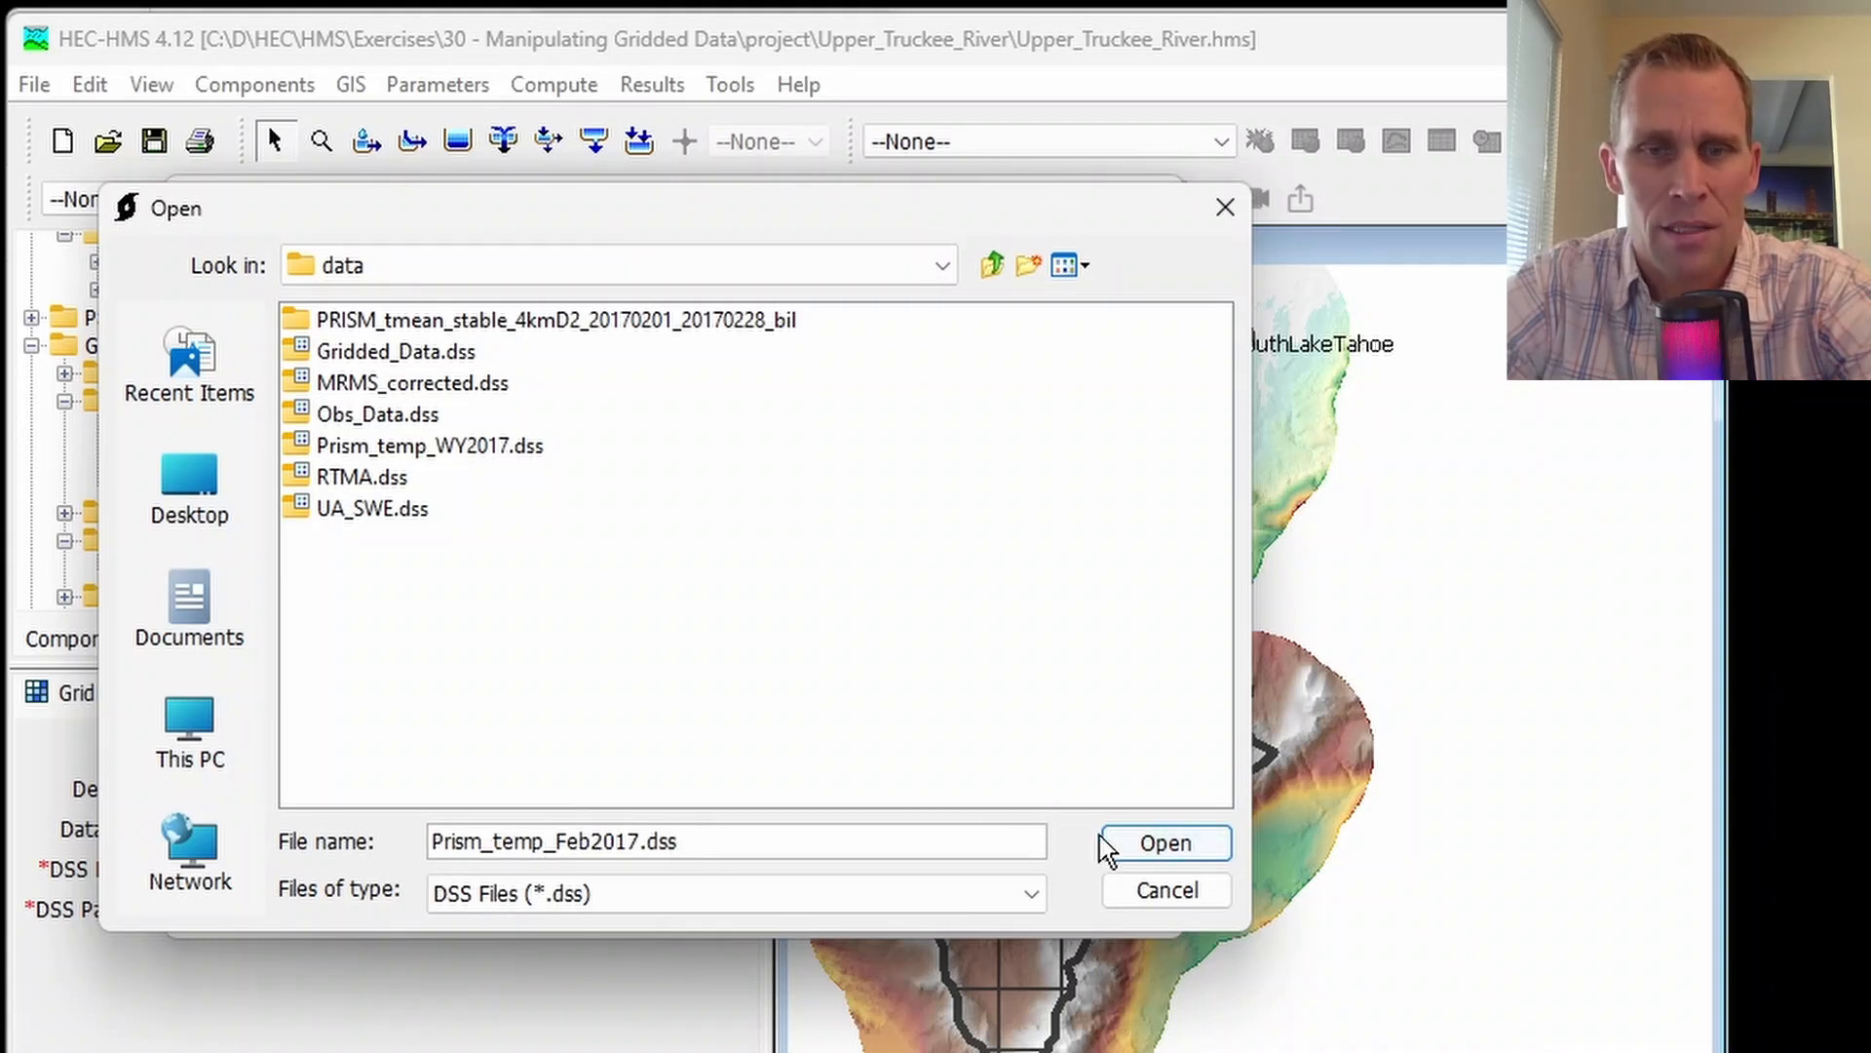
{"action": "left_click", "coordinate": [1150, 846]}
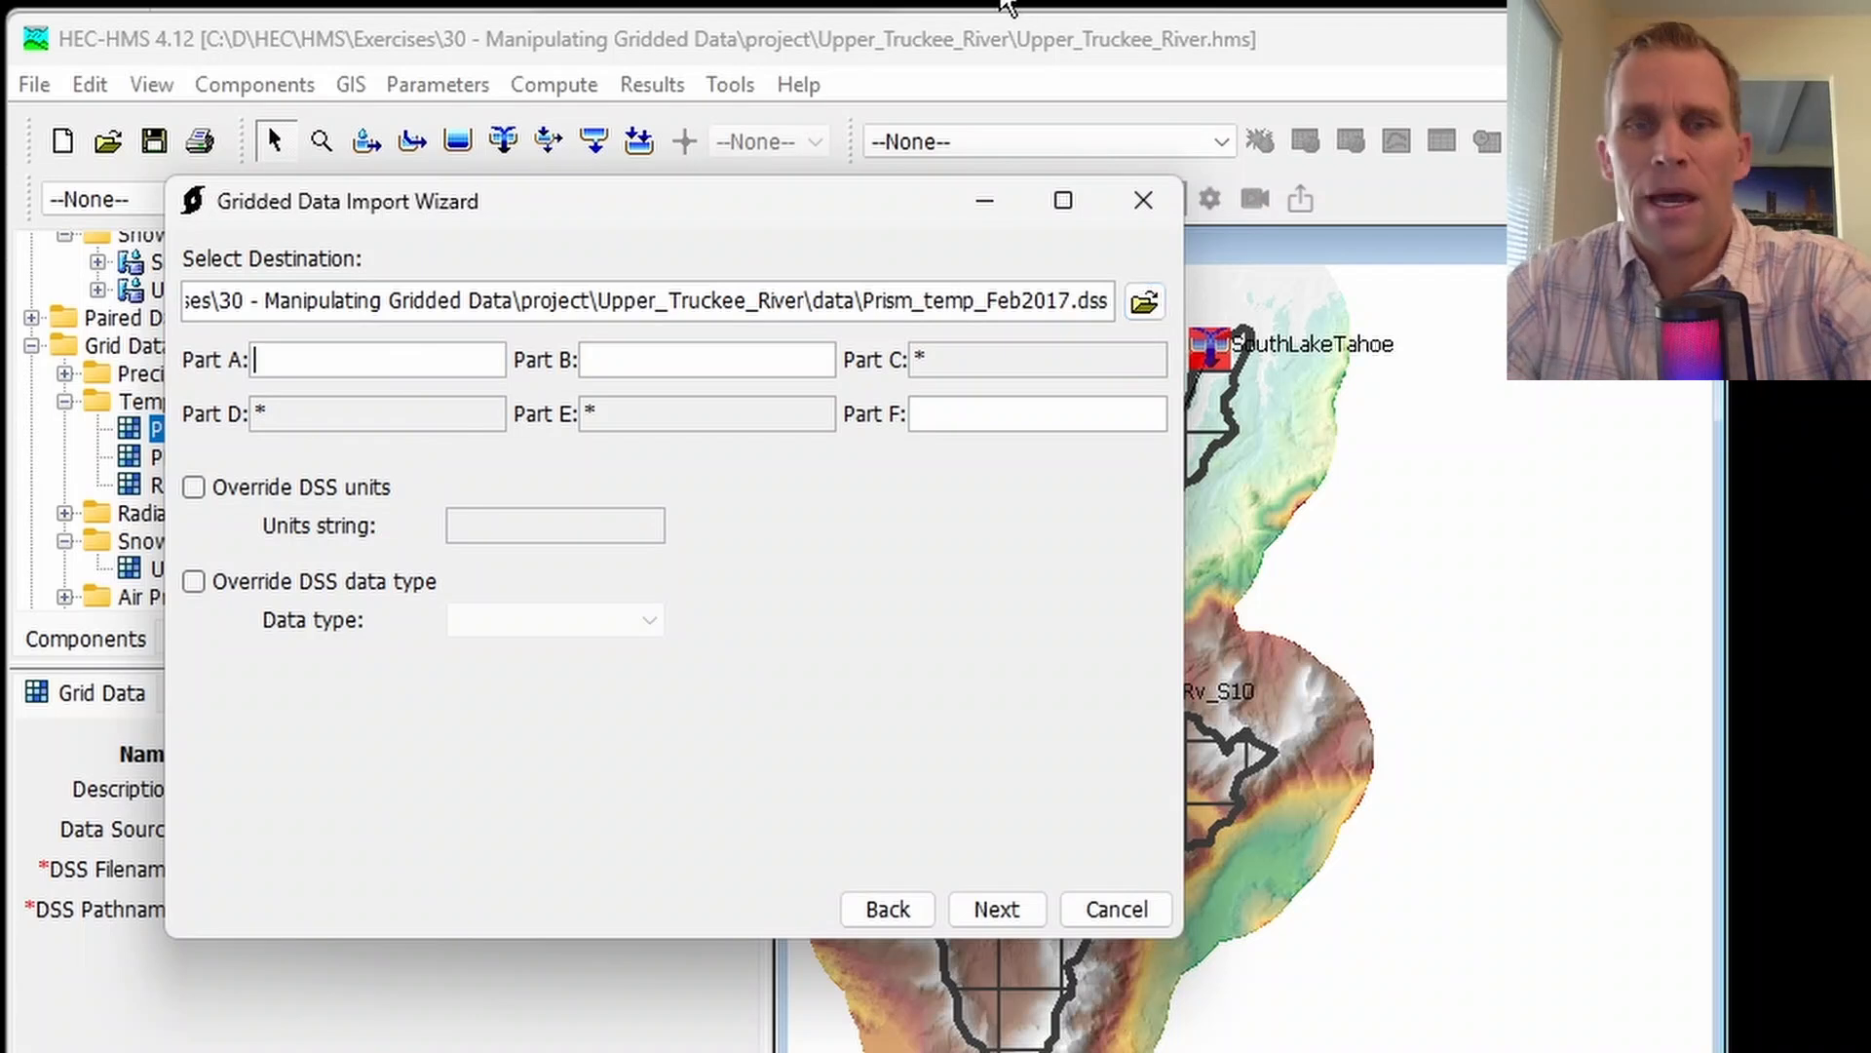
- Enter SHG as Part A, Upper Truckee as Part B and PRISM Temp as Part F, then run the import and close the wizard
{"action": "type", "text": "S"}
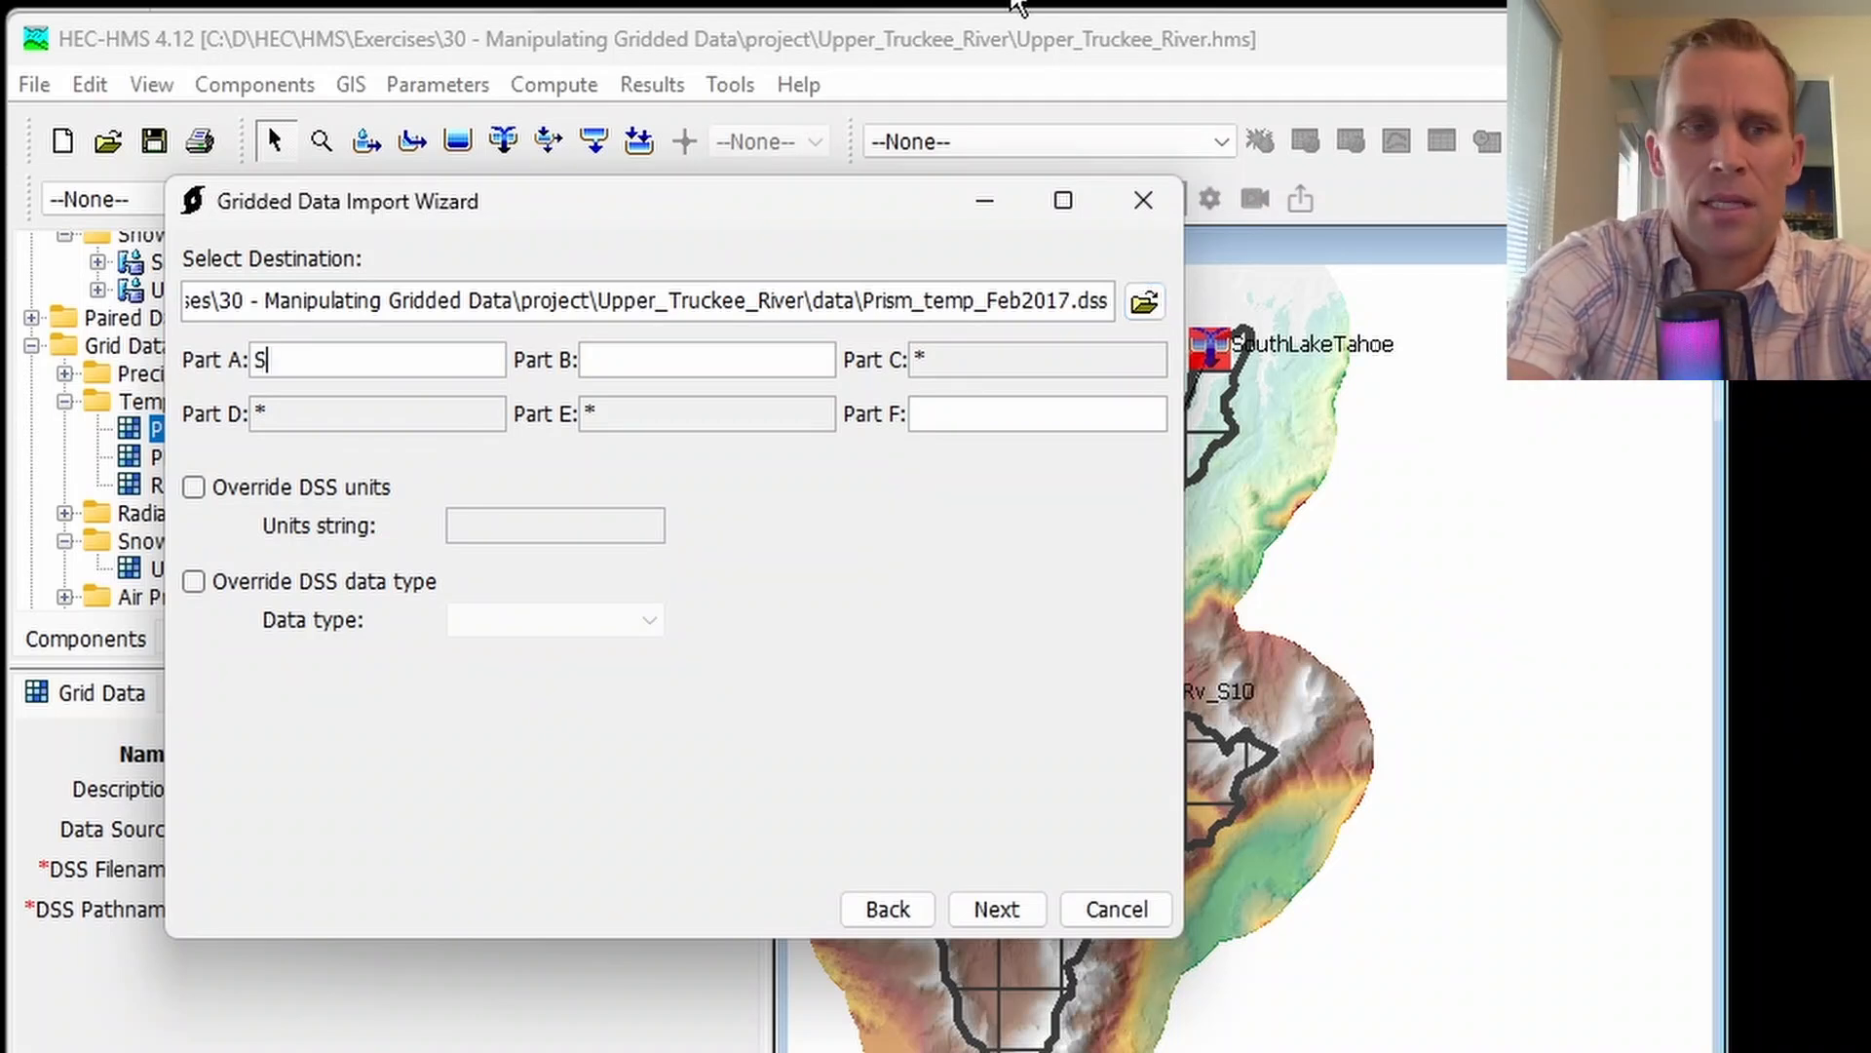
{"action": "type", "text": "HG"}
{"action": "key", "text": "Tab"}
{"action": "type", "text": "Upper Truckee"}
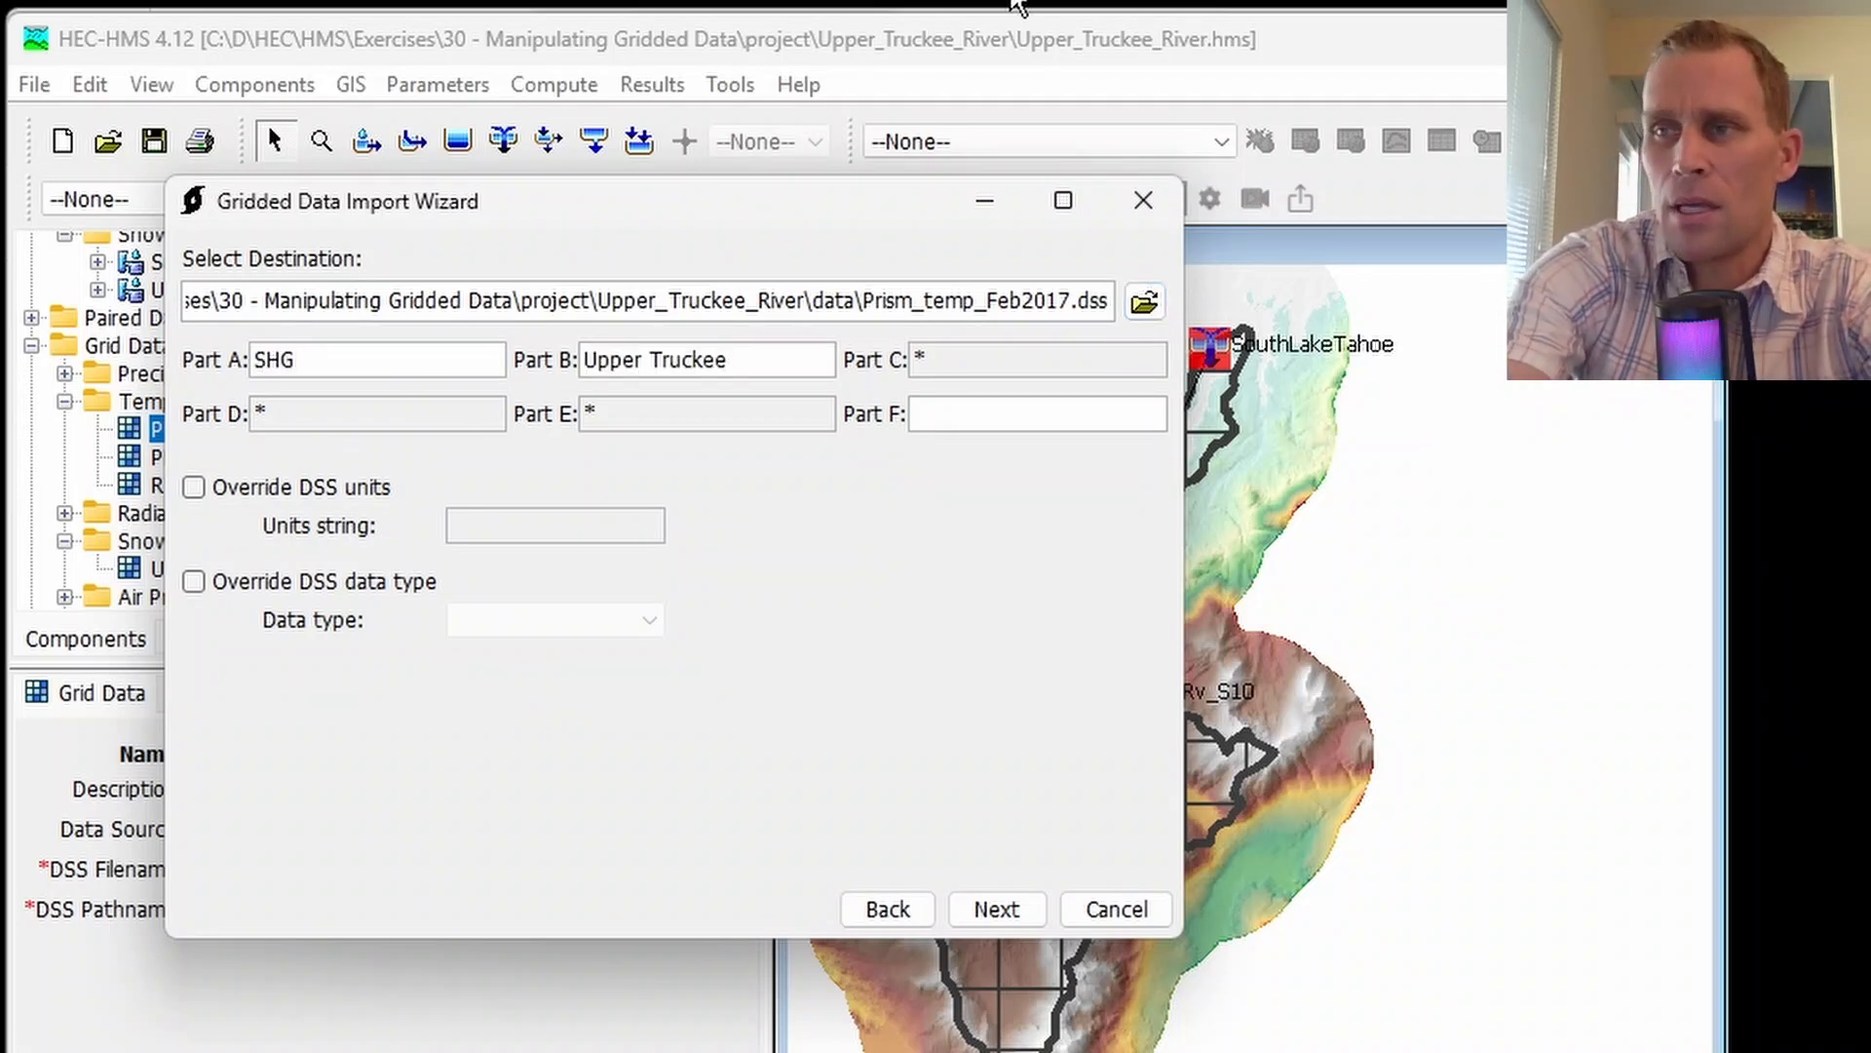
{"action": "type", "text": "P"}
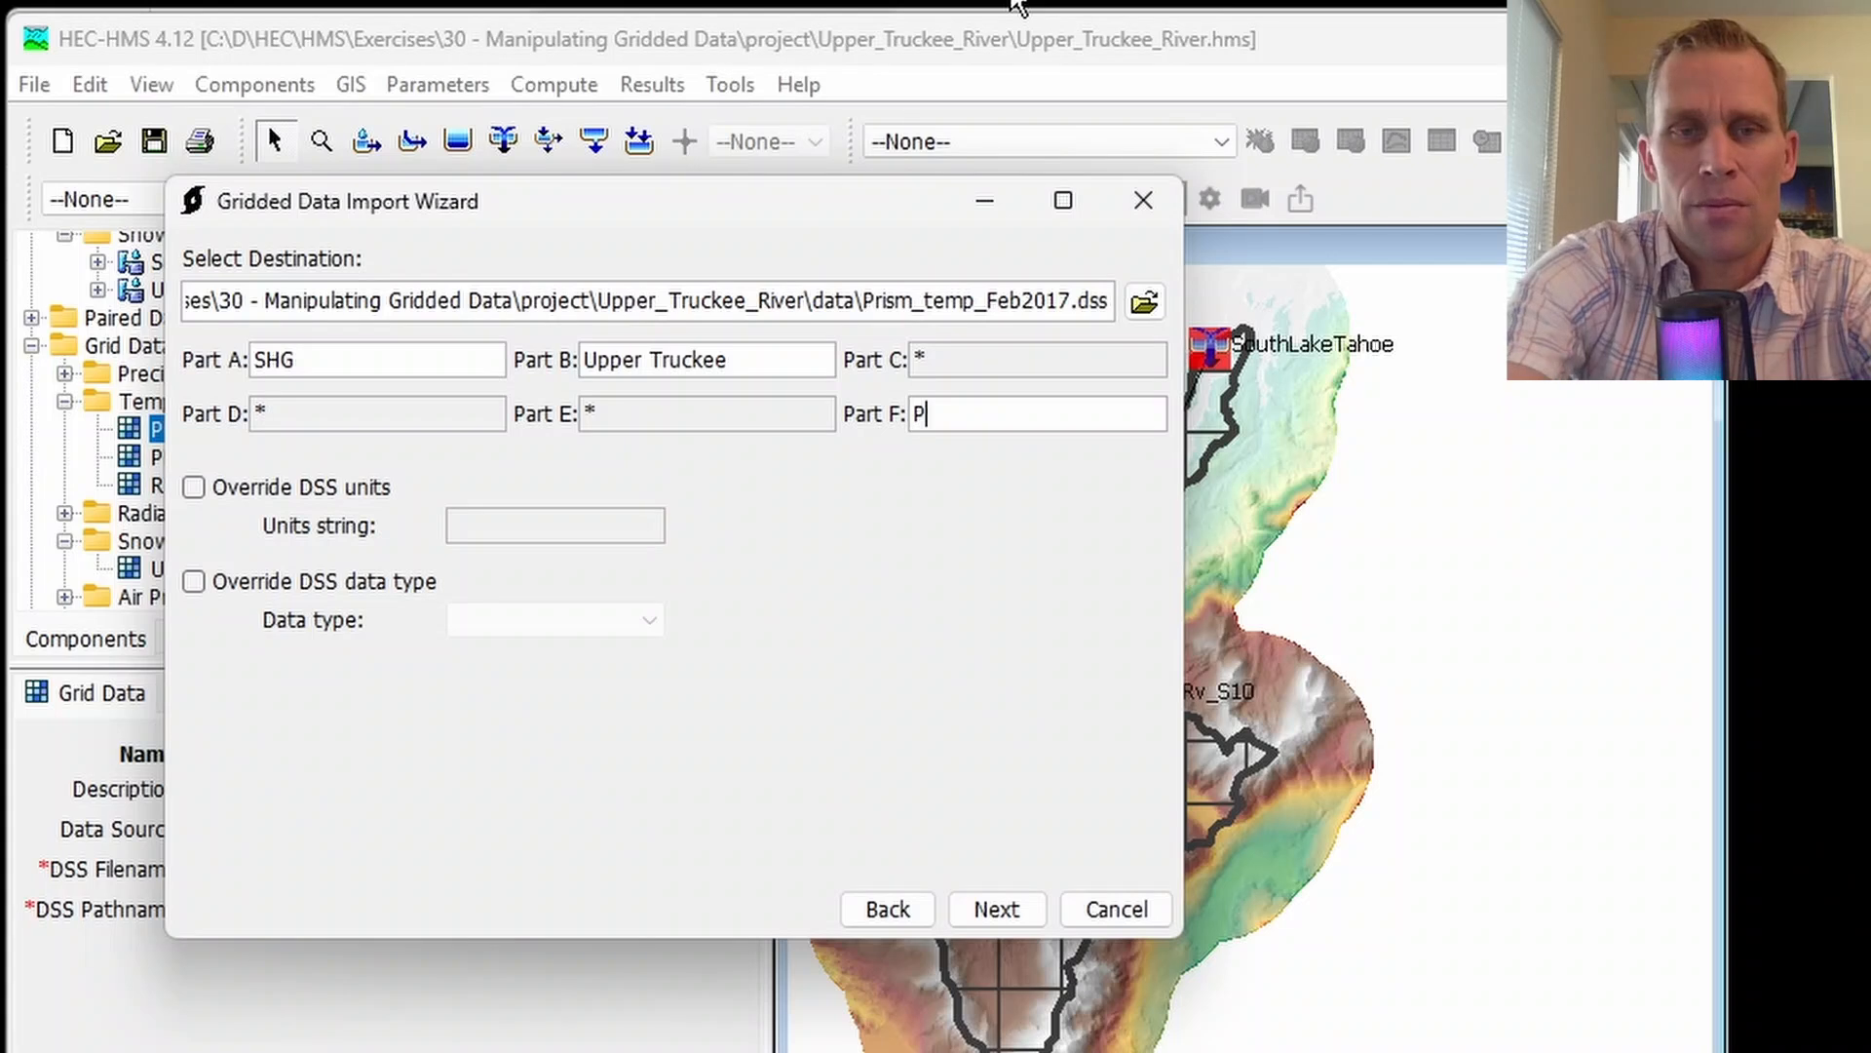
{"action": "type", "text": "RISM Temp"}
{"action": "left_click", "coordinate": [994, 908]}
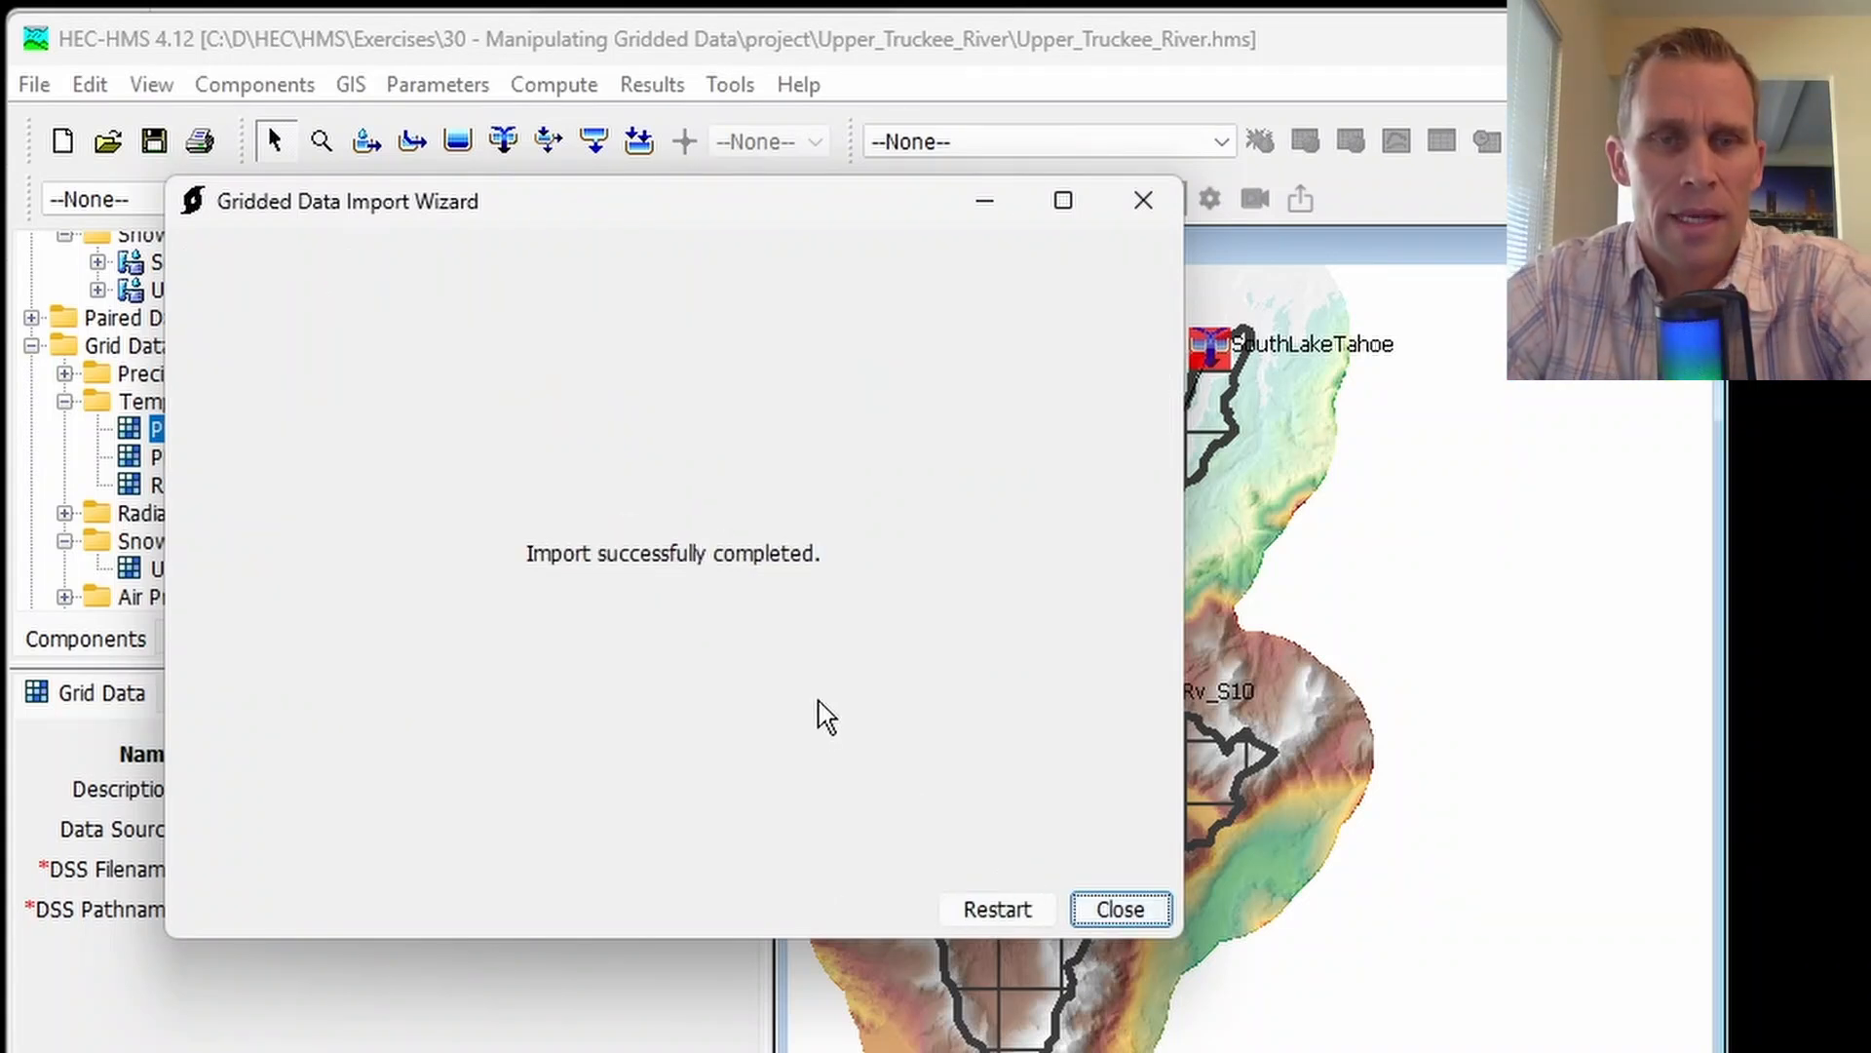
{"action": "left_click", "coordinate": [1114, 908]}
- Set the DSS filename of the PRISM_Feb2017 gridset to Prism_temp_Feb2017.dss from the data folder
{"action": "left_click", "coordinate": [1218, 831]}
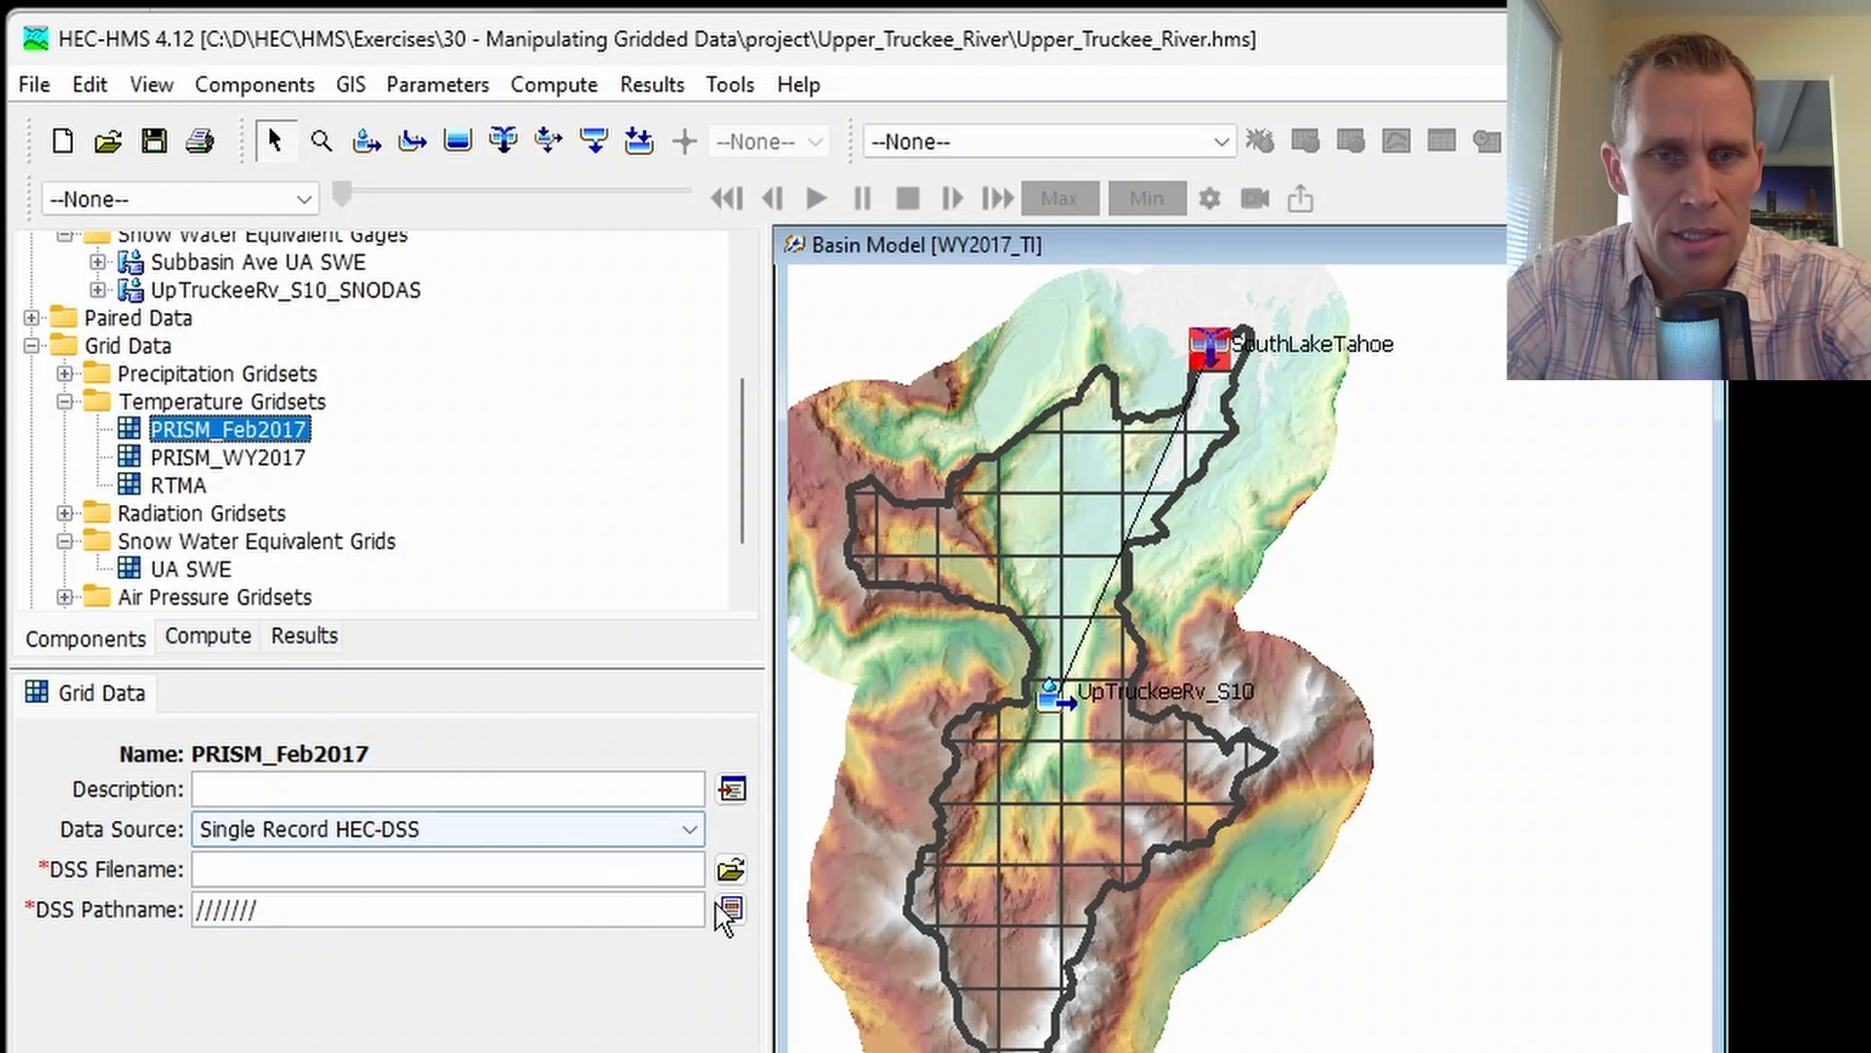
{"action": "left_click", "coordinate": [731, 869]}
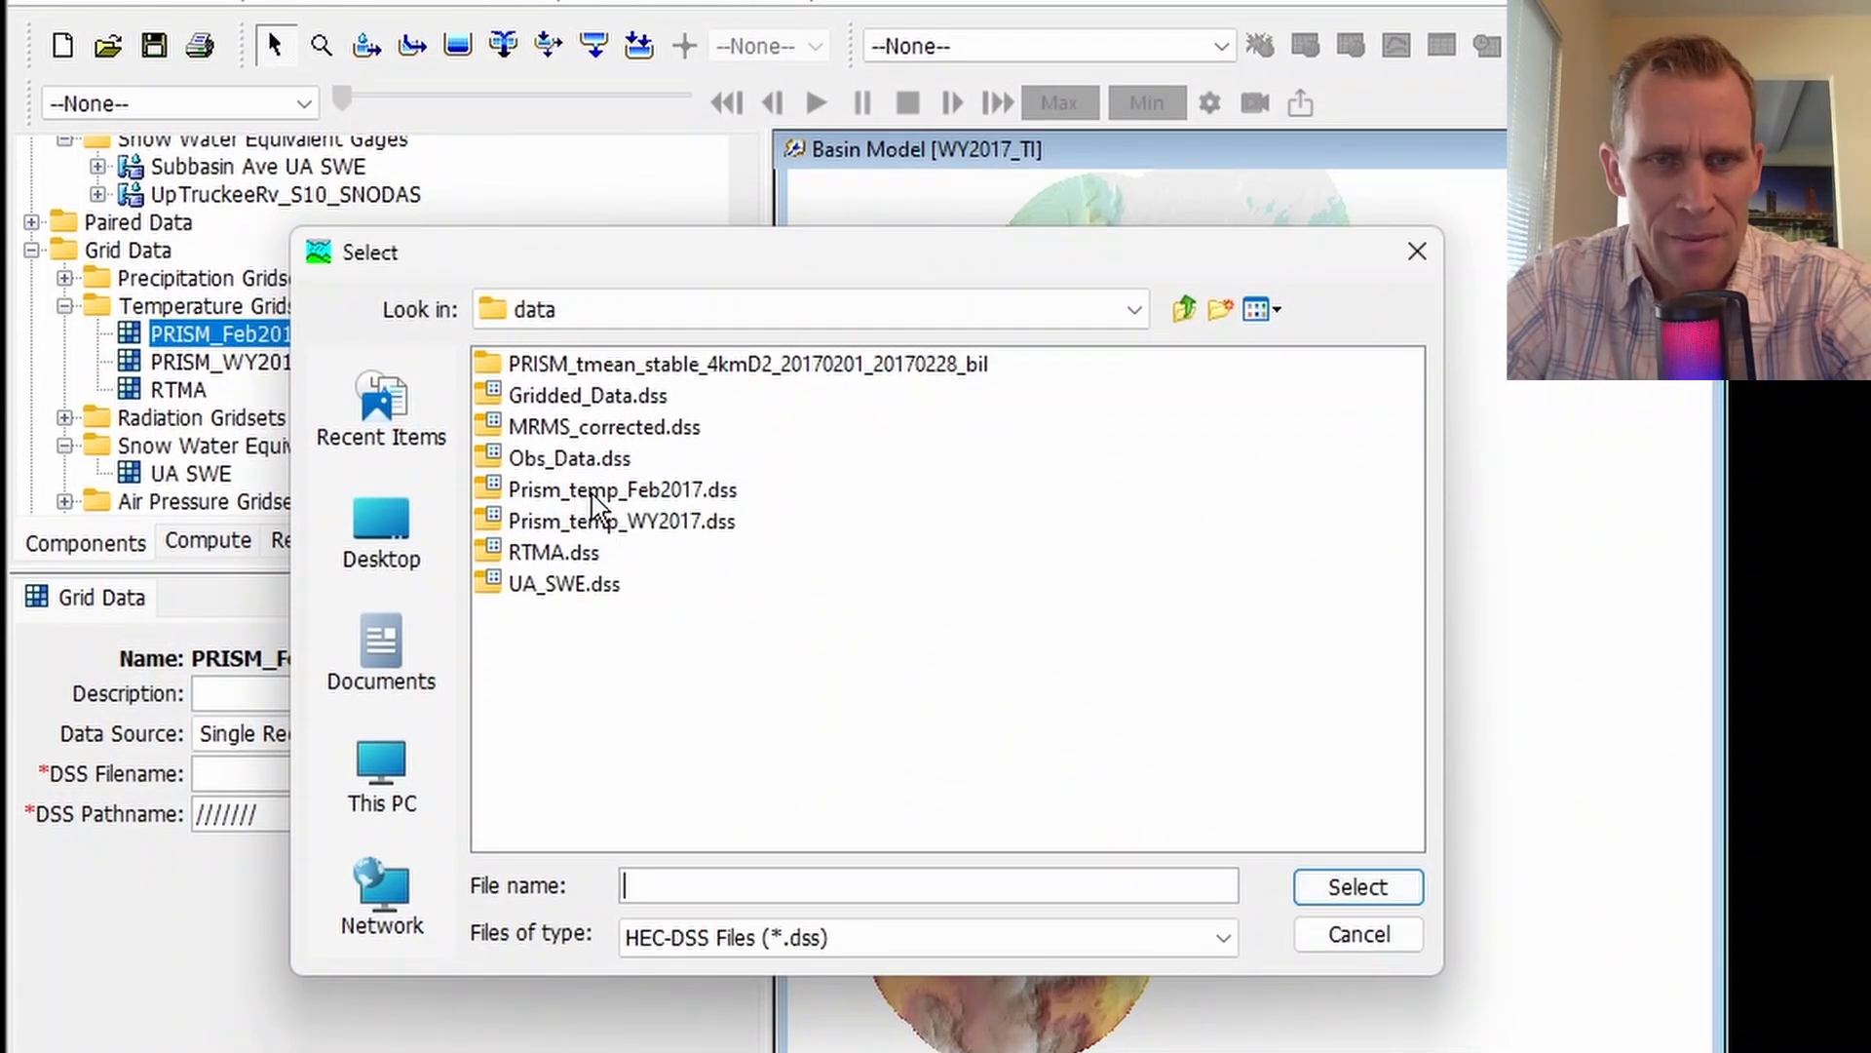
{"action": "left_click", "coordinate": [599, 492]}
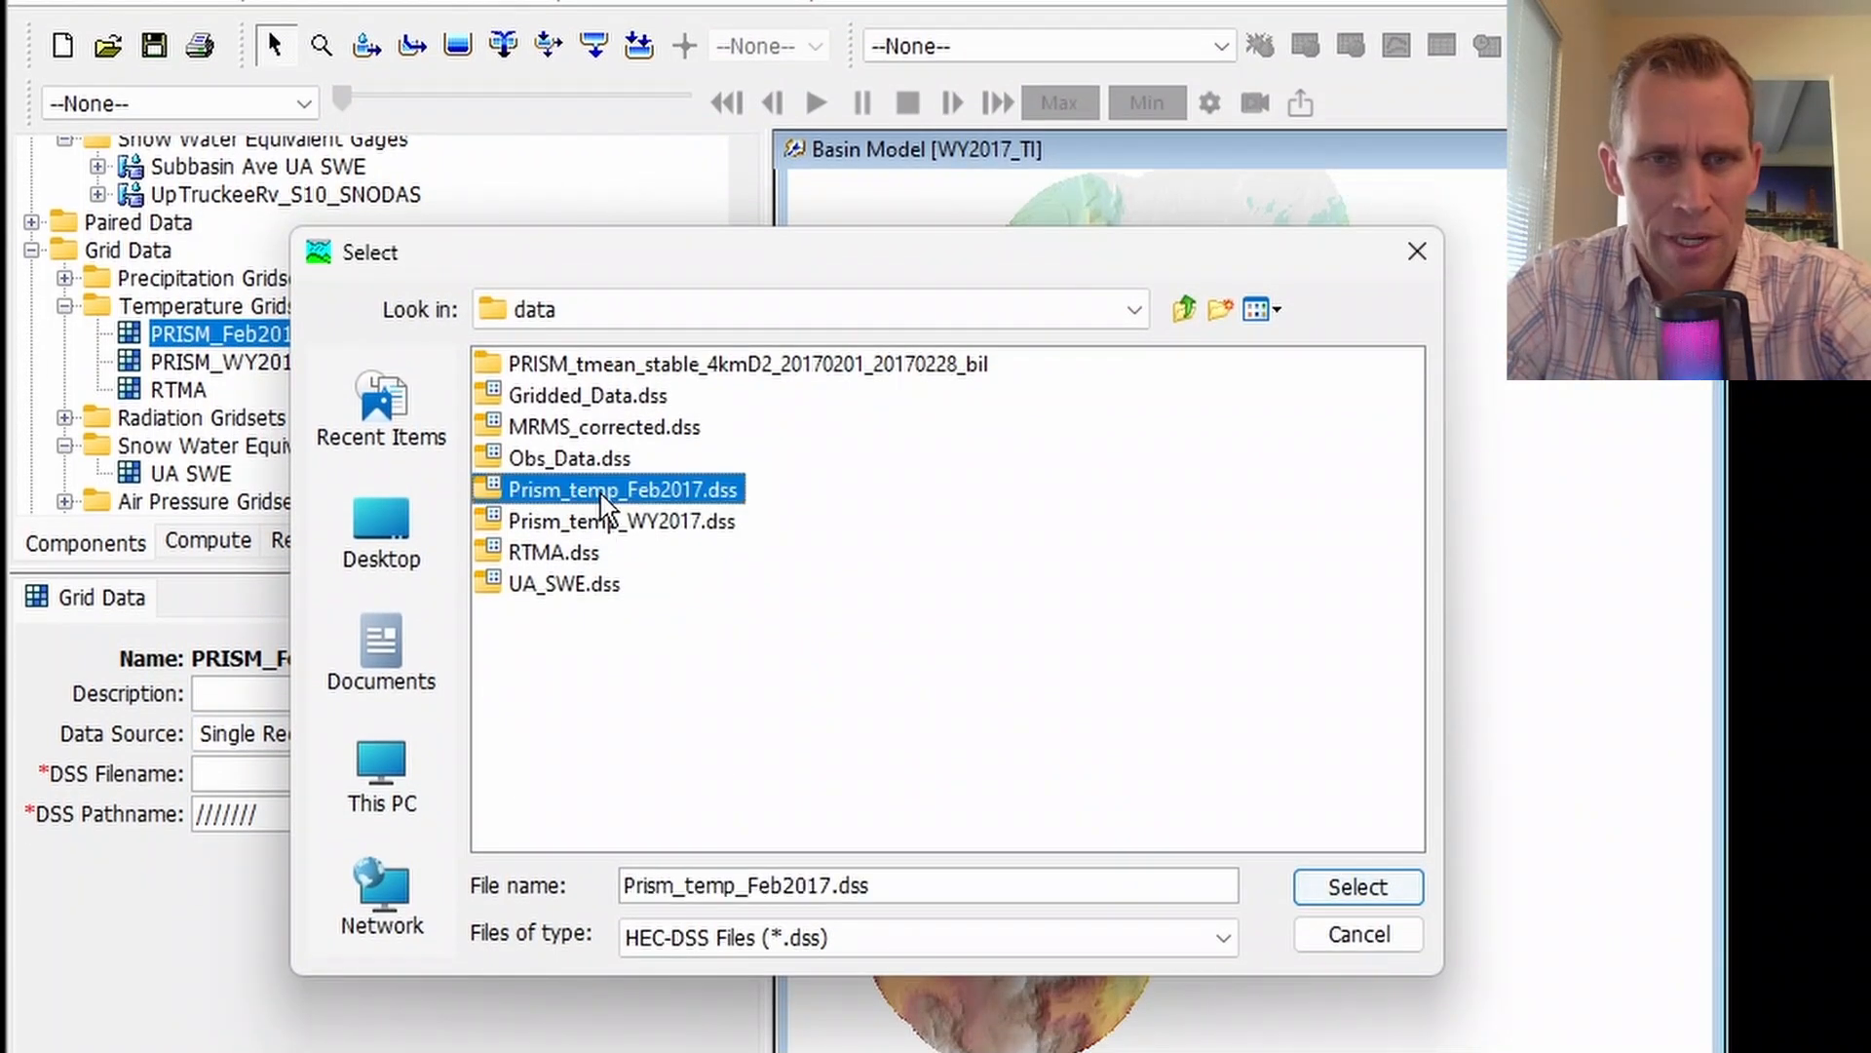
{"action": "left_click", "coordinate": [1347, 888]}
- Set the gridset's DSS pathname to the first SHG Upper Truckee TEMPERATURE record, starting 31JAN2017:1200
{"action": "left_click", "coordinate": [738, 819]}
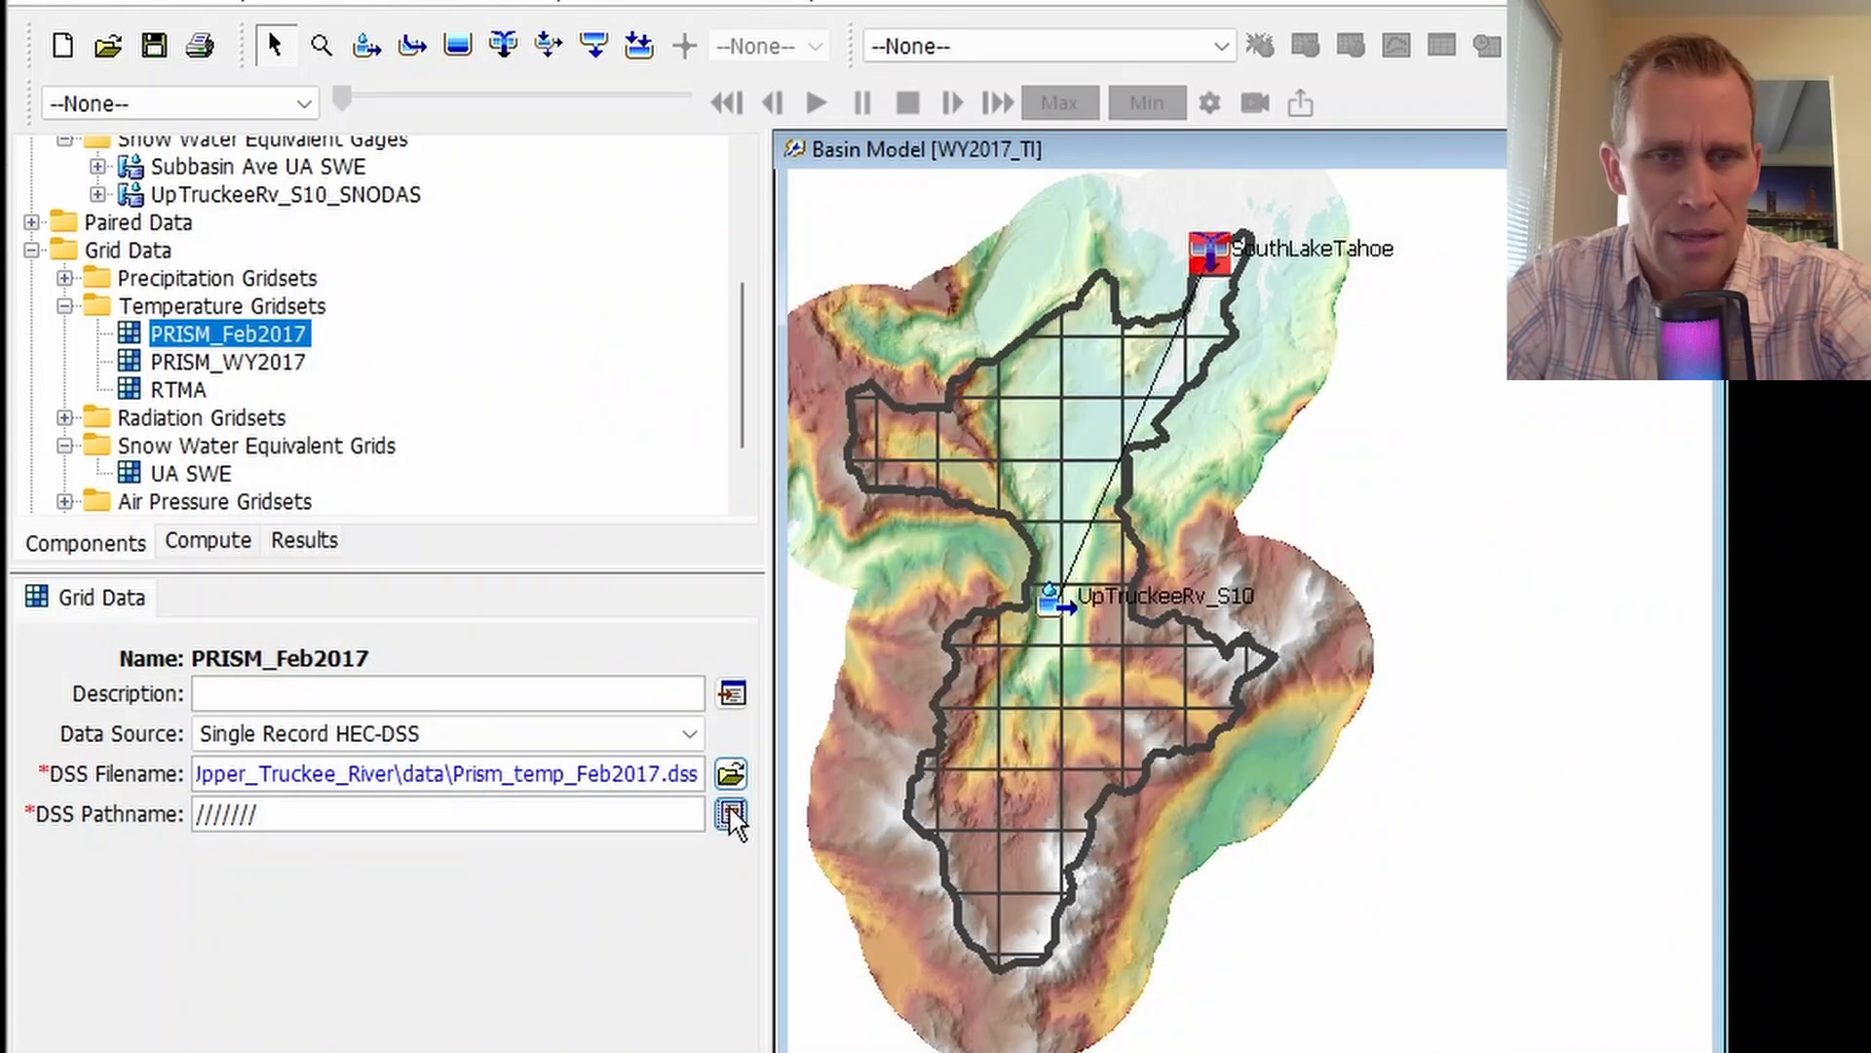
{"action": "left_click_drag", "start_coordinate": [955, 223], "coordinate": [594, 60]}
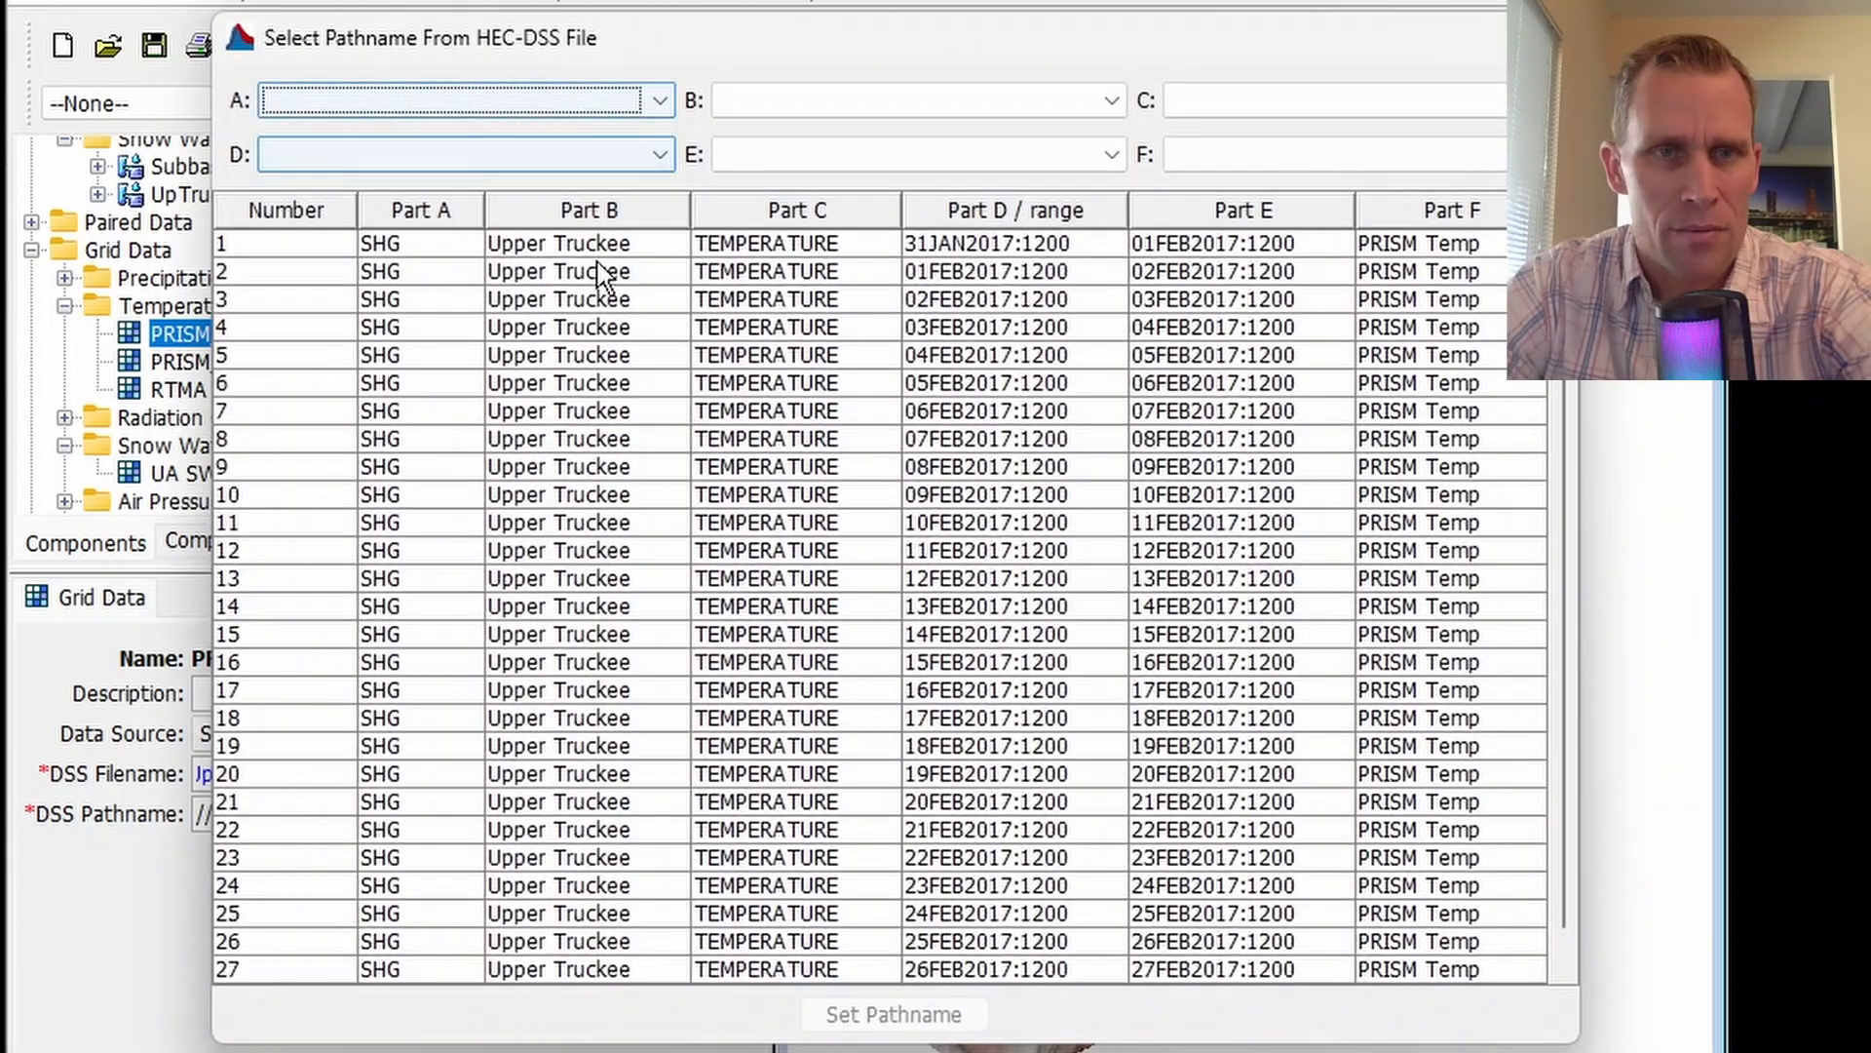
{"action": "left_click", "coordinate": [558, 244]}
{"action": "left_click", "coordinate": [882, 1015]}
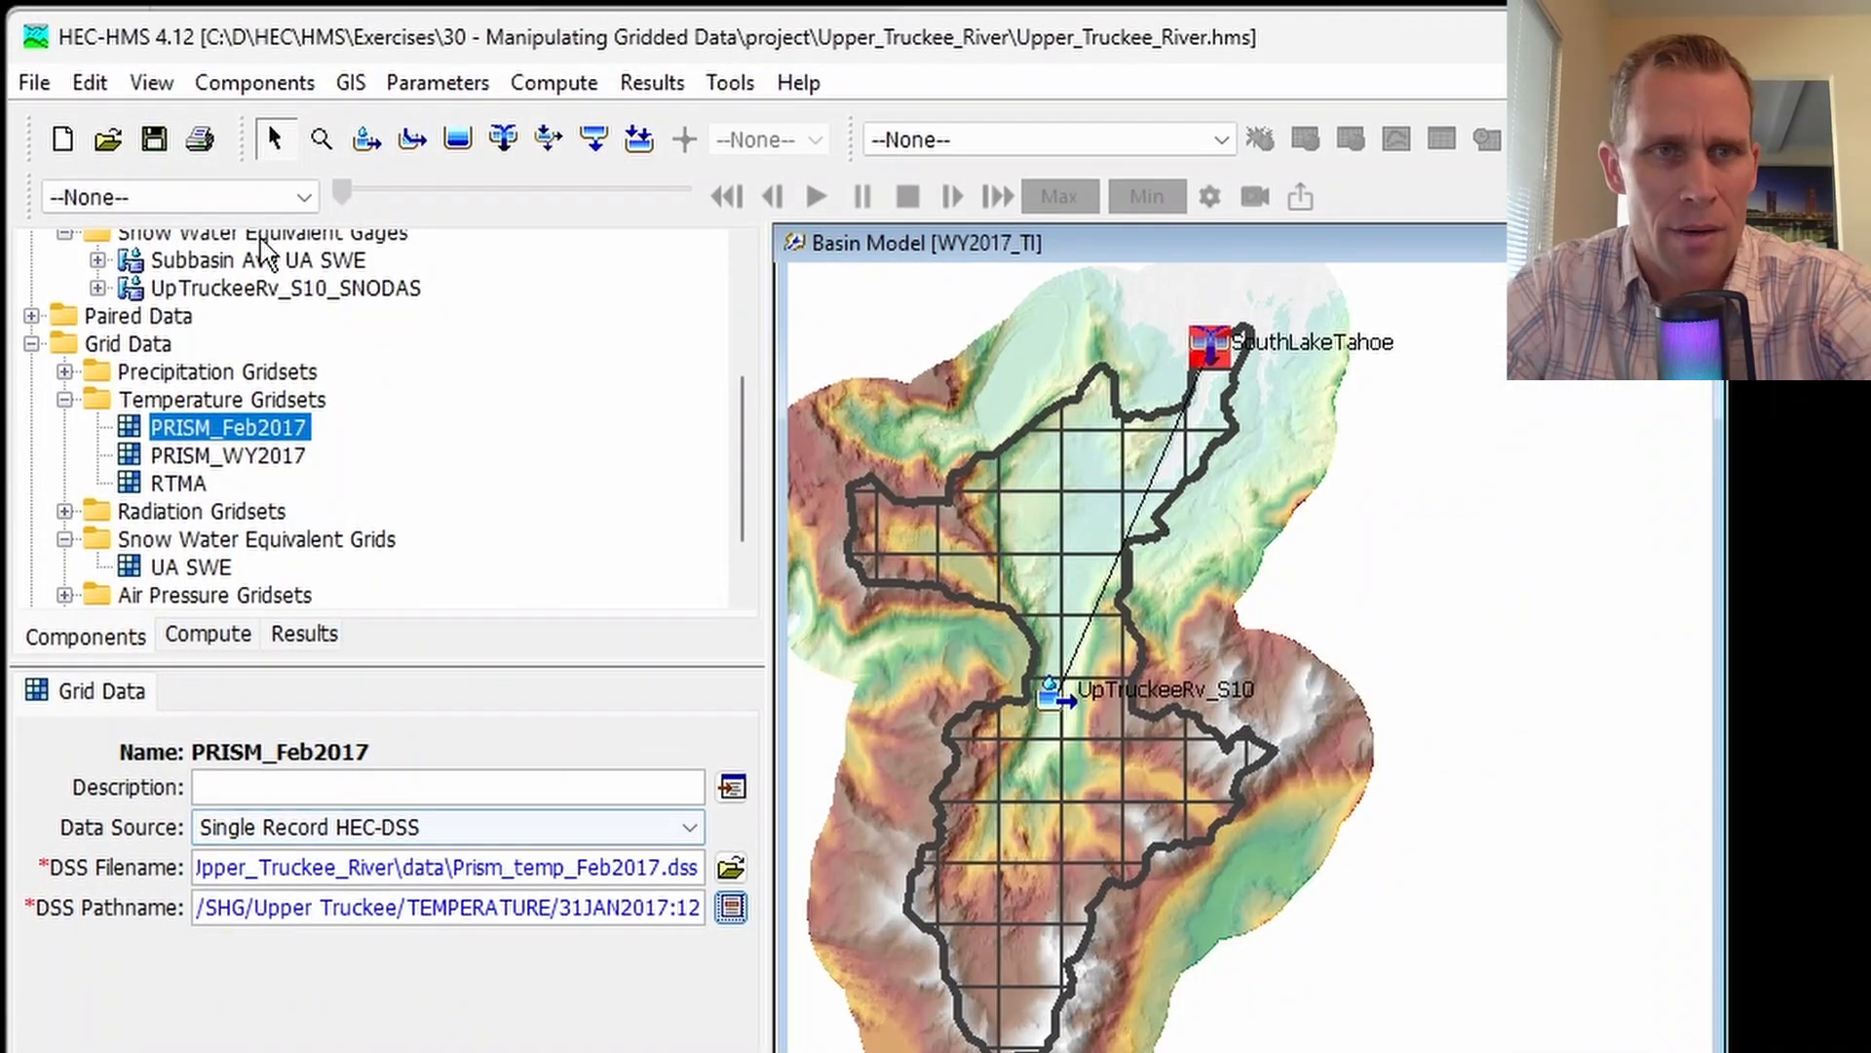
- Save the project, then switch to HEC-DSSVue and open Prism_temp_Feb2017.dss from the data folder
{"action": "left_click", "coordinate": [156, 140]}
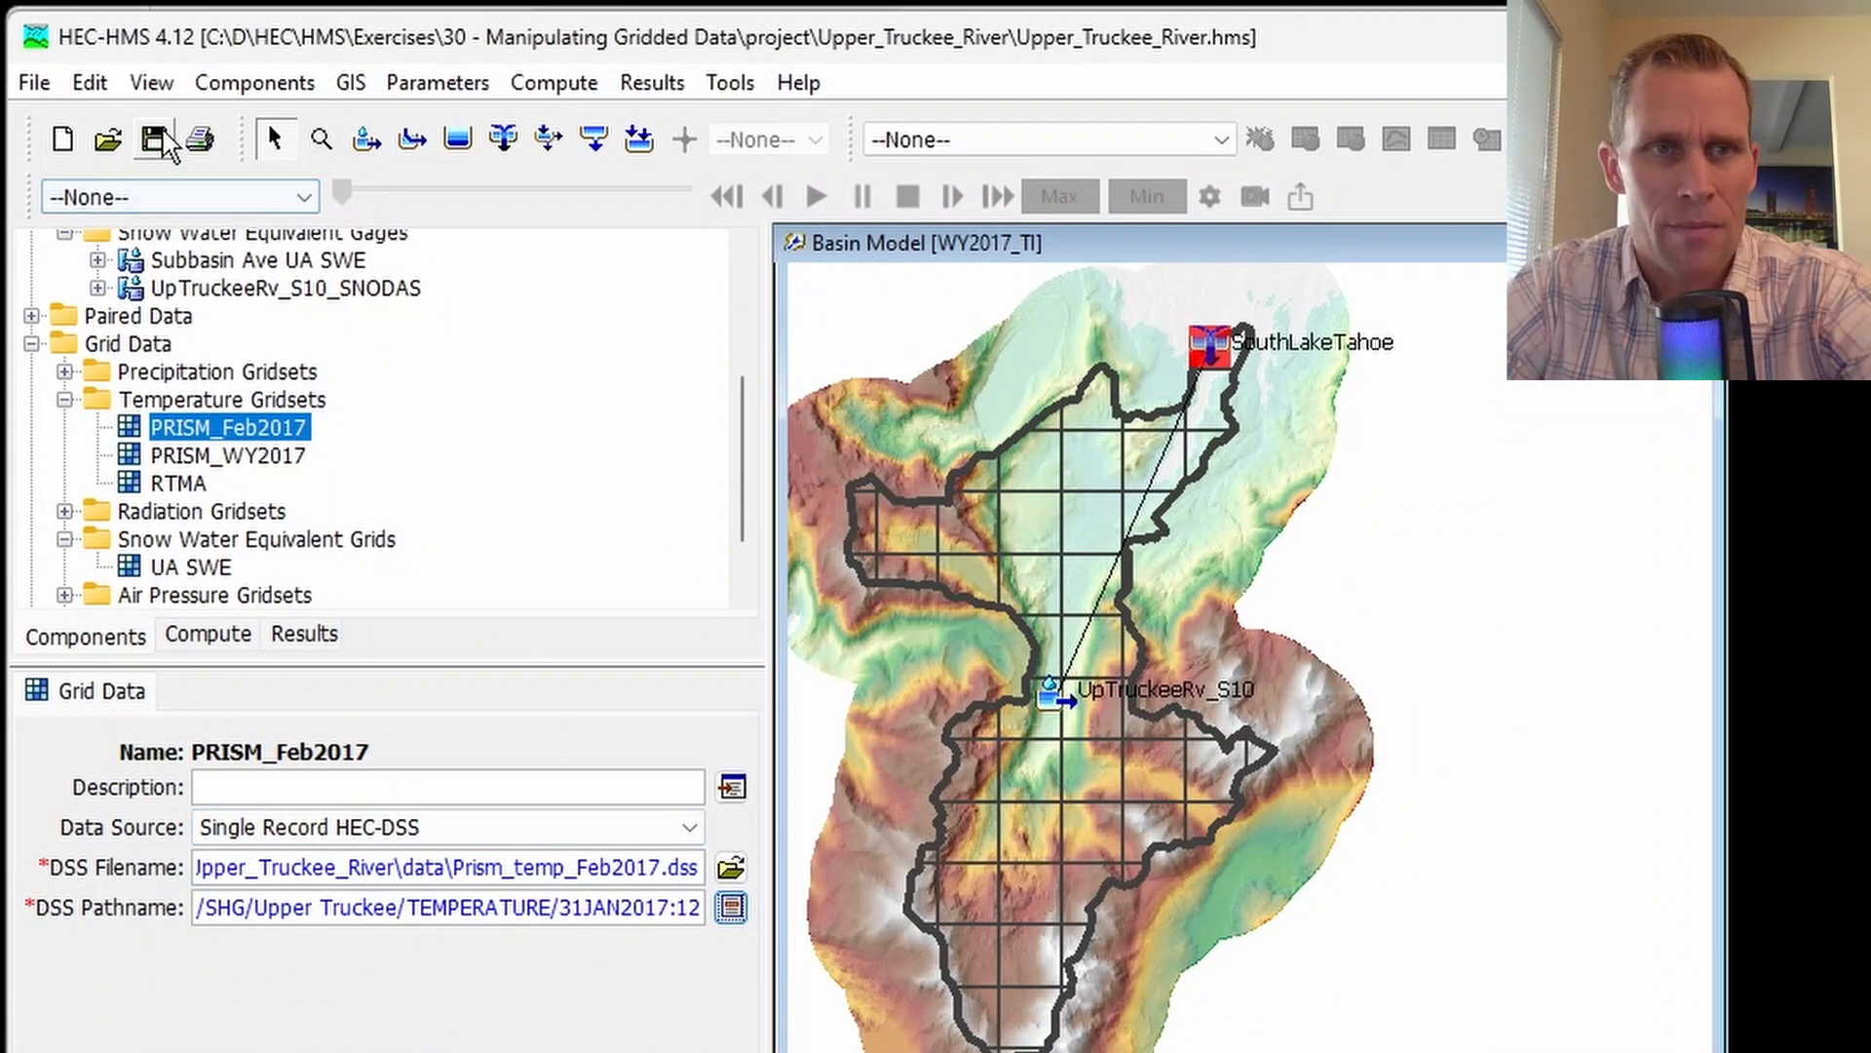
{"action": "key", "text": "alt+Tab"}
{"action": "left_click", "coordinate": [59, 134]}
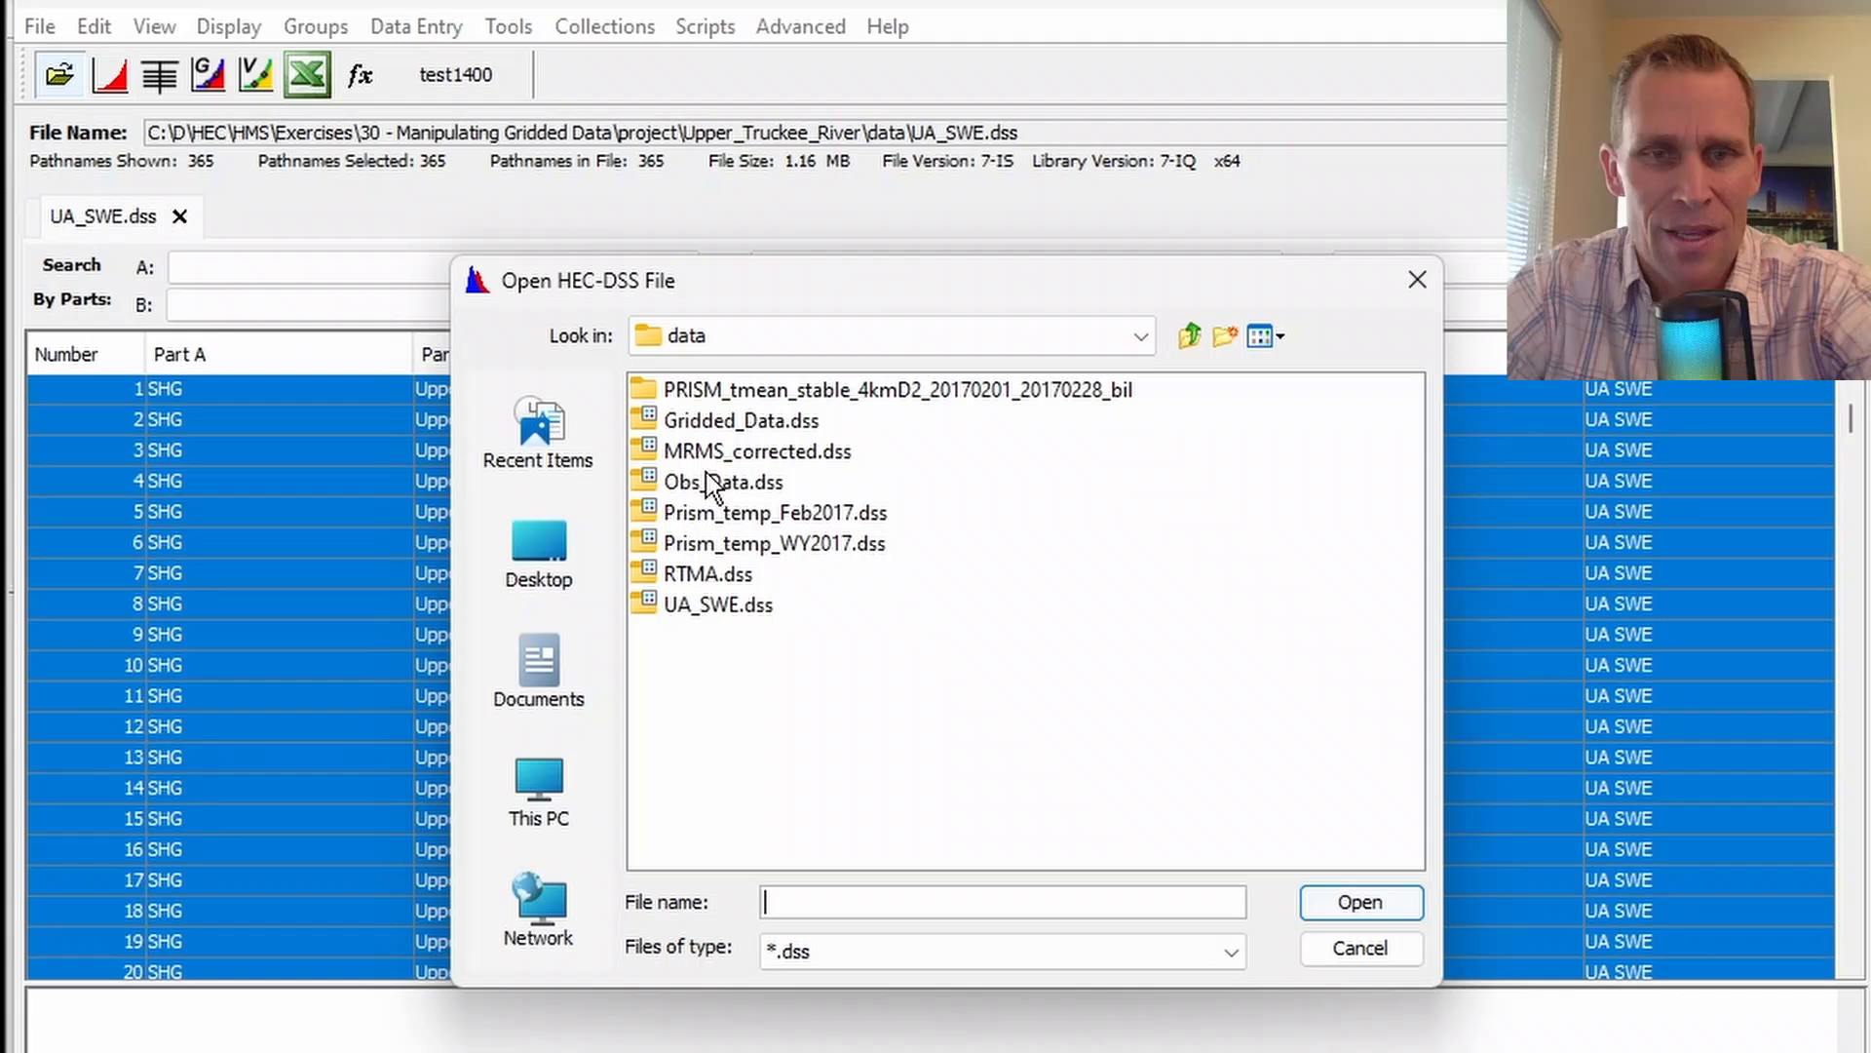
{"action": "left_click", "coordinate": [775, 512]}
{"action": "left_click", "coordinate": [1337, 907]}
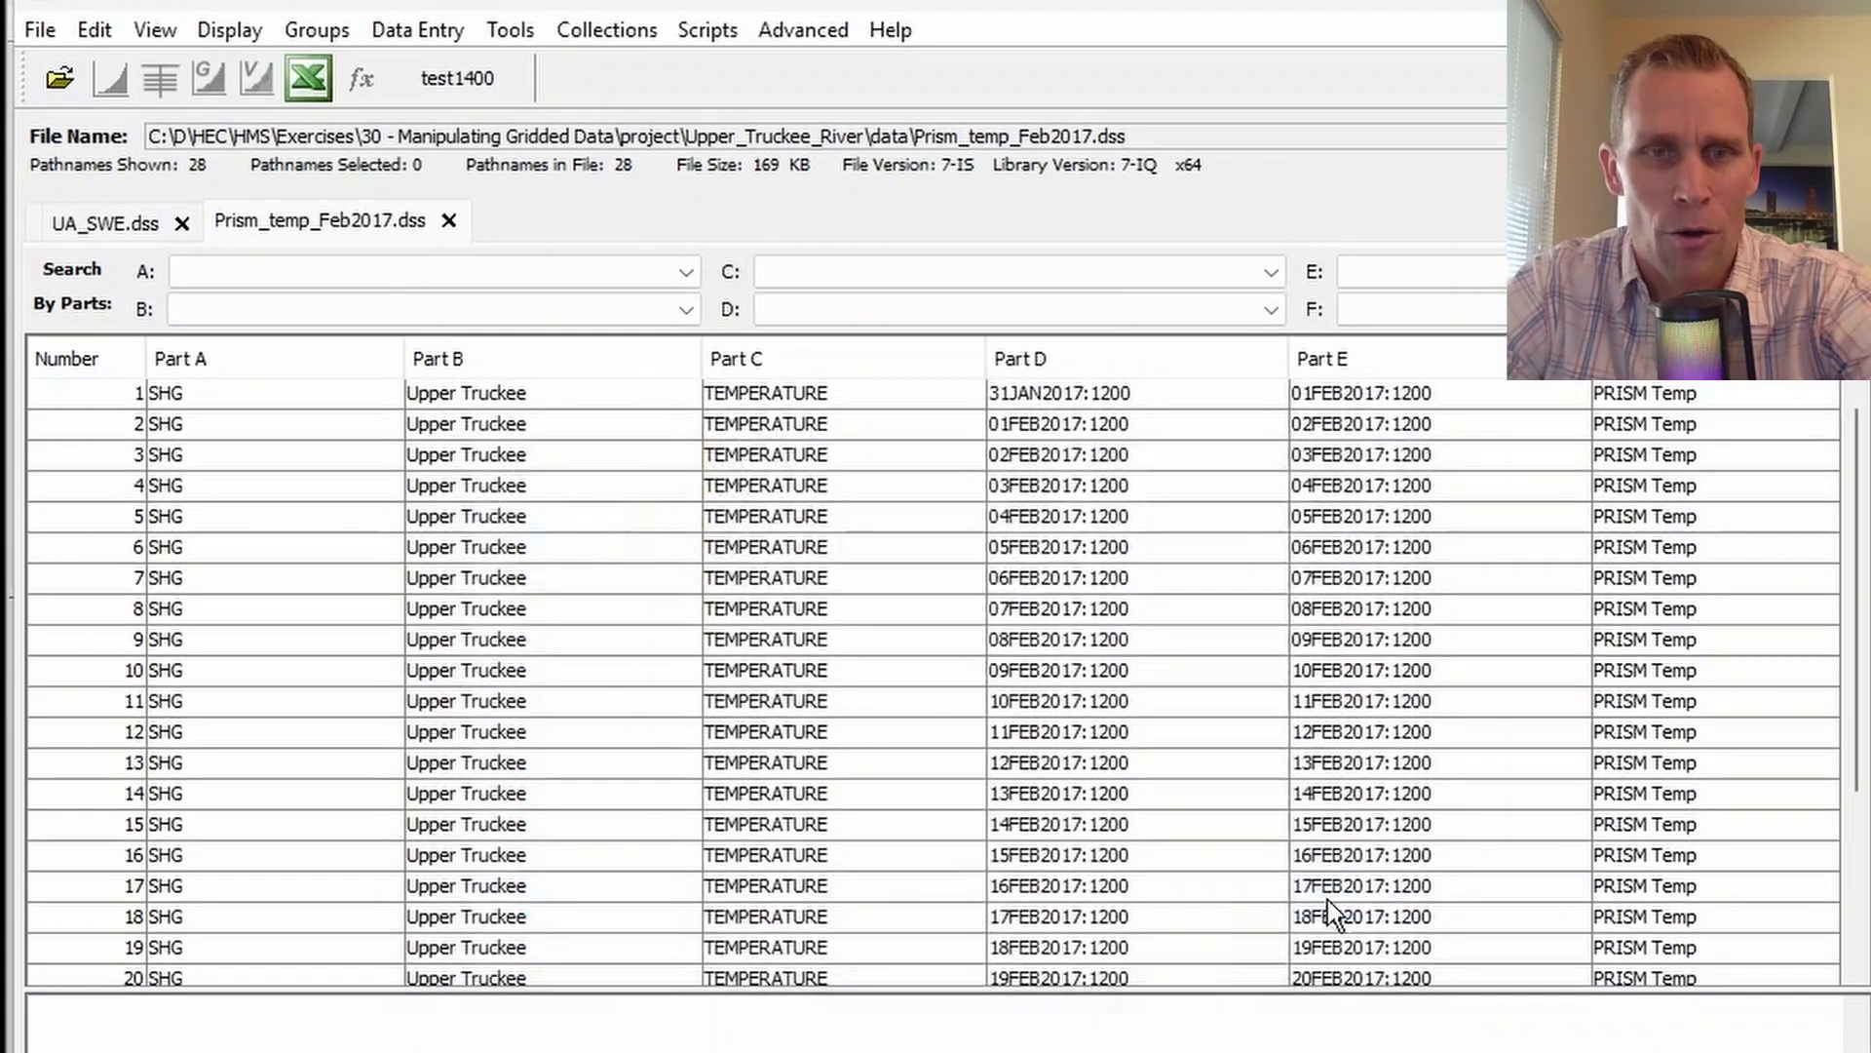
{"action": "scroll", "coordinate": [681, 517], "scroll_direction": "down", "scroll_amount": 3}
{"action": "scroll", "coordinate": [722, 616], "scroll_direction": "up", "scroll_amount": 3}
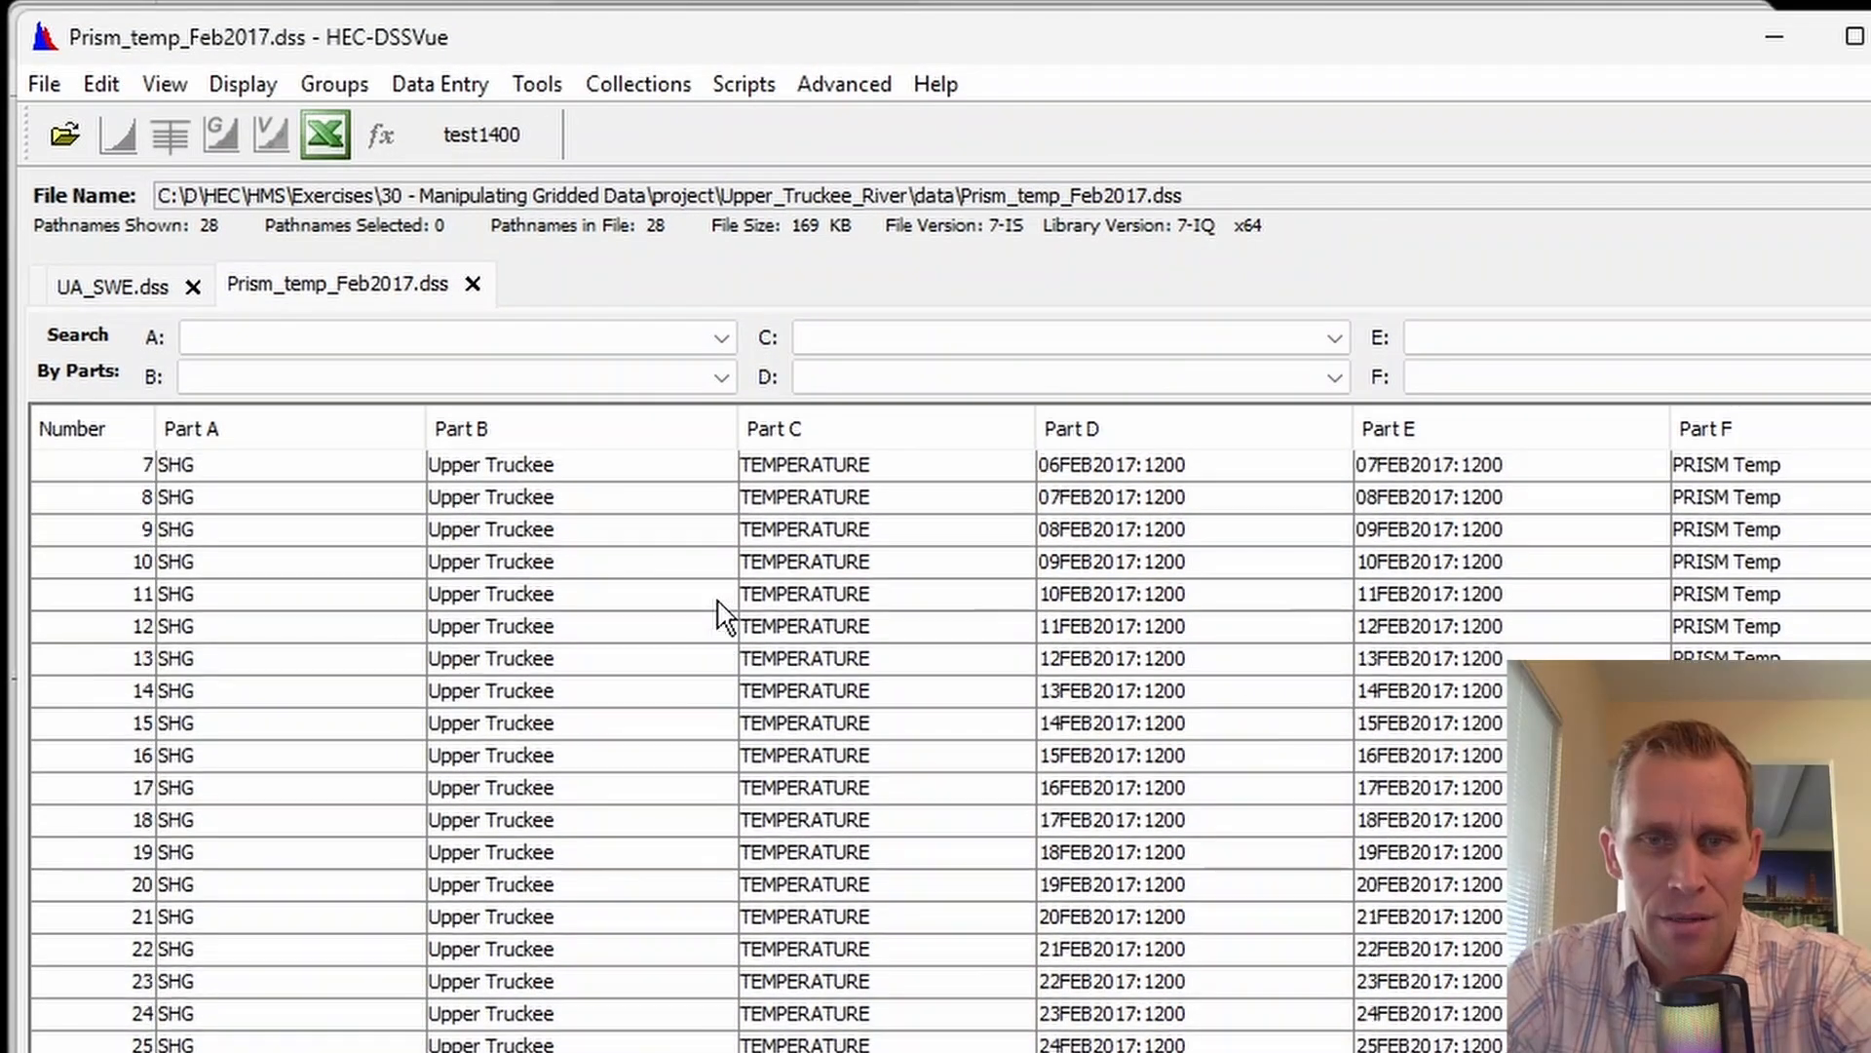
- Plot all temperature records in Prism_temp_Feb2017.dss, enlarge the plot window and examine the grid information of the first record
{"action": "left_click", "coordinate": [721, 485]}
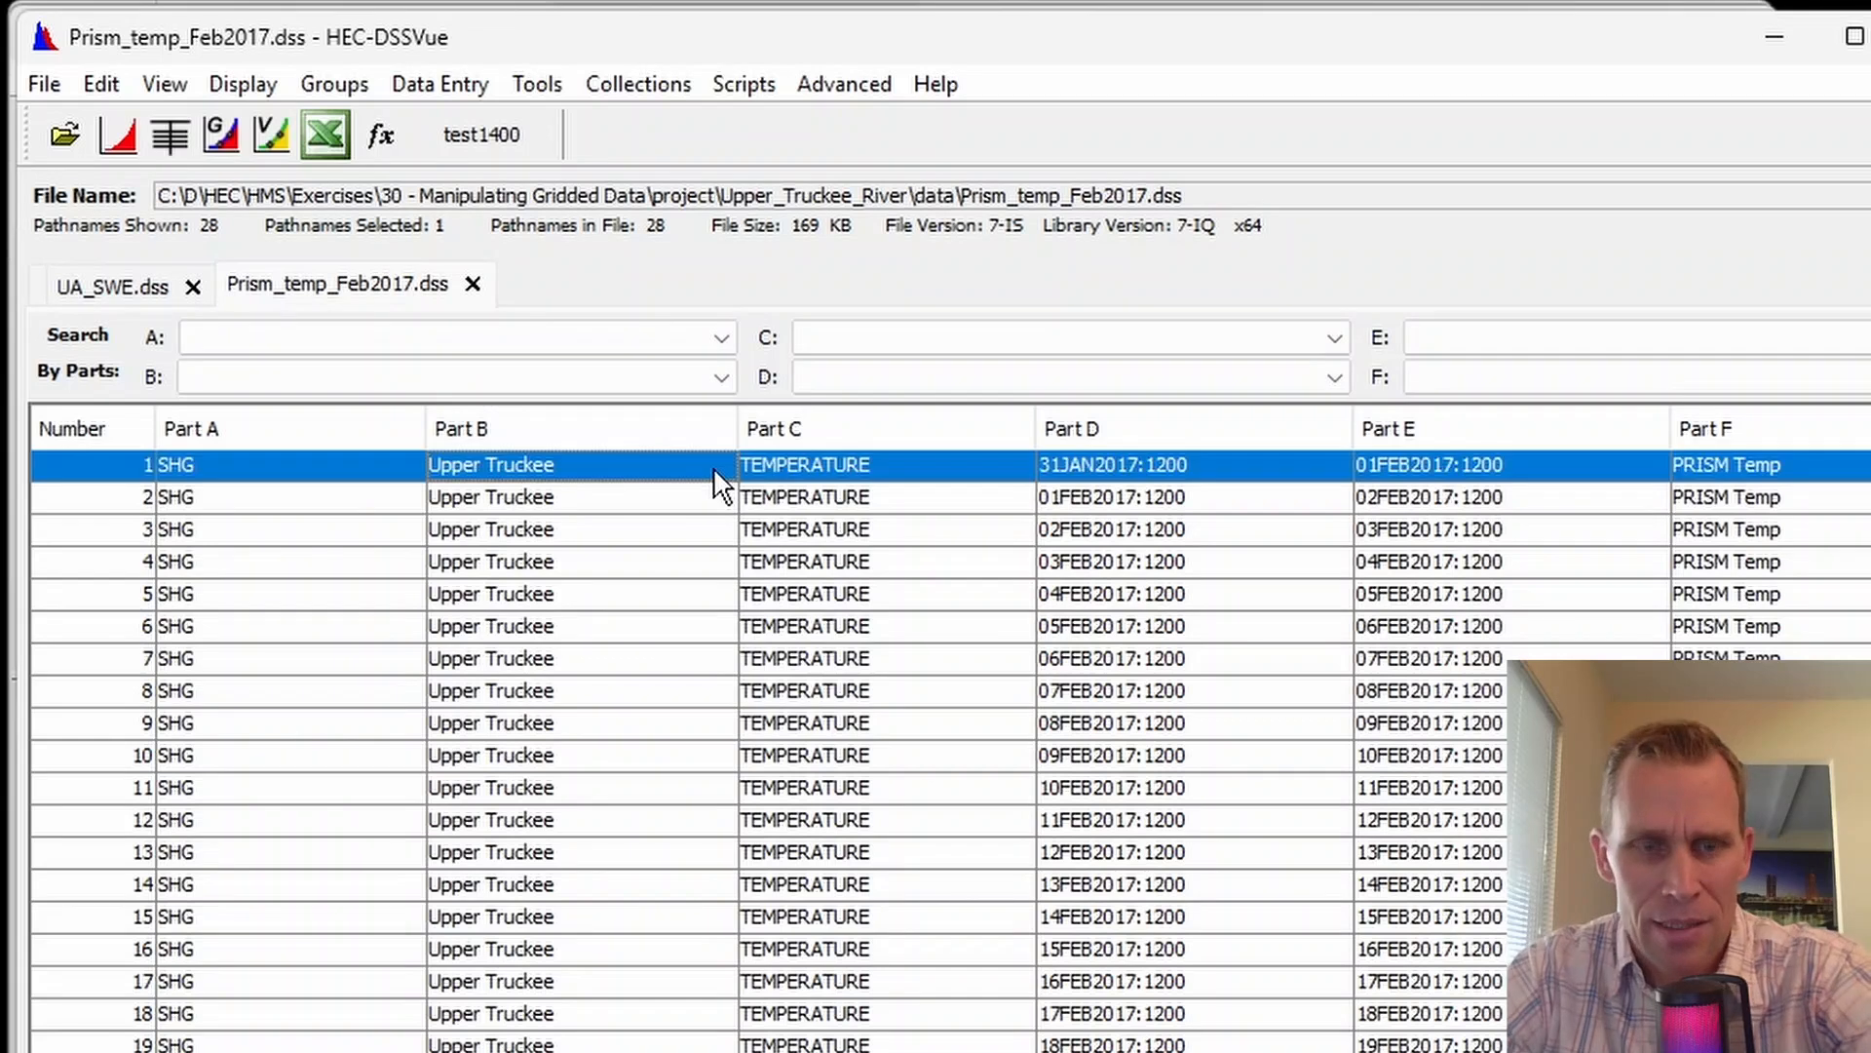
{"action": "key", "text": "ctrl+a"}
{"action": "left_click", "coordinate": [137, 142]}
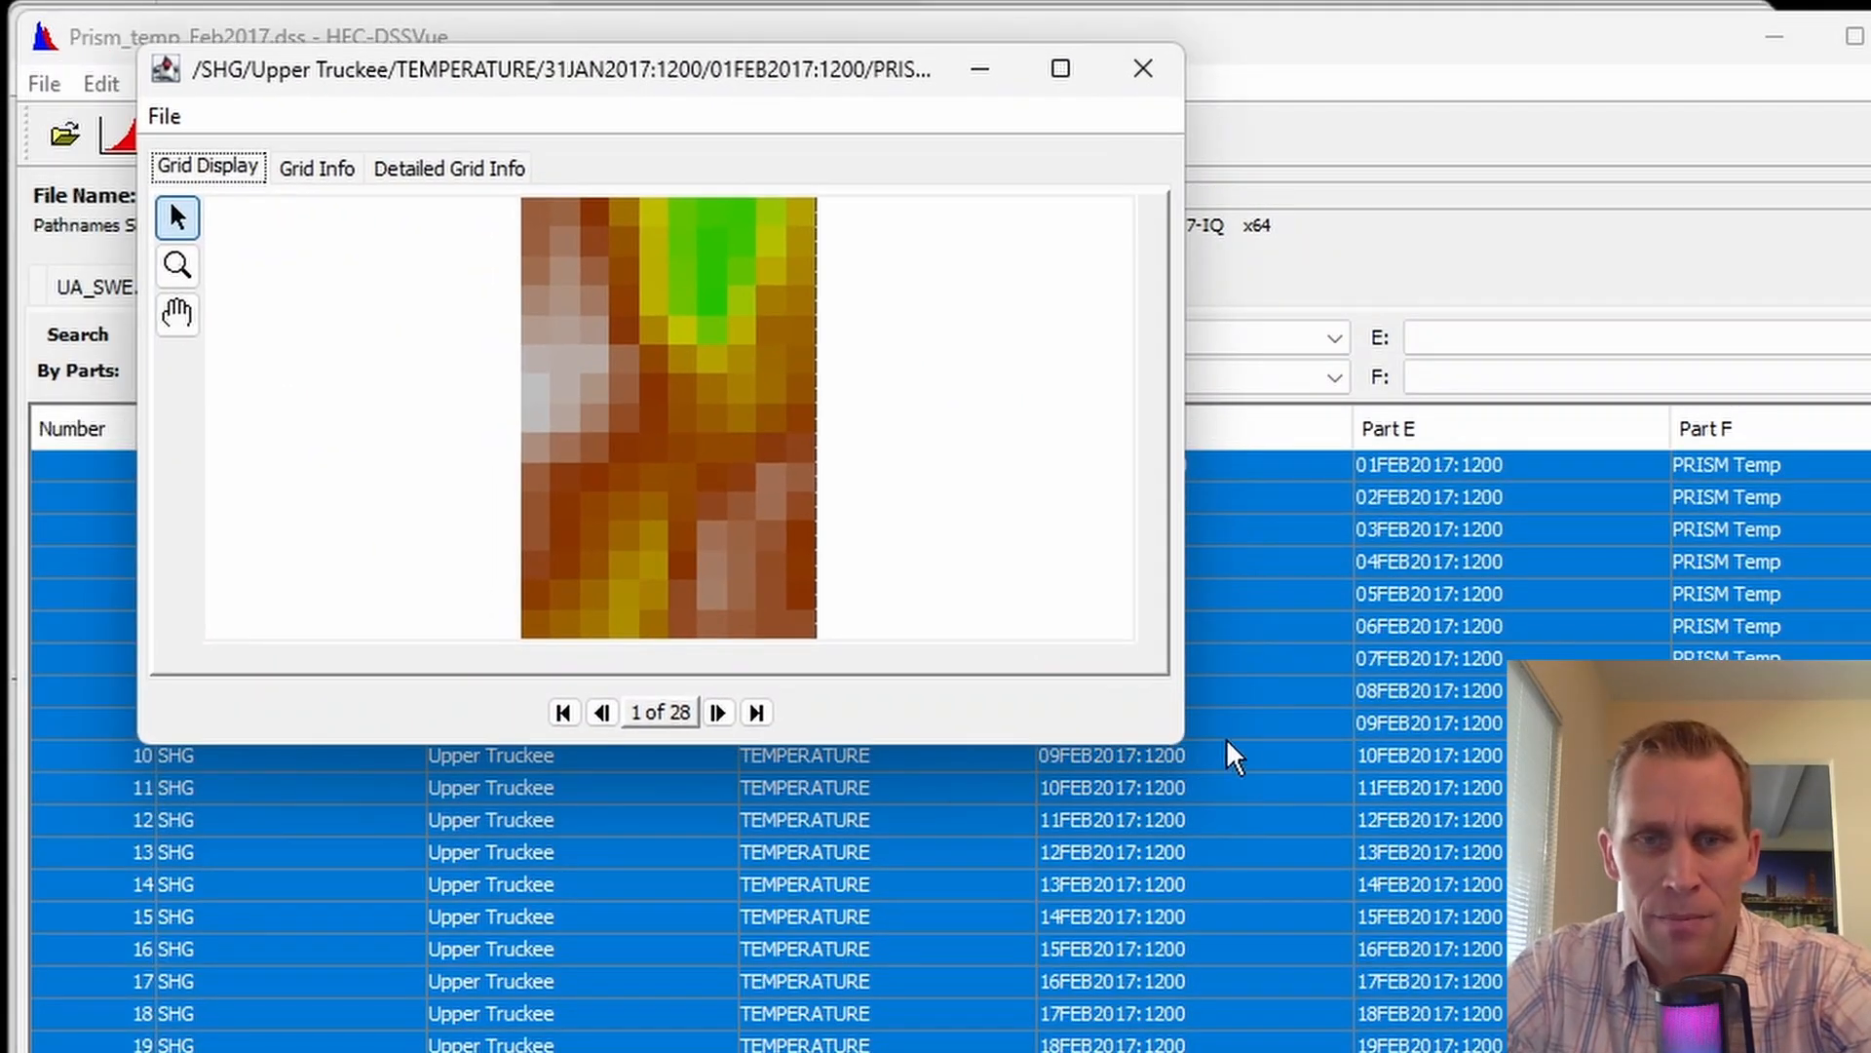
{"action": "left_click_drag", "start_coordinate": [1186, 744], "coordinate": [1397, 1052]}
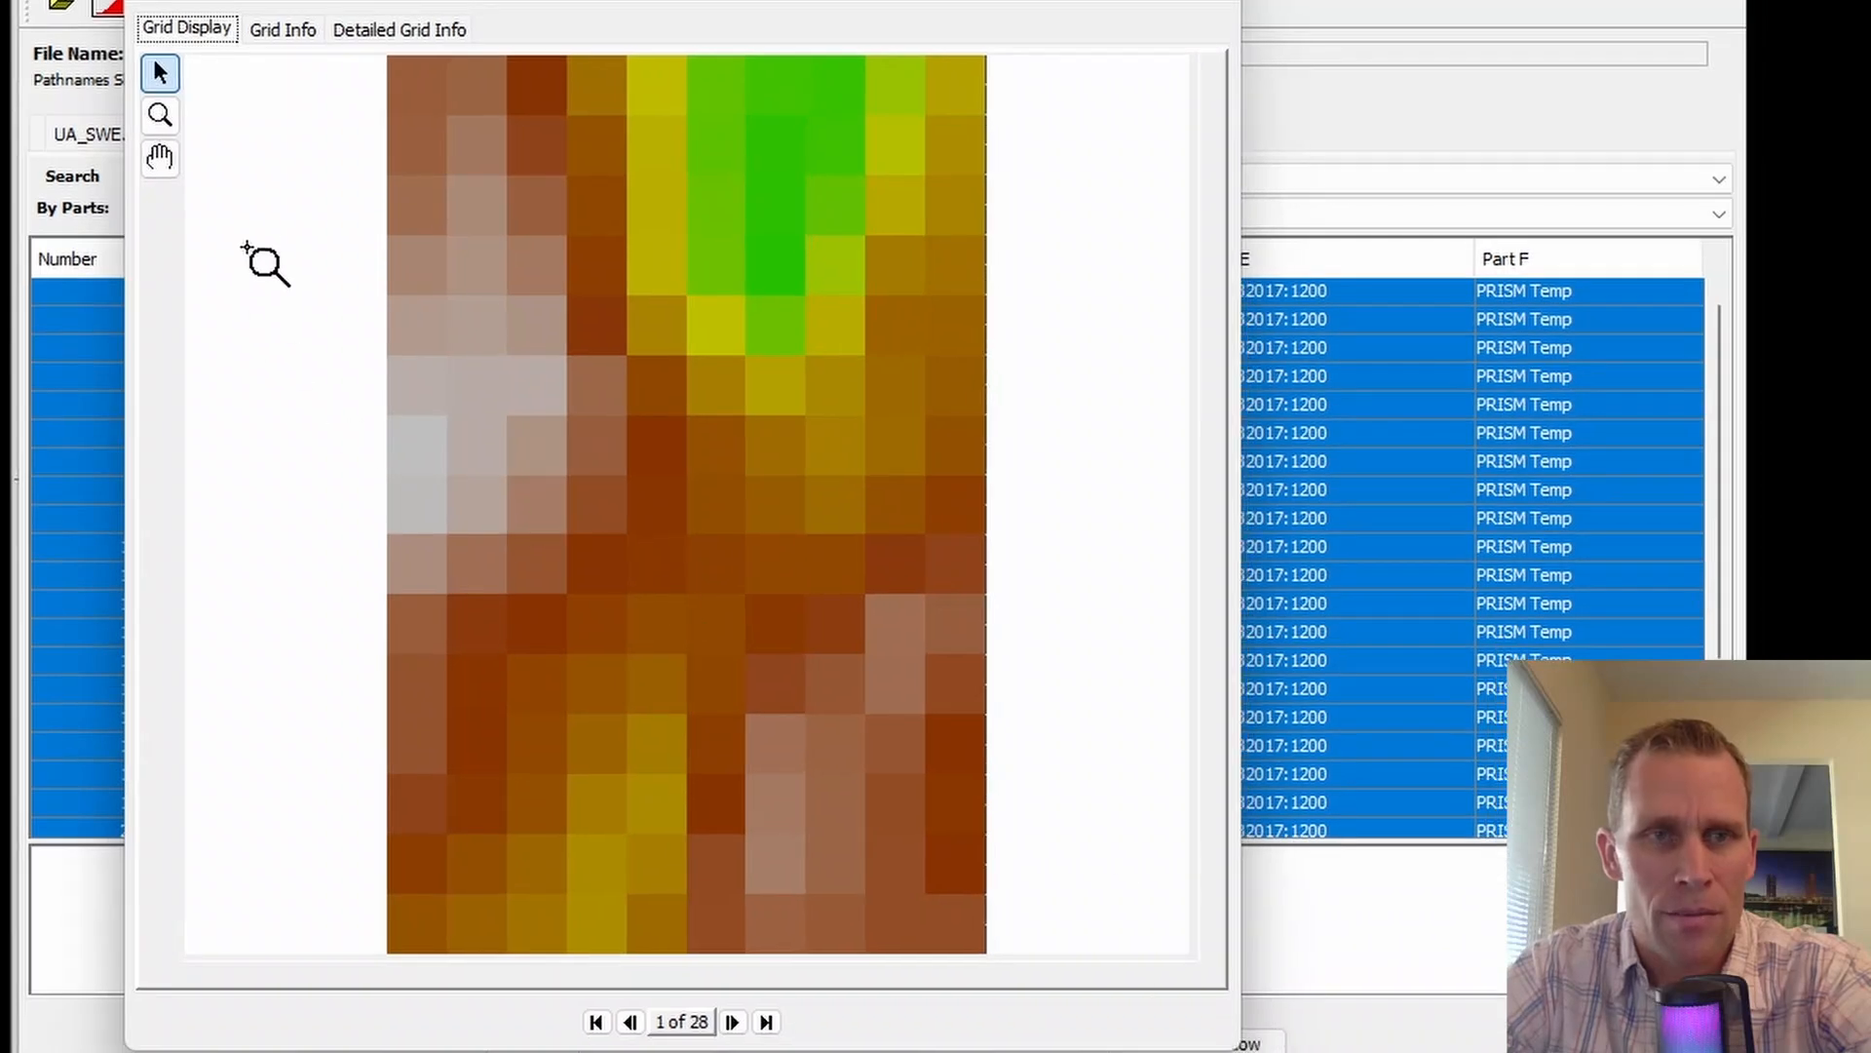
{"action": "left_click", "coordinate": [267, 45]}
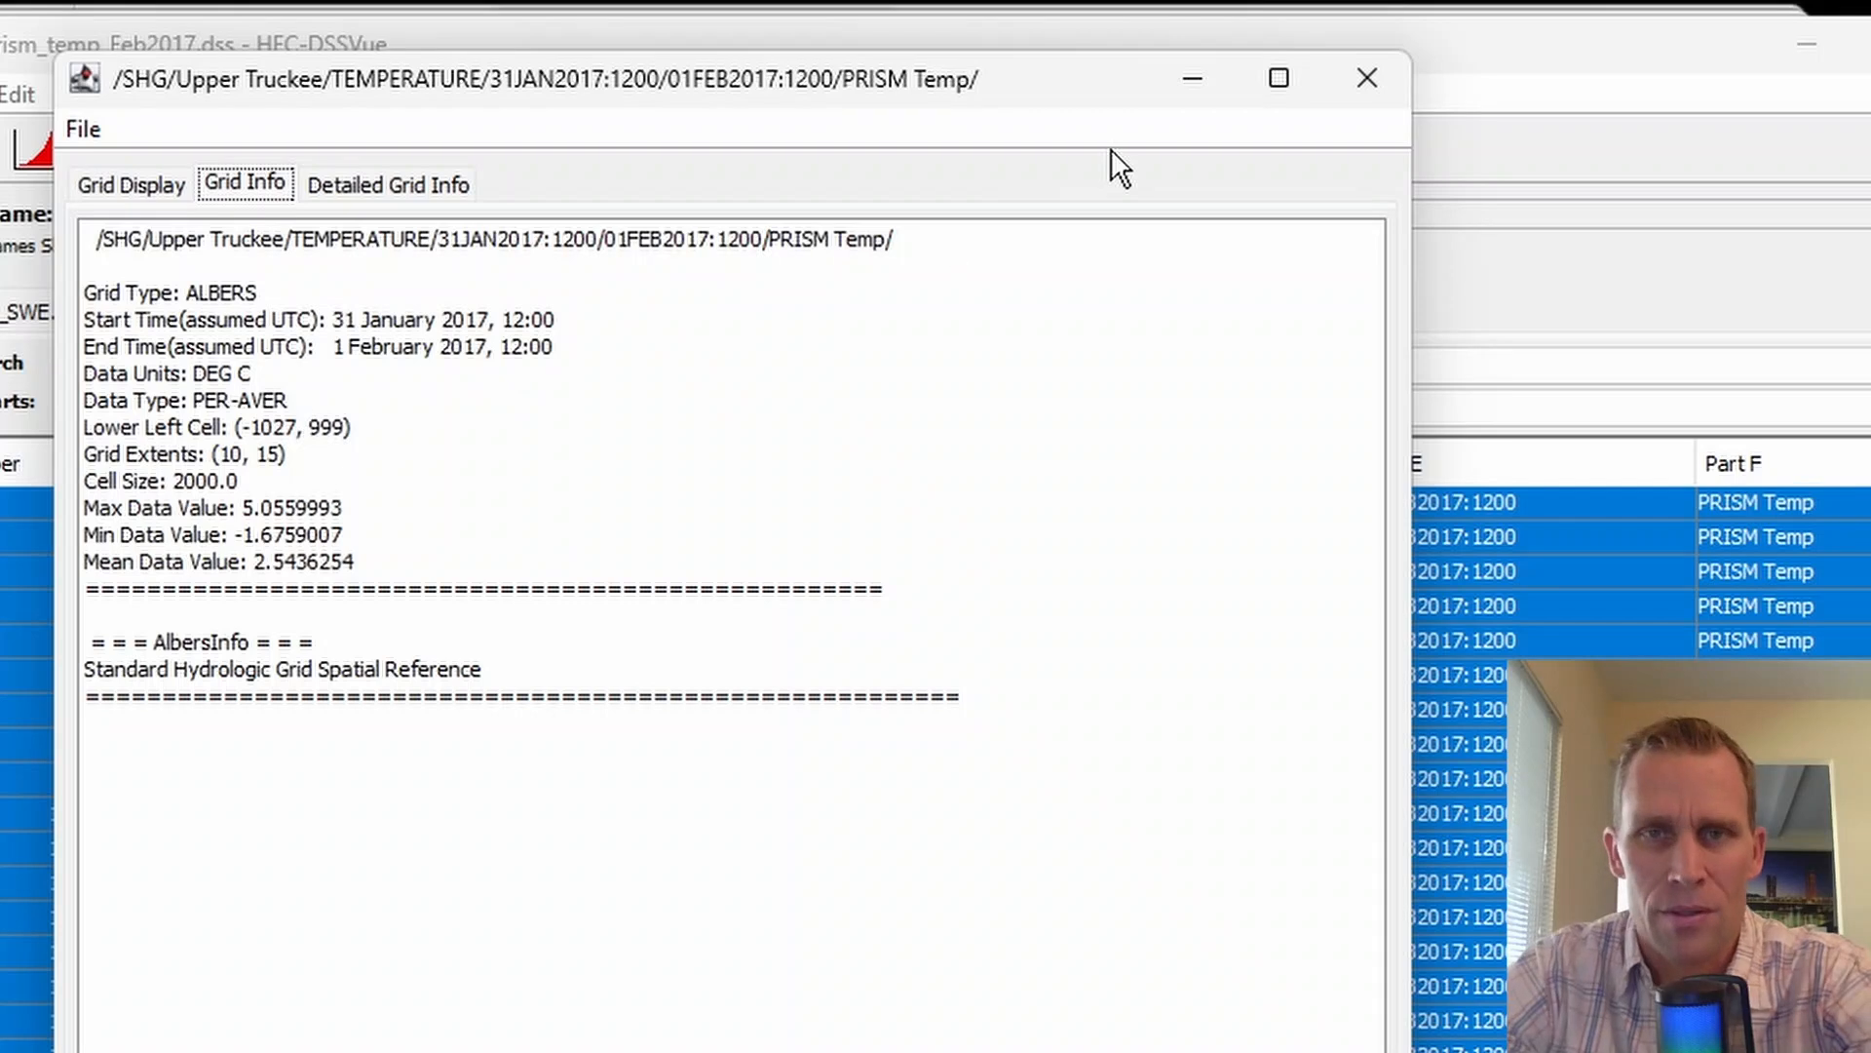
- Step through the temperature grids up to record 9, inspect individual cell values on the grid and return to HEC-HMS
{"action": "left_click", "coordinate": [170, 184]}
{"action": "left_click", "coordinate": [724, 1027]}
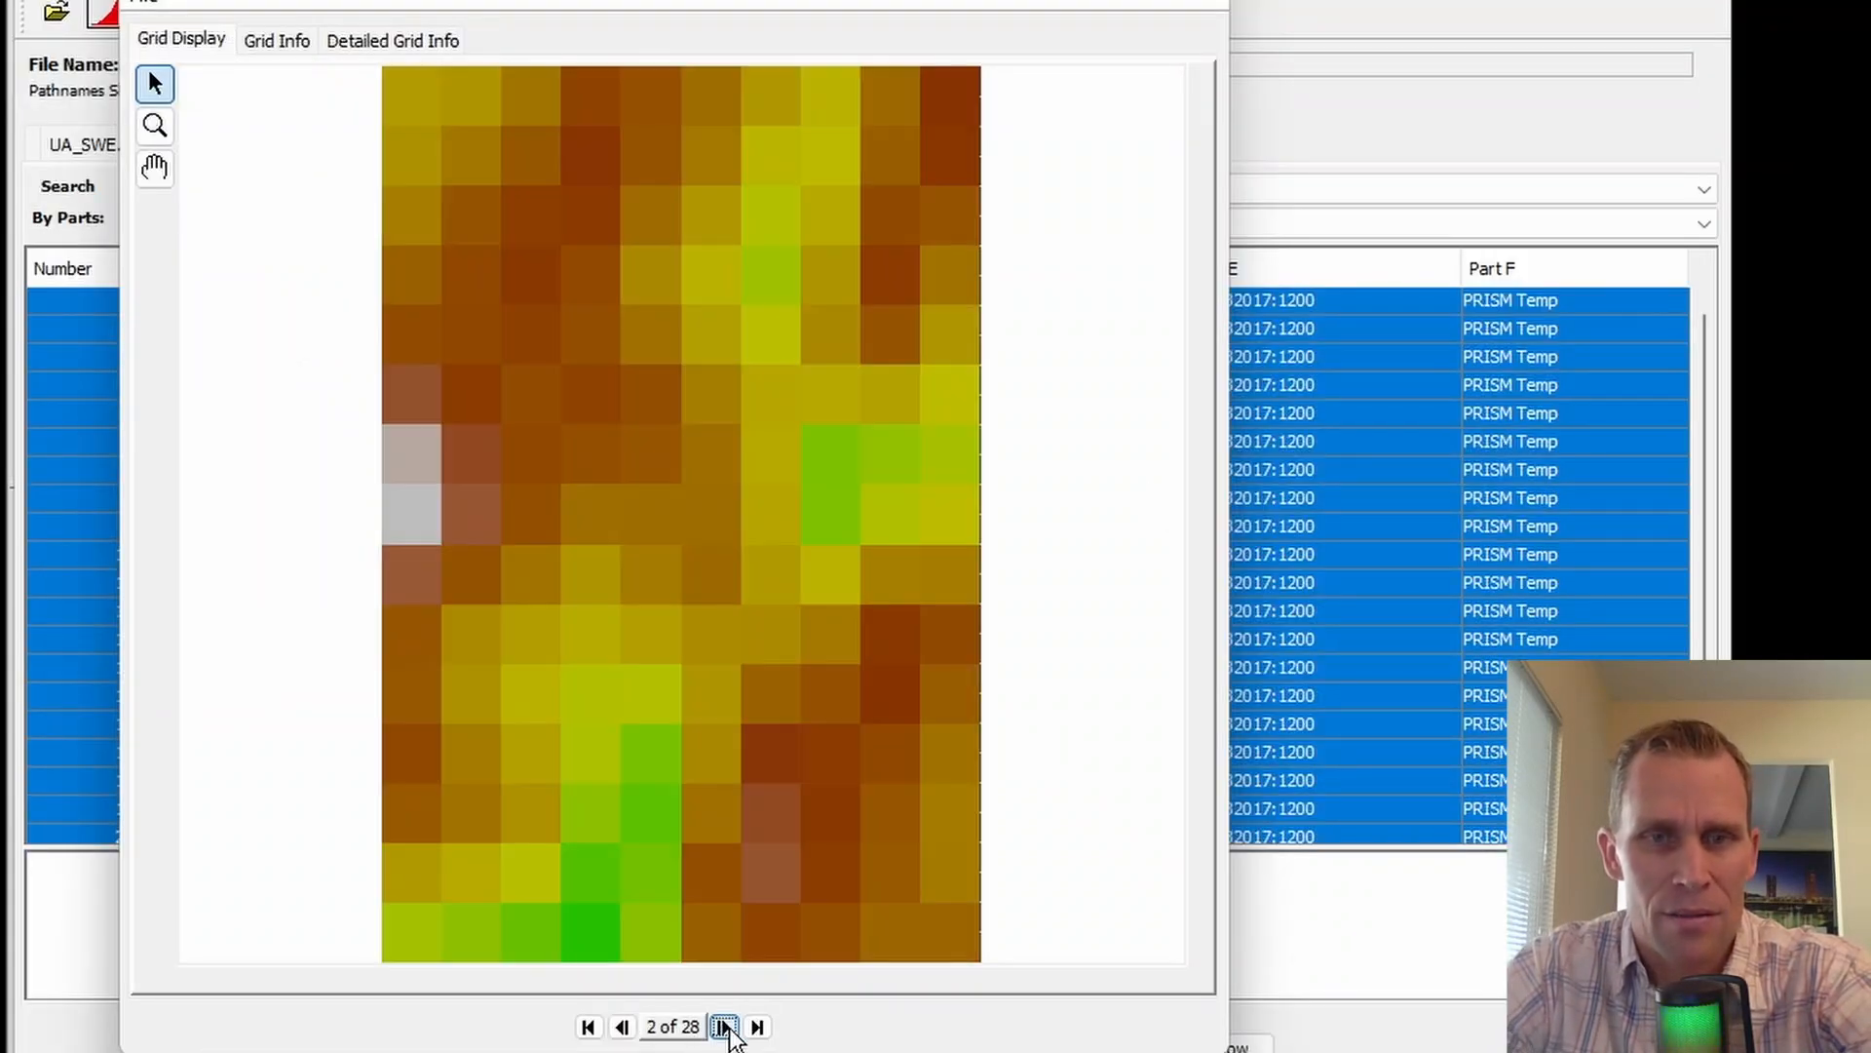
{"action": "left_click", "coordinate": [724, 1026]}
{"action": "left_click", "coordinate": [724, 1026]}
{"action": "left_click", "coordinate": [724, 1026]}
{"action": "left_click", "coordinate": [724, 1027]}
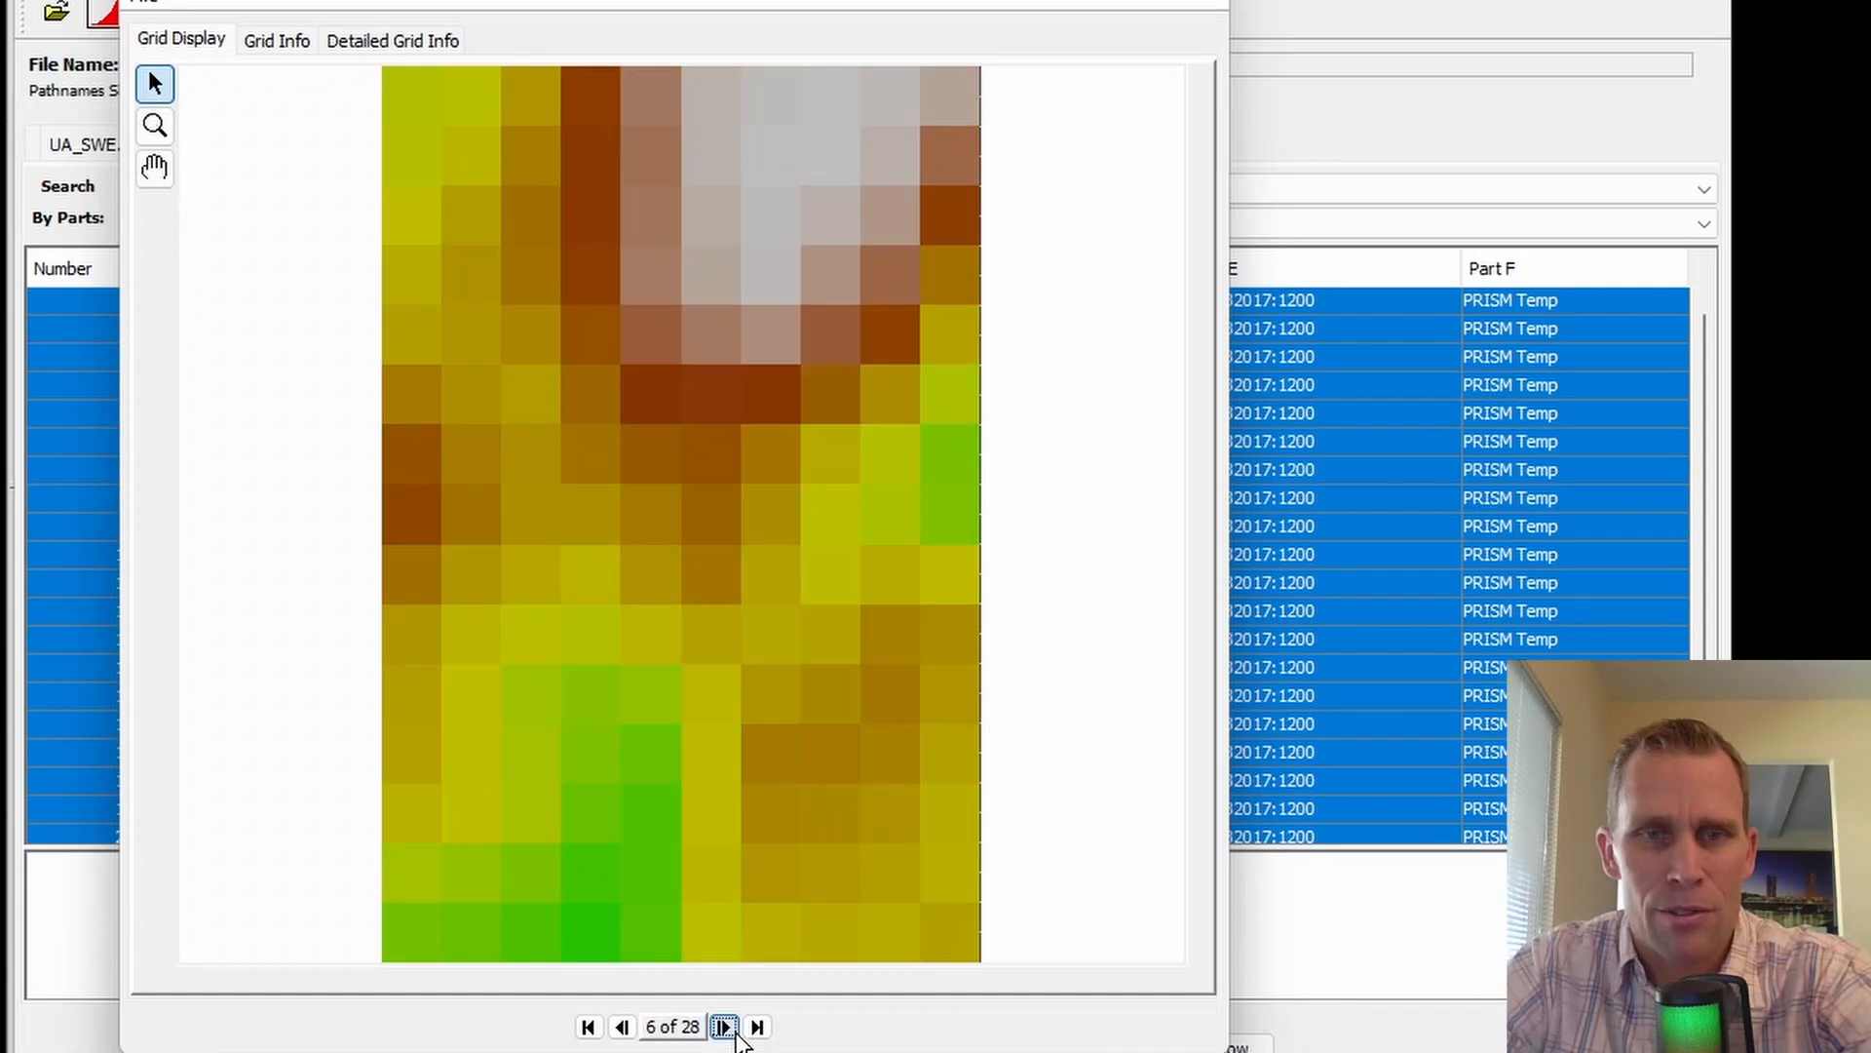
{"action": "left_click", "coordinate": [735, 1031]}
{"action": "left_click", "coordinate": [724, 1026]}
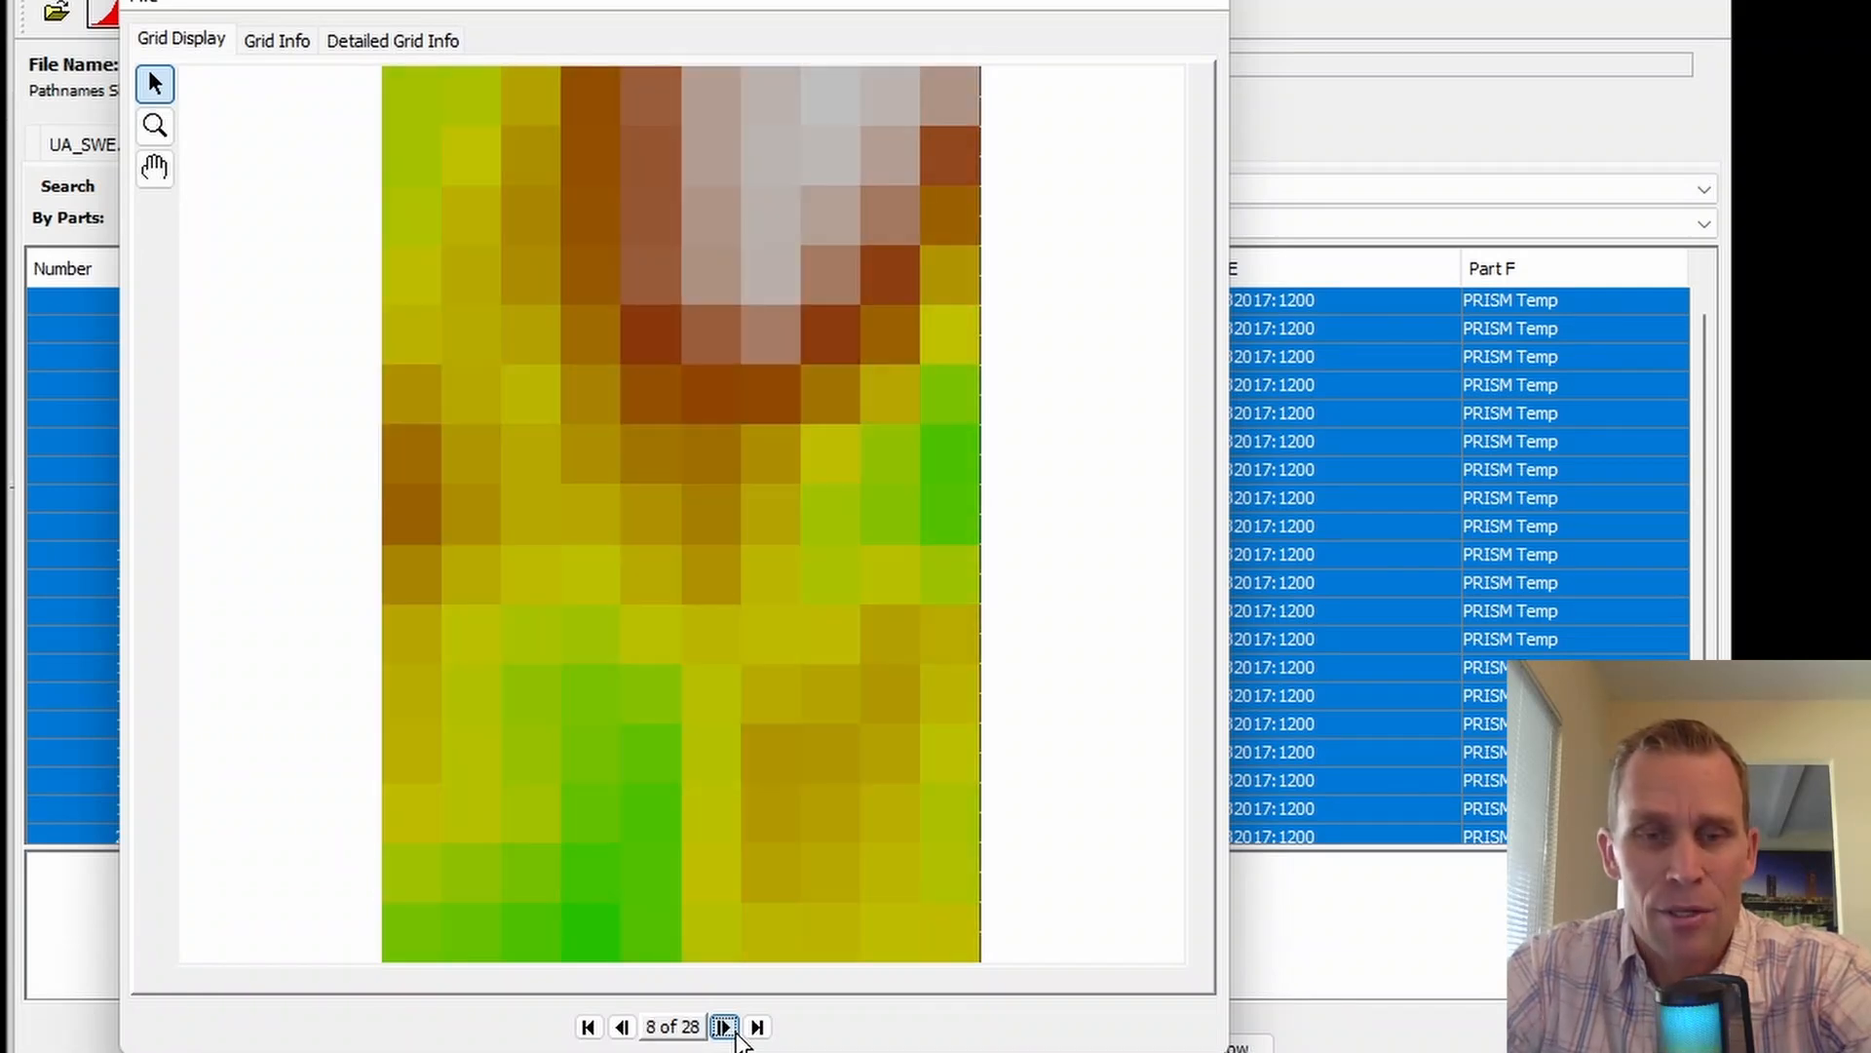
{"action": "left_click", "coordinate": [724, 1026]}
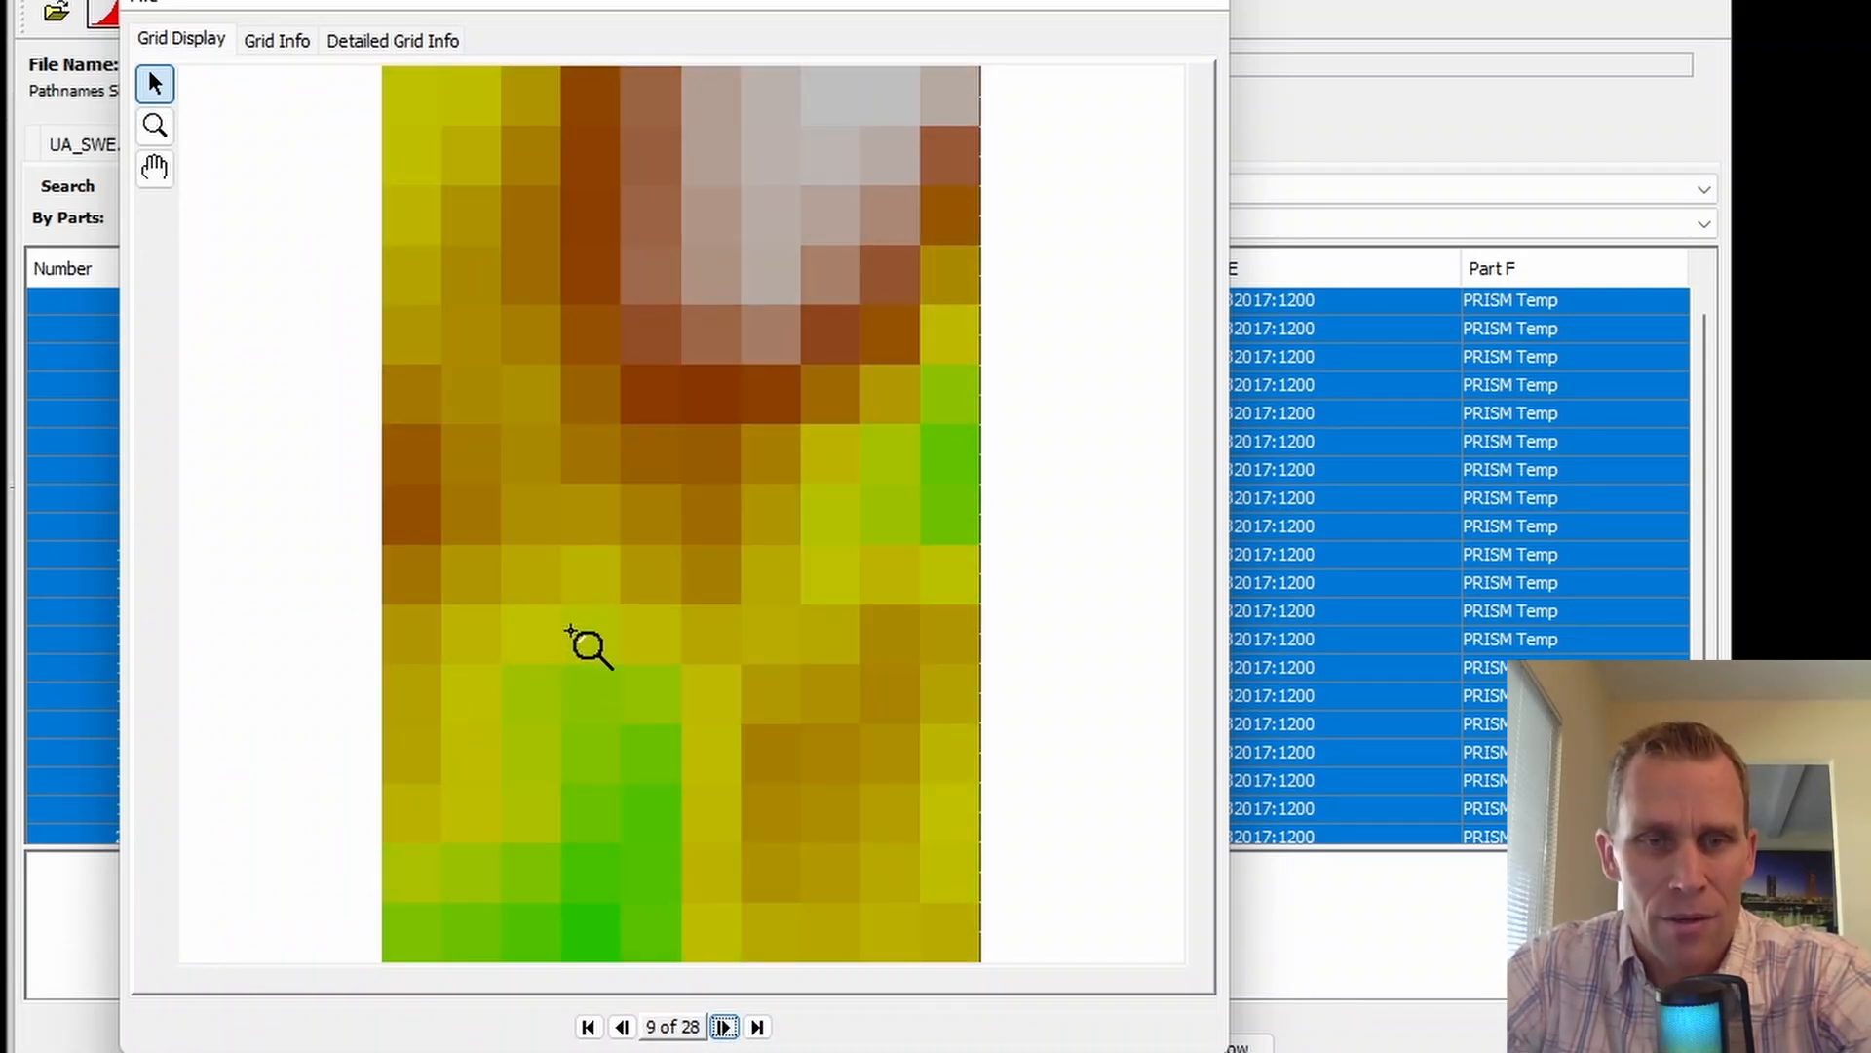
{"action": "mouse_move", "coordinate": [588, 646]}
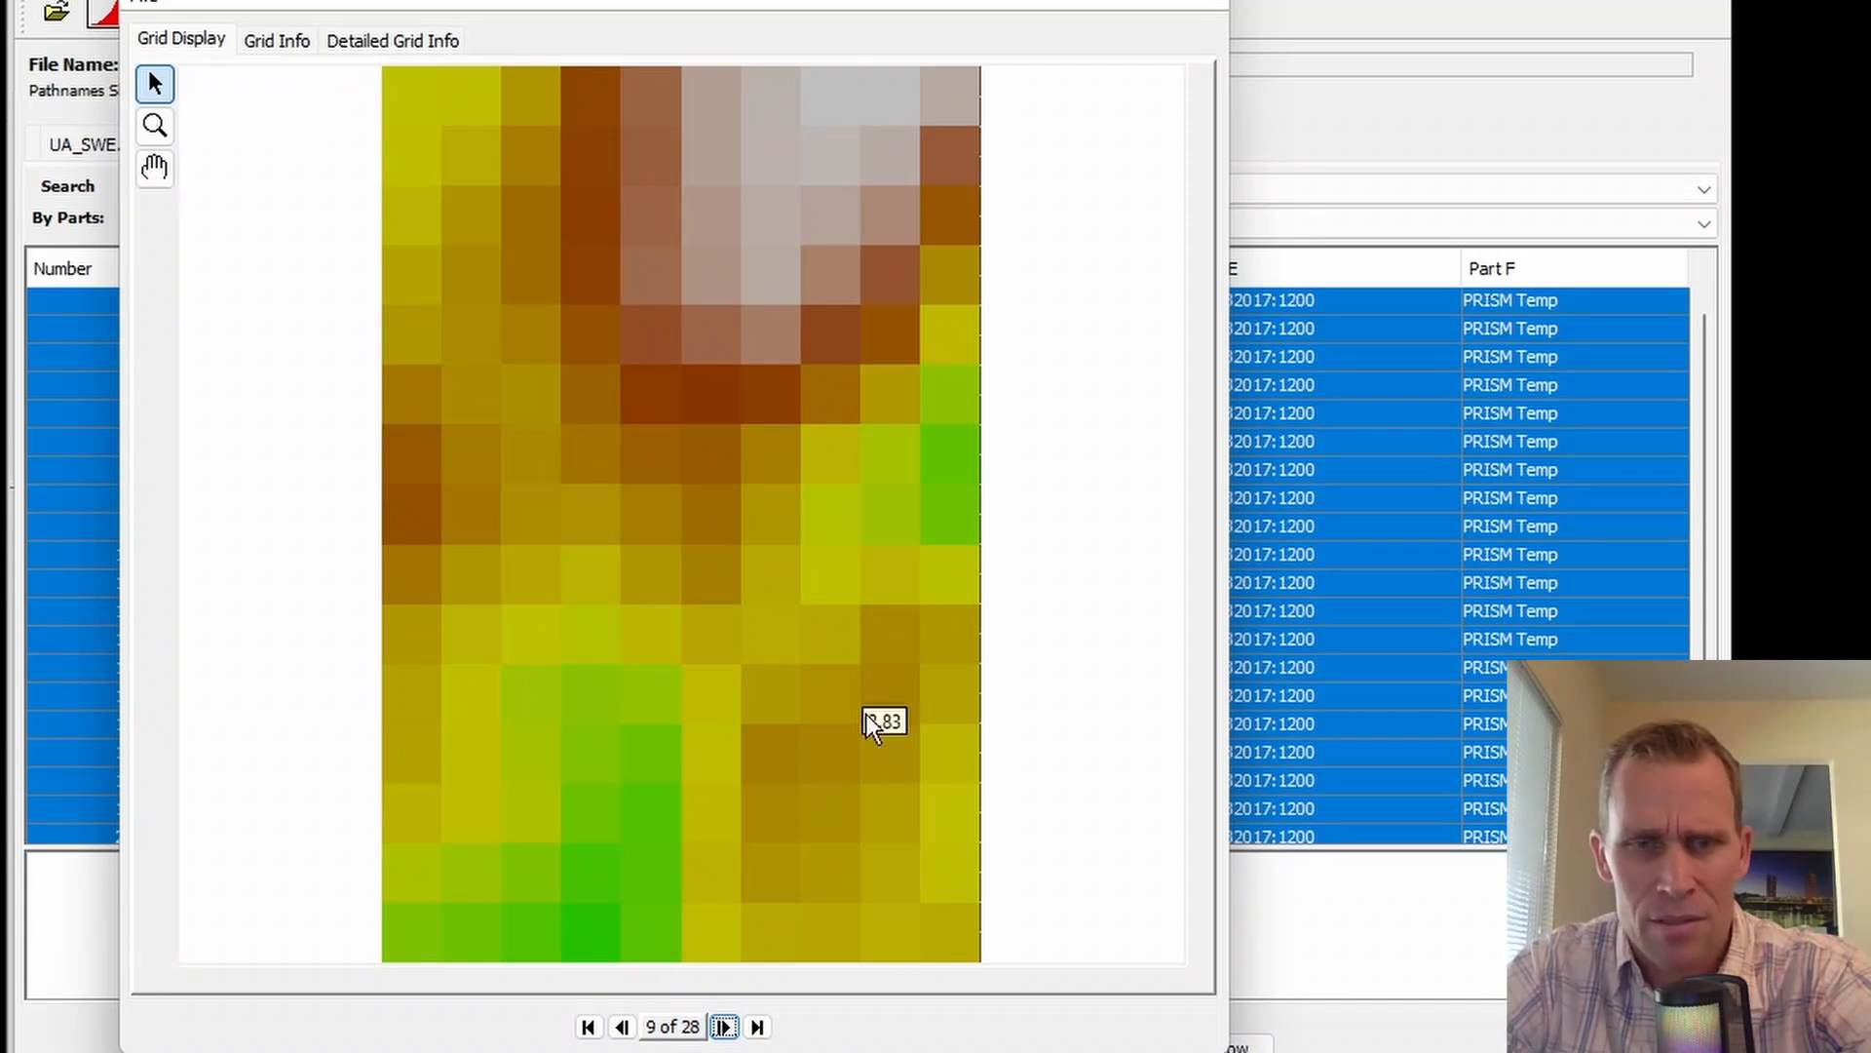
{"action": "left_click", "coordinate": [1194, 1]}
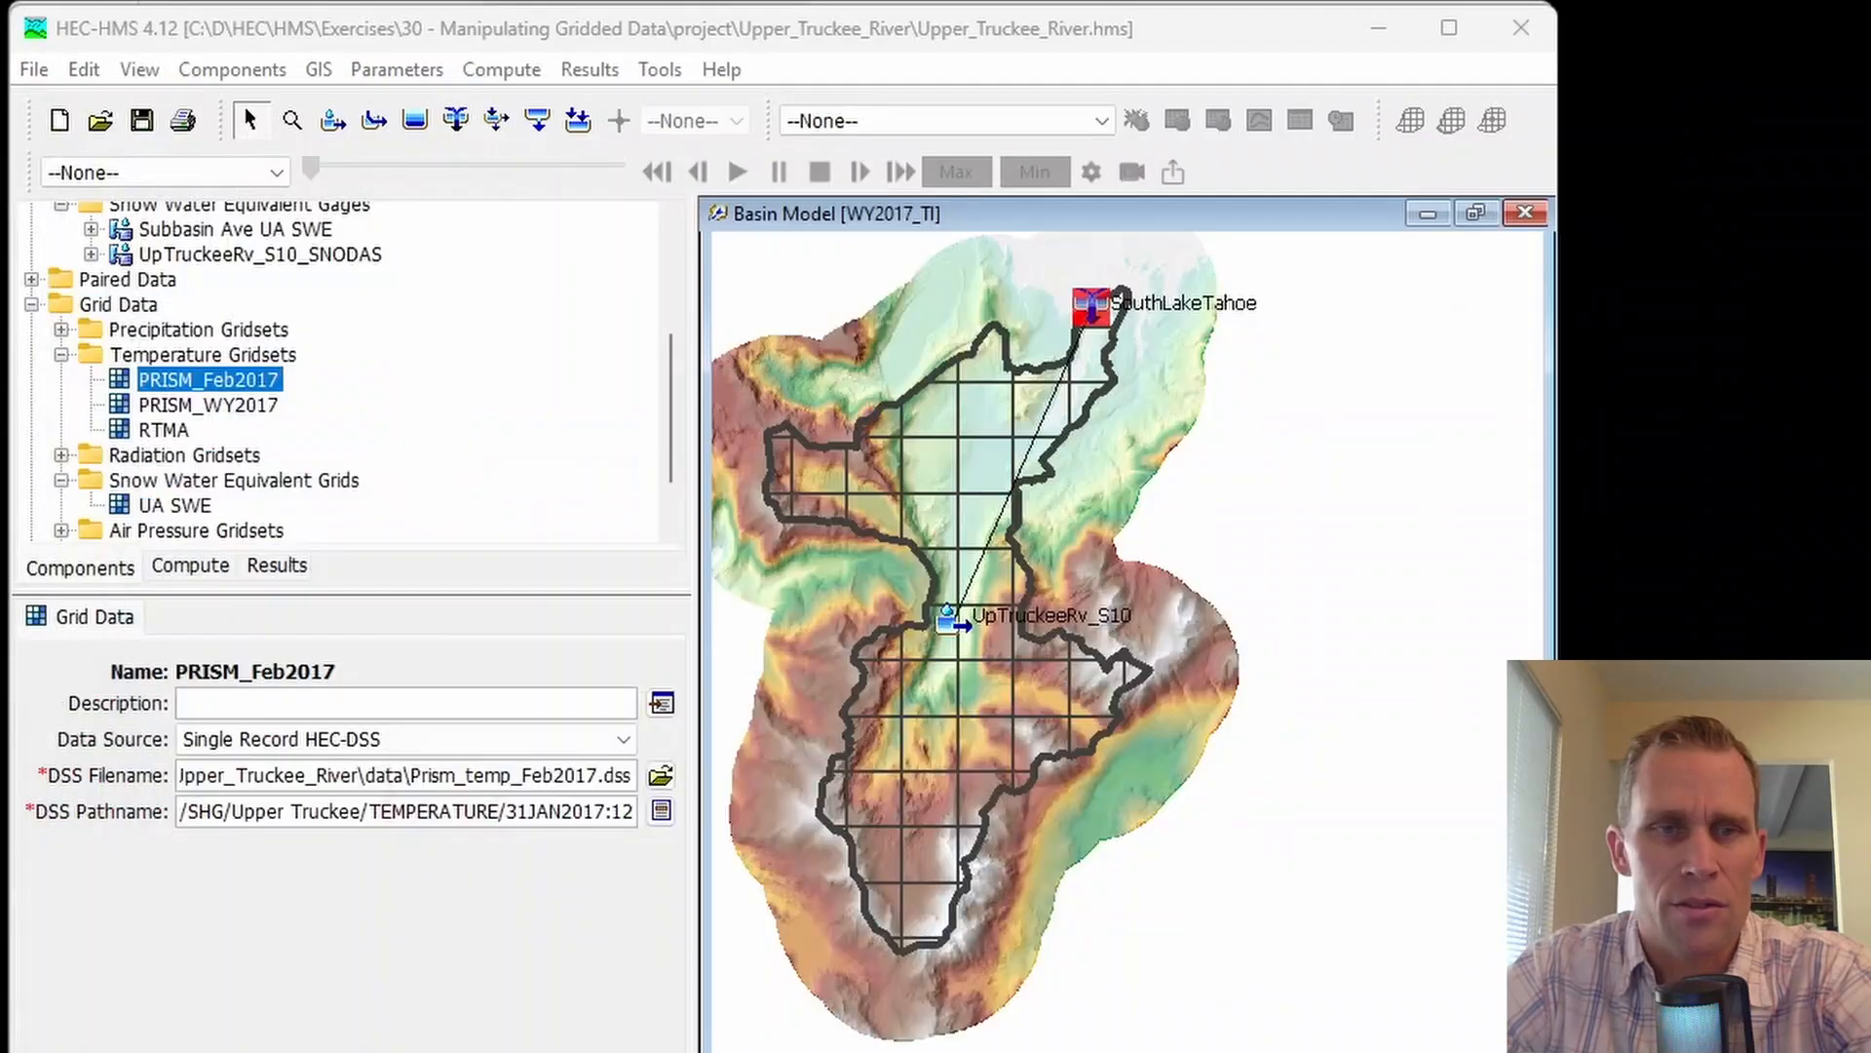
- Copy the WY2017 meteorologic model under the name Feb2017_PRISM
{"action": "scroll", "coordinate": [330, 444], "scroll_direction": "up", "scroll_amount": 1}
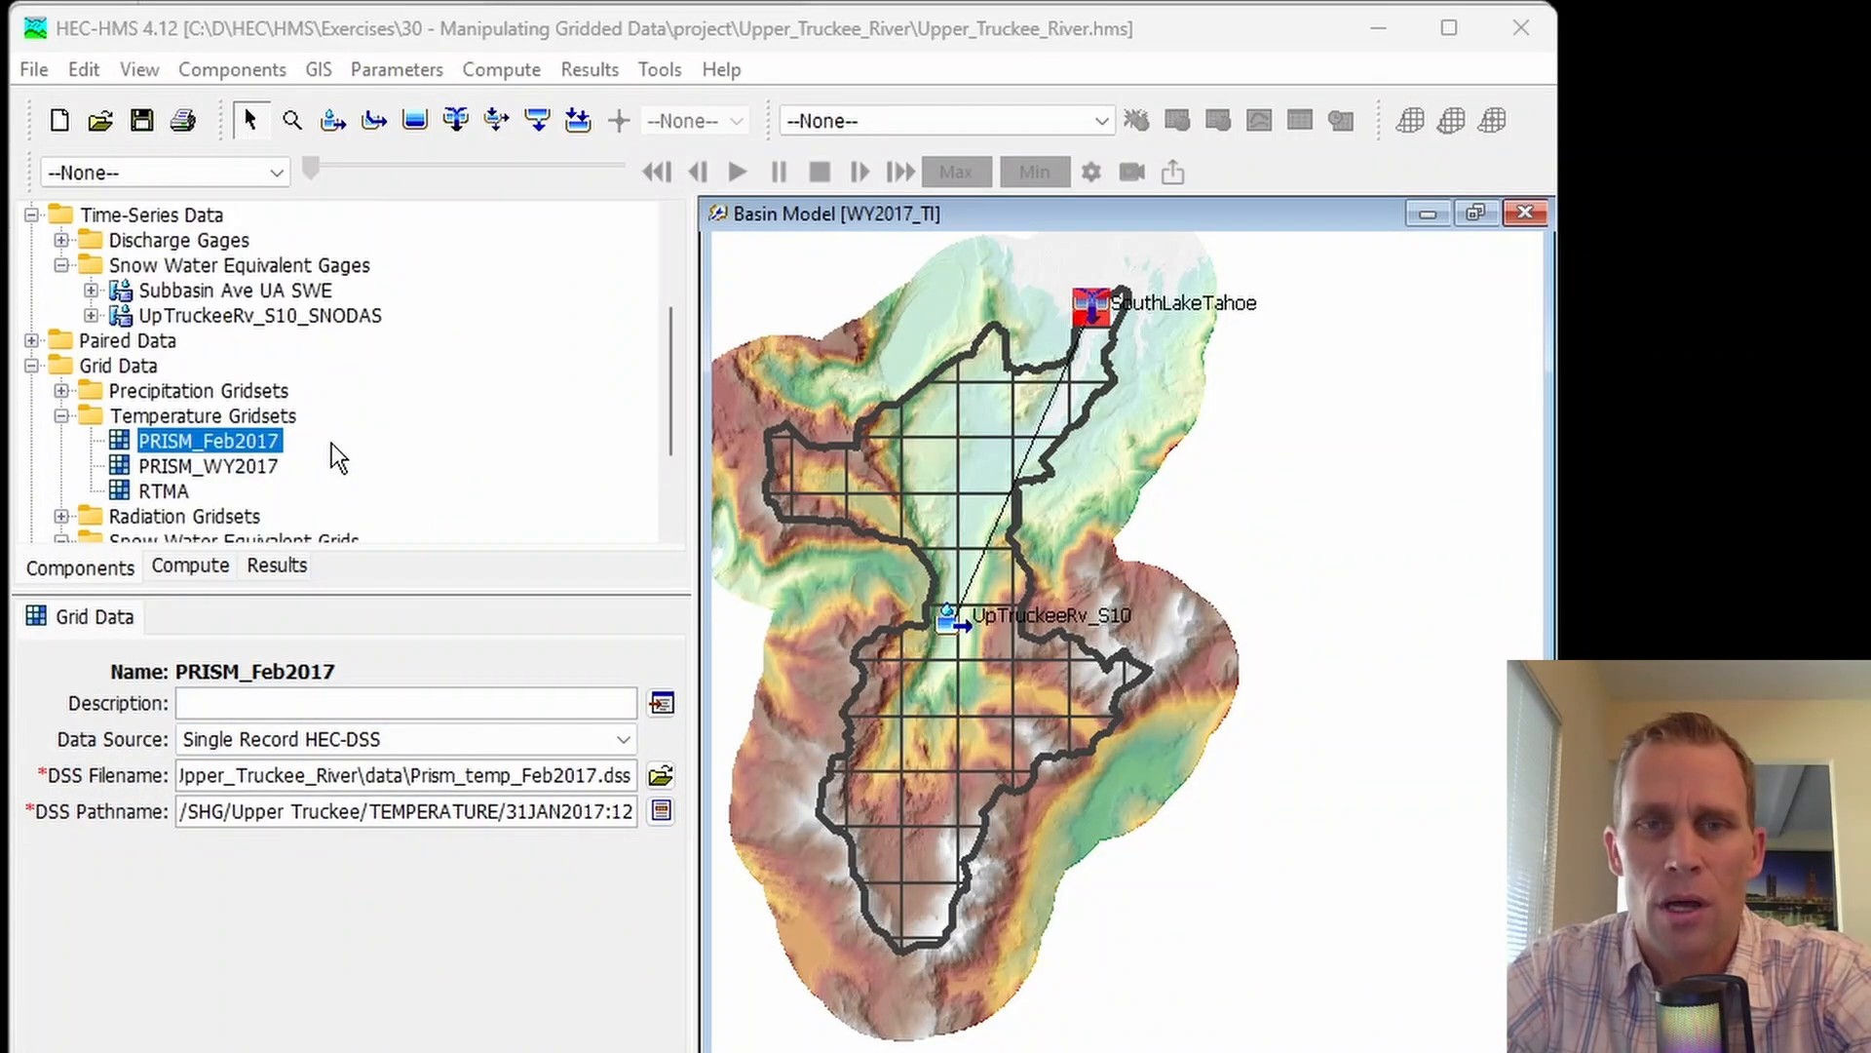
{"action": "left_click_drag", "start_coordinate": [386, 593], "coordinate": [385, 701]}
{"action": "scroll", "coordinate": [318, 483], "scroll_direction": "up", "scroll_amount": 3}
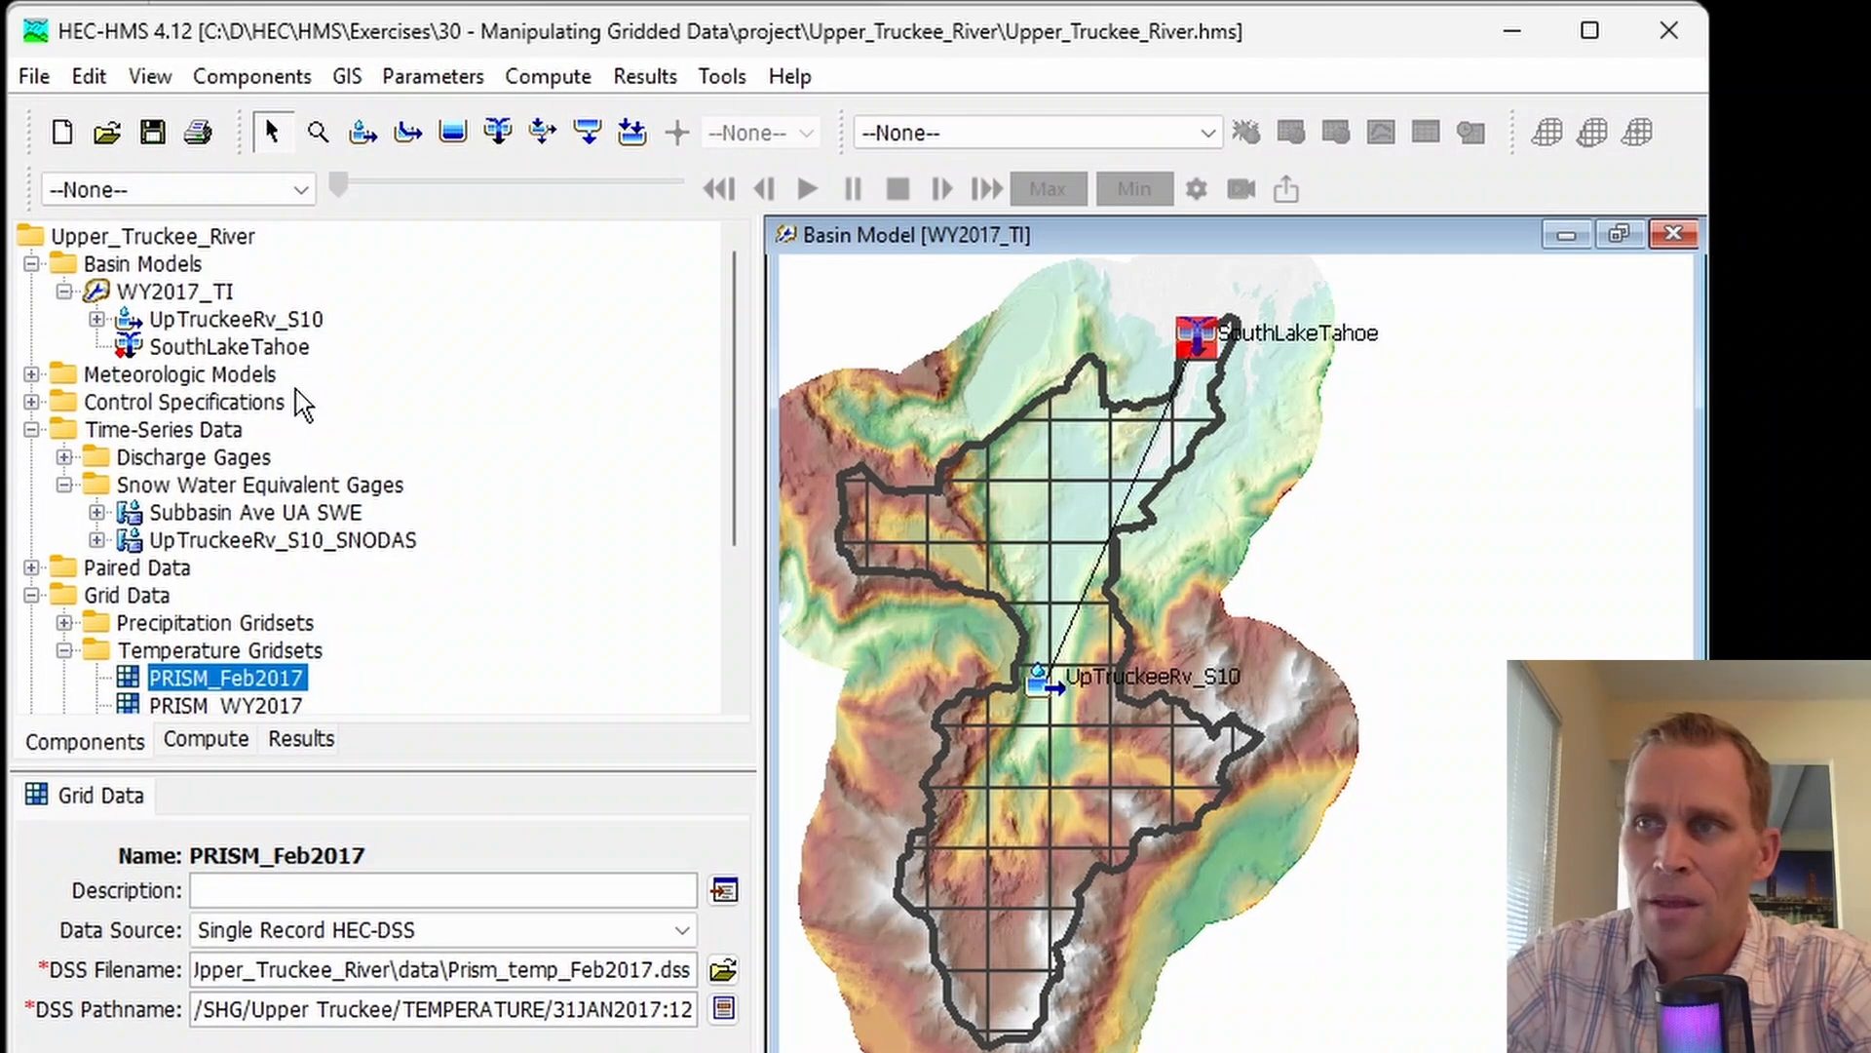
{"action": "left_click", "coordinate": [33, 375]}
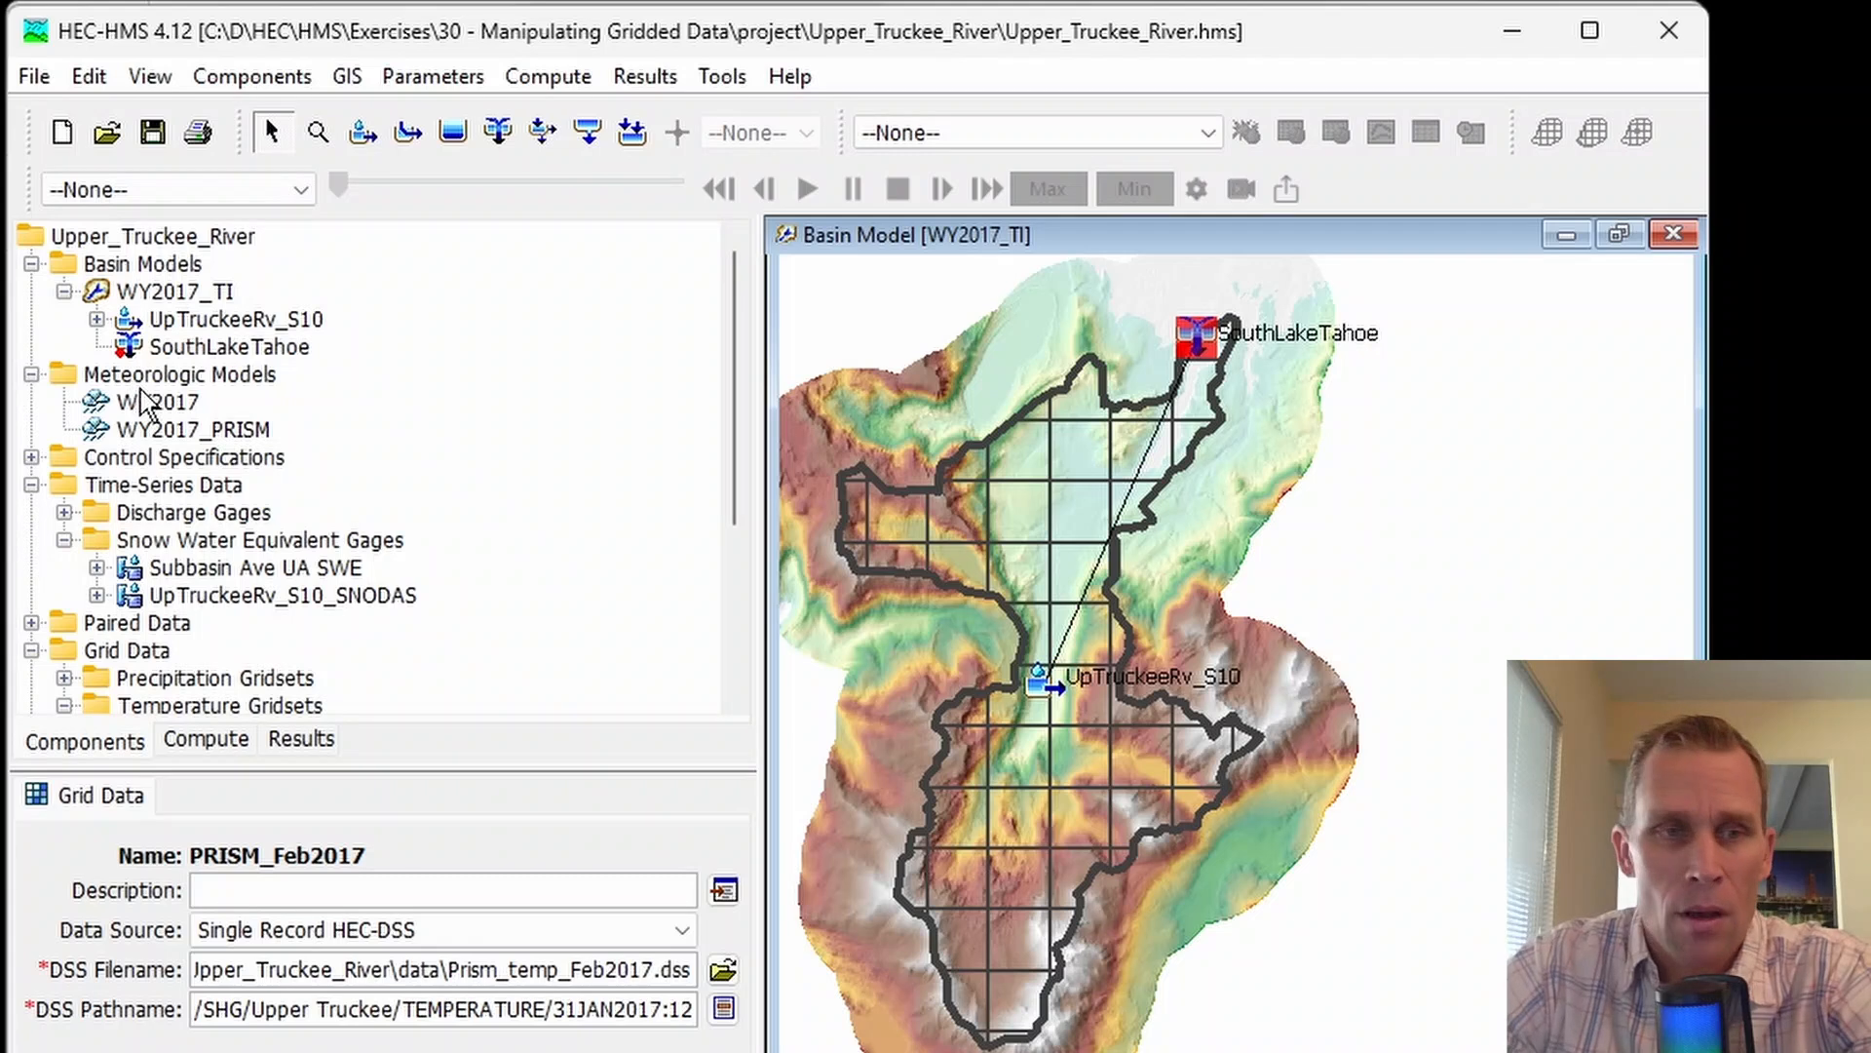
{"action": "double_click", "coordinate": [159, 407]}
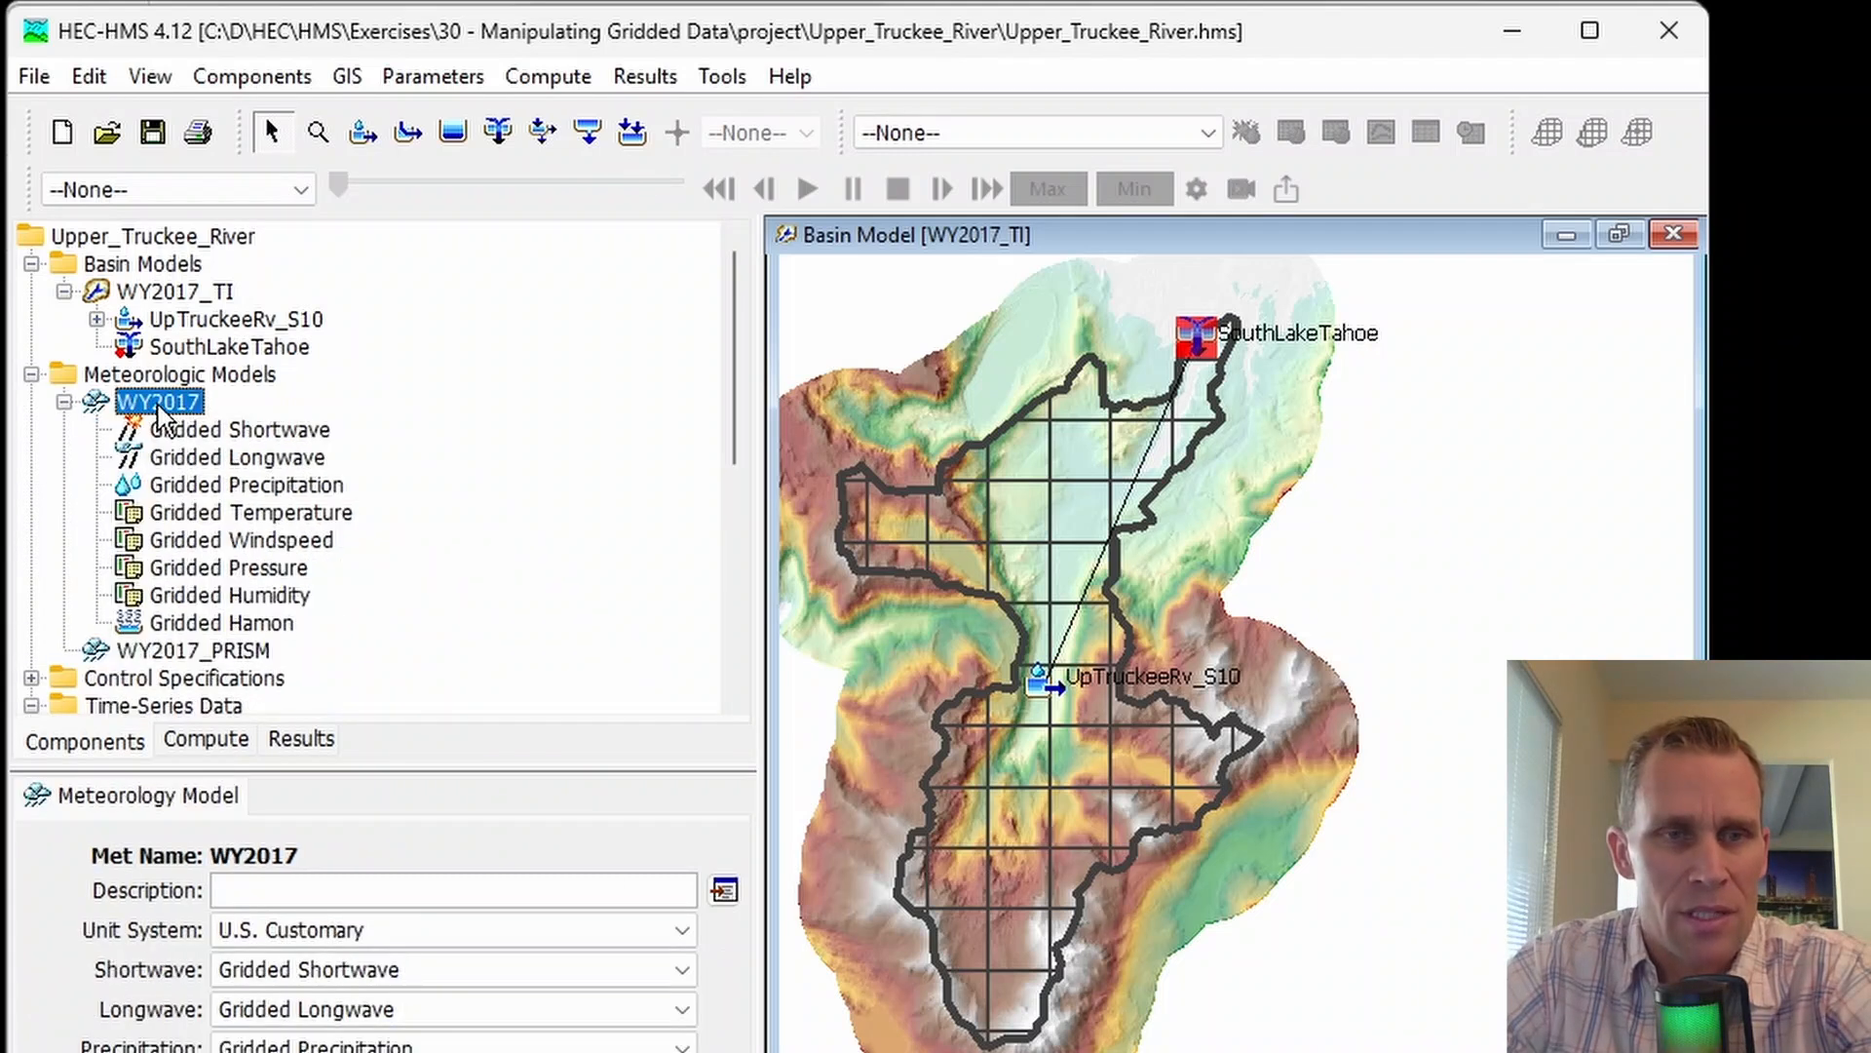
{"action": "right_click", "coordinate": [178, 404]}
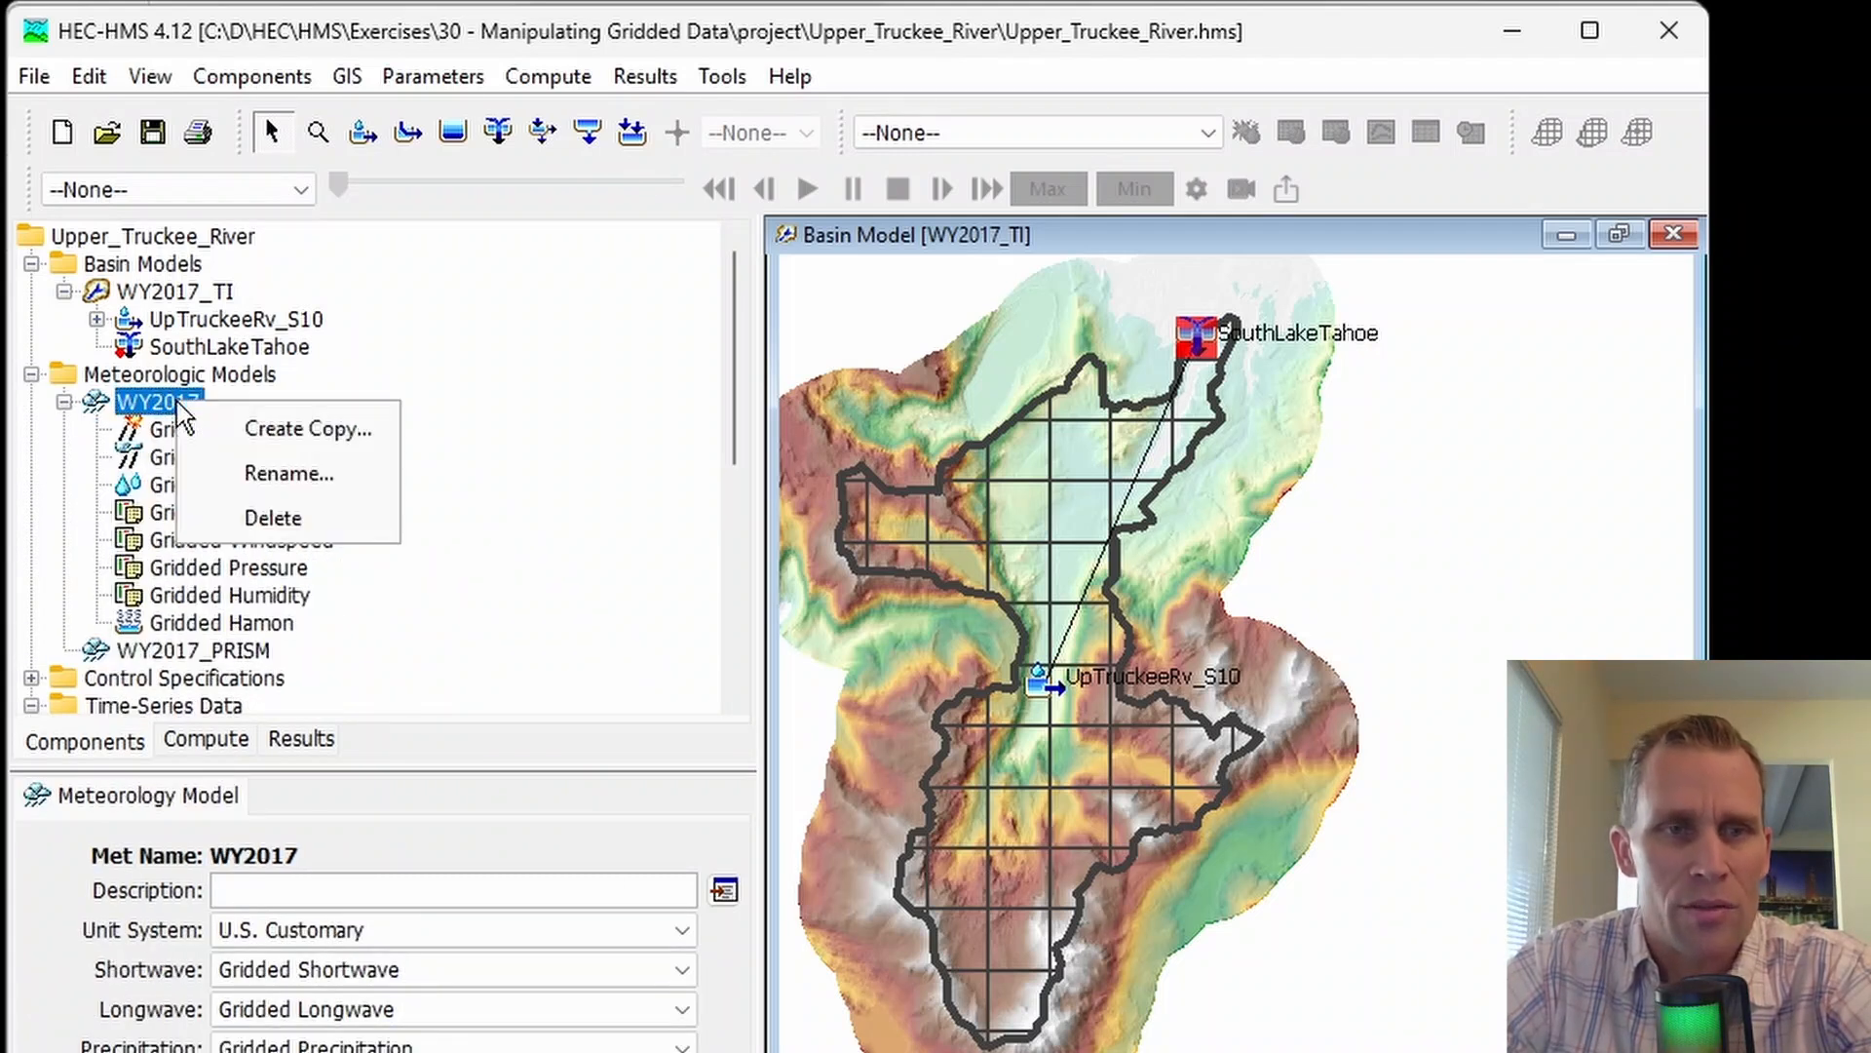
{"action": "left_click", "coordinate": [259, 432]}
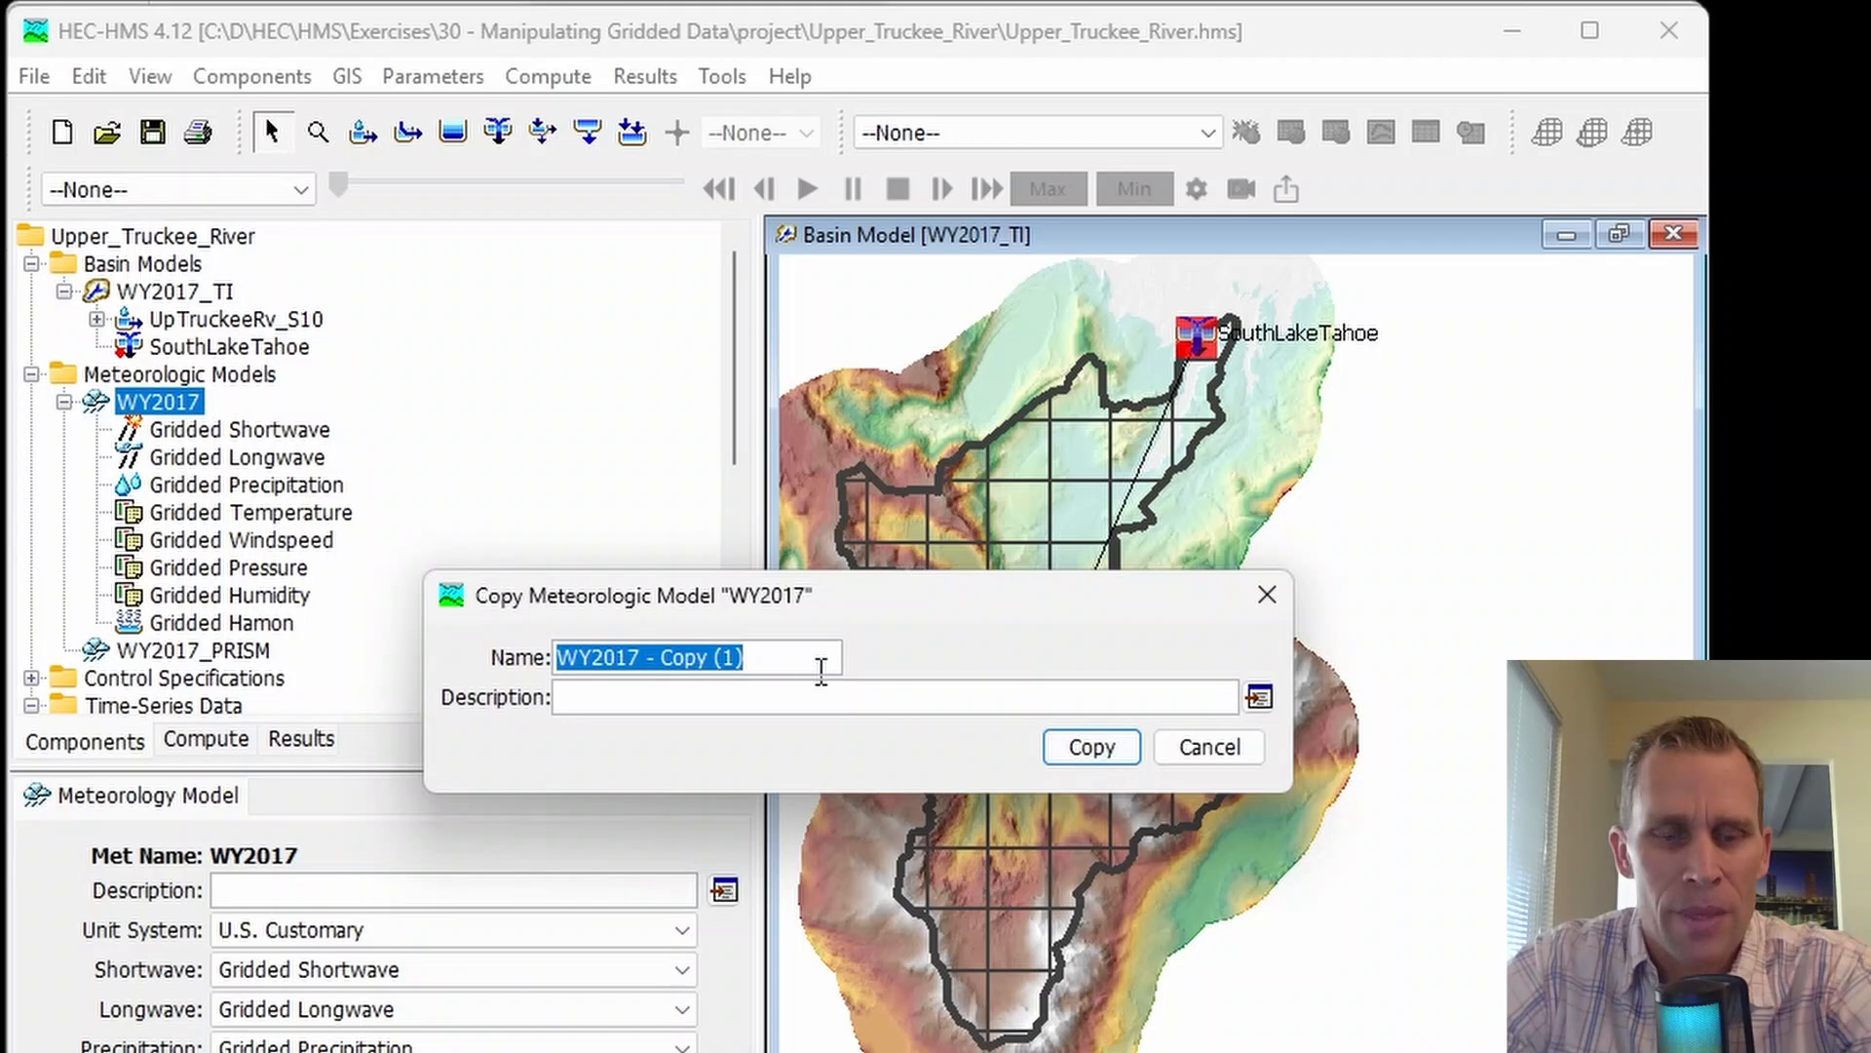
{"action": "type", "text": "Feb2017_PRISM"}
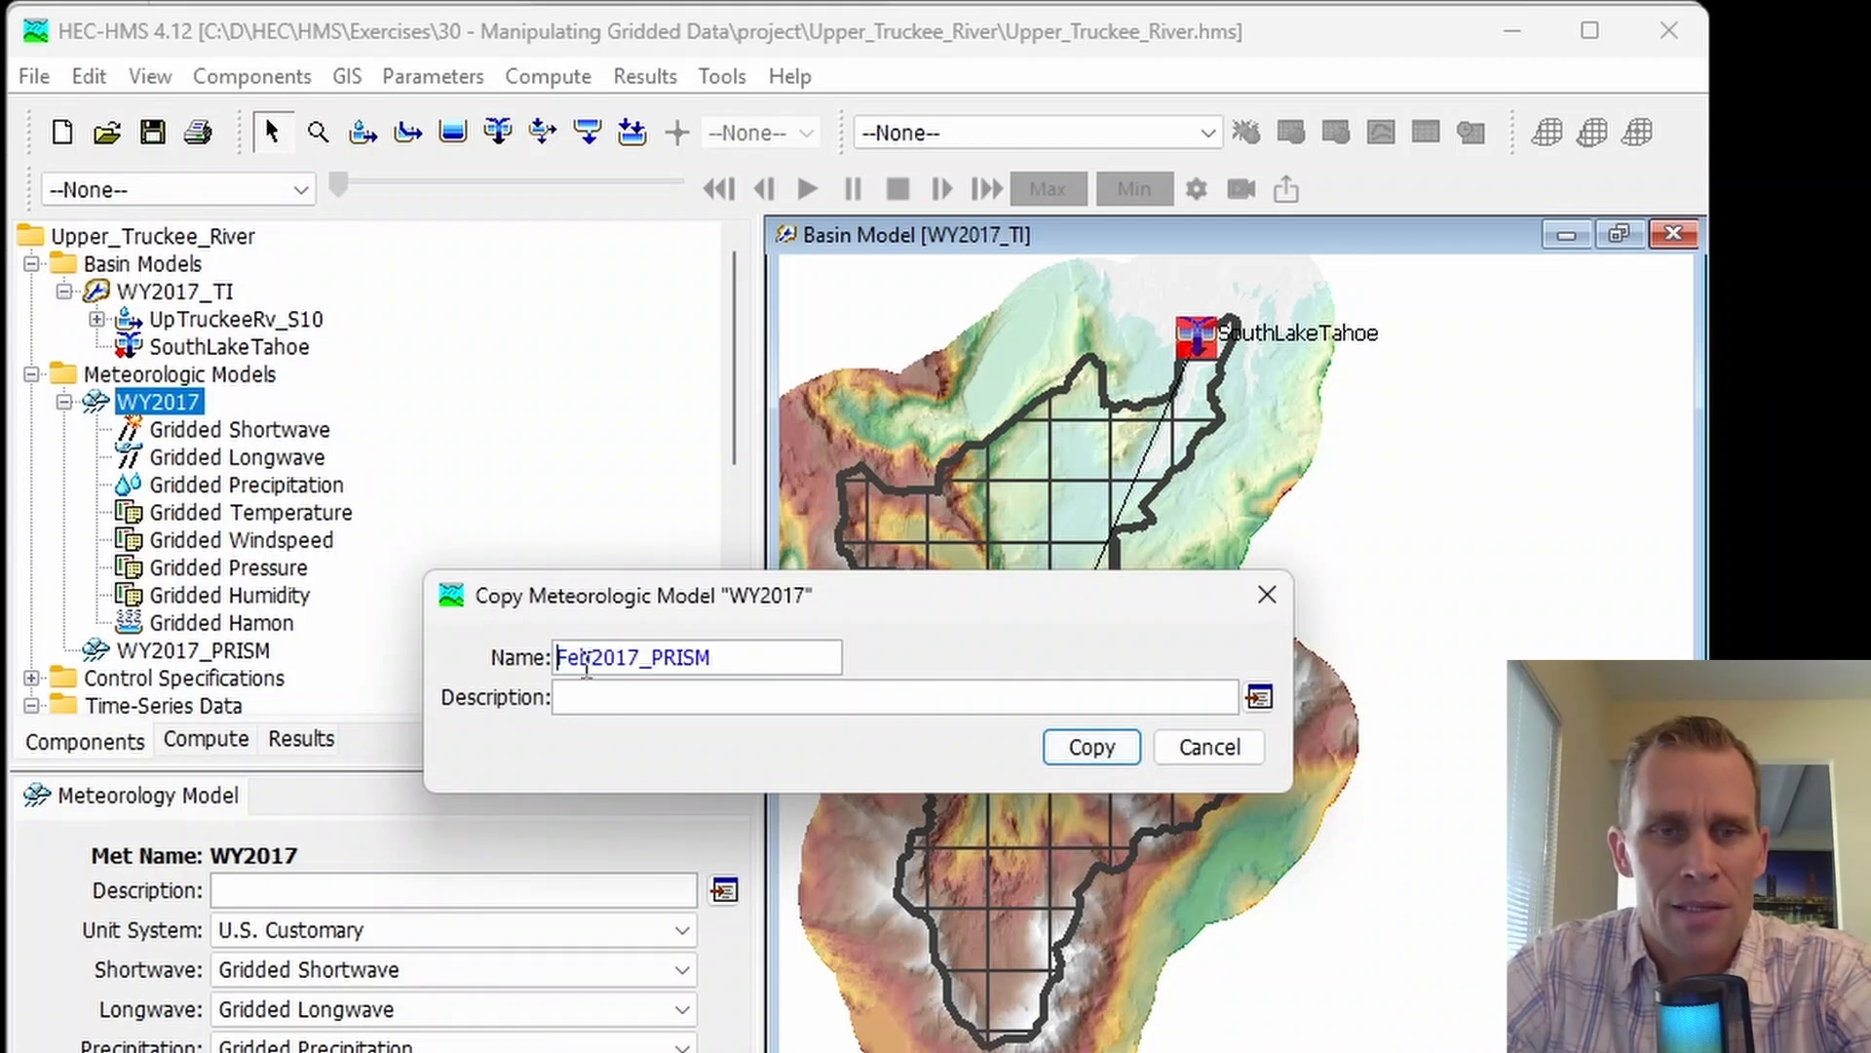
{"action": "left_click", "coordinate": [1090, 749]}
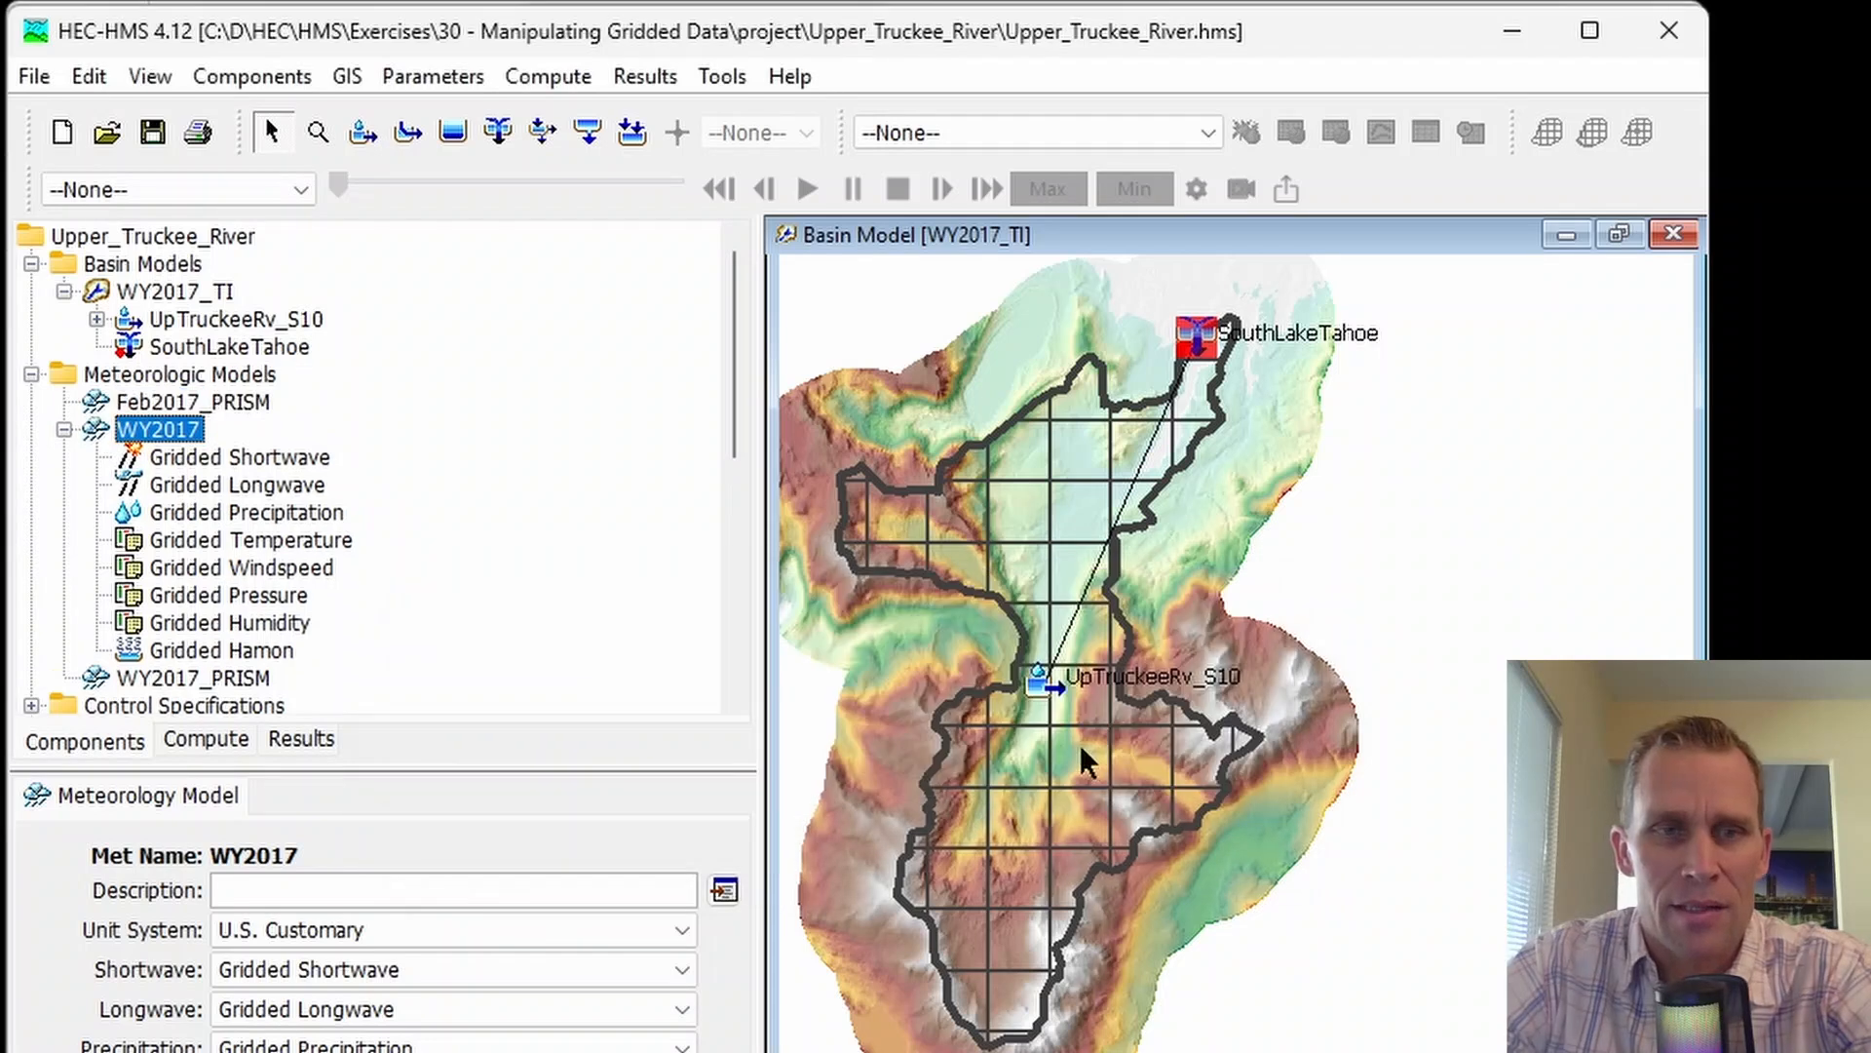
- Set the gridded temperature of the Feb2017_PRISM meteorologic model to the PRISM_Feb2017 gridset and save the project
{"action": "double_click", "coordinate": [161, 430]}
{"action": "double_click", "coordinate": [193, 404]}
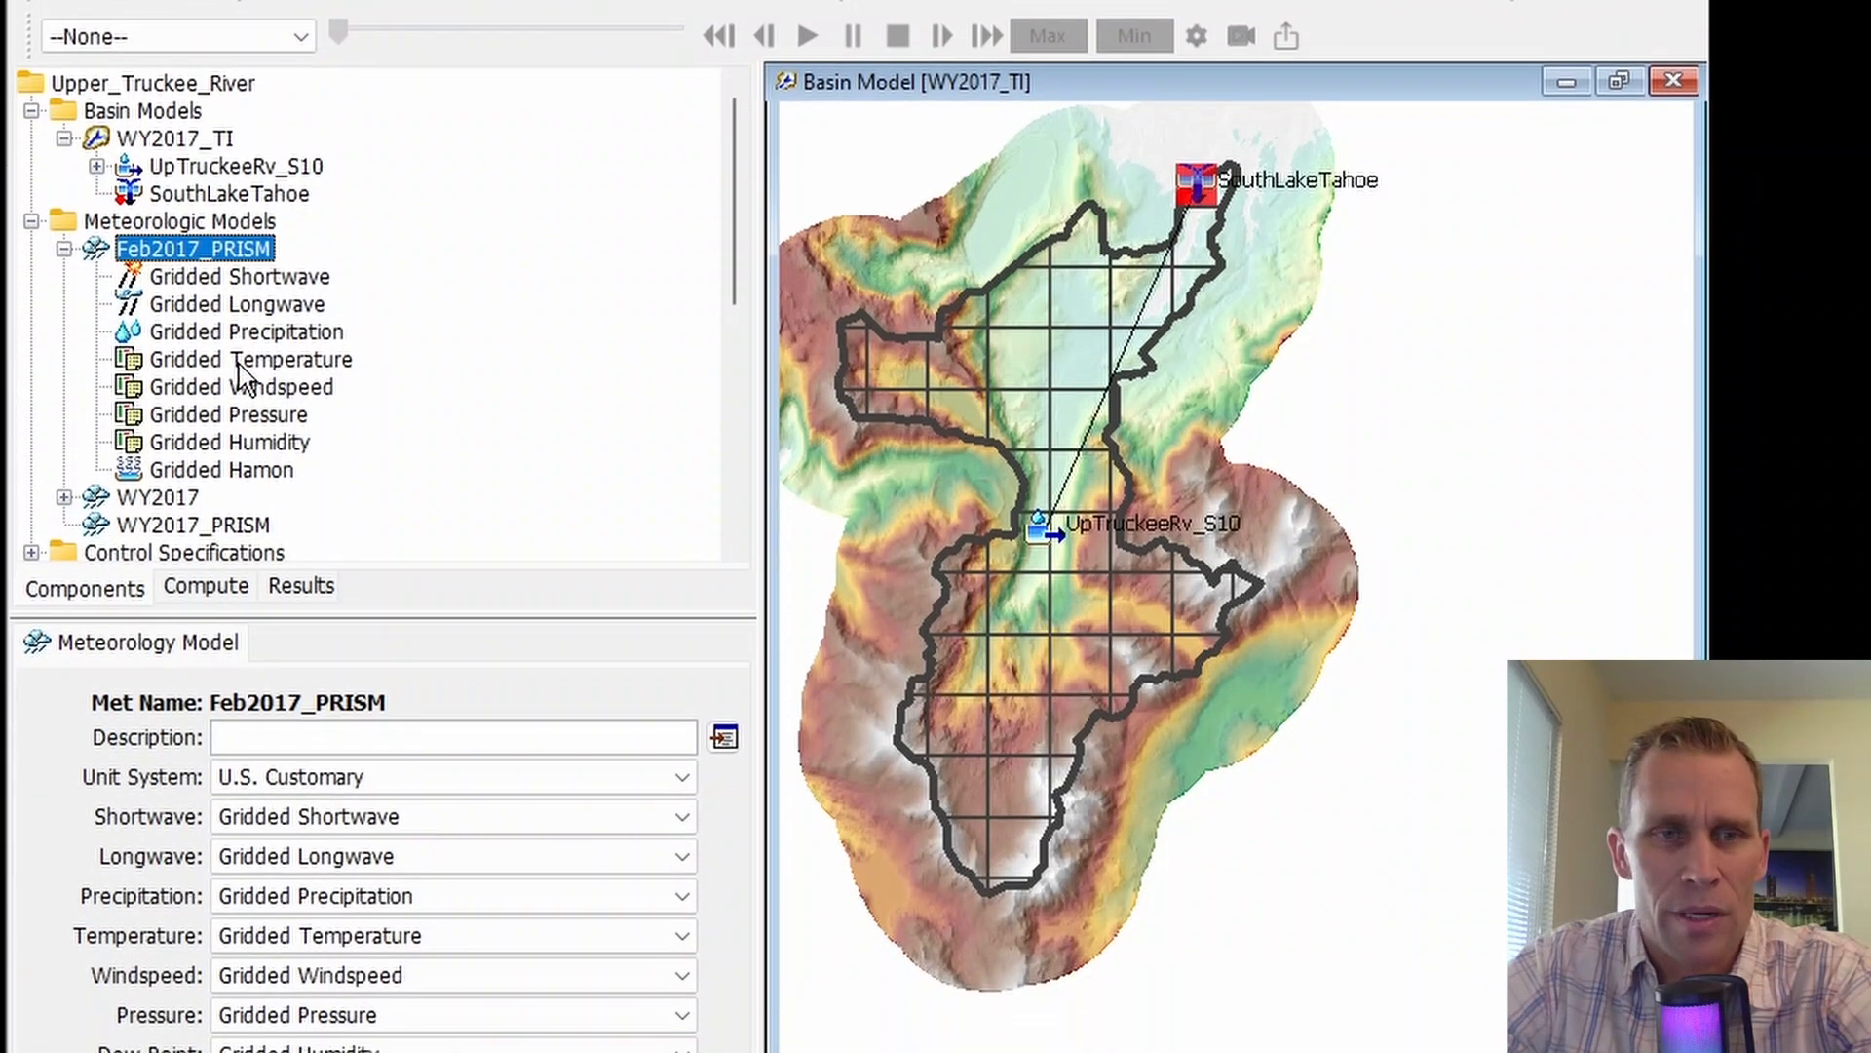
{"action": "left_click", "coordinate": [243, 461]}
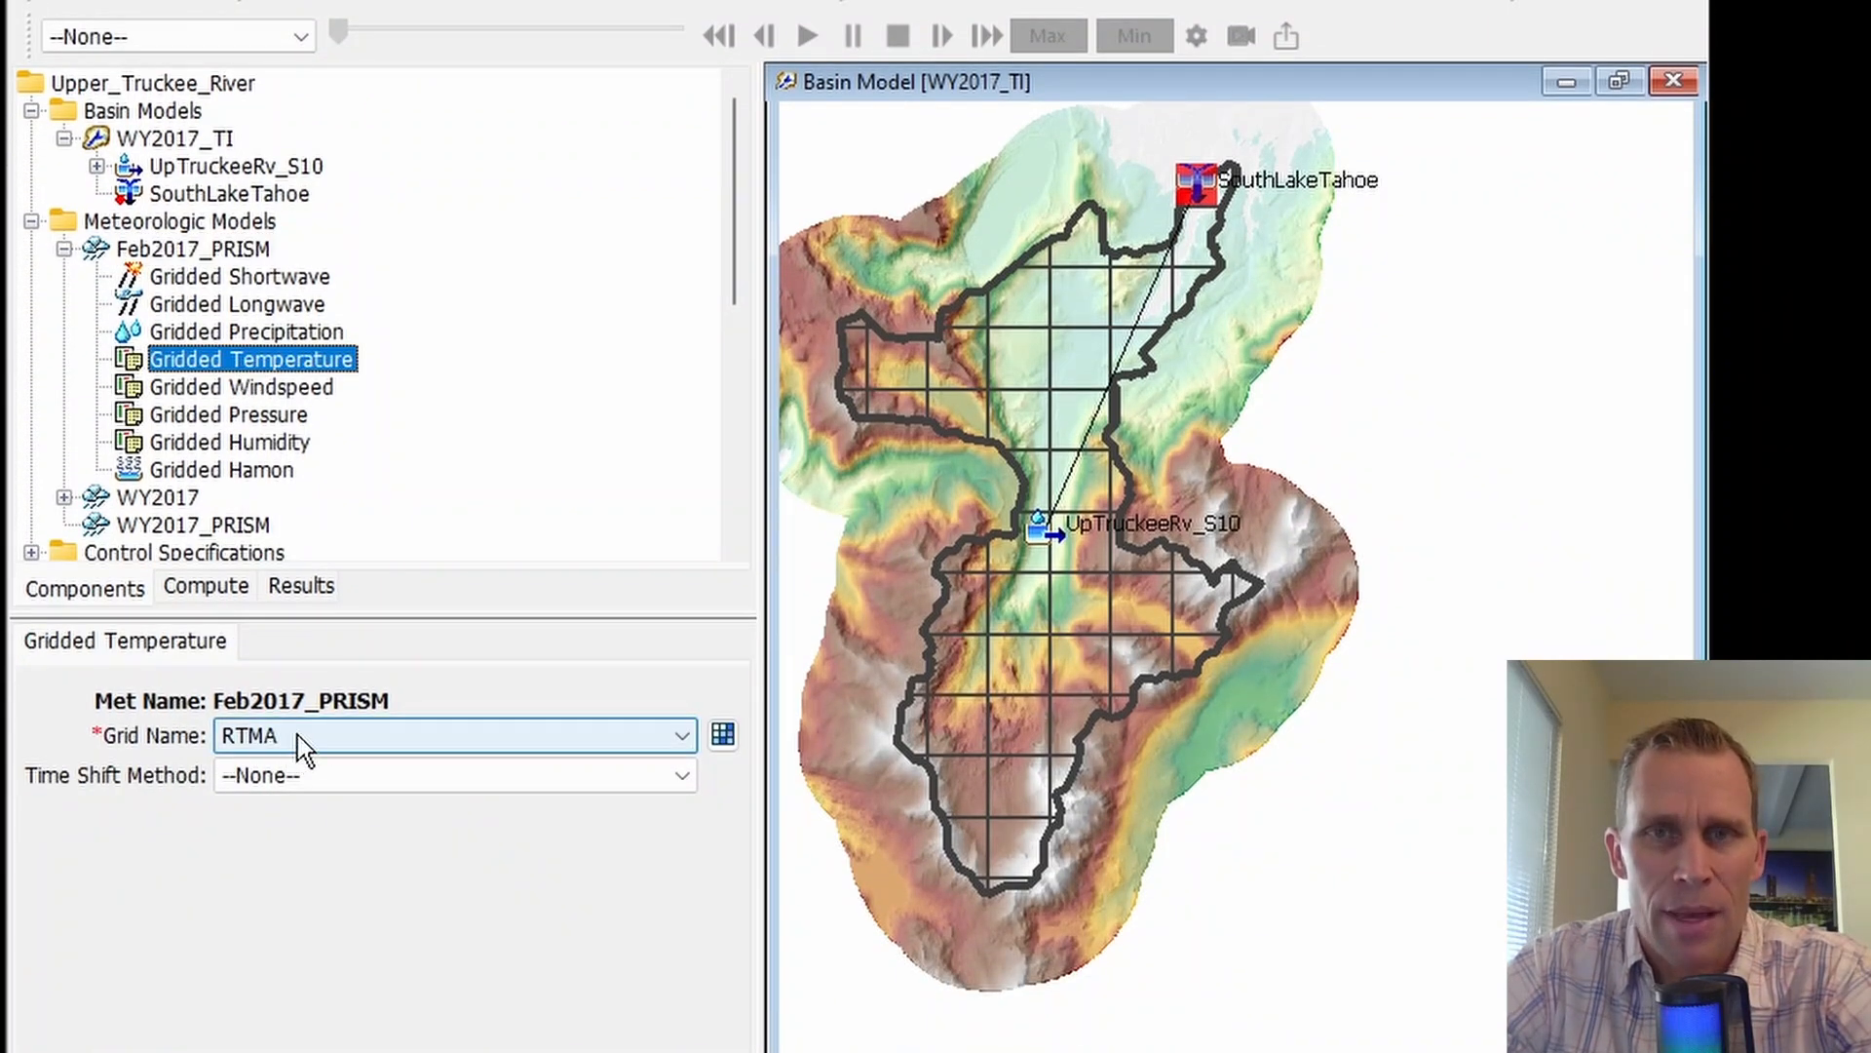
{"action": "left_click", "coordinate": [321, 743]}
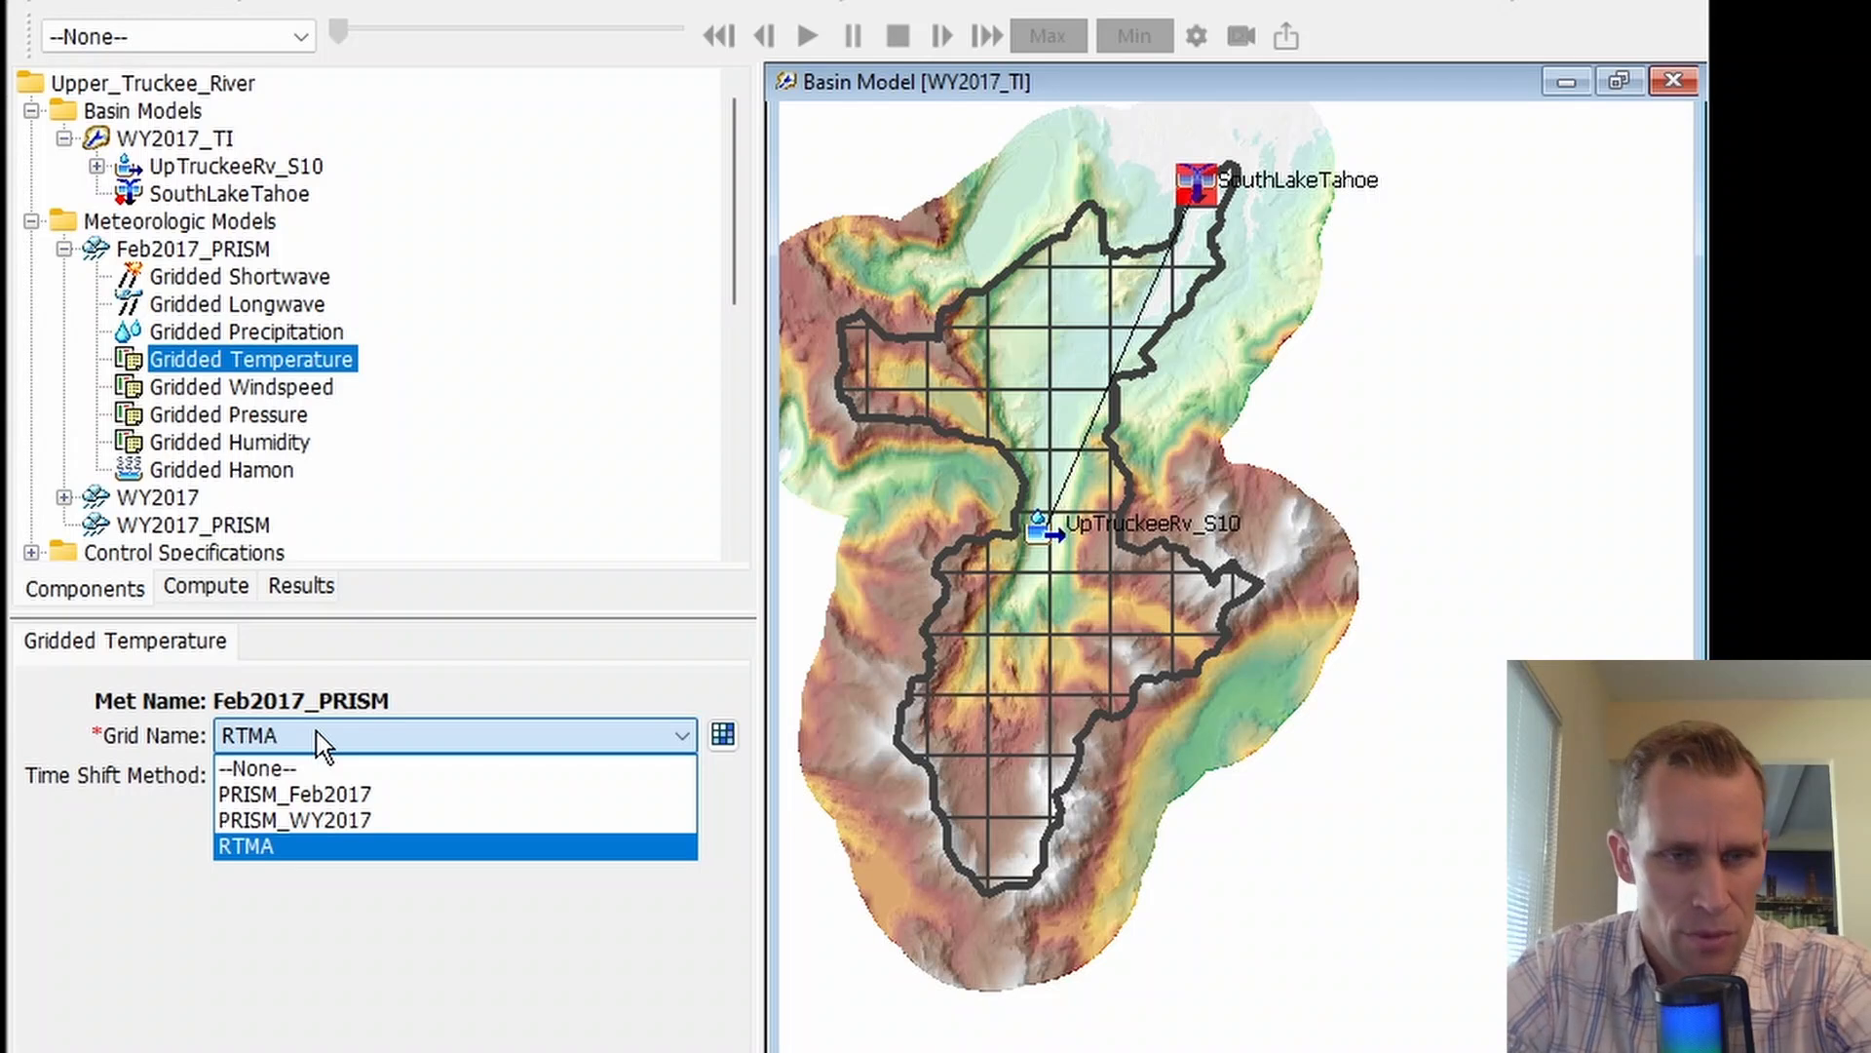
{"action": "left_click", "coordinate": [336, 795]}
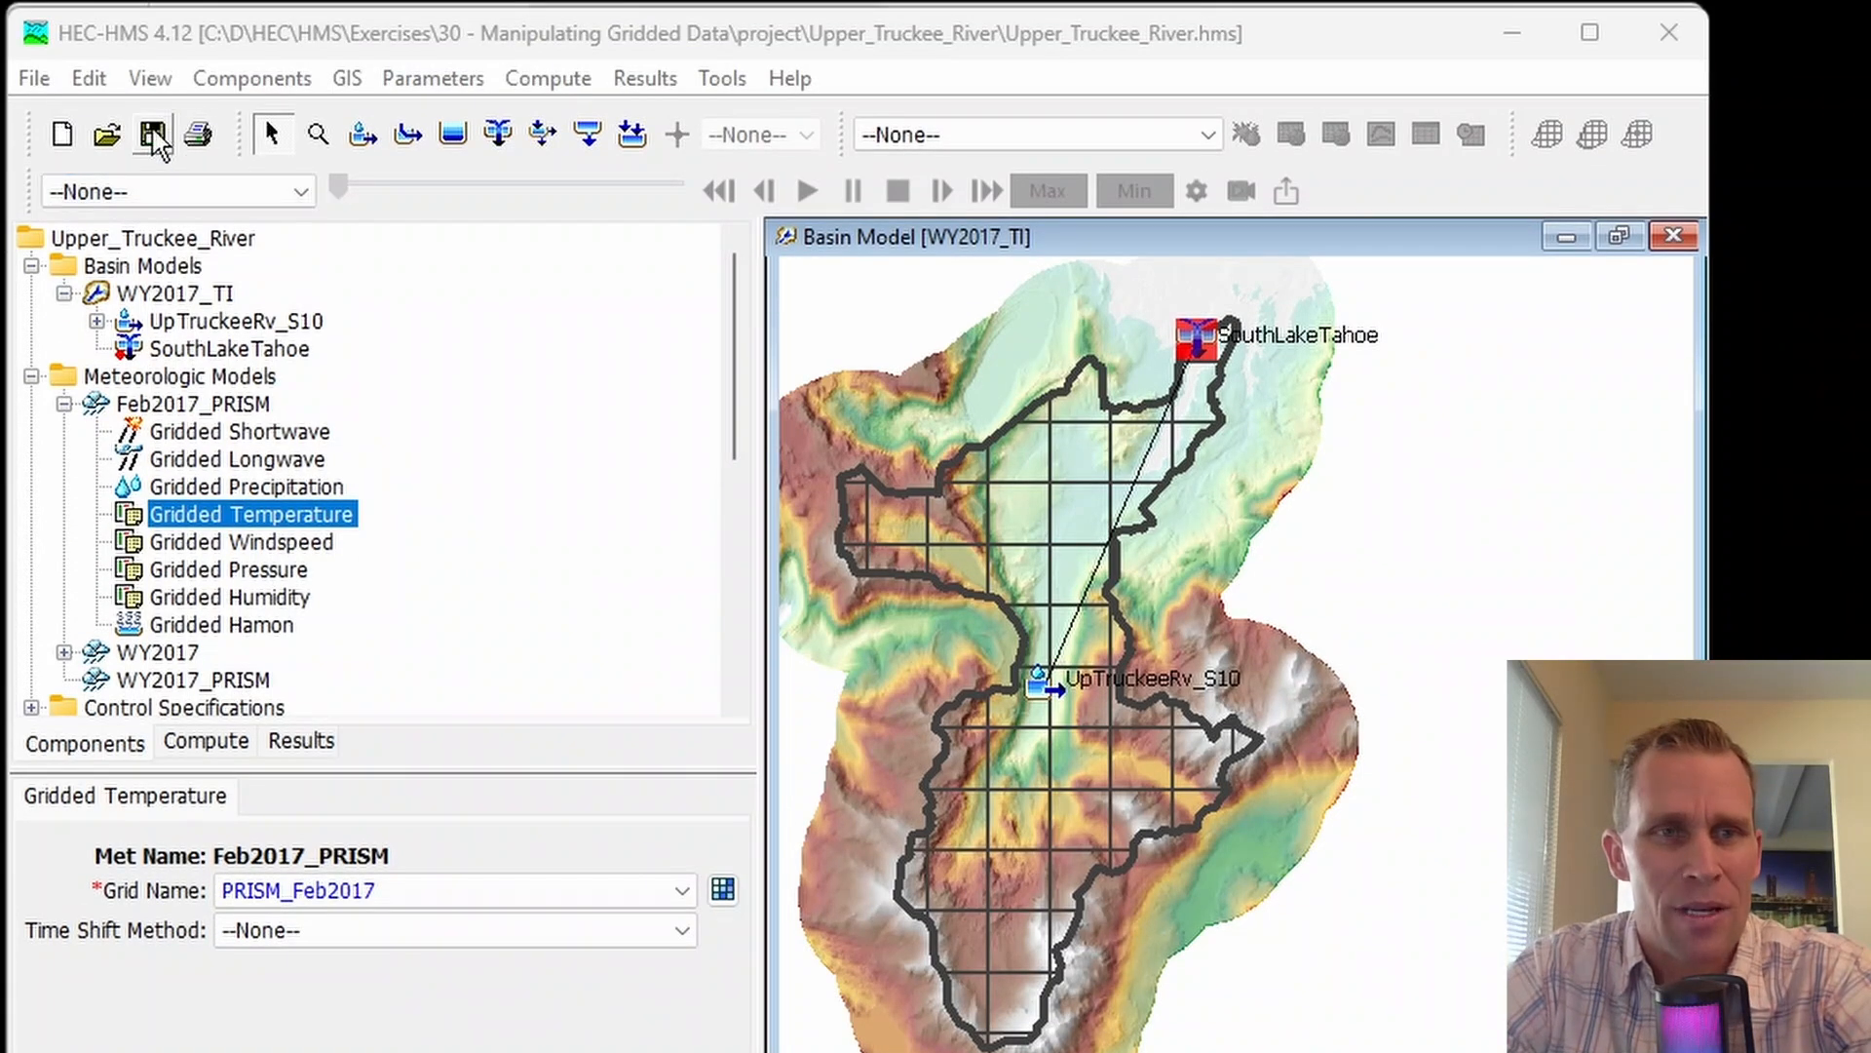
{"action": "left_click", "coordinate": [154, 138]}
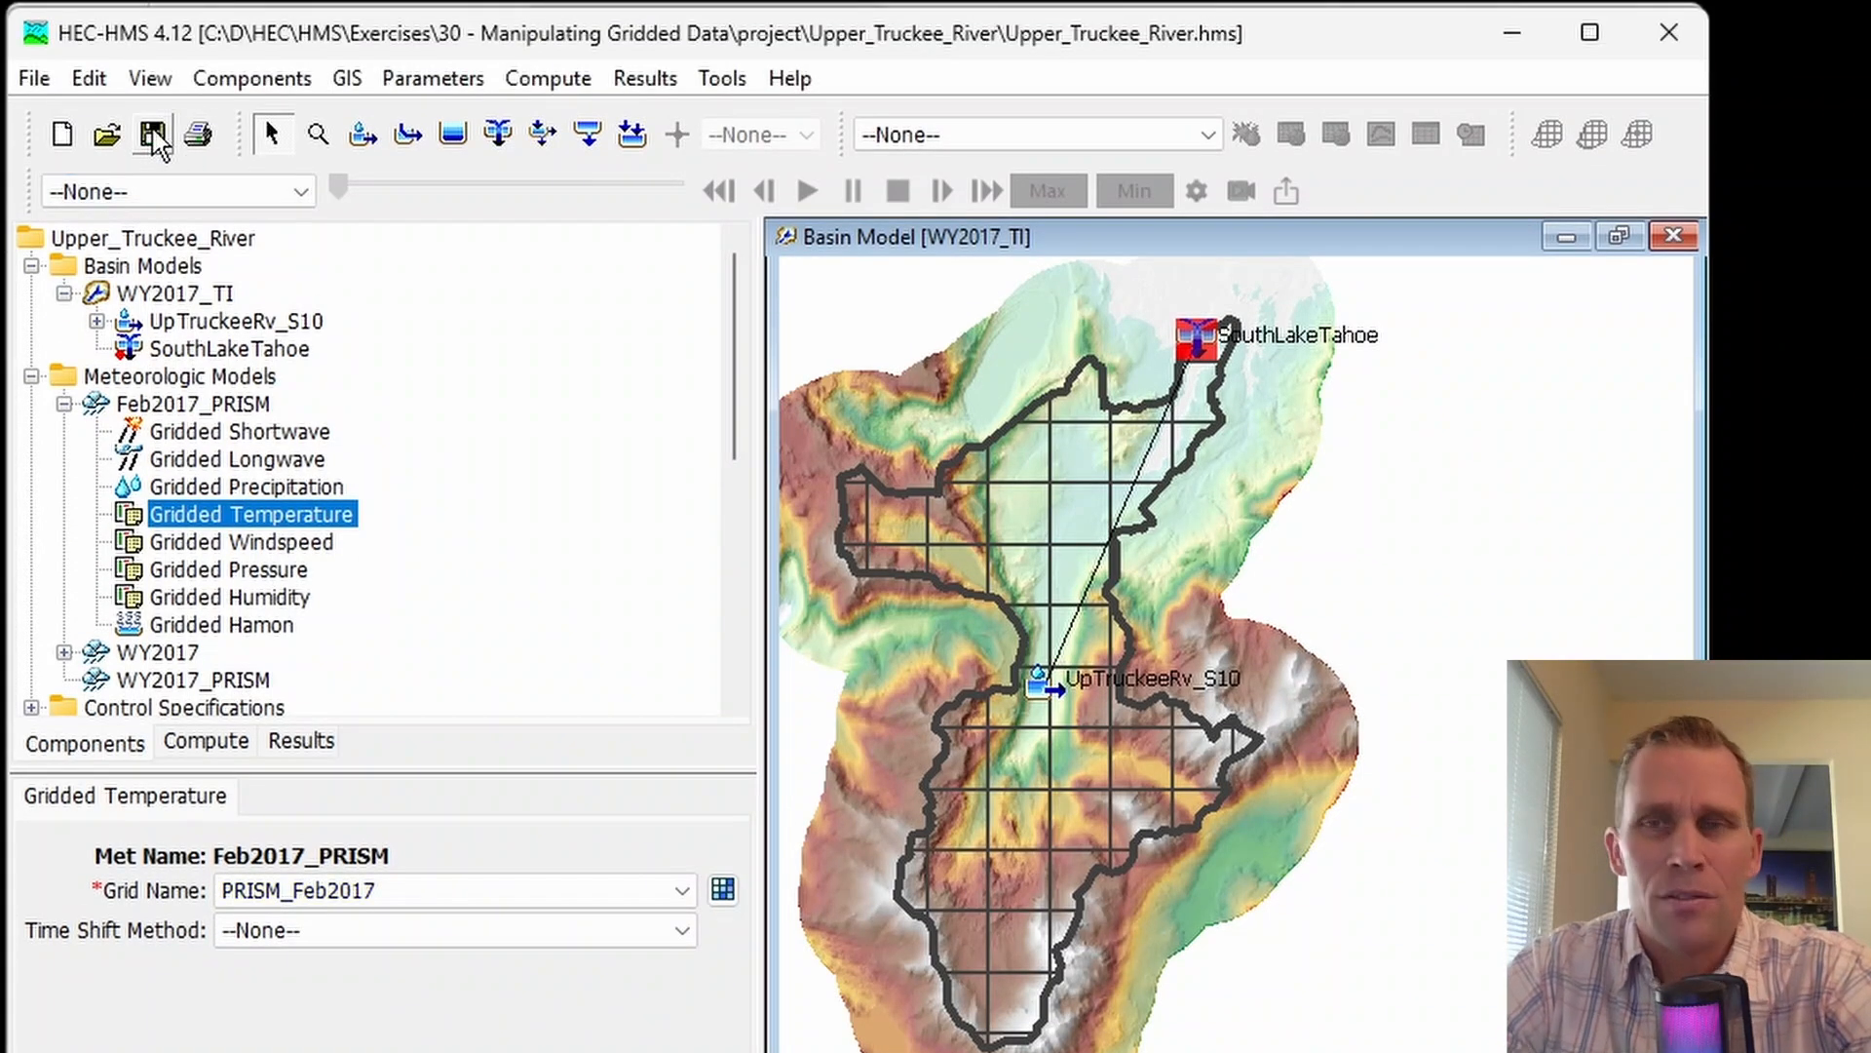
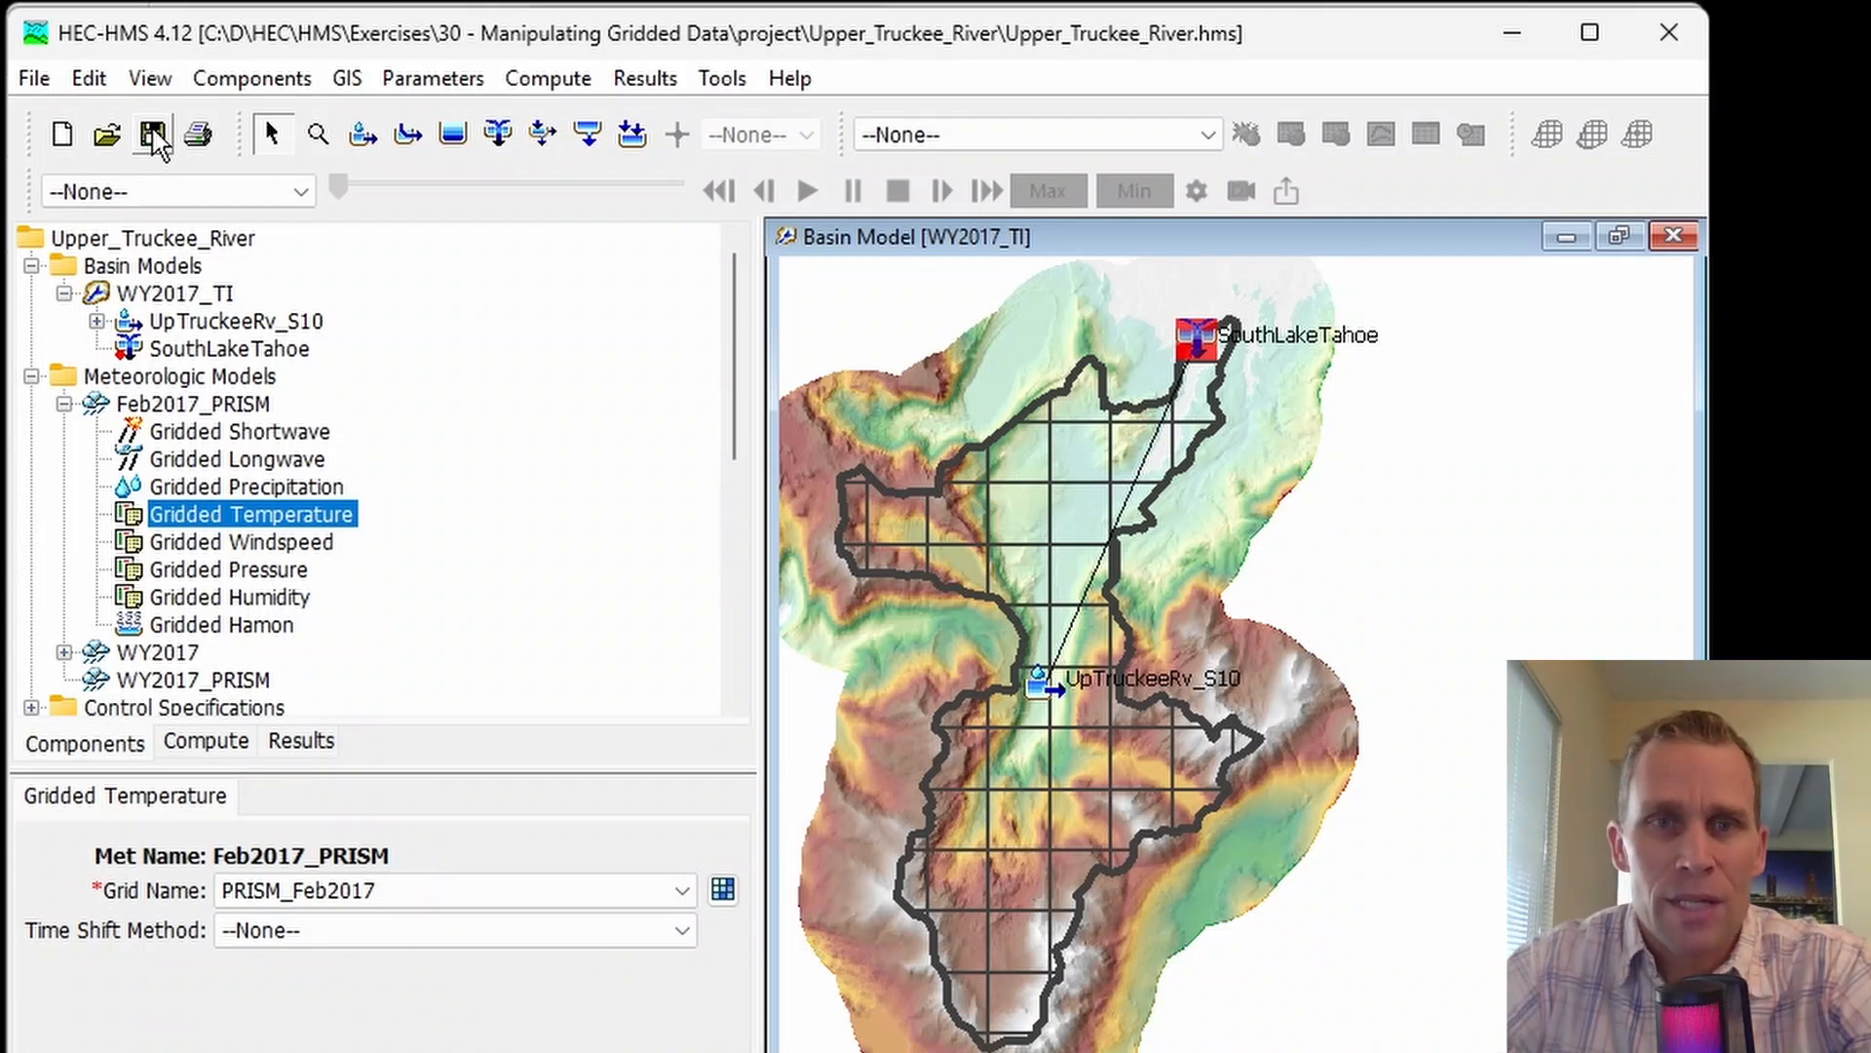
- Review the observed flow and observed SWE settings in the options of subbasin UpTruckeeRv_S10
{"action": "left_click", "coordinate": [1026, 521]}
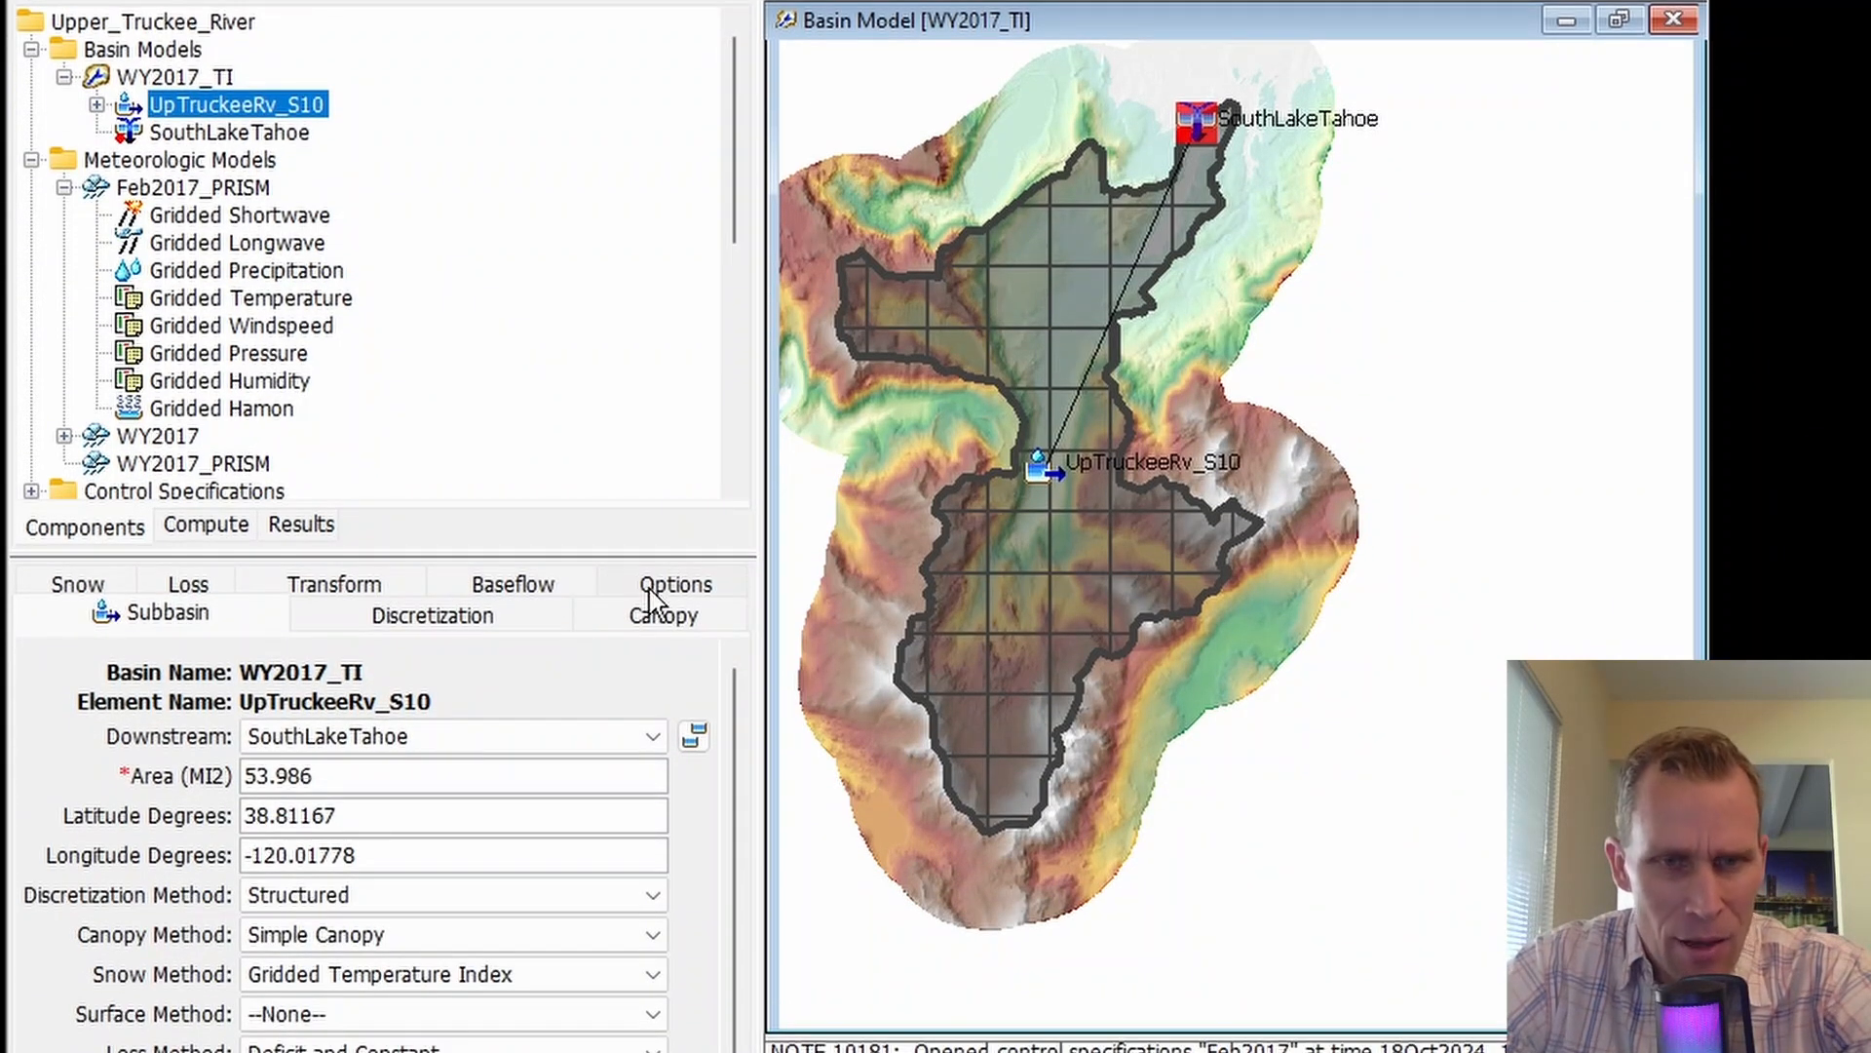
{"action": "left_click", "coordinate": [651, 590]}
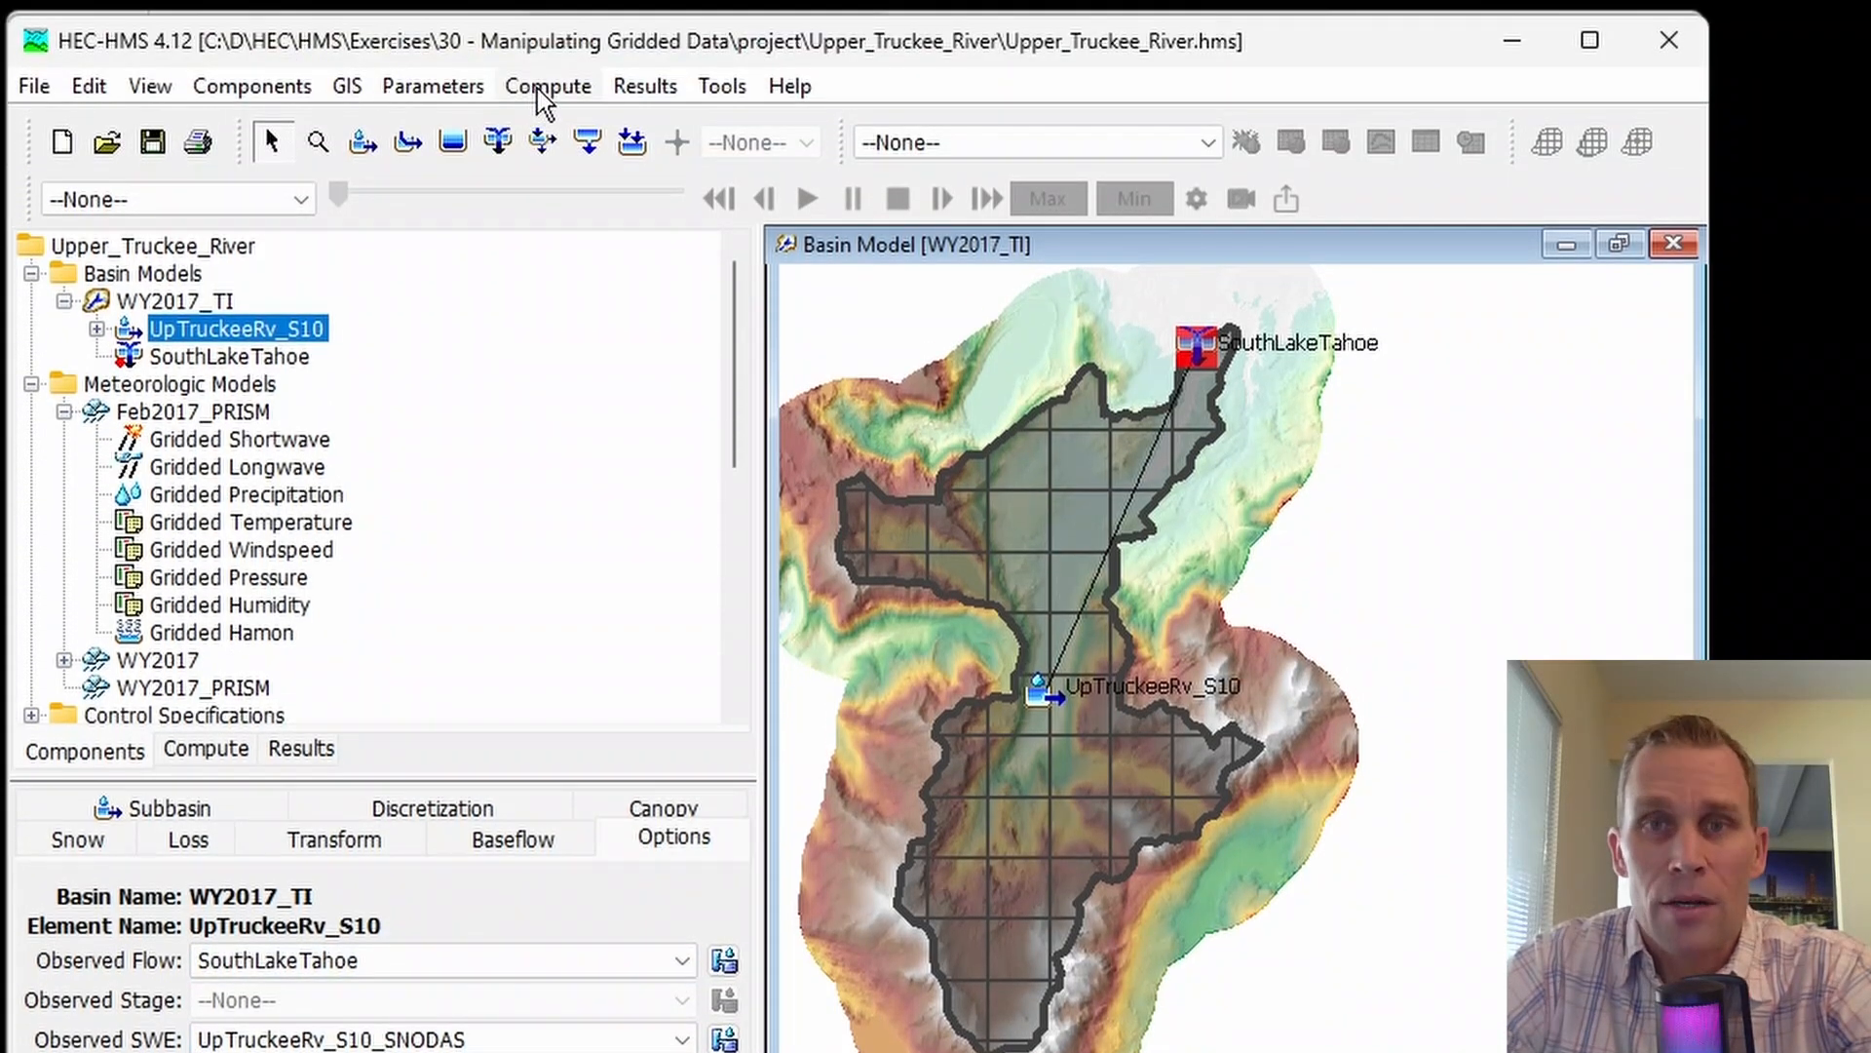
- Start a new simulation run and name it Feb2017_TI_RTMA
{"action": "left_click", "coordinate": [546, 92]}
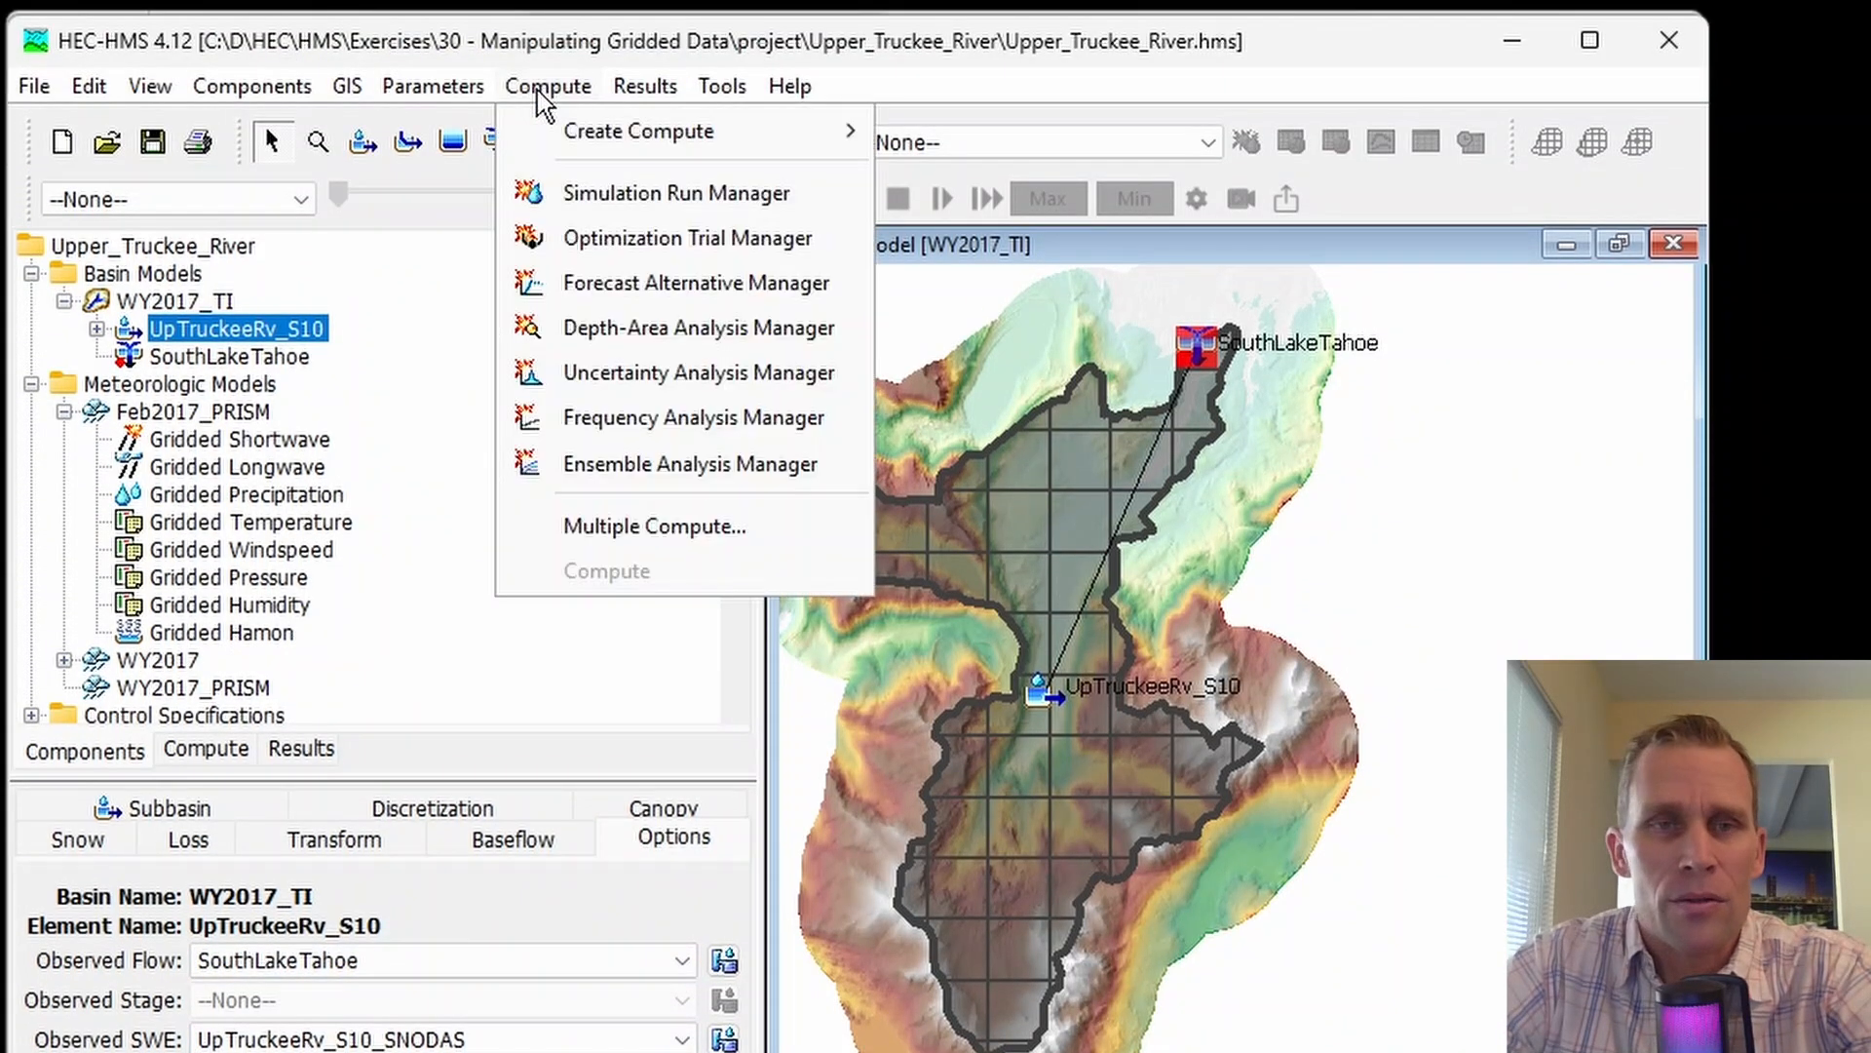
{"action": "mouse_move", "coordinate": [492, 98]}
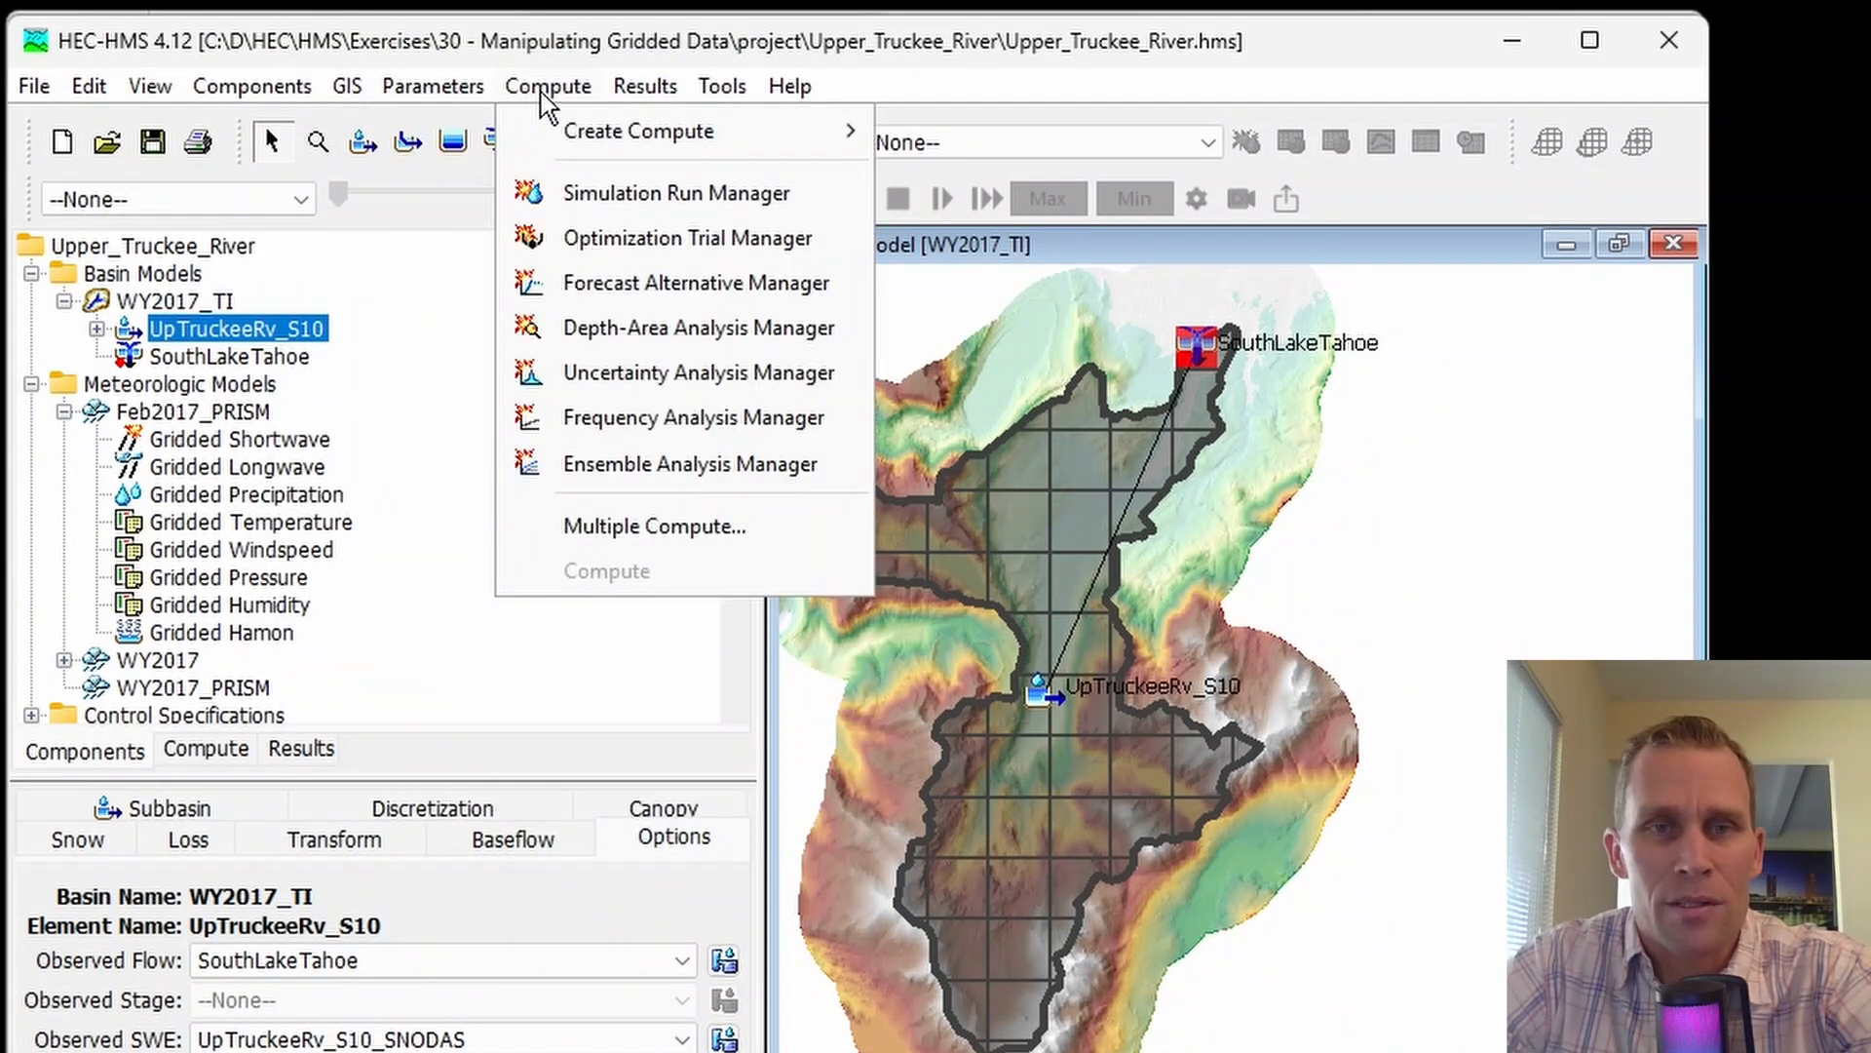
{"action": "left_click", "coordinate": [587, 196]}
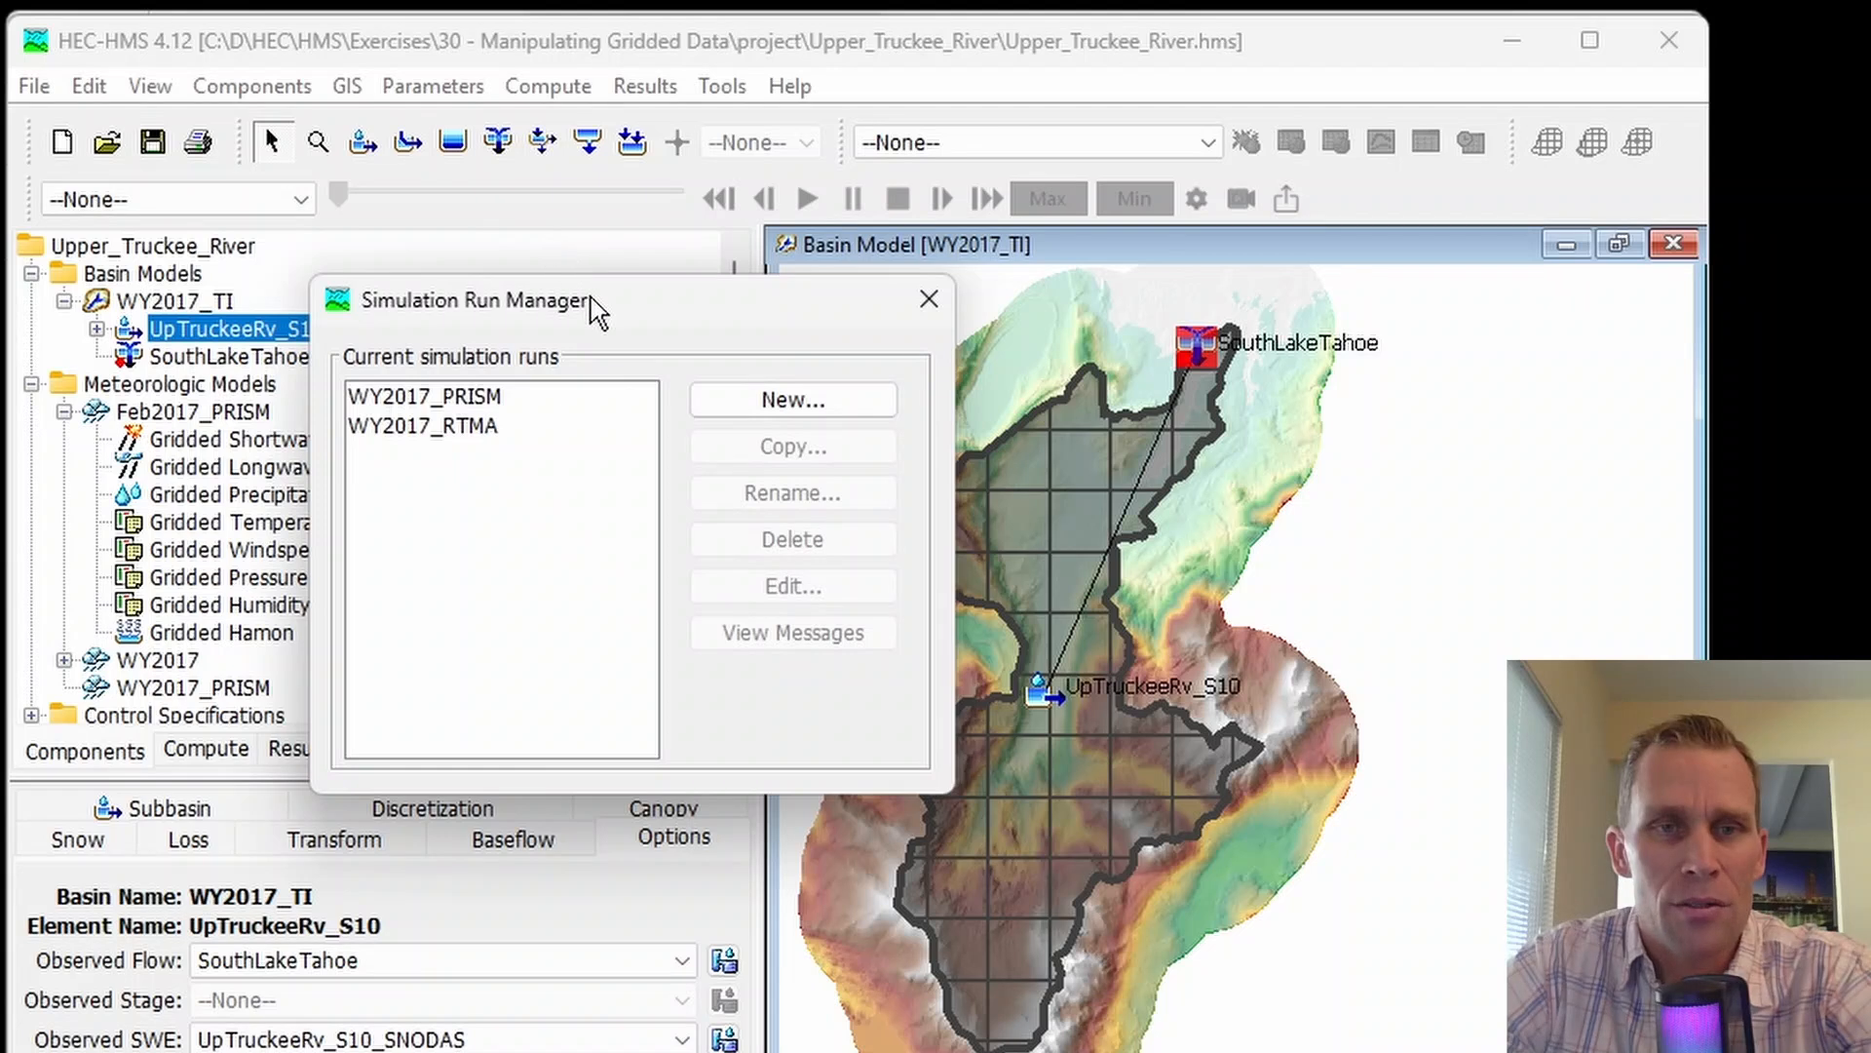
{"action": "left_click_drag", "start_coordinate": [604, 314], "coordinate": [444, 442]}
{"action": "left_click", "coordinate": [595, 534]}
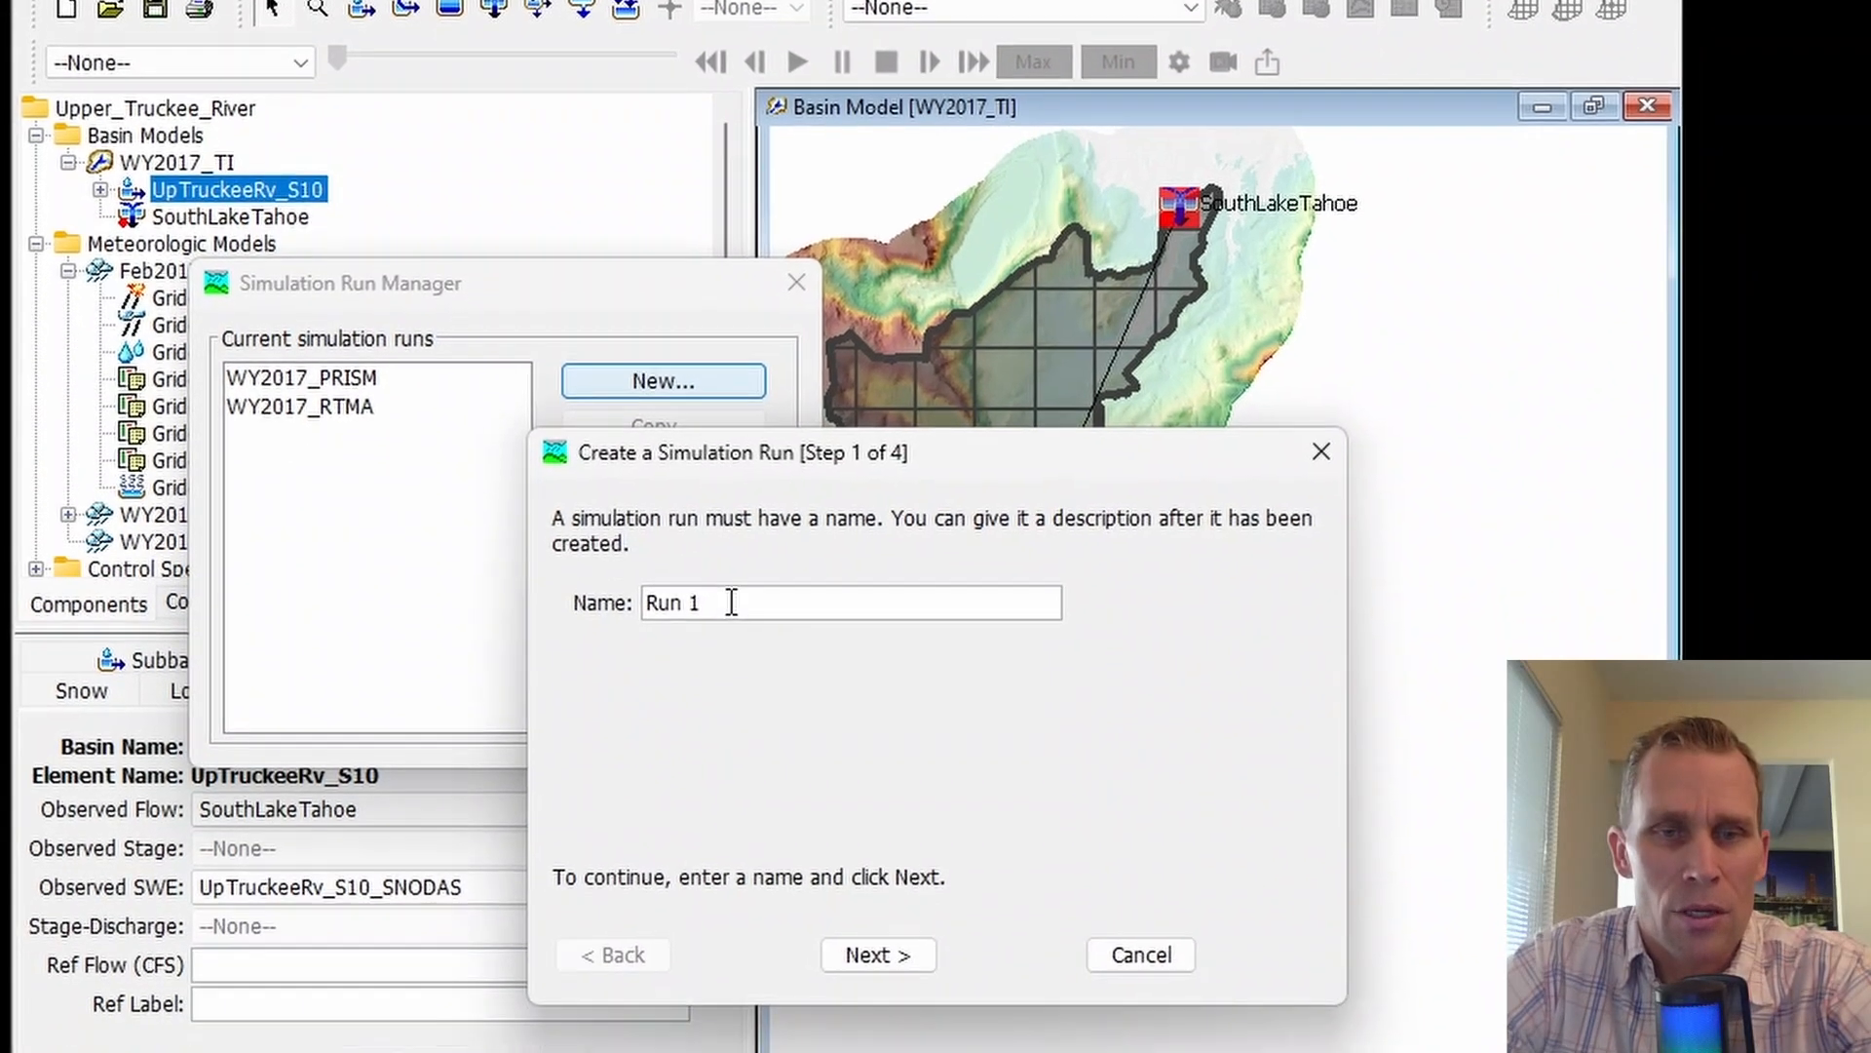
{"action": "left_click_drag", "start_coordinate": [721, 721], "coordinate": [605, 705]}
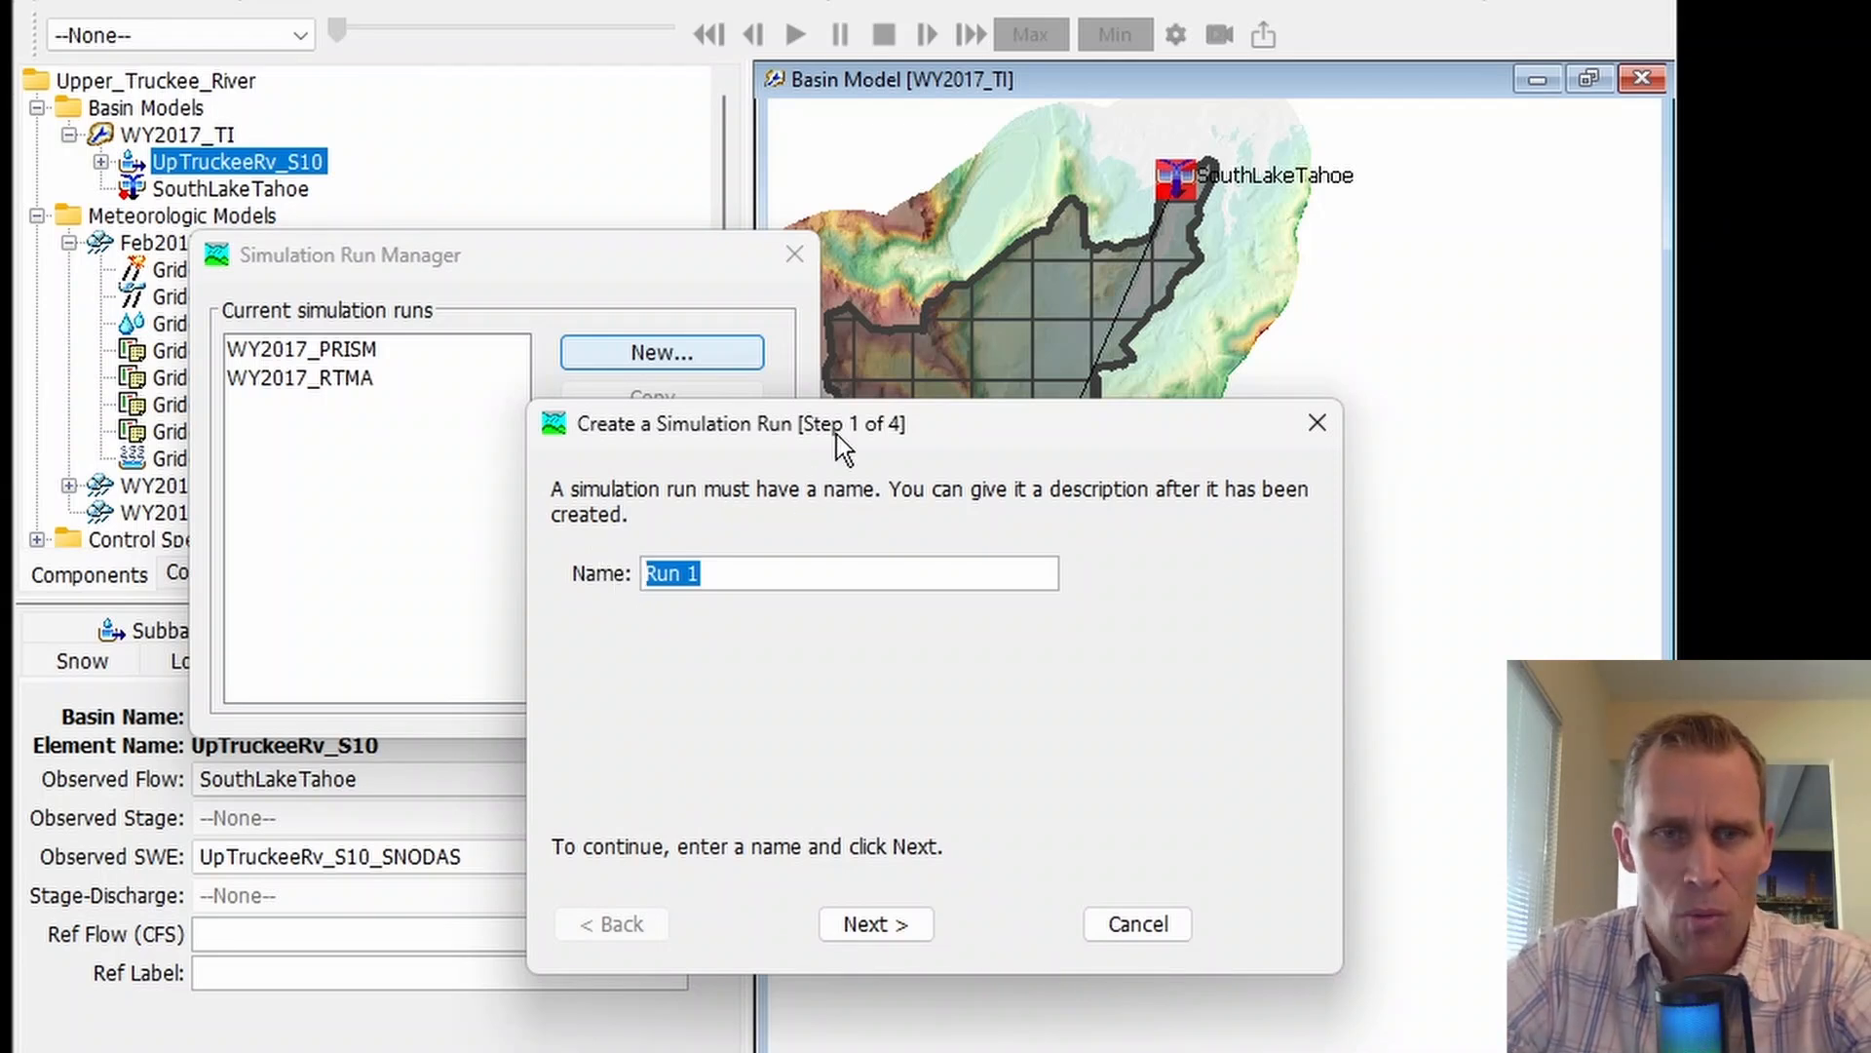
{"action": "left_click_drag", "start_coordinate": [938, 447], "coordinate": [756, 407]}
{"action": "type", "text": "Feb2017_TI_RTMA"}
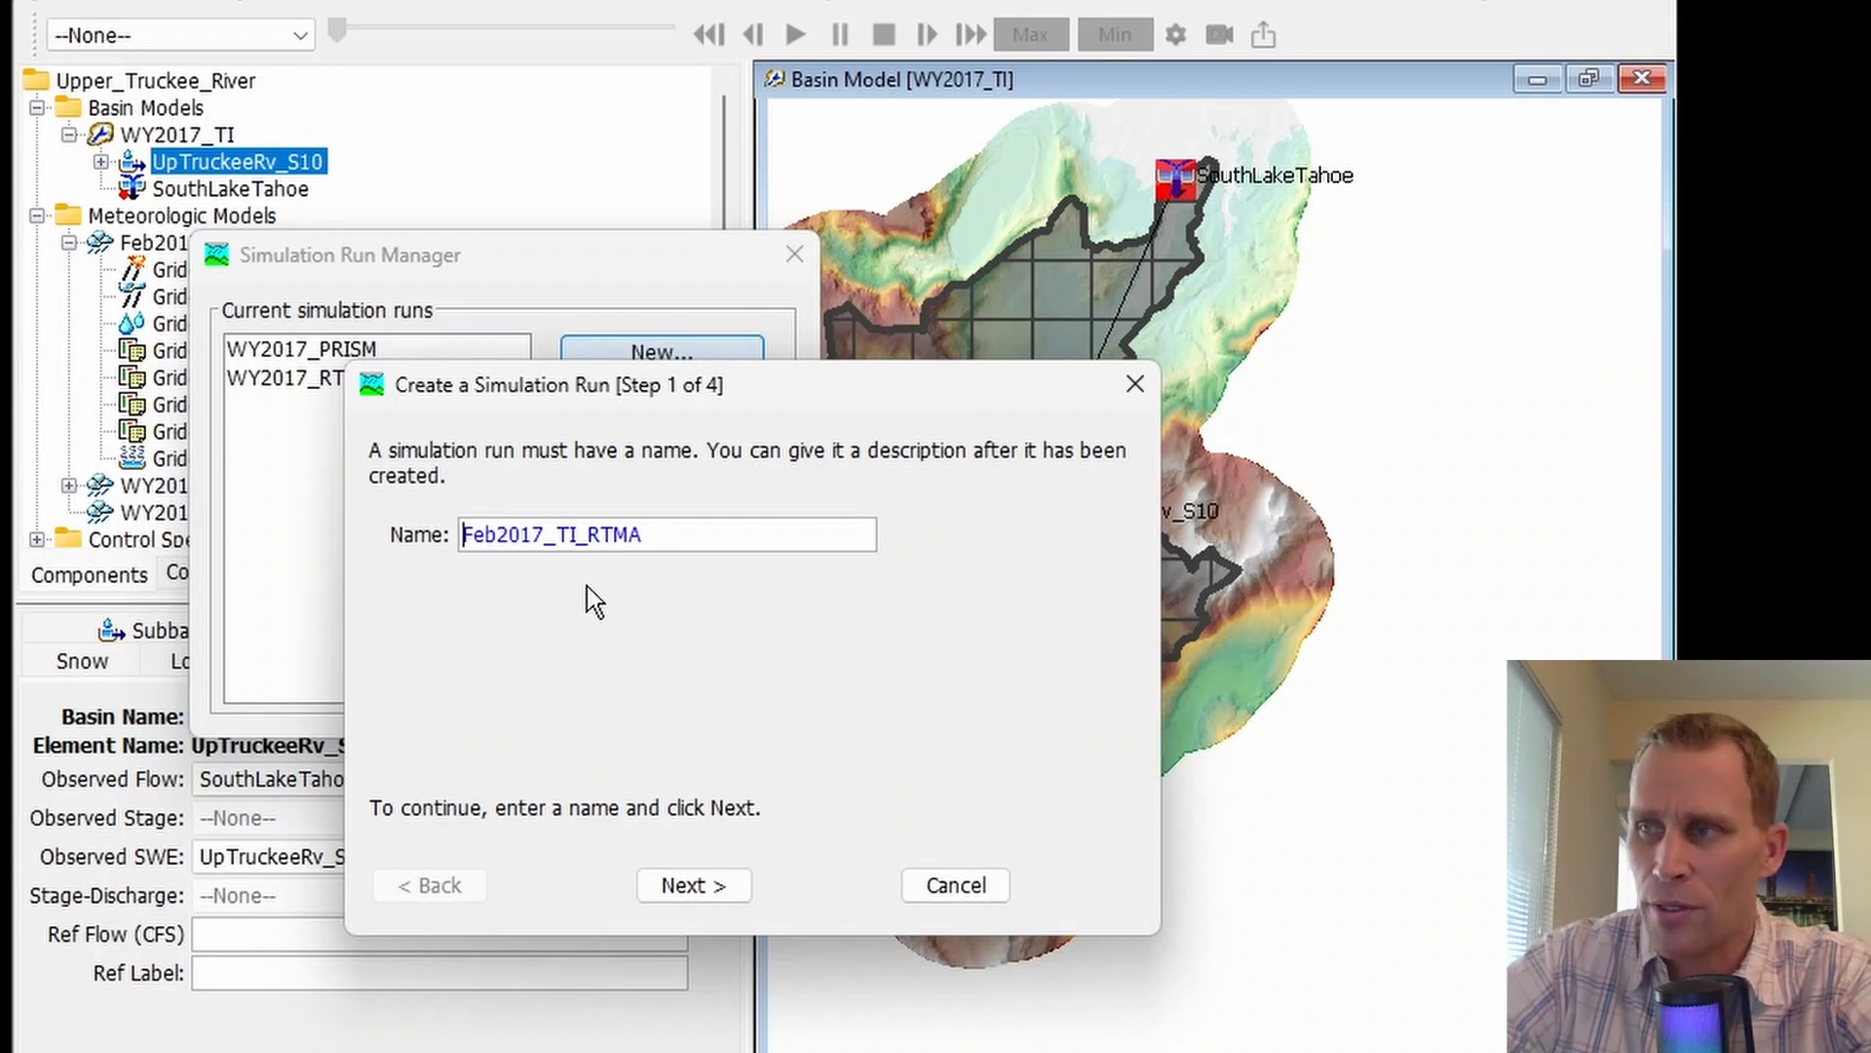
- Create the Feb2017_TI_RTMA run with basin model WY2017_TI, meteorologic model WY2017 and control specifications Feb2017
{"action": "left_click", "coordinate": [687, 887]}
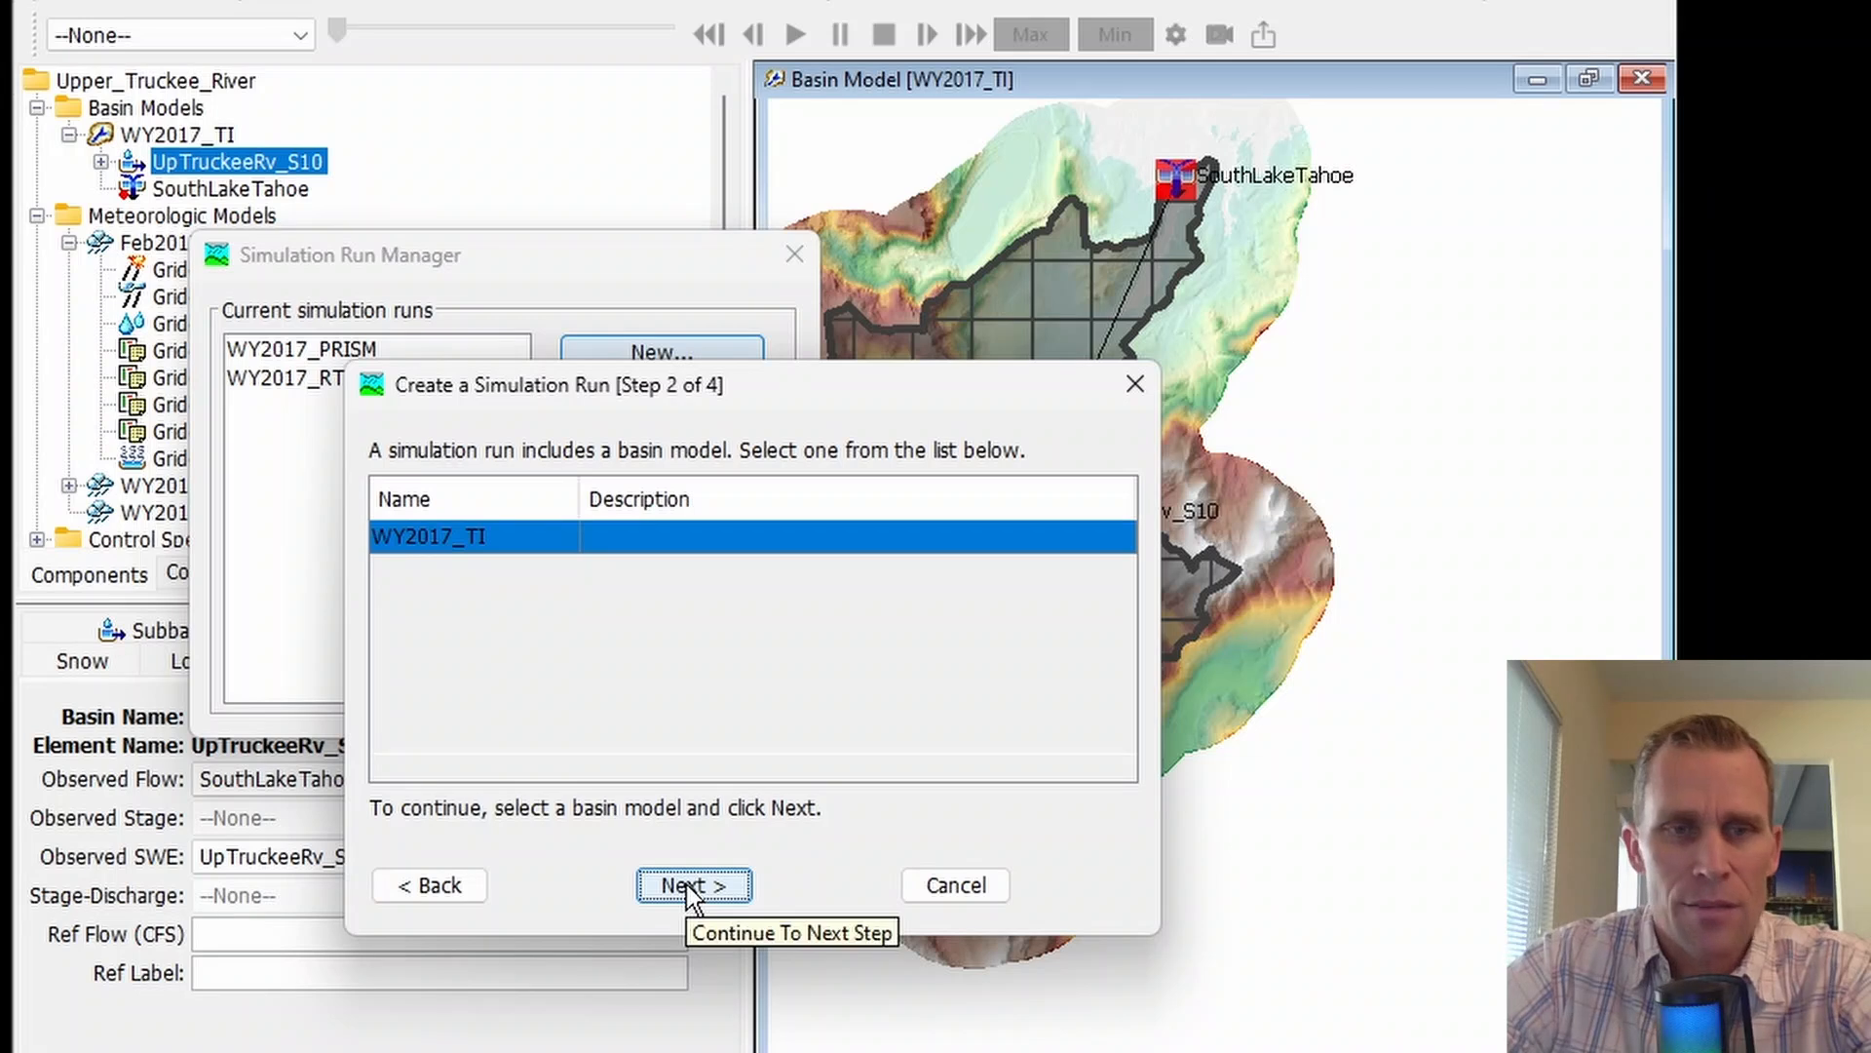
{"action": "left_click", "coordinate": [687, 887]}
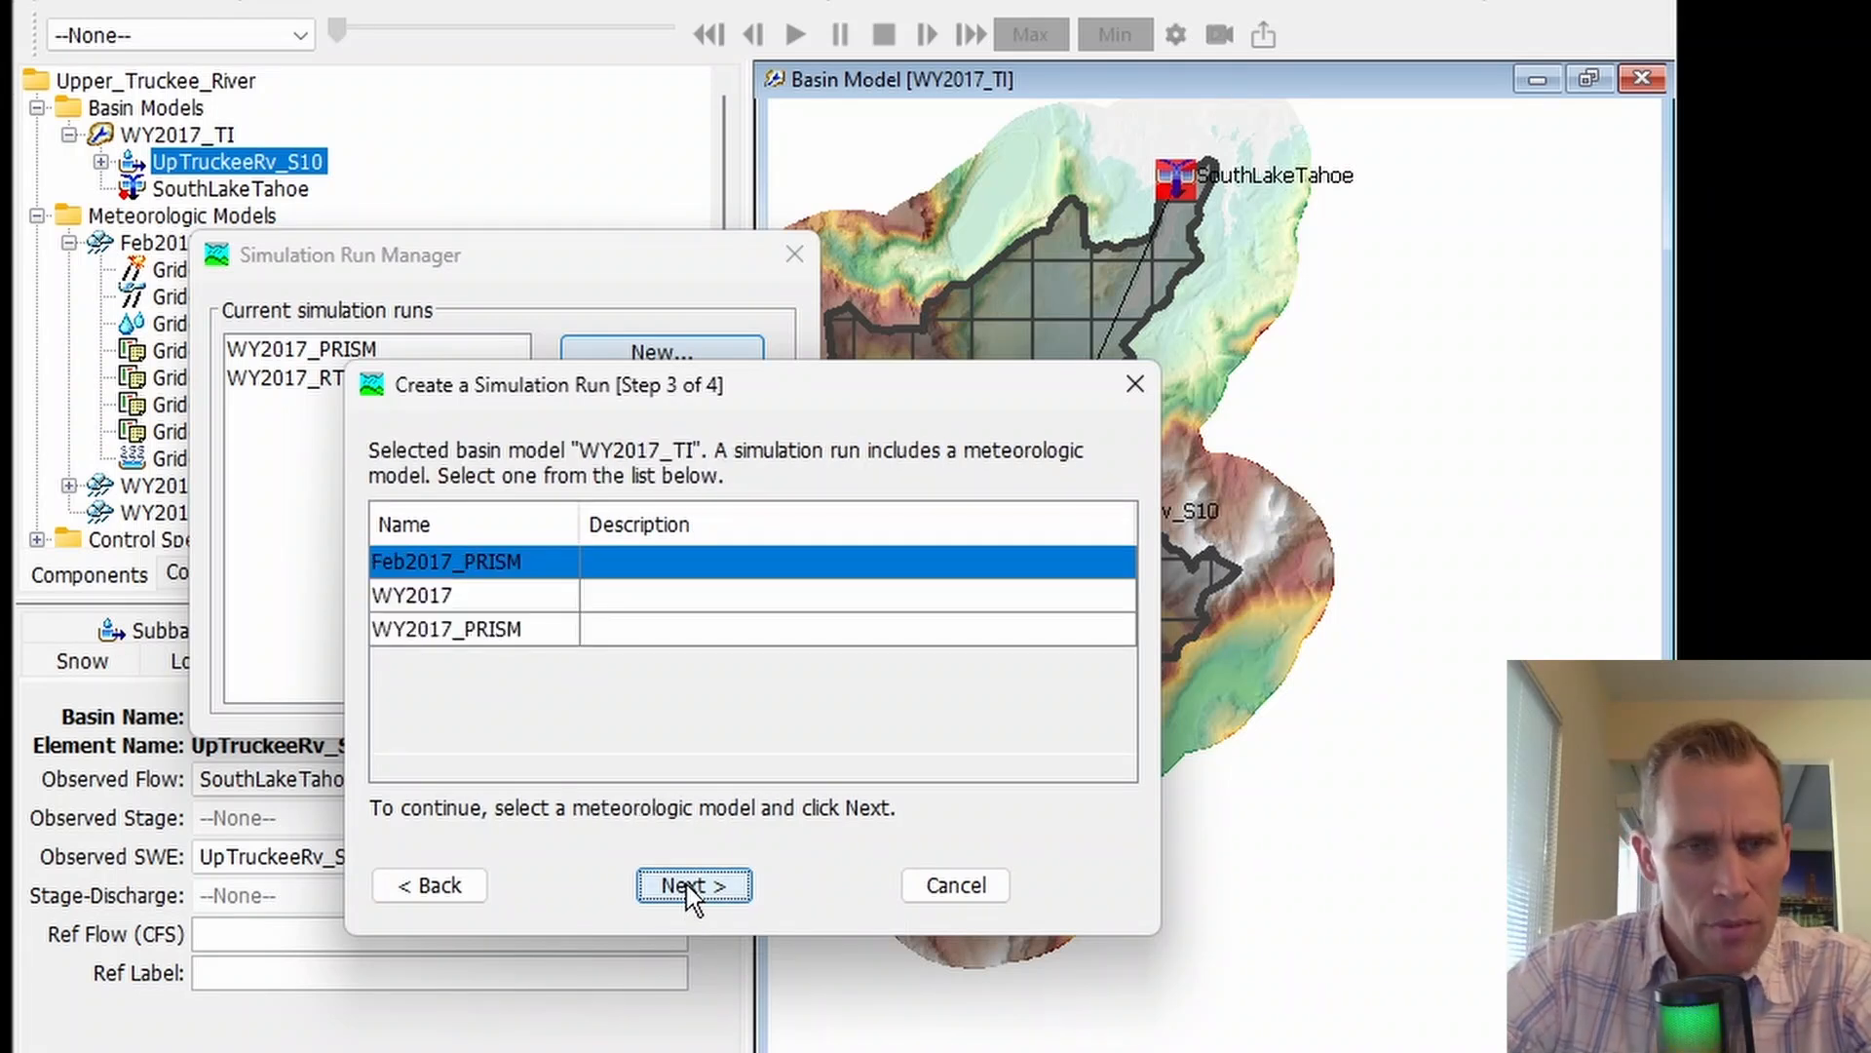
{"action": "left_click", "coordinate": [437, 598]}
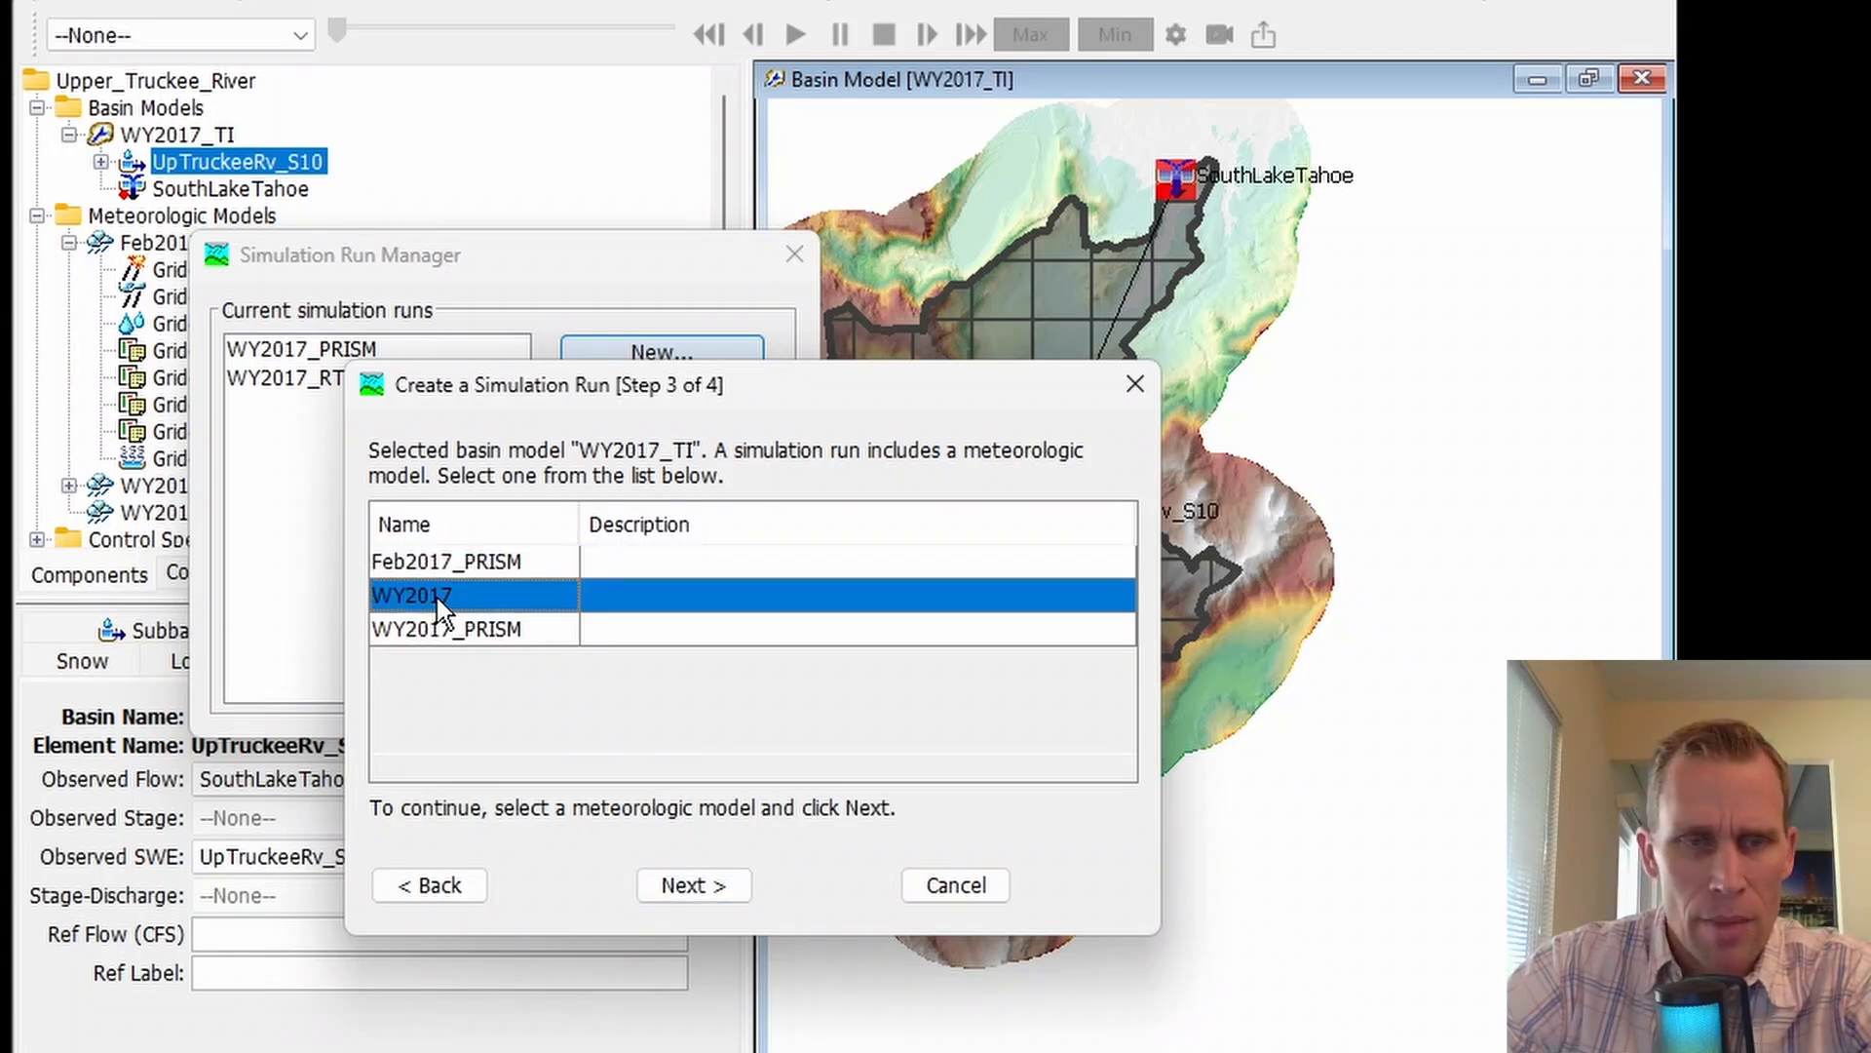
{"action": "left_click", "coordinate": [686, 882]}
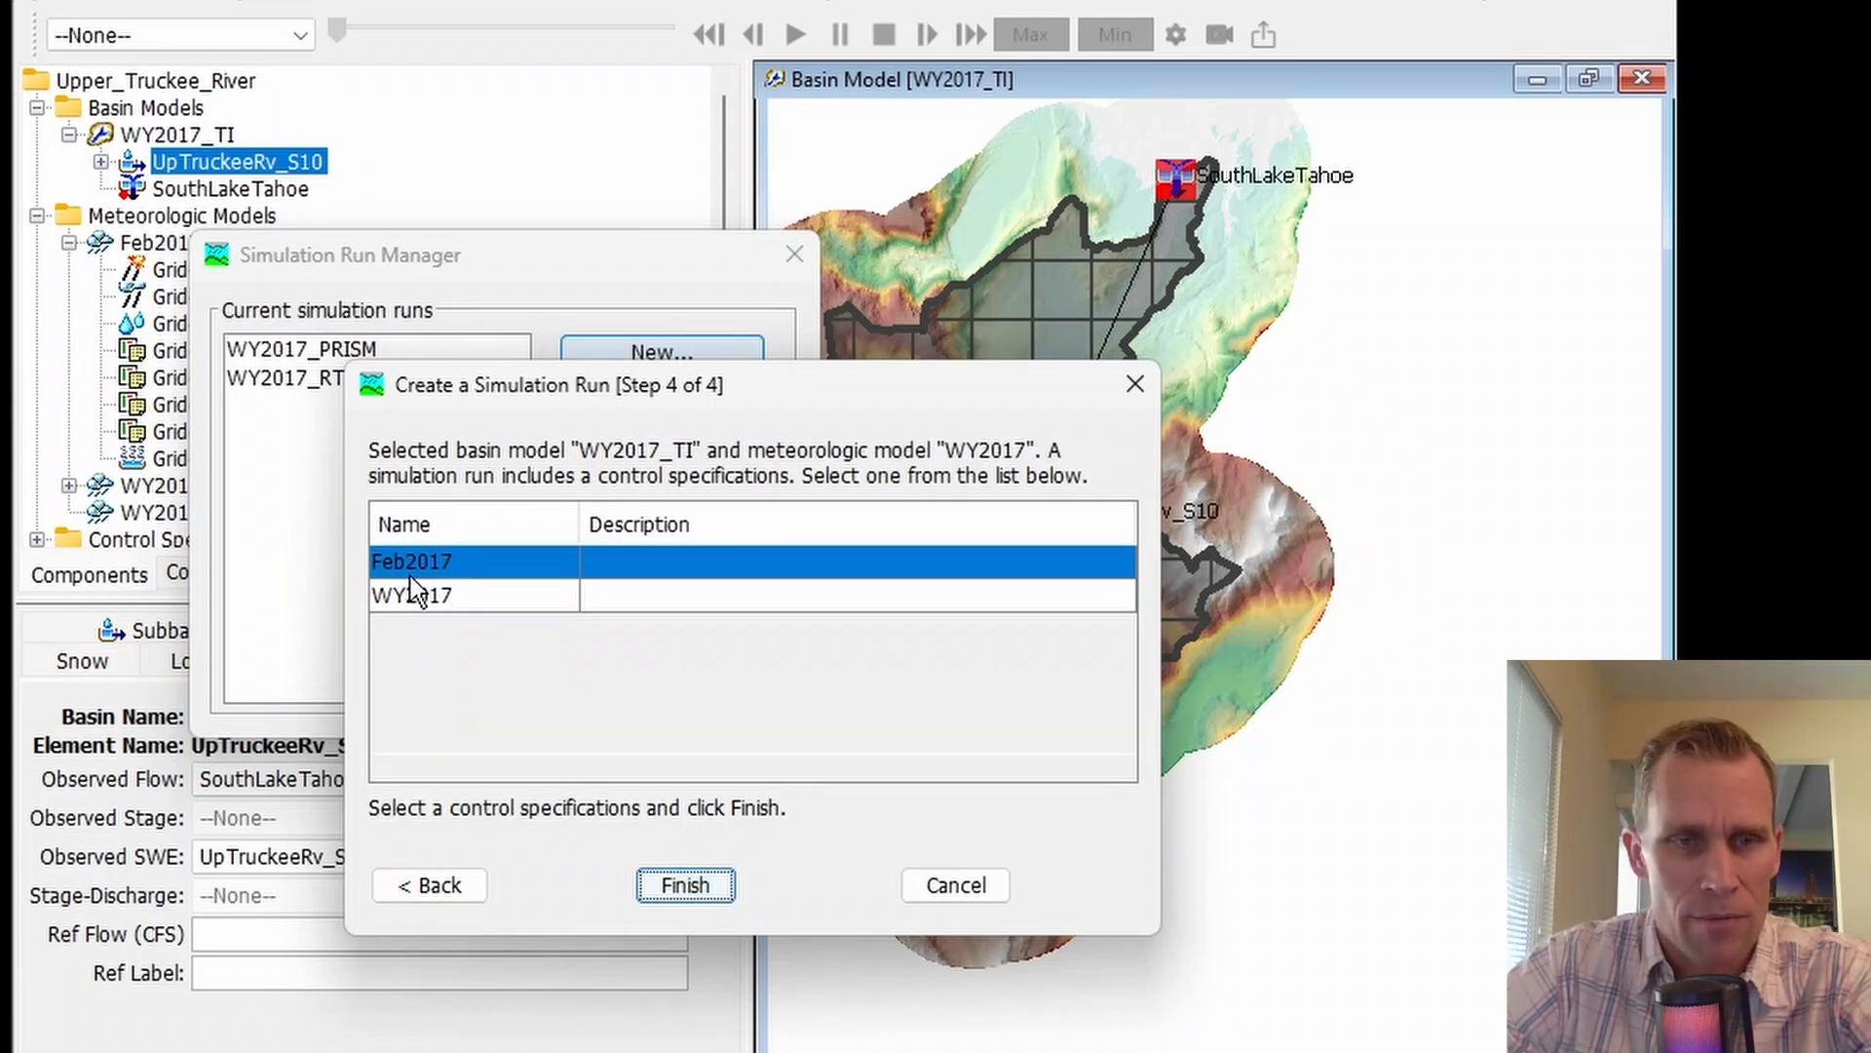
{"action": "left_click", "coordinate": [687, 887]}
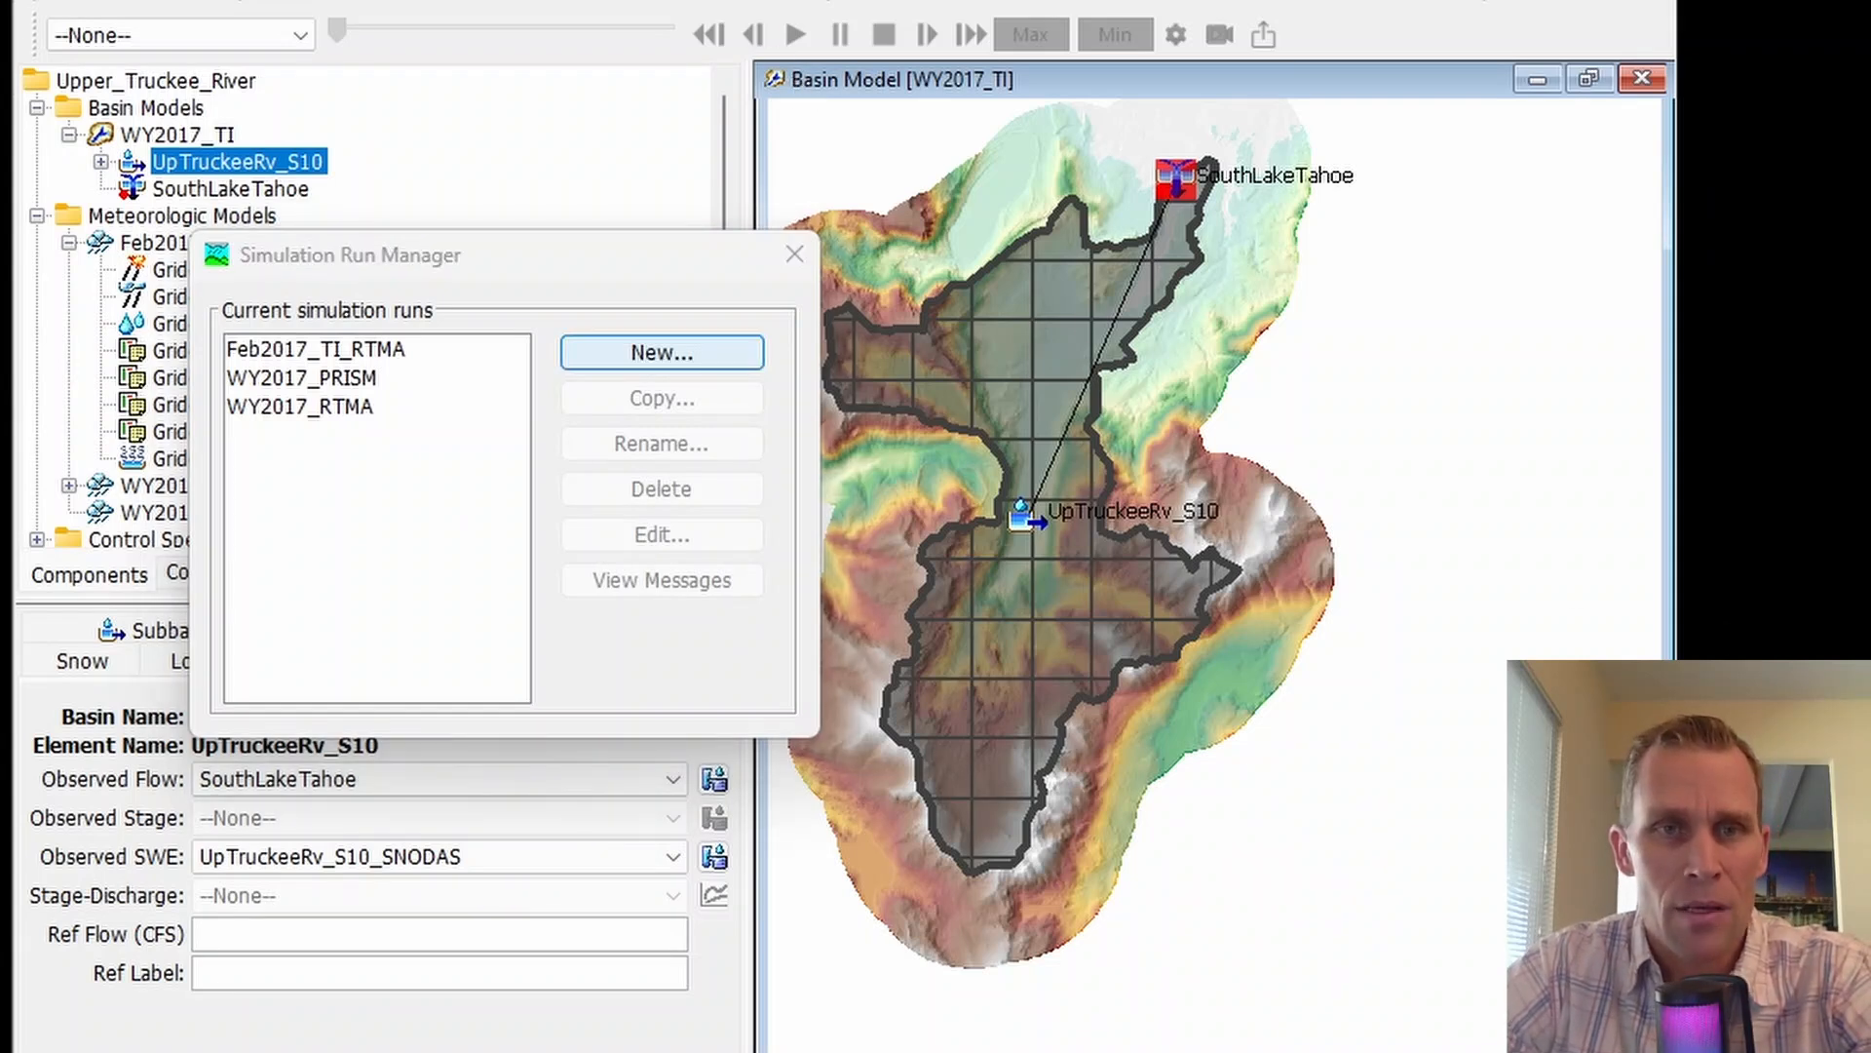
- Create a second simulation run named Feb2017_TI_PRISM with basin model WY2017_TI, meteorologic model Feb2017_PRISM and control specifications Feb2017
{"action": "left_click", "coordinate": [648, 360]}
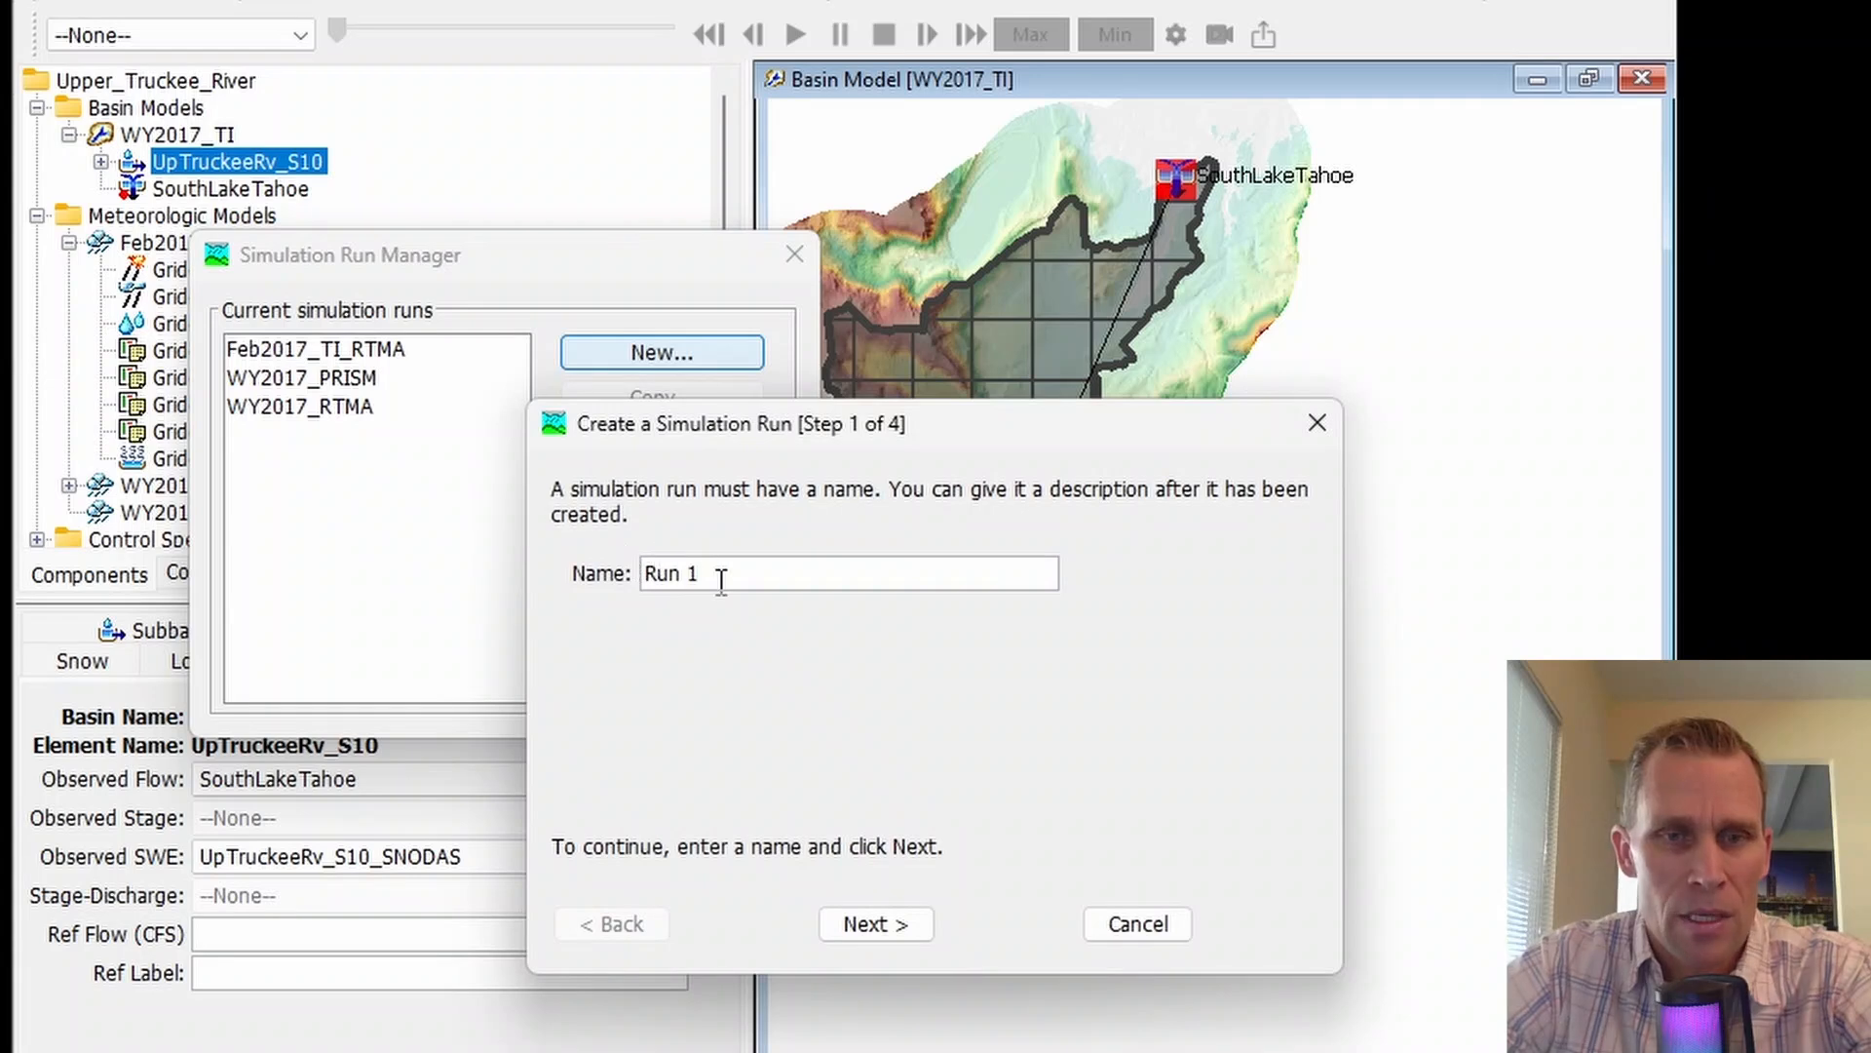
{"action": "left_click_drag", "start_coordinate": [721, 579], "coordinate": [606, 566]}
{"action": "left_click_drag", "start_coordinate": [770, 429], "coordinate": [608, 415]}
{"action": "type", "text": "Feb2017_TI_PRISM"}
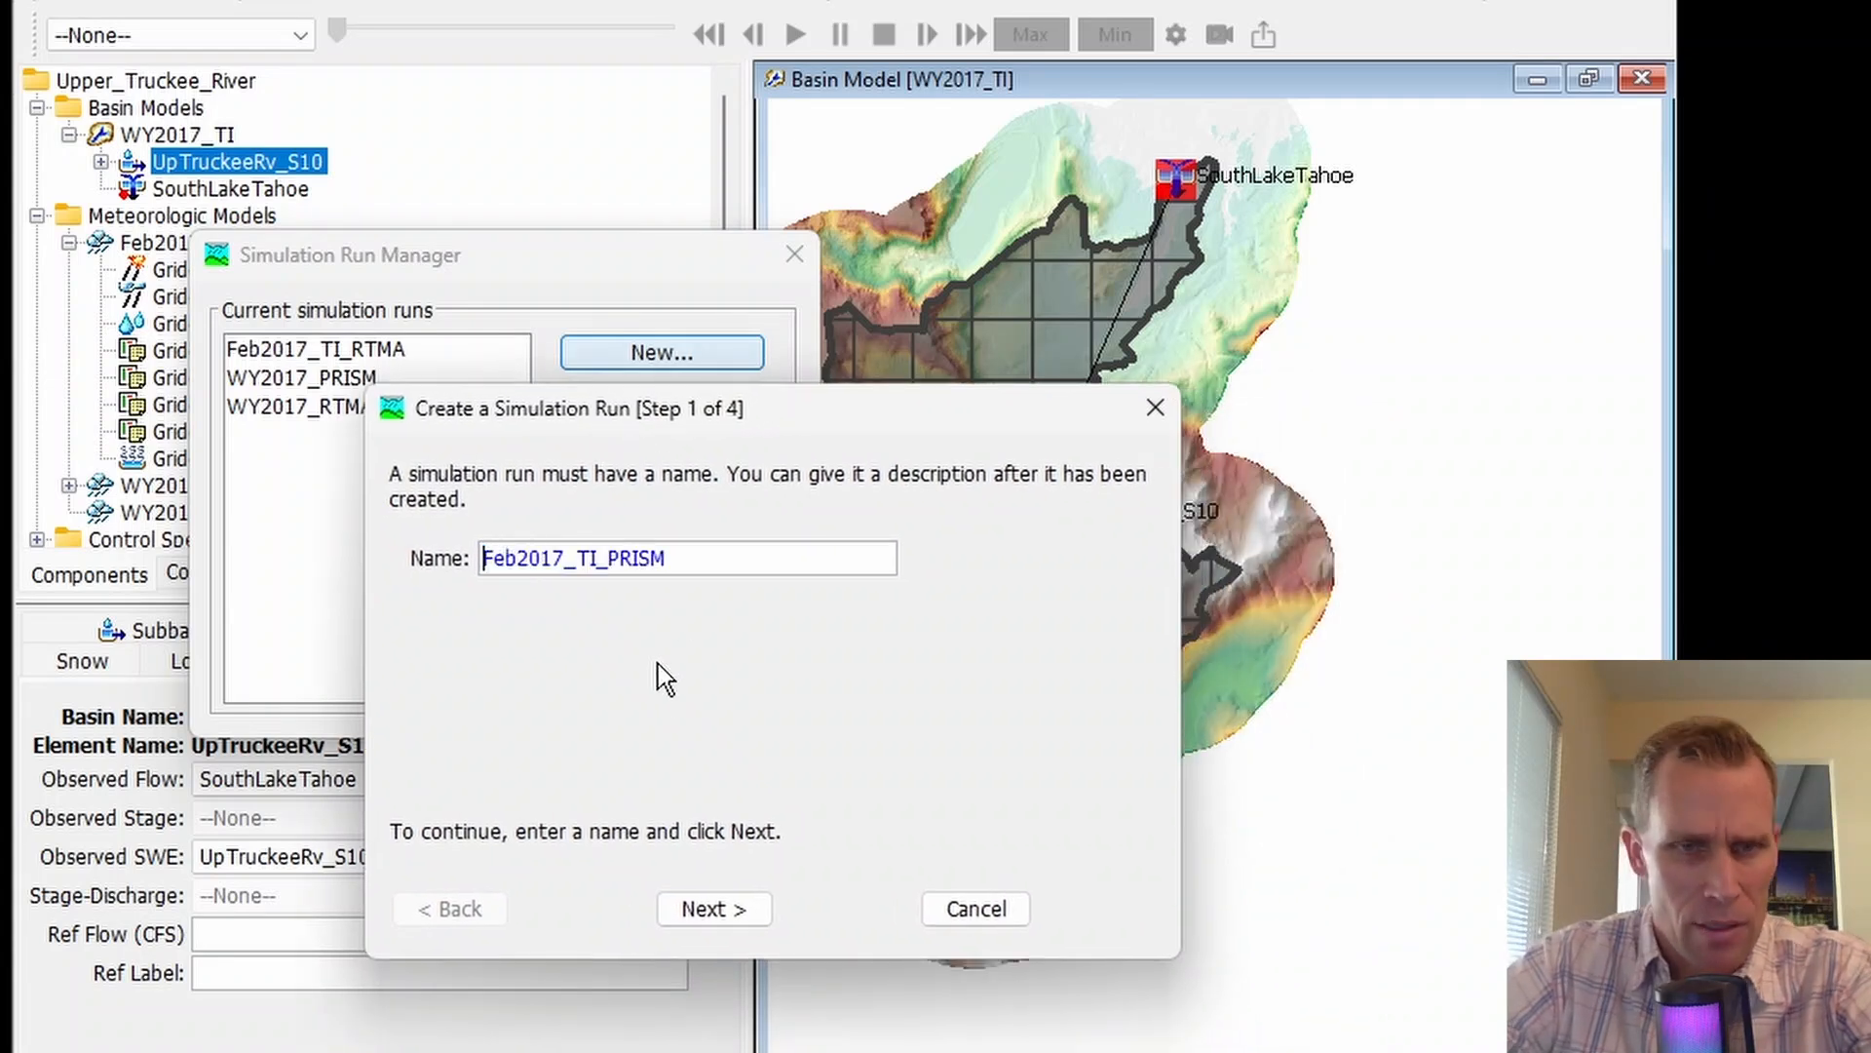
{"action": "left_click", "coordinate": [713, 910]}
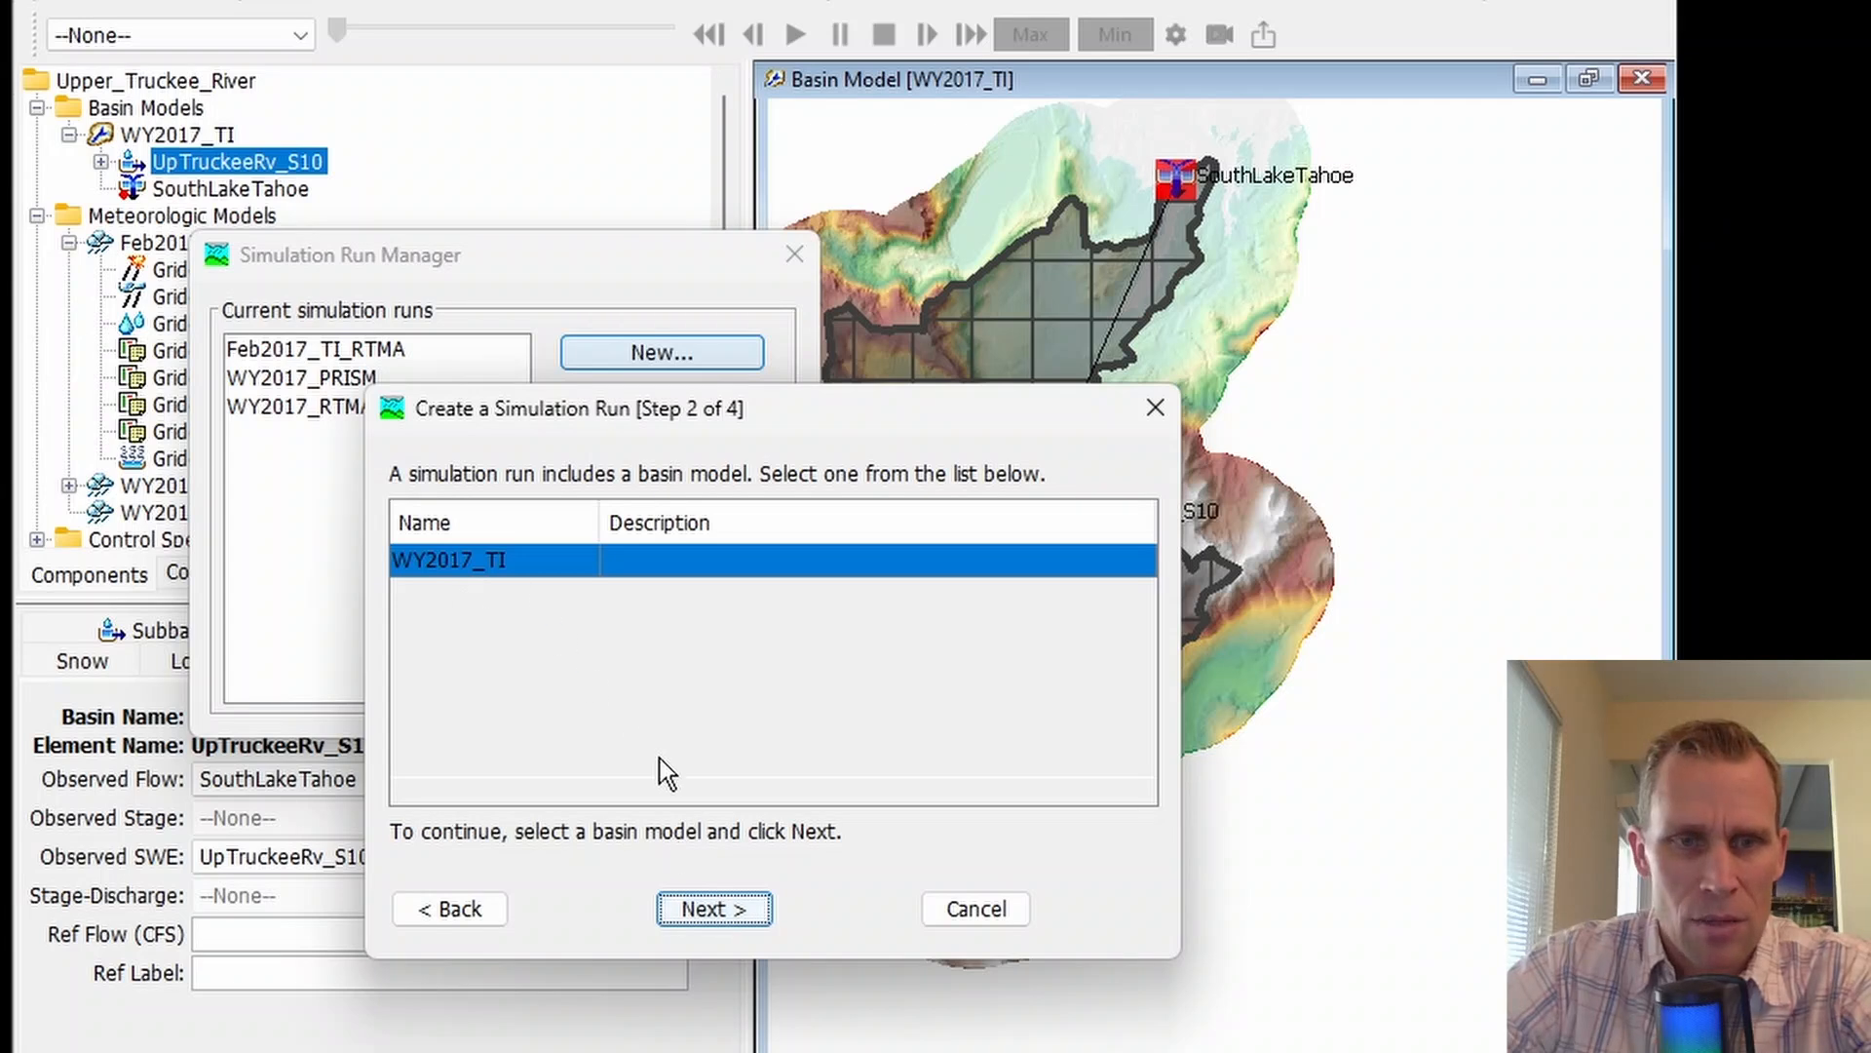
{"action": "left_click", "coordinate": [703, 916]}
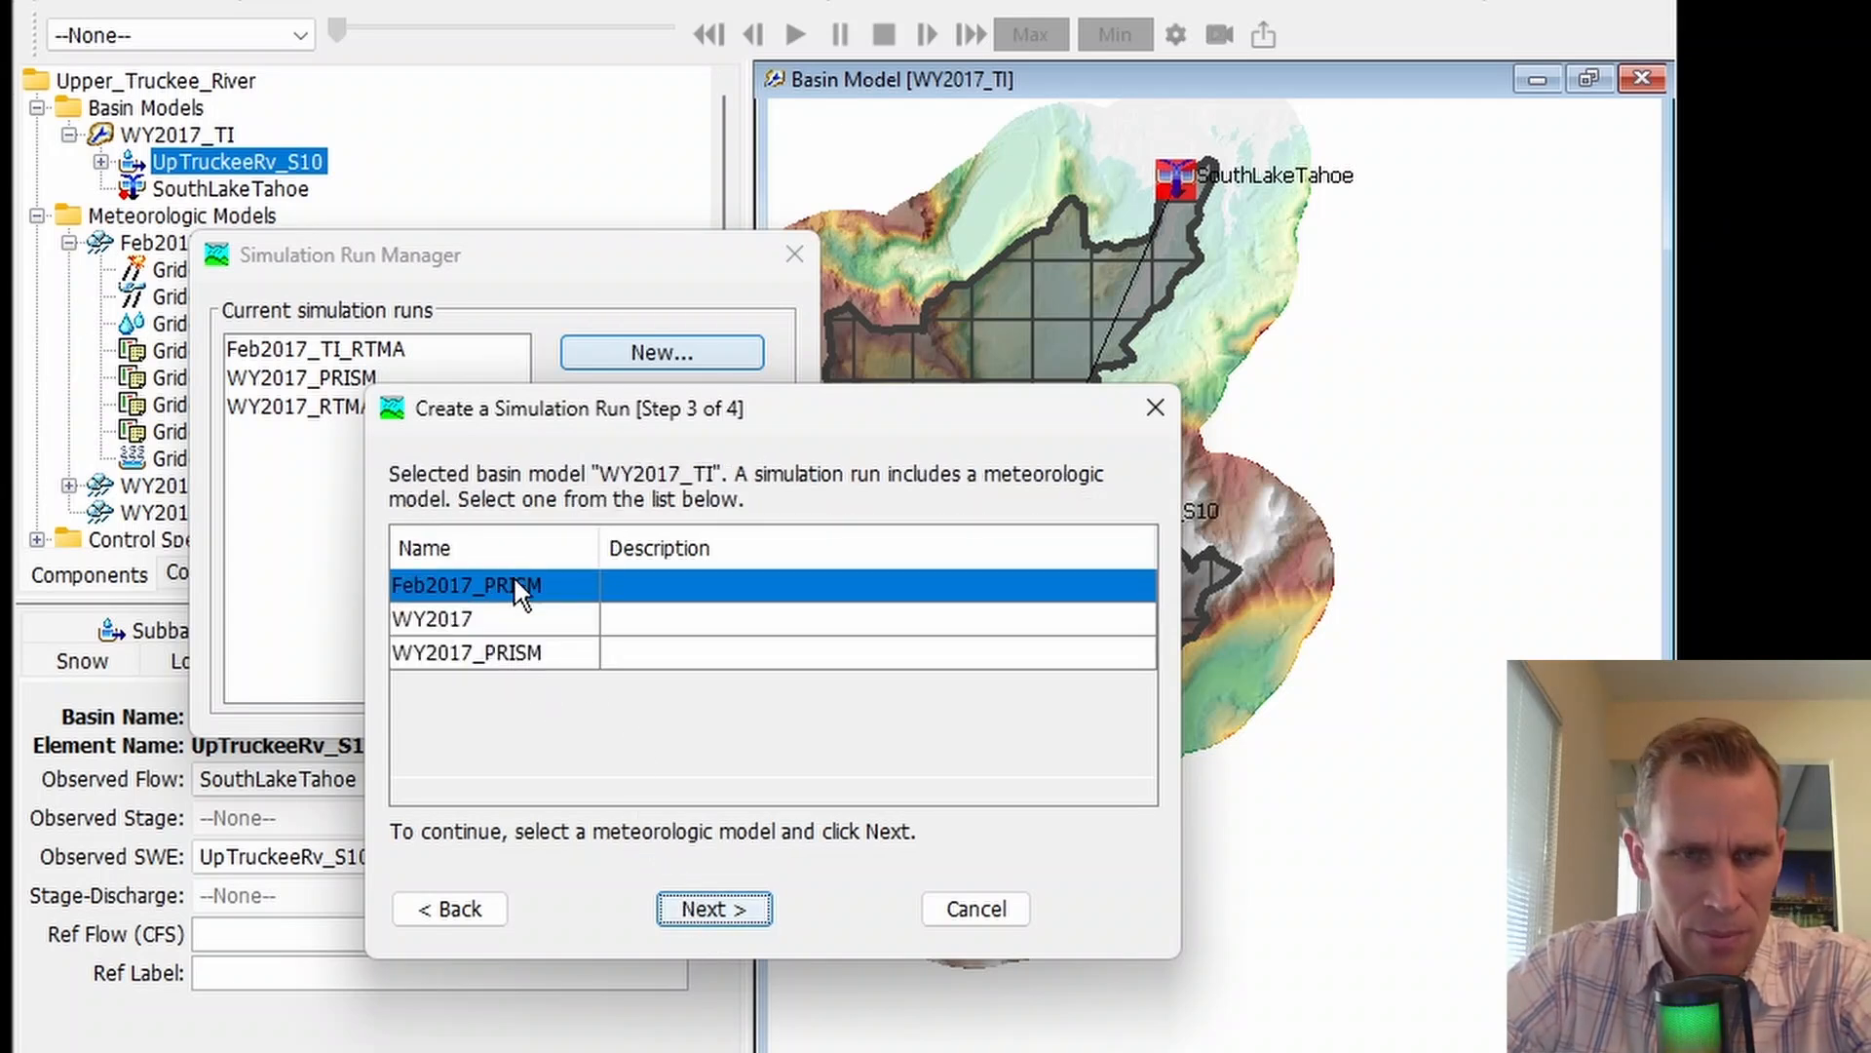
{"action": "left_click", "coordinate": [711, 909]}
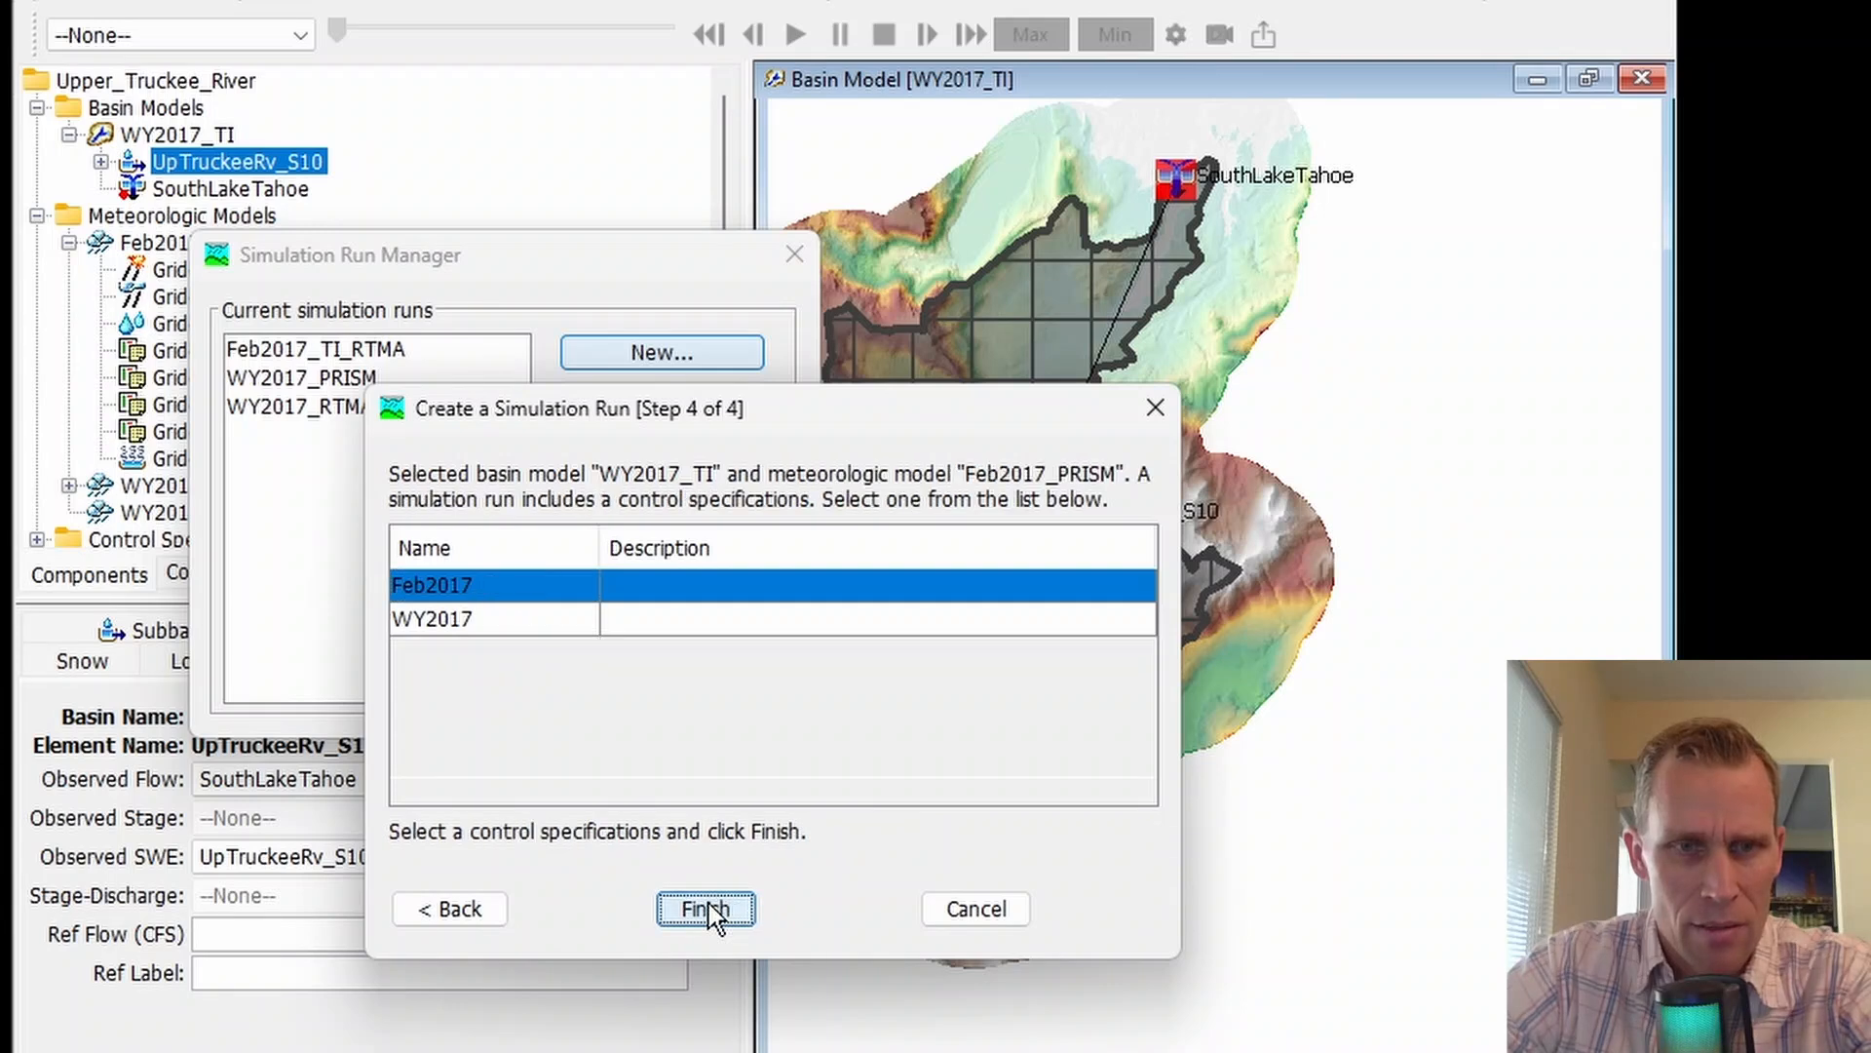
{"action": "left_click", "coordinate": [709, 918]}
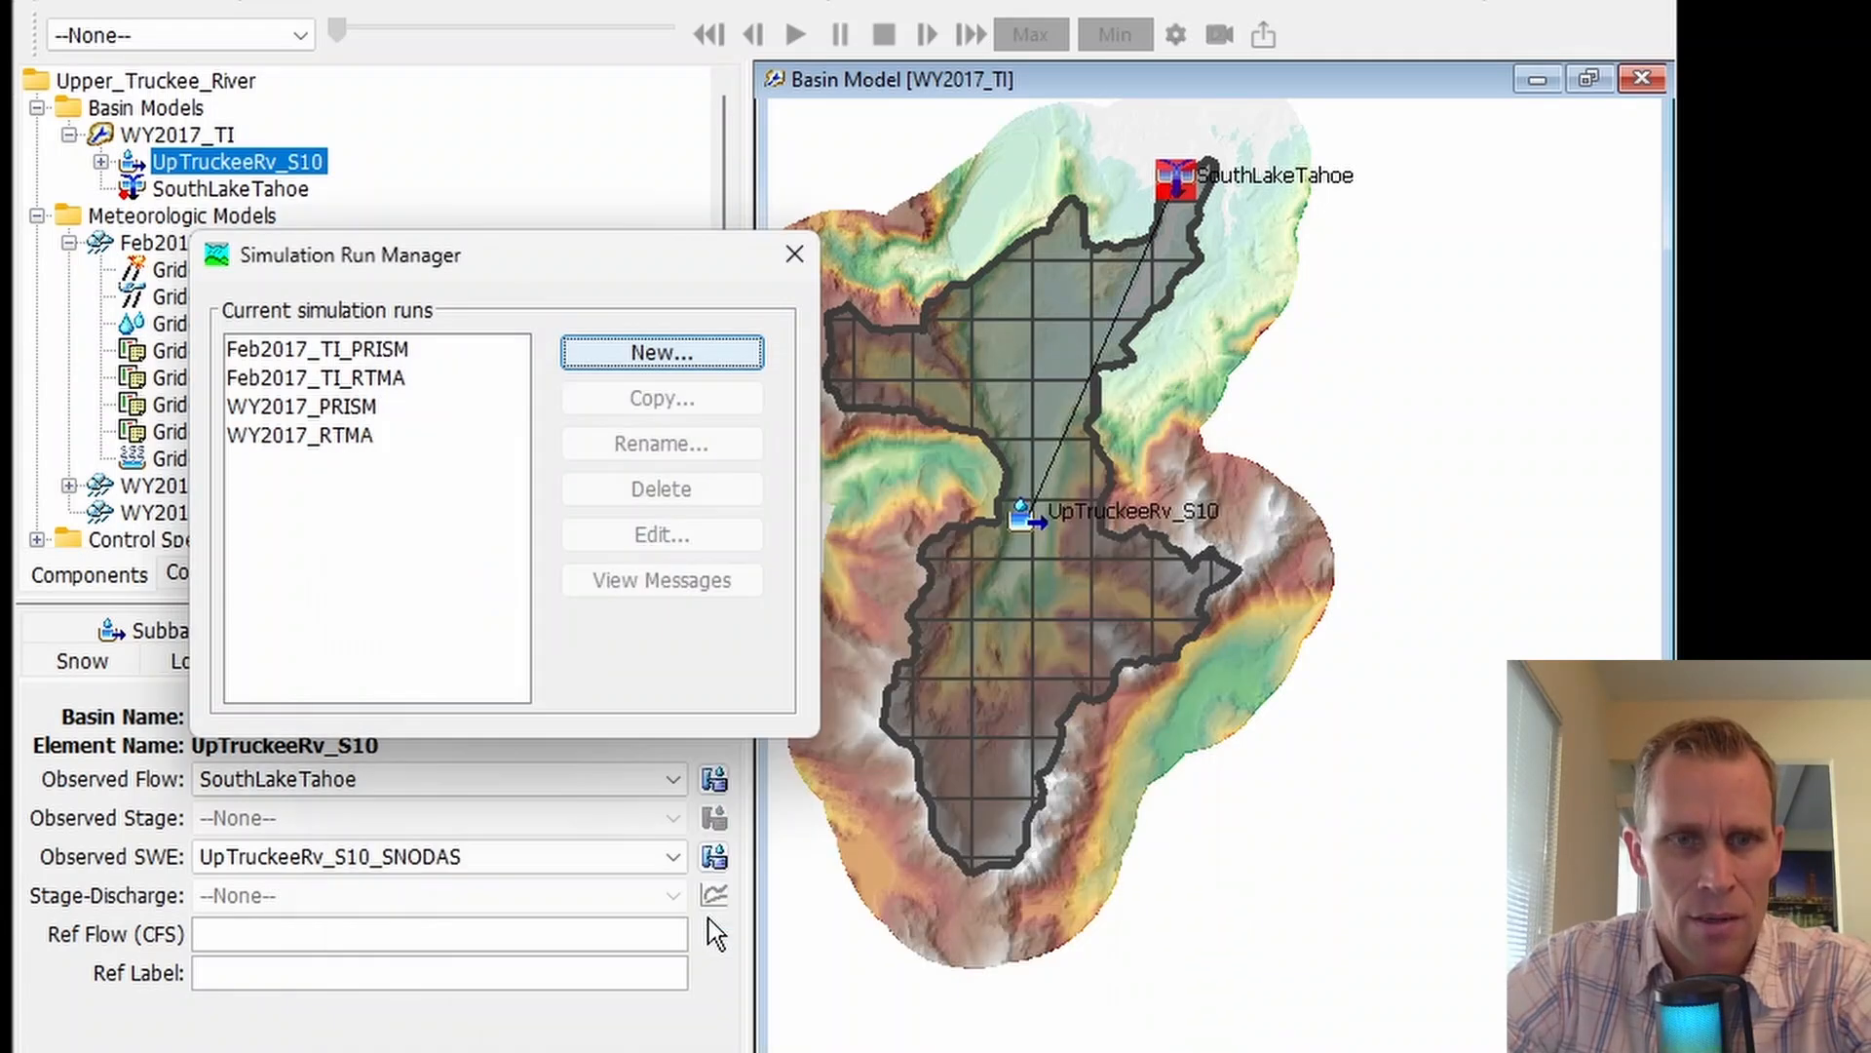
{"action": "left_click", "coordinate": [792, 259]}
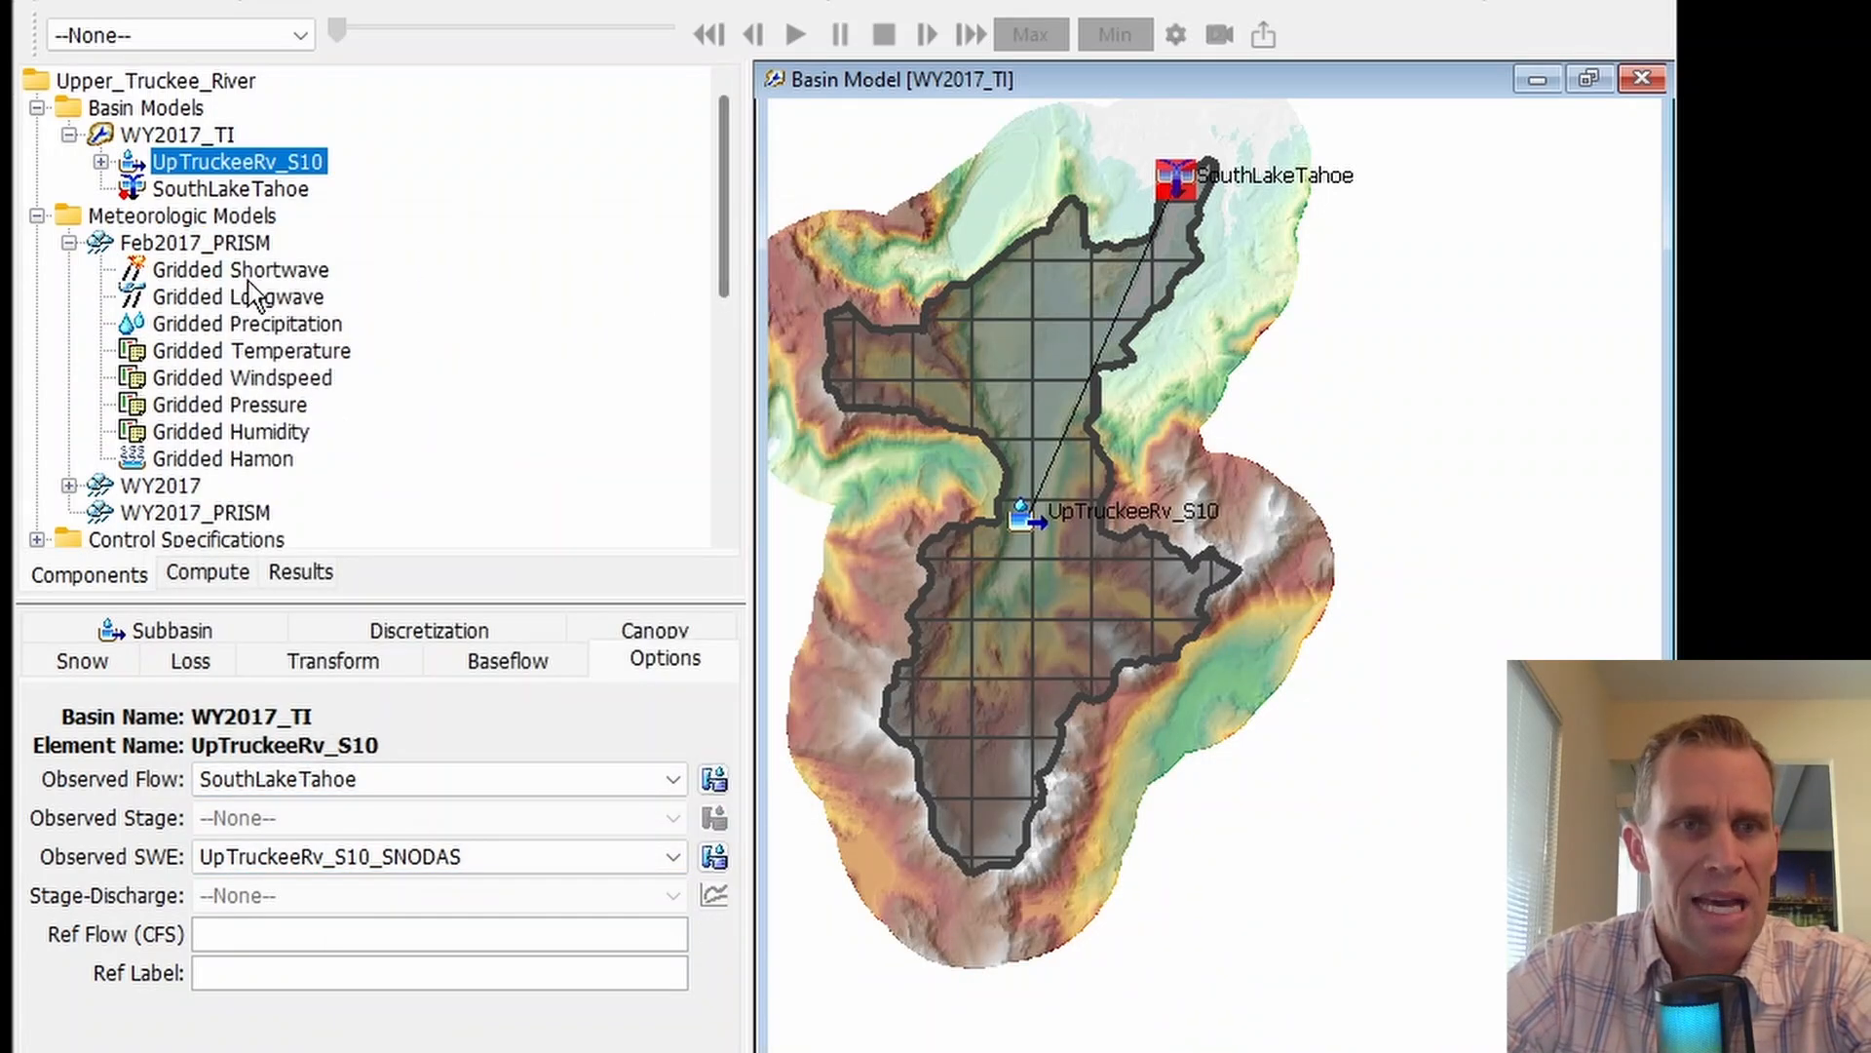
- Review the Feb2017 control specifications and the available snow methods of subbasin UpTruckeeRv_S10
{"action": "left_click", "coordinate": [36, 216]}
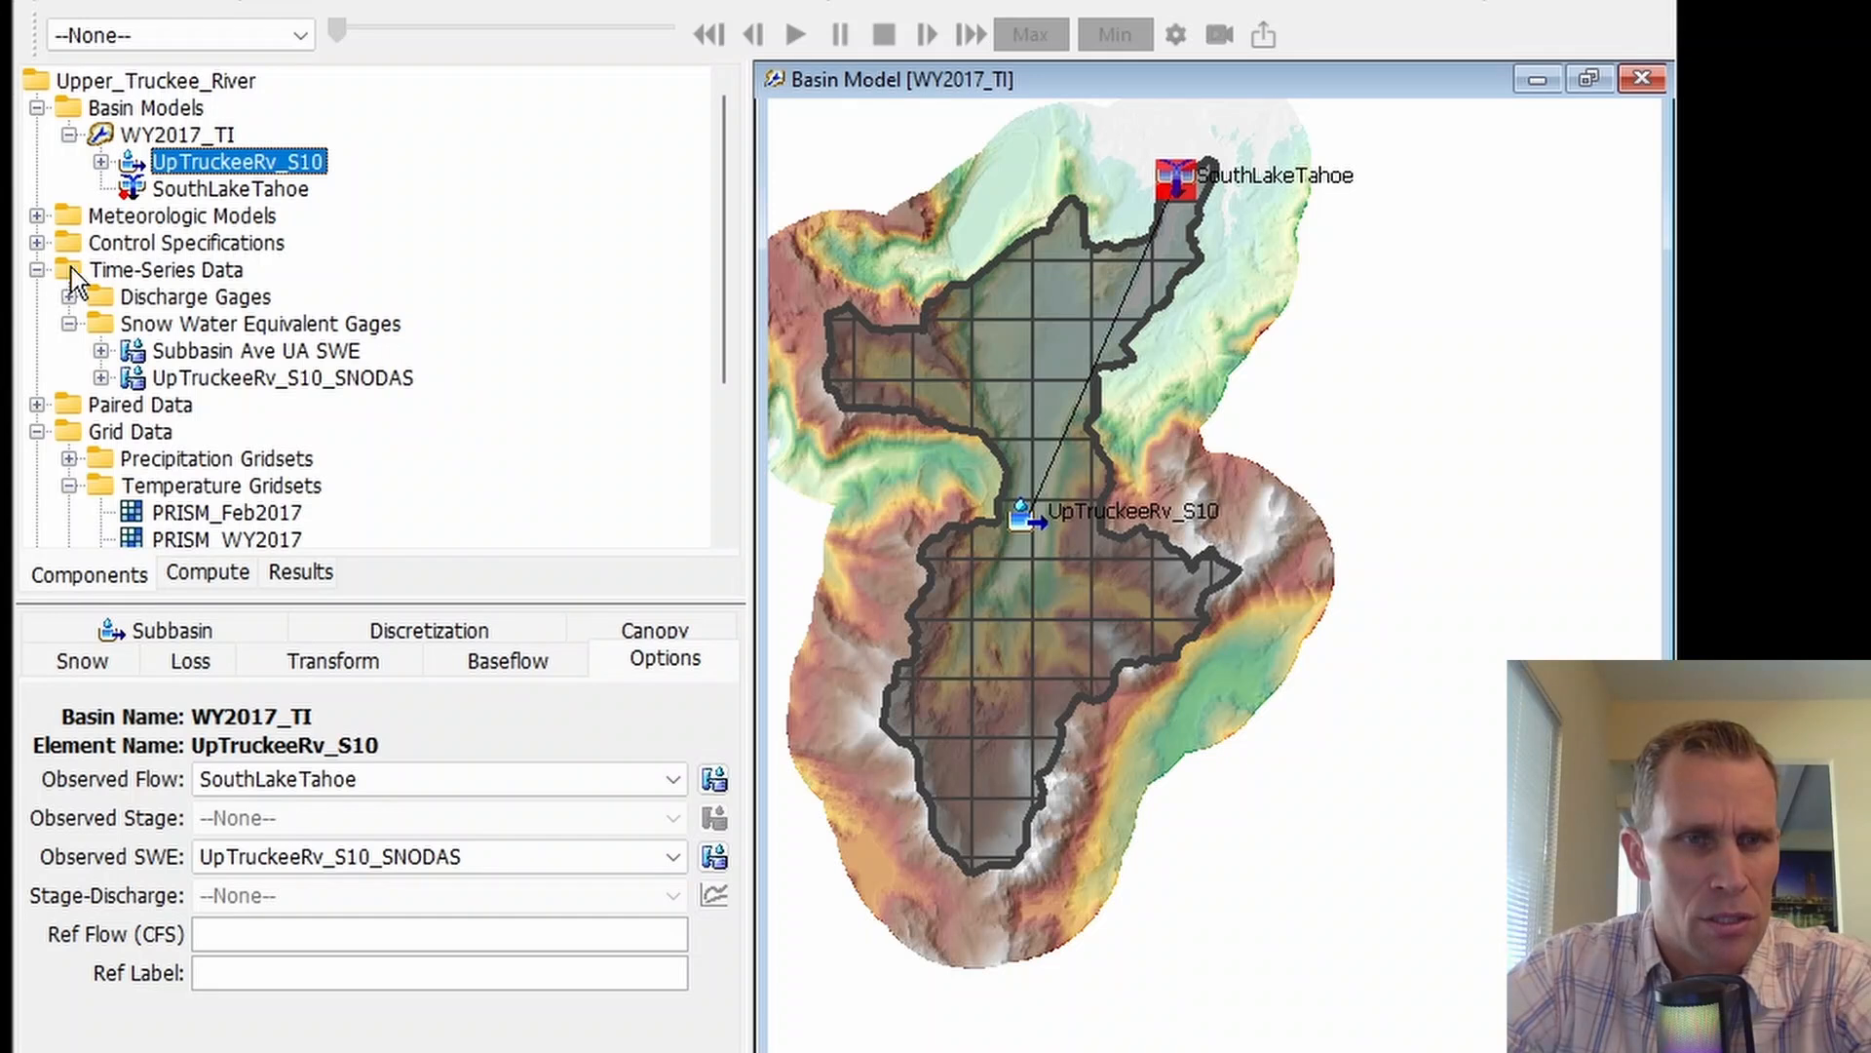
{"action": "left_click", "coordinate": [37, 242]}
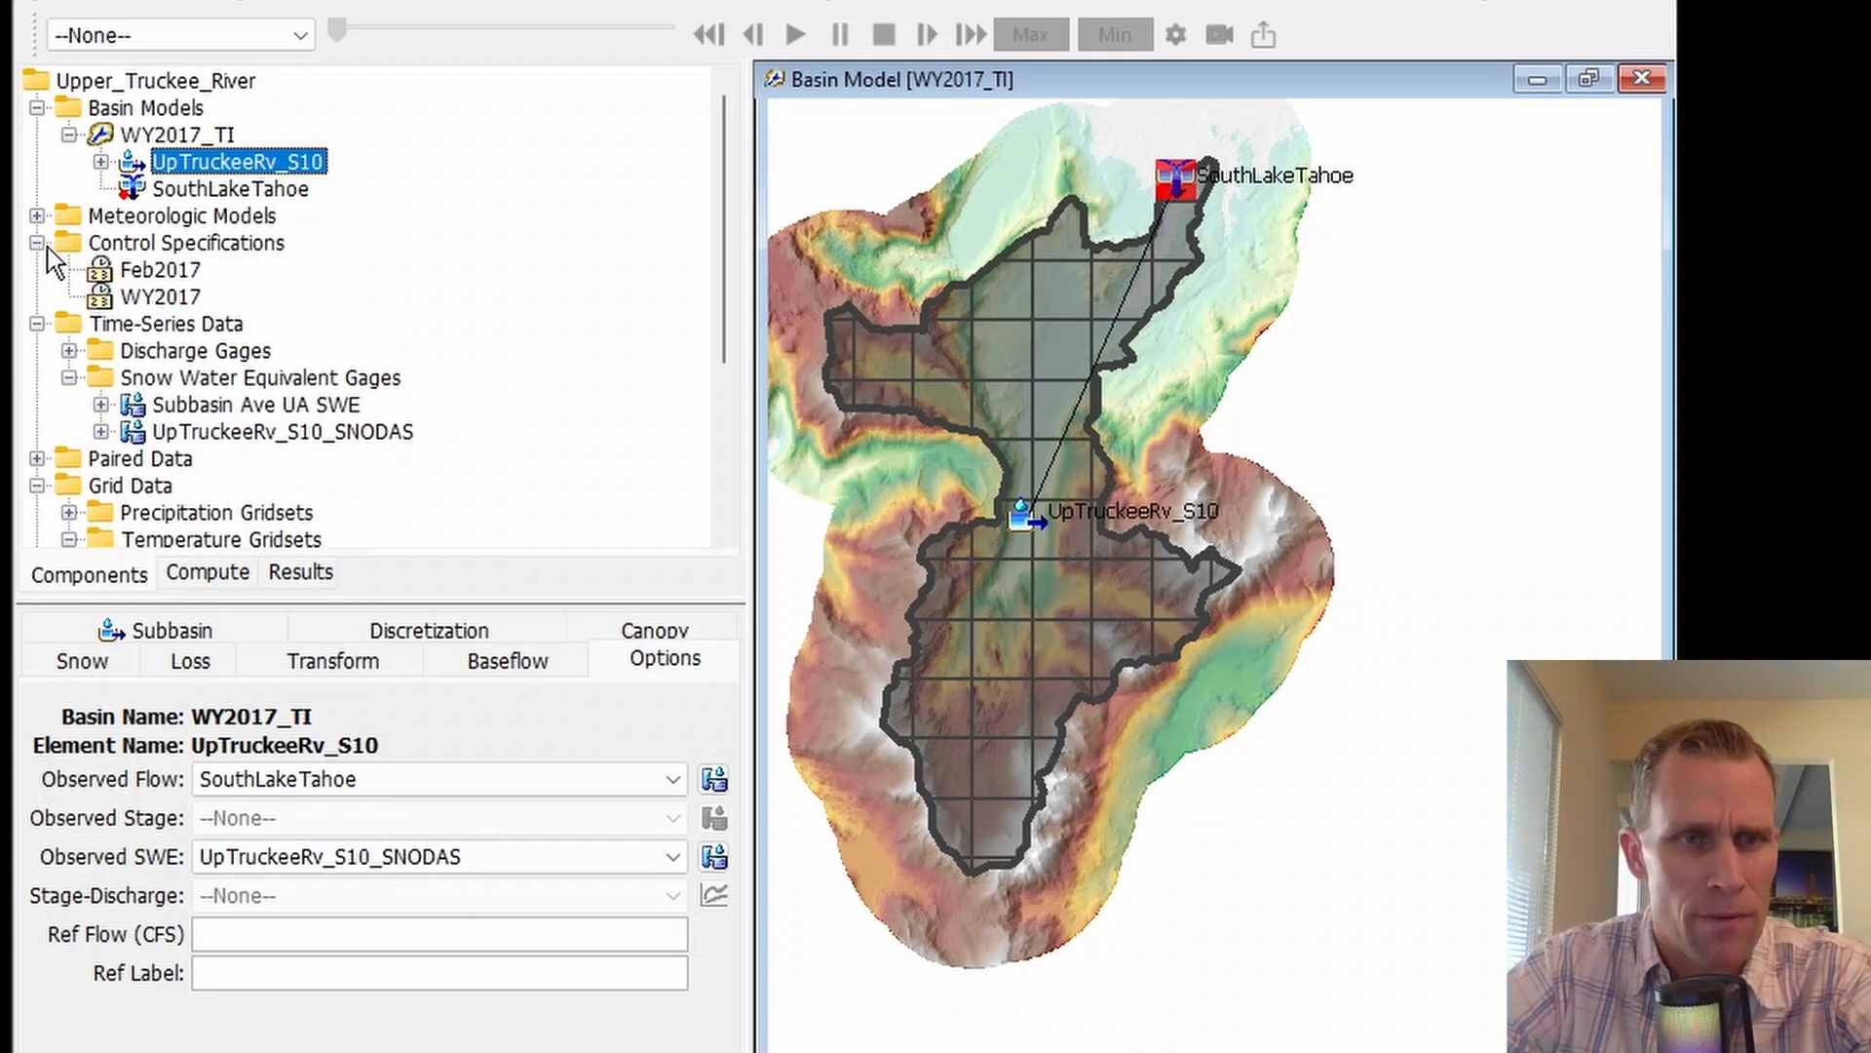
{"action": "left_click", "coordinate": [151, 273]}
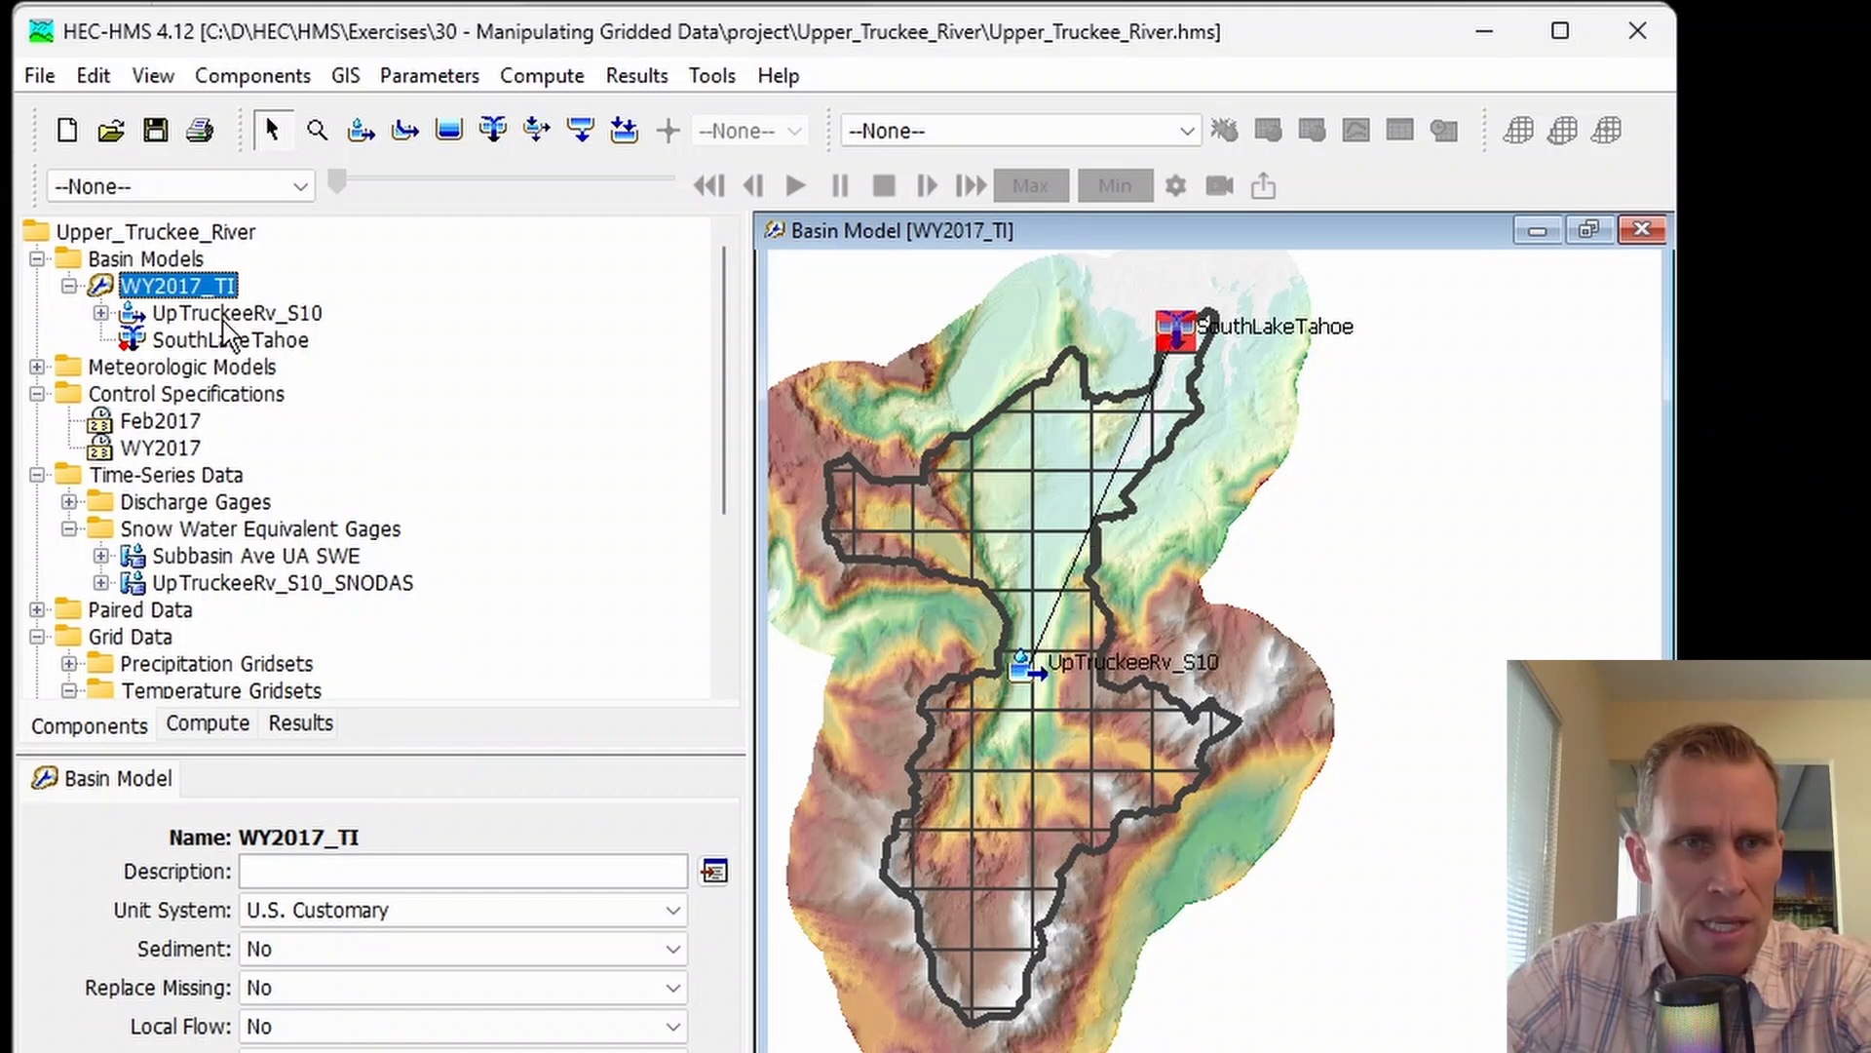
{"action": "left_click", "coordinate": [226, 314]}
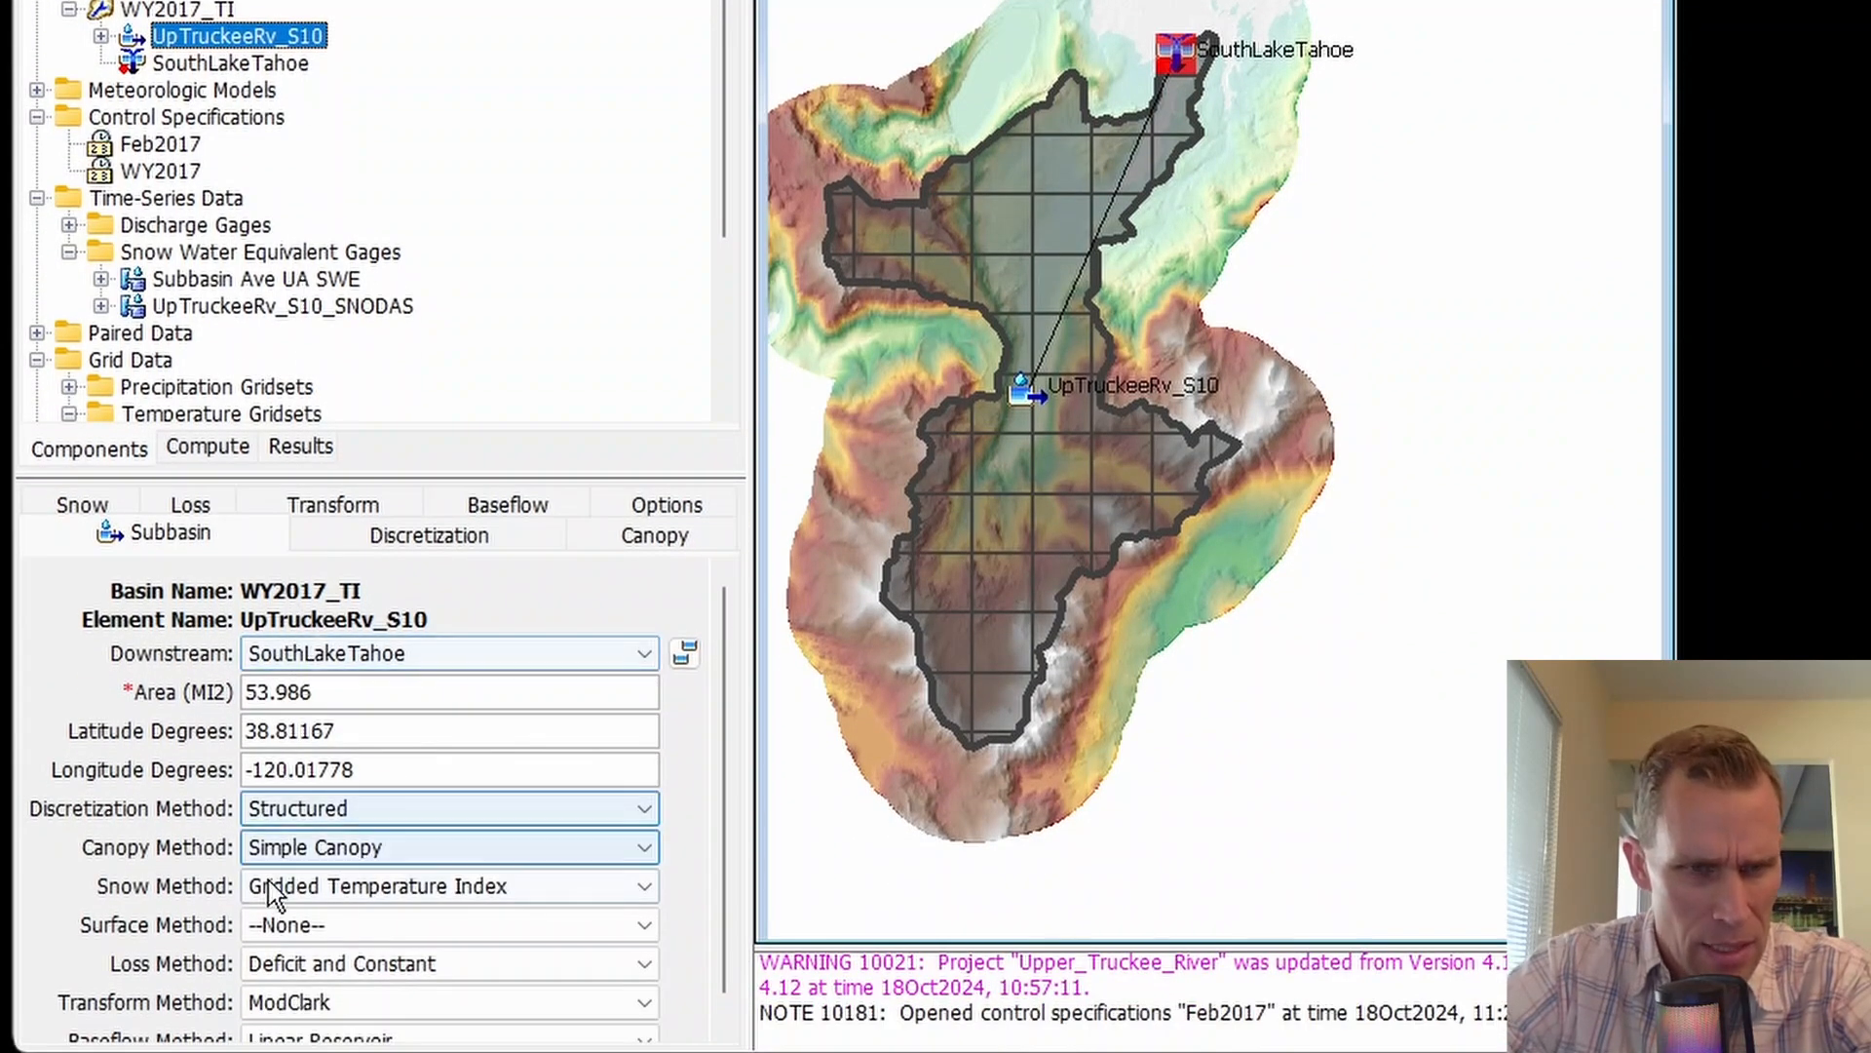
{"action": "left_click", "coordinate": [314, 875]}
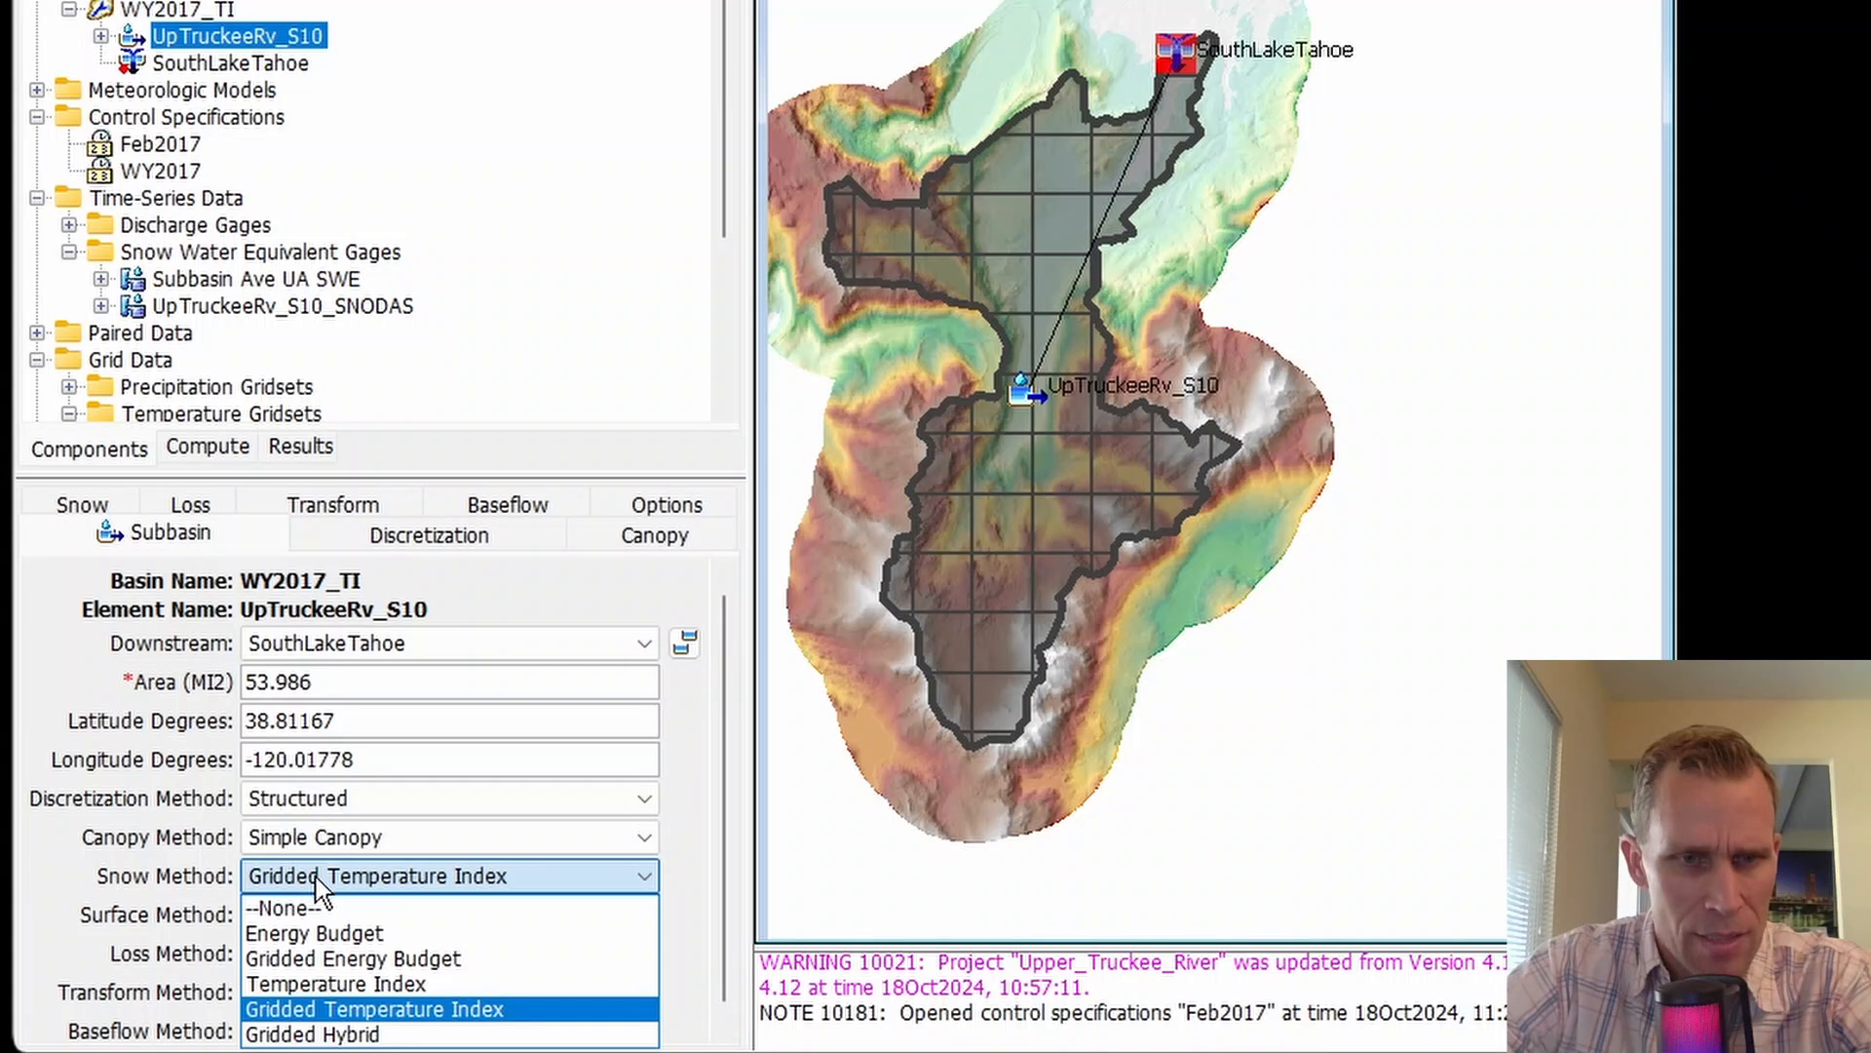
{"action": "left_click", "coordinate": [316, 878]}
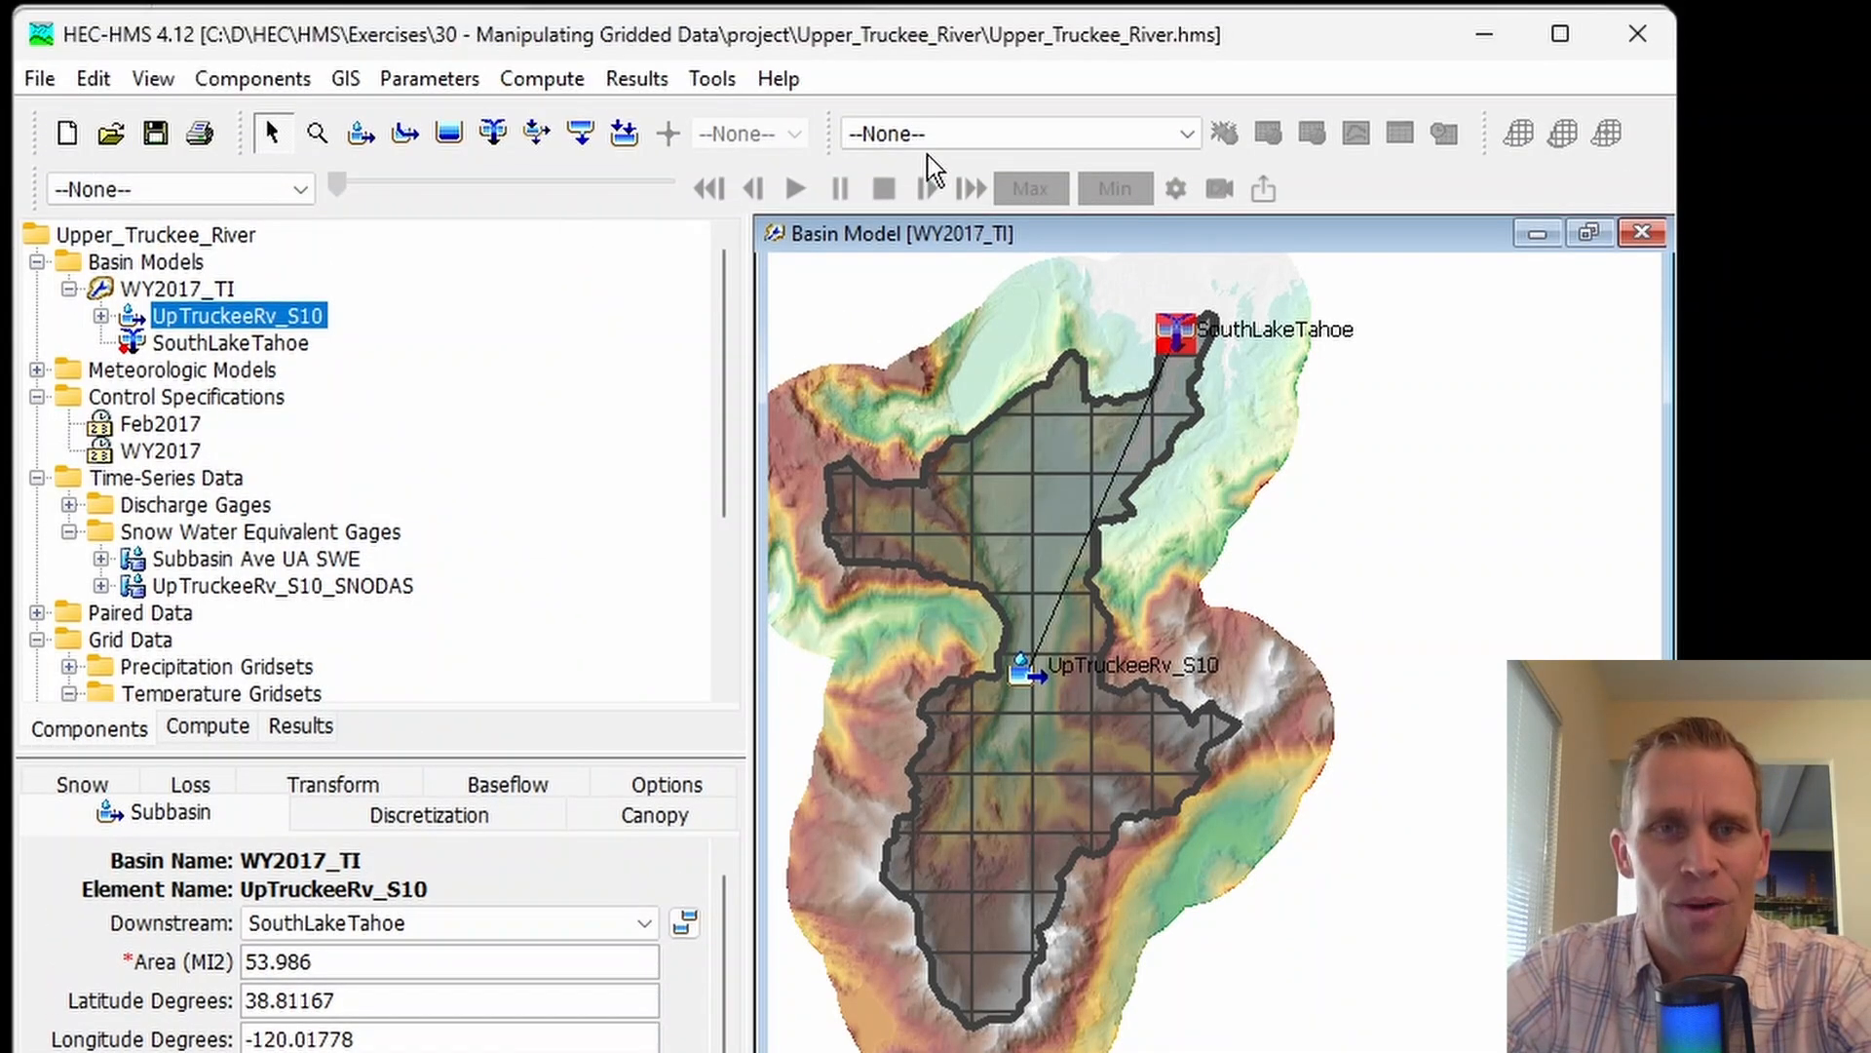
- Compute the simulation runs Feb2017_TI_RTMA and Feb2017_TI_PRISM
{"action": "left_click", "coordinate": [852, 134]}
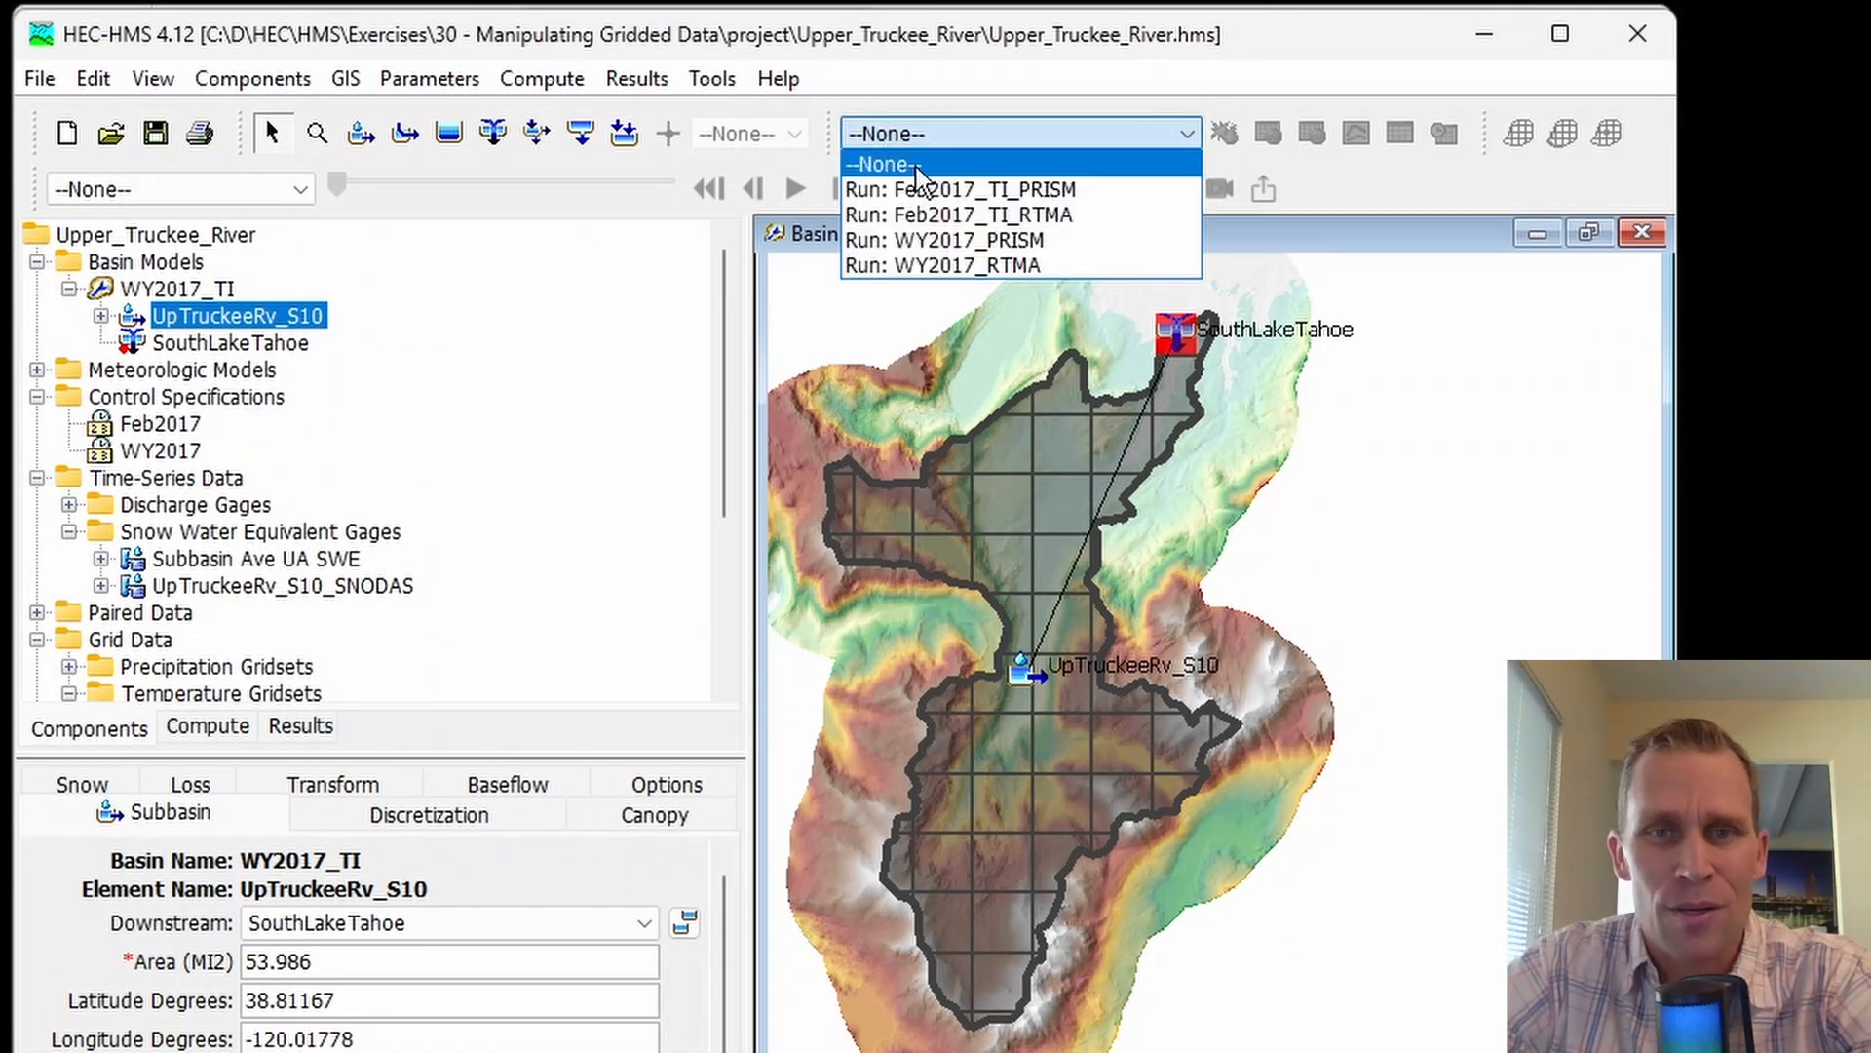
{"action": "left_click", "coordinate": [931, 215]}
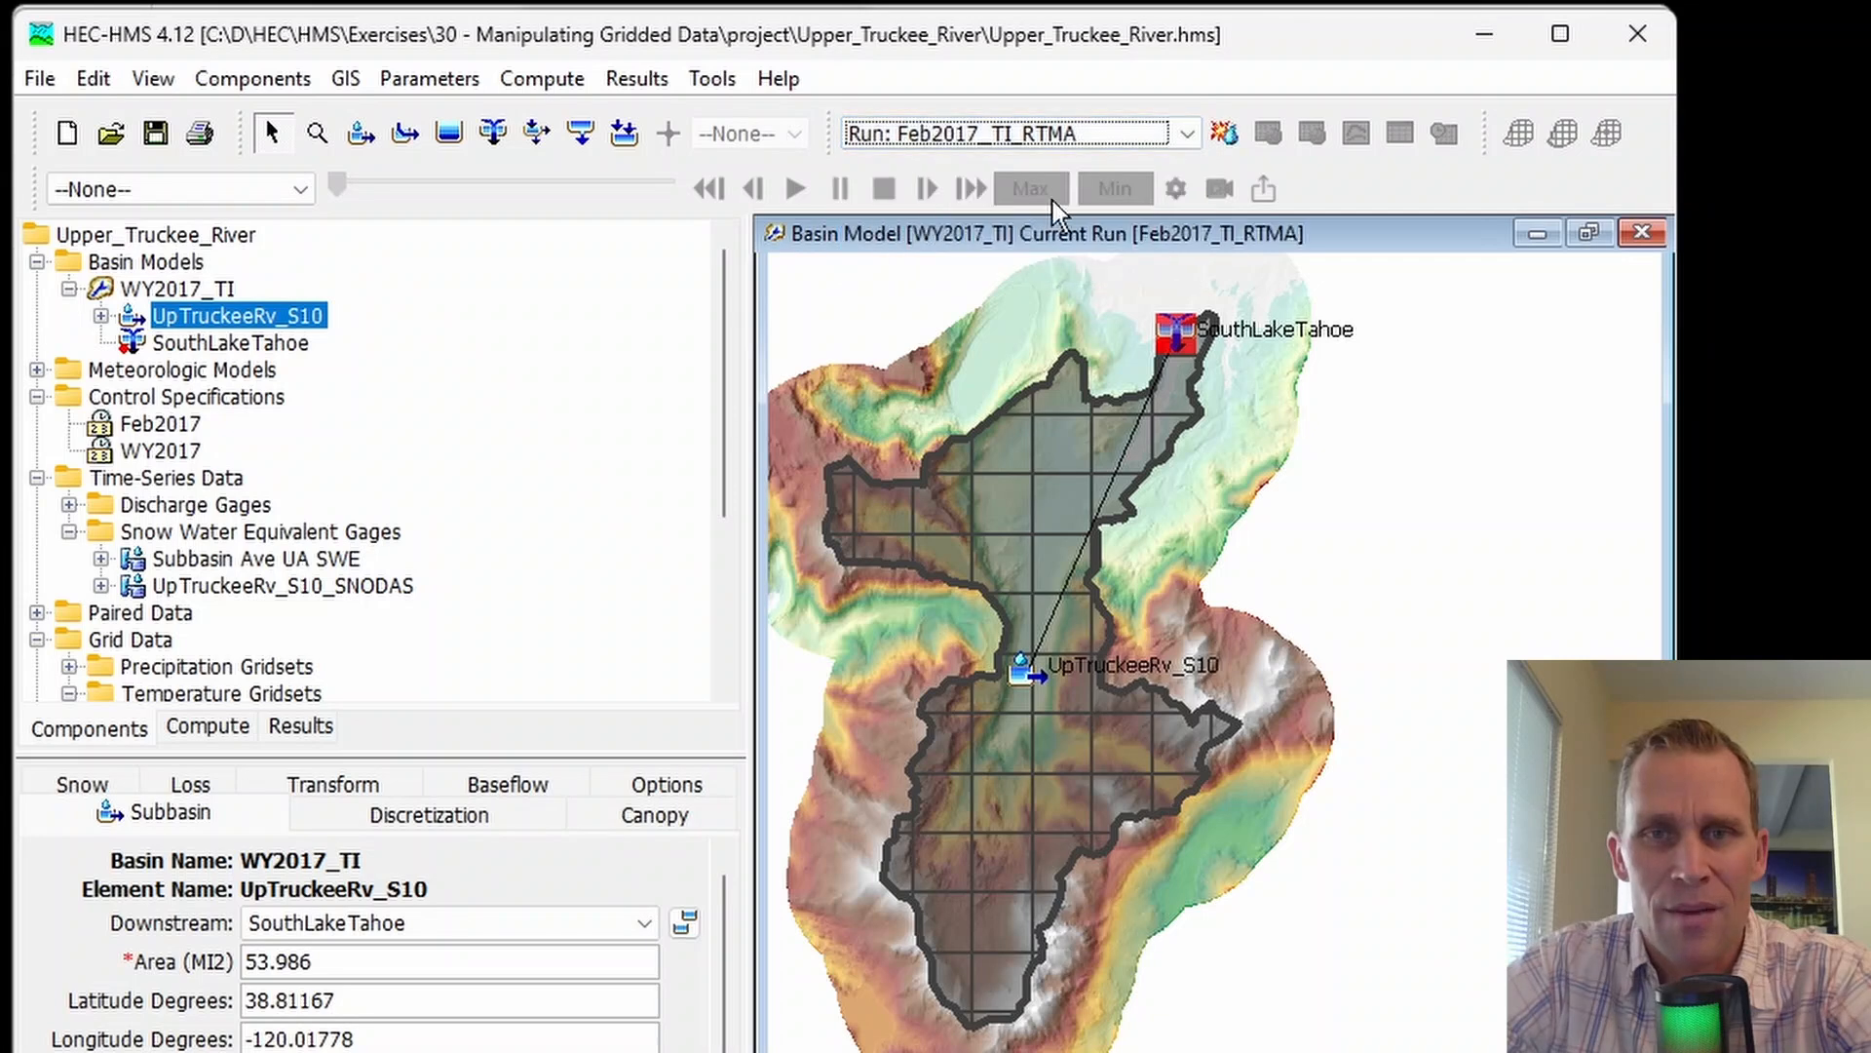
{"action": "left_click", "coordinate": [1225, 134]}
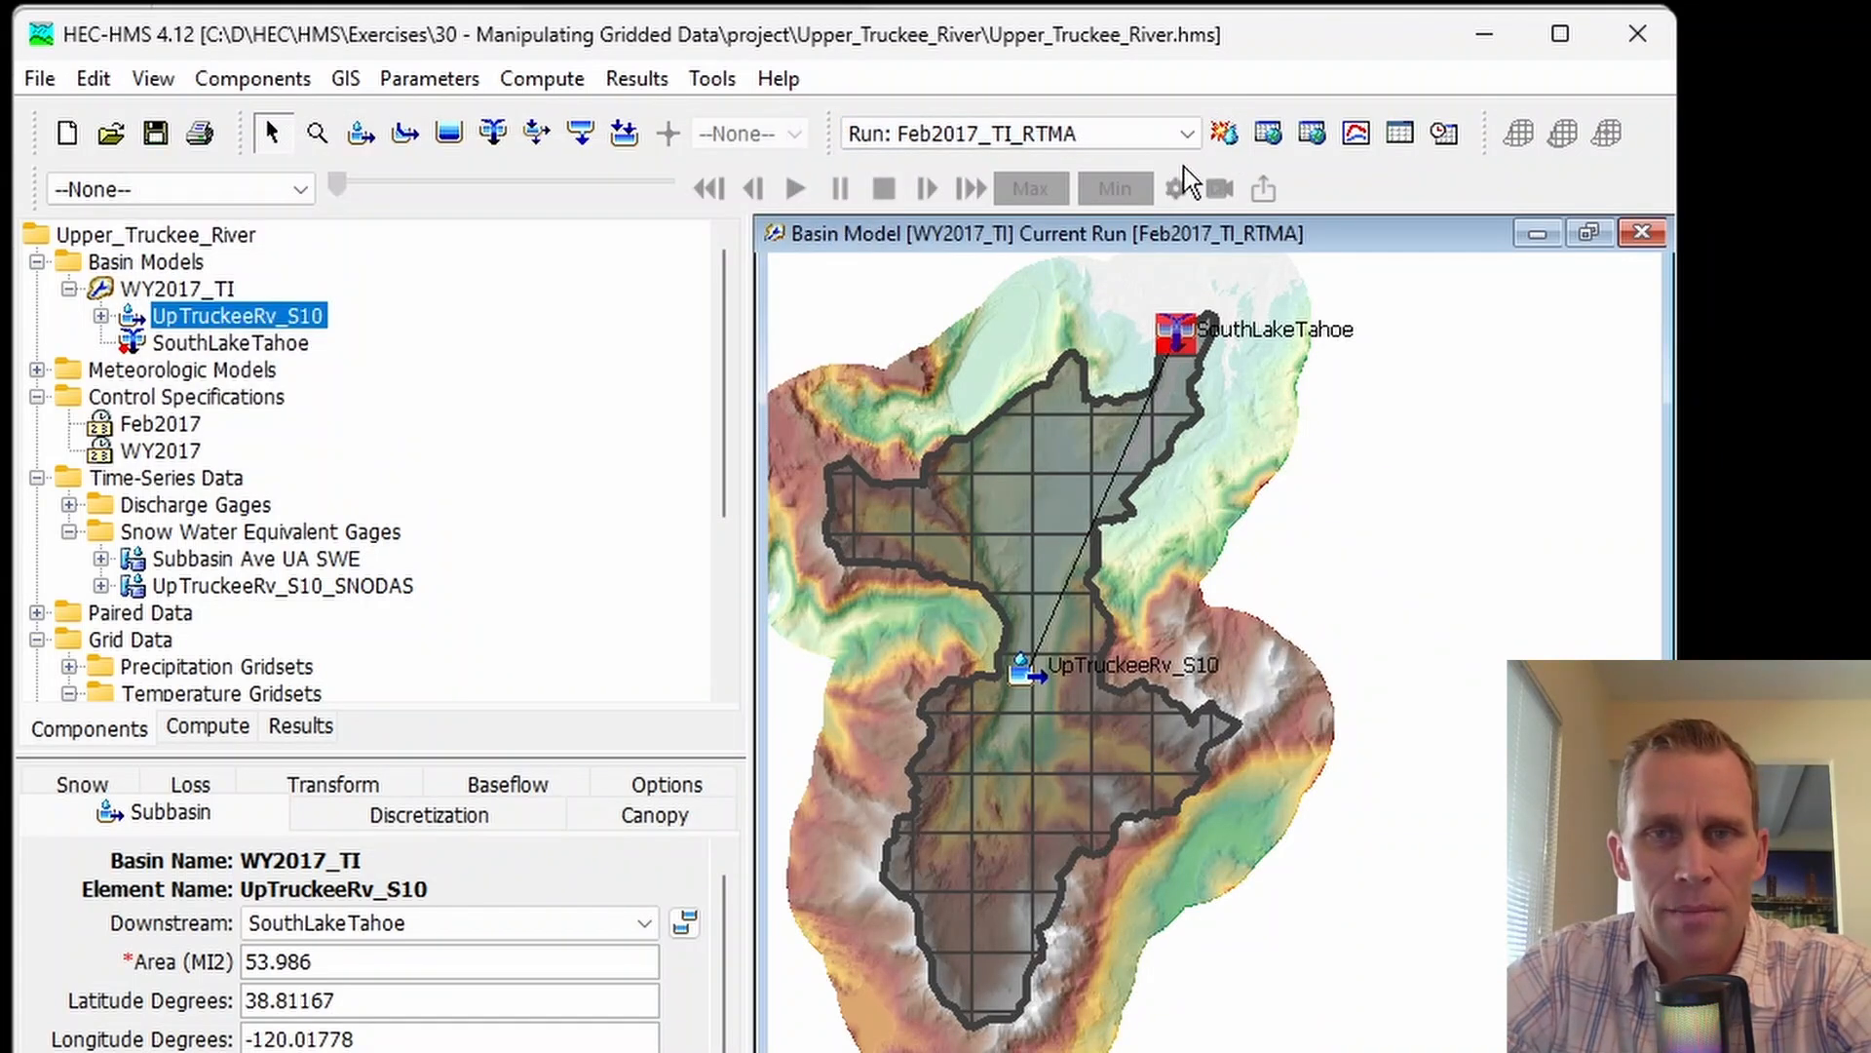
{"action": "left_click", "coordinate": [1155, 134]}
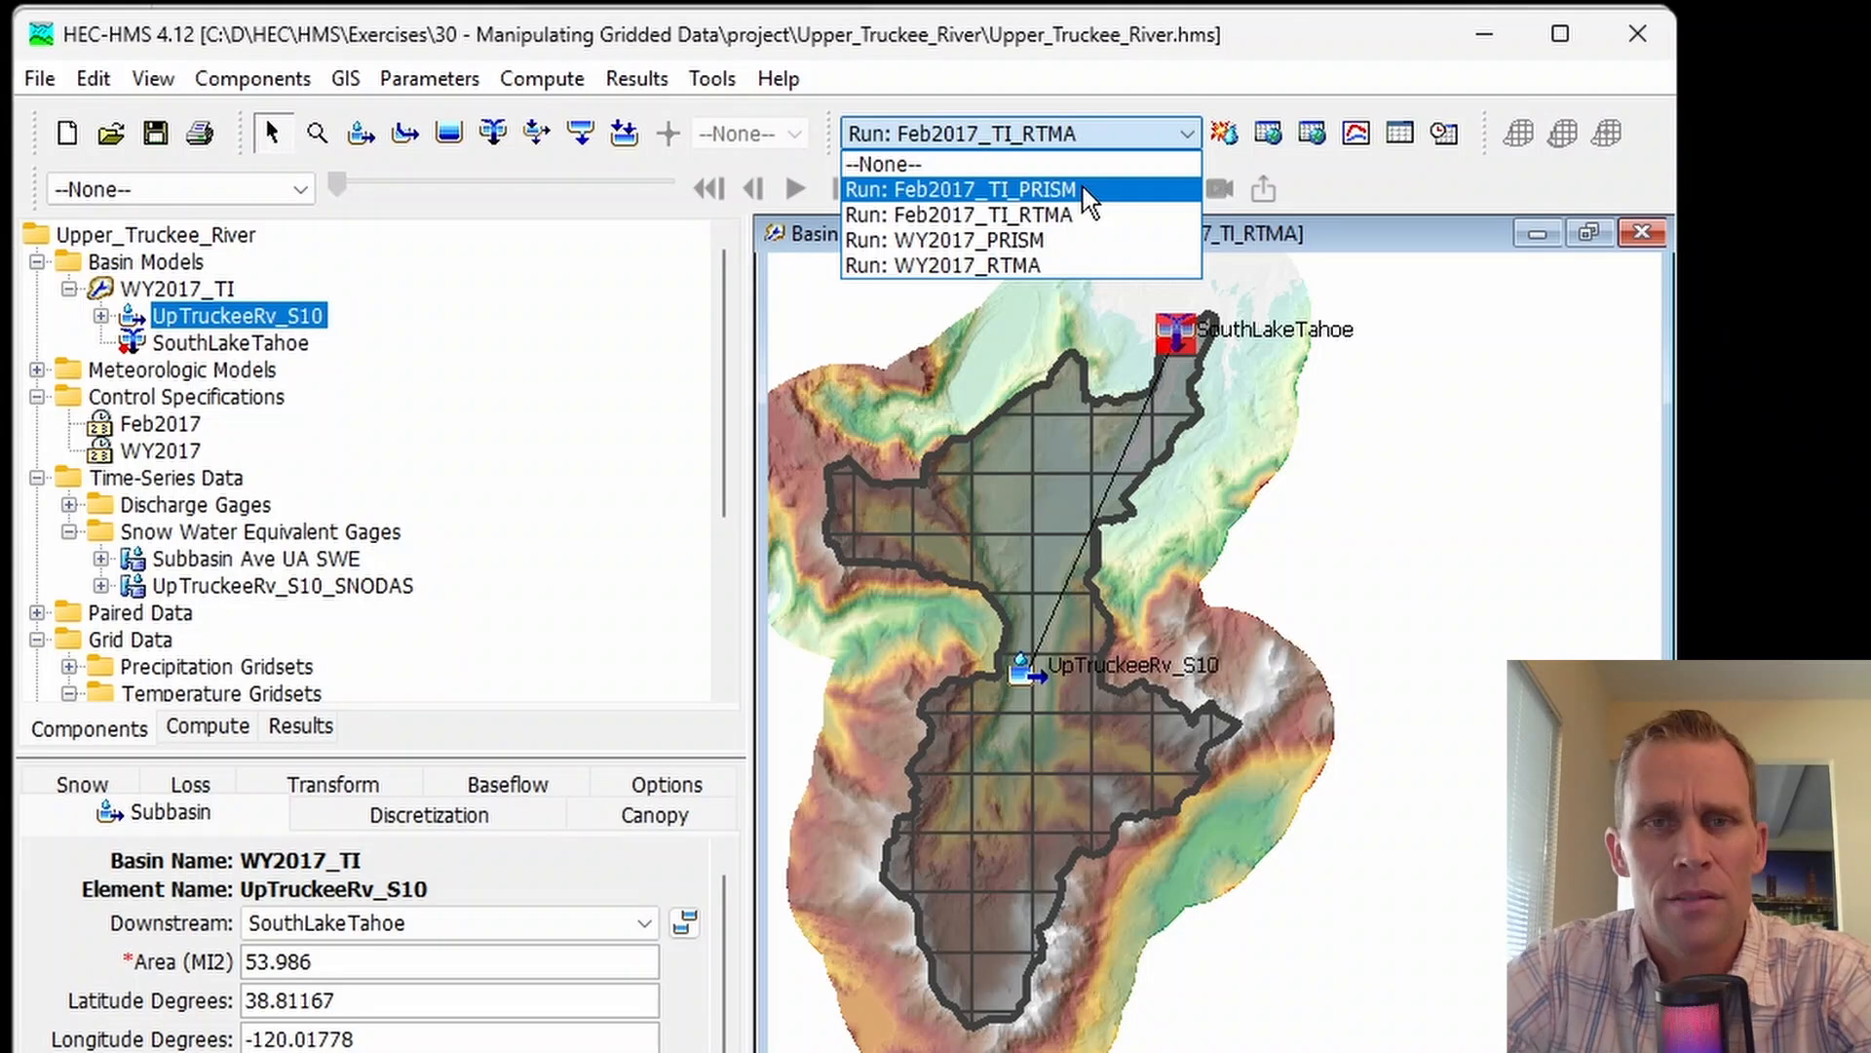
{"action": "left_click", "coordinate": [1083, 189]}
{"action": "left_click", "coordinate": [1220, 134]}
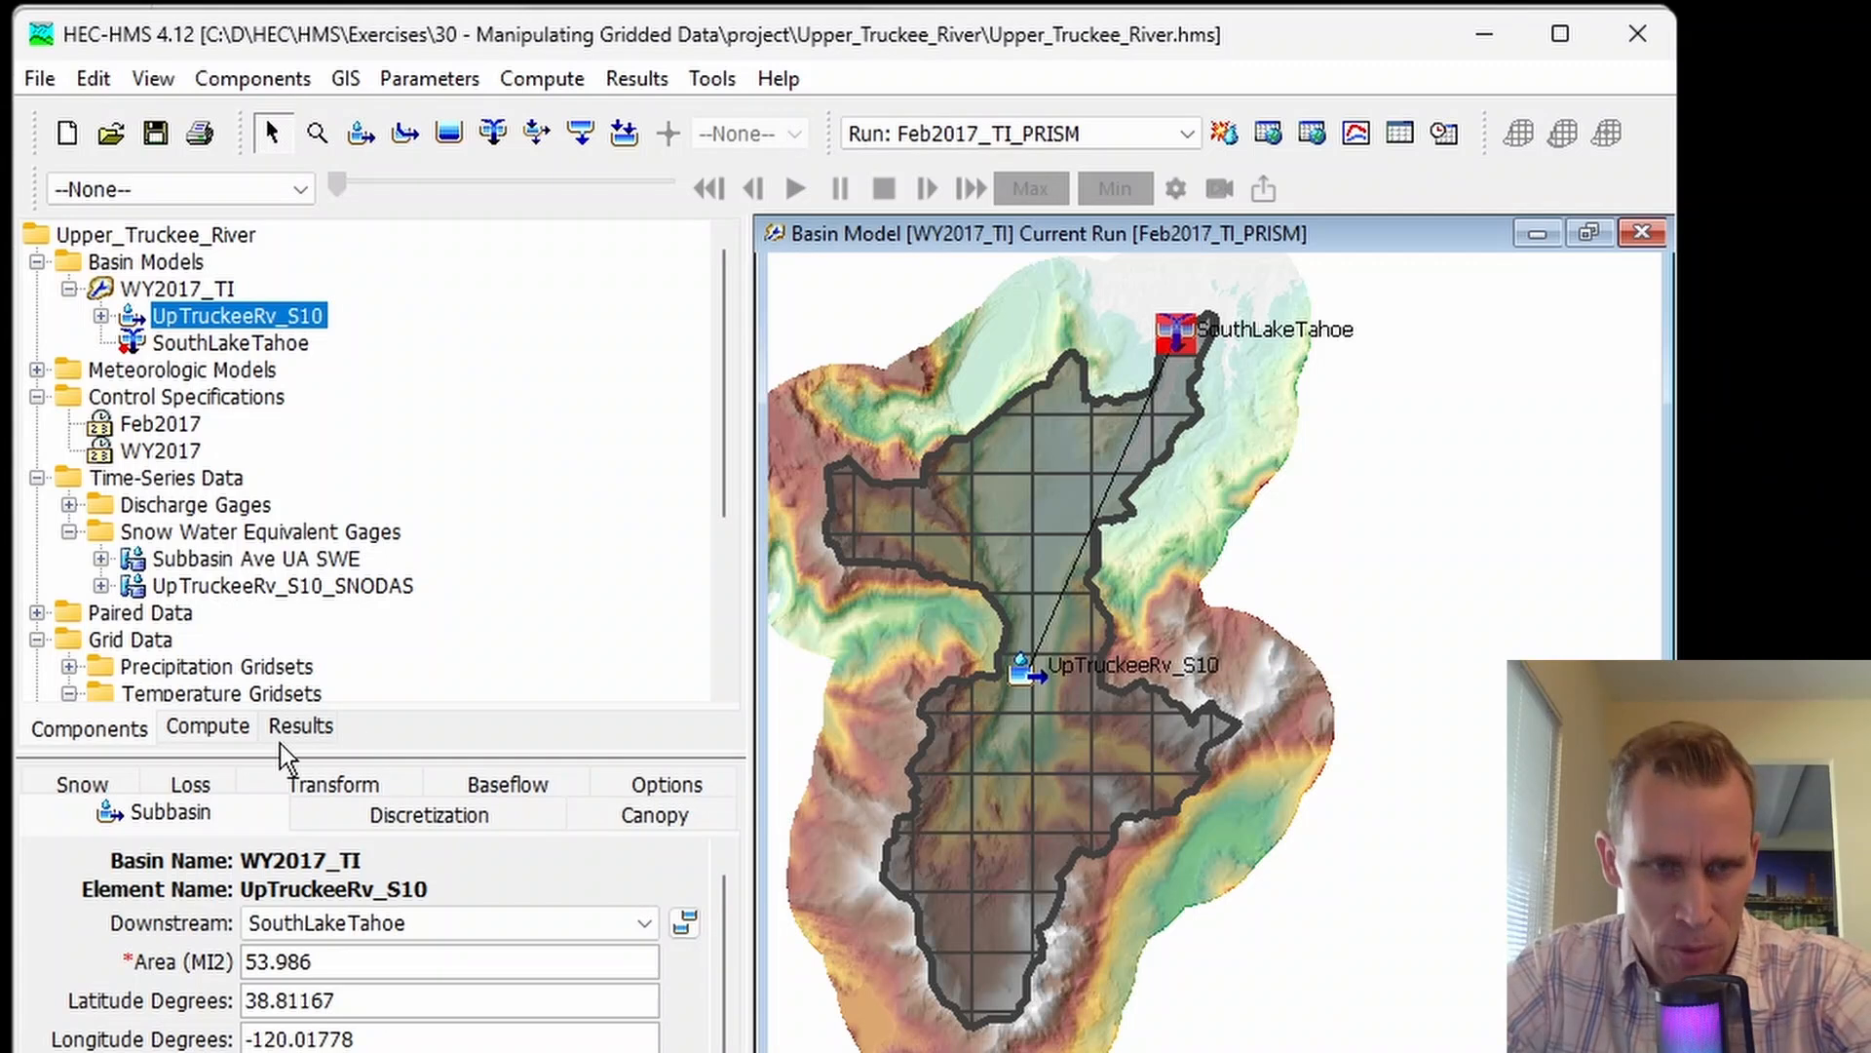
- List the available results of subbasin UpTruckeeRv_S10 for both the Feb2017_TI_RTMA and Feb2017_TI_PRISM runs
{"action": "left_click", "coordinate": [313, 733]}
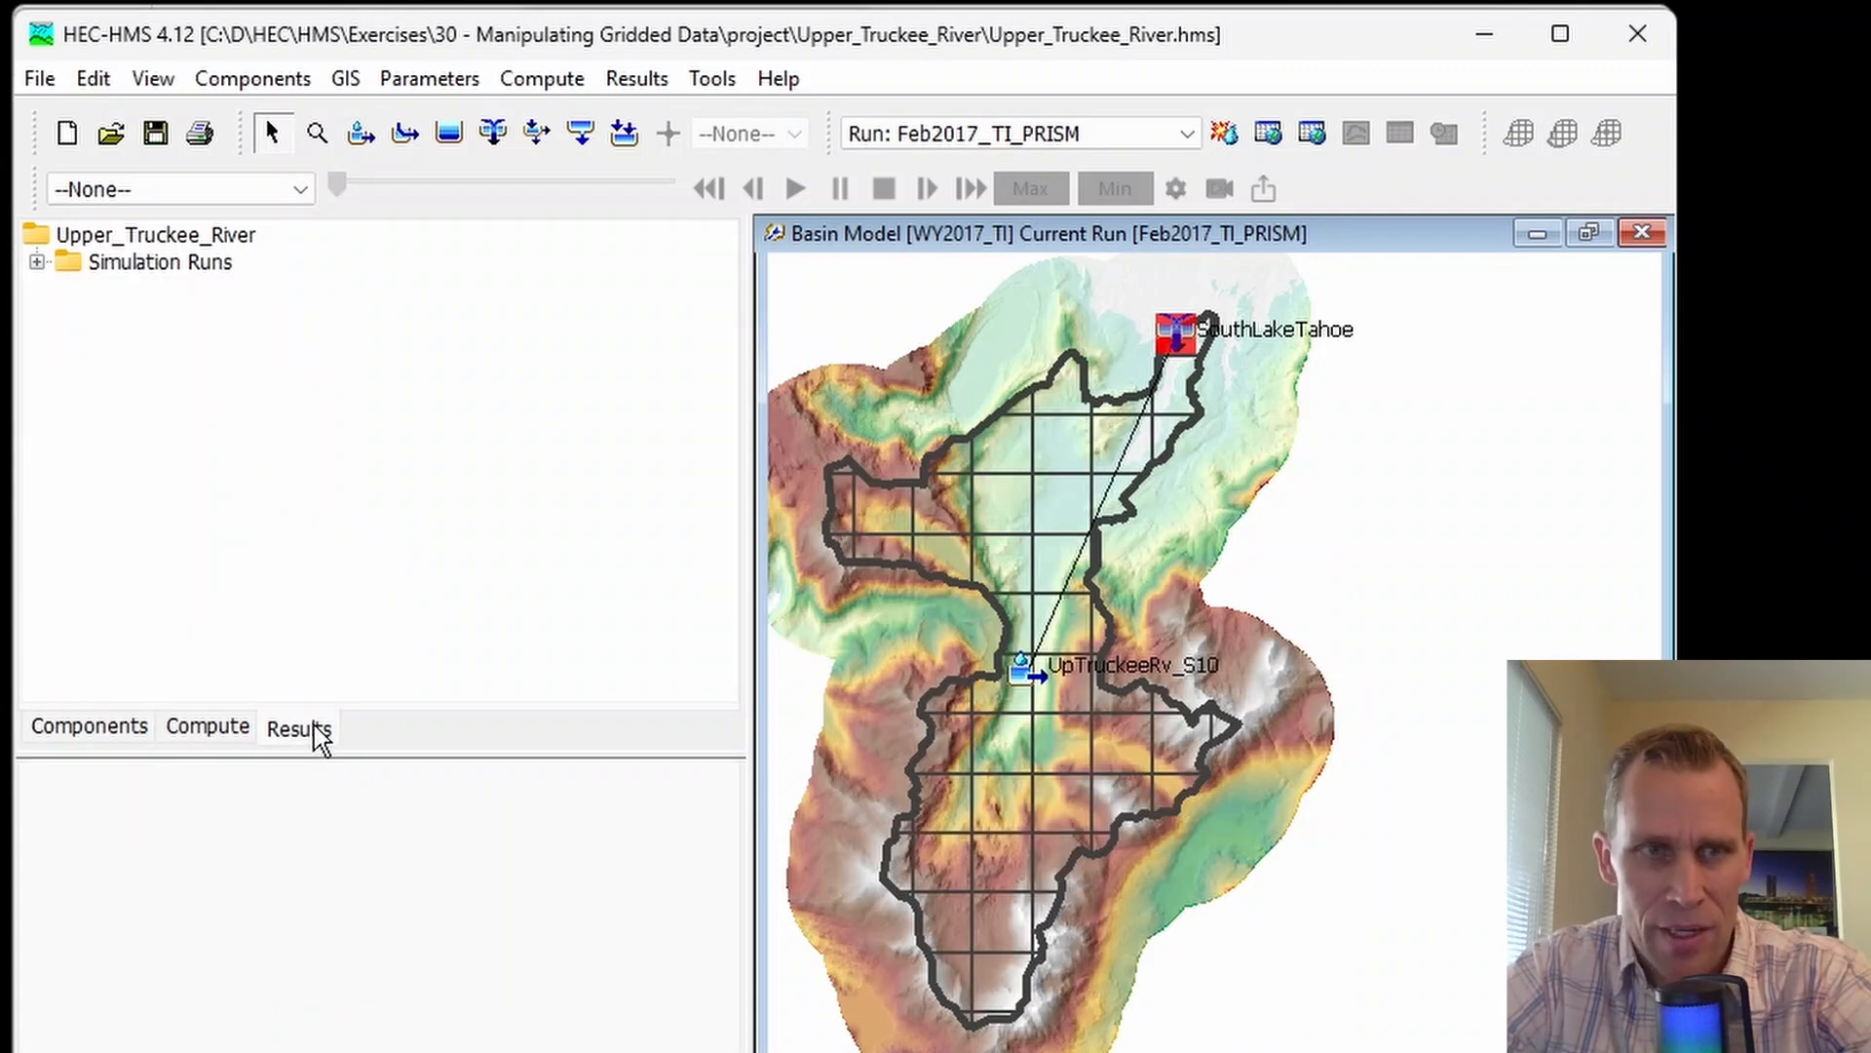
{"action": "left_click", "coordinate": [37, 261]}
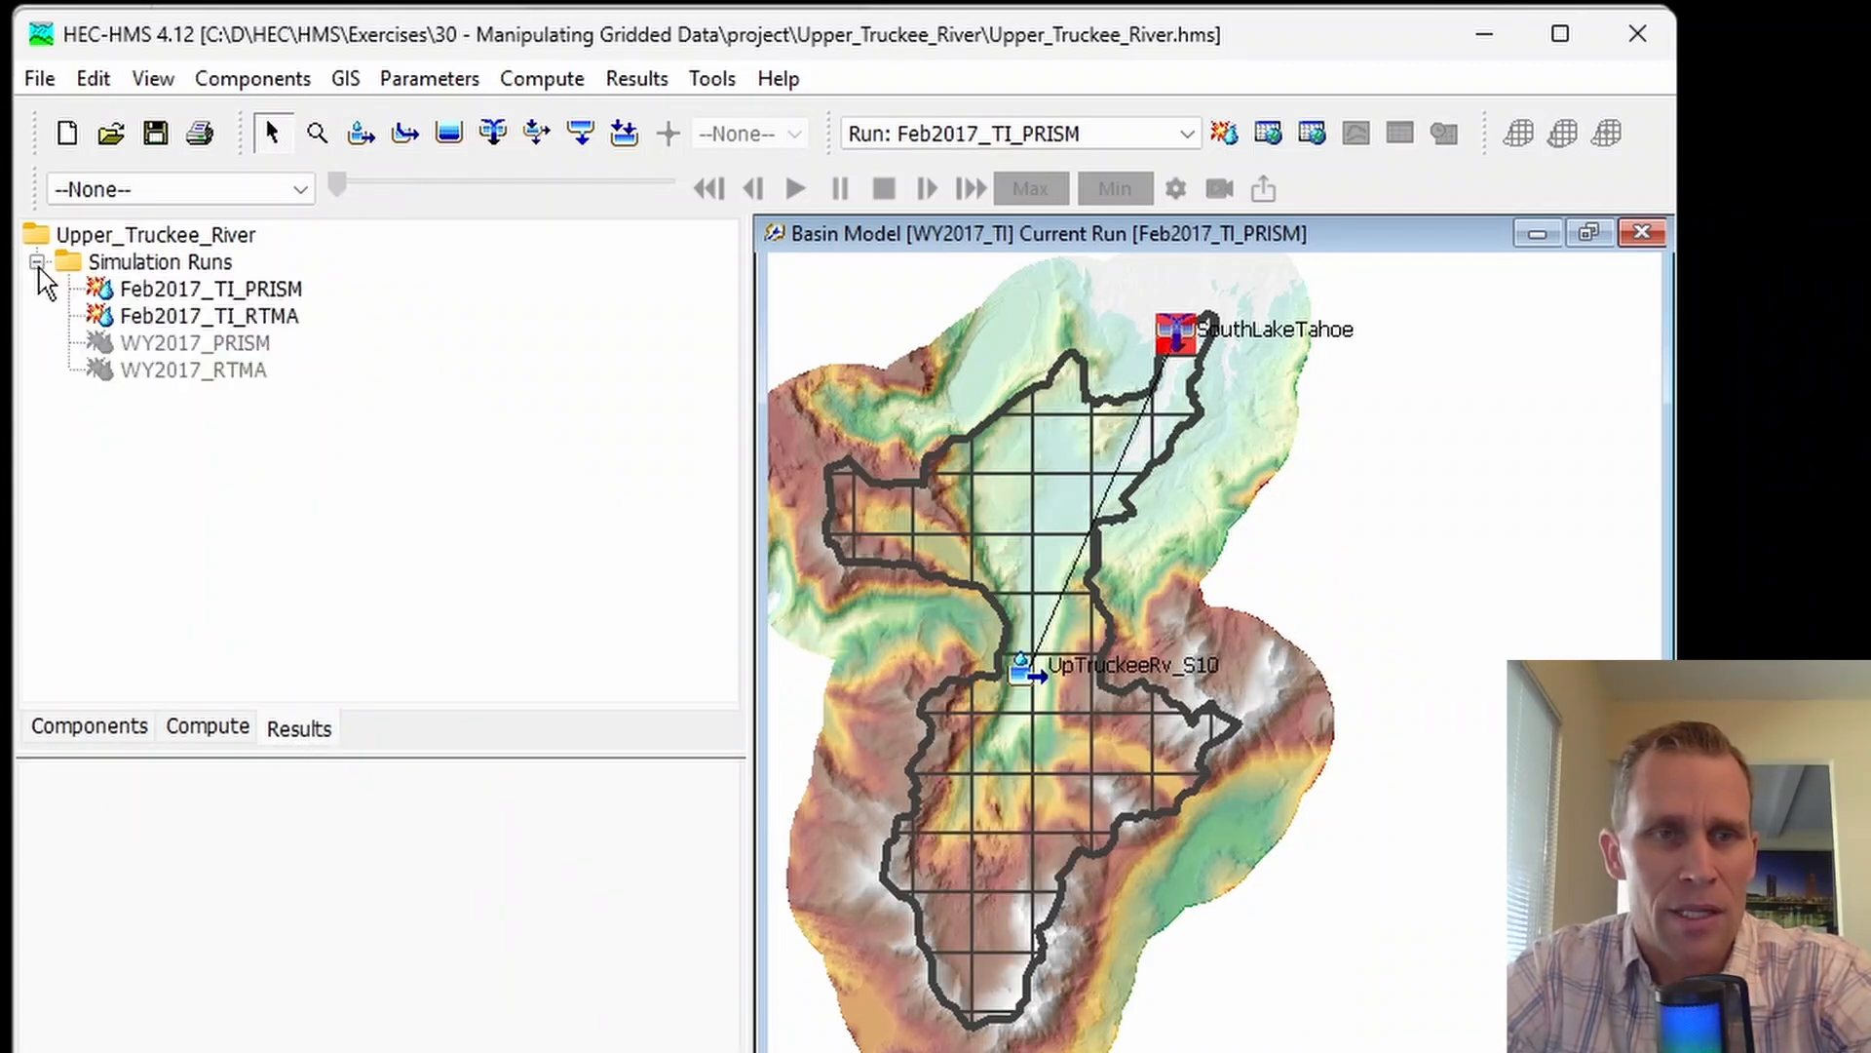
{"action": "double_click", "coordinate": [251, 288]}
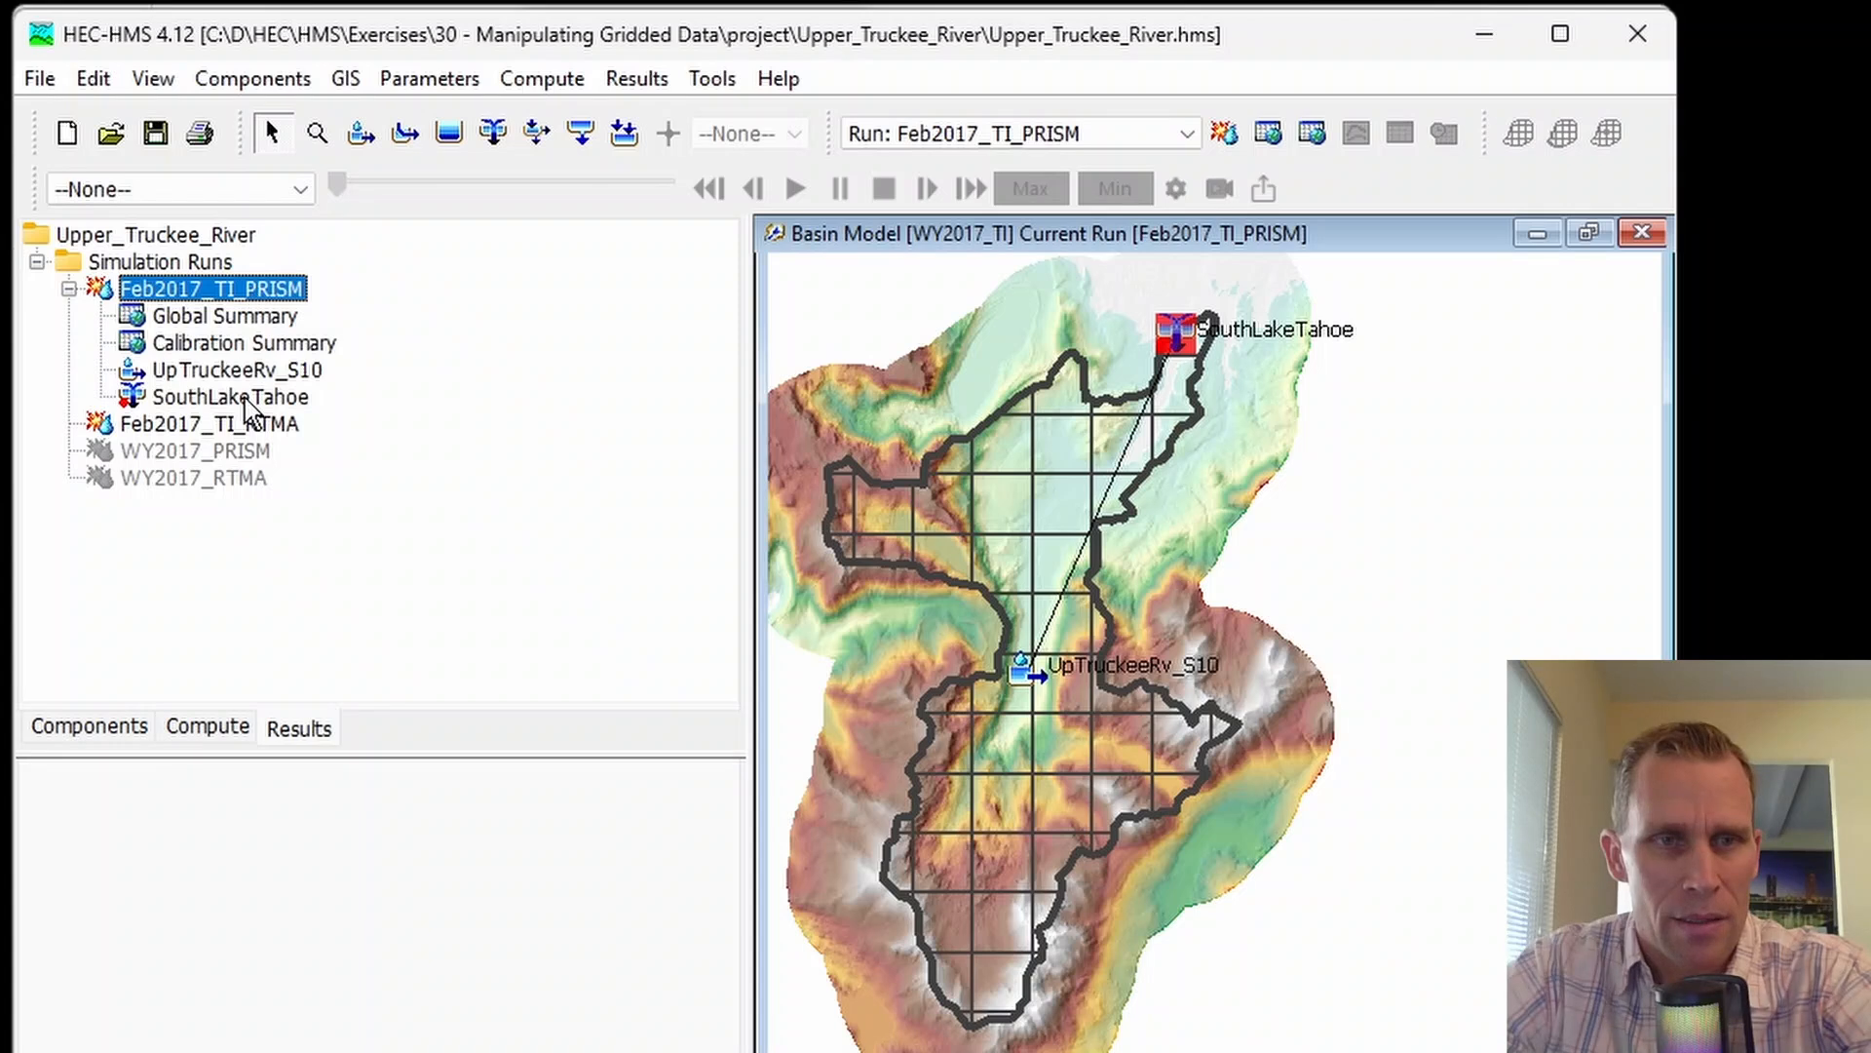
{"action": "double_click", "coordinate": [251, 425]}
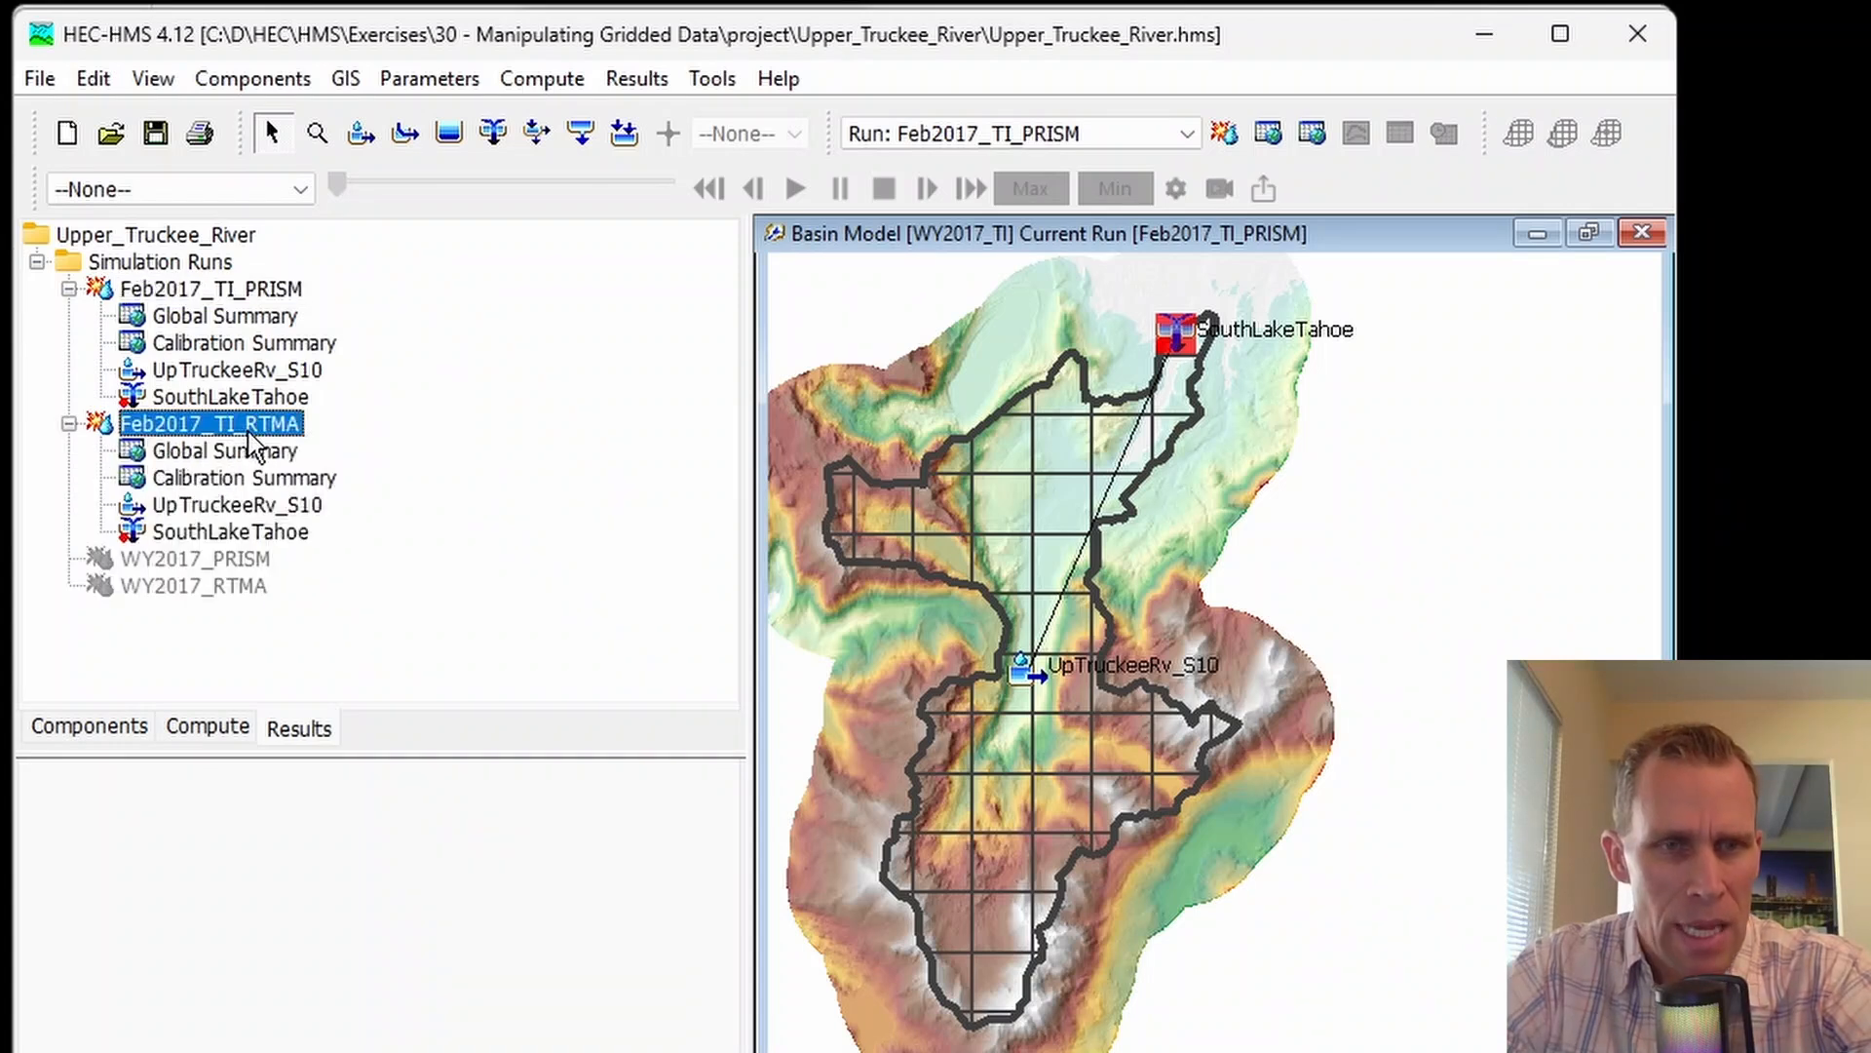
{"action": "double_click", "coordinate": [230, 505]}
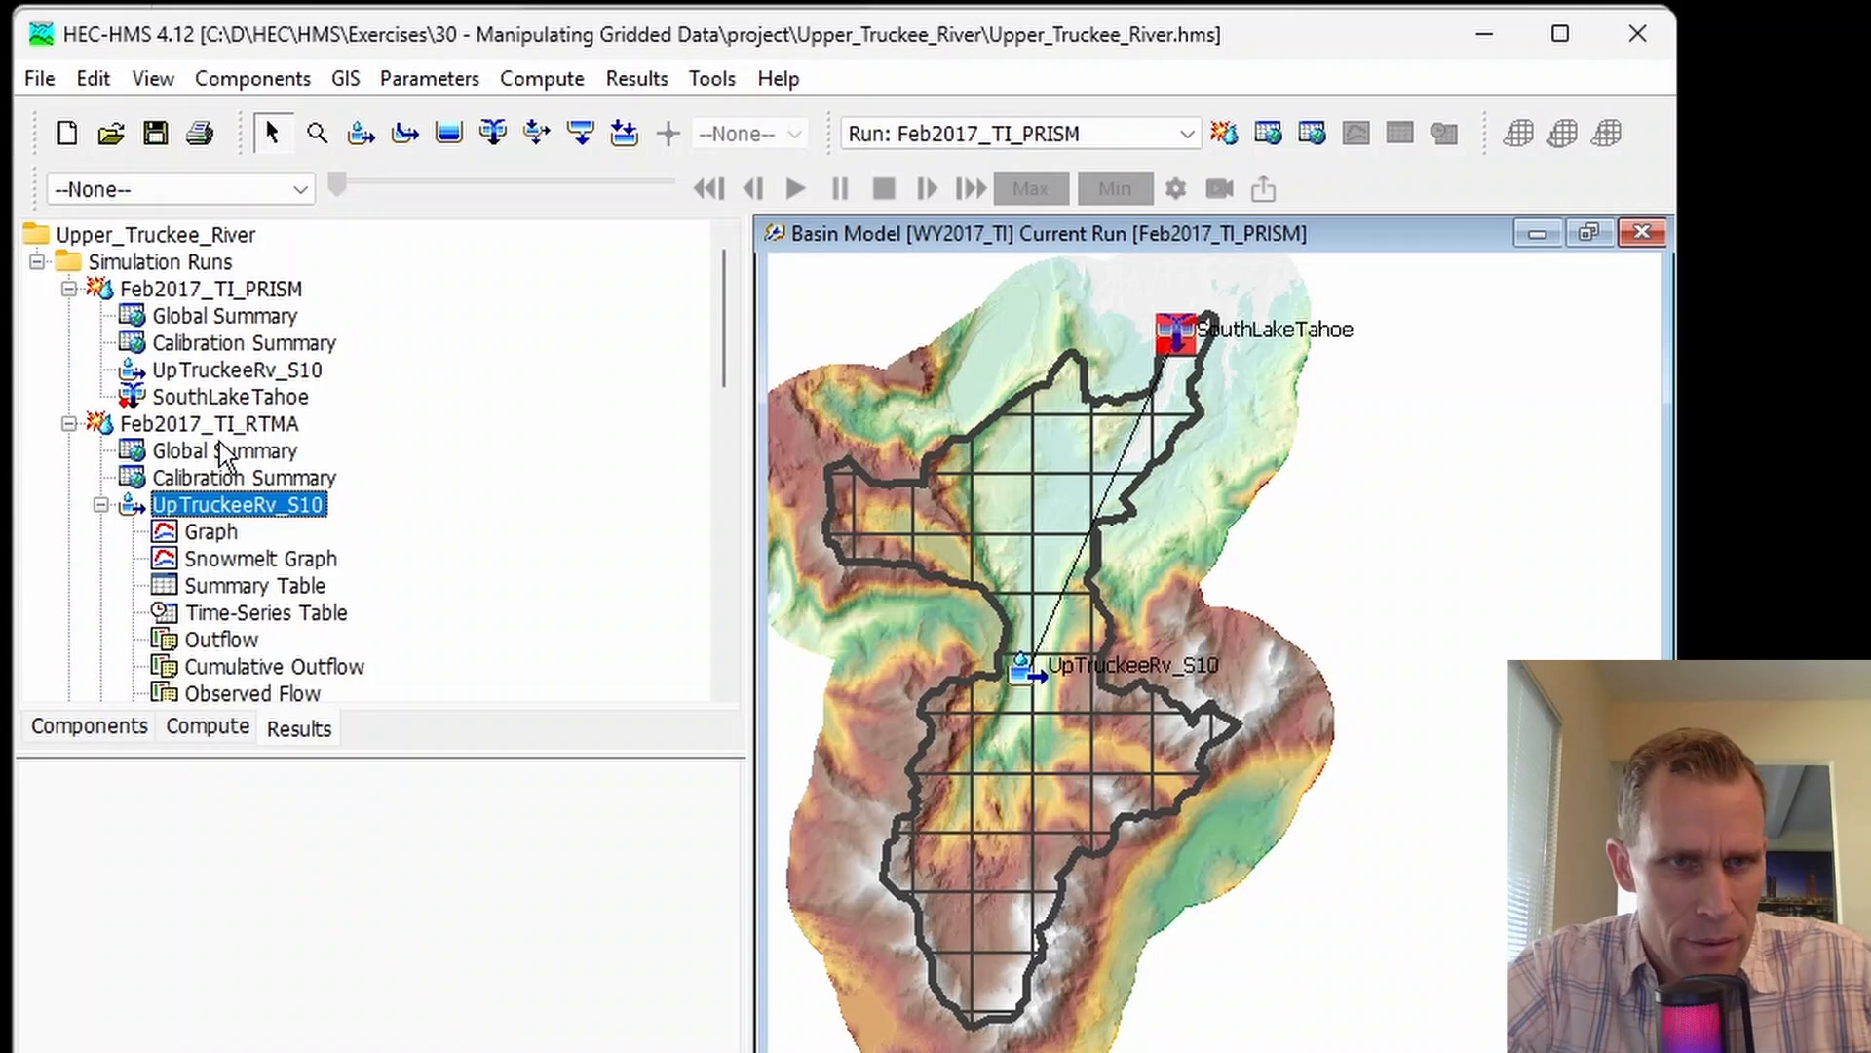
{"action": "double_click", "coordinate": [219, 372]}
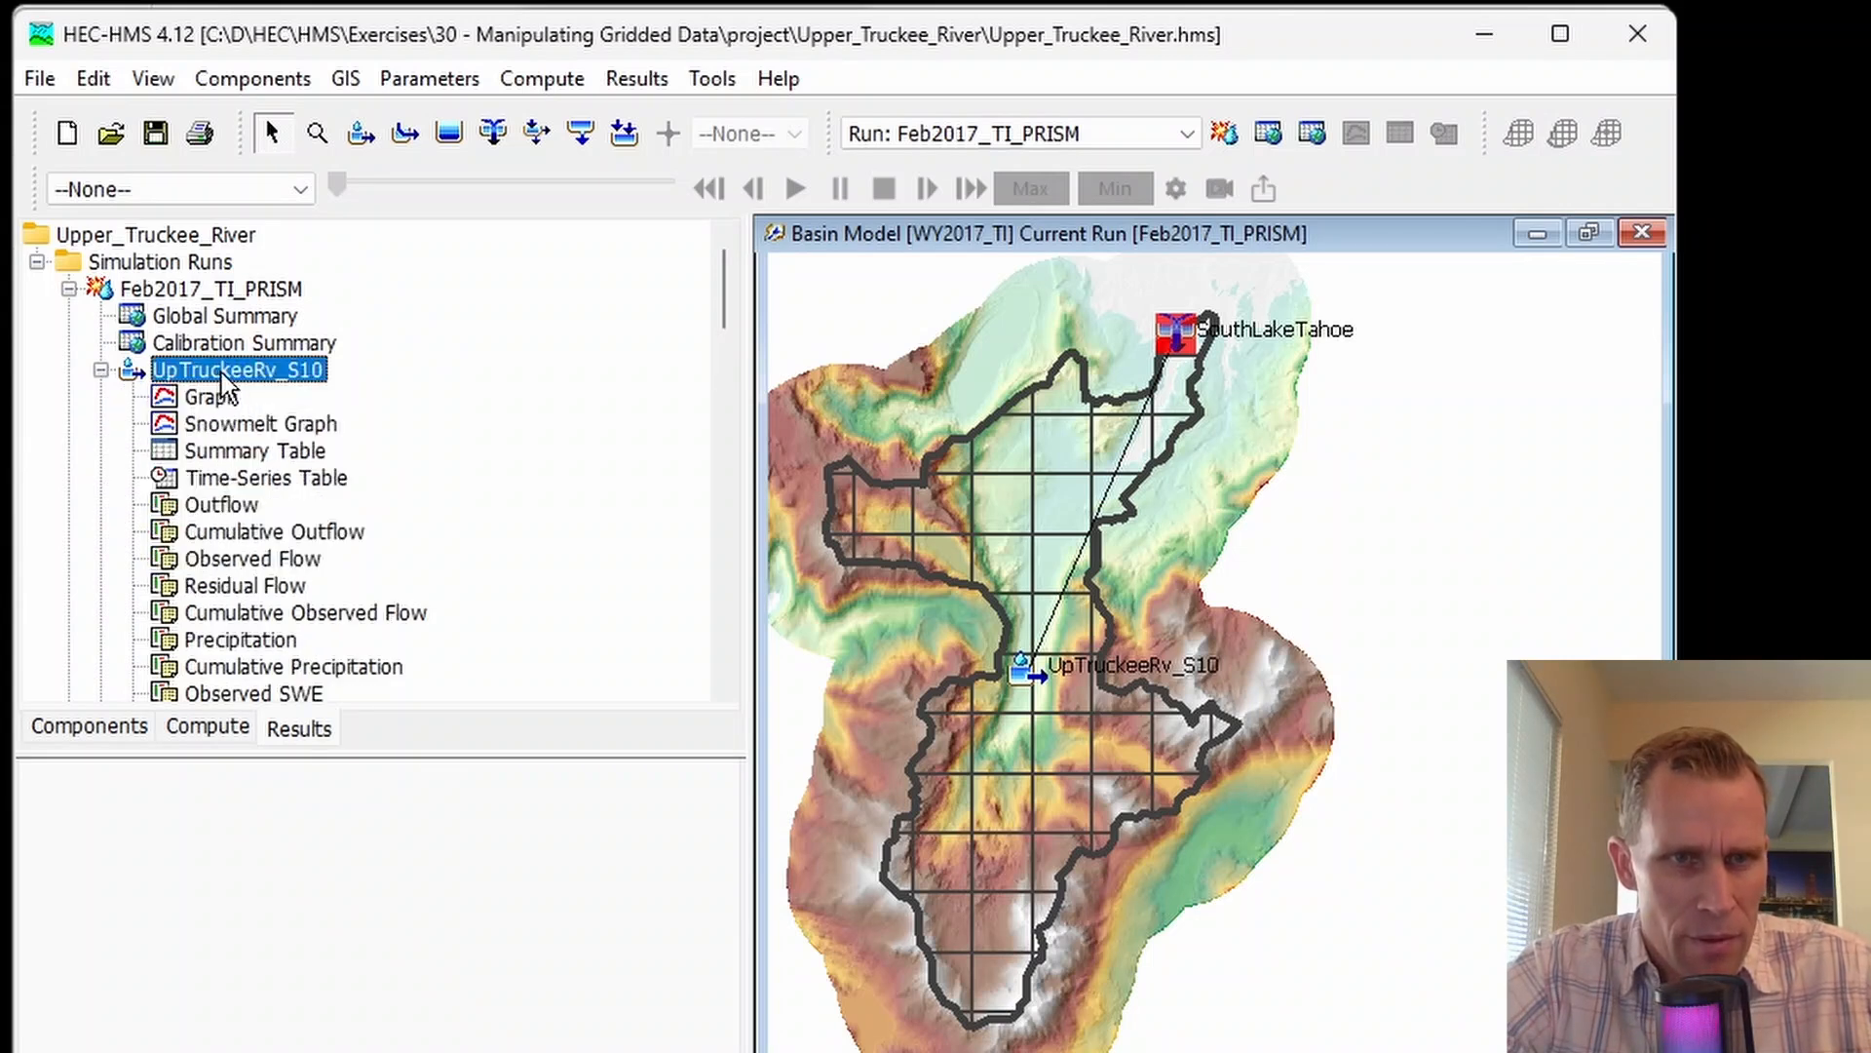
- Preview Observed SWE together with Snow Water Equivalent for subbasin UpTruckeeRv_S10 from the Feb2017_TI_PRISM run
{"action": "scroll", "coordinate": [234, 458], "scroll_direction": "down", "scroll_amount": 7}
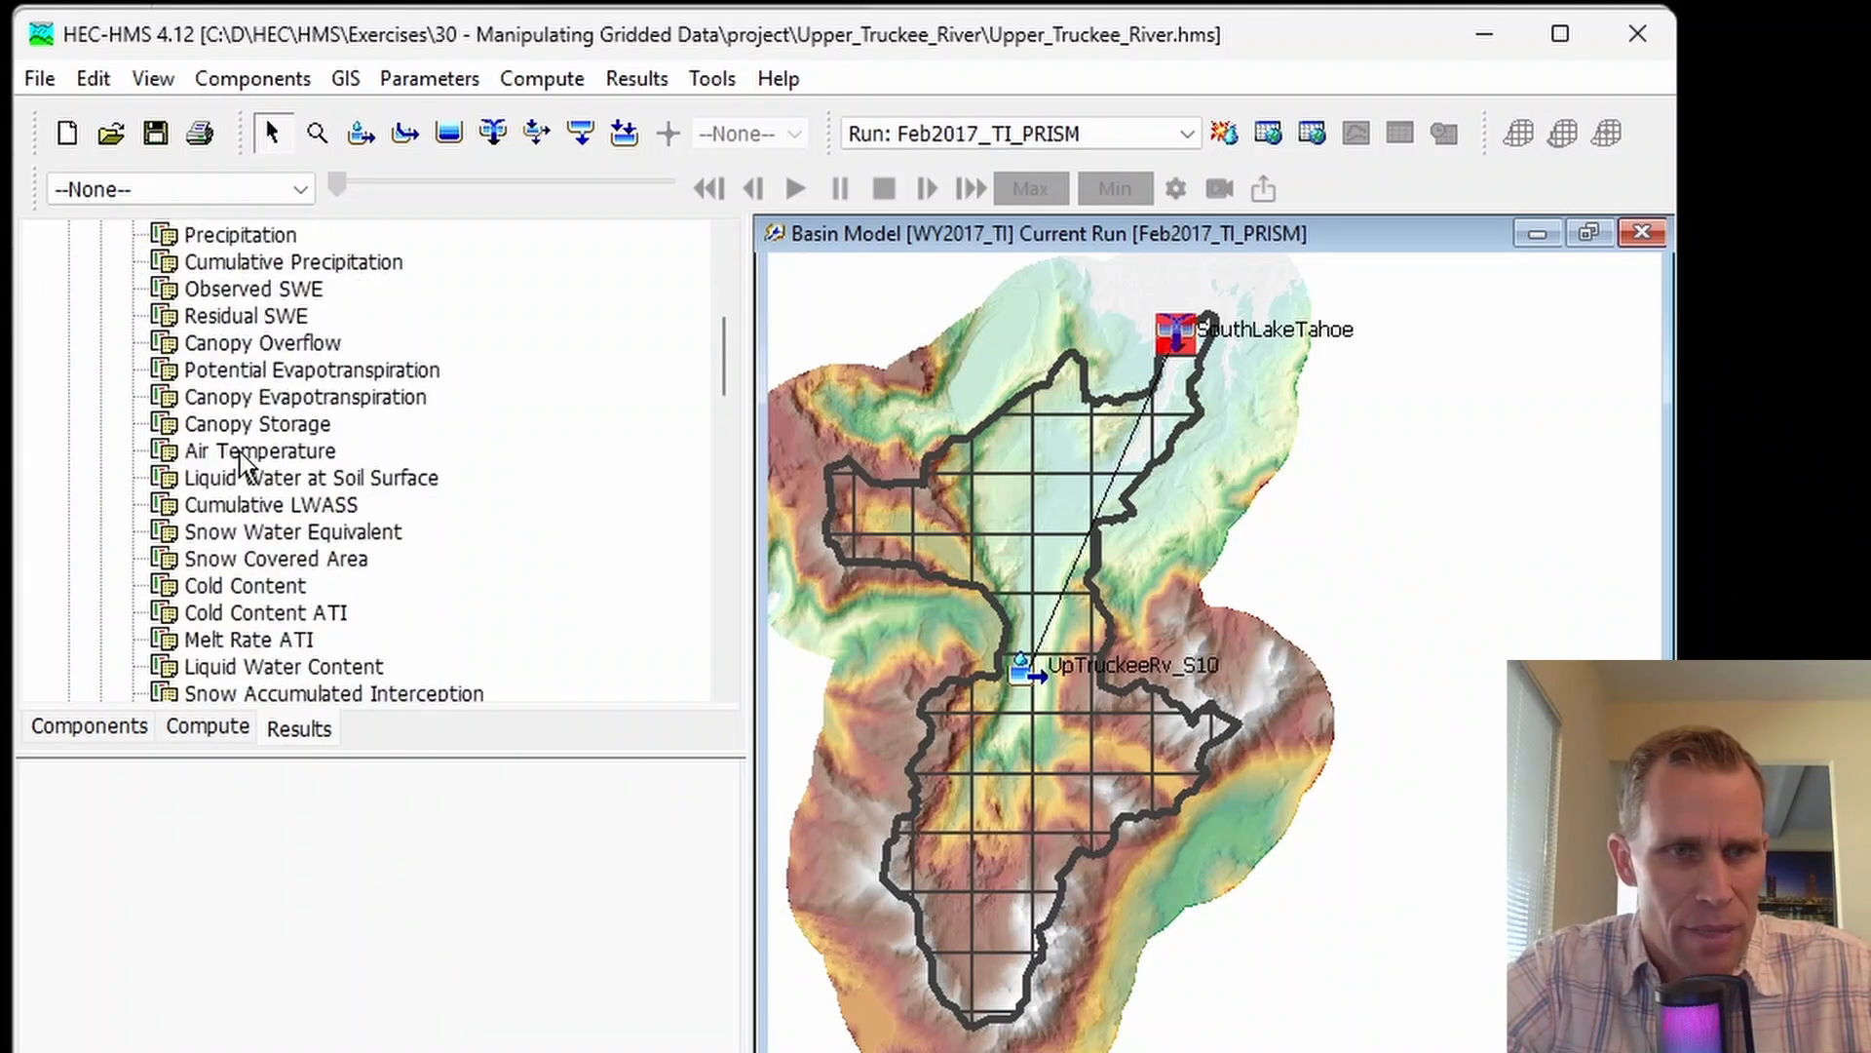
{"action": "scroll", "coordinate": [234, 465], "scroll_direction": "up", "scroll_amount": 8}
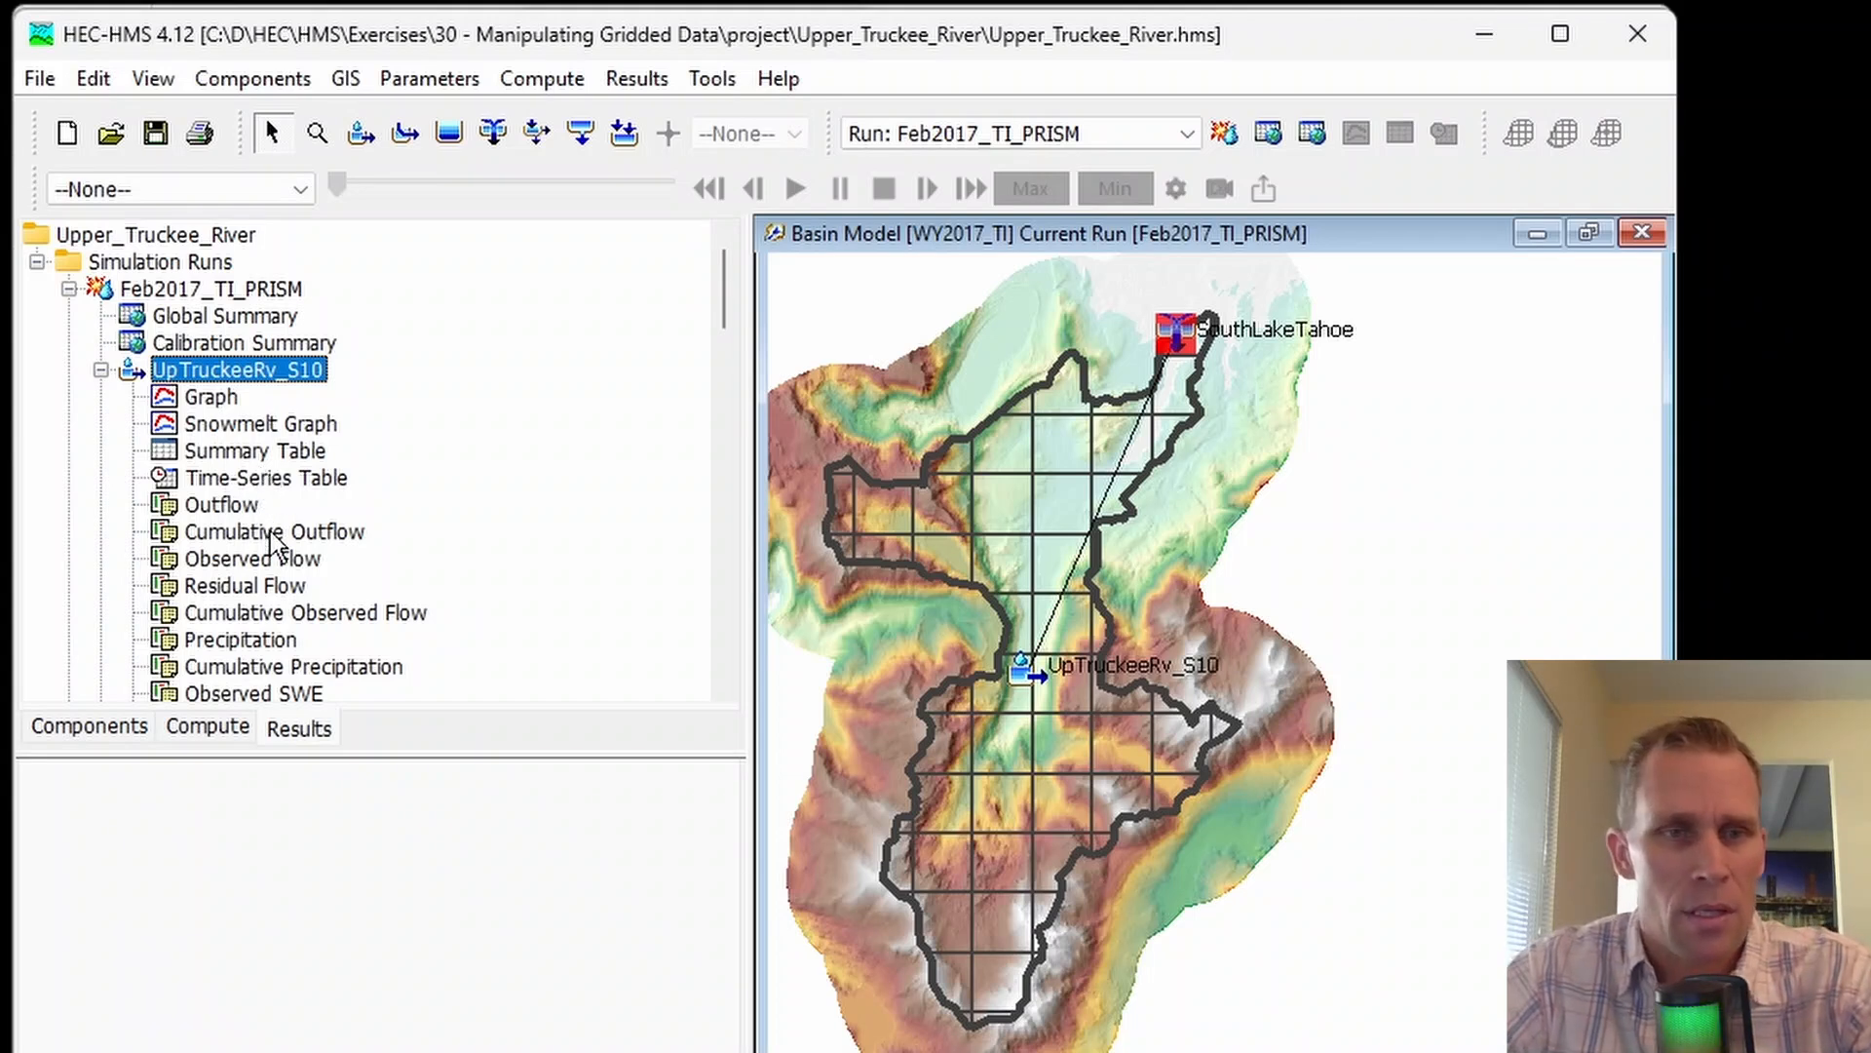
{"action": "scroll", "coordinate": [273, 546], "scroll_direction": "down", "scroll_amount": 1}
{"action": "left_click", "coordinate": [244, 616]}
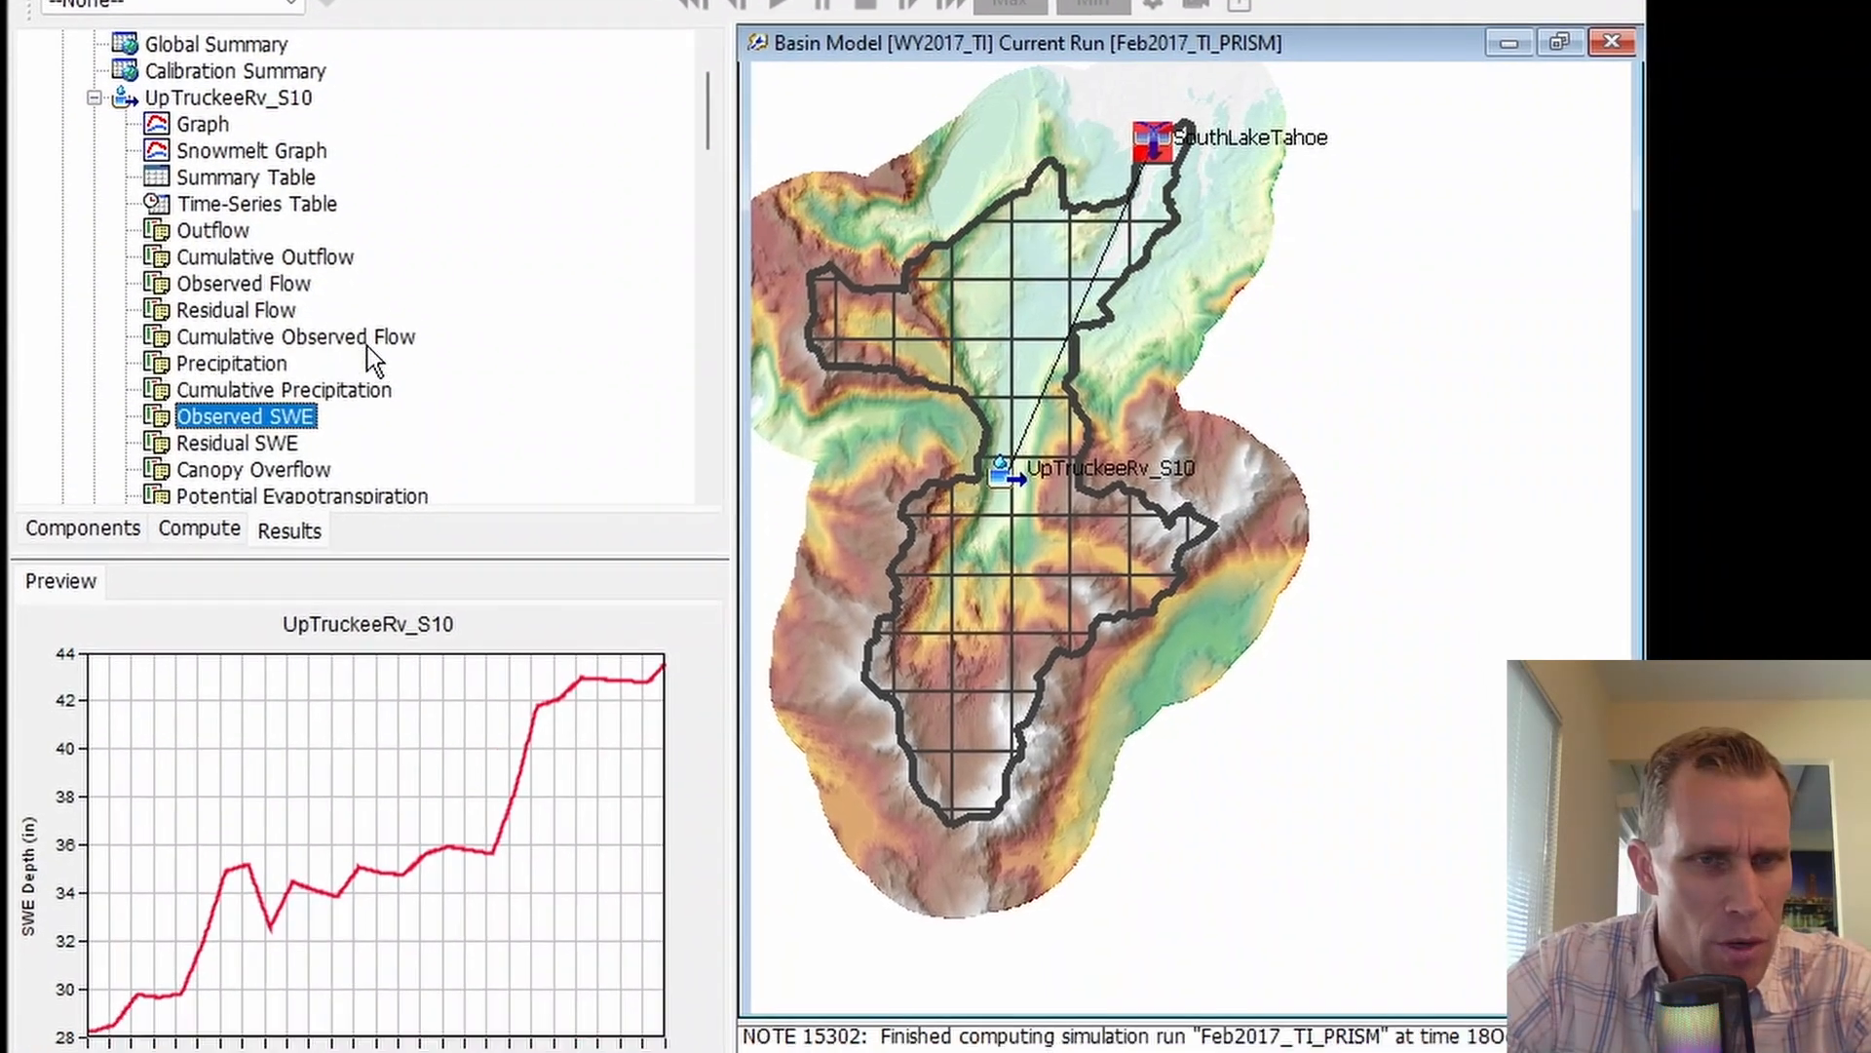
{"action": "scroll", "coordinate": [394, 540], "scroll_direction": "down", "scroll_amount": 2}
{"action": "scroll", "coordinate": [382, 314], "scroll_direction": "down", "scroll_amount": 1}
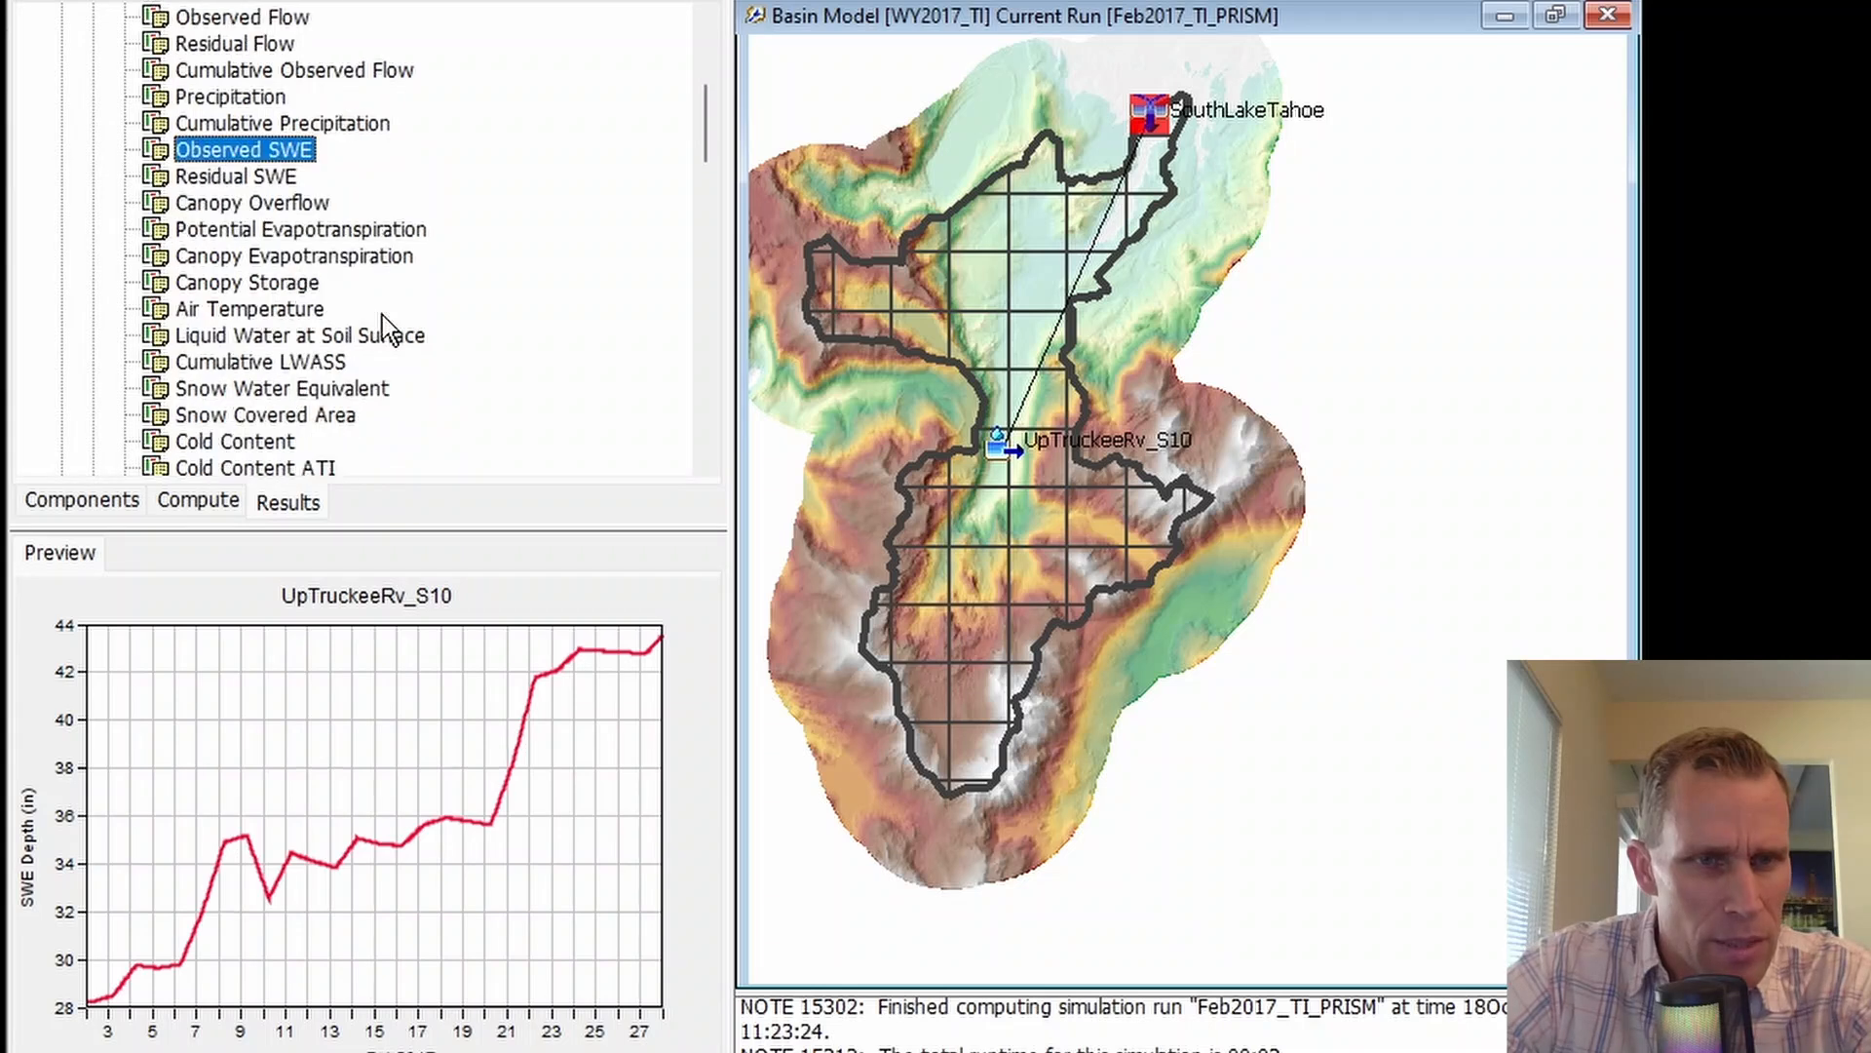
{"action": "left_click", "coordinate": [263, 394], "text": "ctrl"}
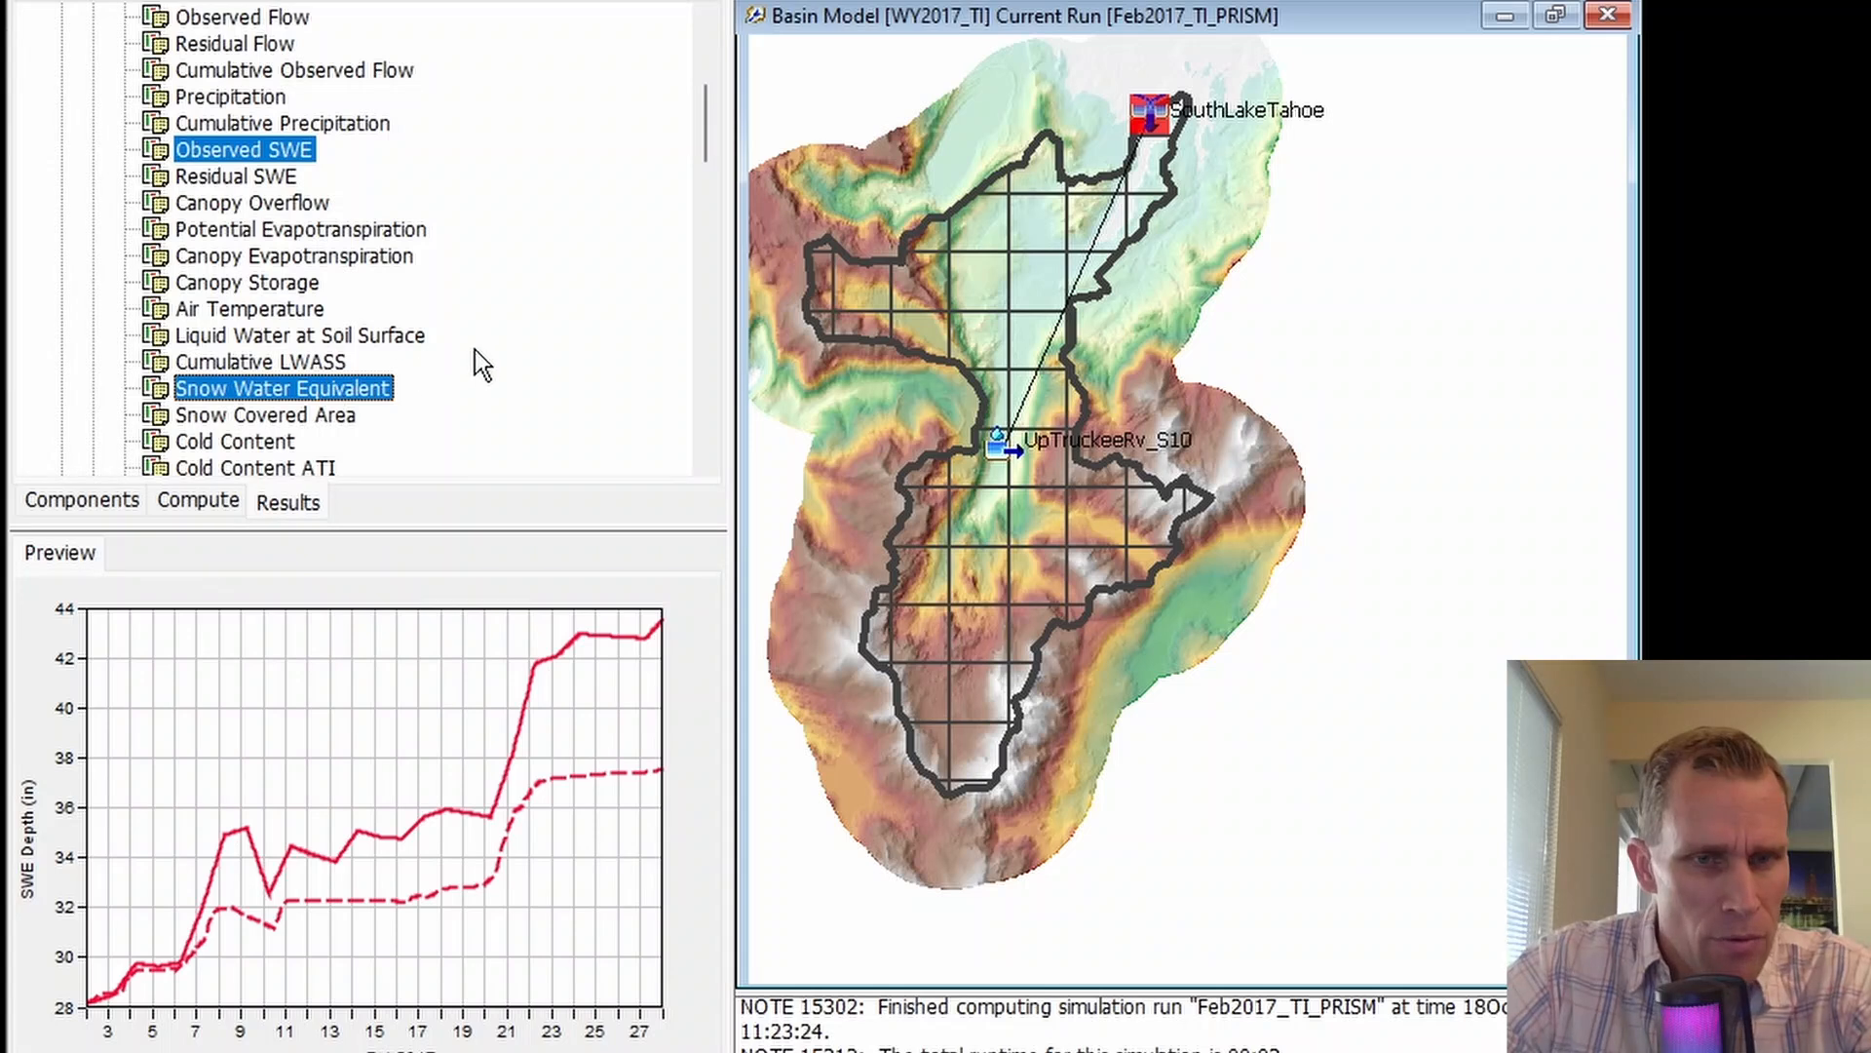
- Add subbasin UpTruckeeRv_S10's Snow Water Equivalent from the Feb2017_TI_RTMA run to the selected SWE results
{"action": "scroll", "coordinate": [477, 348], "scroll_direction": "down", "scroll_amount": 6}
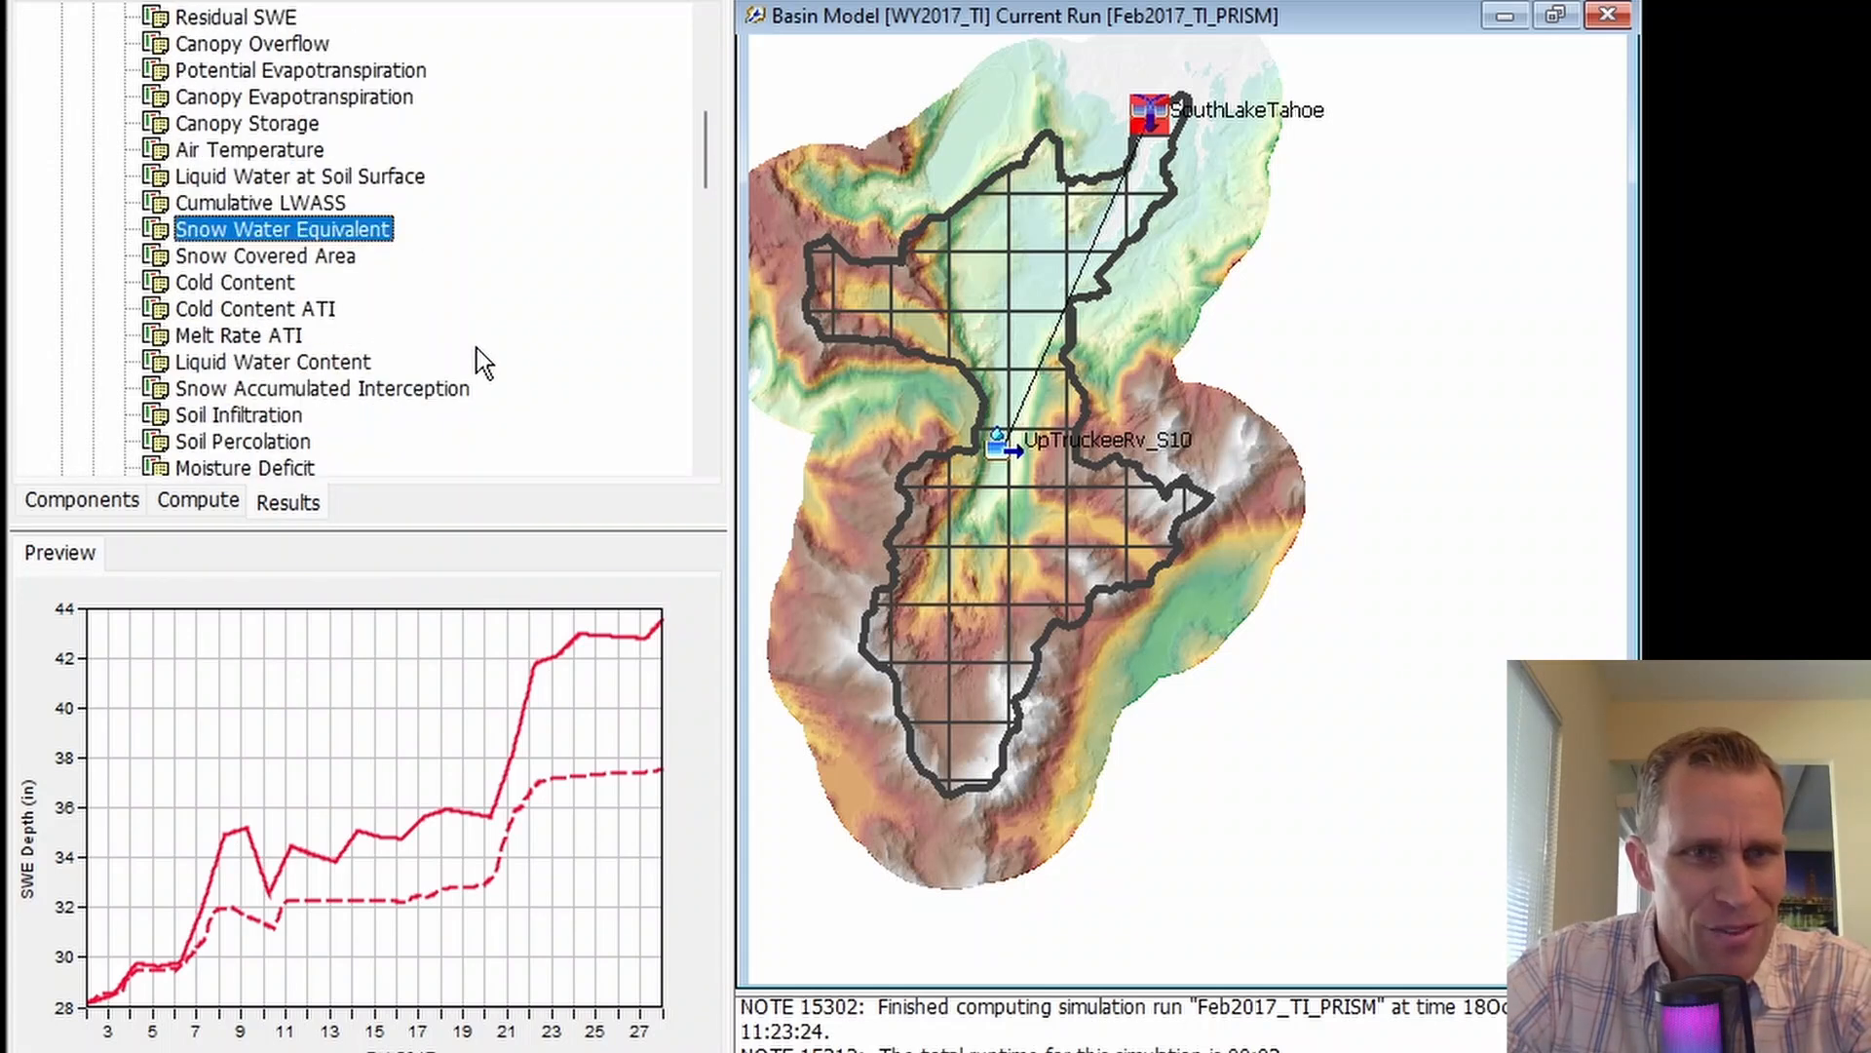
{"action": "scroll", "coordinate": [469, 341], "scroll_direction": "down", "scroll_amount": 4}
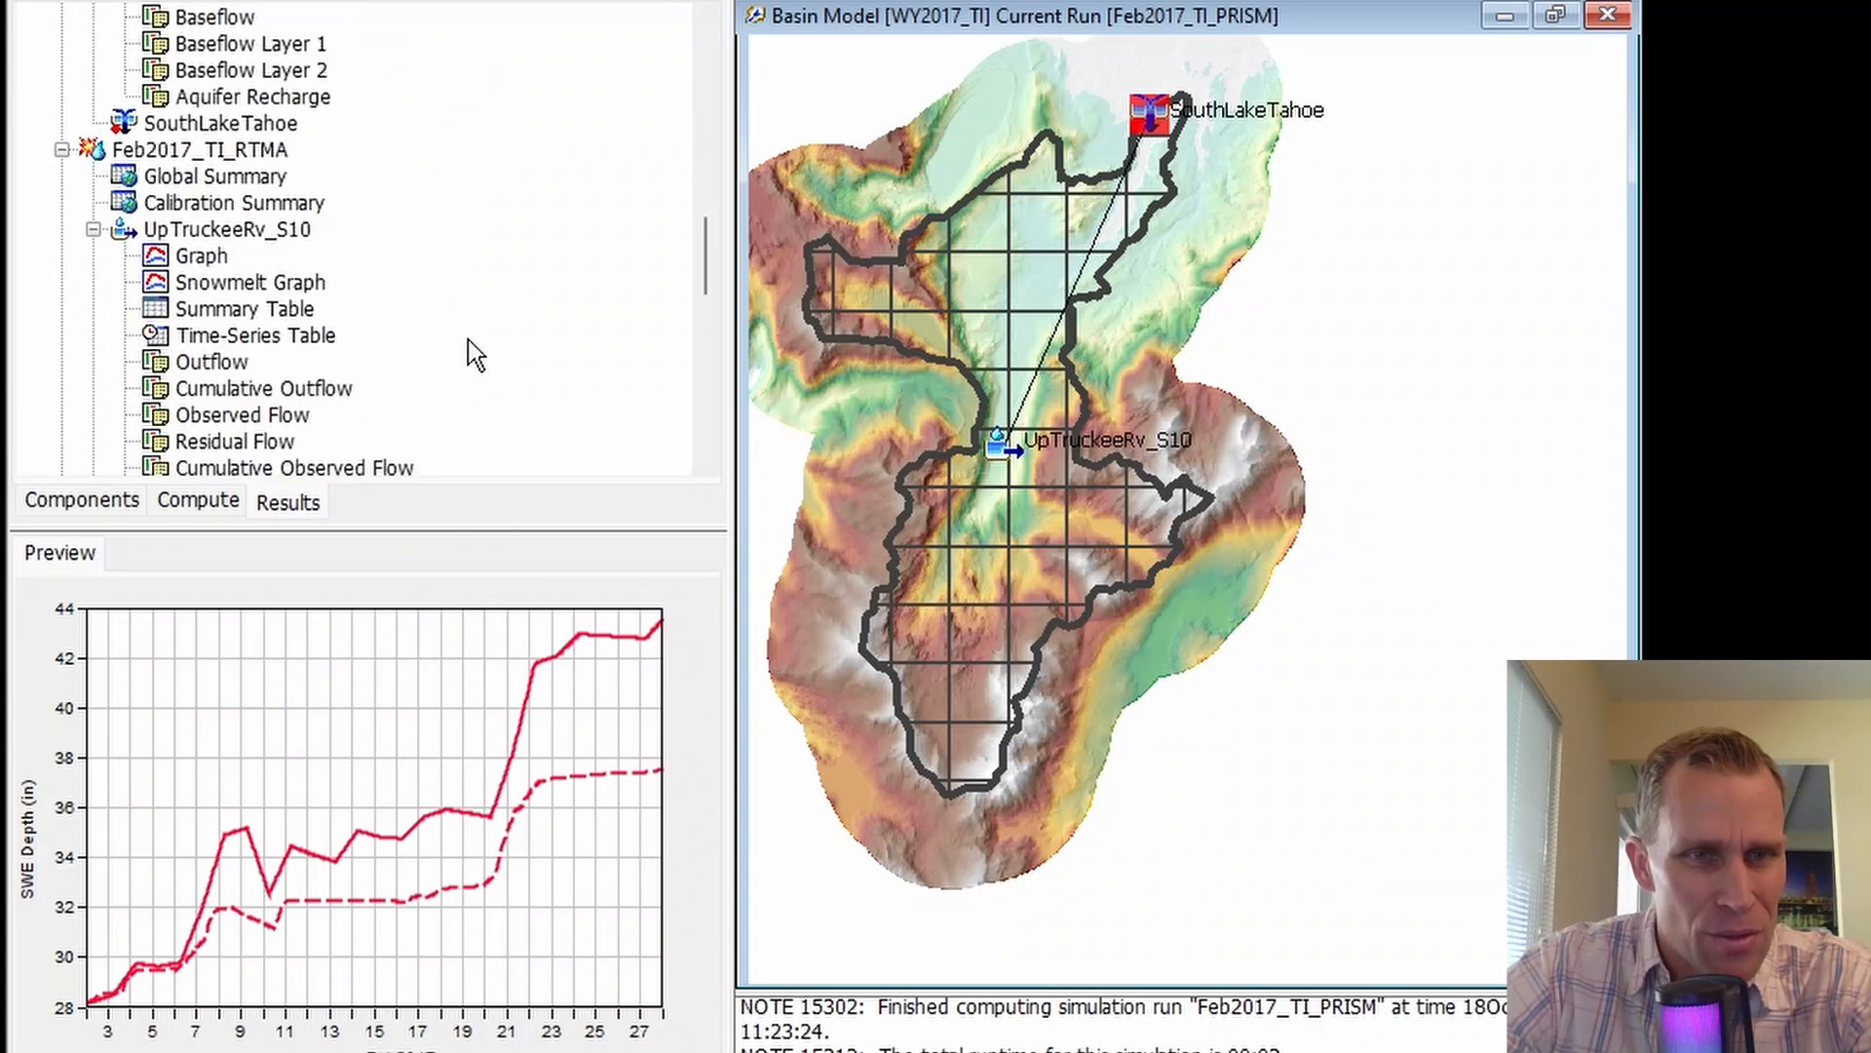
{"action": "scroll", "coordinate": [468, 339], "scroll_direction": "down", "scroll_amount": 3}
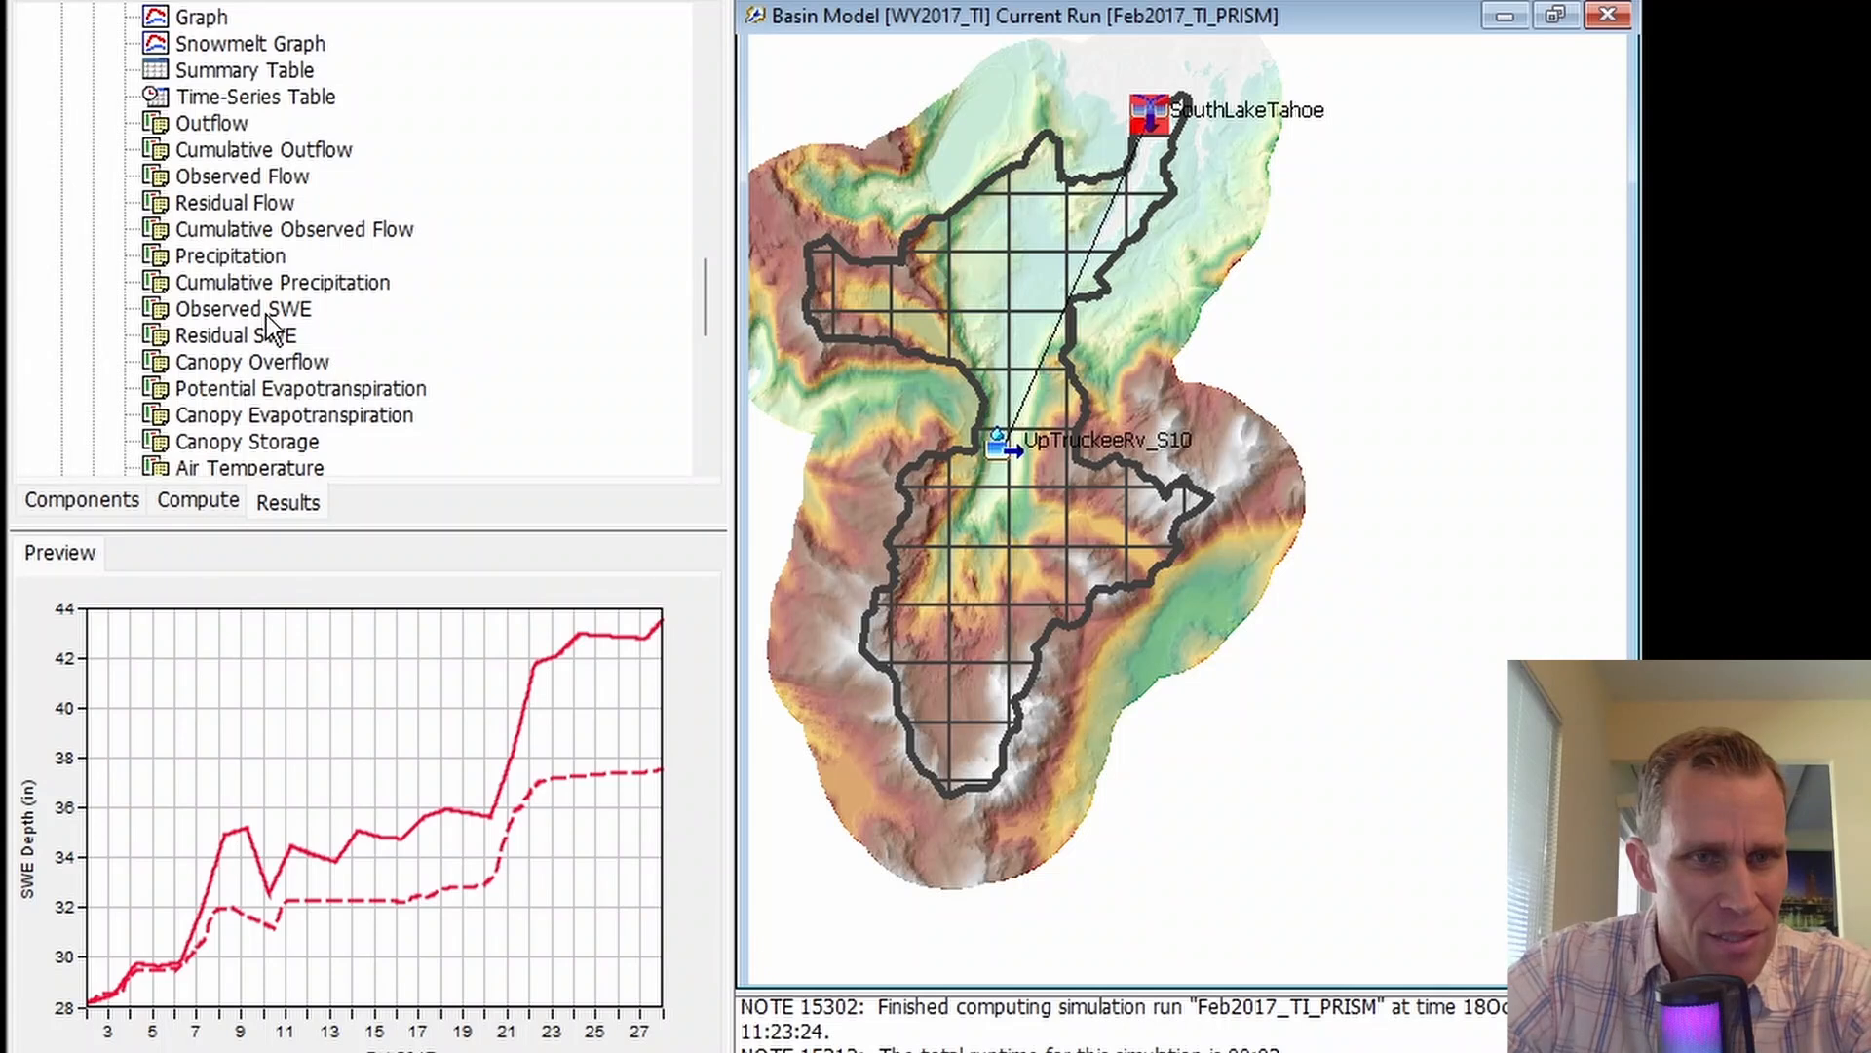
{"action": "scroll", "coordinate": [431, 313], "scroll_direction": "down", "scroll_amount": 2}
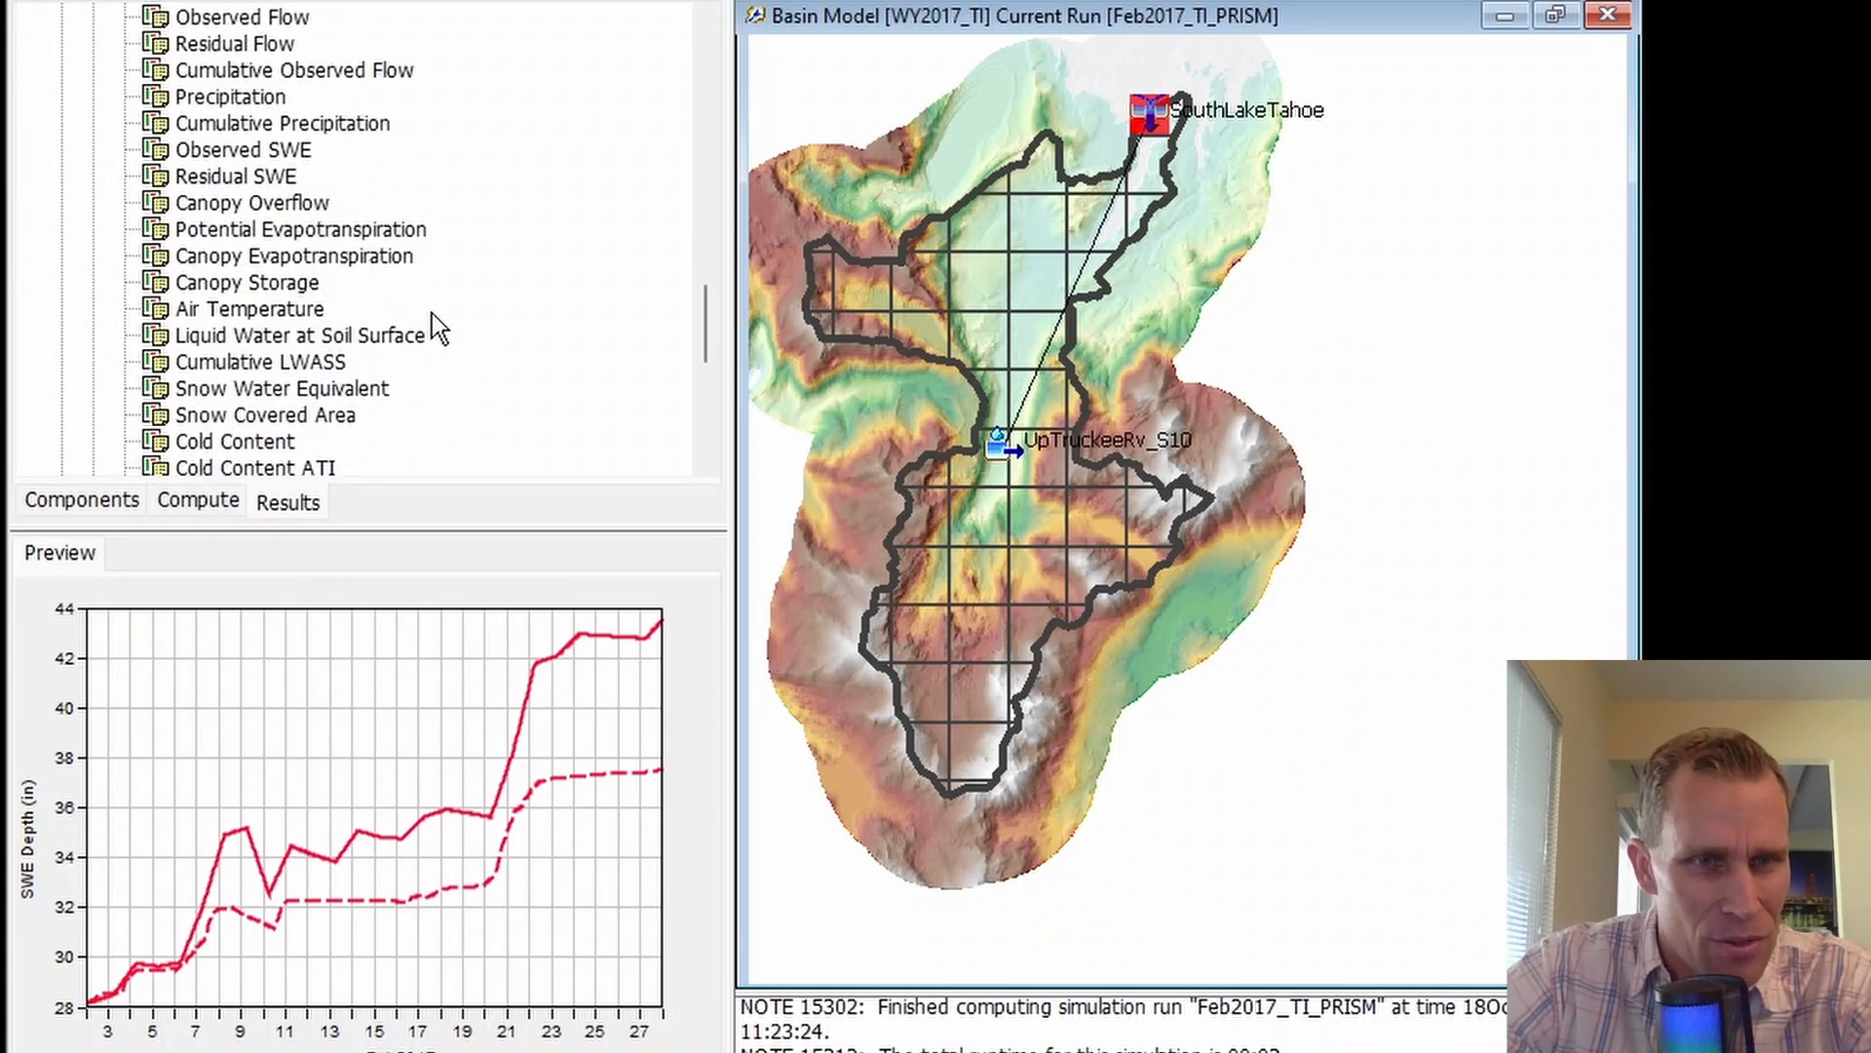
{"action": "left_click", "coordinate": [250, 388]}
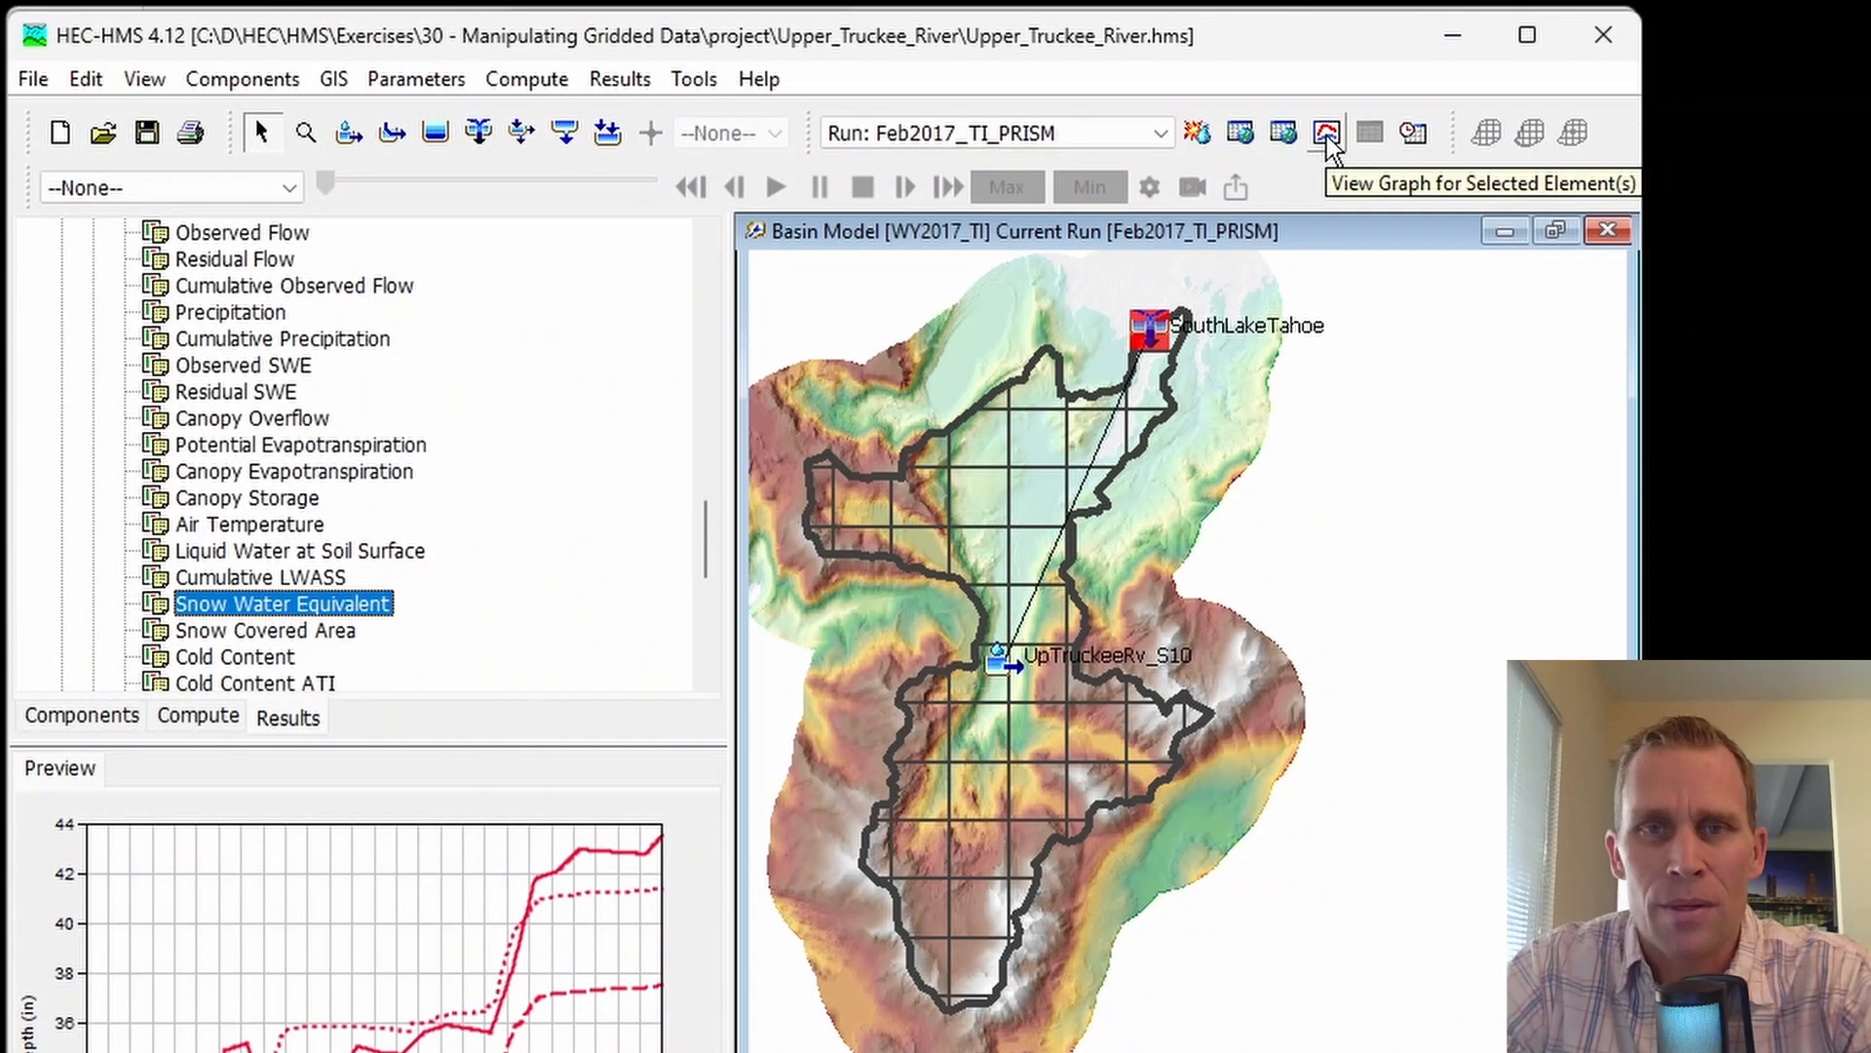
- Plot the three selected SWE results in a separate graph window and enlarge it
{"action": "left_click", "coordinate": [1326, 136]}
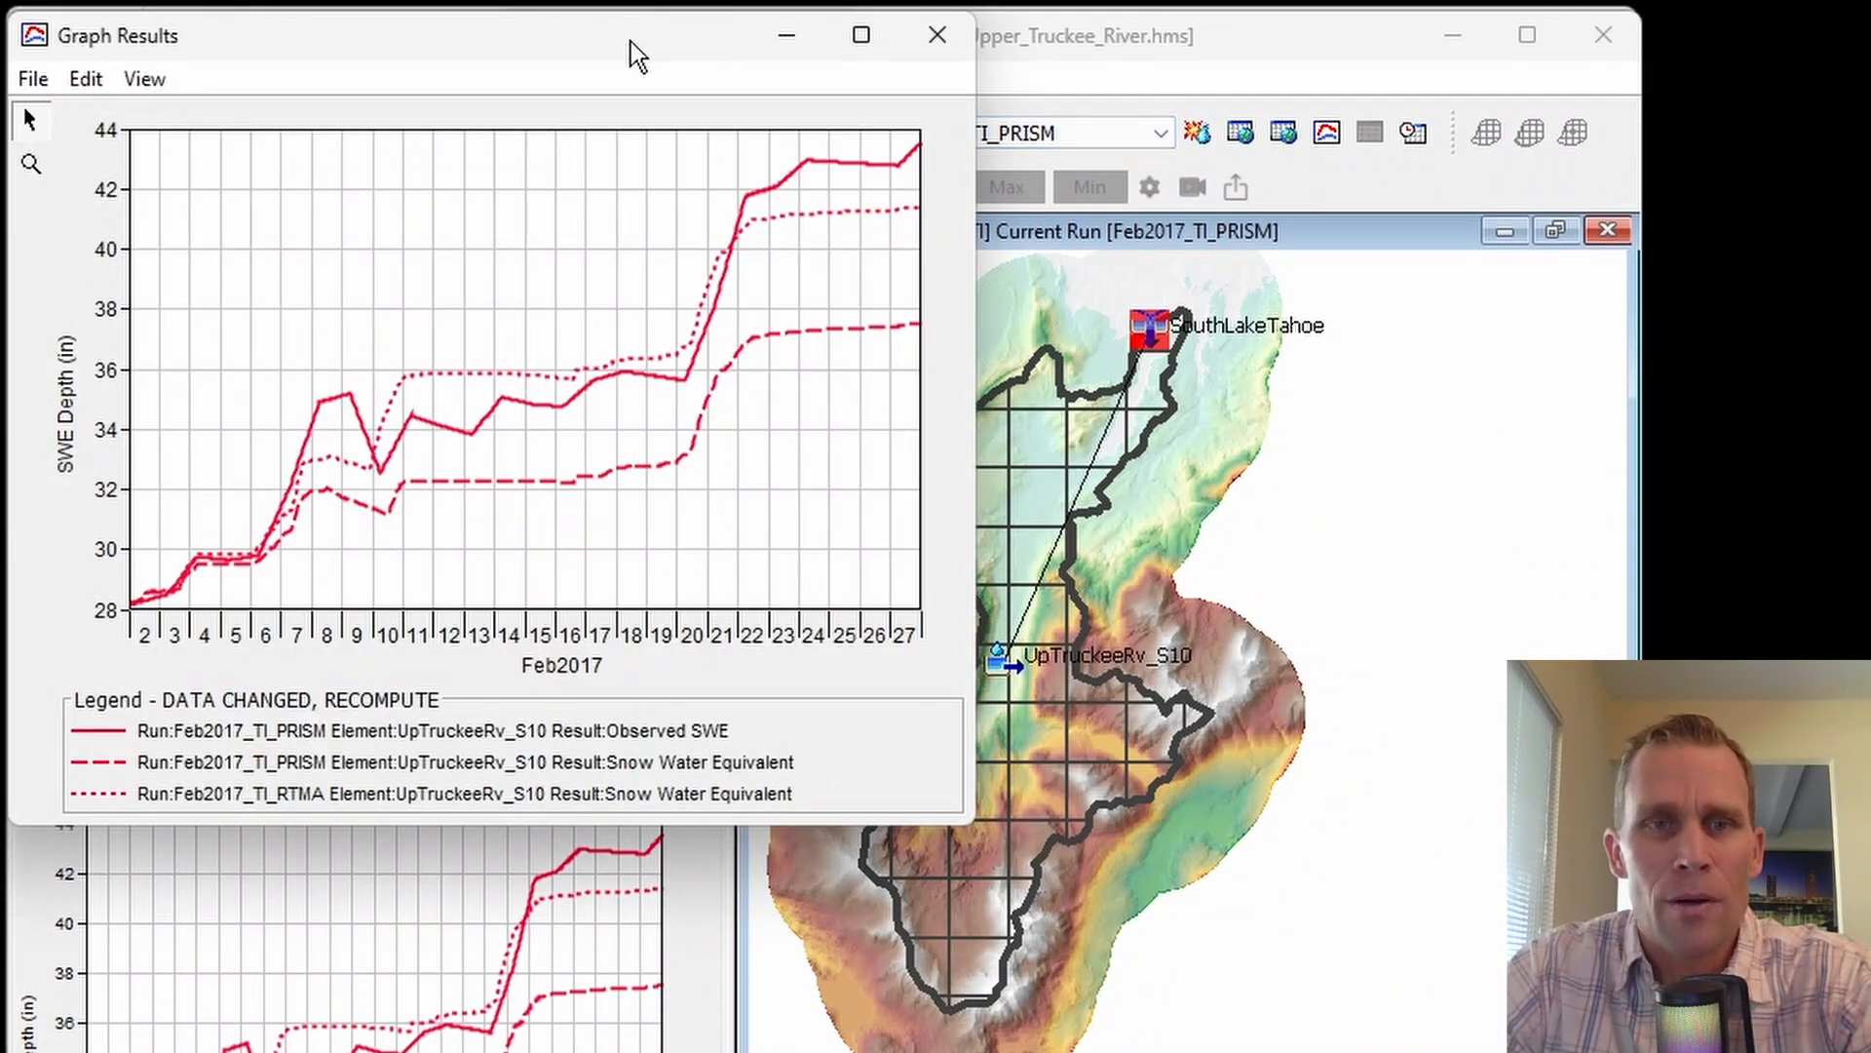
{"action": "left_click_drag", "start_coordinate": [630, 41], "coordinate": [698, 170]}
{"action": "left_click_drag", "start_coordinate": [1042, 952], "coordinate": [1374, 1051]}
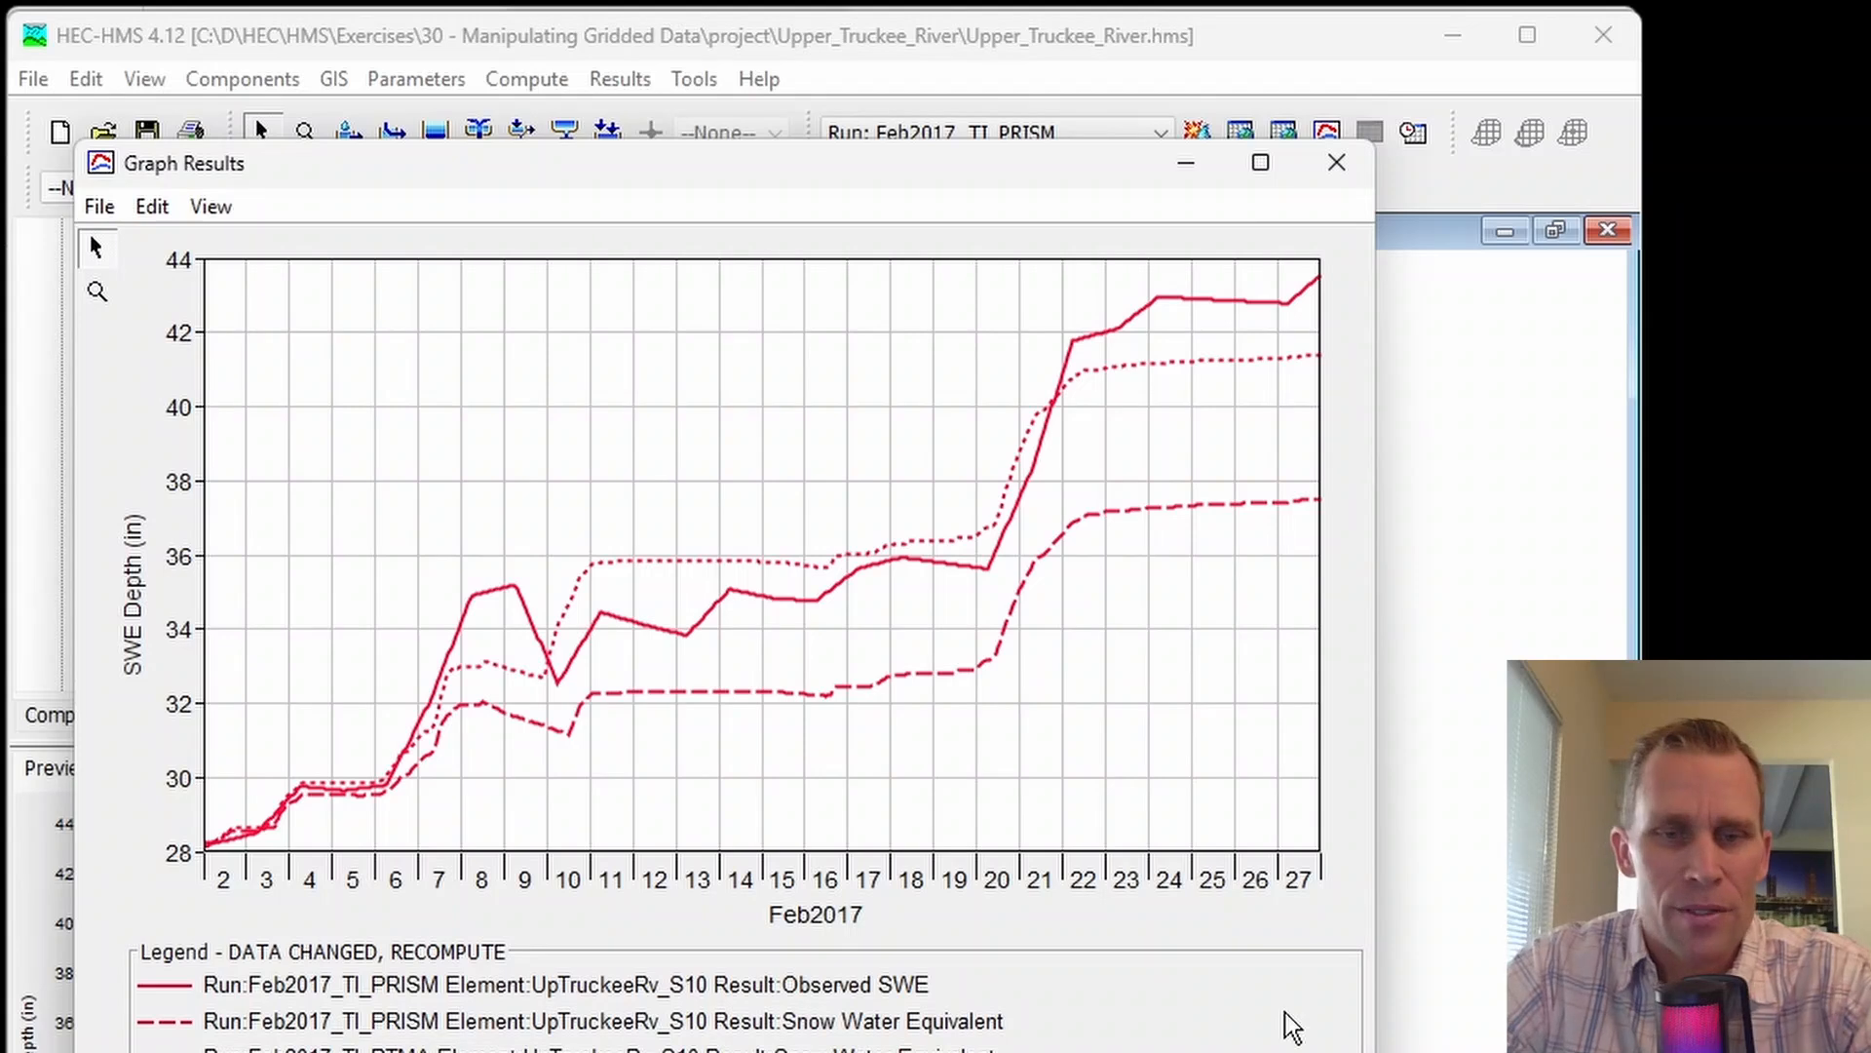
- Highlight the observed, PRISM and RTMA SWE curves one at a time to compare them, and close the graph
{"action": "left_click", "coordinate": [824, 987]}
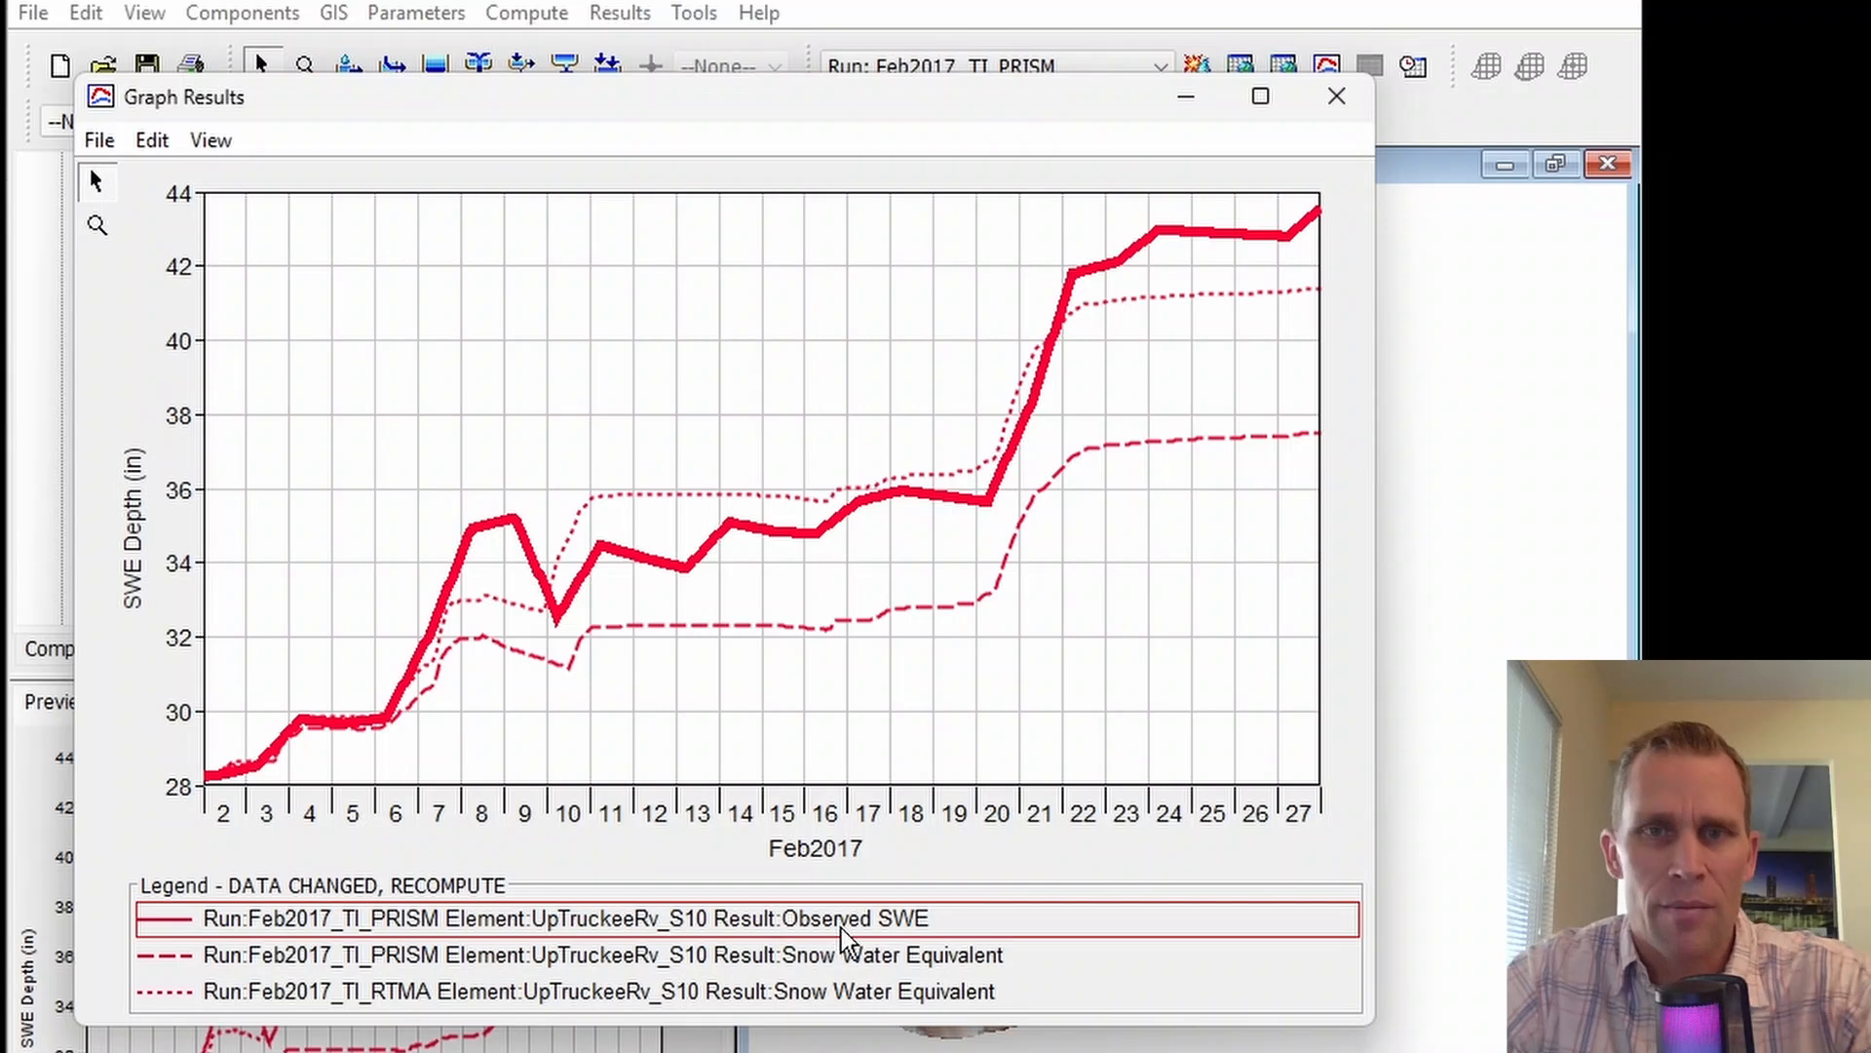
{"action": "left_click", "coordinate": [882, 960]}
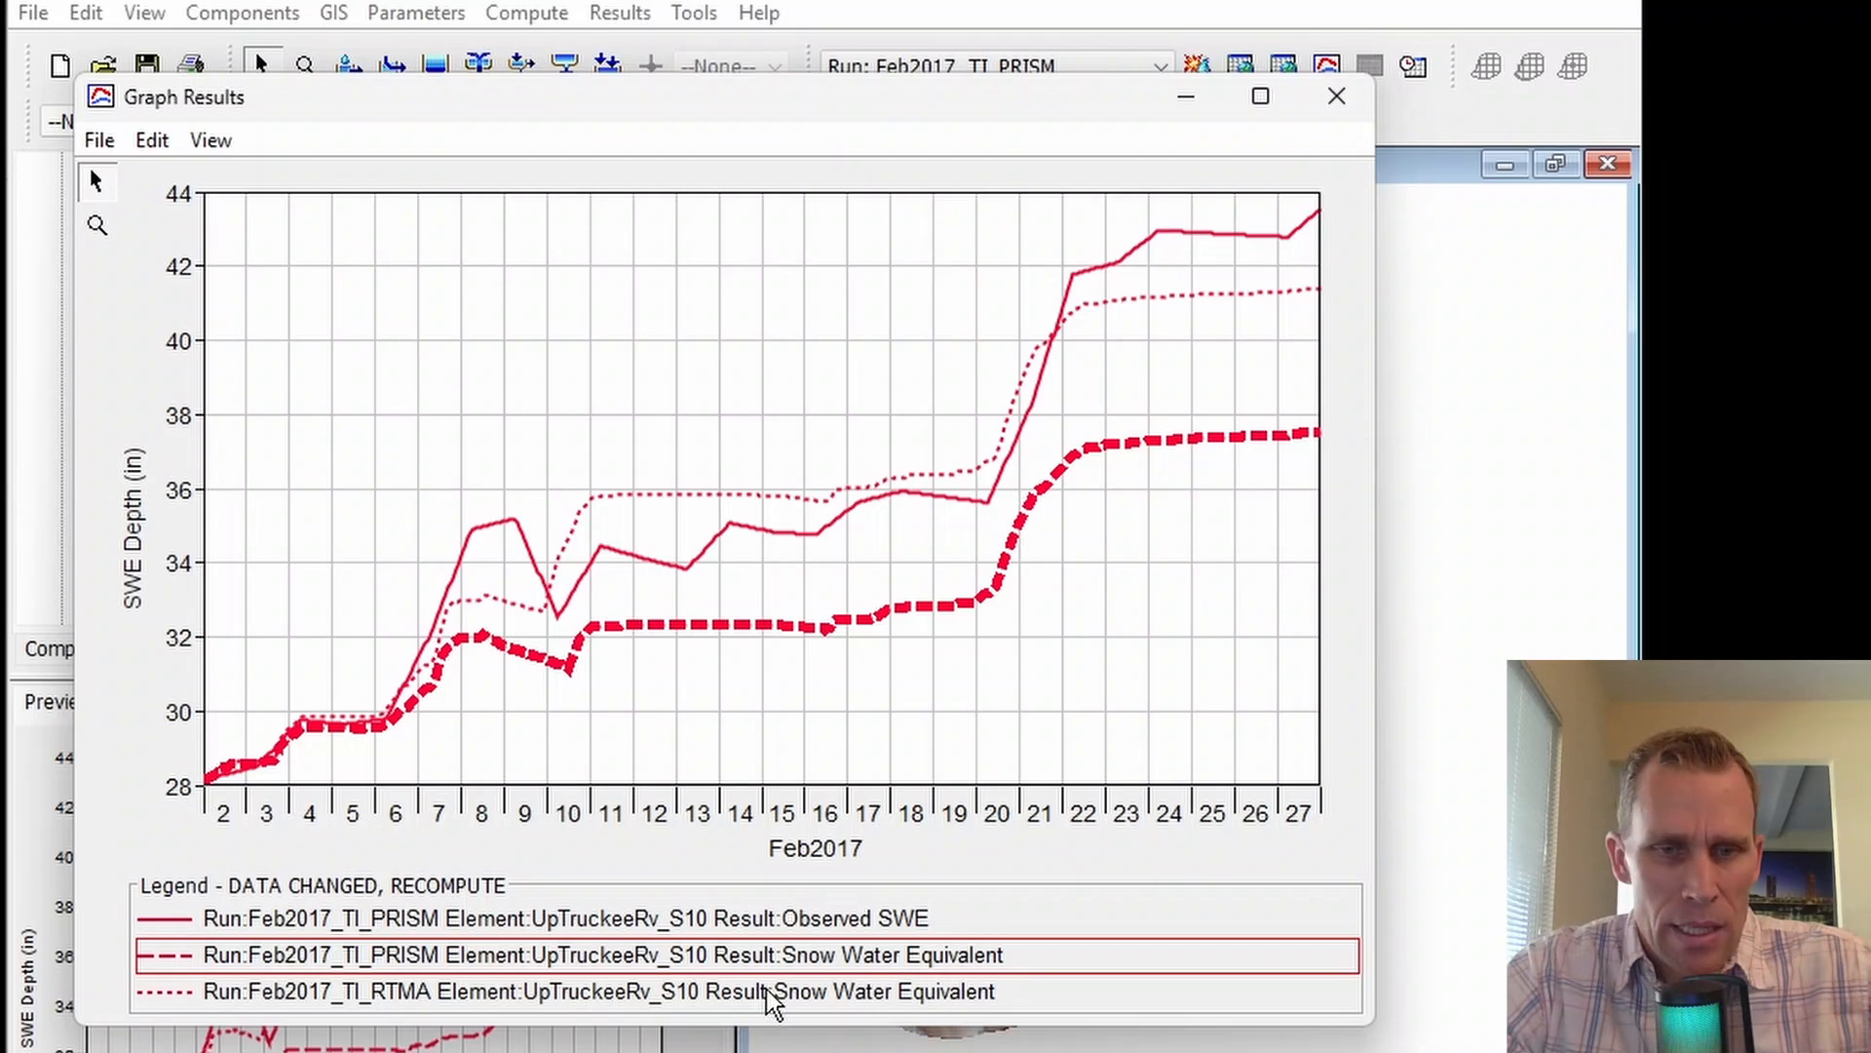
{"action": "left_click", "coordinate": [842, 992]}
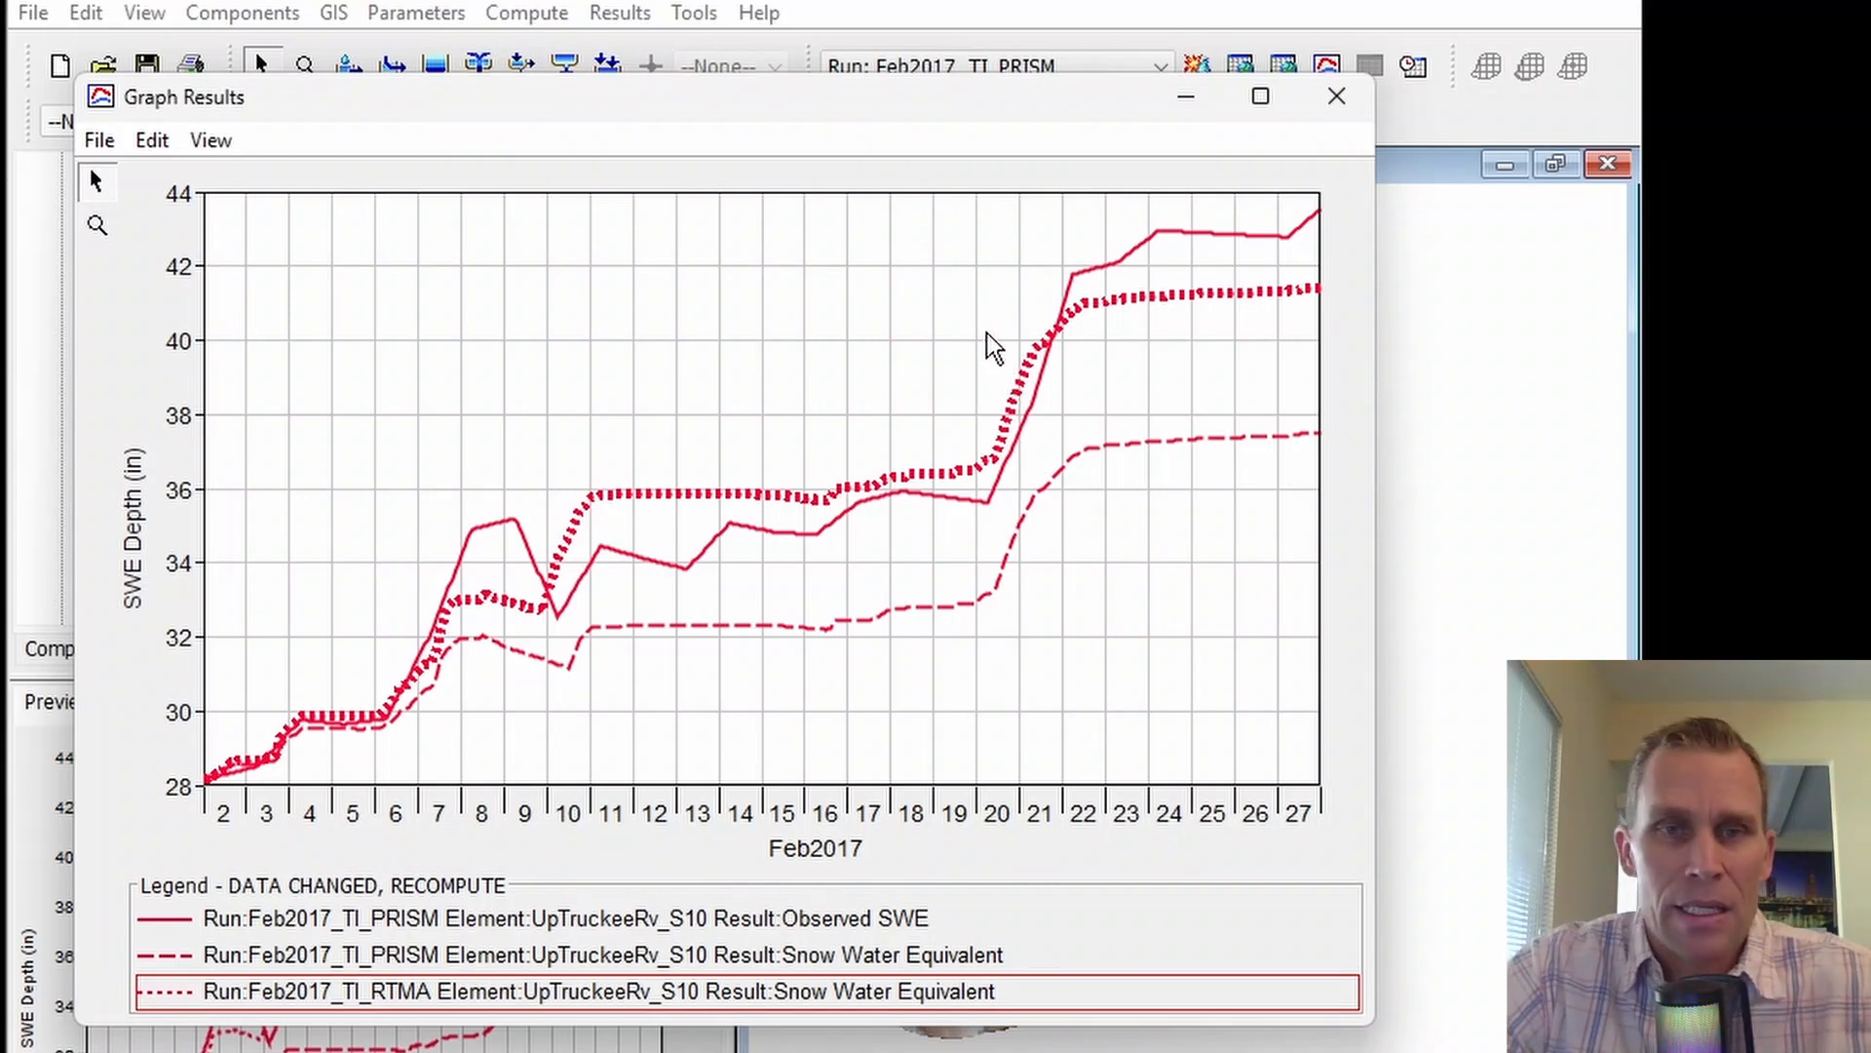
{"action": "left_click", "coordinate": [1336, 97]}
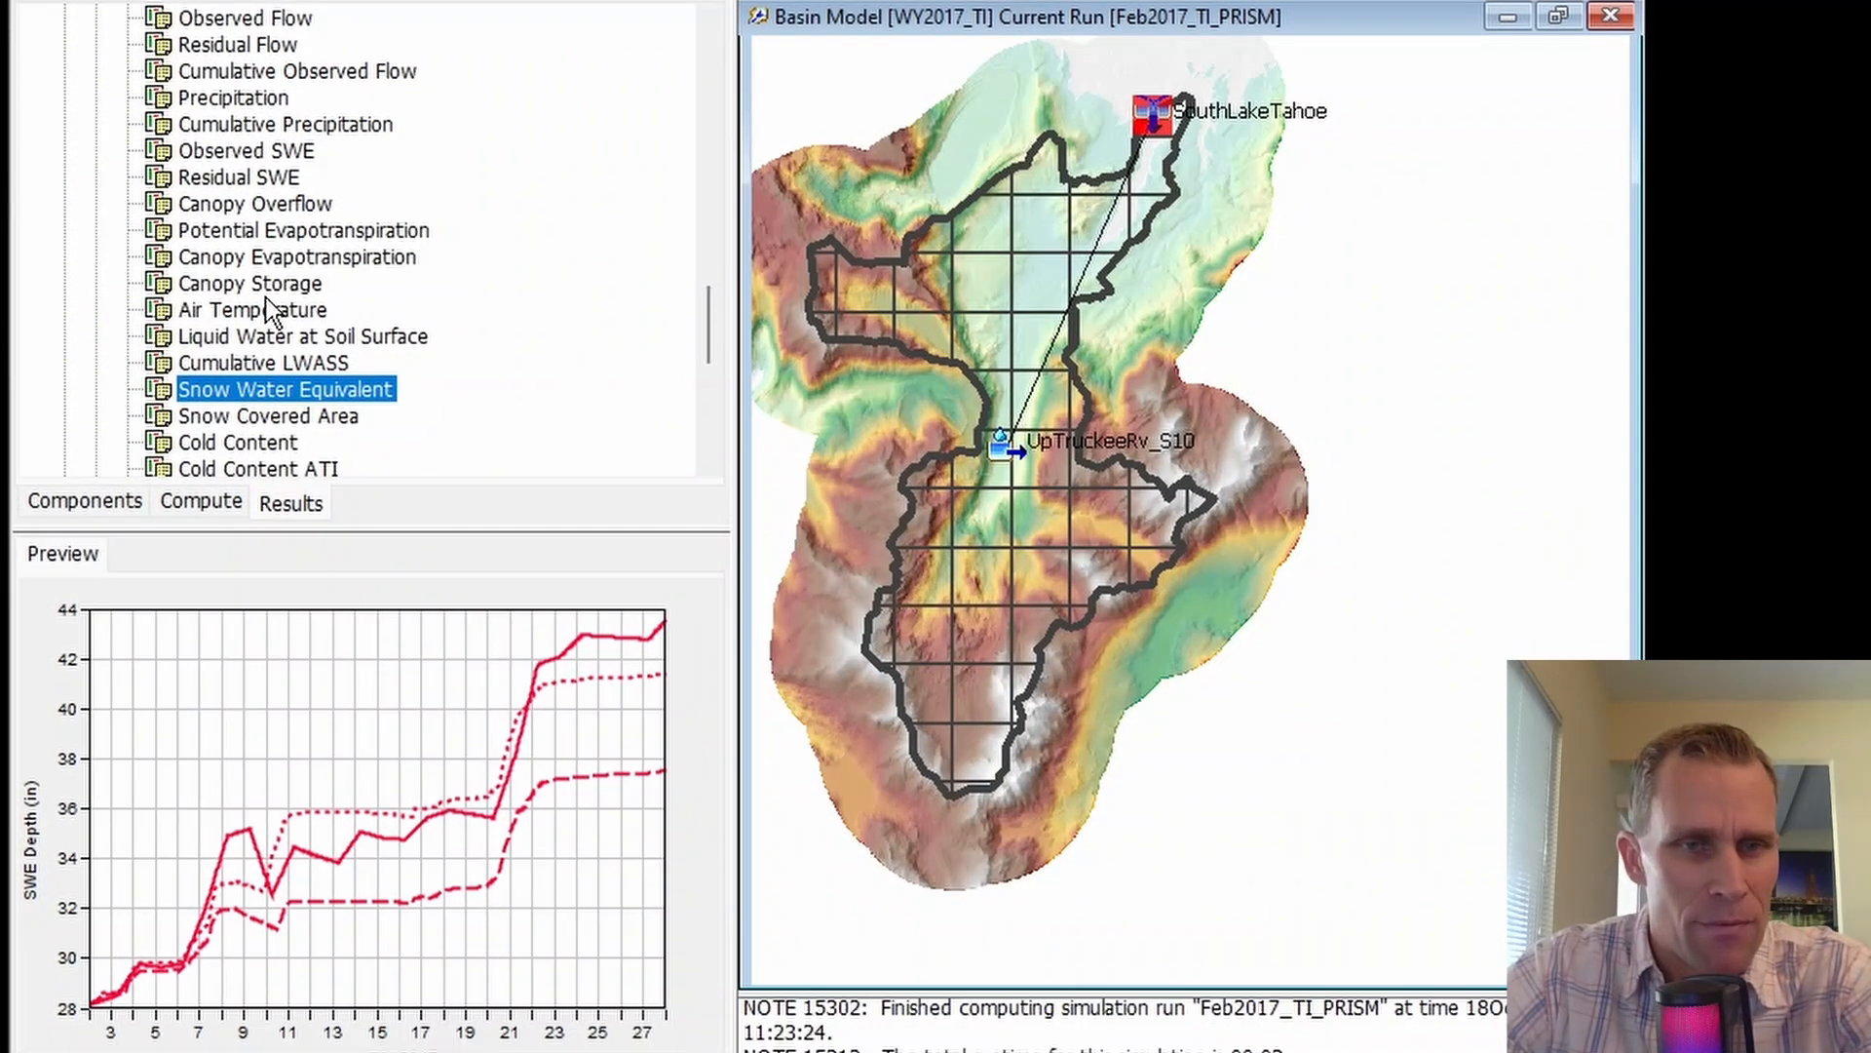
- Select the Air Temperature results of subbasin UpTruckeeRv_S10 for both the Feb2017_TI_RTMA and Feb2017_TI_PRISM runs
{"action": "left_click", "coordinate": [265, 311]}
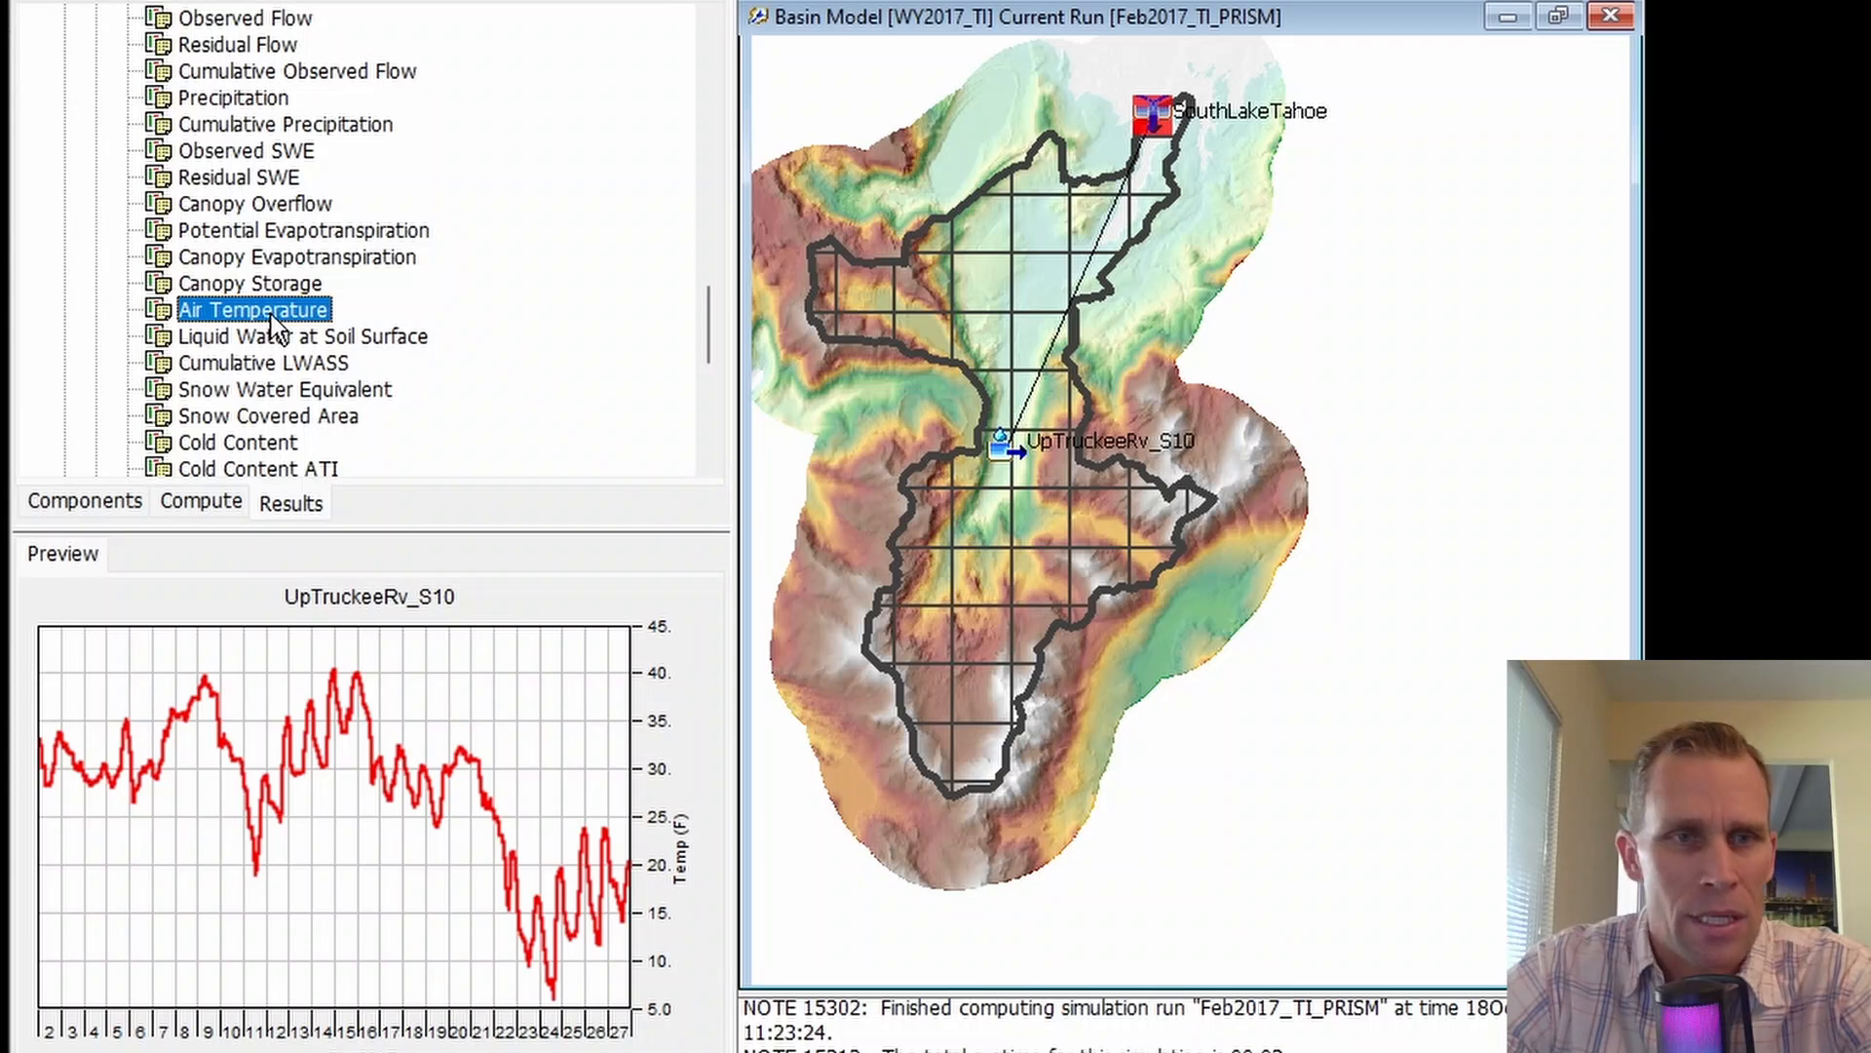
{"action": "scroll", "coordinate": [271, 314], "scroll_direction": "up", "scroll_amount": 4}
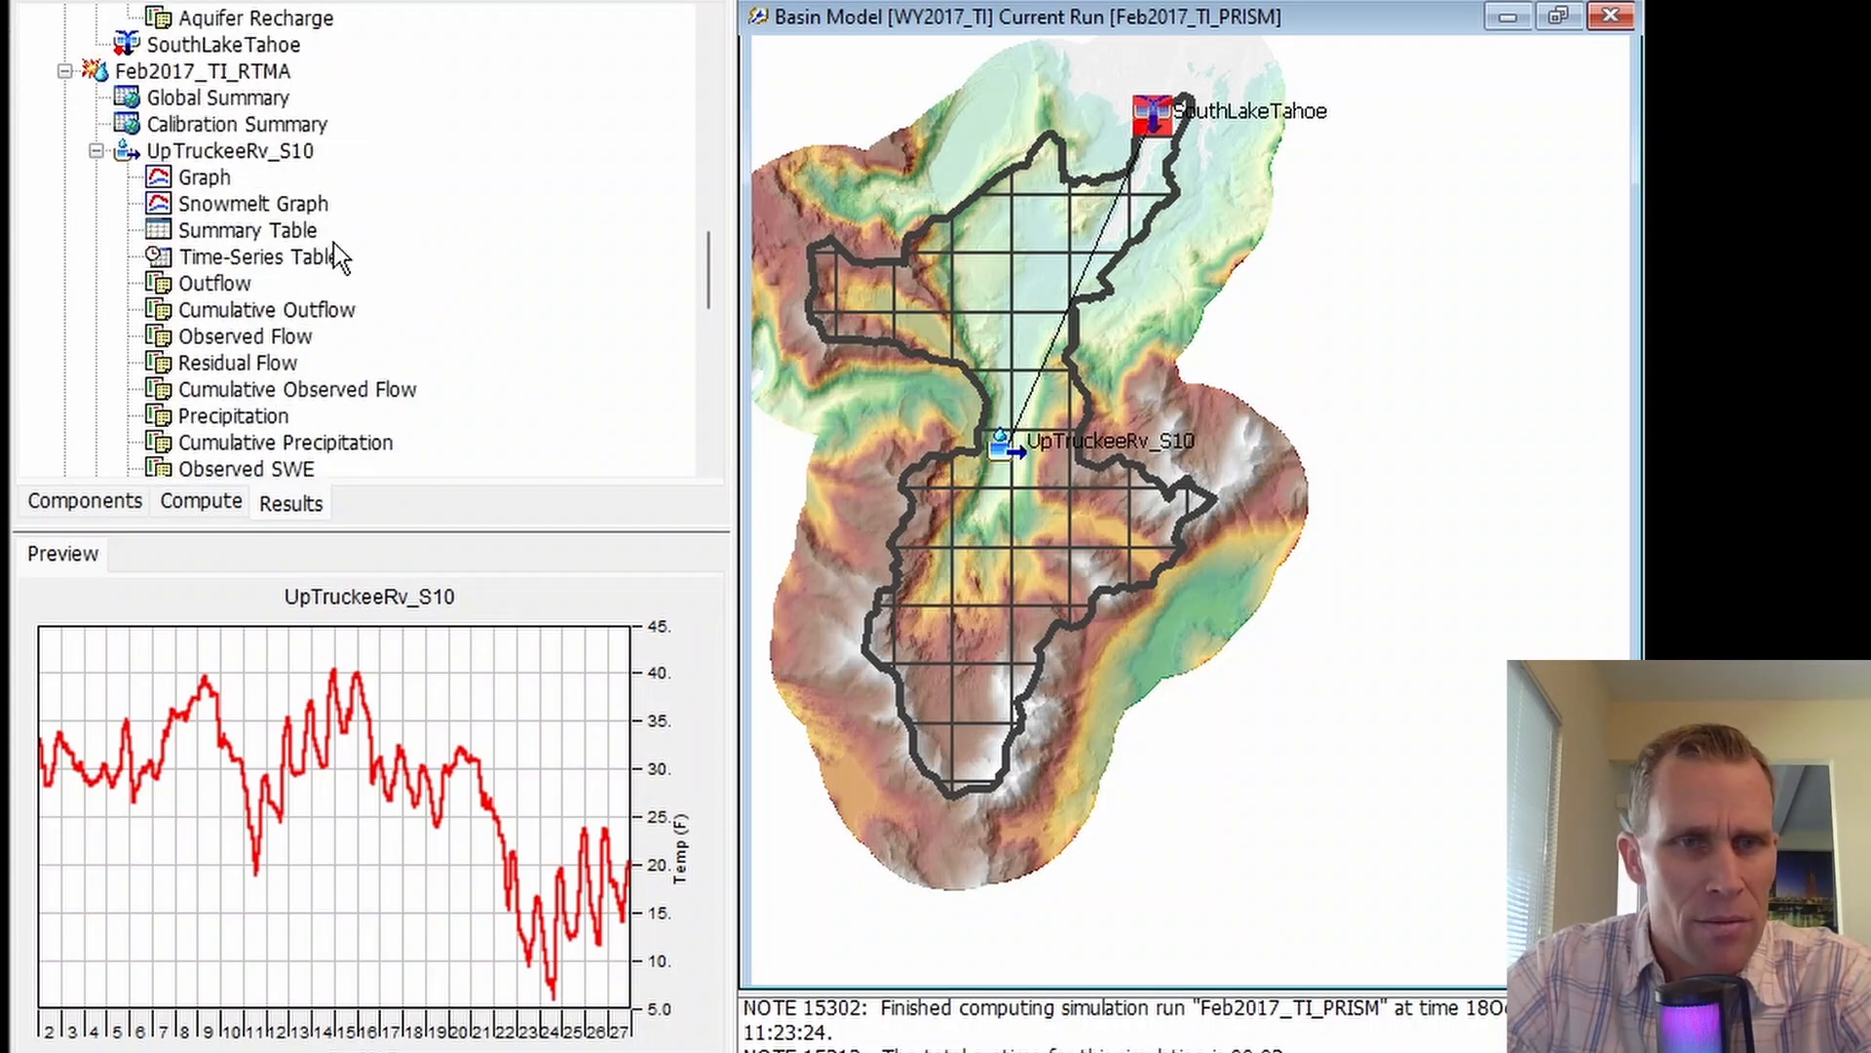
{"action": "scroll", "coordinate": [338, 256], "scroll_direction": "up", "scroll_amount": 6}
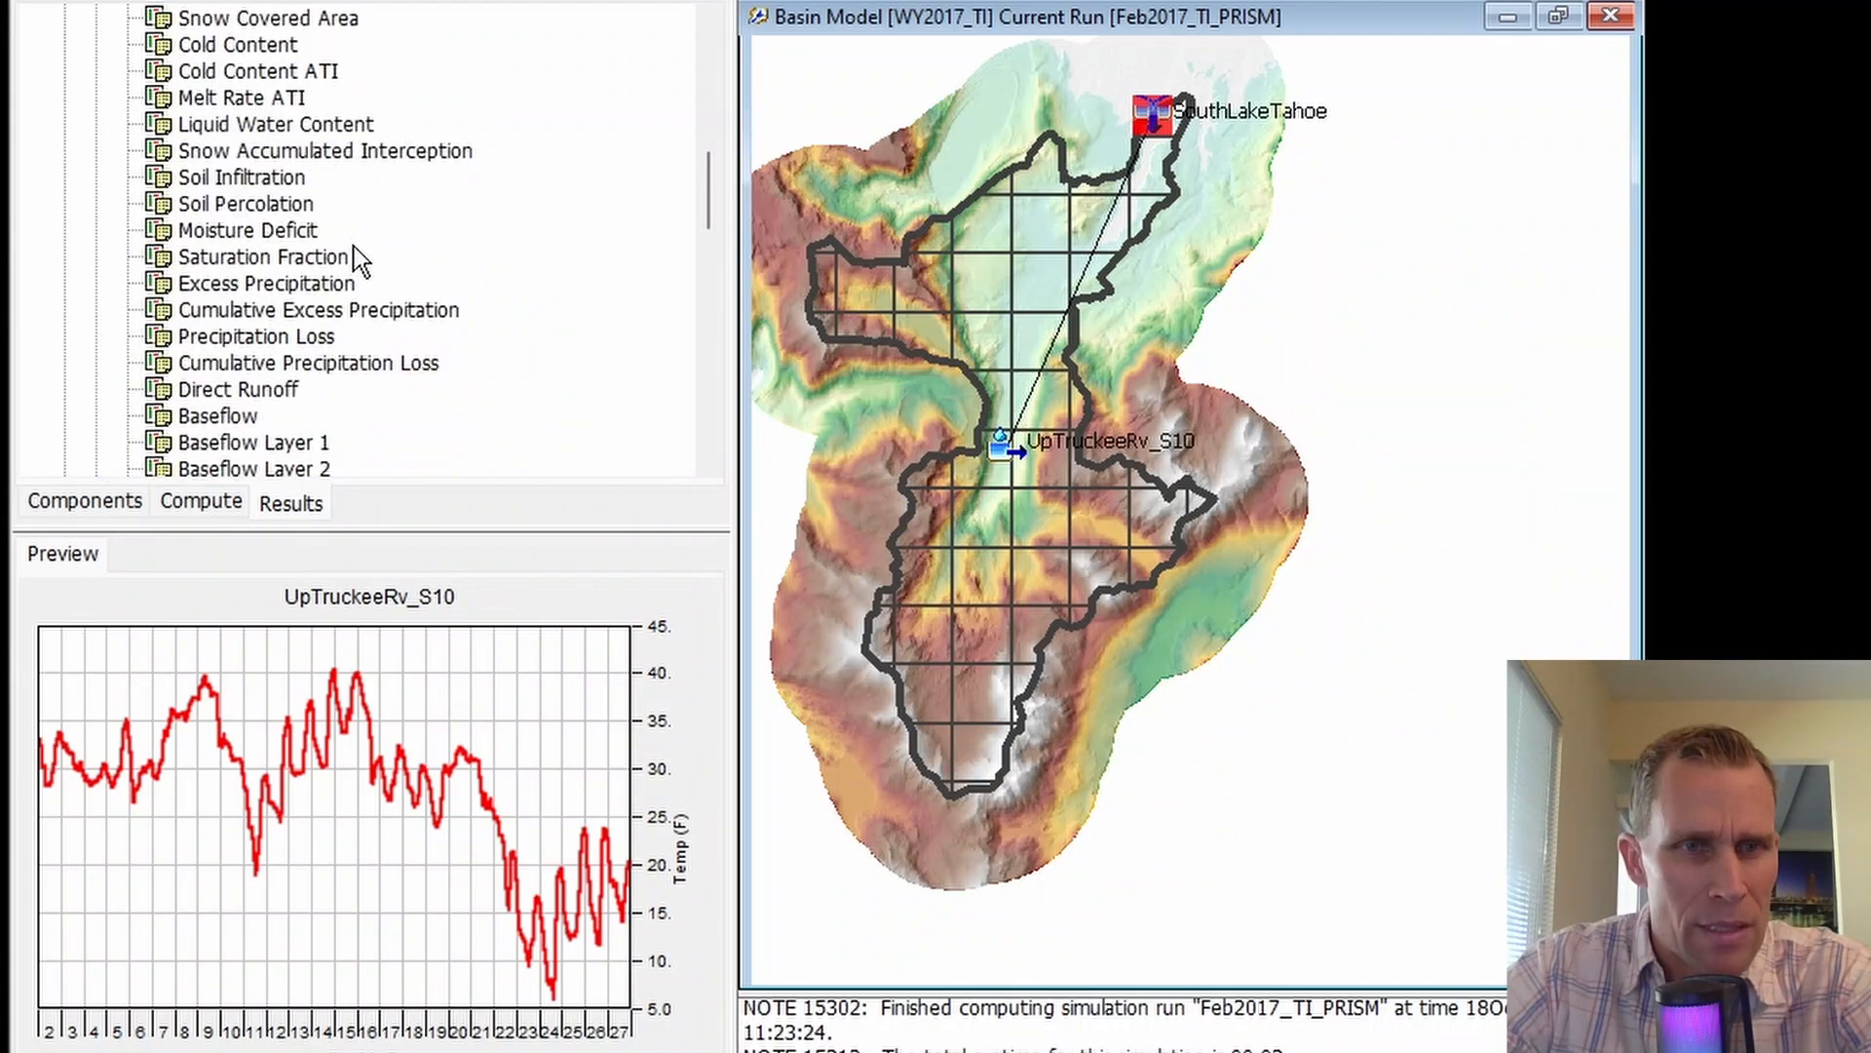
{"action": "scroll", "coordinate": [355, 250], "scroll_direction": "up", "scroll_amount": 3}
{"action": "scroll", "coordinate": [354, 244], "scroll_direction": "up", "scroll_amount": 3}
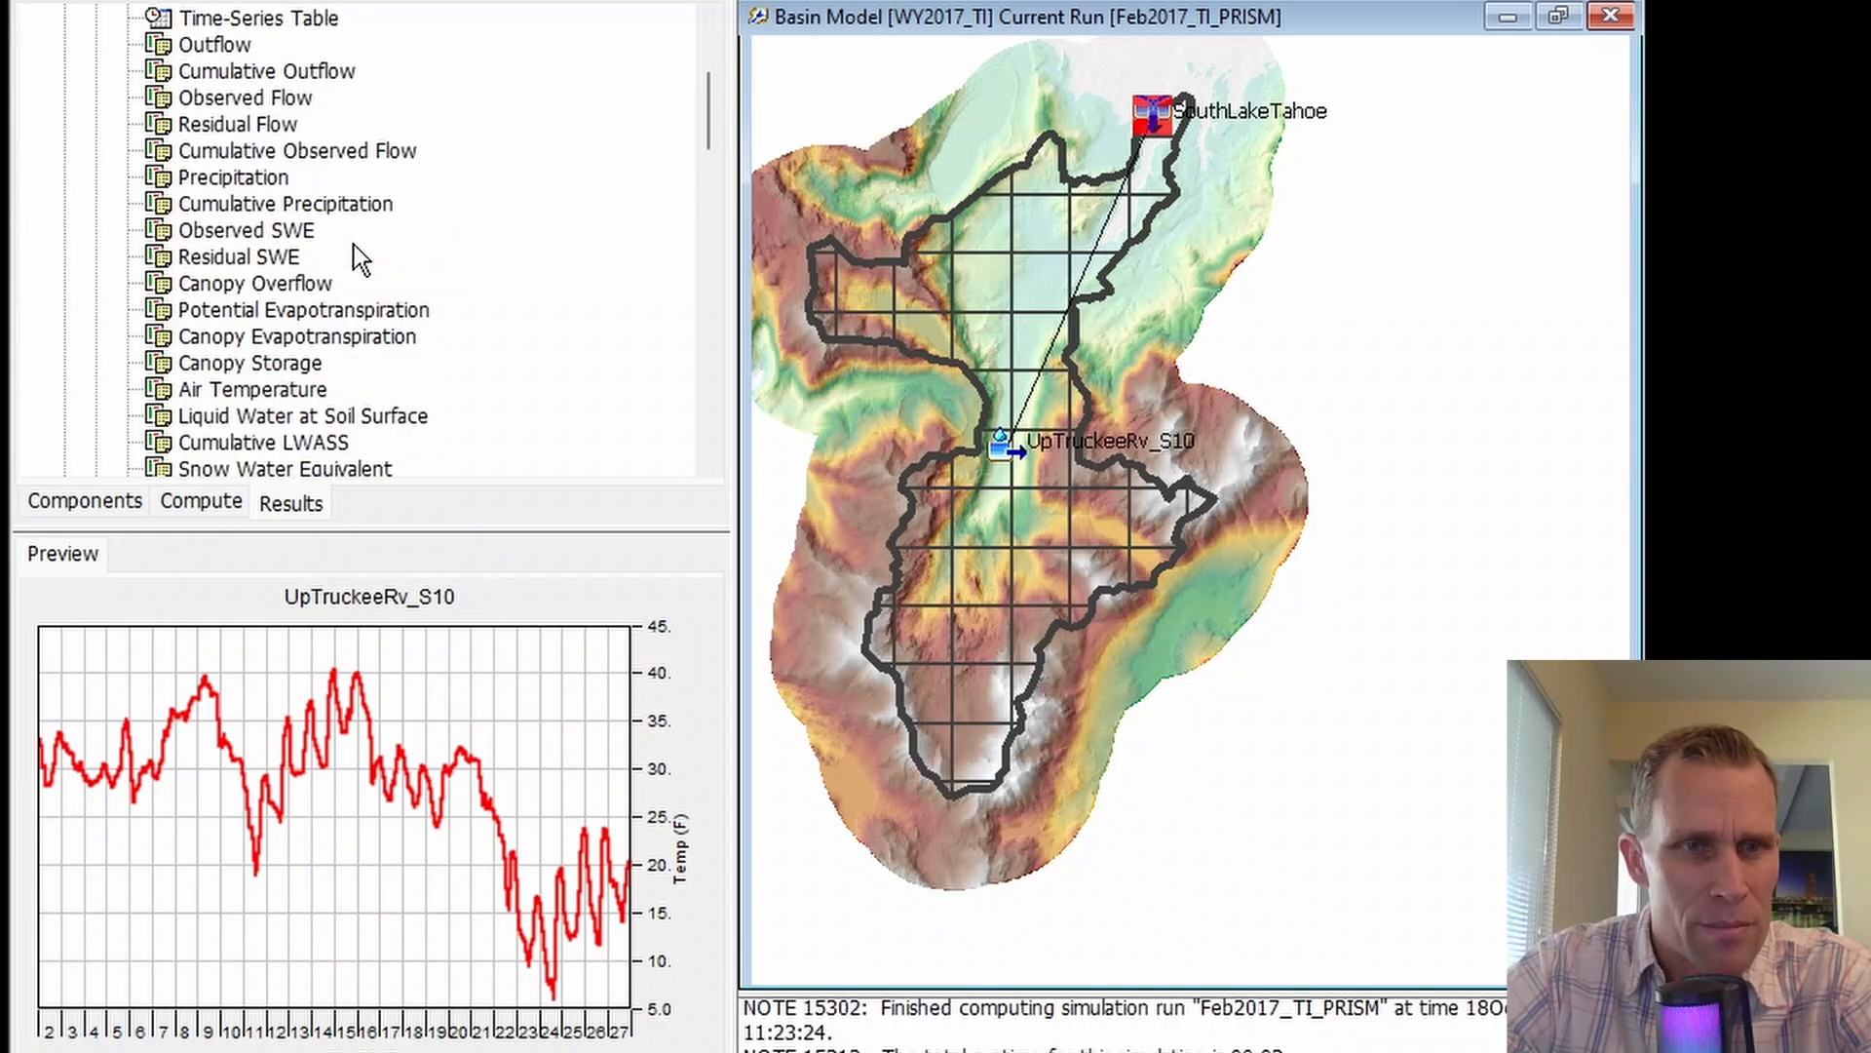
{"action": "left_click", "coordinate": [289, 395]}
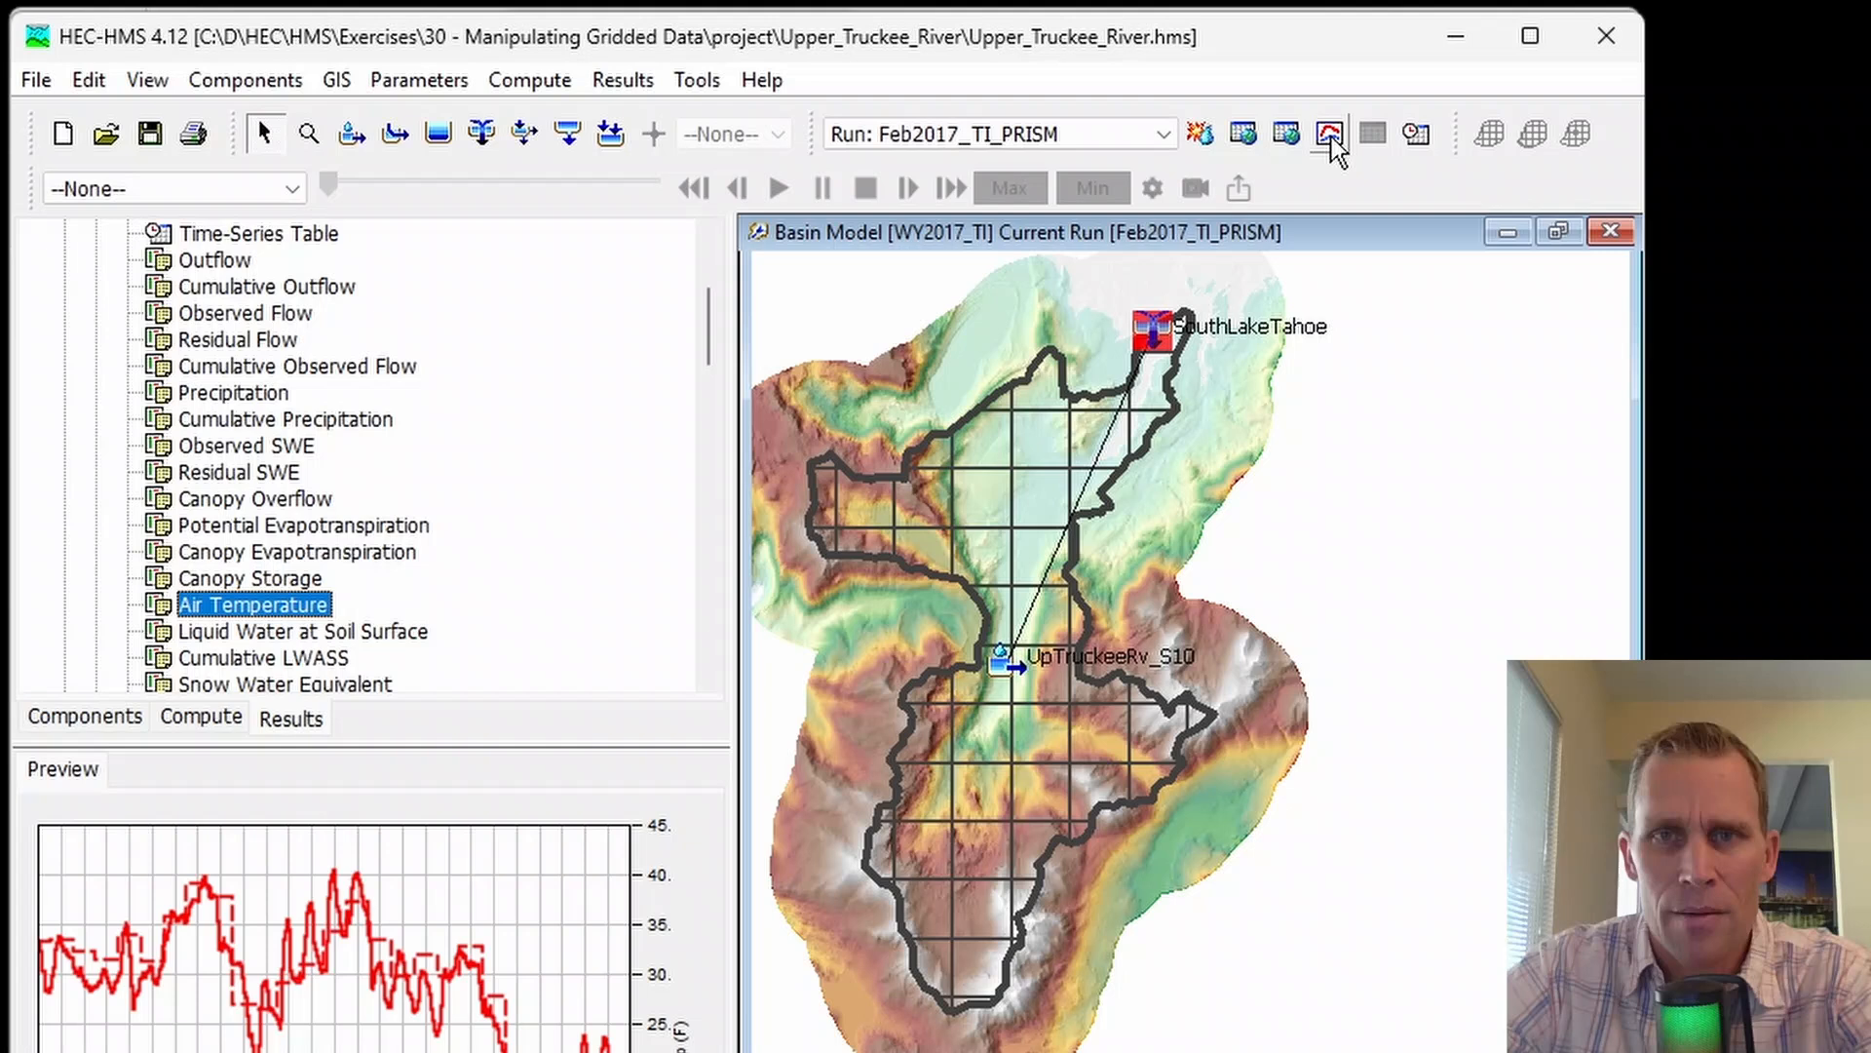
- Plot the two selected air temperature results in a separate graph window and widen it
{"action": "left_click", "coordinate": [1330, 136]}
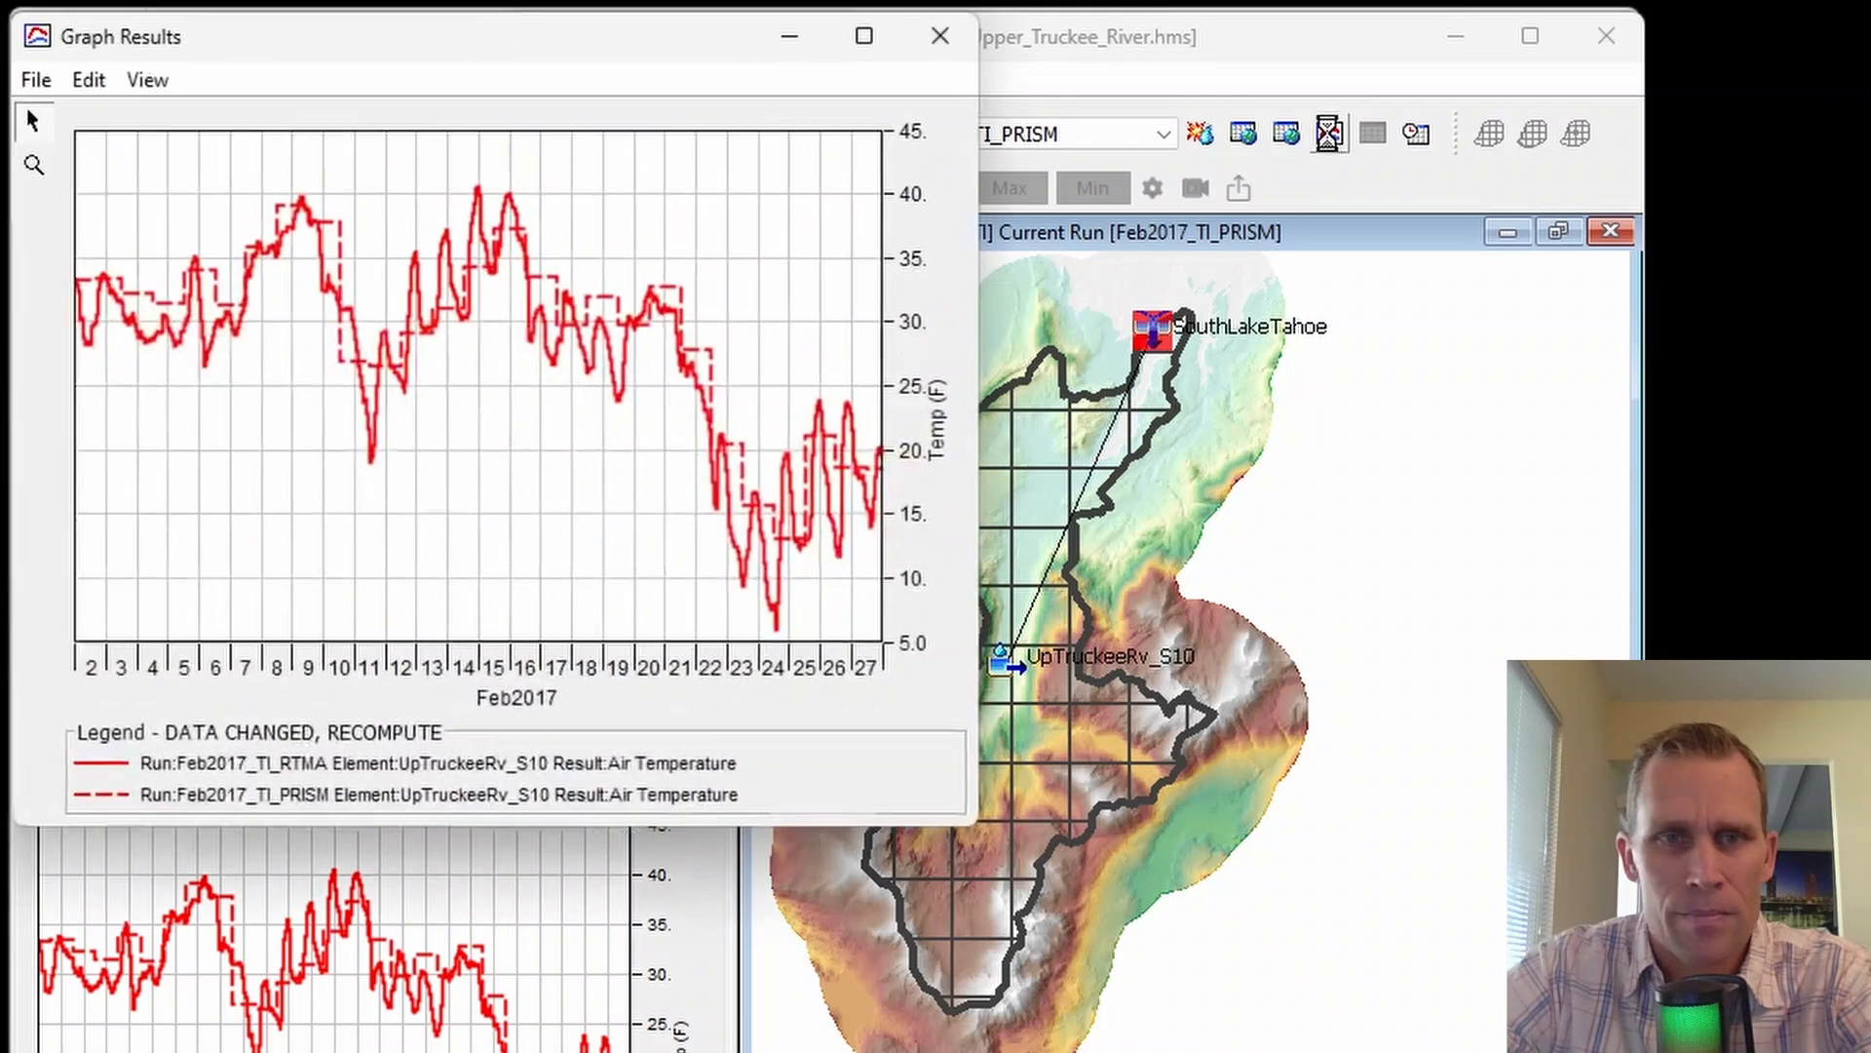
{"action": "left_click_drag", "start_coordinate": [674, 55], "coordinate": [843, 168]}
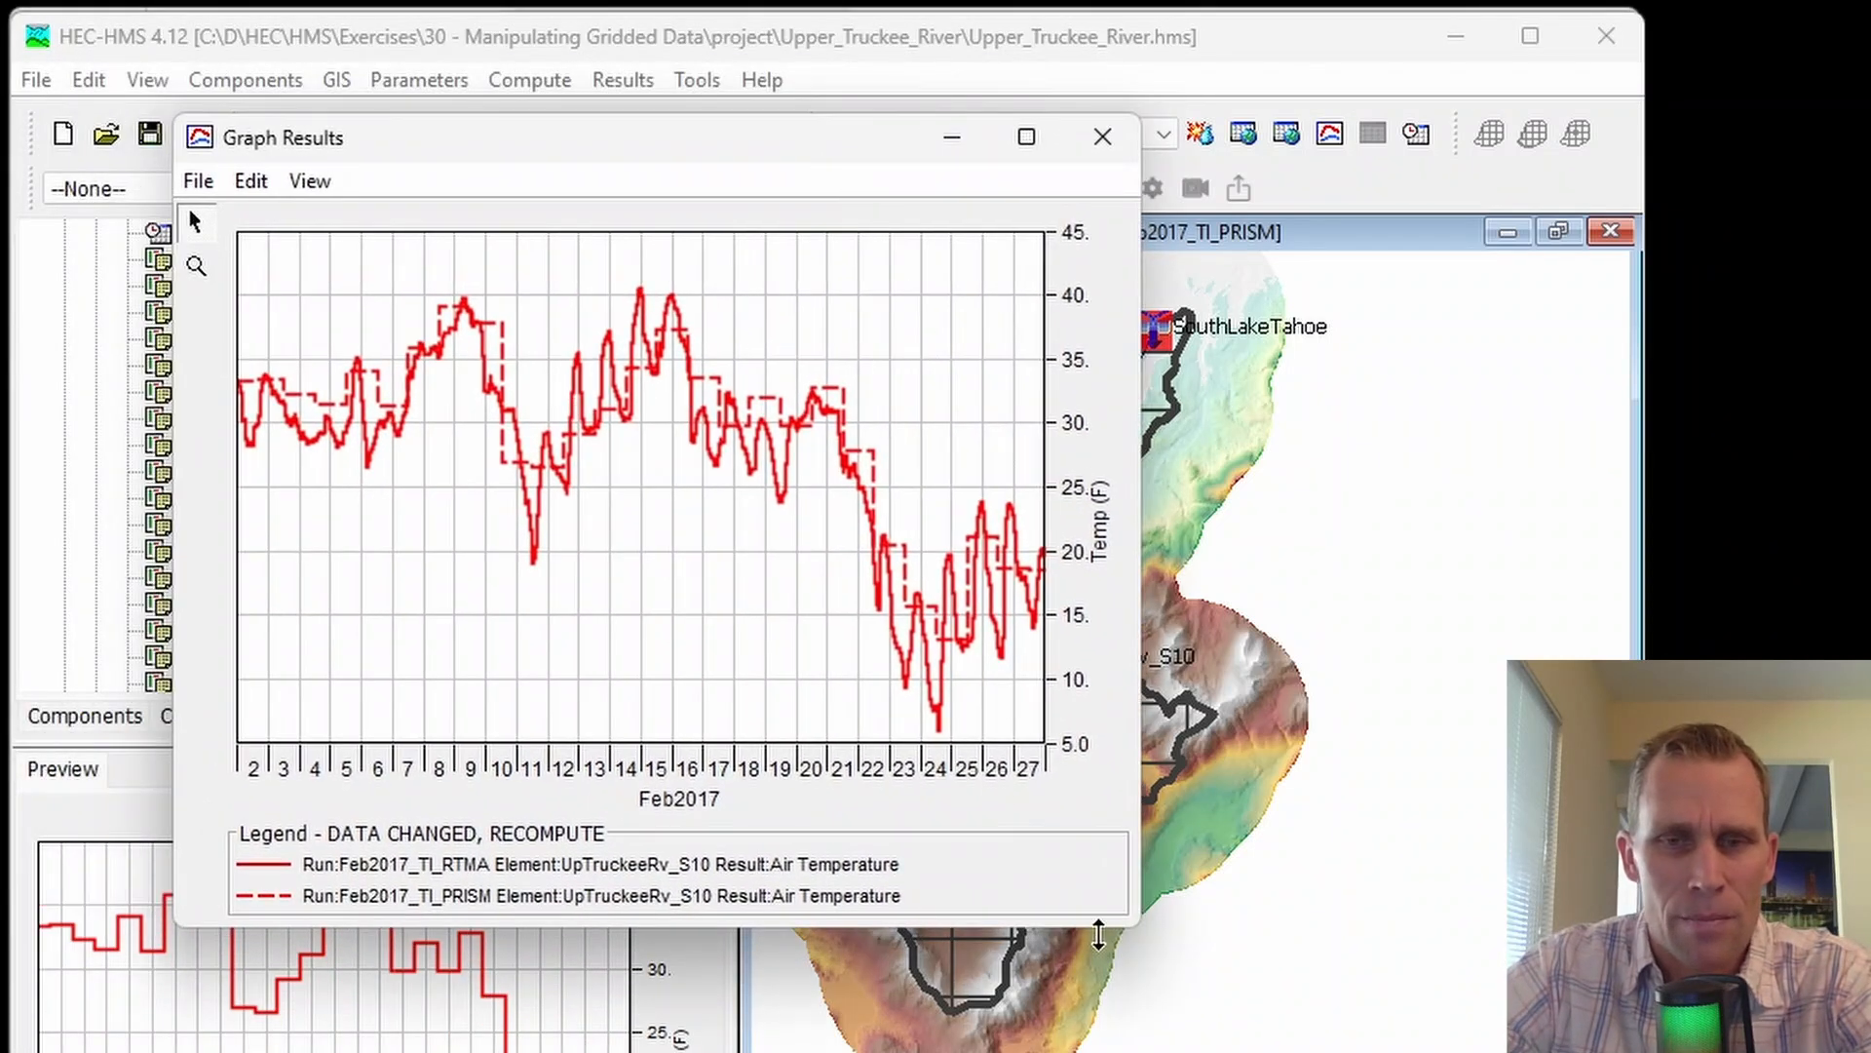
{"action": "left_click_drag", "start_coordinate": [1143, 939], "coordinate": [1363, 962]}
- Format the Feb2017_TI_PRISM air temperature curve as a solid green line in the plot properties
{"action": "left_click", "coordinate": [250, 180]}
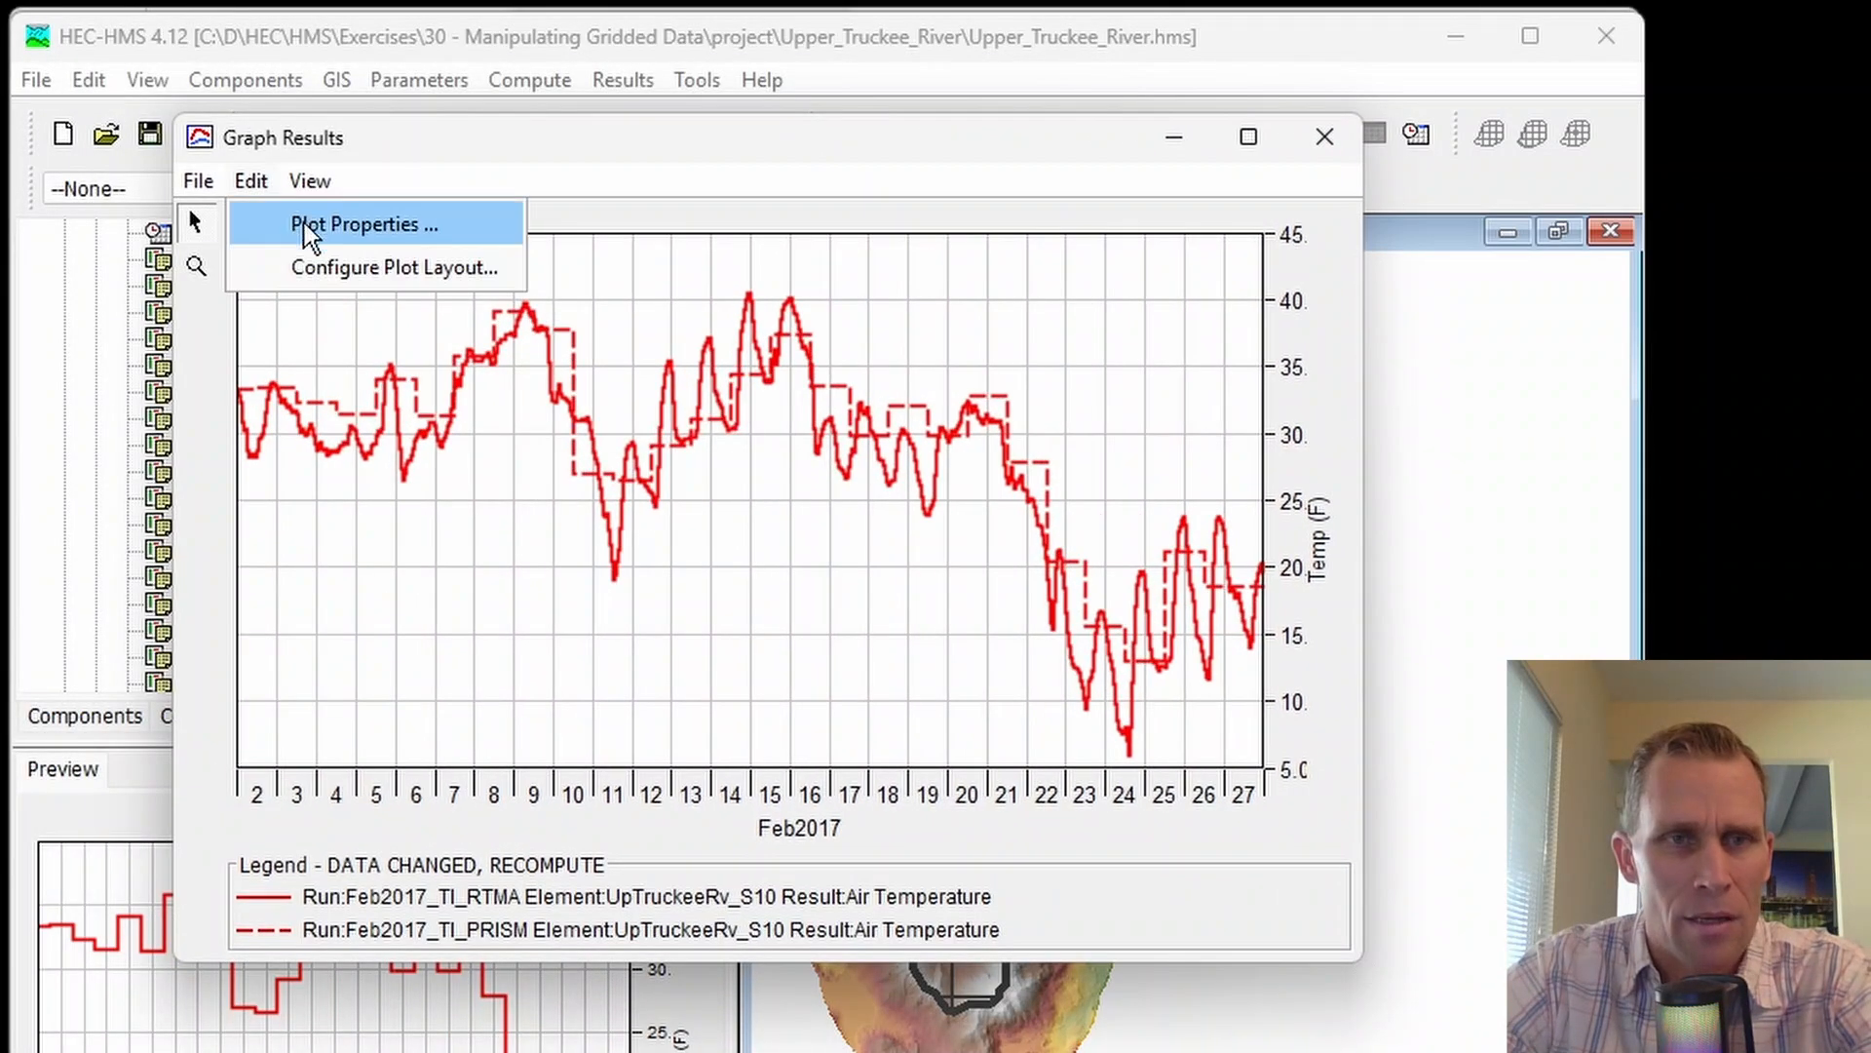
{"action": "left_click", "coordinate": [313, 224]}
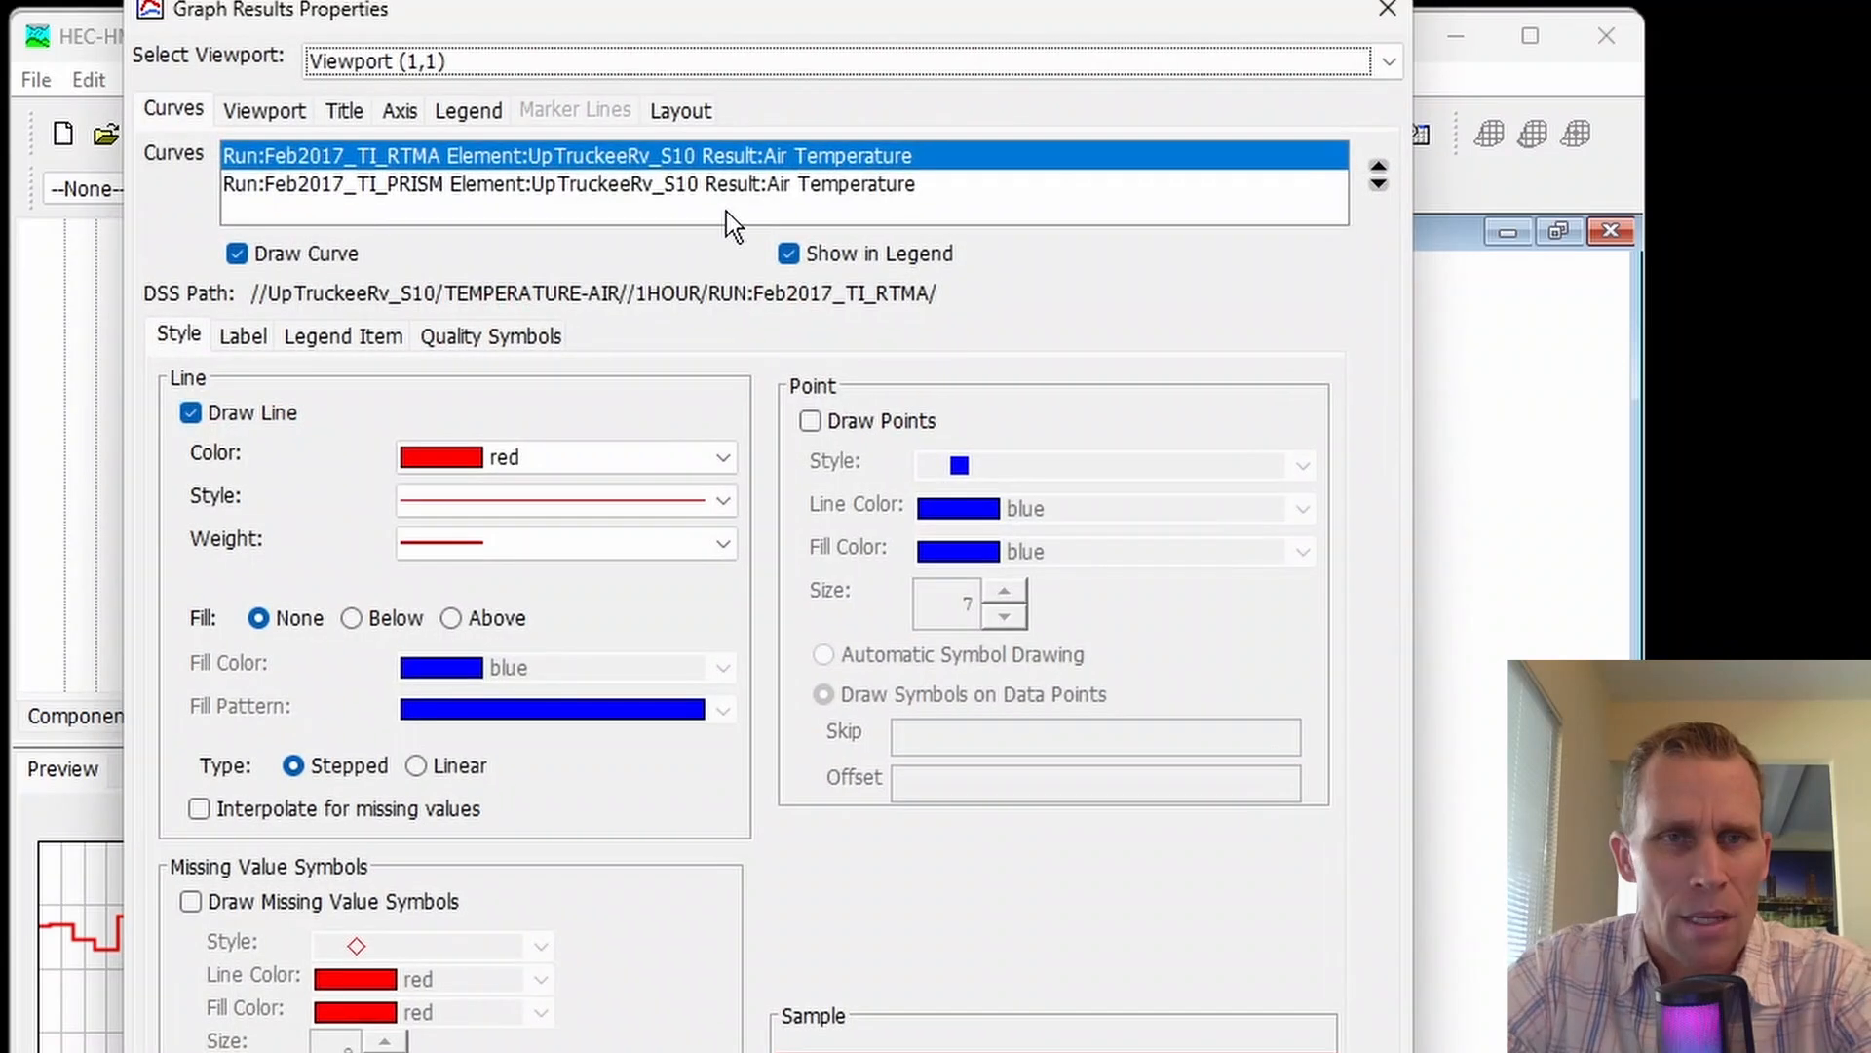
{"action": "left_click", "coordinate": [650, 185]}
{"action": "left_click", "coordinate": [548, 460]}
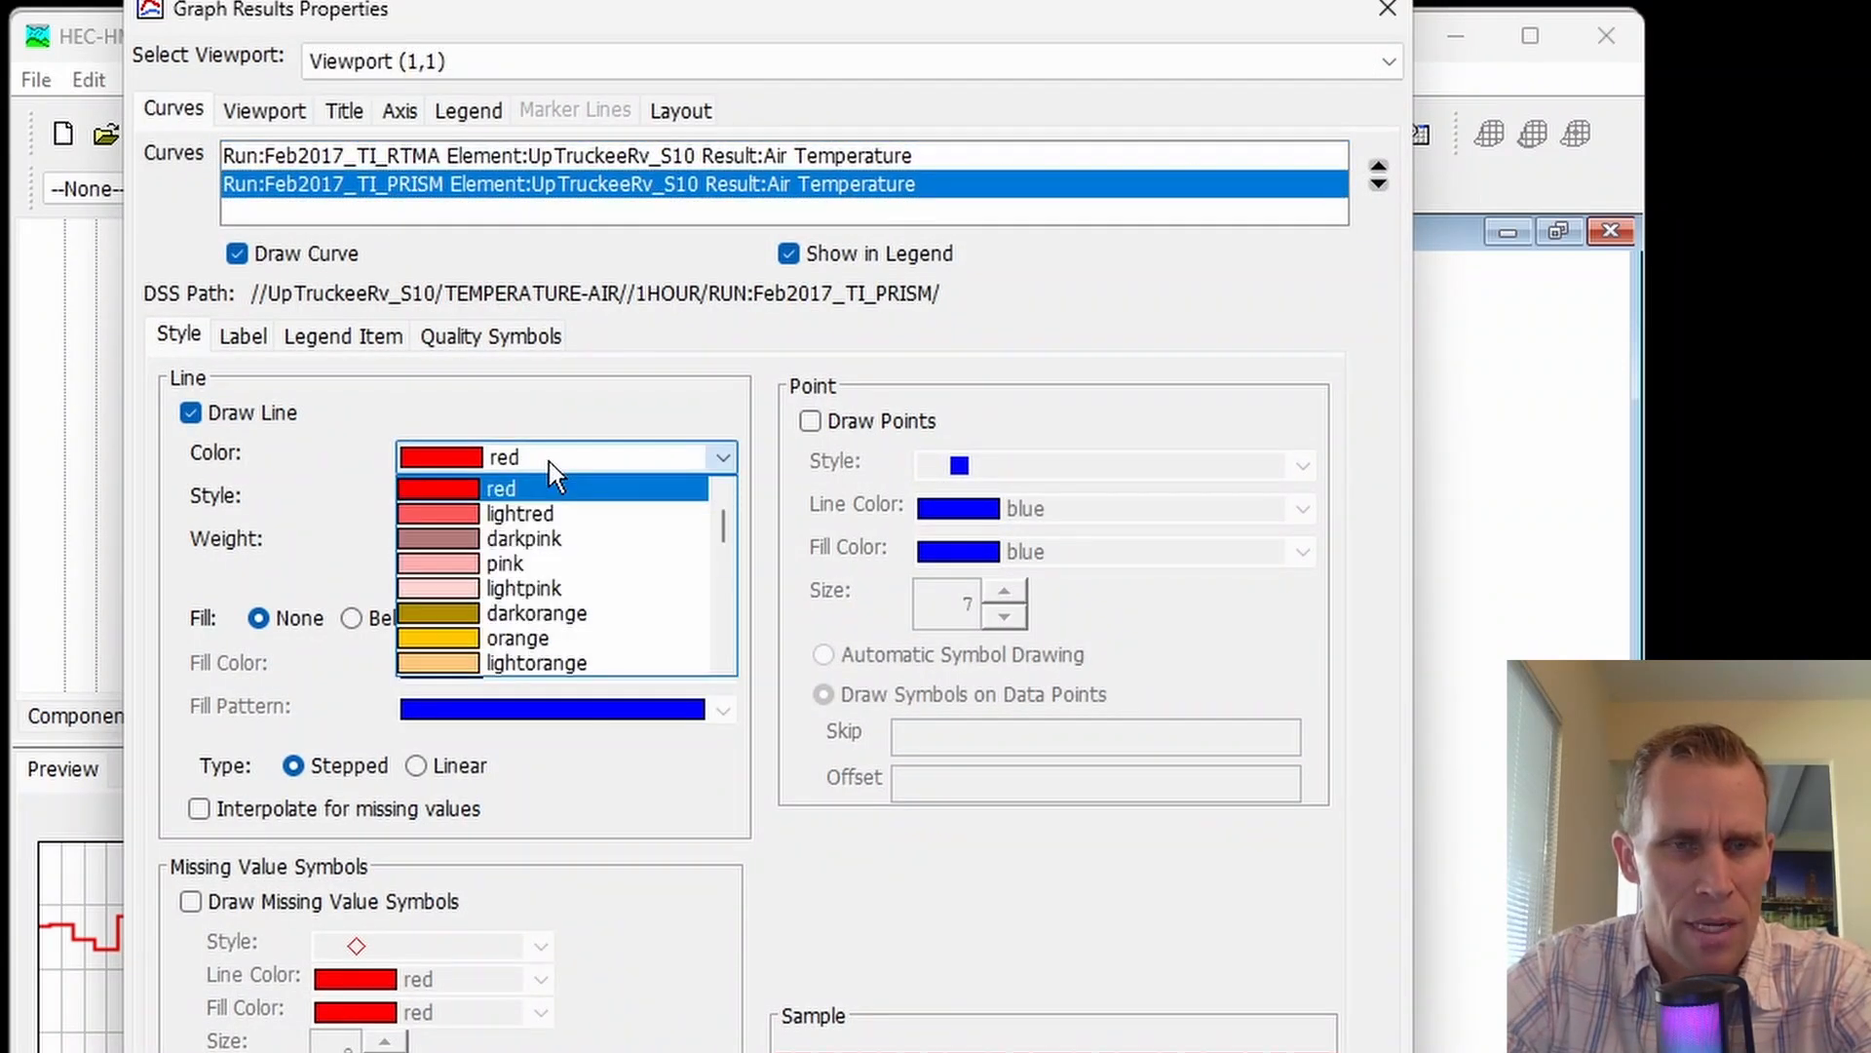
{"action": "scroll", "coordinate": [546, 546], "scroll_direction": "down", "scroll_amount": 5}
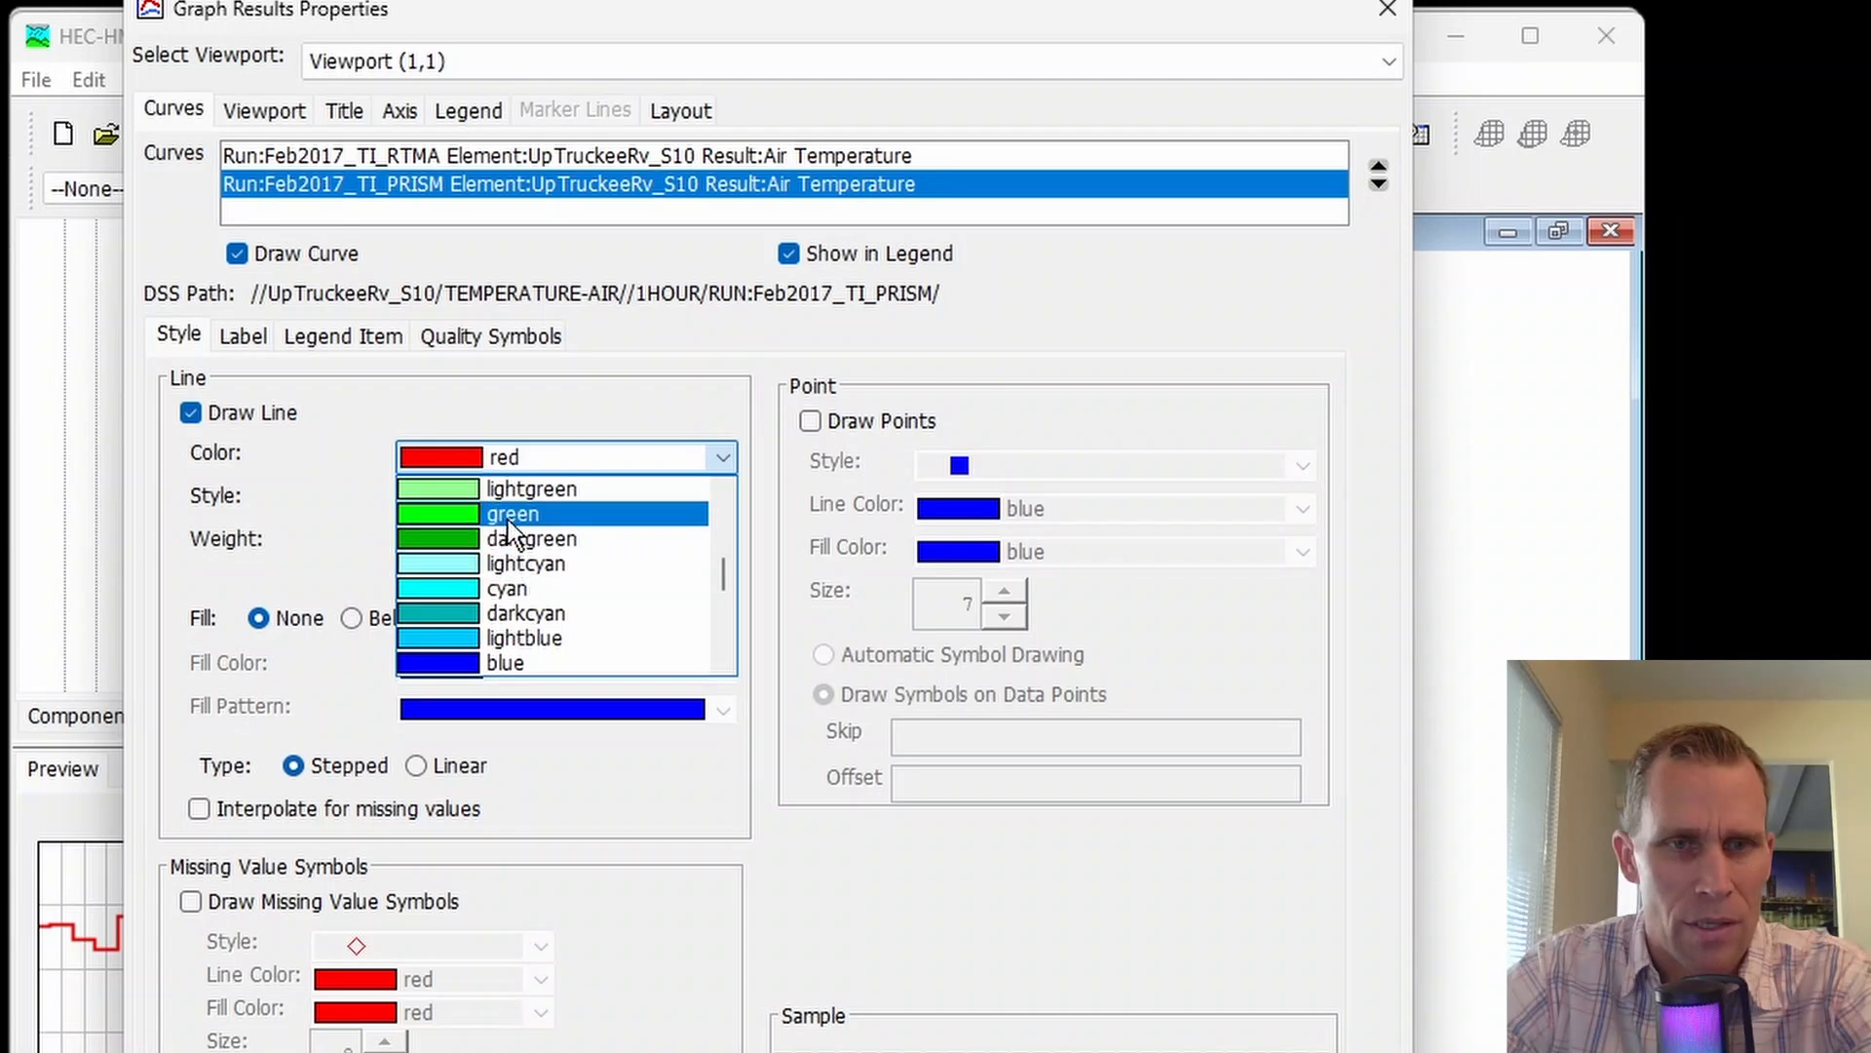
{"action": "left_click", "coordinate": [508, 514]}
{"action": "left_click", "coordinate": [585, 500]}
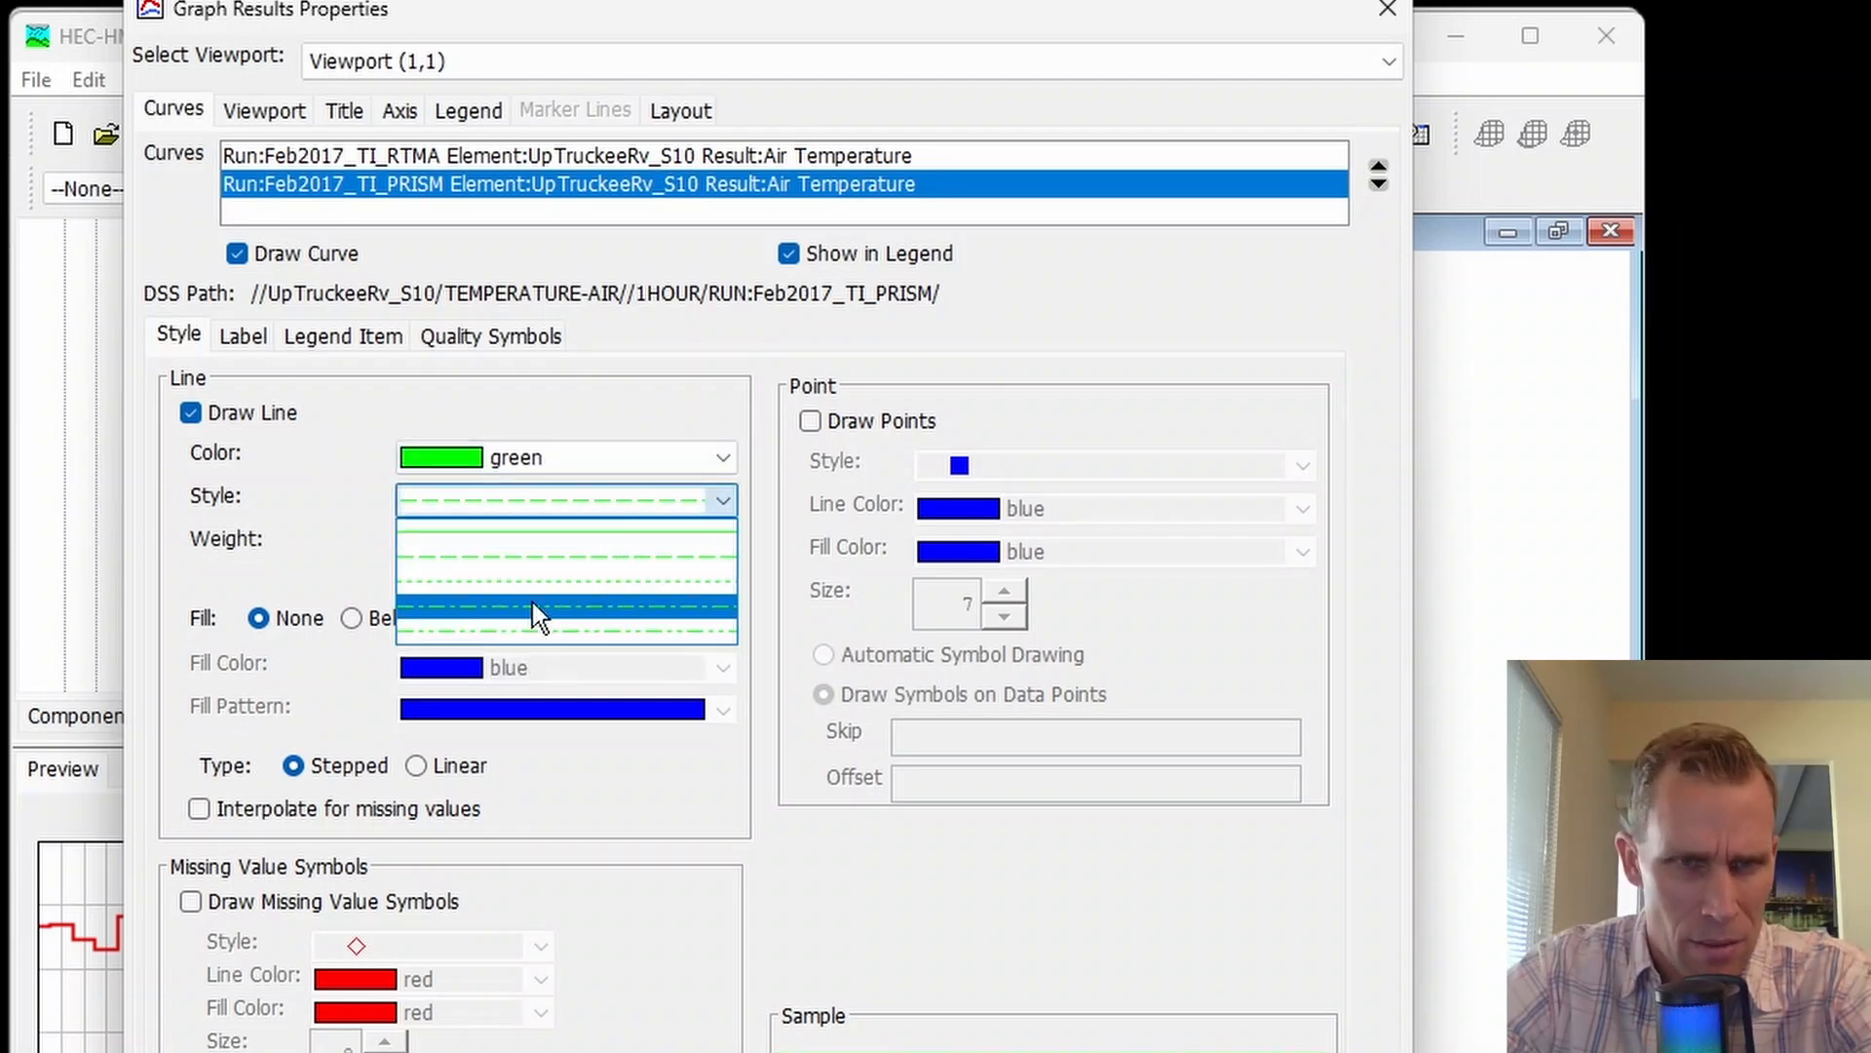
{"action": "left_click", "coordinate": [546, 531]}
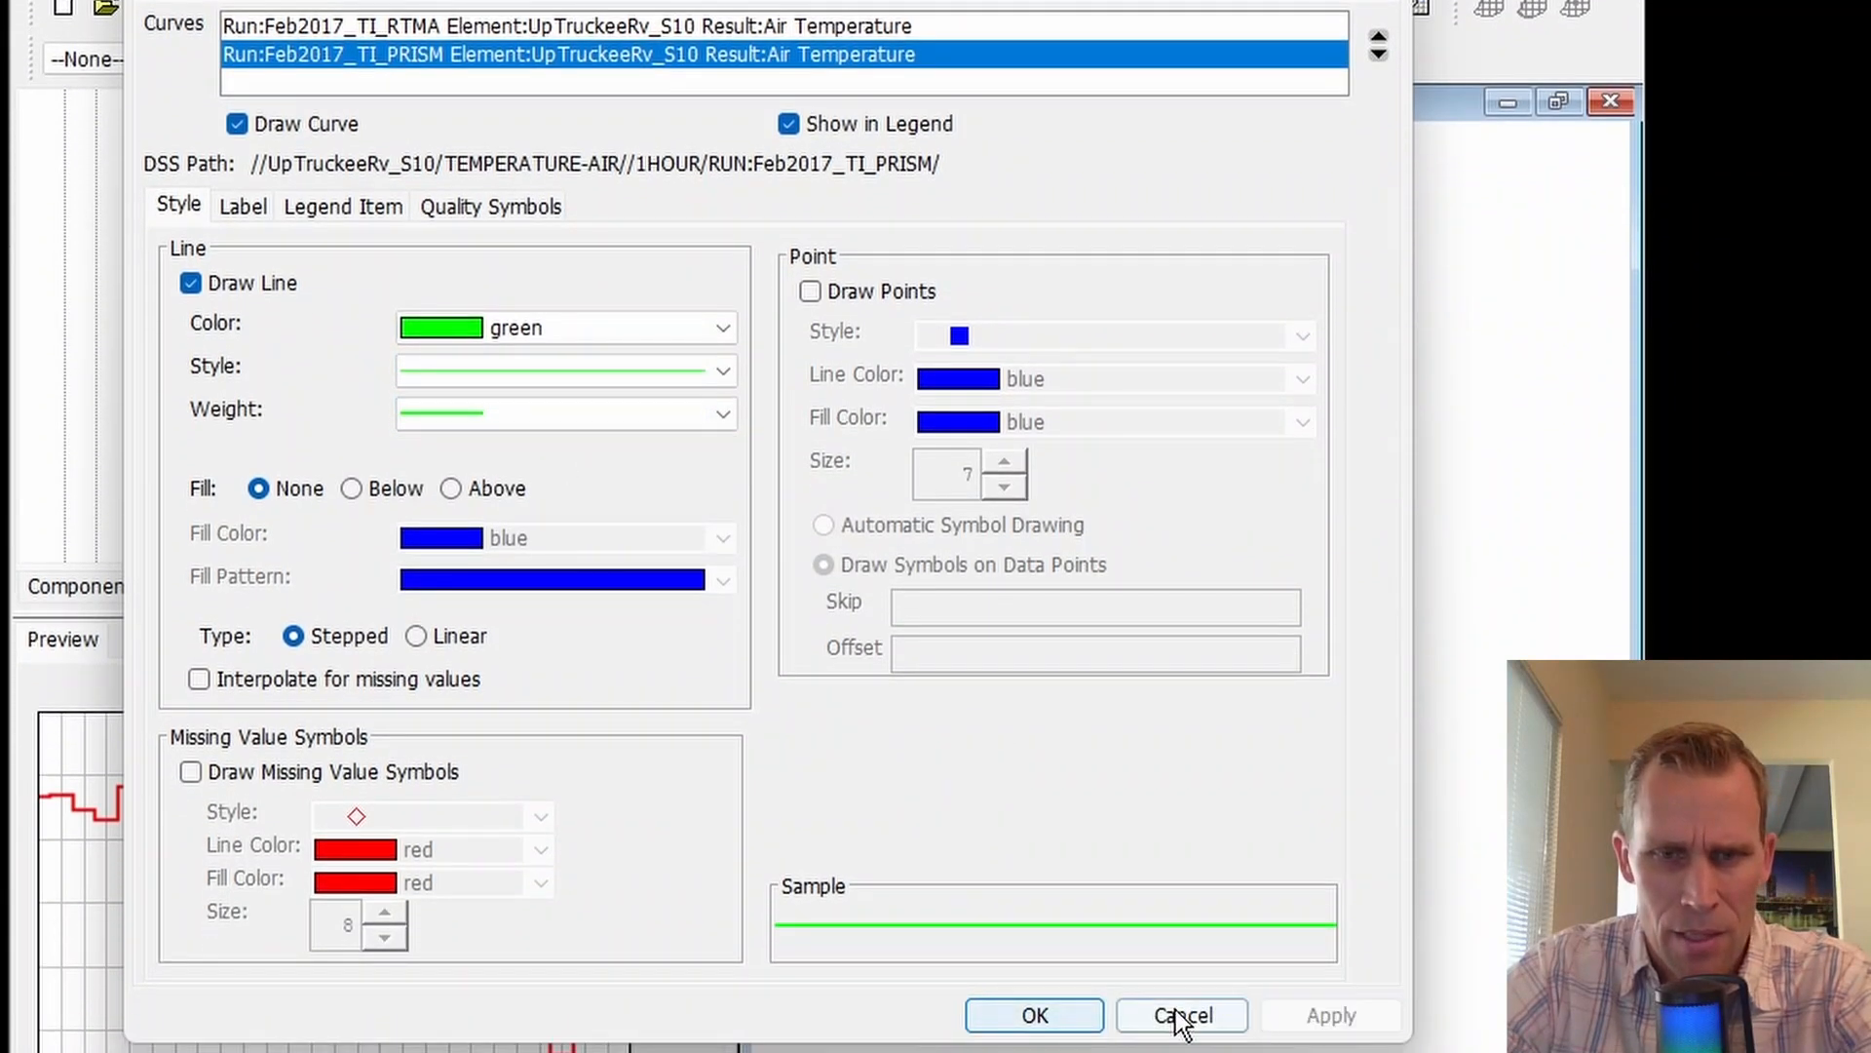
{"action": "left_click", "coordinate": [1036, 1014]}
- Highlight the PRISM and RTMA air temperature curves in turn to compare the two temperature sources
{"action": "left_click", "coordinate": [665, 818]}
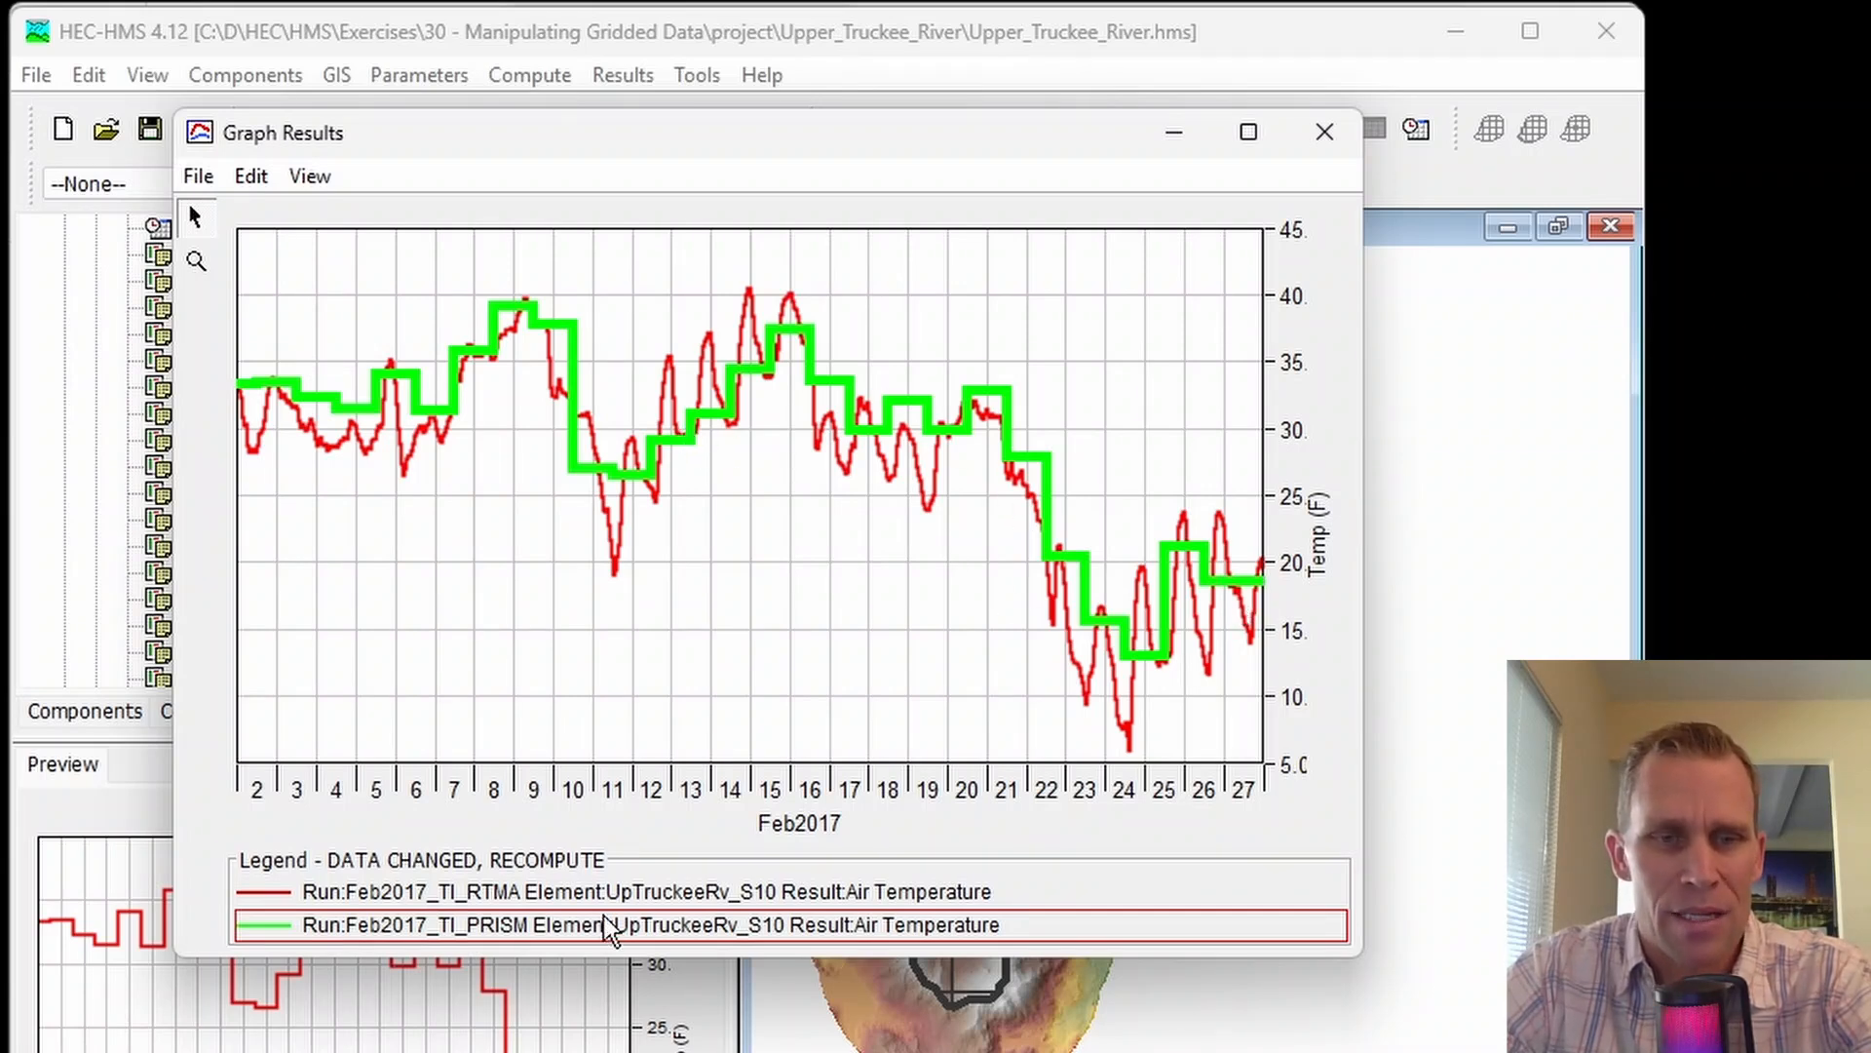
{"action": "left_click", "coordinate": [617, 887]}
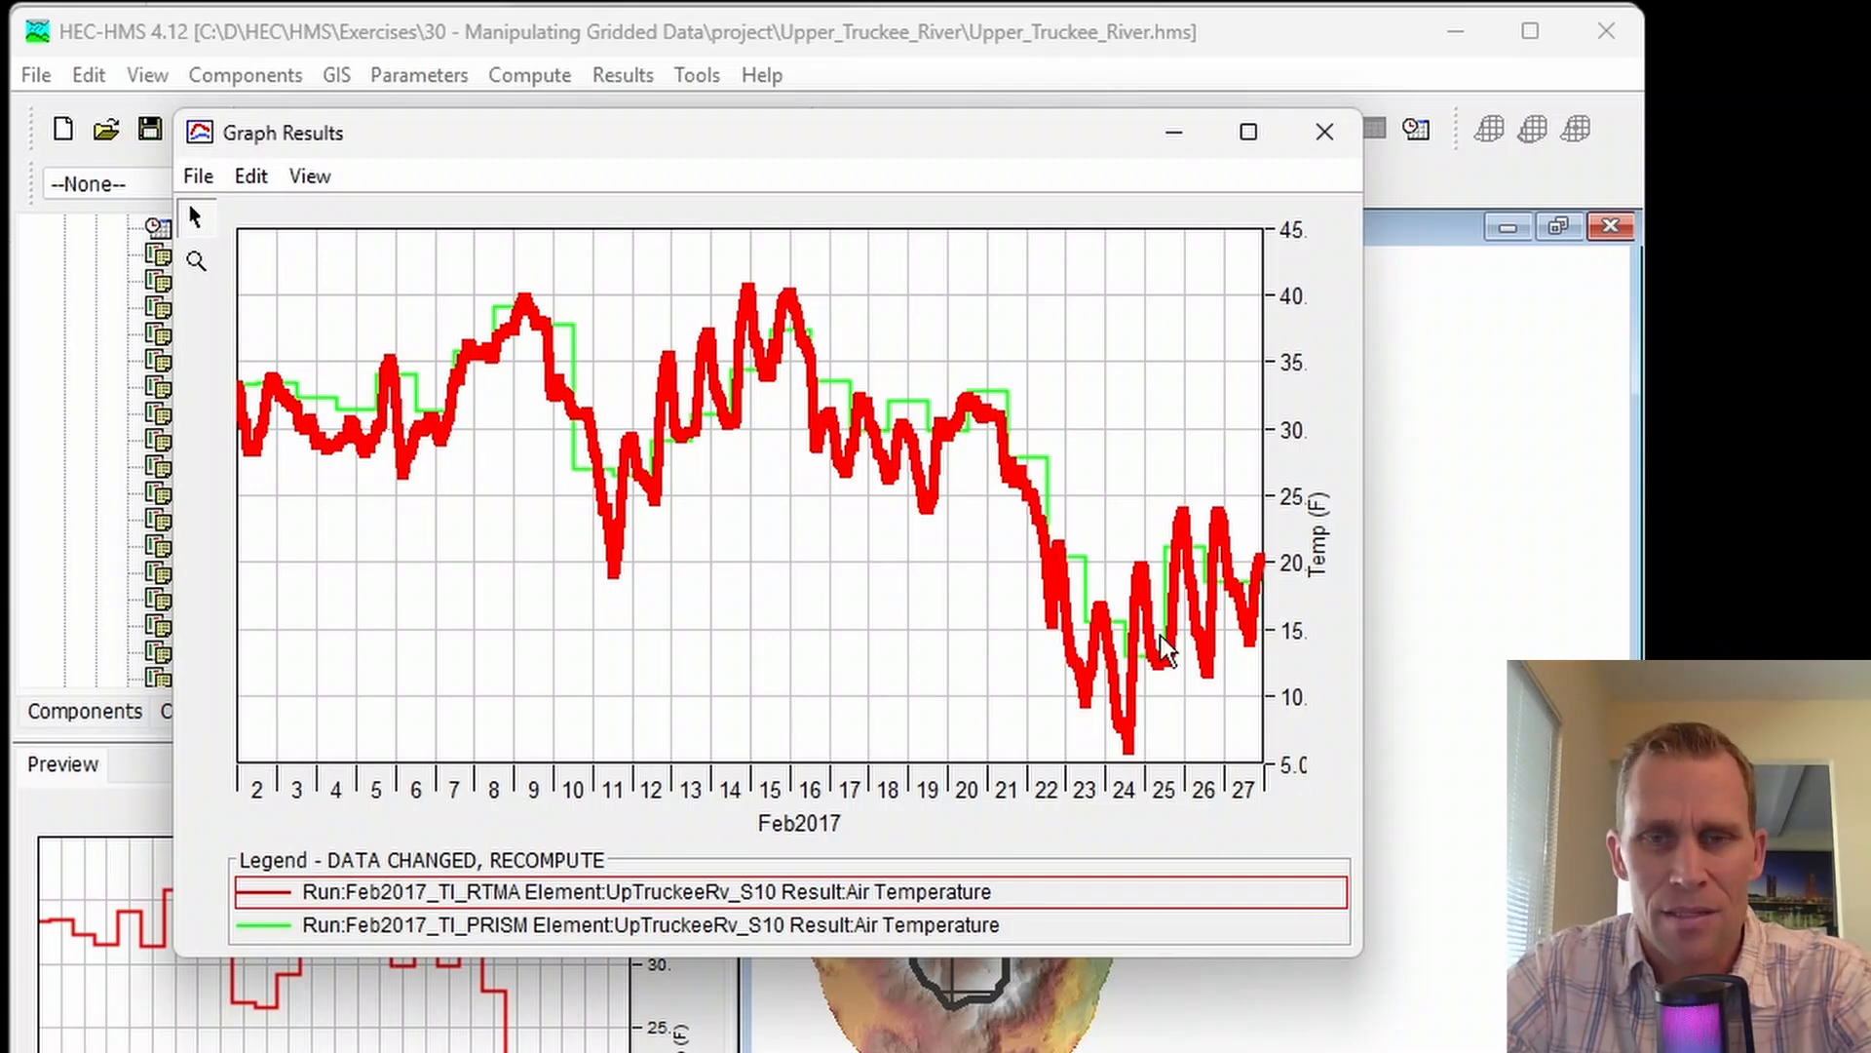
{"action": "left_click", "coordinate": [653, 916]}
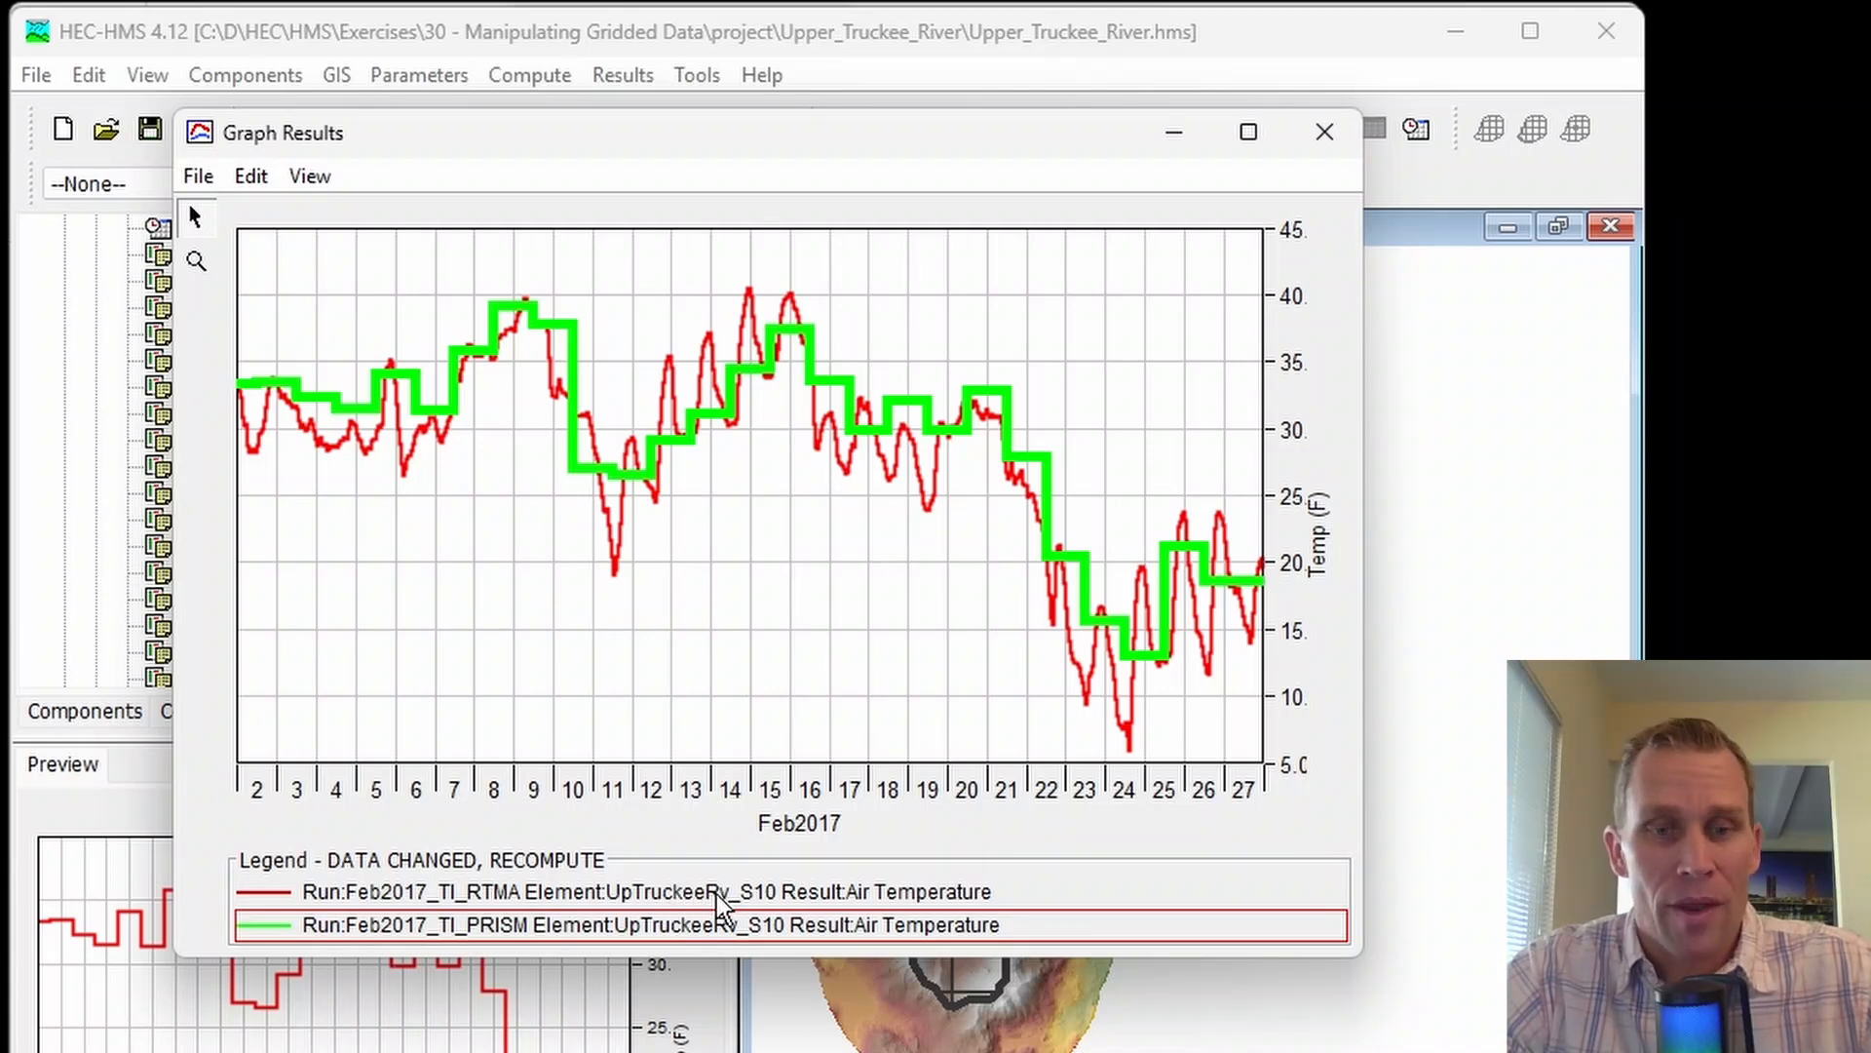
- Switch to the HEC-HMS tutorial page, read its WY2017 SWE comparison and closing section, and return to the temperature graph
{"action": "key", "text": "alt+Tab"}
{"action": "scroll", "coordinate": [541, 746], "scroll_direction": "down", "scroll_amount": 6}
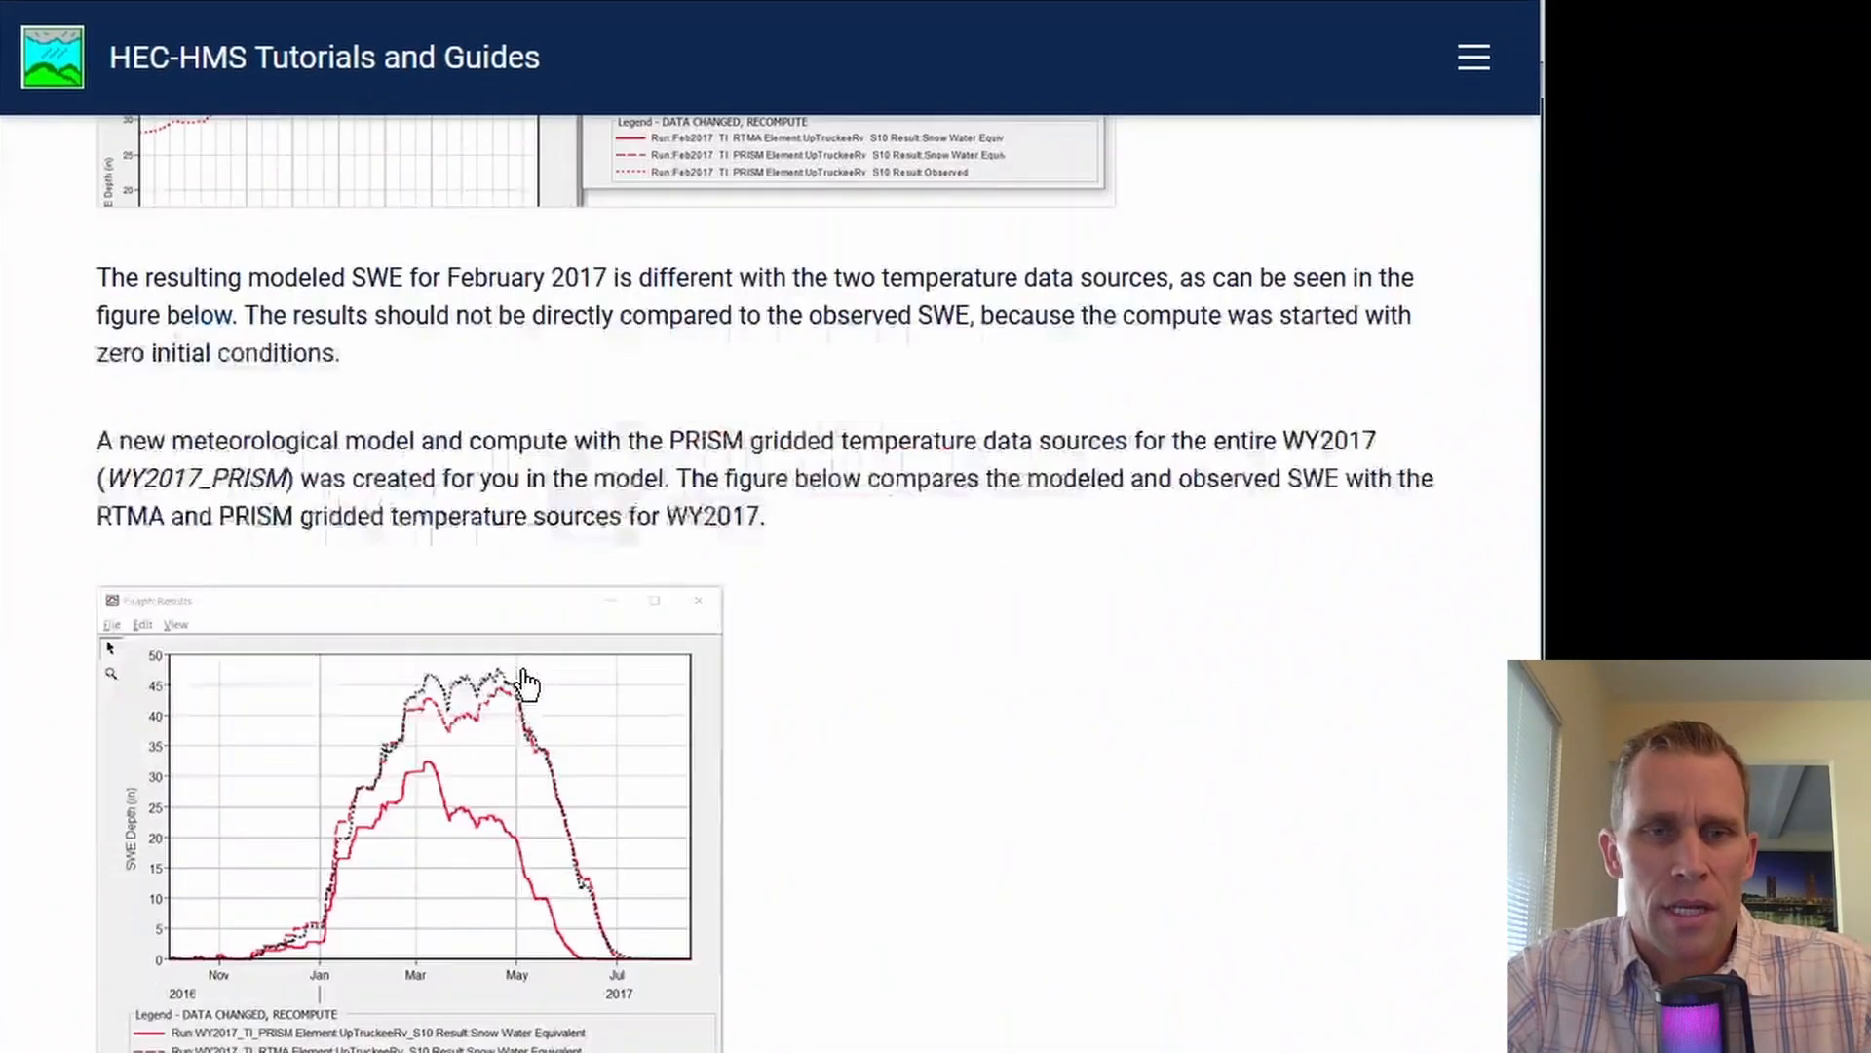
{"action": "scroll", "coordinate": [526, 682], "scroll_direction": "down", "scroll_amount": 15}
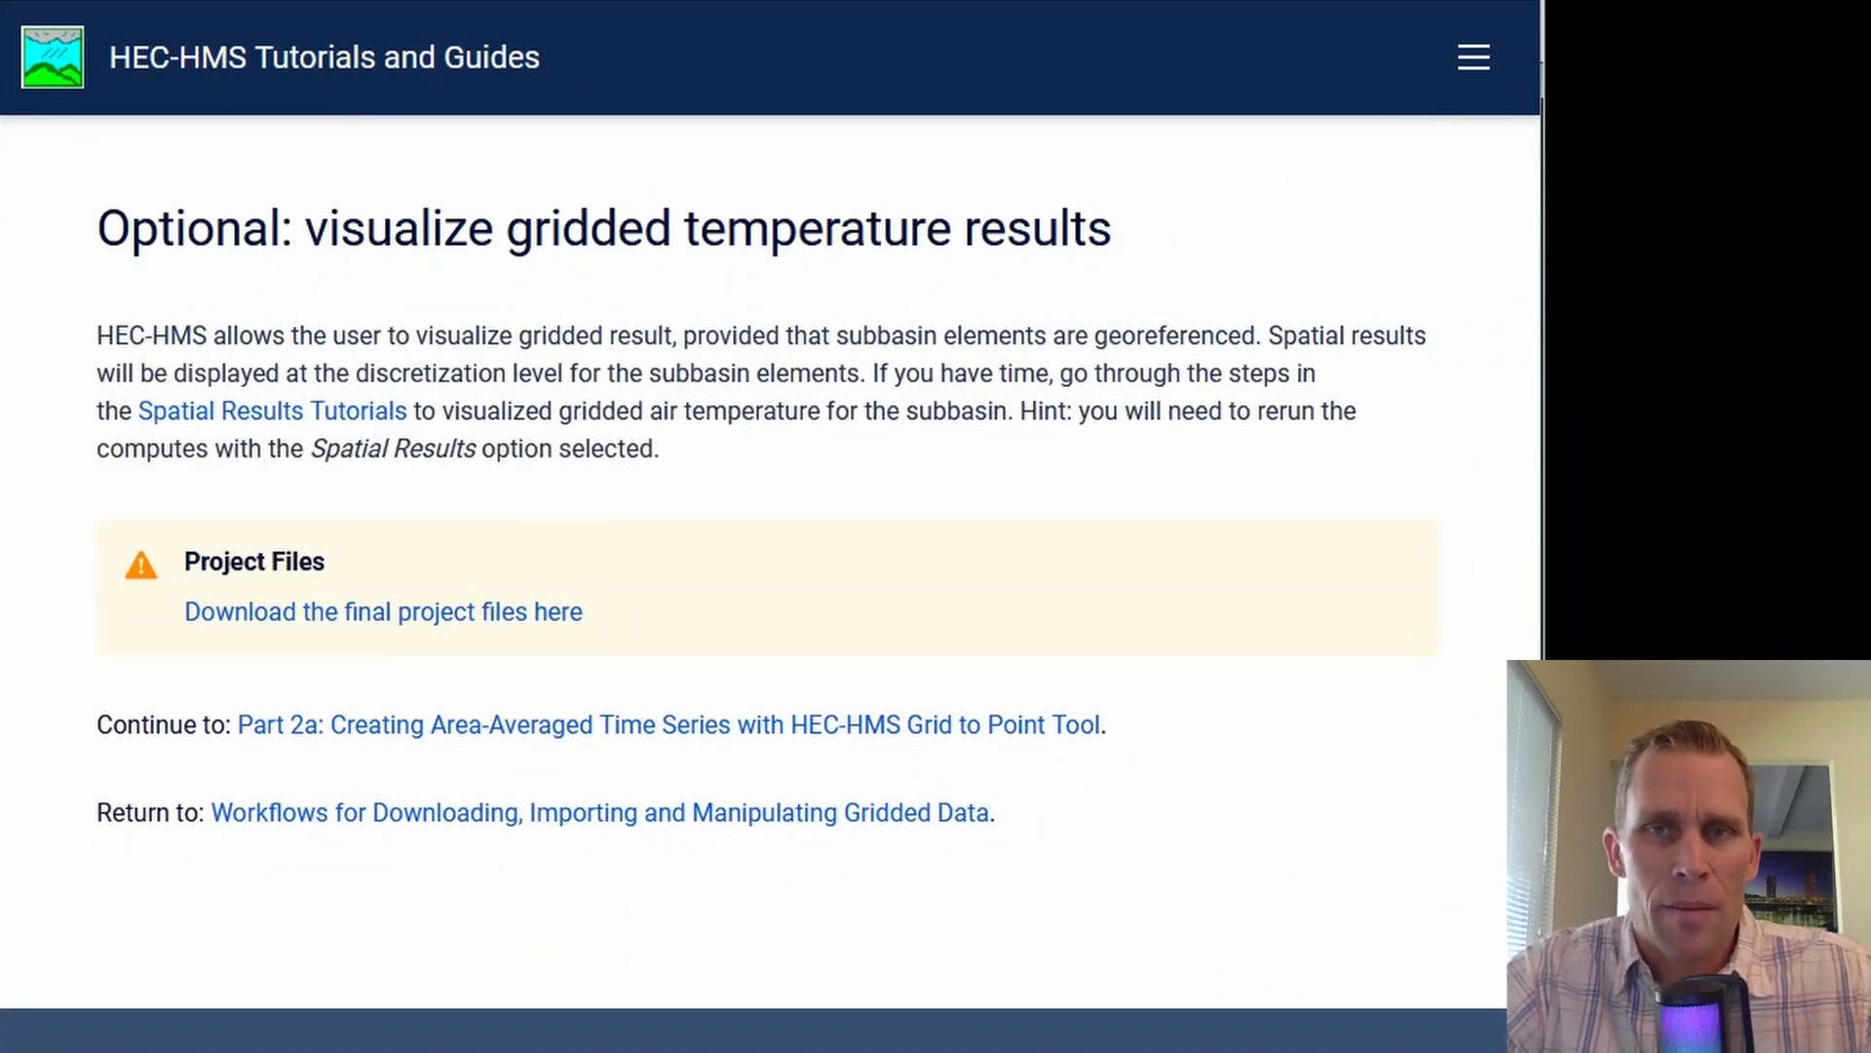
{"action": "key", "text": "alt+Tab"}
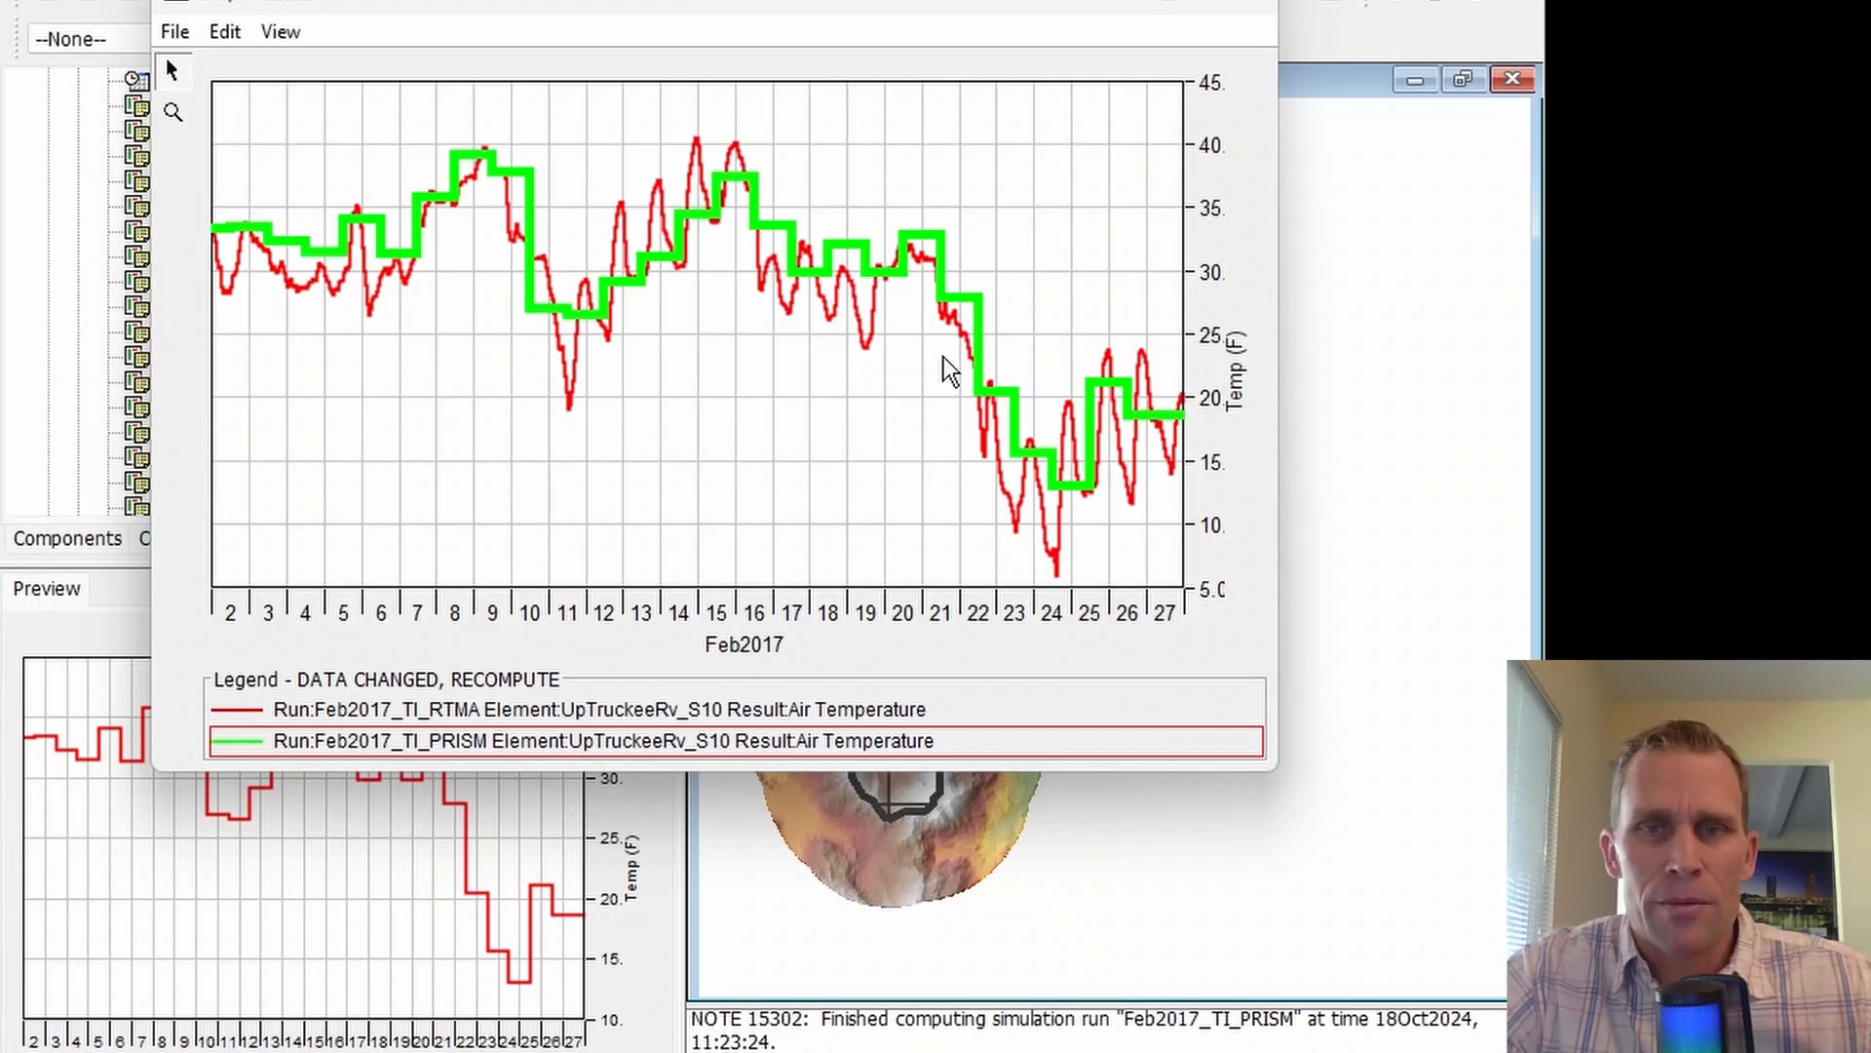
- Close the temperature graph and set Spatial Results to Yes for the Feb2017_TI_PRISM simulation run
{"action": "left_click", "coordinate": [1216, 9]}
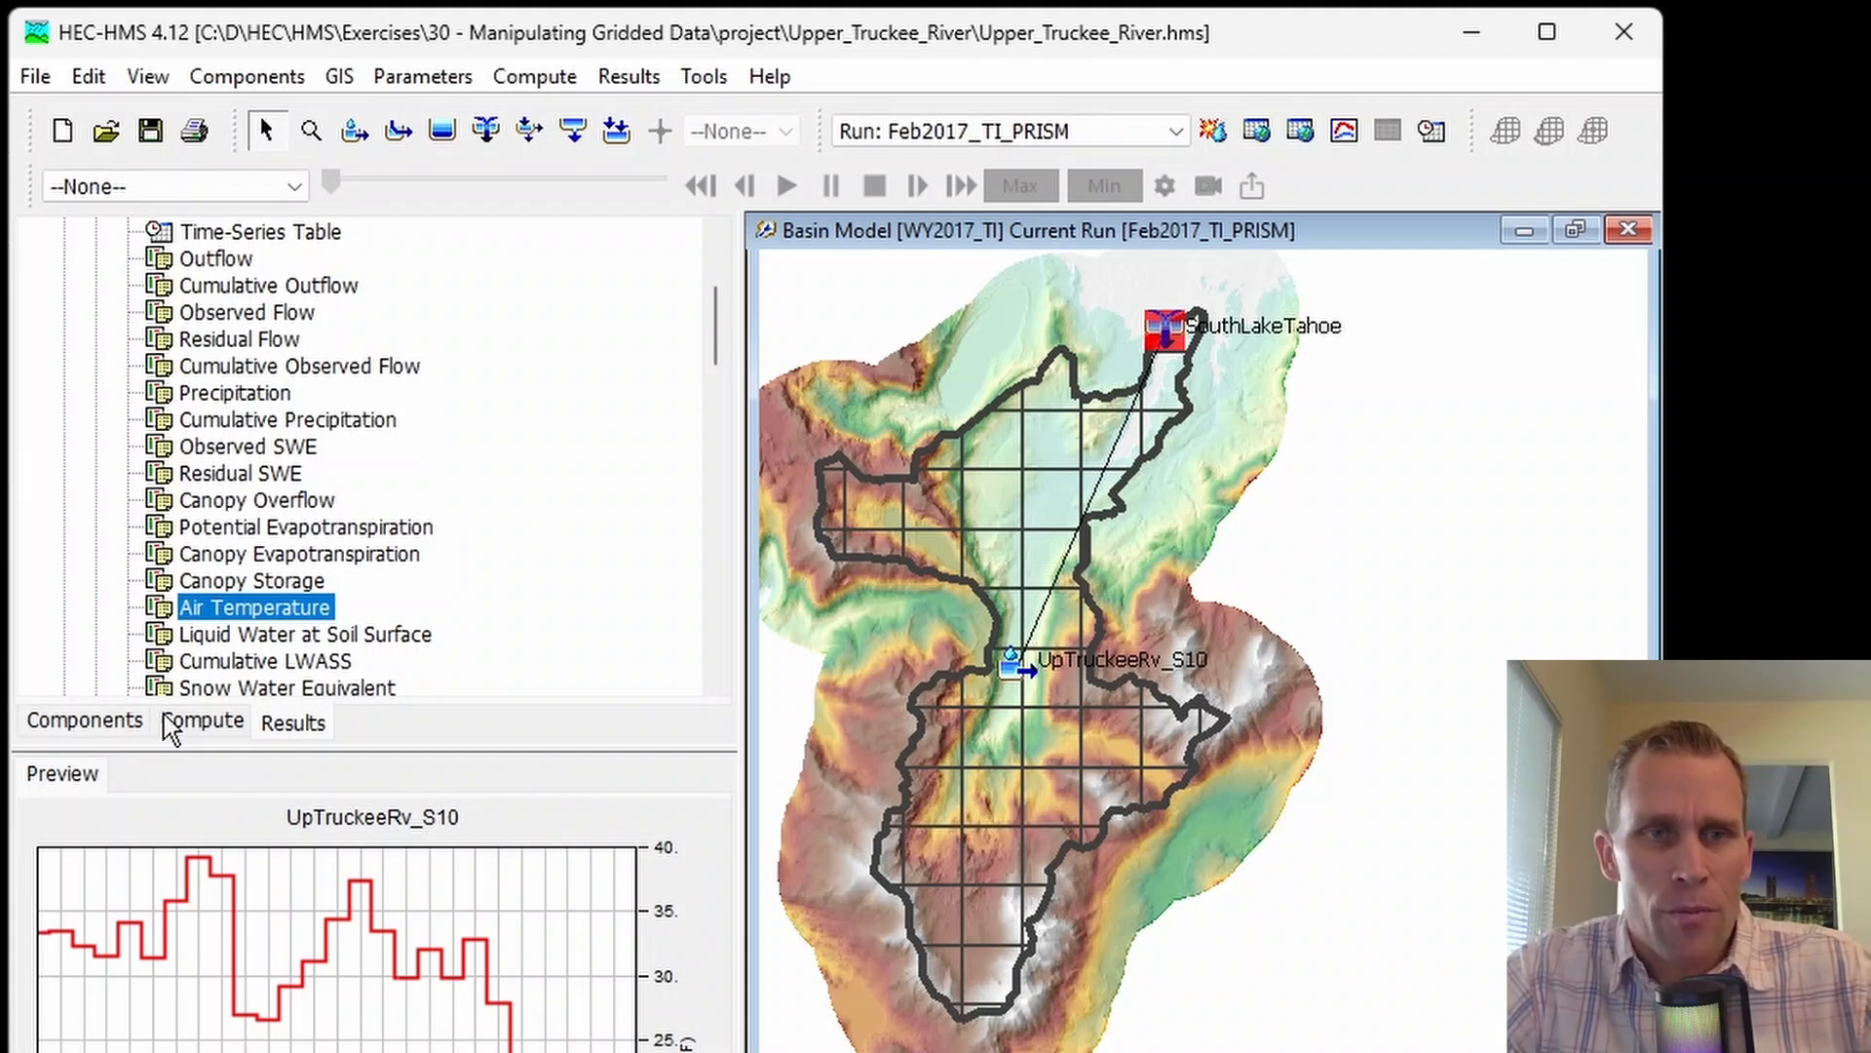
{"action": "left_click", "coordinate": [202, 721]}
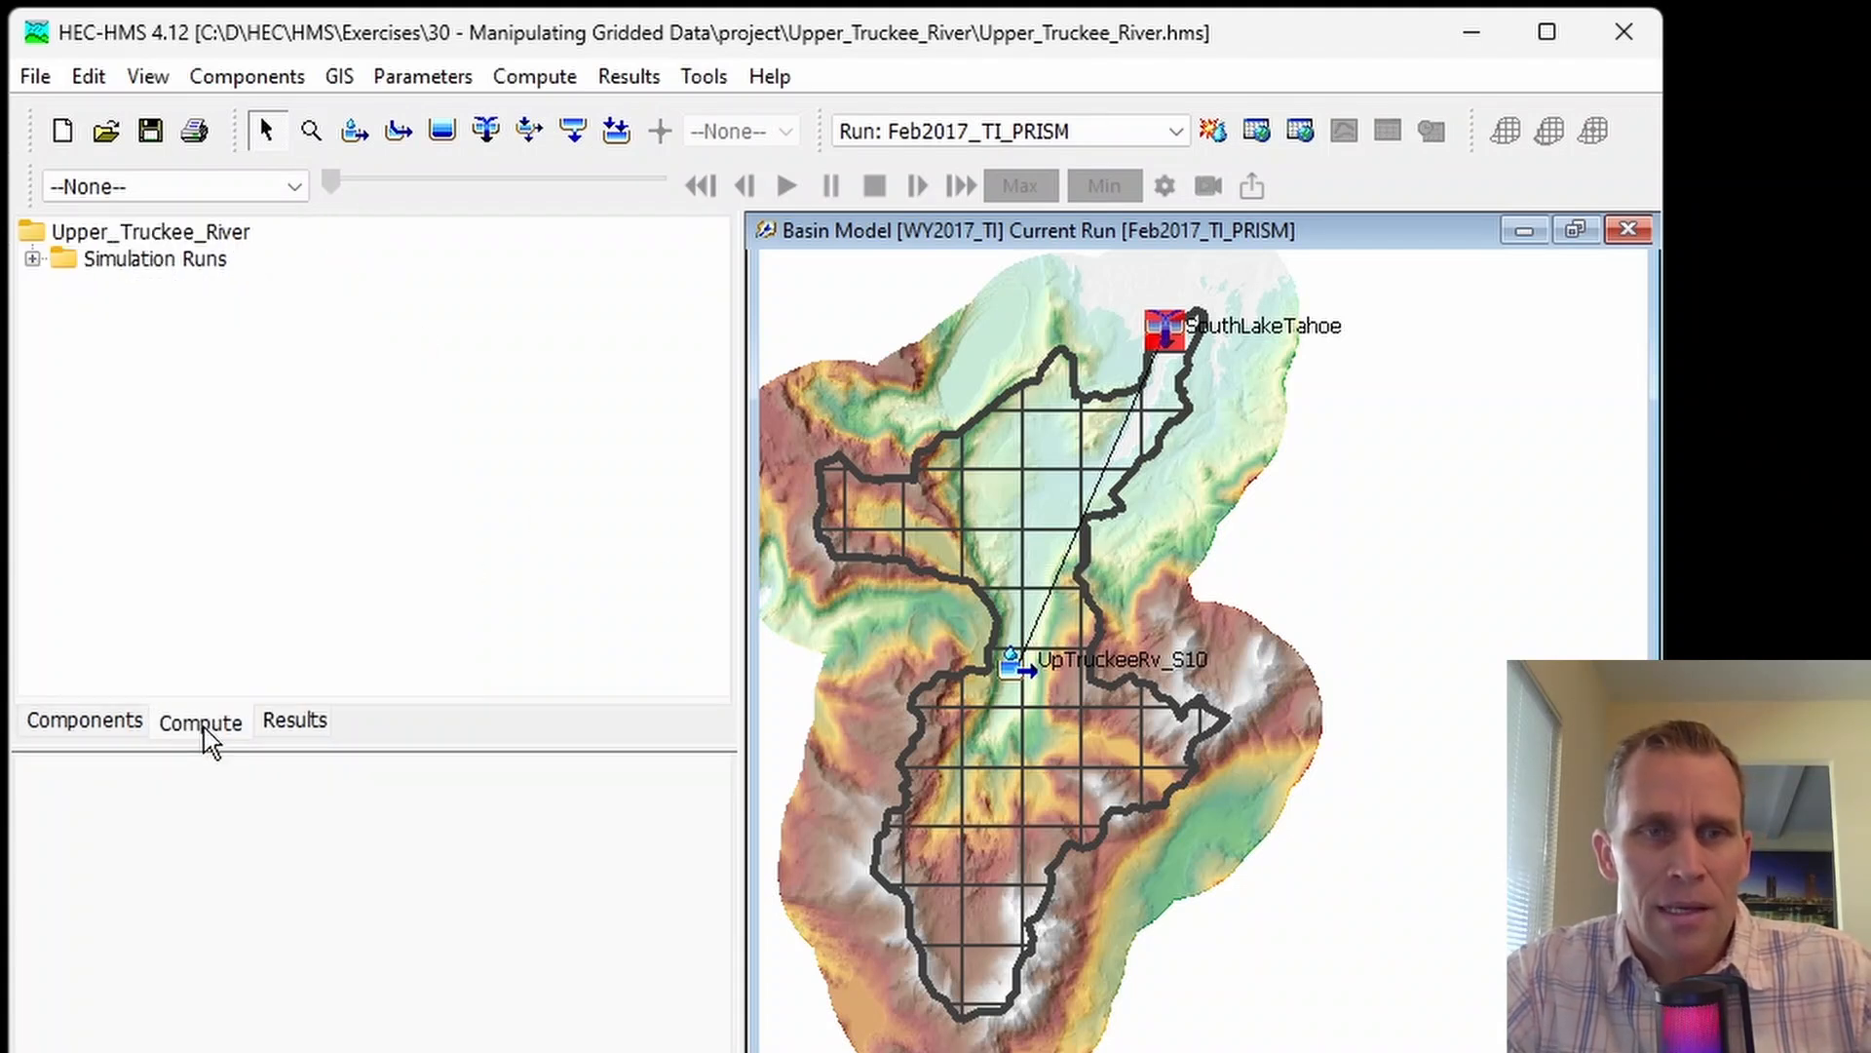
{"action": "left_click", "coordinate": [33, 258]}
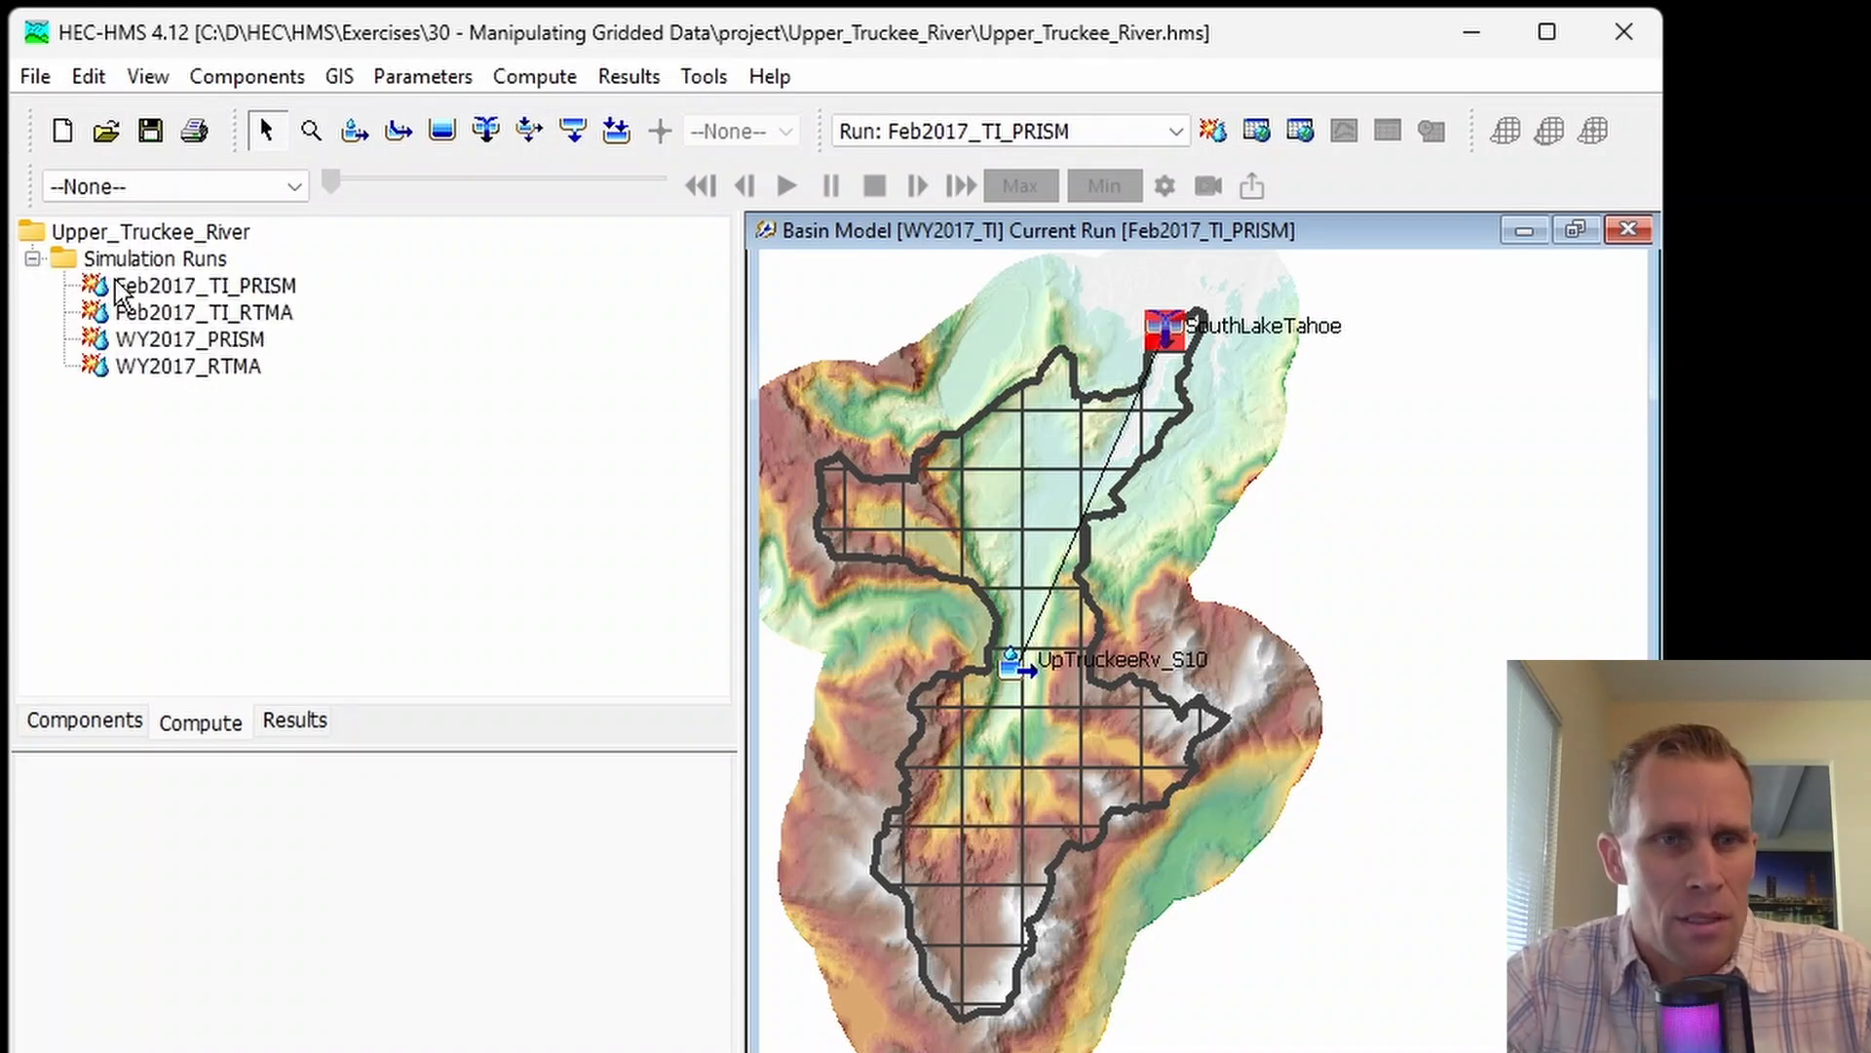
{"action": "left_click", "coordinate": [231, 316]}
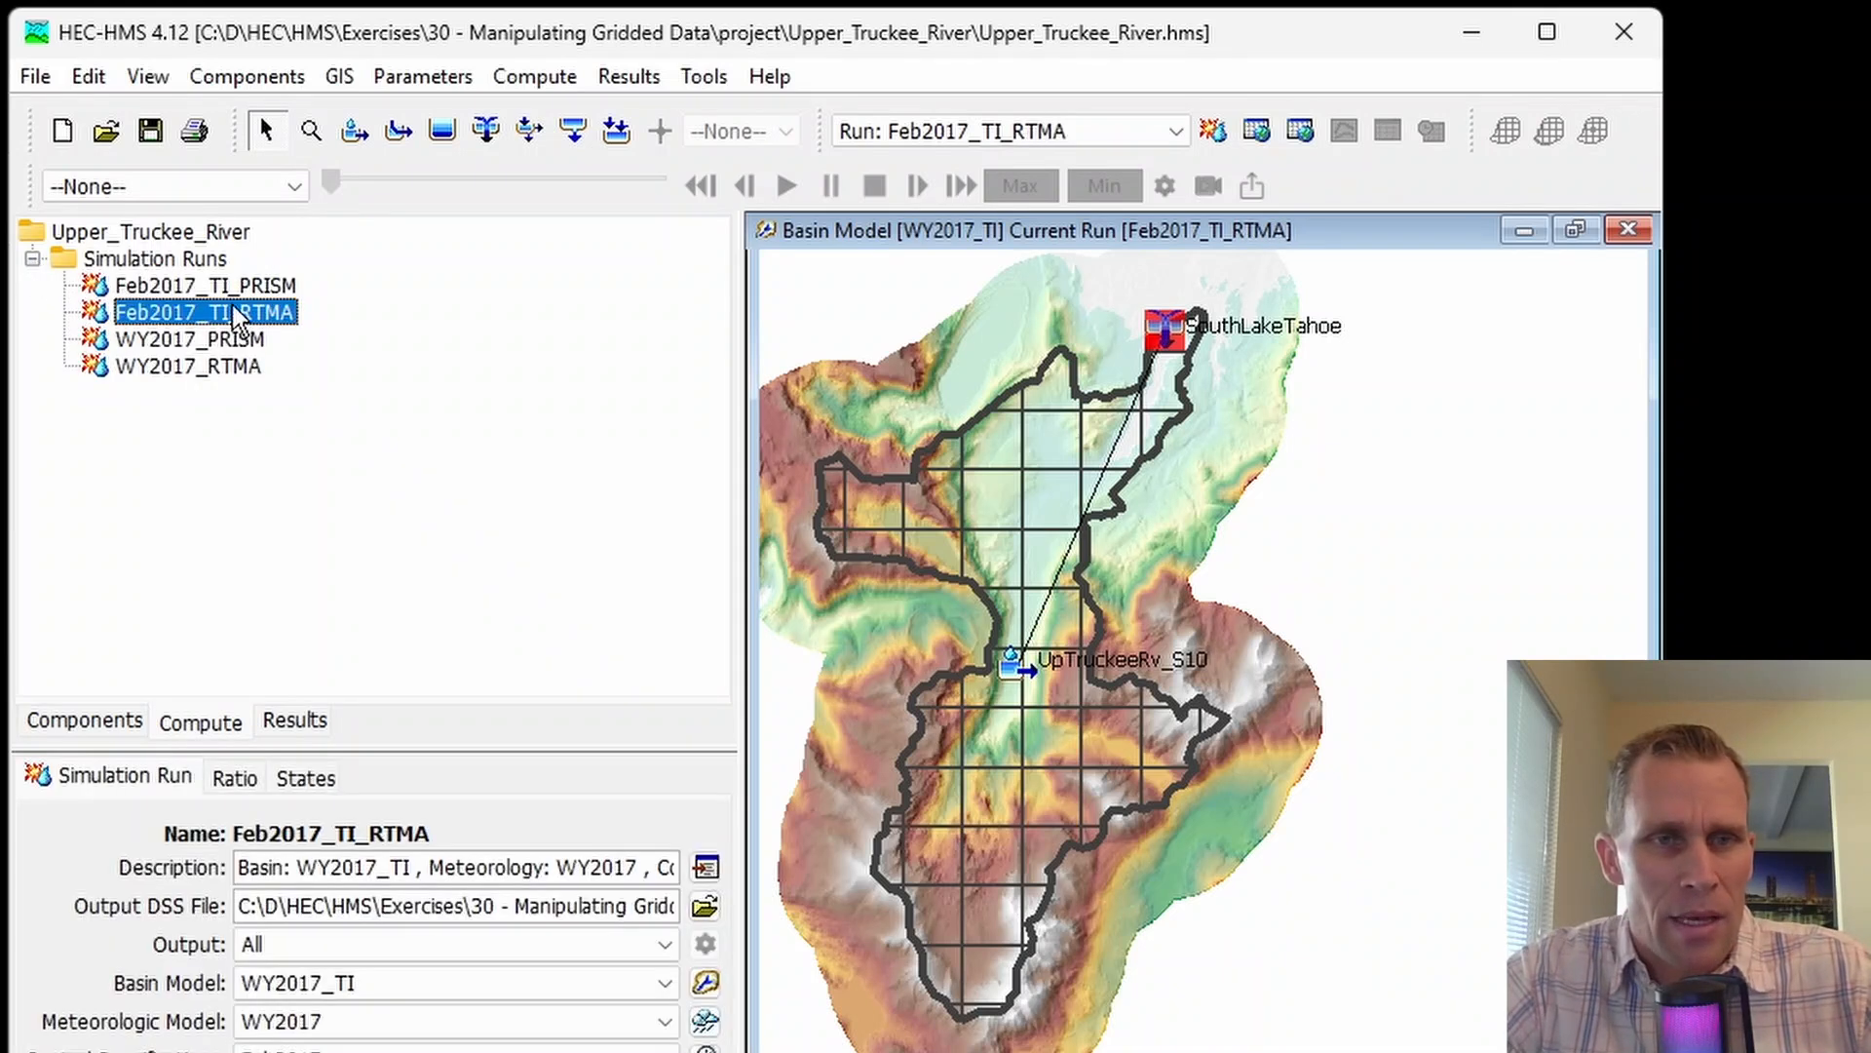
{"action": "left_click", "coordinate": [239, 289]}
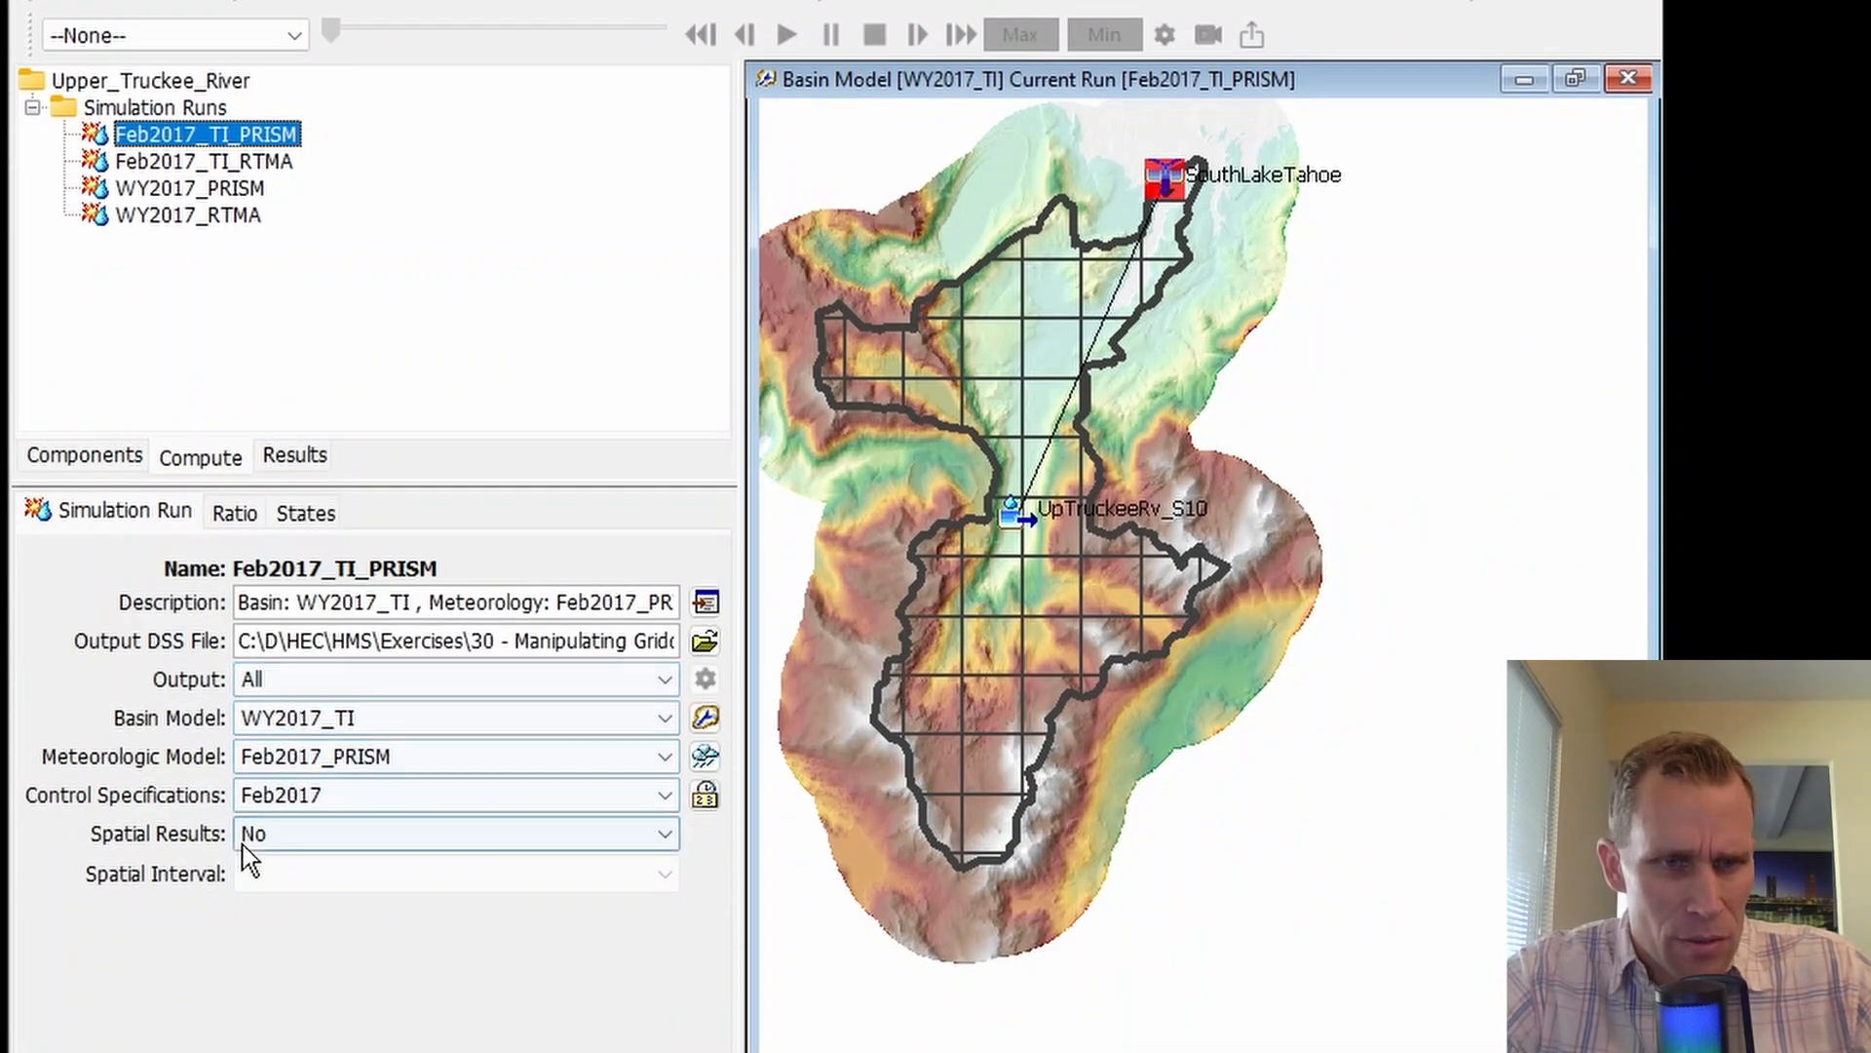
{"action": "left_click", "coordinate": [279, 979]}
{"action": "left_click", "coordinate": [282, 863]}
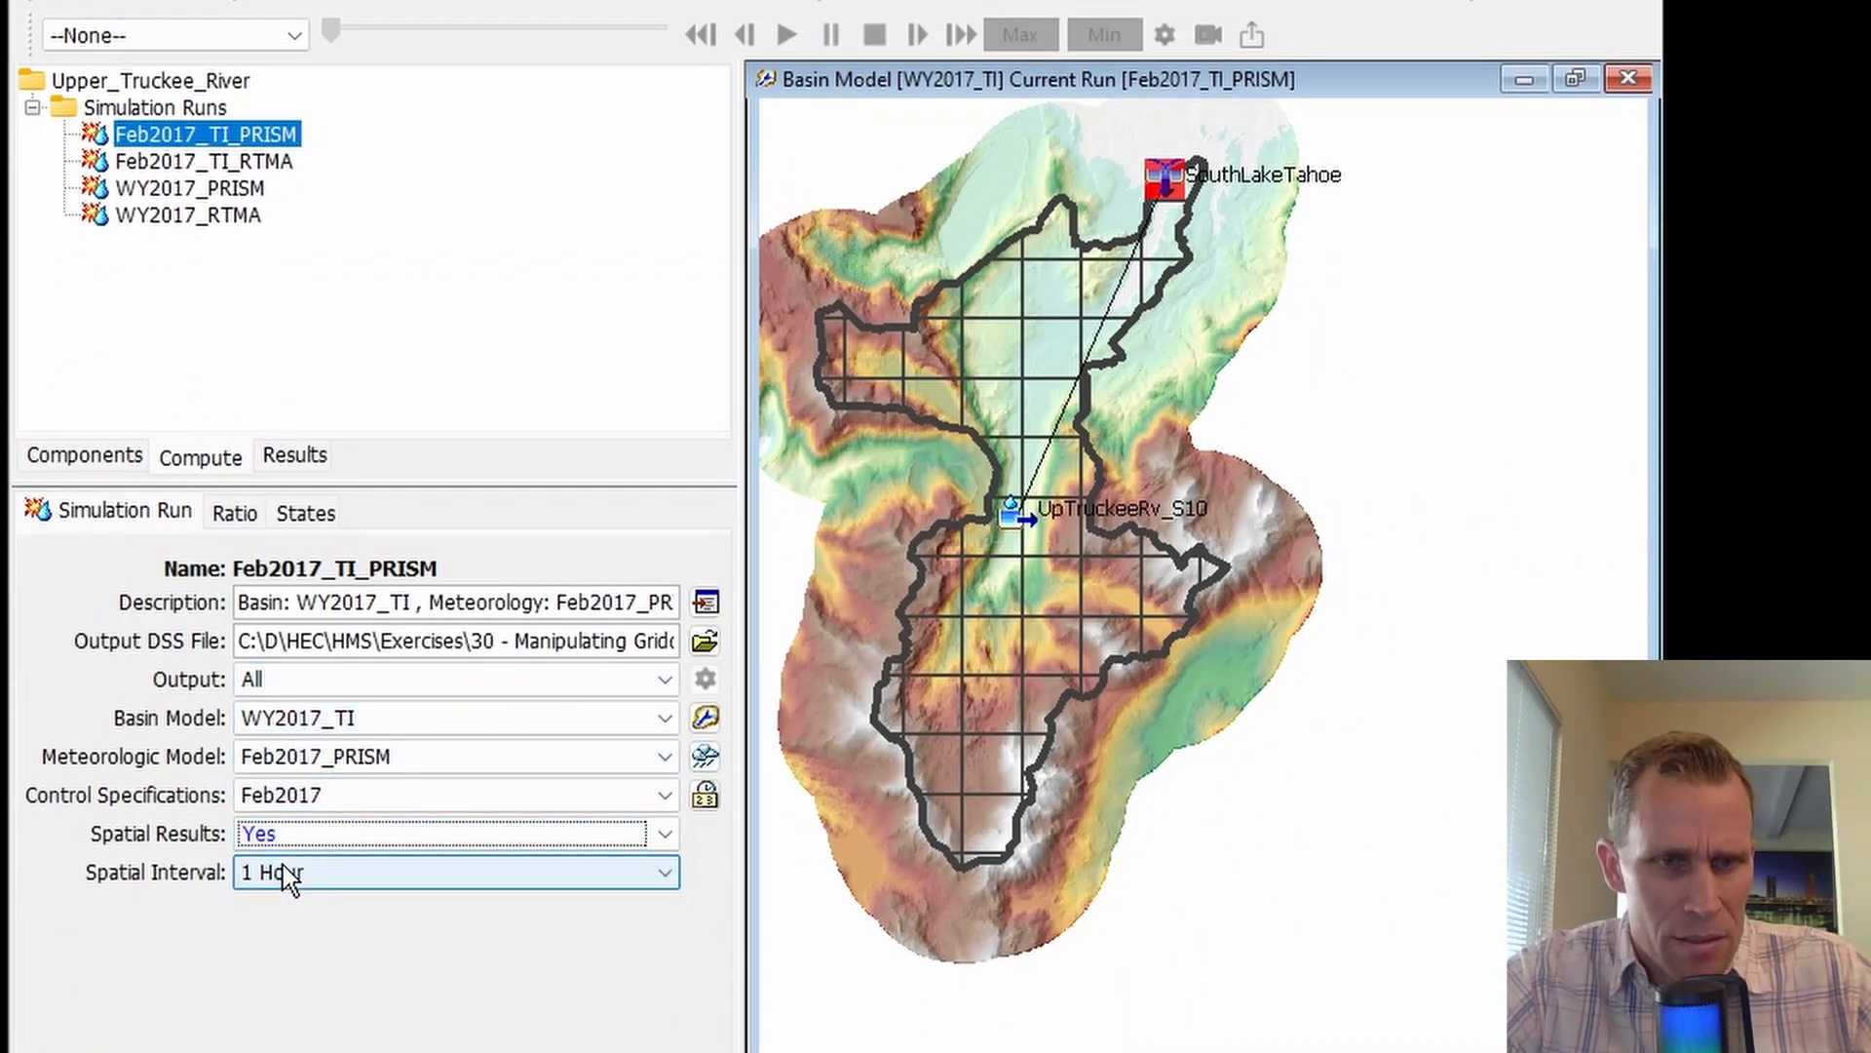
- Set Spatial Results to Yes for the Feb2017_TI_RTMA simulation run
{"action": "left_click", "coordinate": [269, 160]}
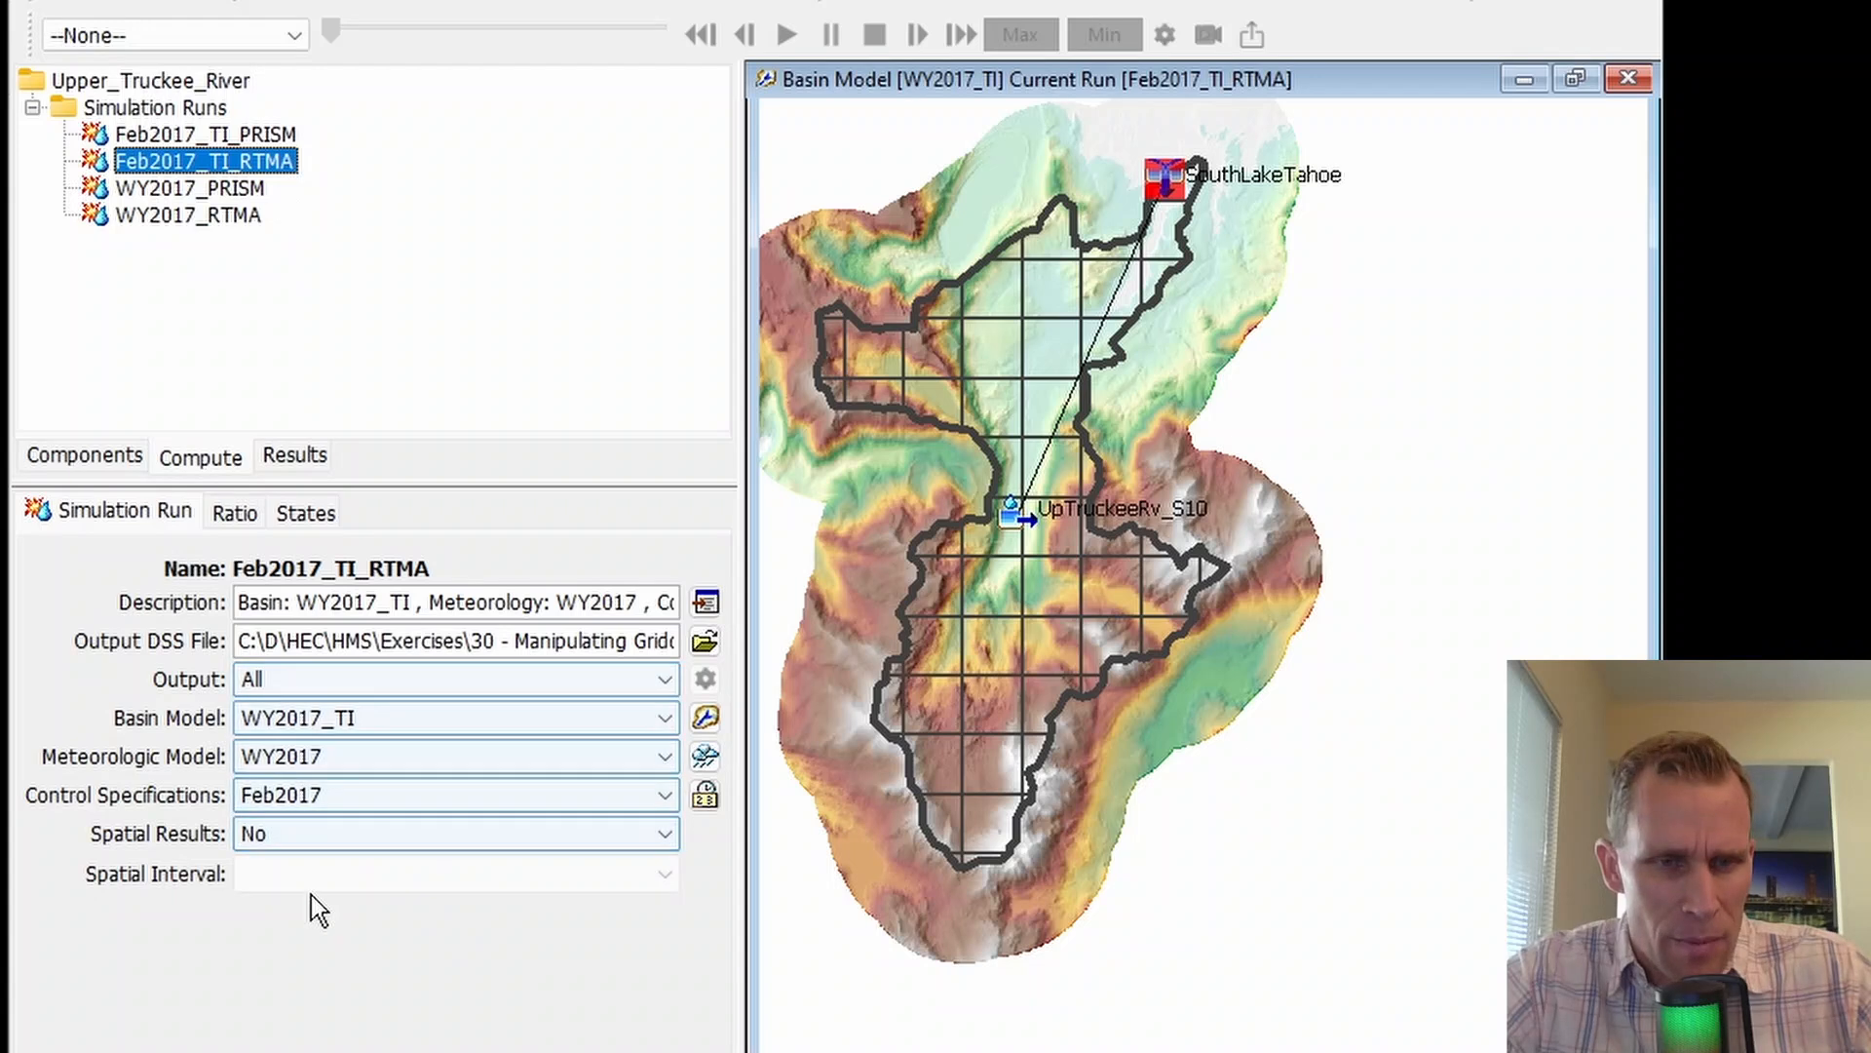
{"action": "left_click", "coordinate": [306, 836]}
{"action": "left_click", "coordinate": [318, 862]}
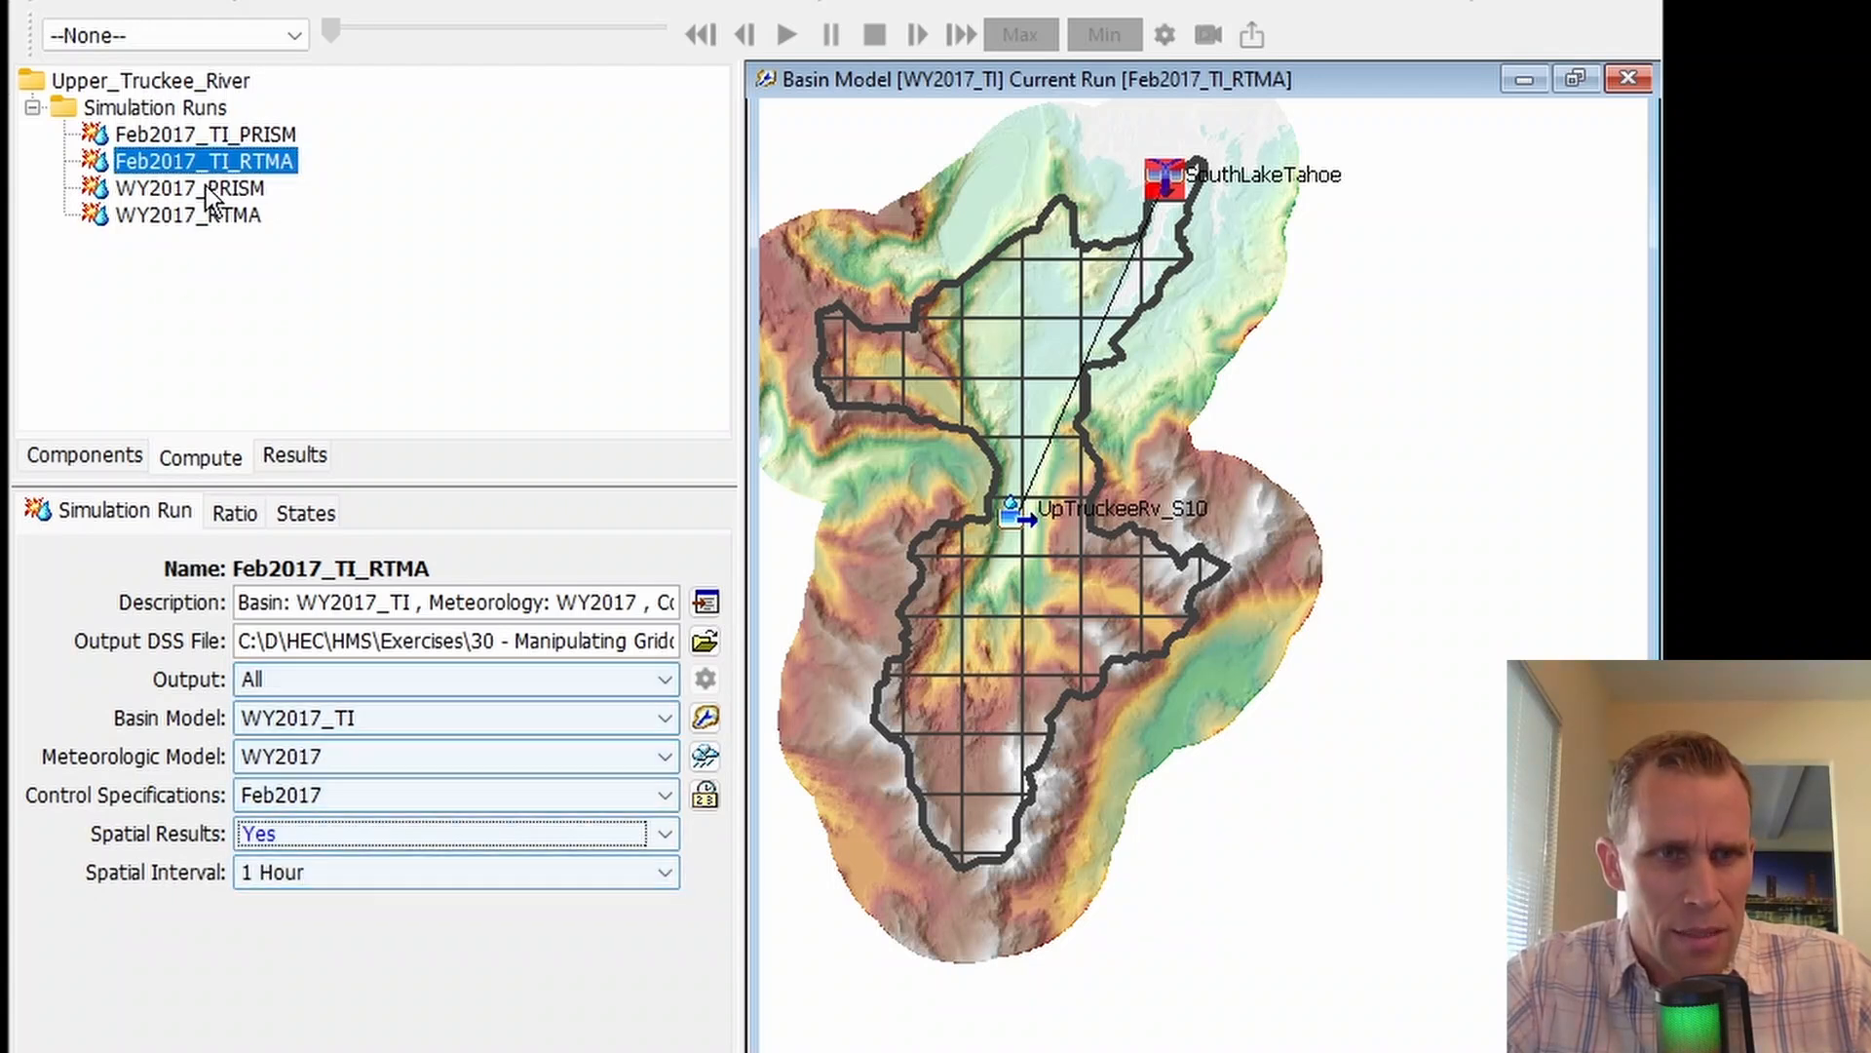
- Compute the Feb2017_TI_PRISM run and the Feb2017_TI_RTMA run with spatial results enabled
{"action": "left_click", "coordinate": [245, 136]}
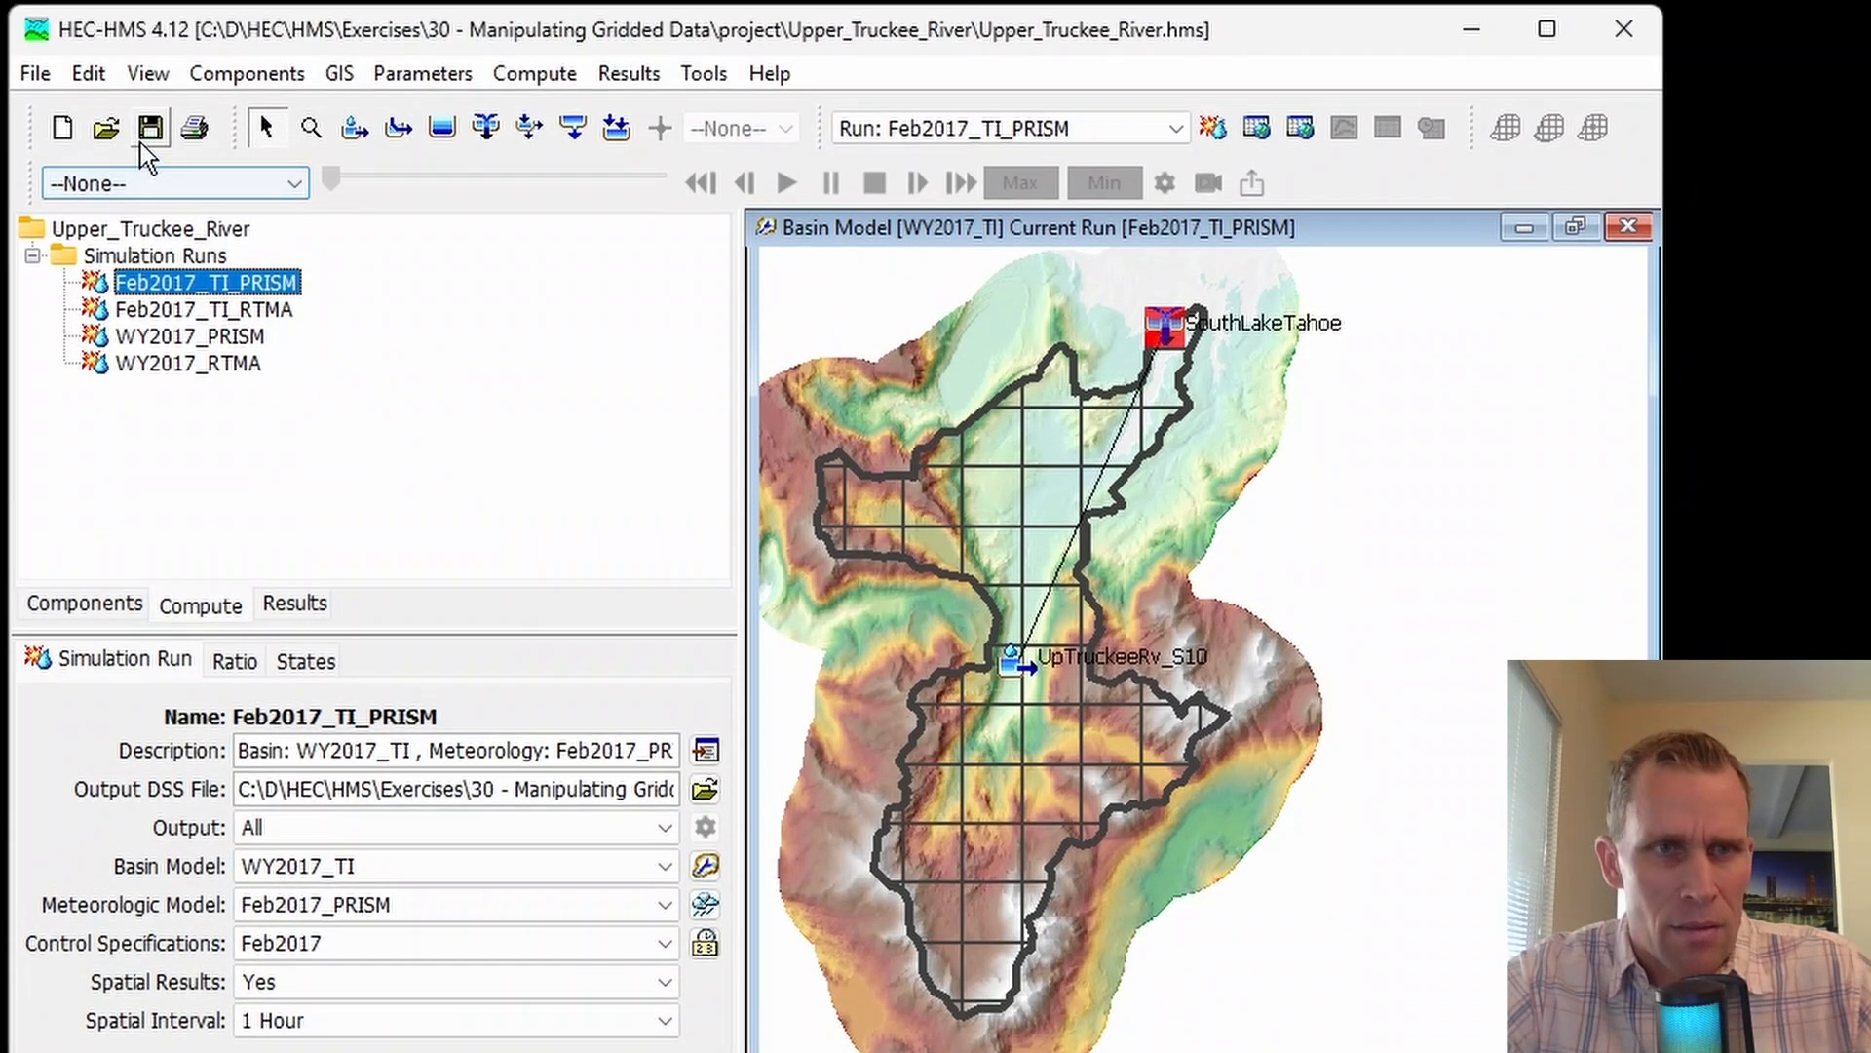
{"action": "left_click", "coordinate": [1213, 129]}
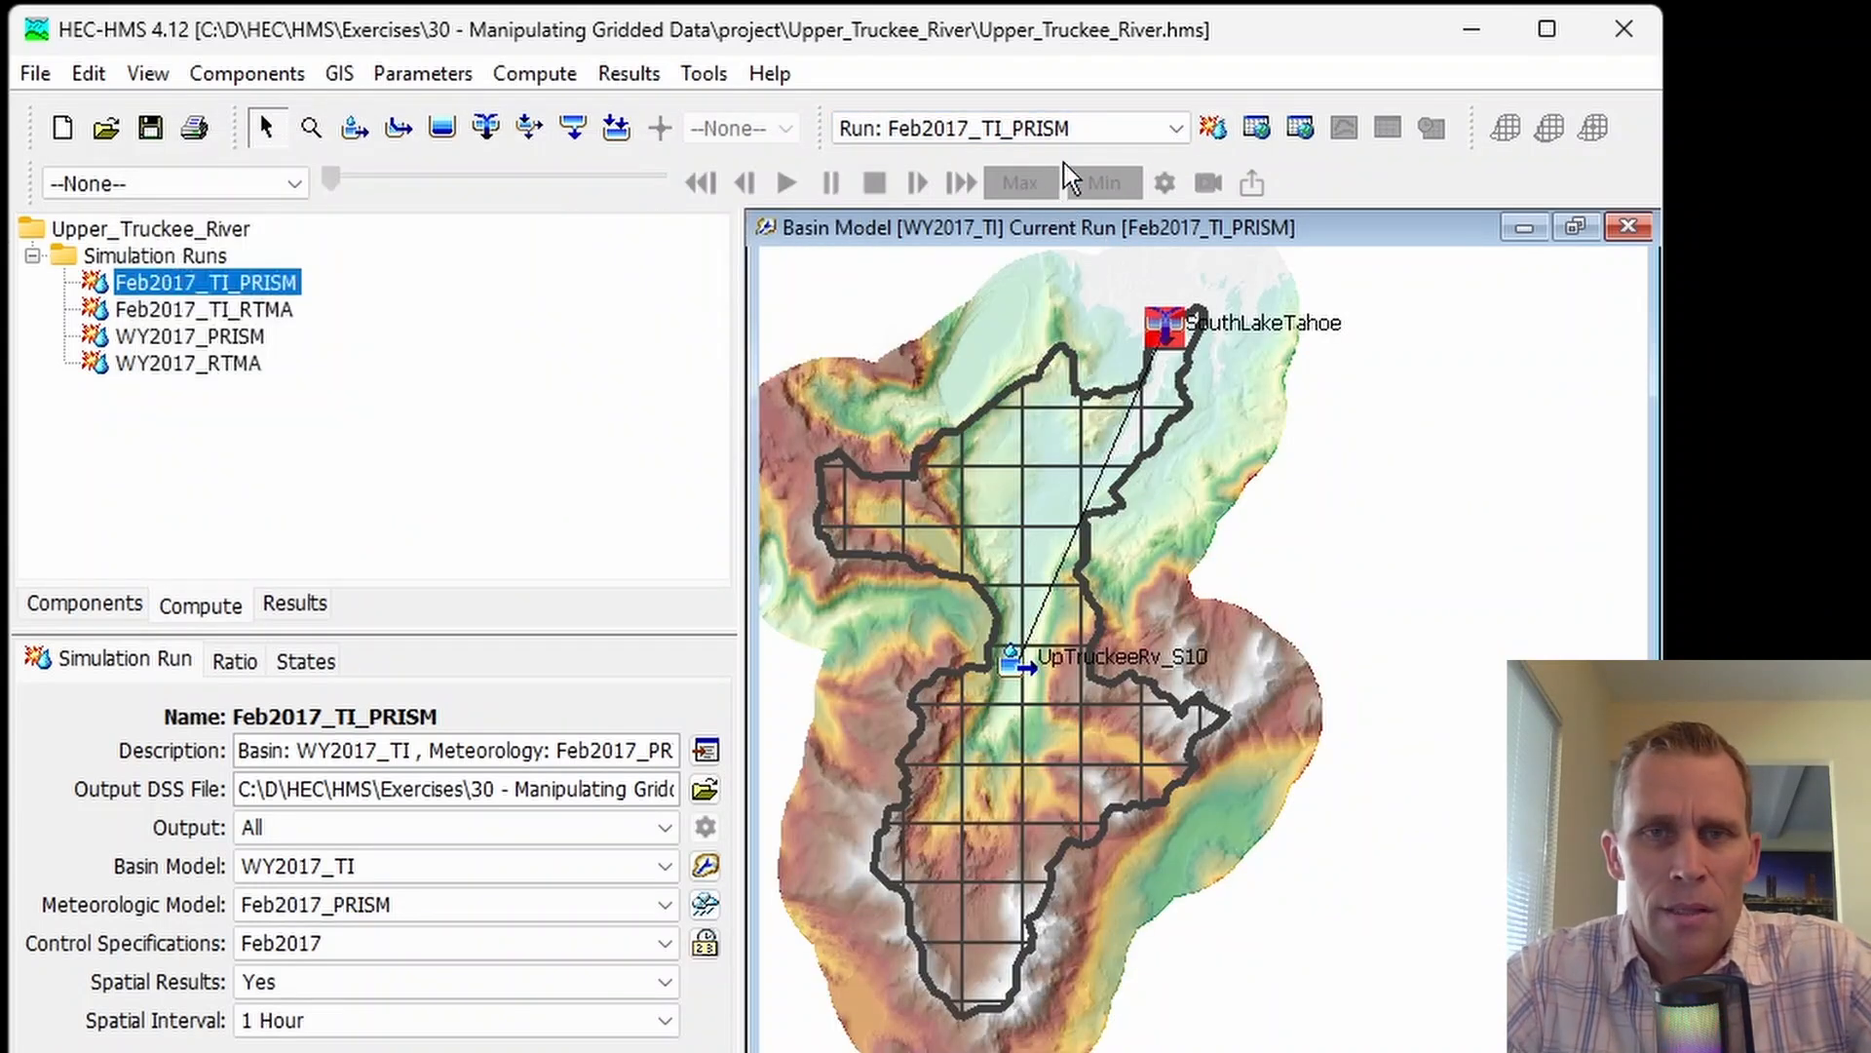
{"action": "left_click", "coordinate": [1082, 133]}
{"action": "left_click", "coordinate": [1069, 207]}
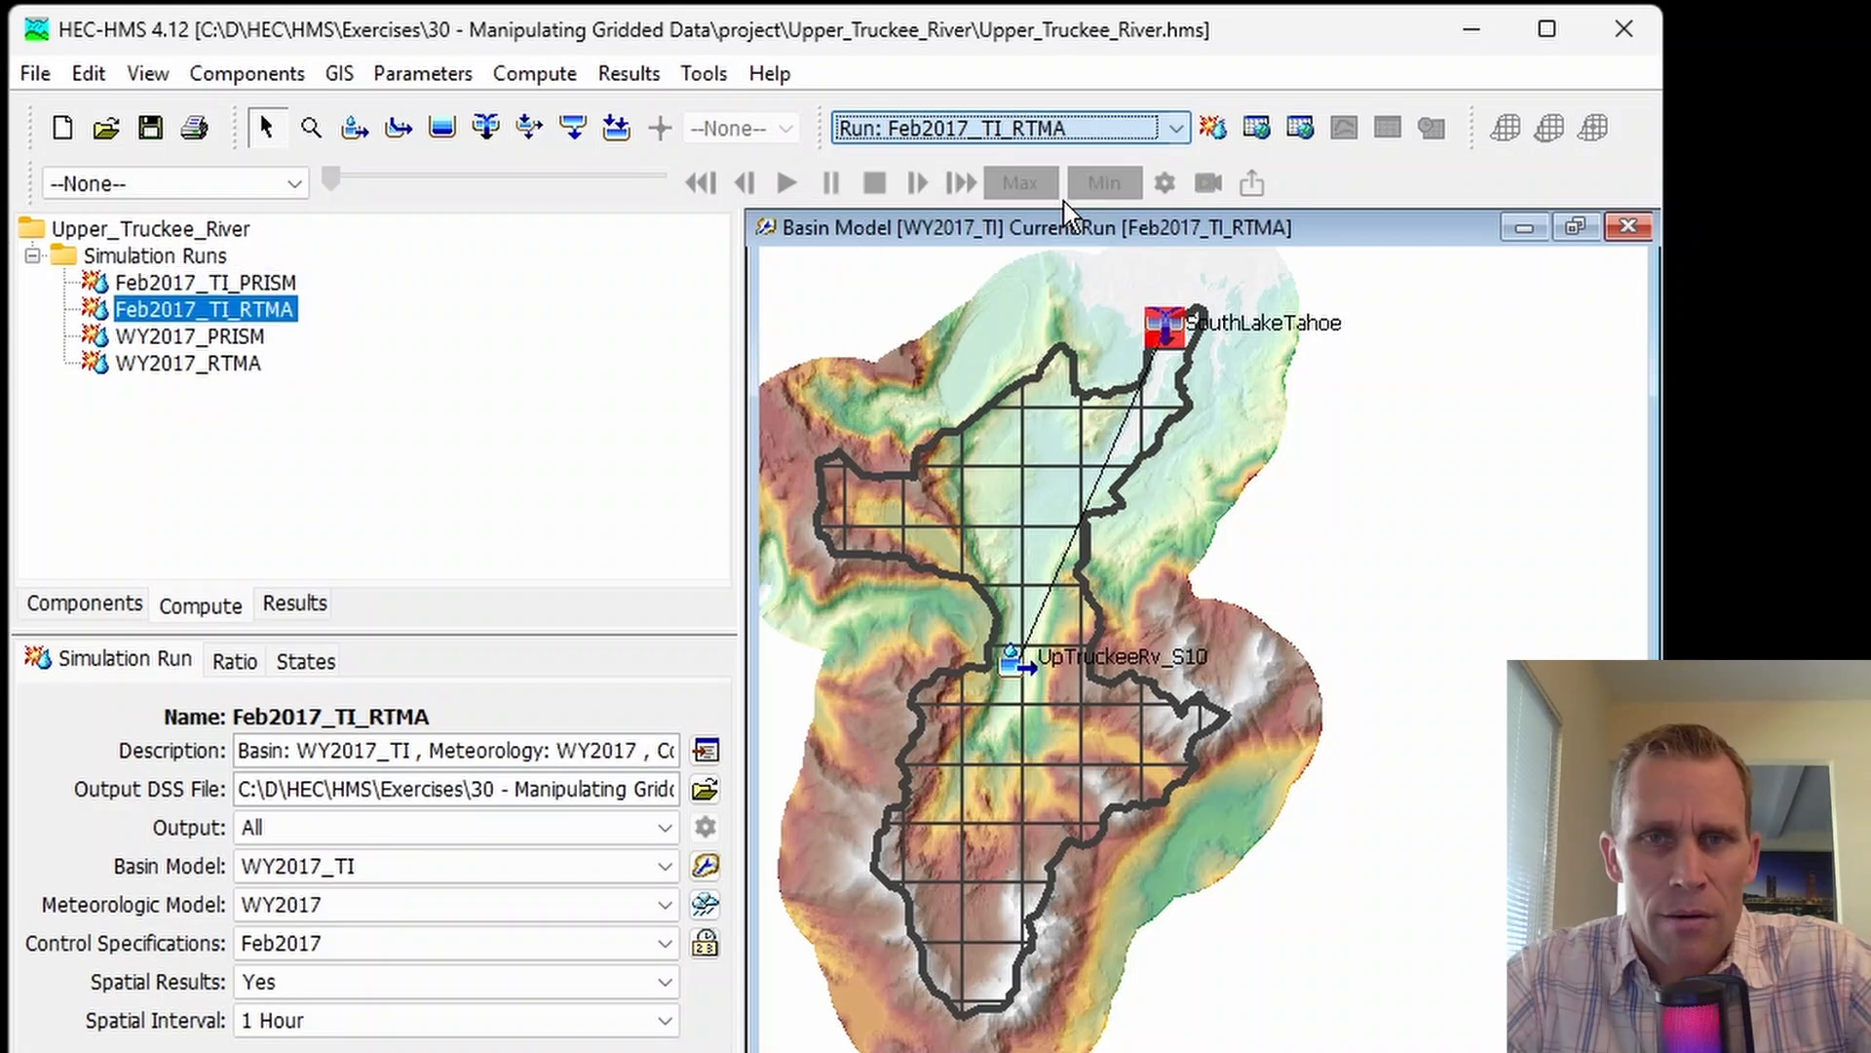
{"action": "left_click", "coordinate": [1212, 128]}
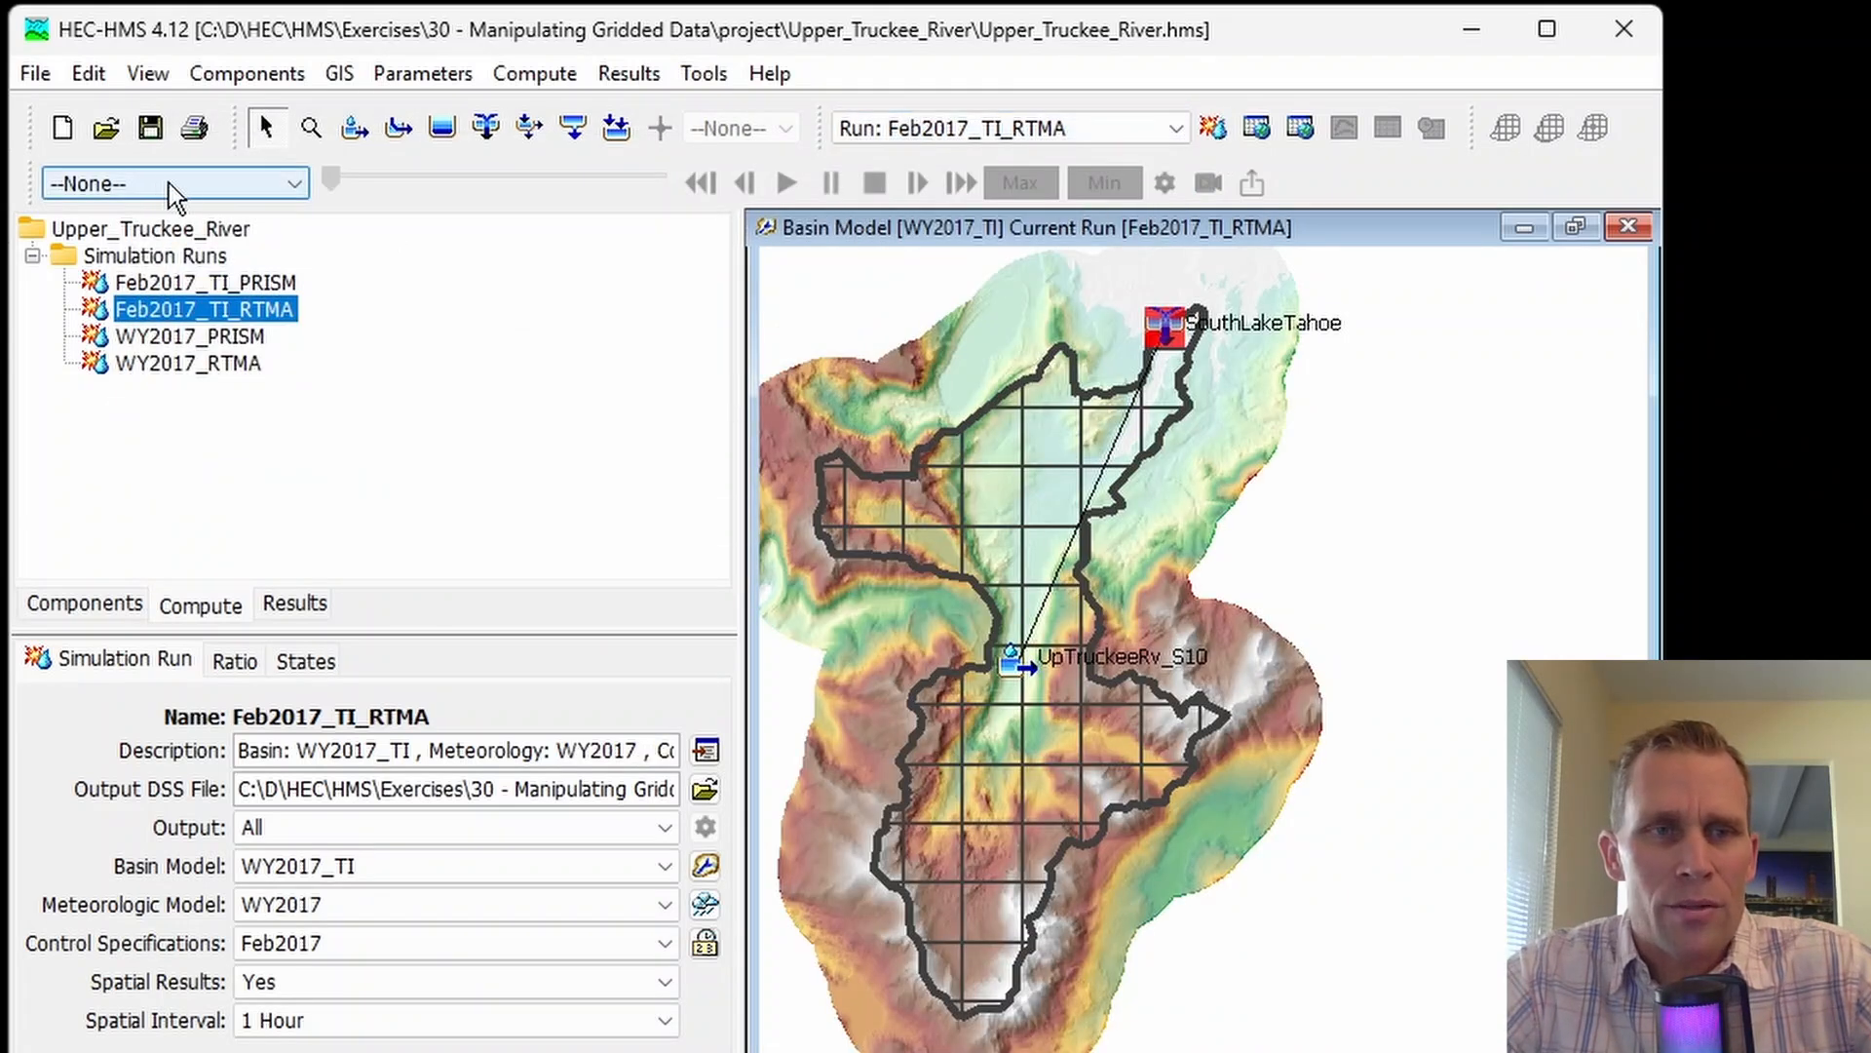
- Check the available spatial result variables, then hide the Spatial Results toolbar and show it again
{"action": "left_click", "coordinate": [175, 185]}
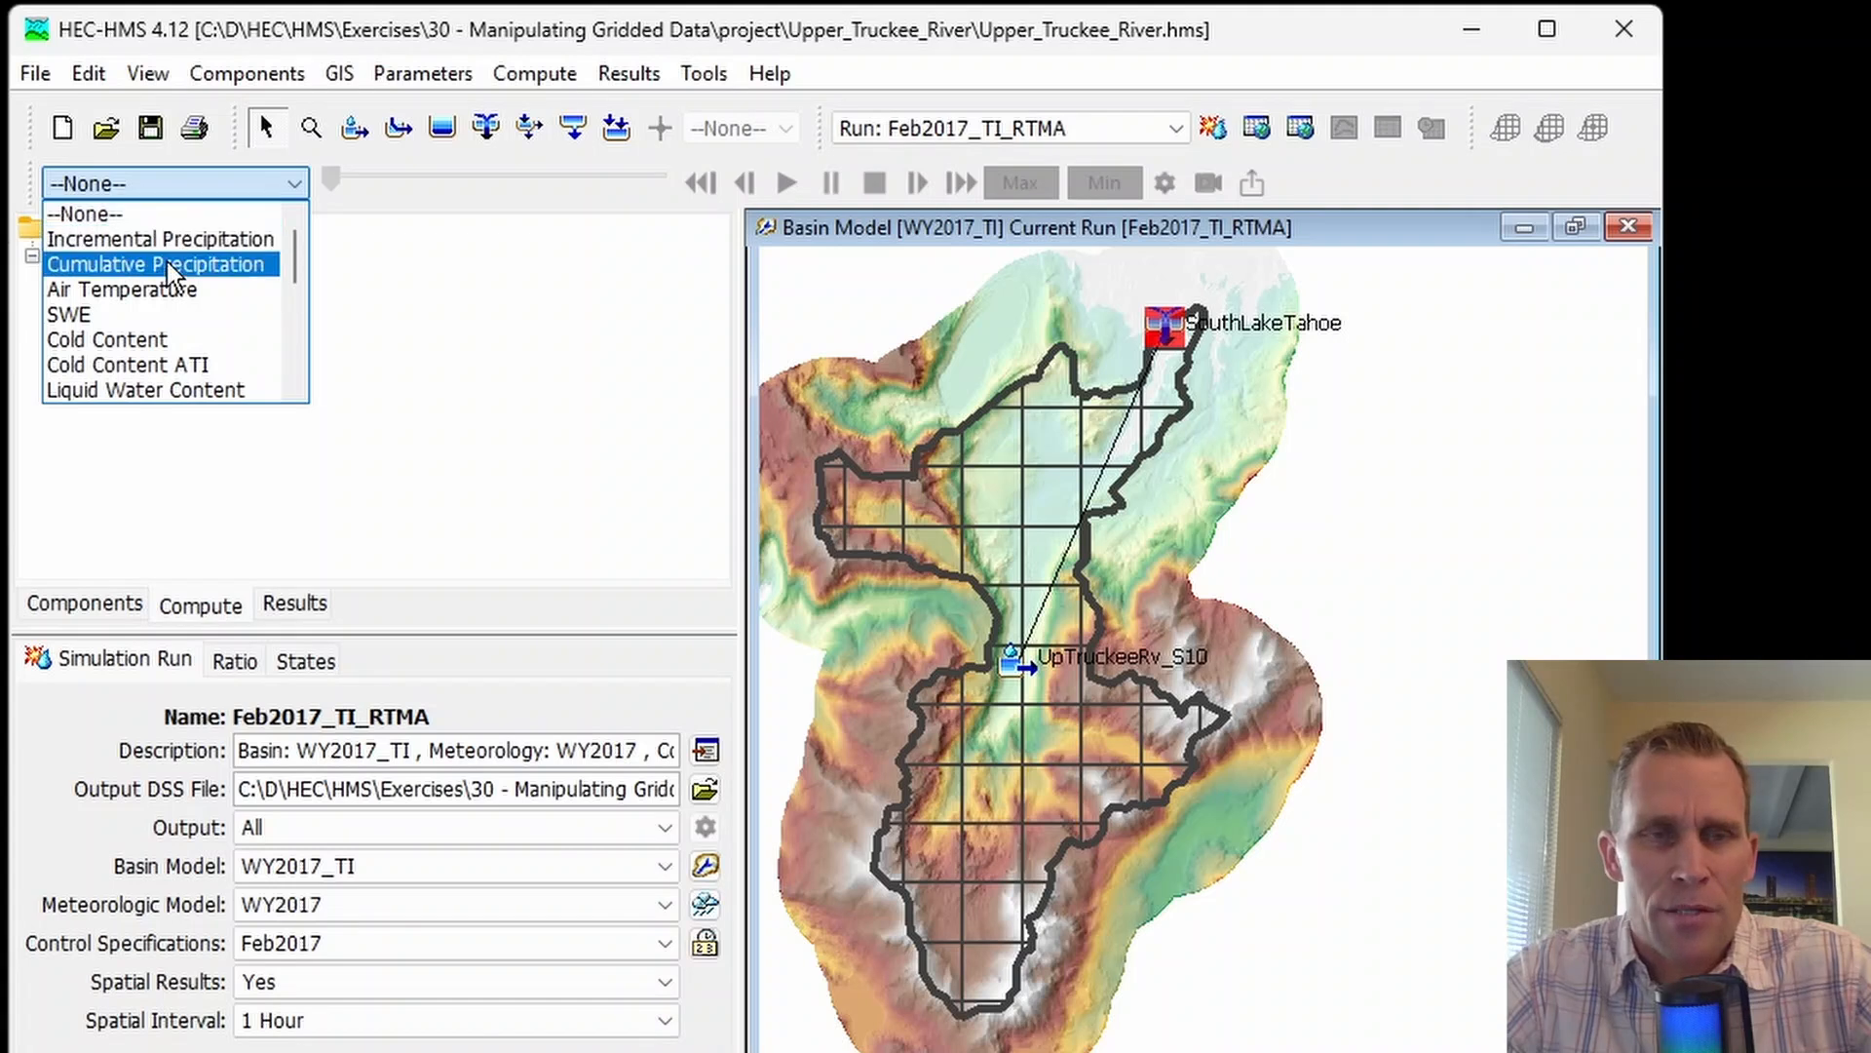
{"action": "left_click", "coordinate": [243, 39]}
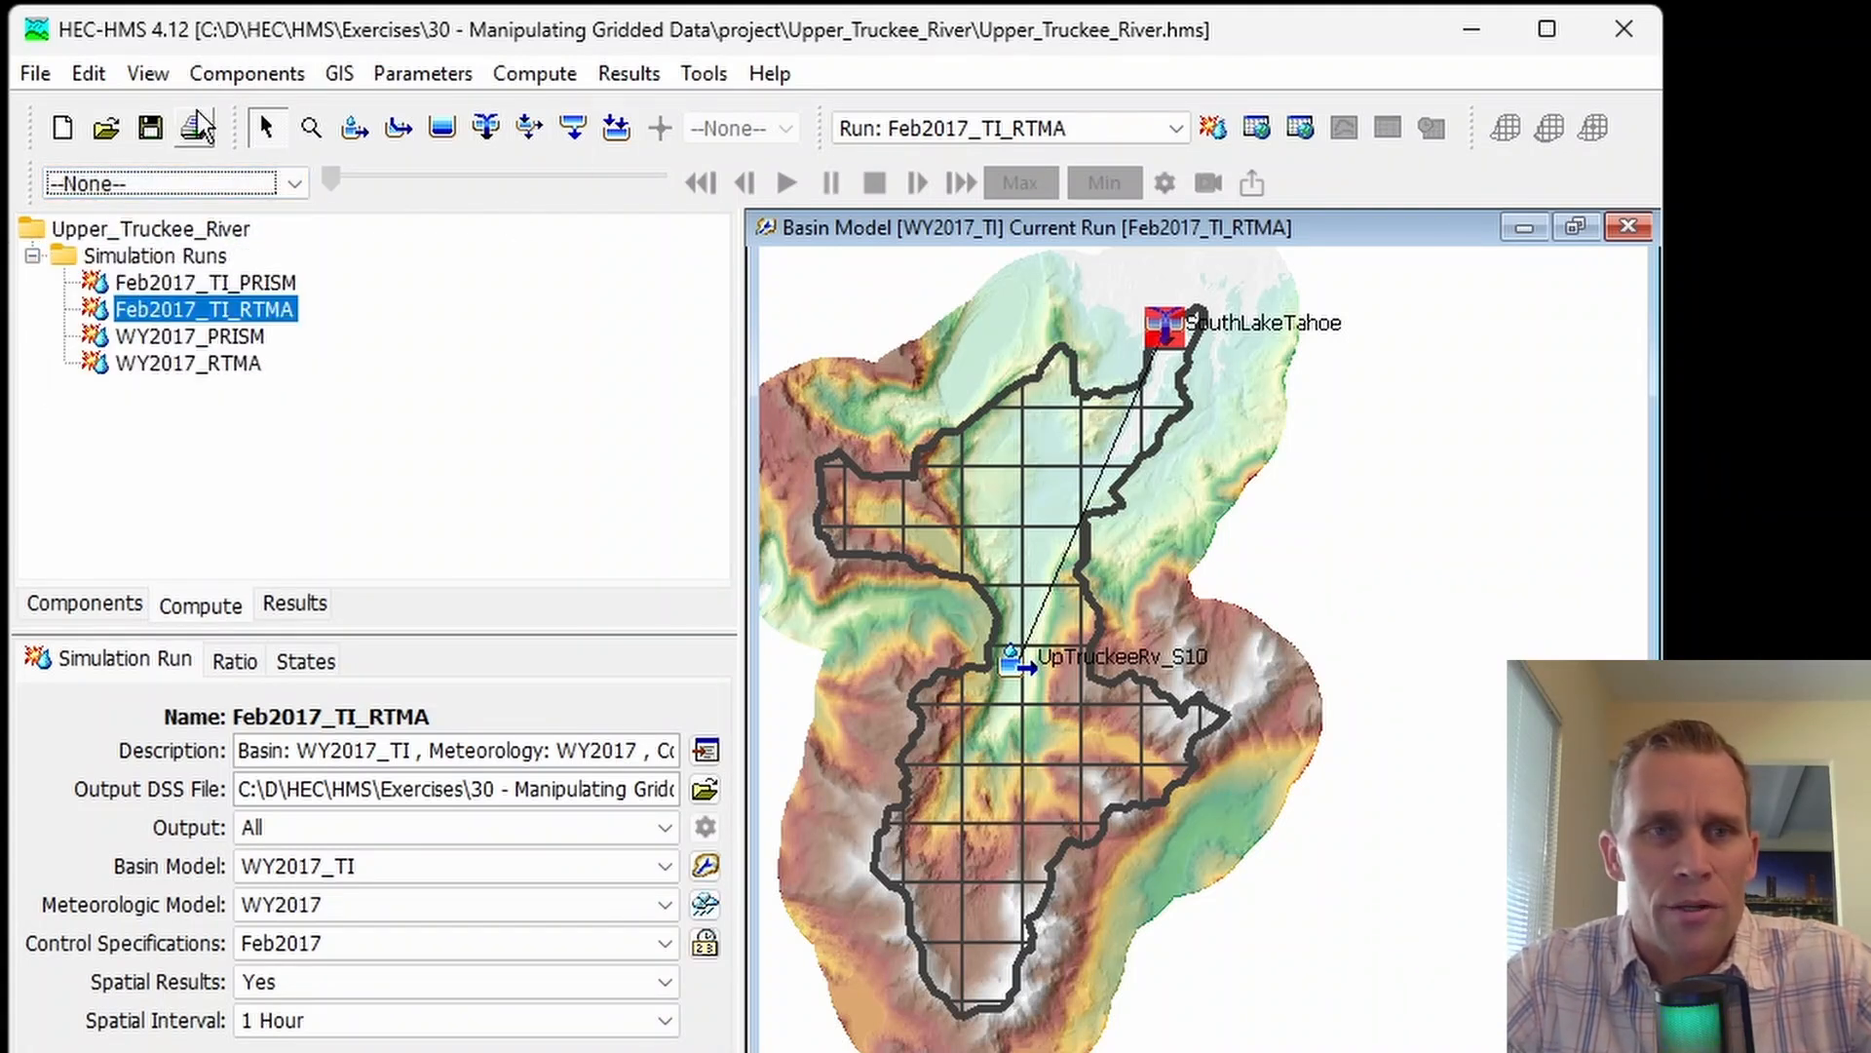
{"action": "left_click", "coordinate": [150, 78]}
{"action": "mouse_move", "coordinate": [250, 620]}
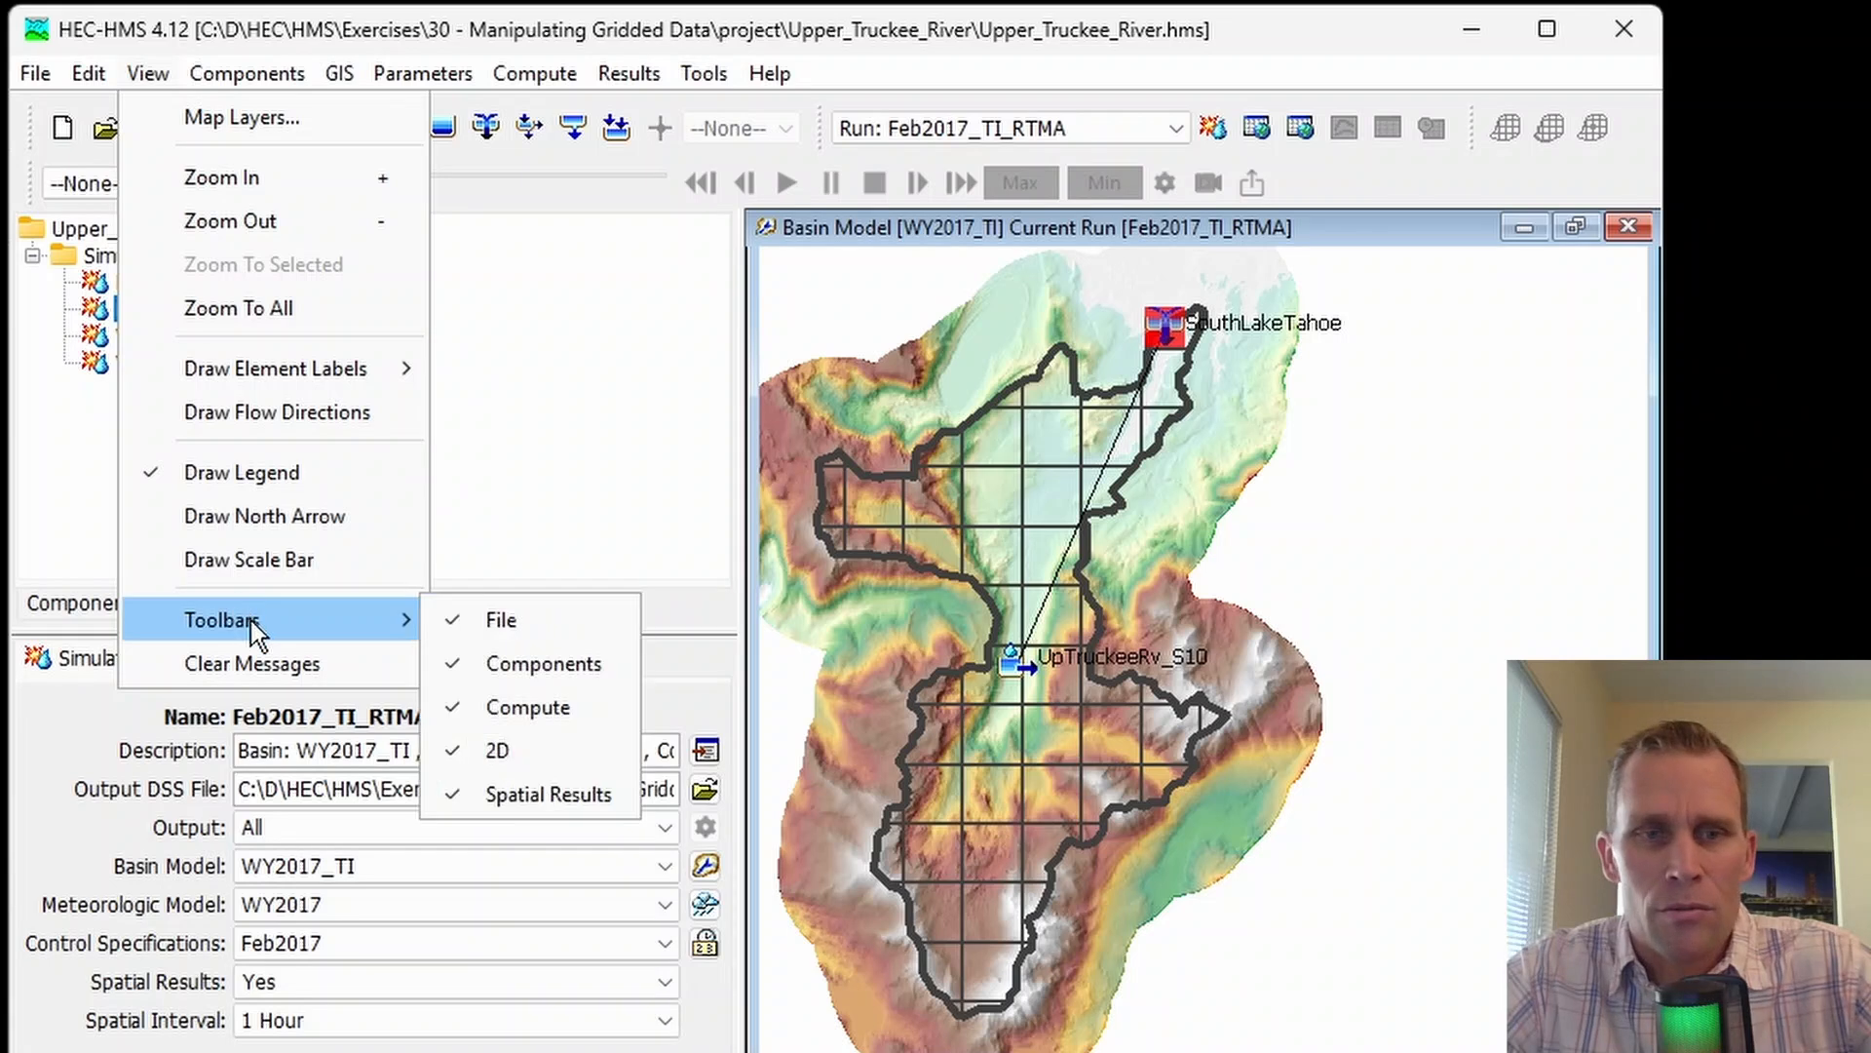
{"action": "left_click", "coordinate": [511, 795]}
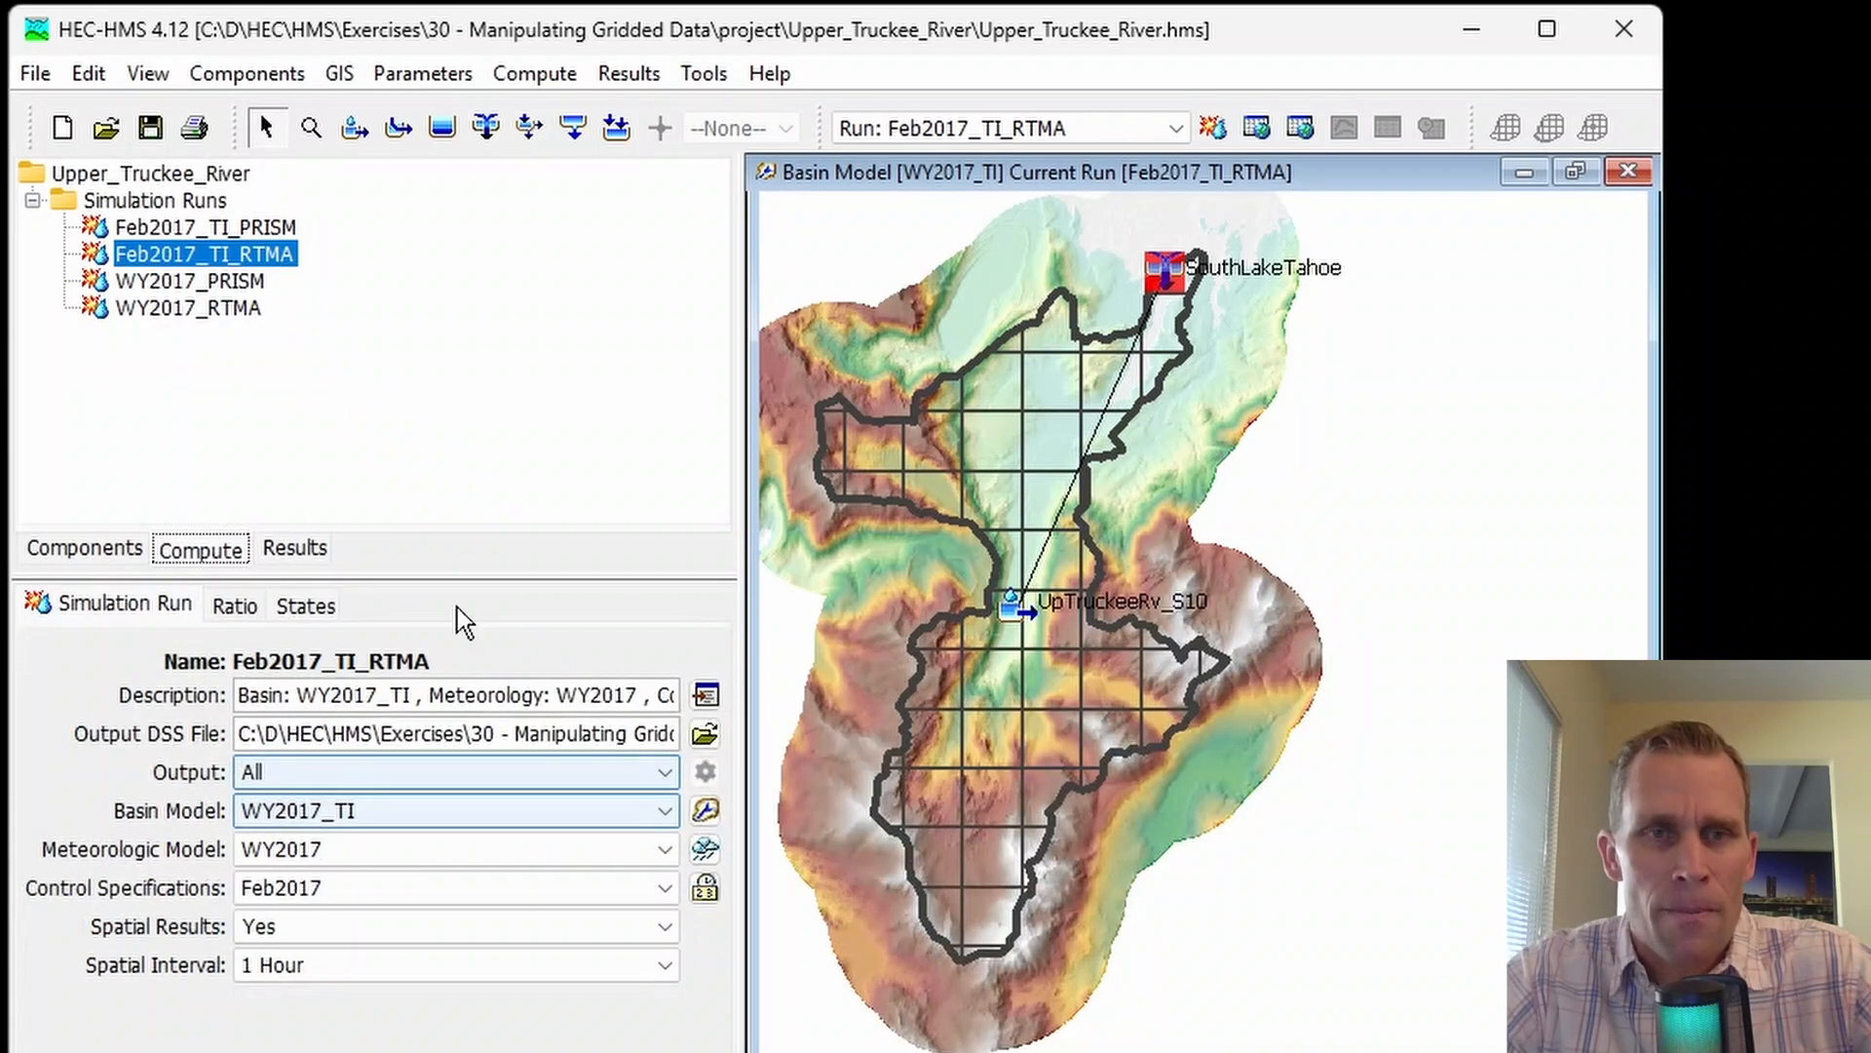
{"action": "left_click", "coordinate": [148, 78]}
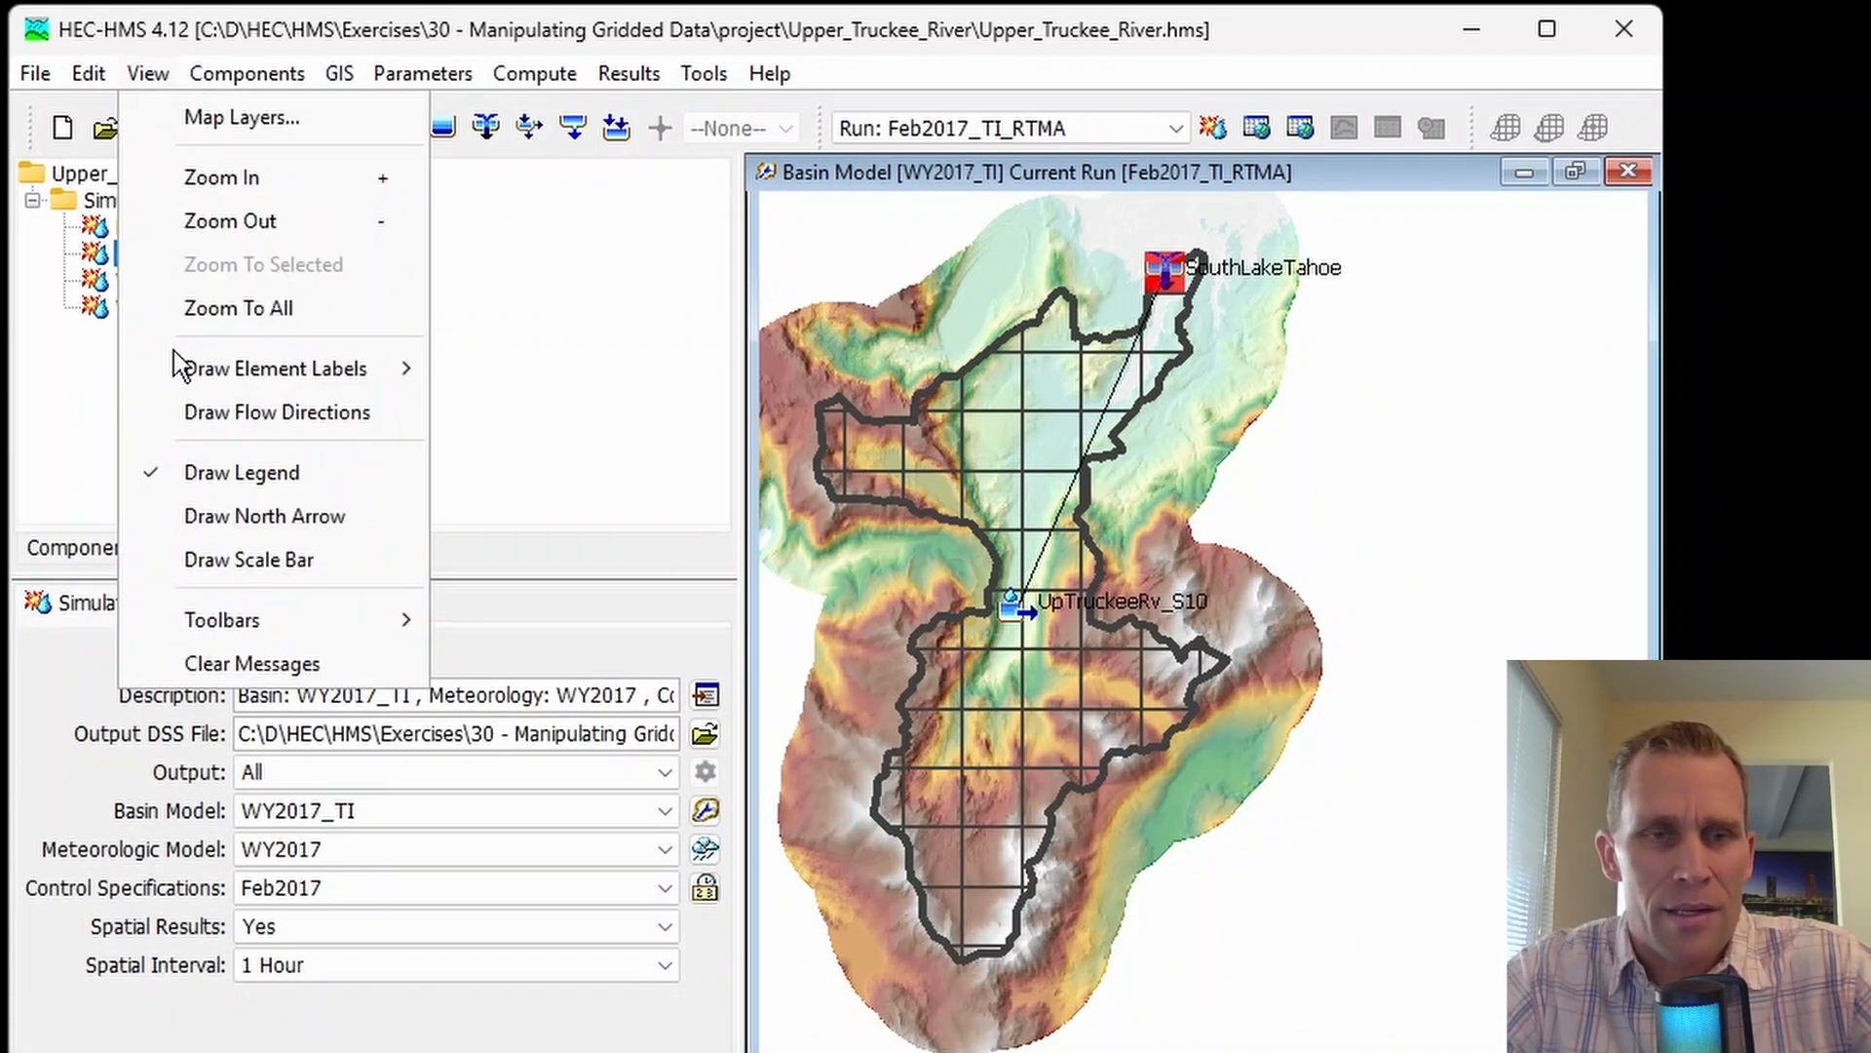
{"action": "mouse_move", "coordinate": [281, 619]}
{"action": "left_click", "coordinate": [544, 784]}
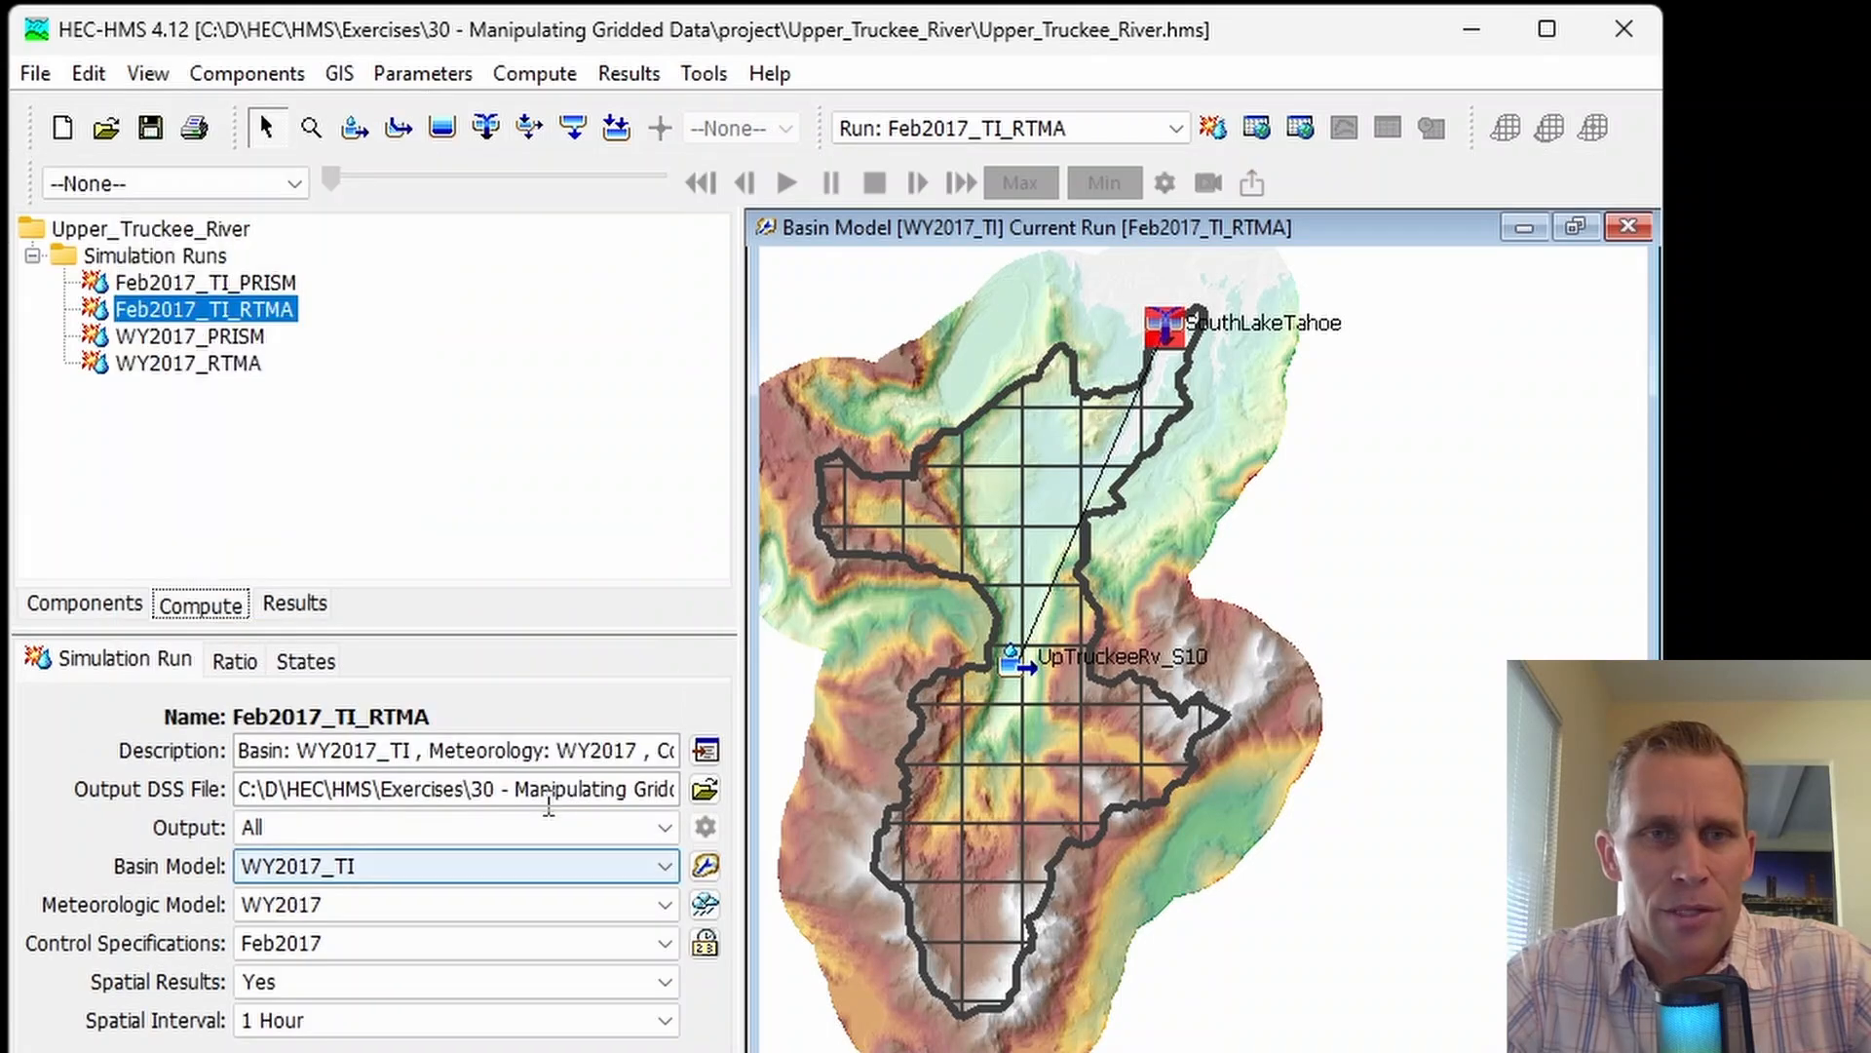
- Display the Air Temperature spatial results for the Feb2017_TI_RTMA run on the basin map, processing the required animation tiles
{"action": "left_click", "coordinate": [249, 184]}
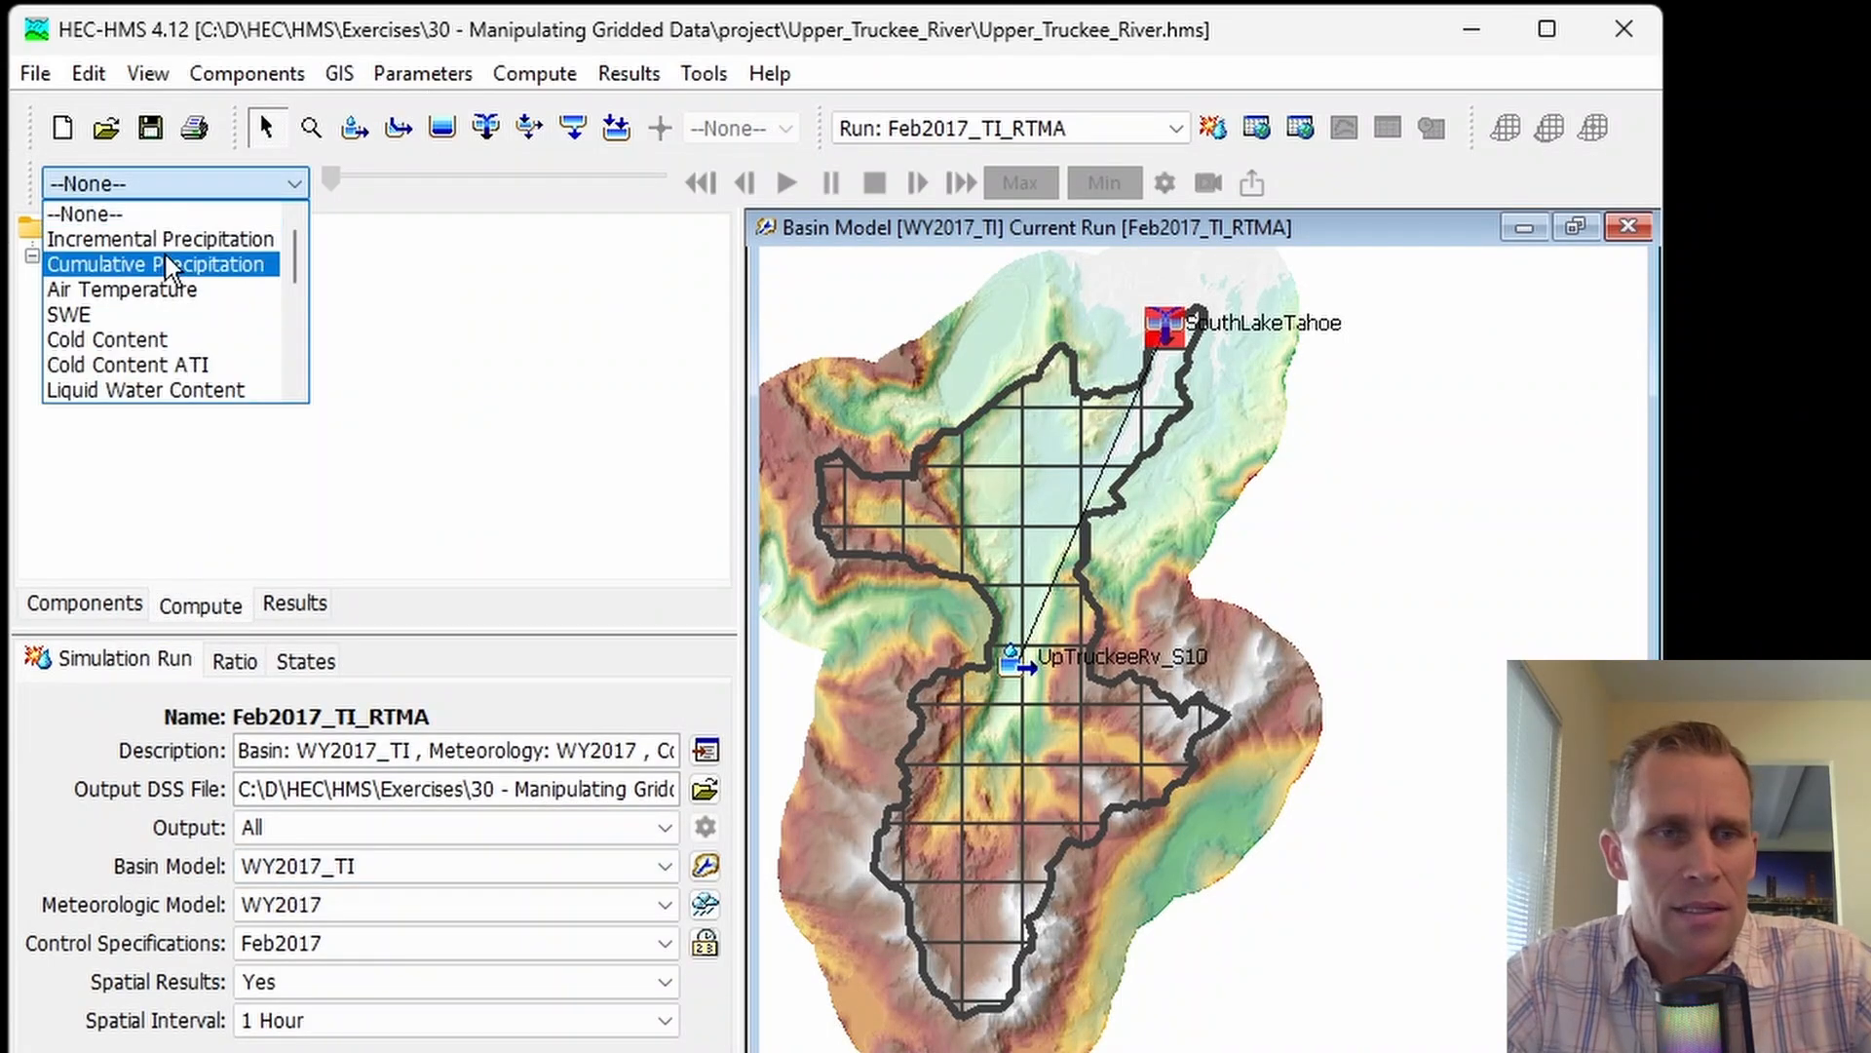
{"action": "left_click", "coordinate": [147, 289]}
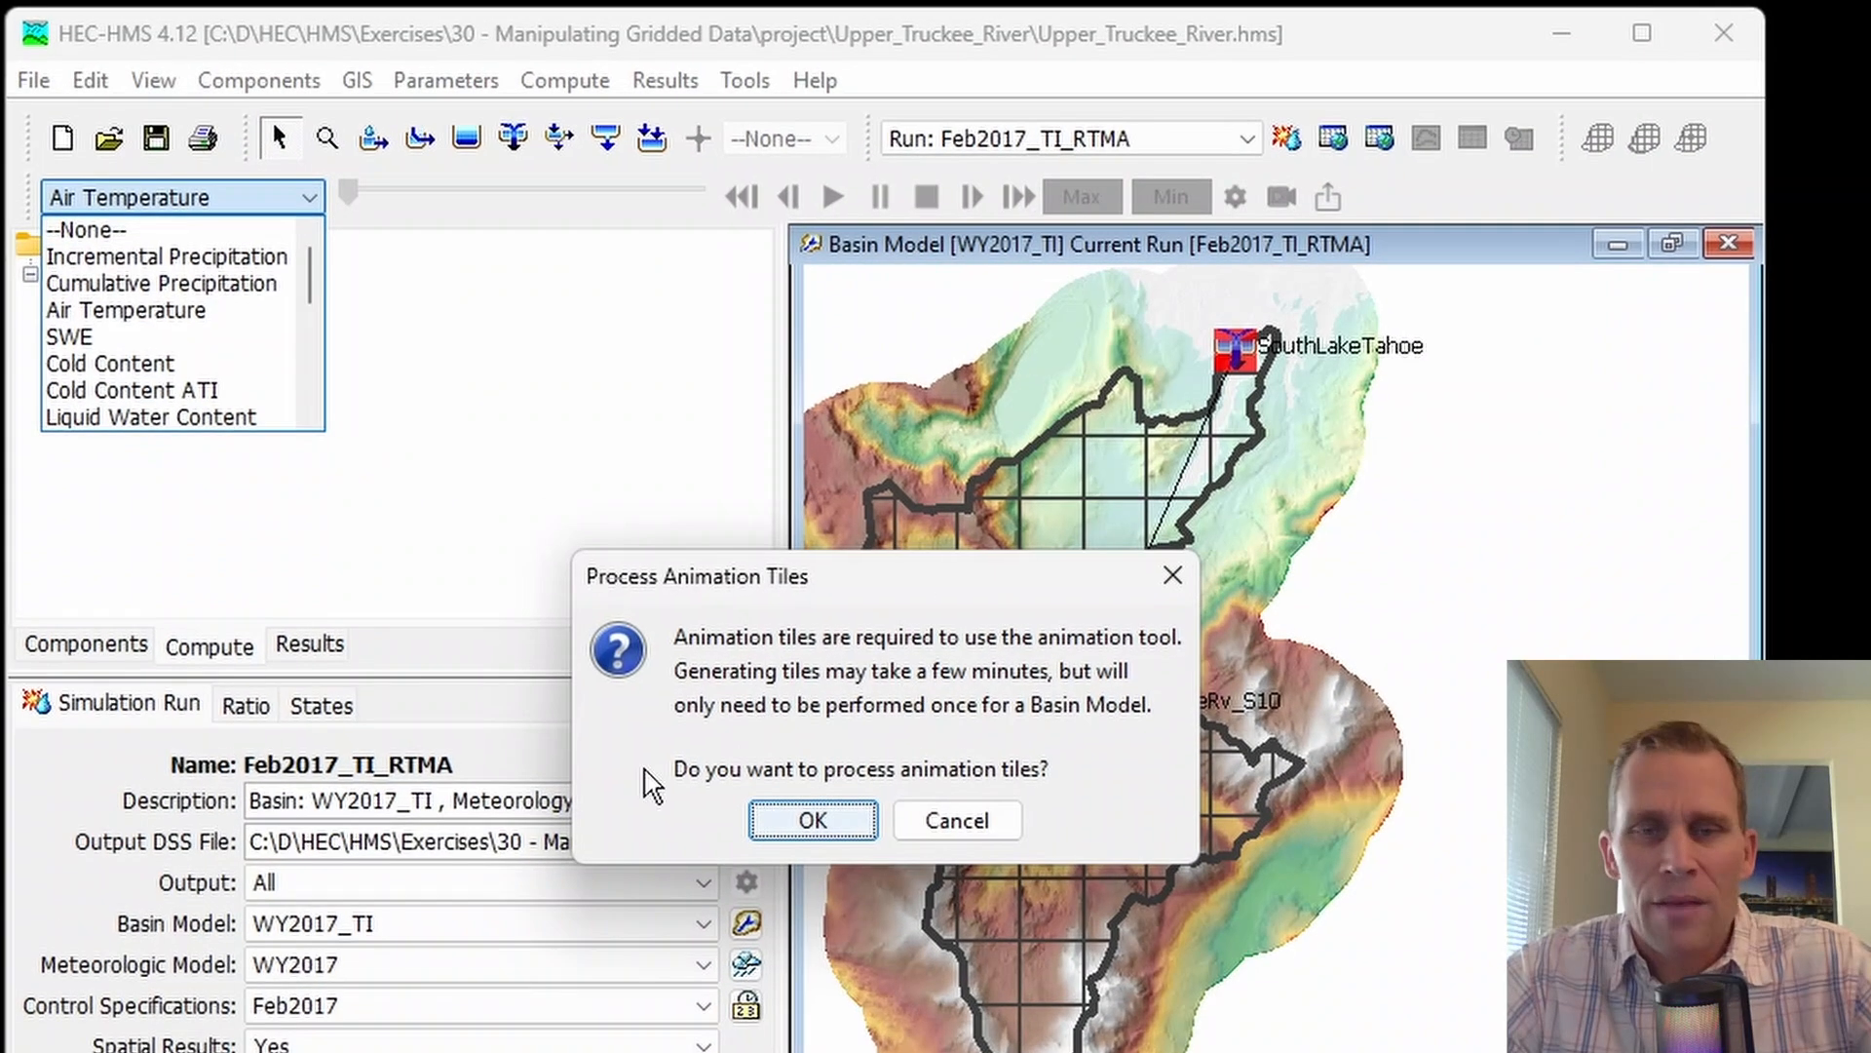
{"action": "left_click", "coordinate": [859, 824]}
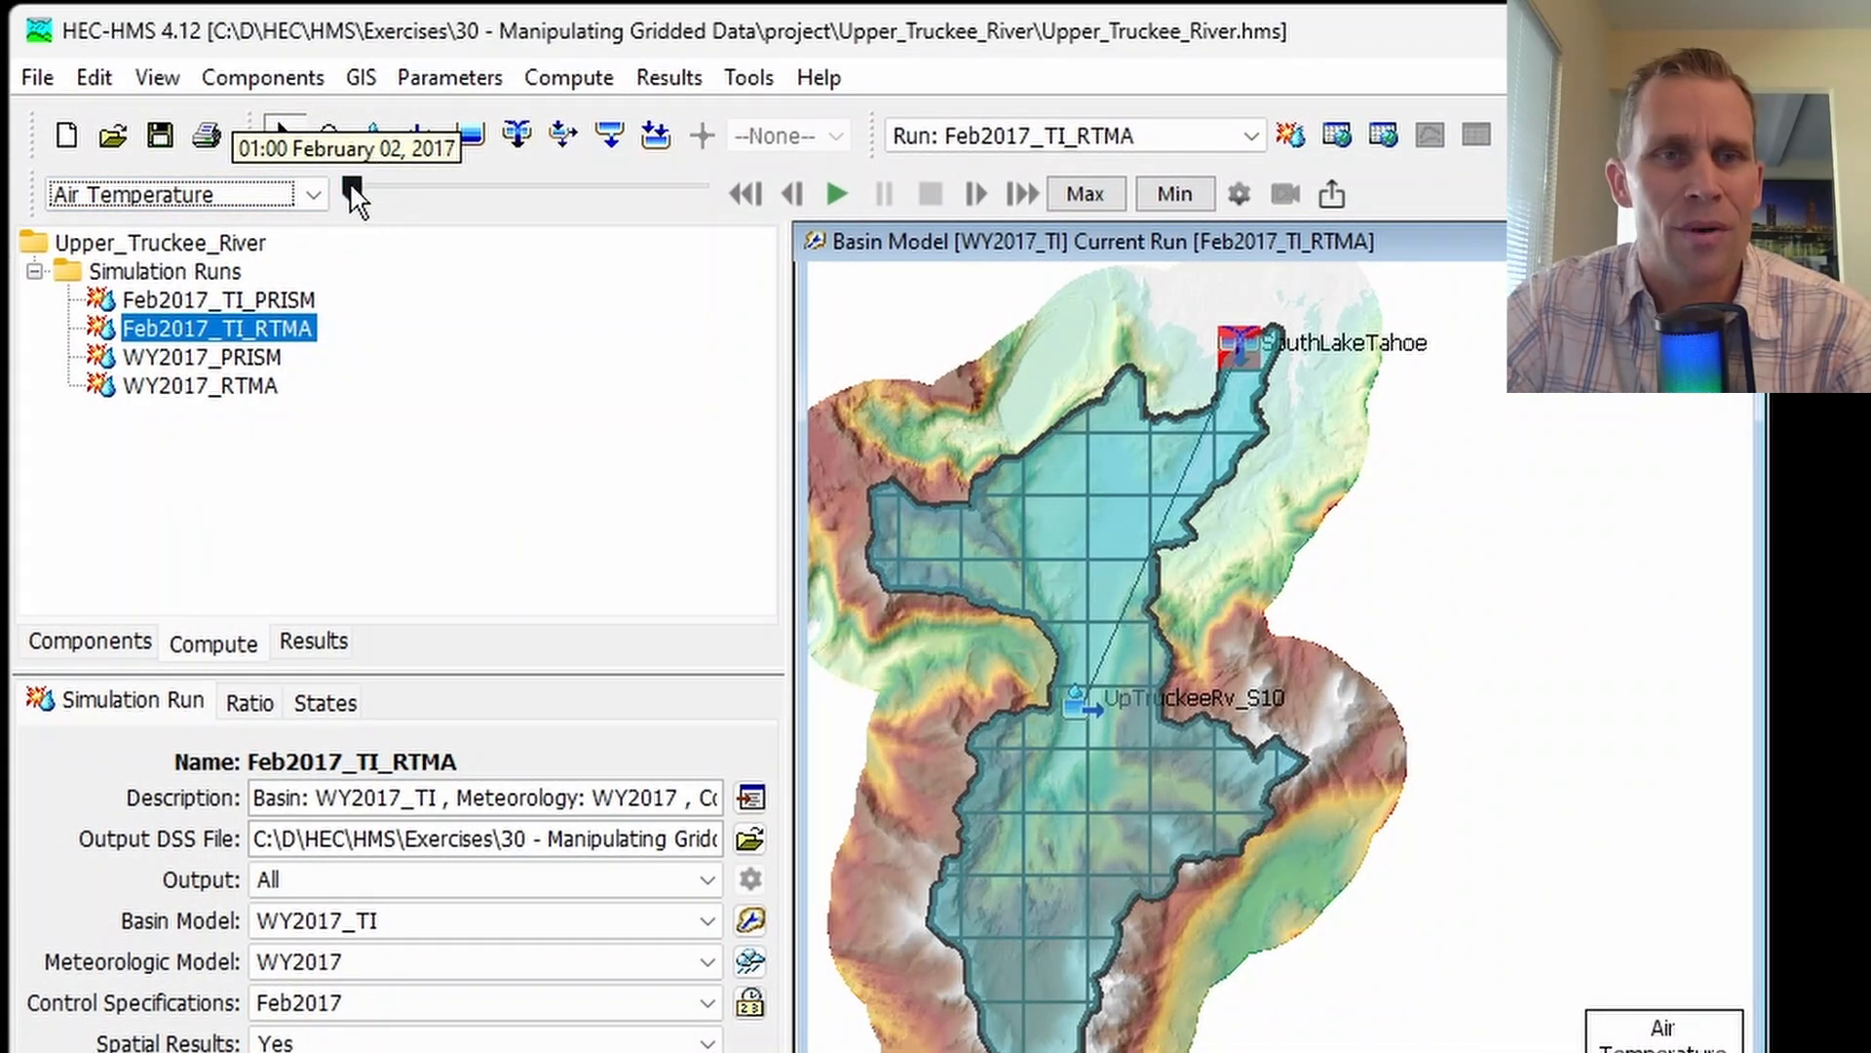
{"action": "mouse_move", "coordinate": [354, 192]}
{"action": "left_mouse_down"}
{"action": "mouse_move", "coordinate": [718, 199]}
{"action": "mouse_move", "coordinate": [647, 217]}
{"action": "mouse_move", "coordinate": [351, 200]}
{"action": "left_mouse_up"}
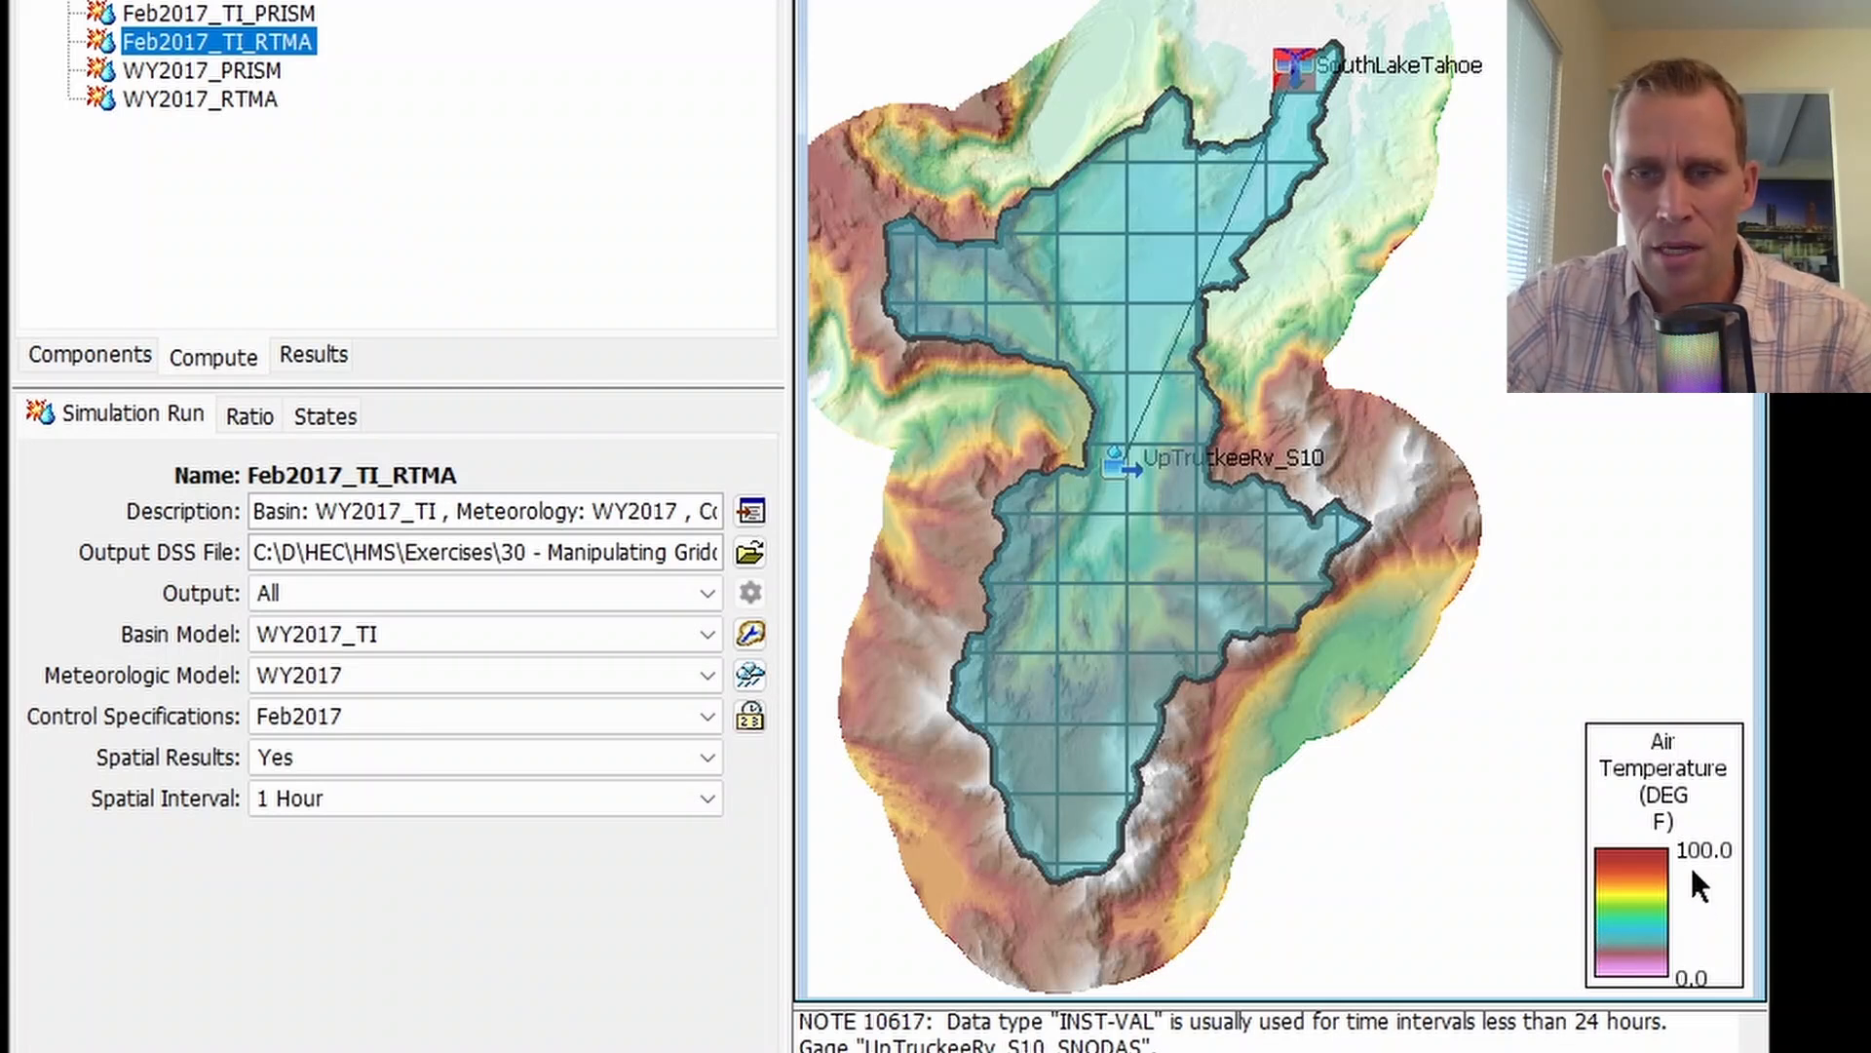
- Plot the air temperature time series for a grid cell in the southern subbasin and one in the north, closing each graph
{"action": "right_click", "coordinate": [1075, 674]}
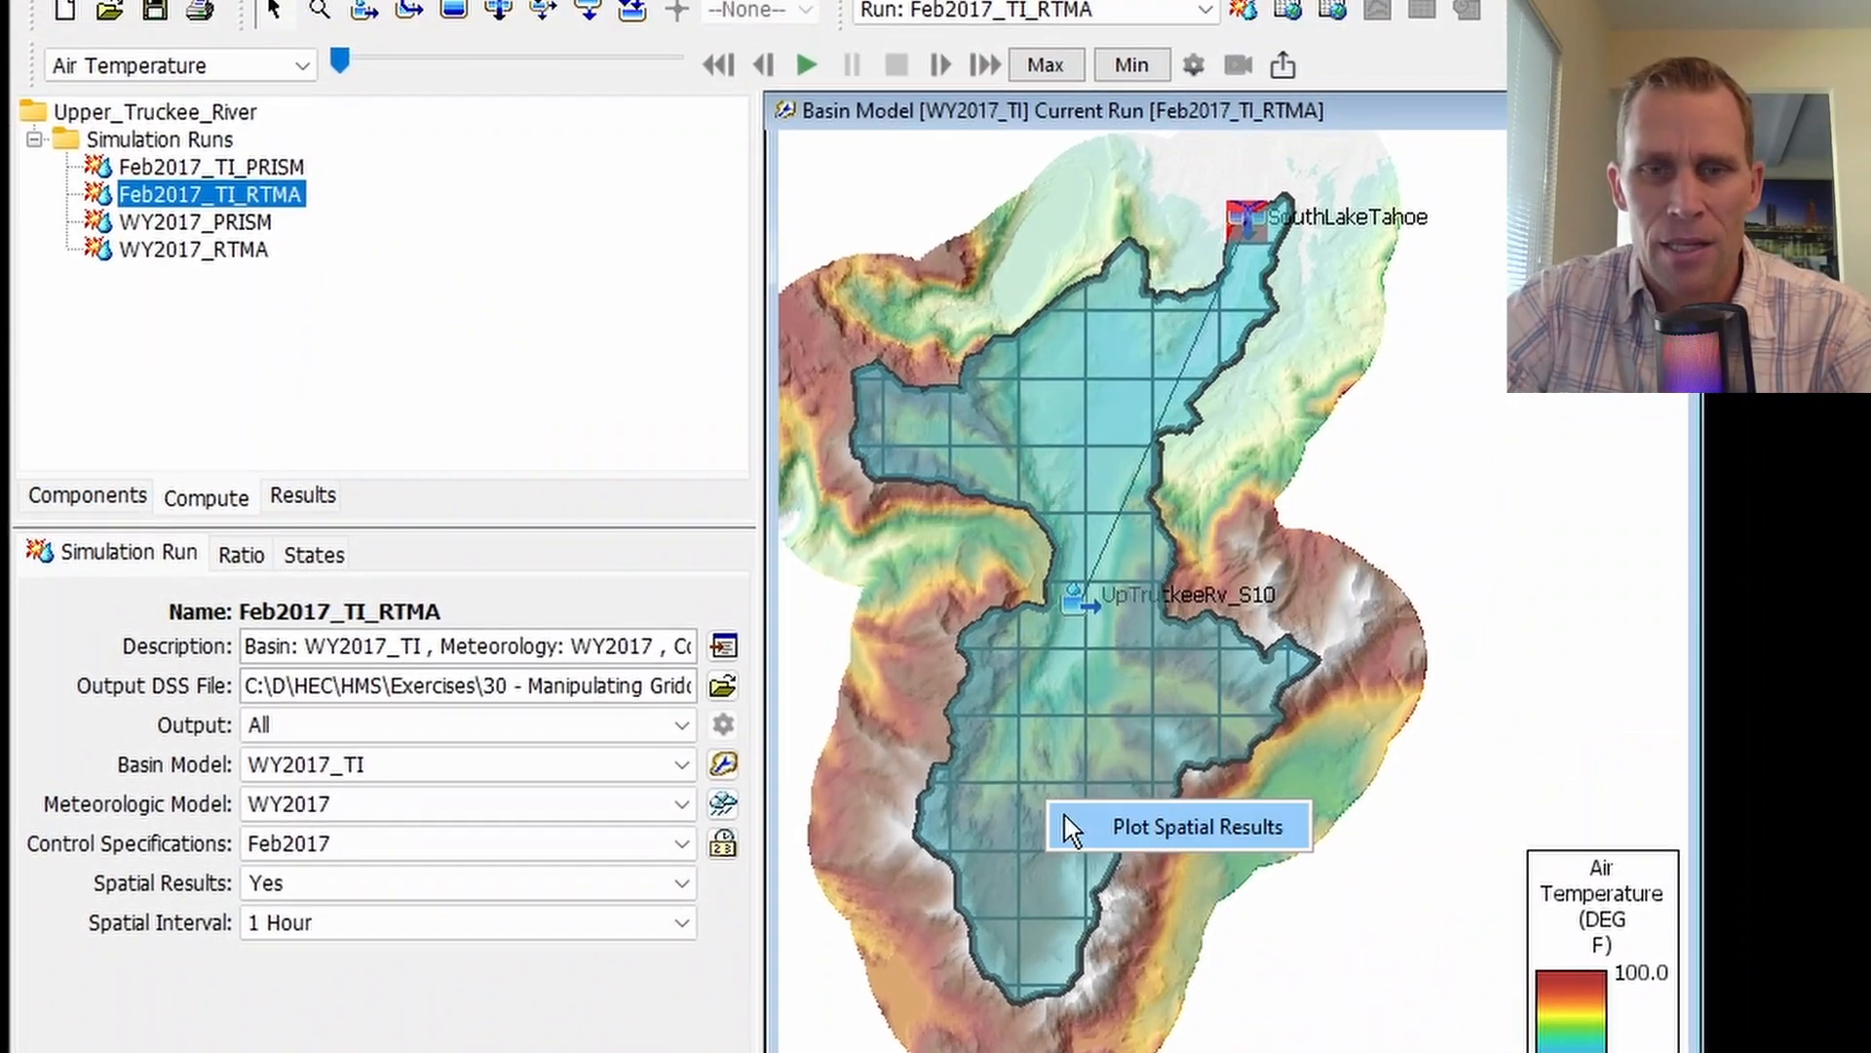
{"action": "left_click", "coordinate": [1130, 698]}
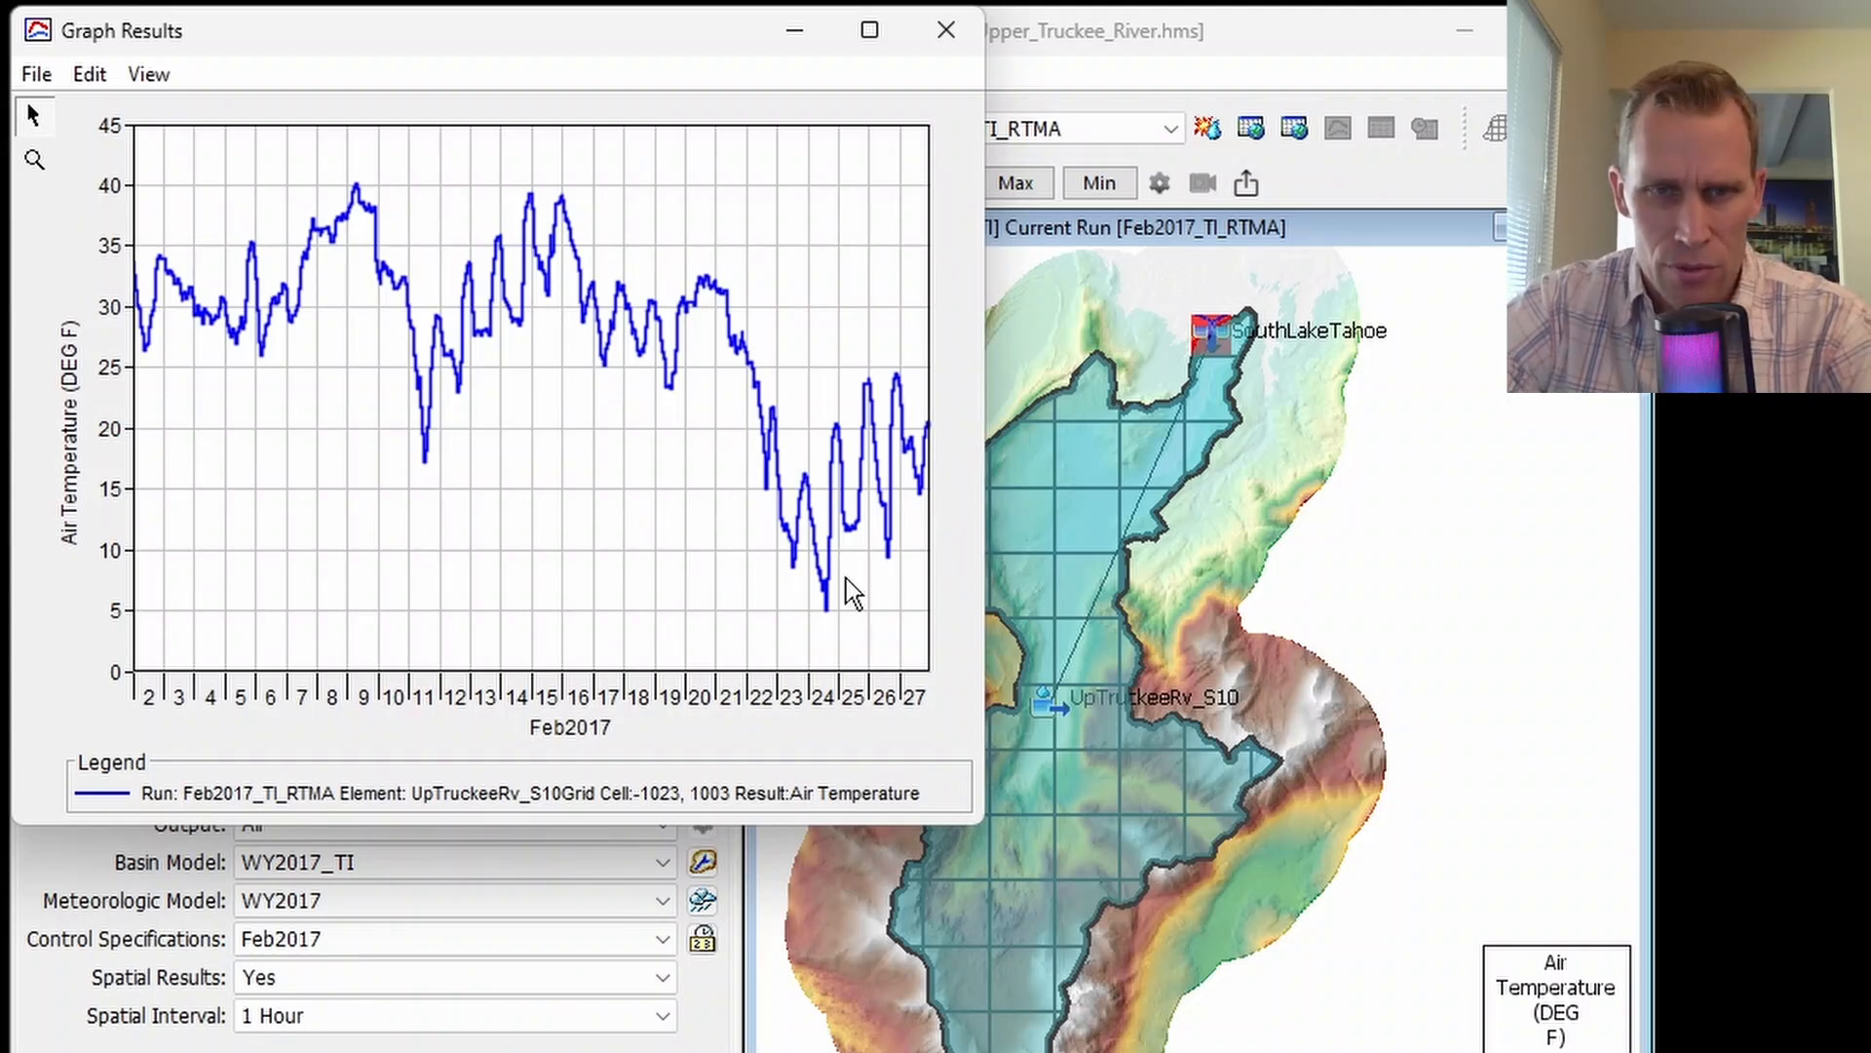
{"action": "left_click", "coordinate": [946, 30]}
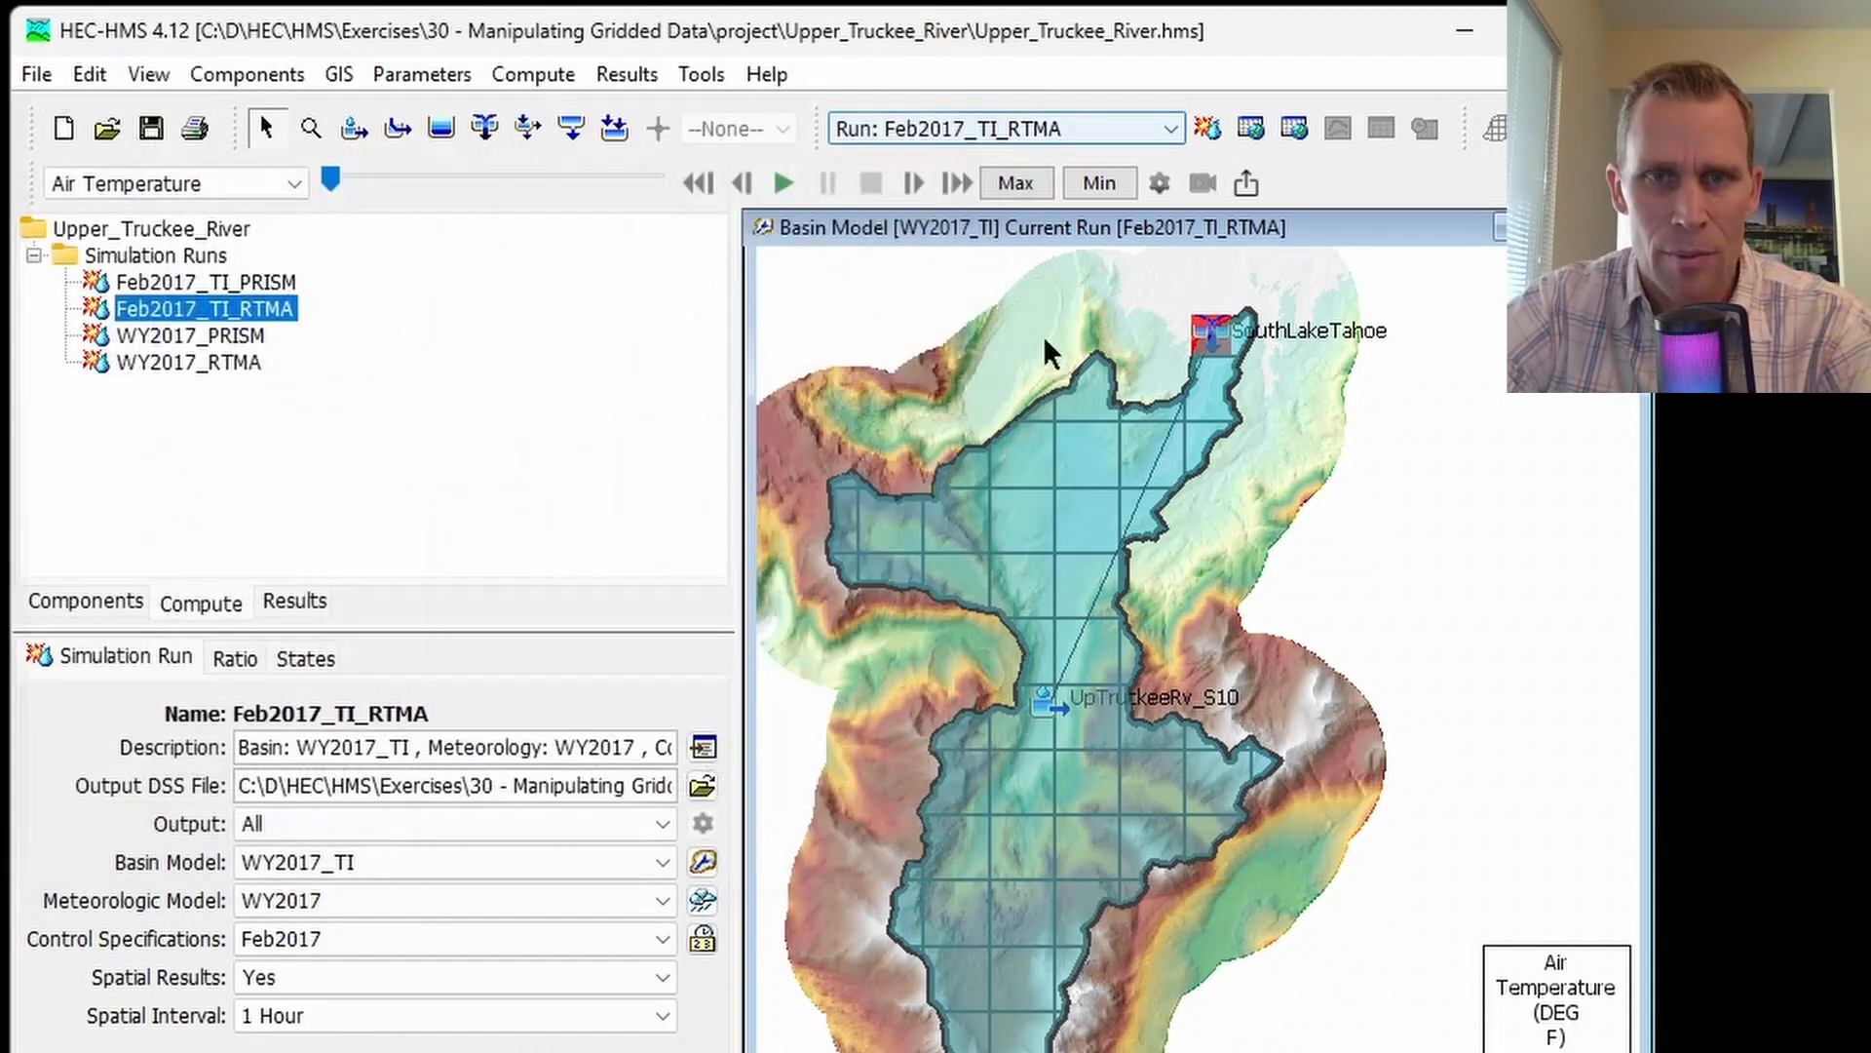
{"action": "right_click", "coordinate": [1092, 436]}
{"action": "left_click", "coordinate": [1123, 460]}
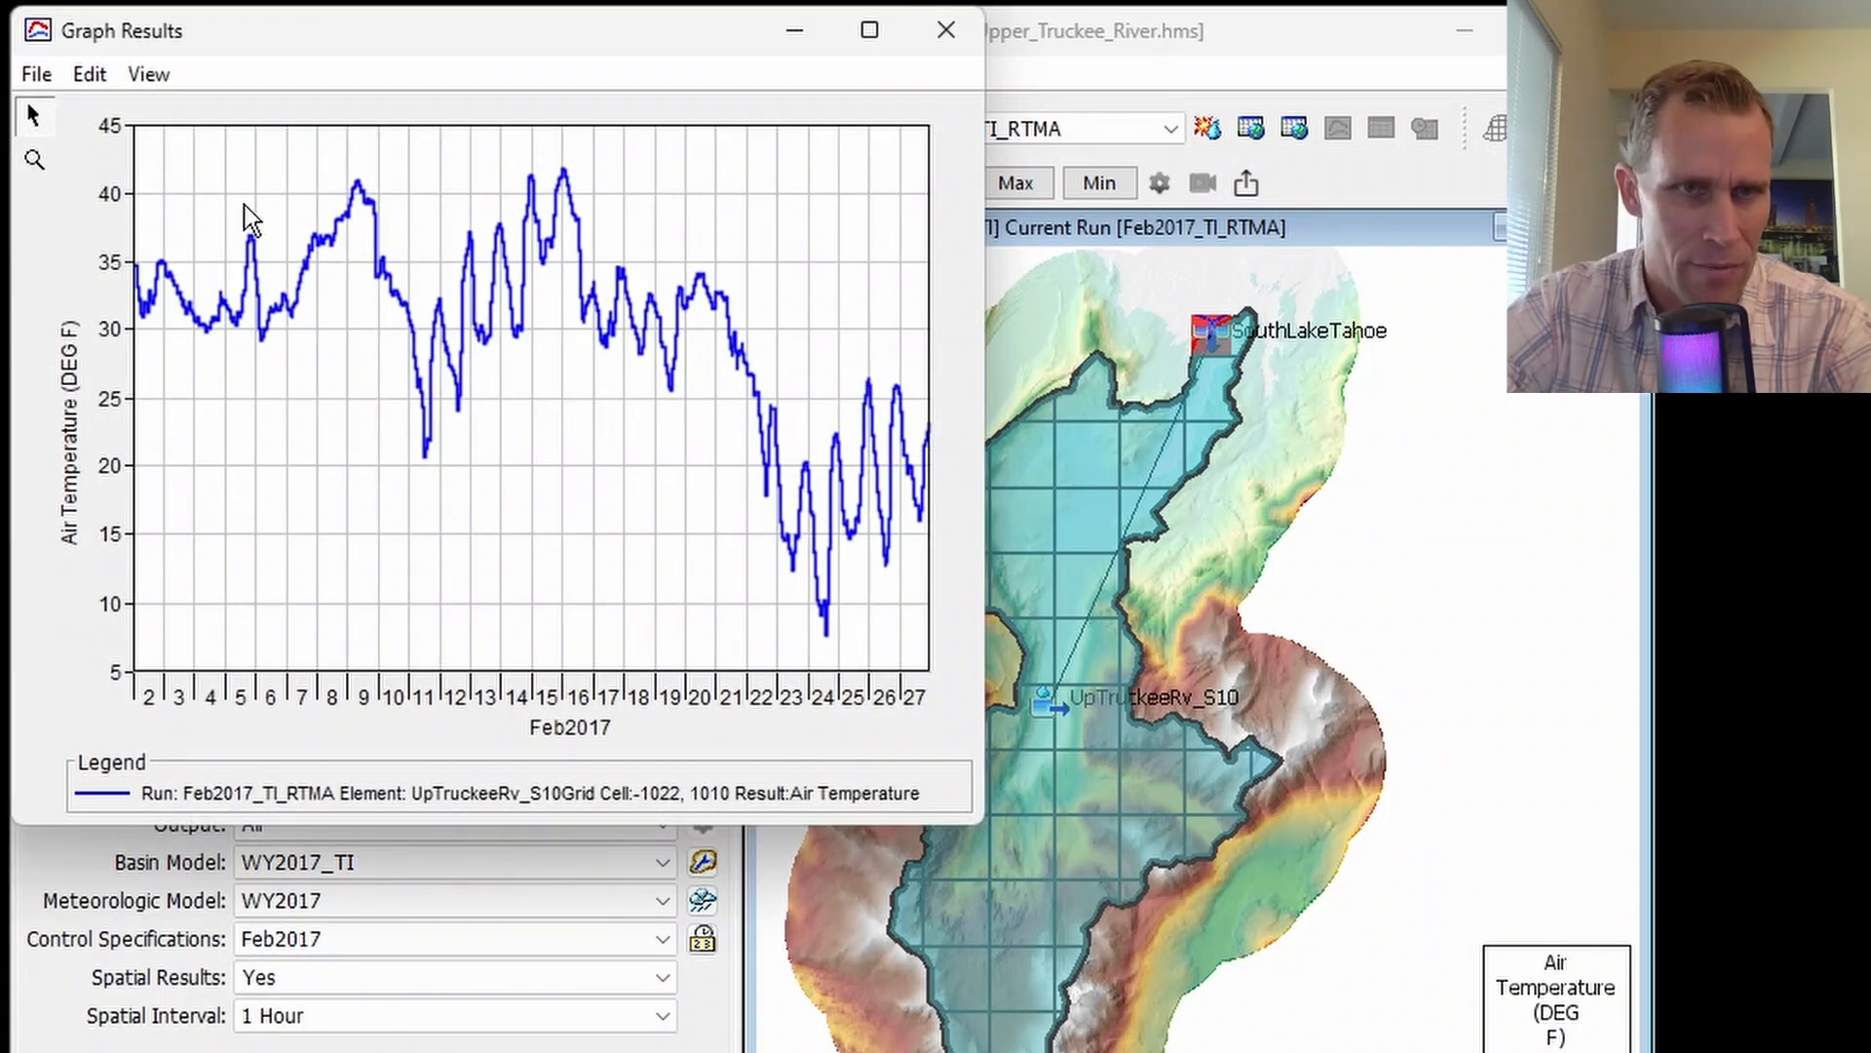
{"action": "left_click", "coordinate": [944, 30]}
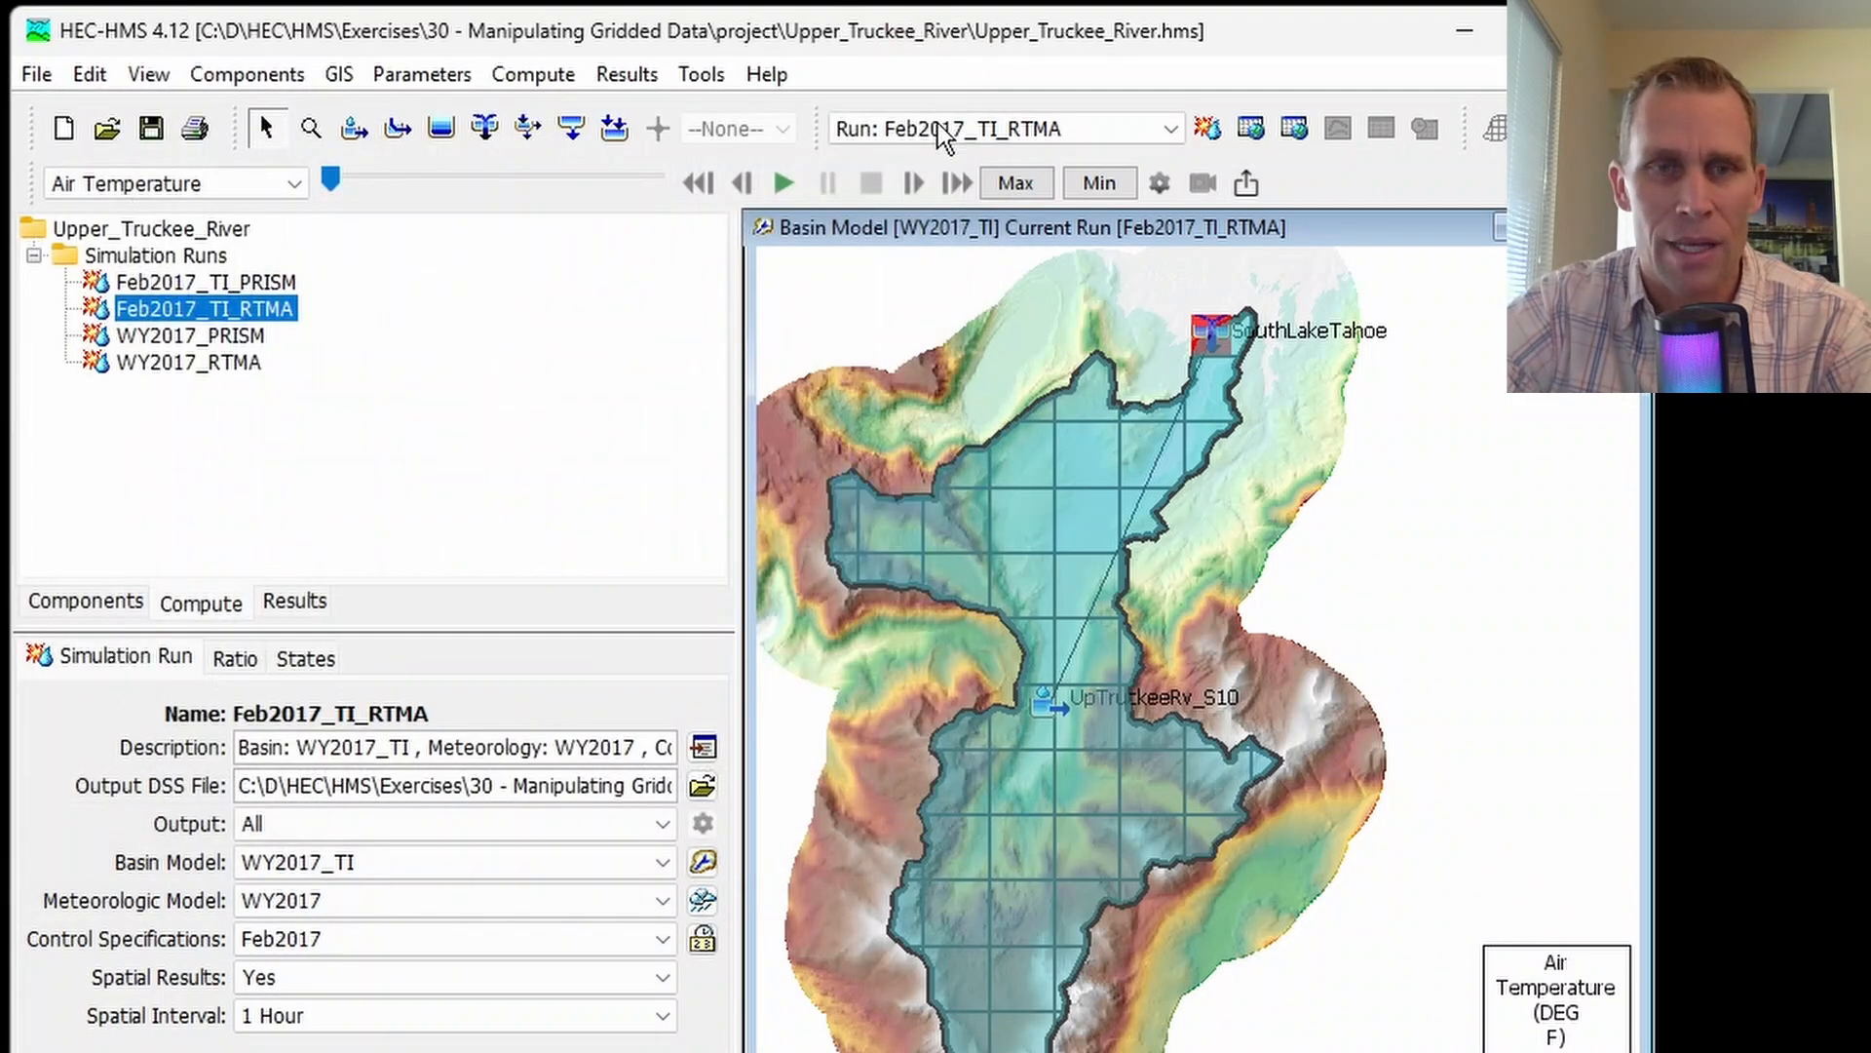
- Turn off Loop Animation and set the air temperature symbology maximum to 50, keeping the Stretch color scheme
{"action": "left_click", "coordinate": [1158, 186]}
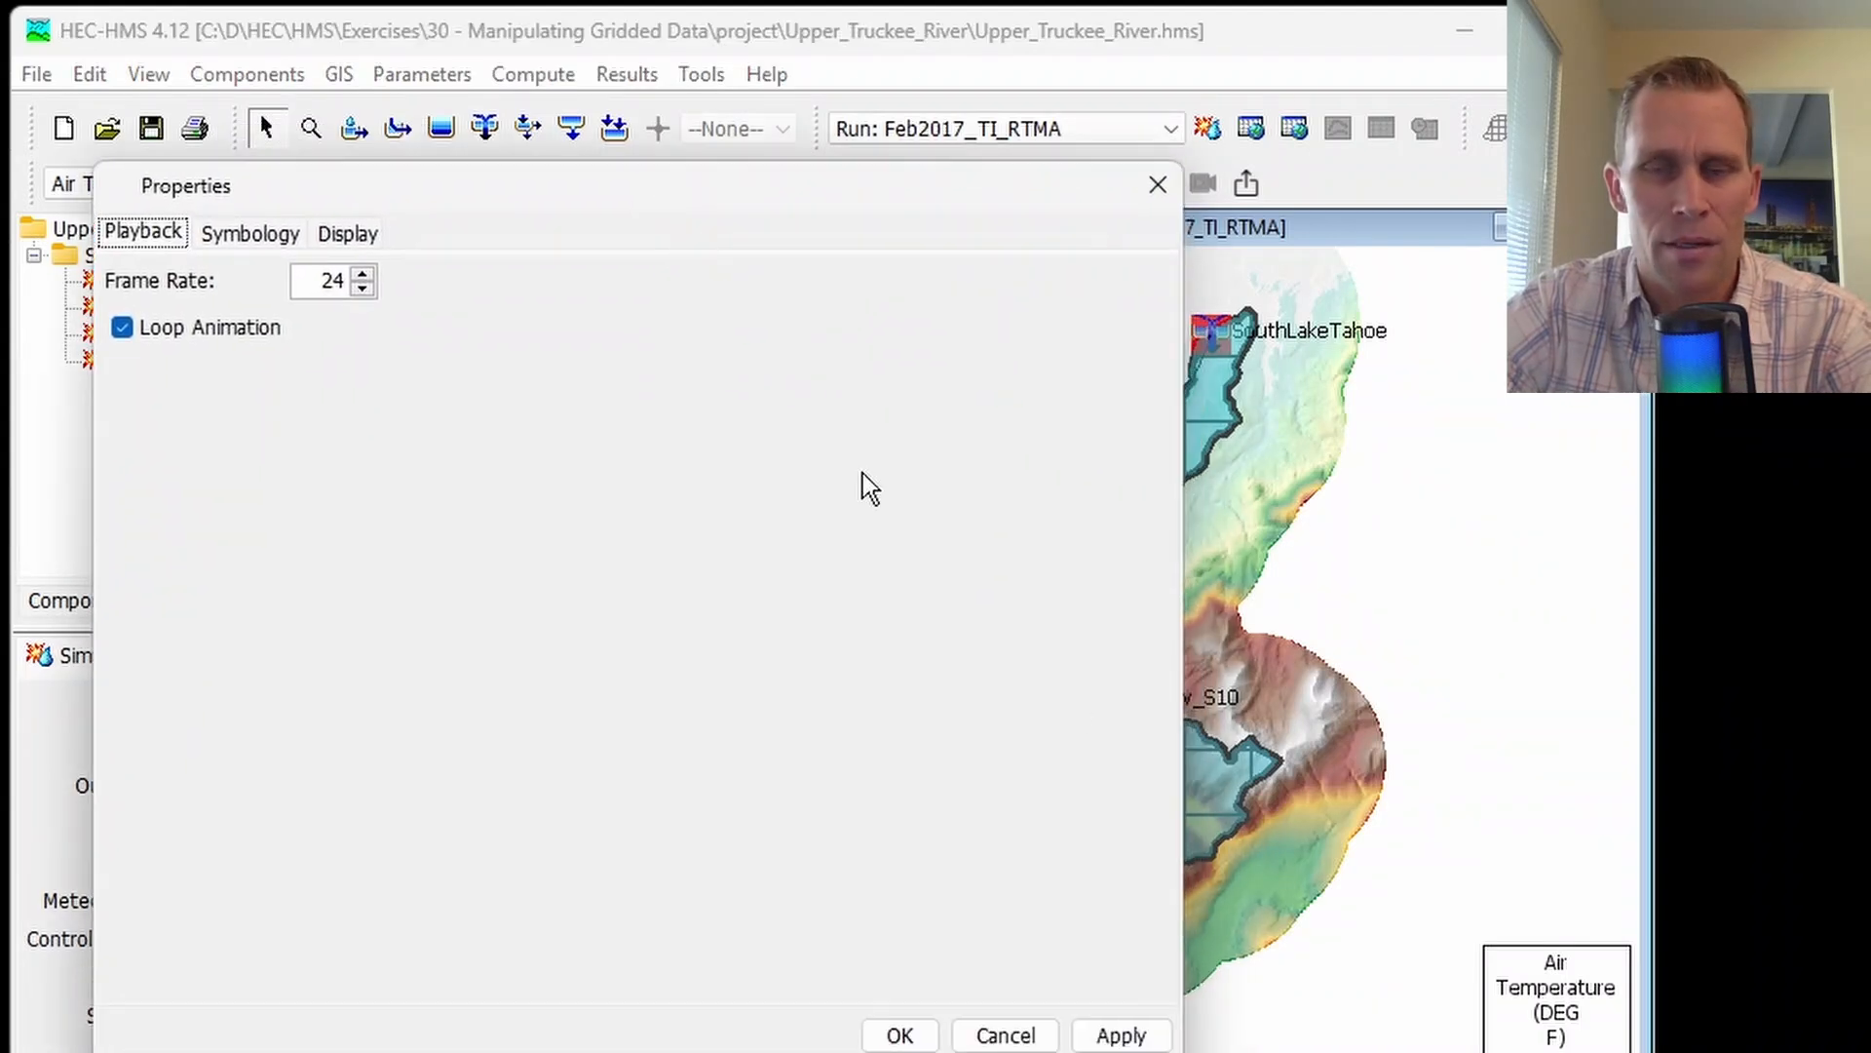
{"action": "left_click", "coordinate": [123, 328]}
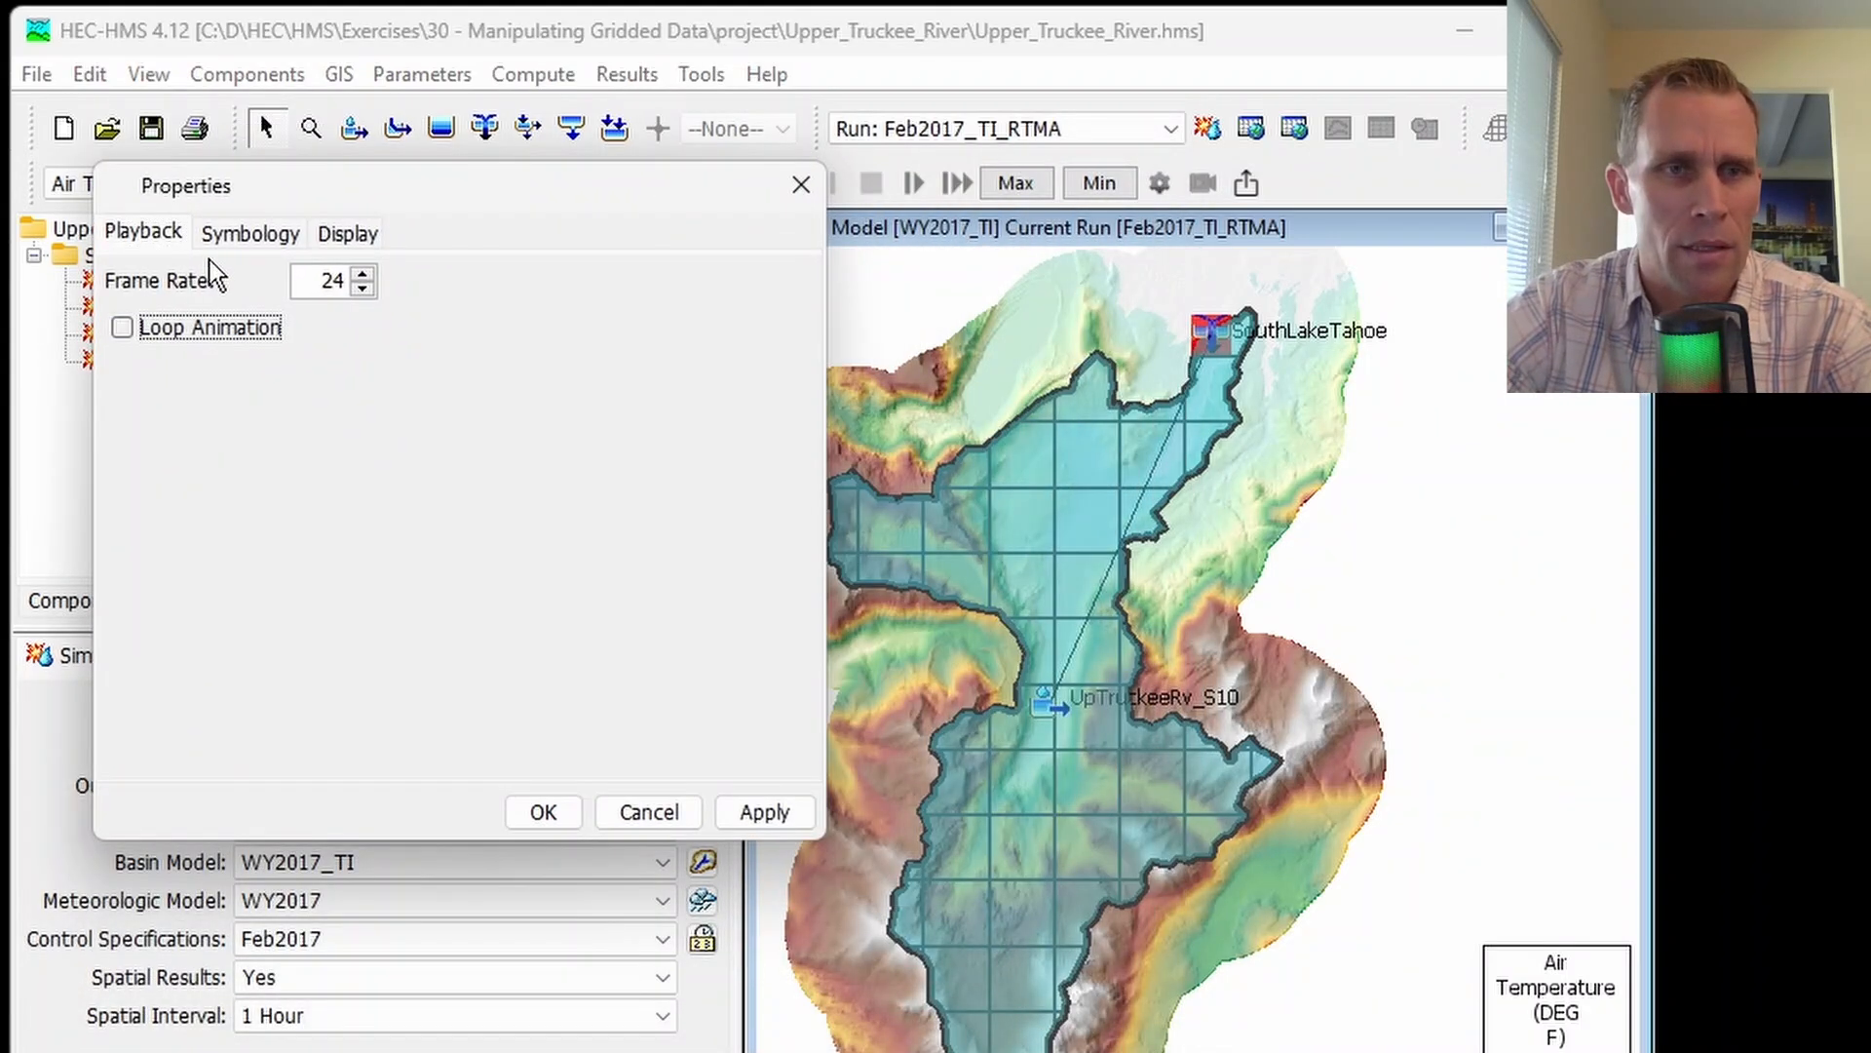
{"action": "left_click", "coordinate": [250, 233]}
{"action": "left_click_drag", "start_coordinate": [329, 330], "coordinate": [213, 331]}
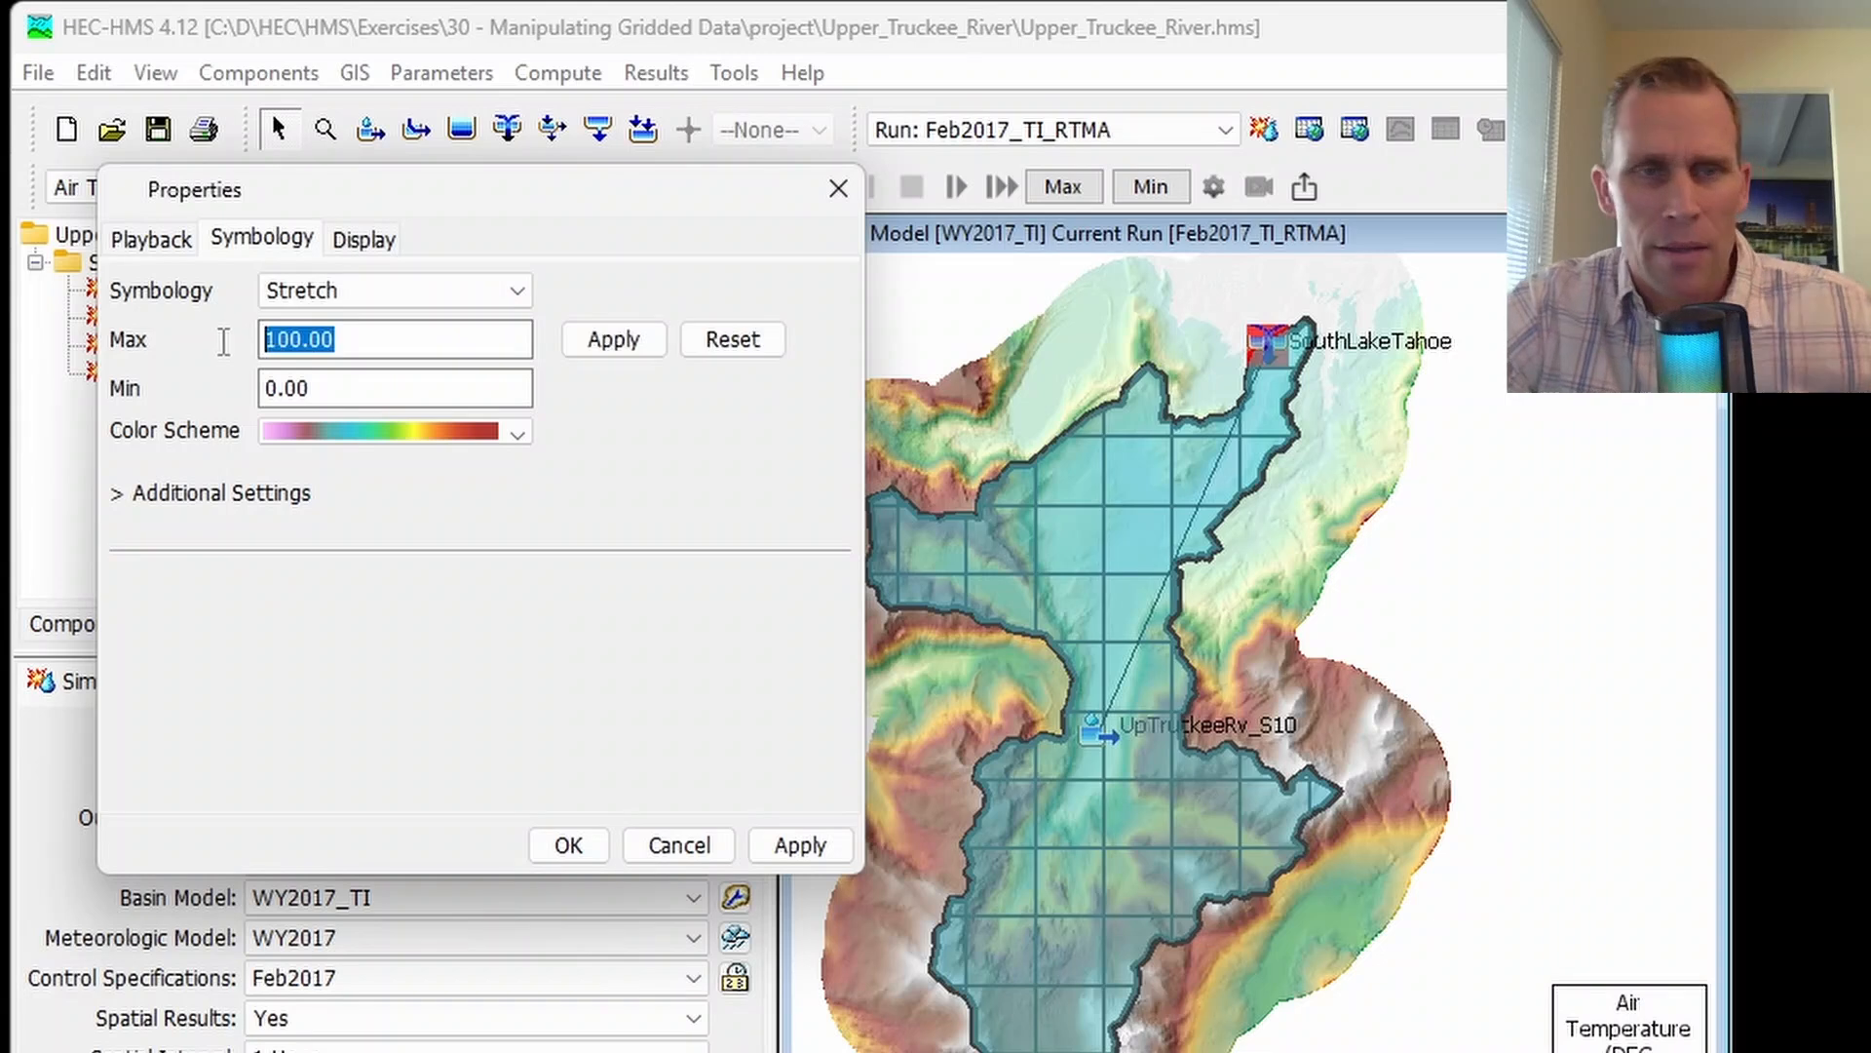
{"action": "left_click", "coordinate": [327, 395]}
{"action": "left_click", "coordinate": [614, 388]}
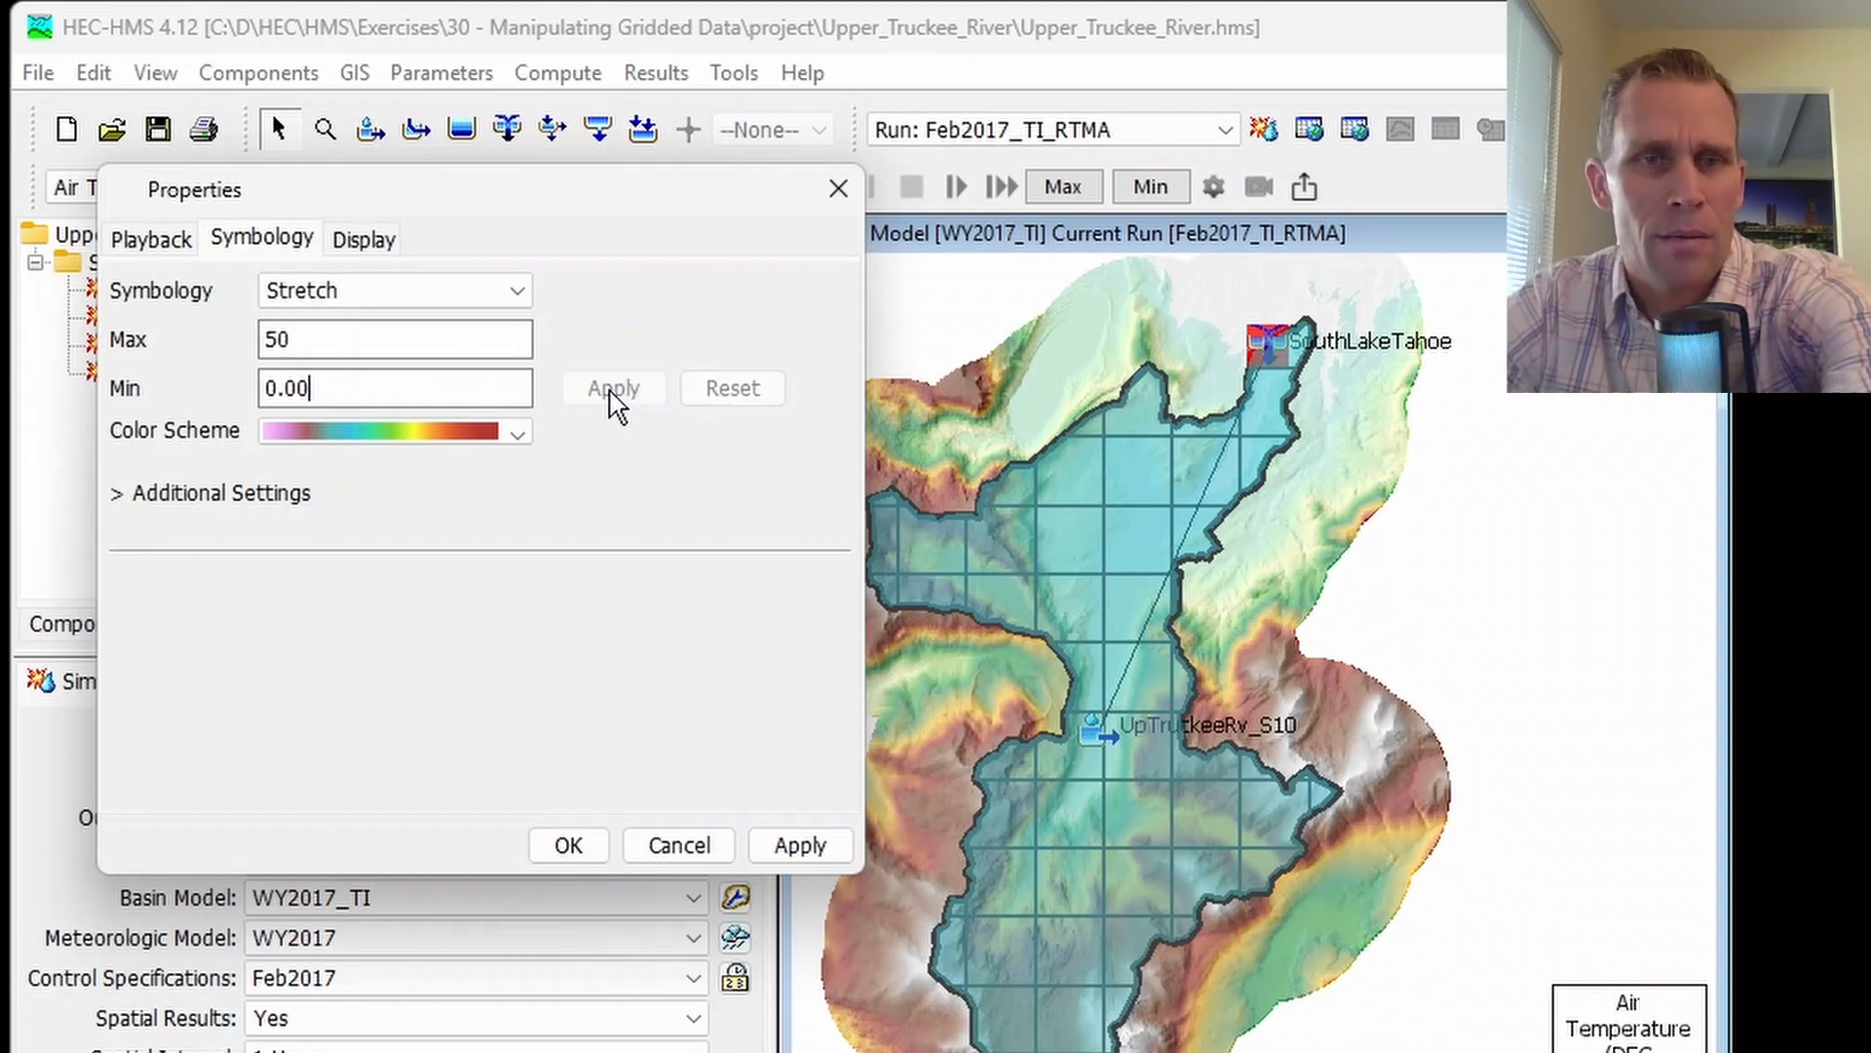
{"action": "left_click", "coordinate": [522, 346]}
{"action": "left_click", "coordinate": [629, 343]}
{"action": "left_click", "coordinate": [799, 845]}
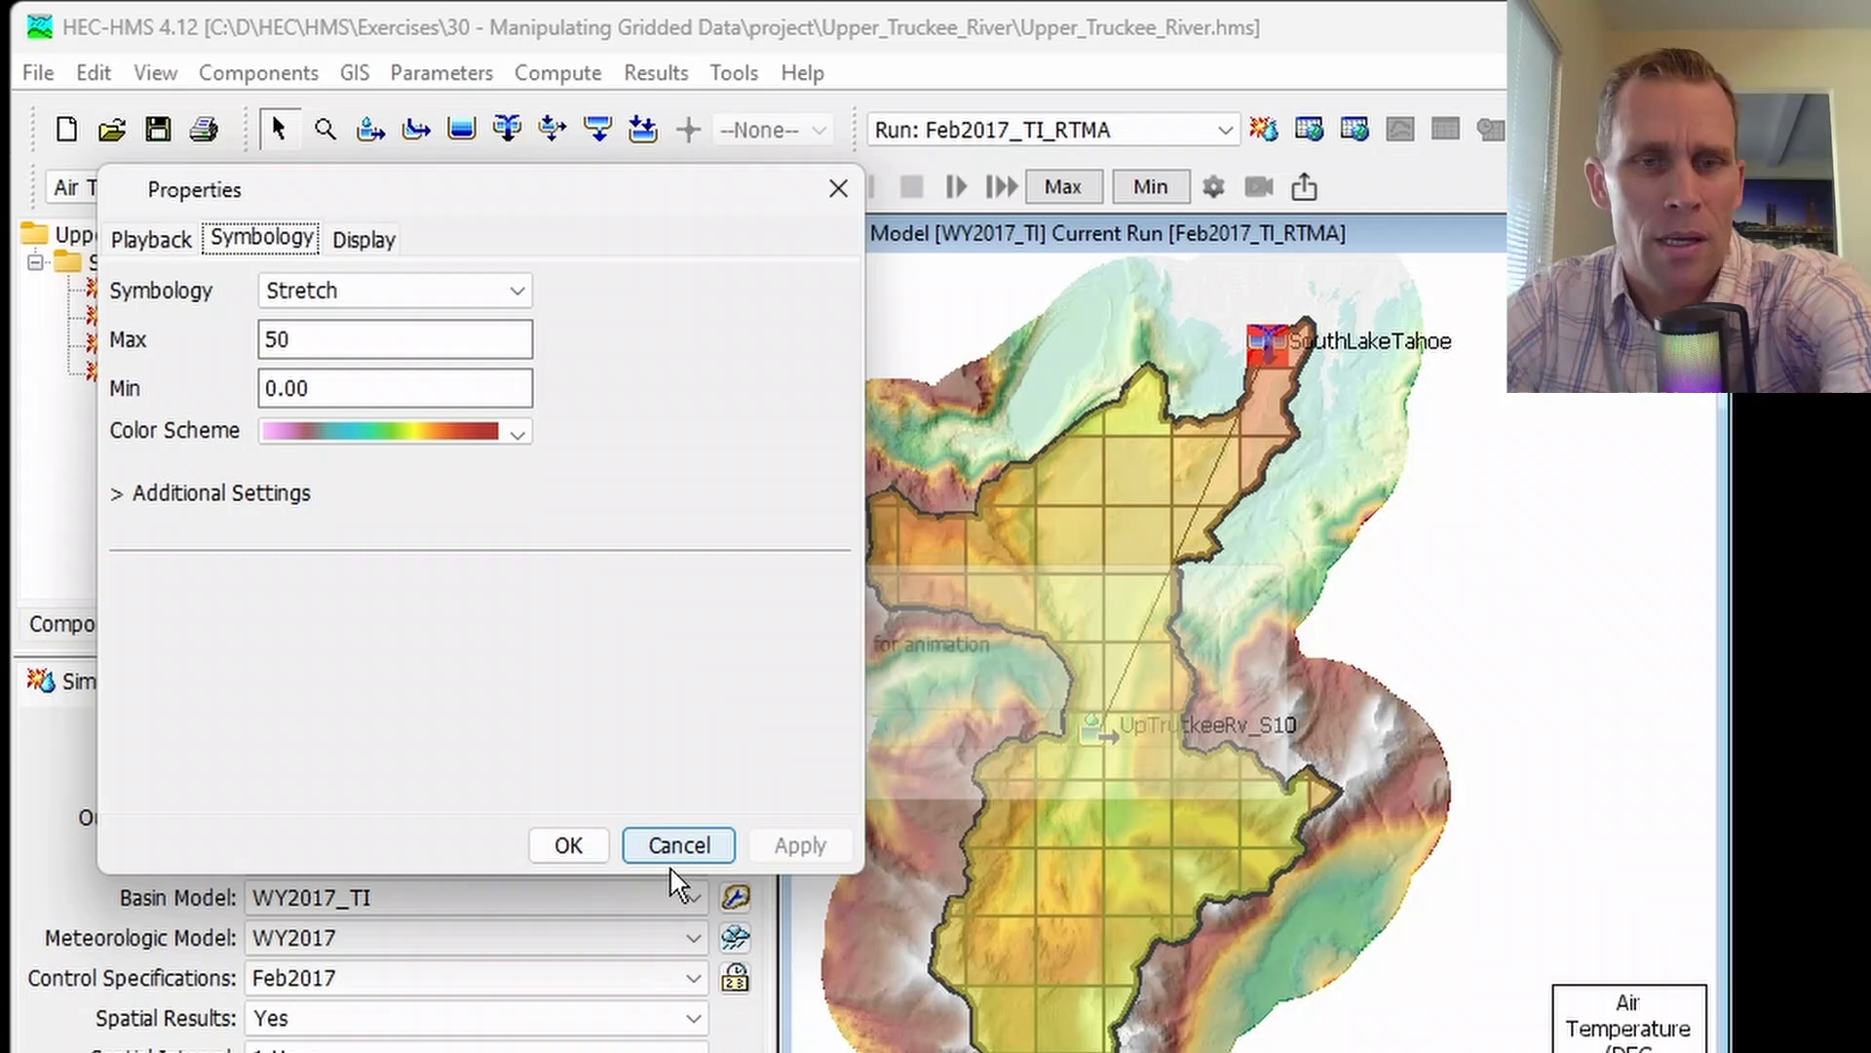
{"action": "left_click", "coordinate": [560, 856]}
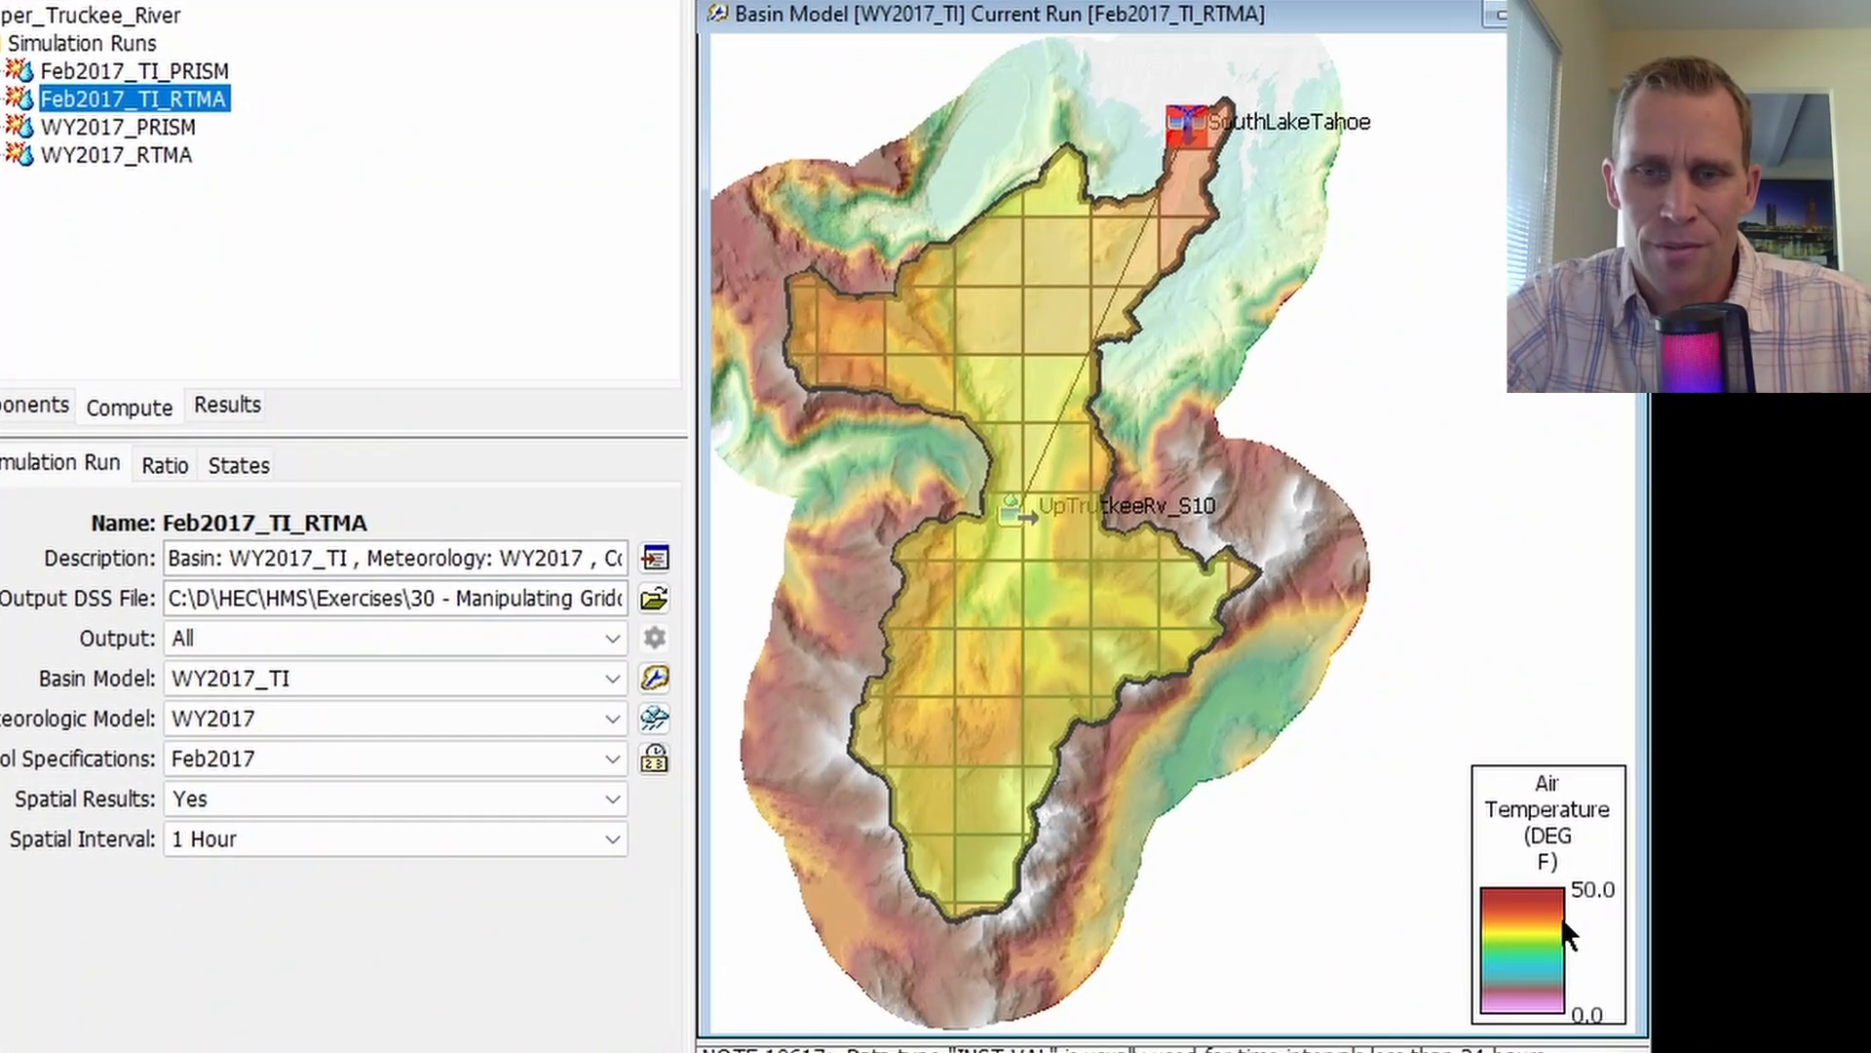
- Change the air temperature legend's placement on the basin map to Upper Left
{"action": "right_click", "coordinate": [1535, 826]}
{"action": "left_click", "coordinate": [1571, 831]}
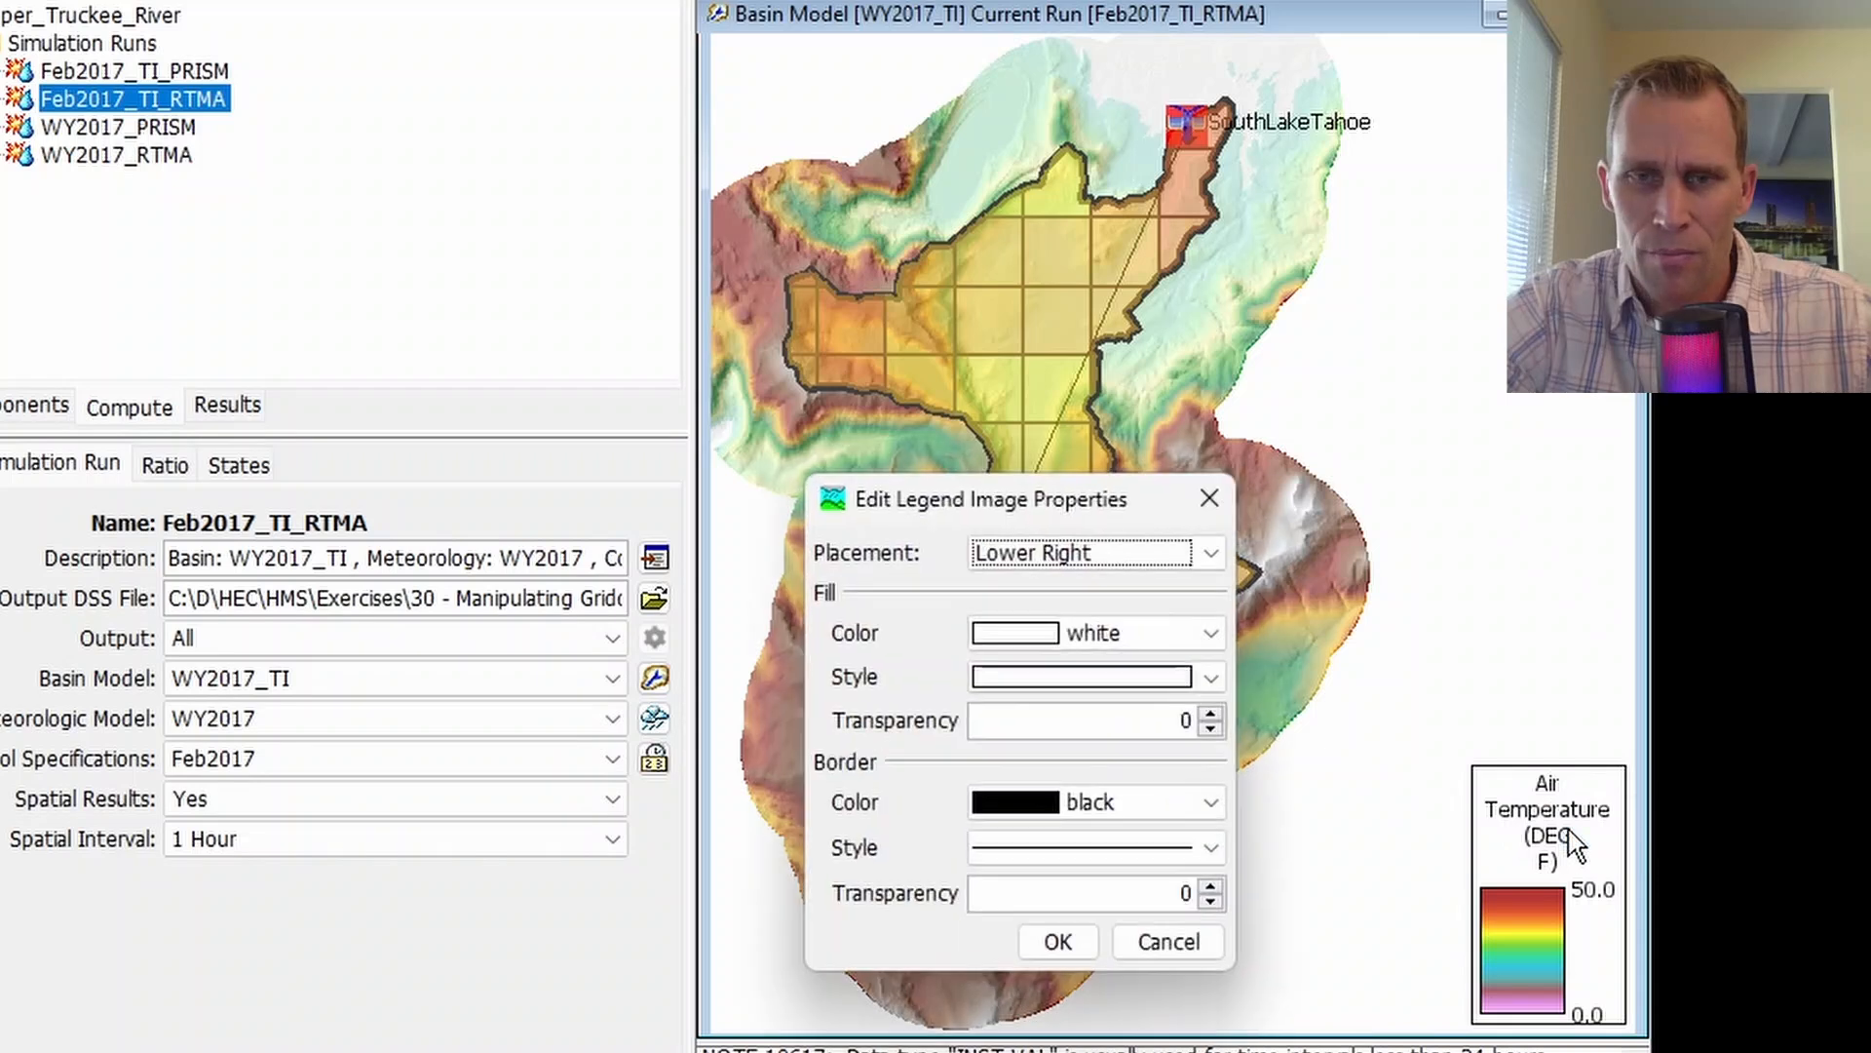
{"action": "left_click", "coordinate": [1007, 552]}
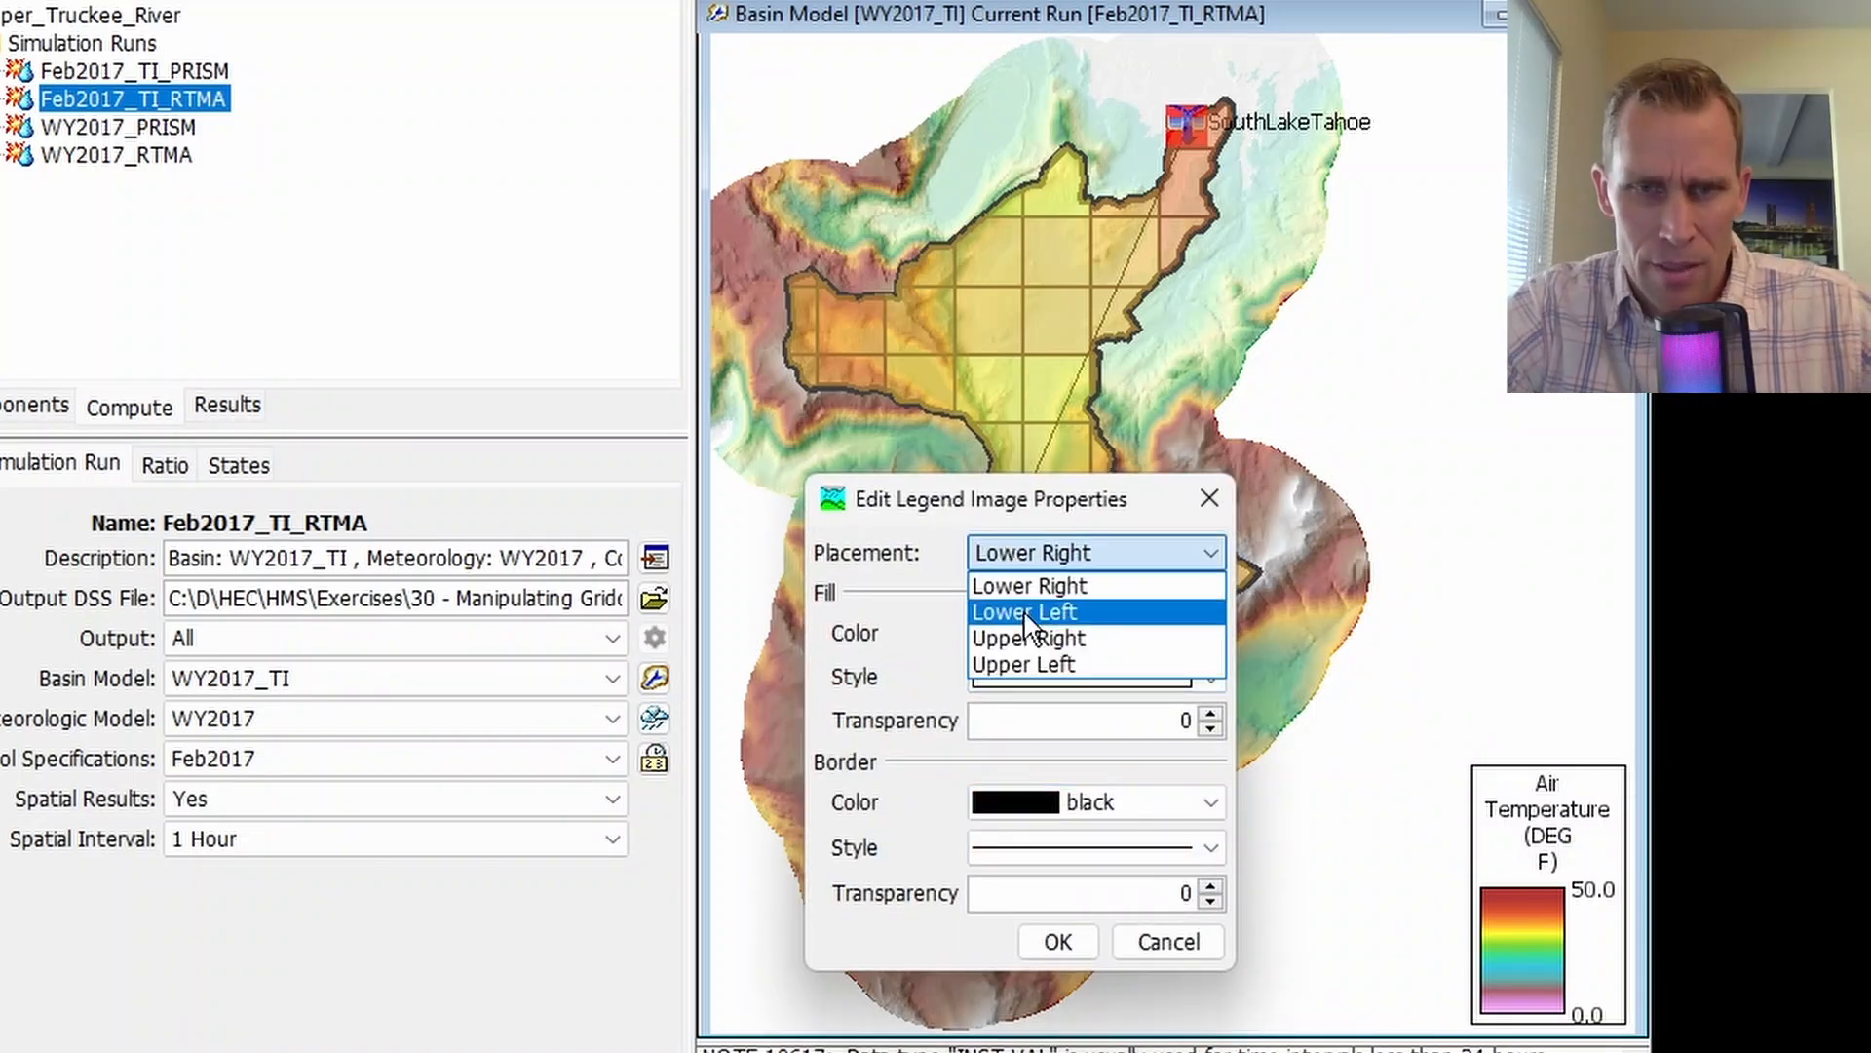
{"action": "left_click", "coordinate": [1063, 666]}
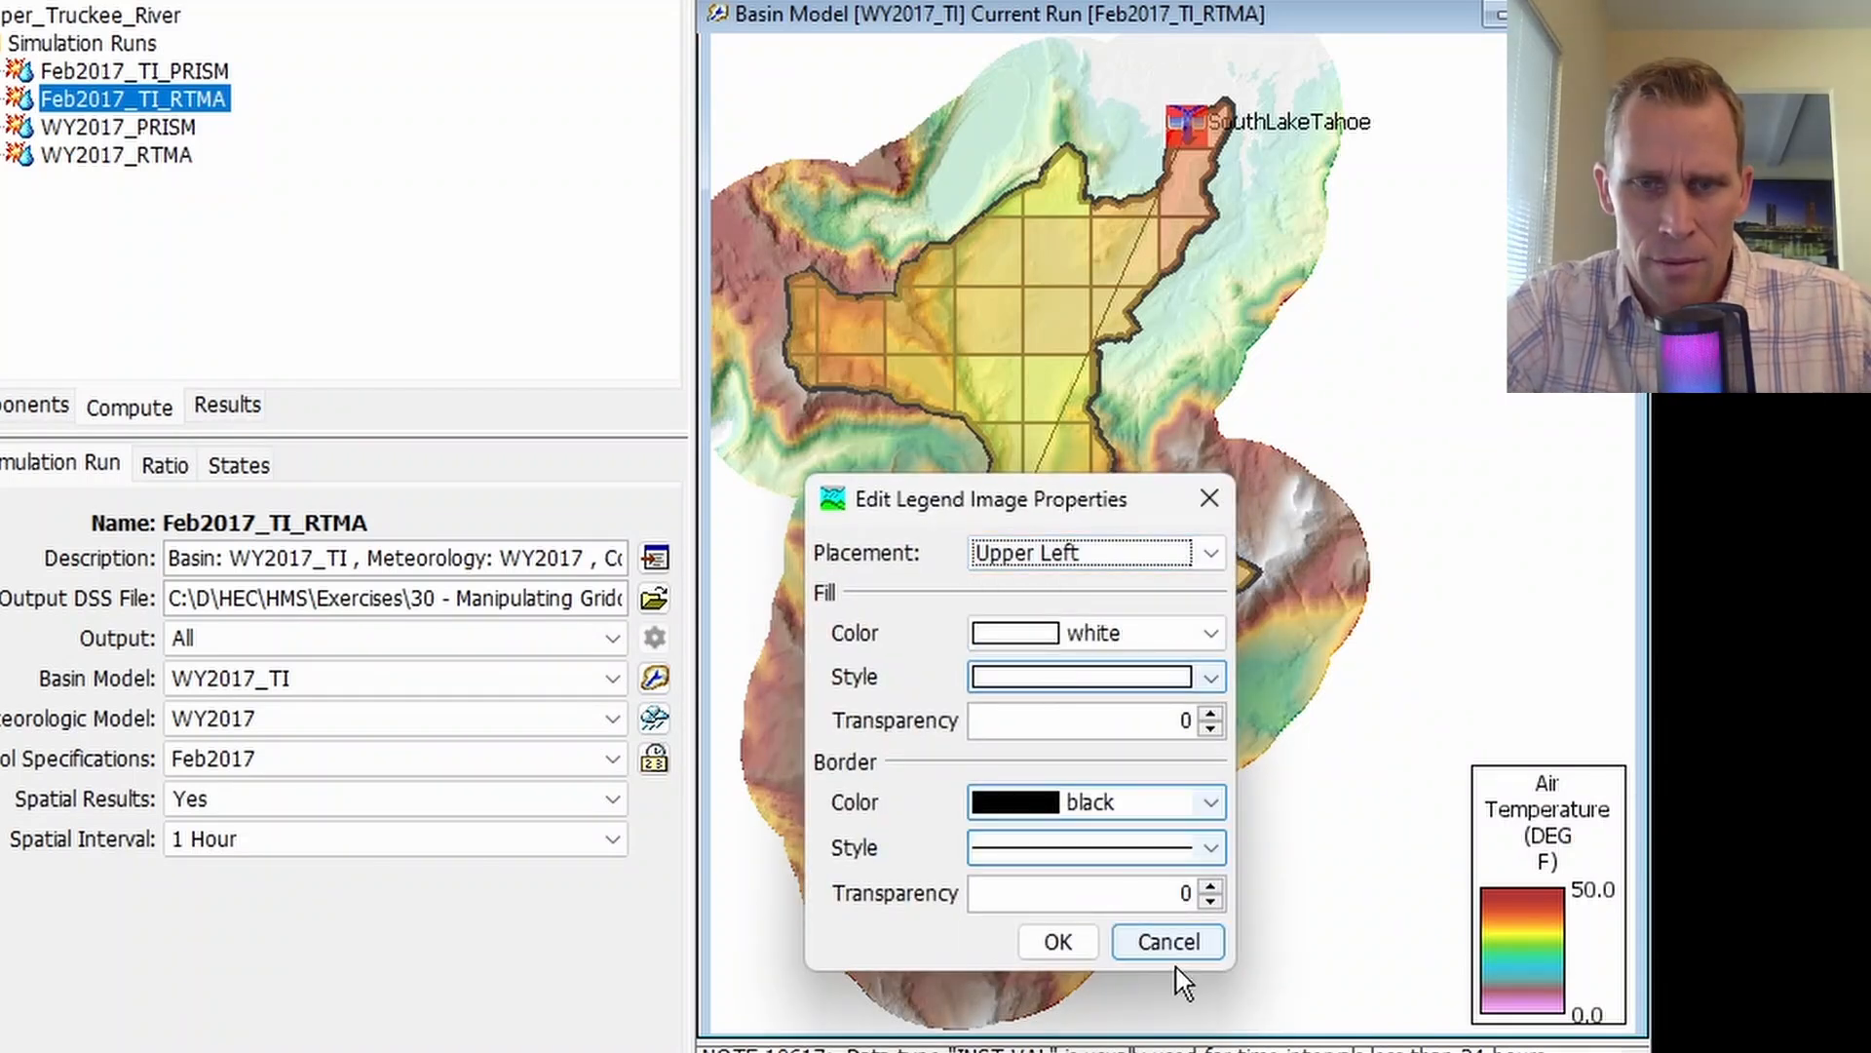
{"action": "left_click", "coordinate": [1076, 942]}
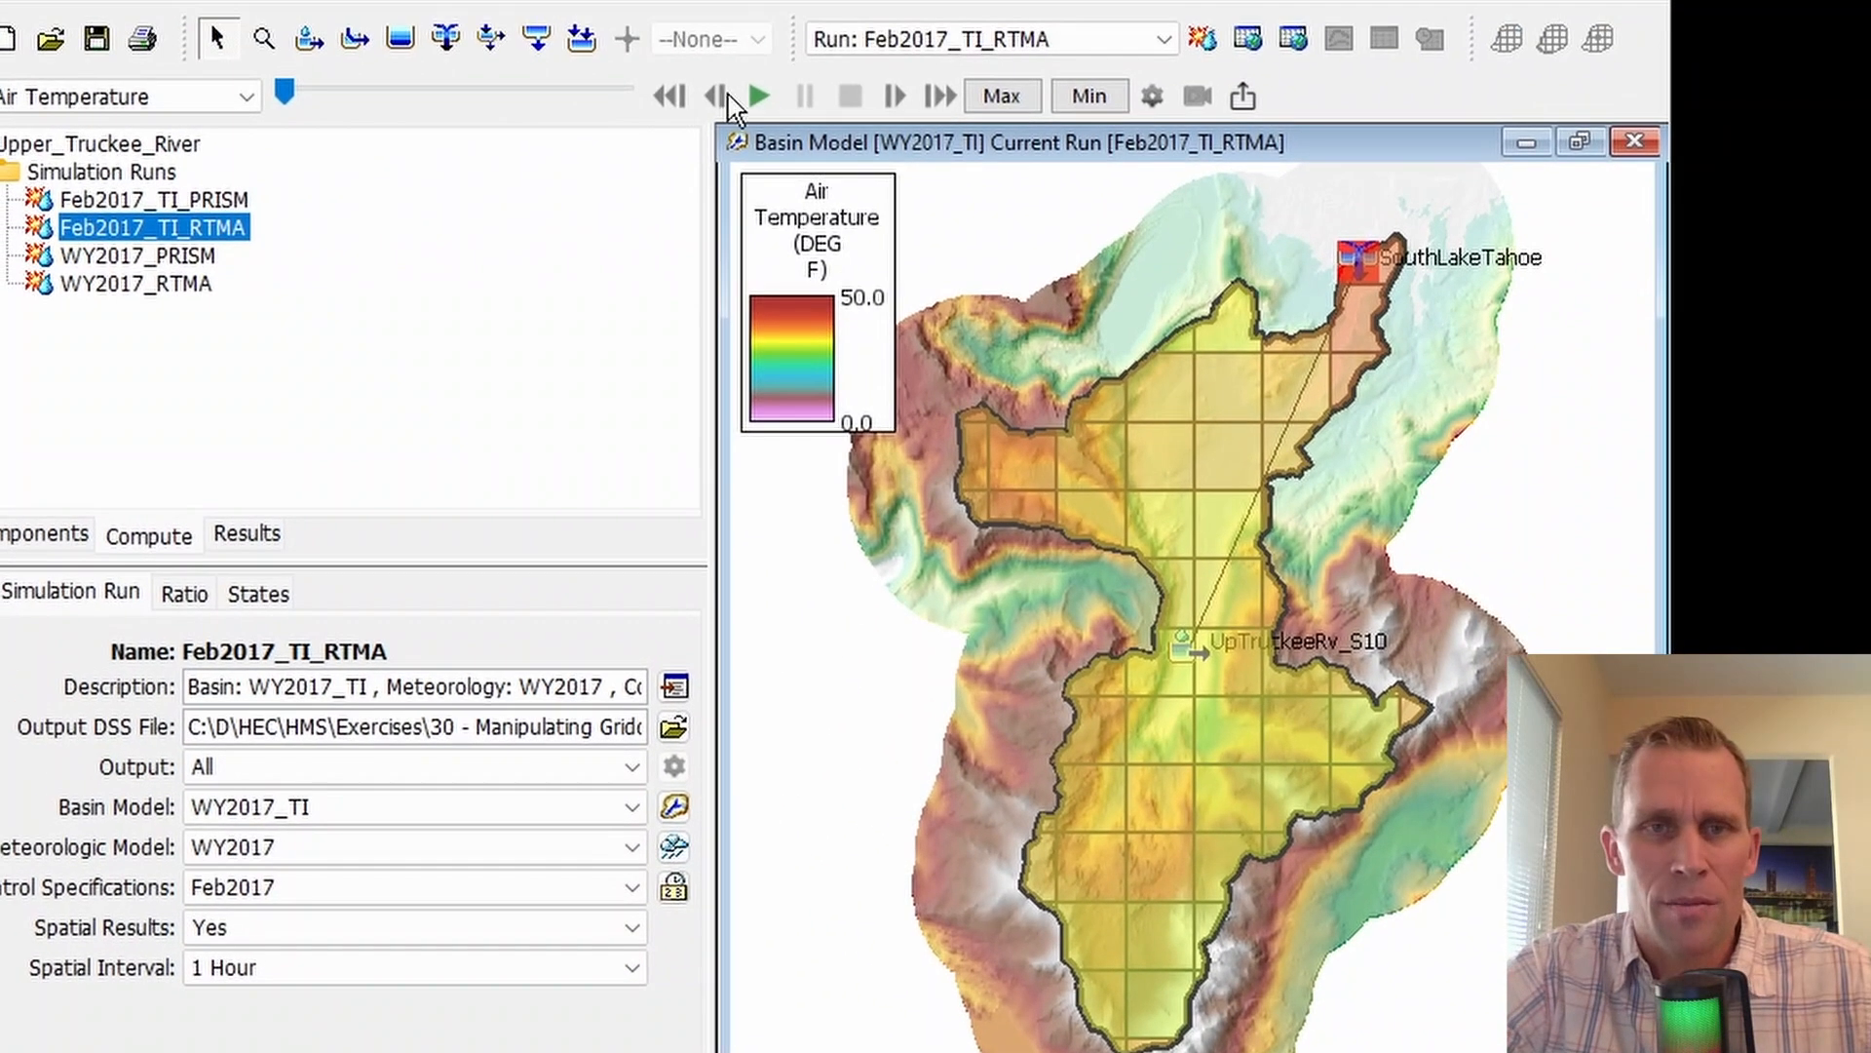
- Play the air temperature animation through February 2017 and look over the other spatial result variables
{"action": "left_click", "coordinate": [751, 47]}
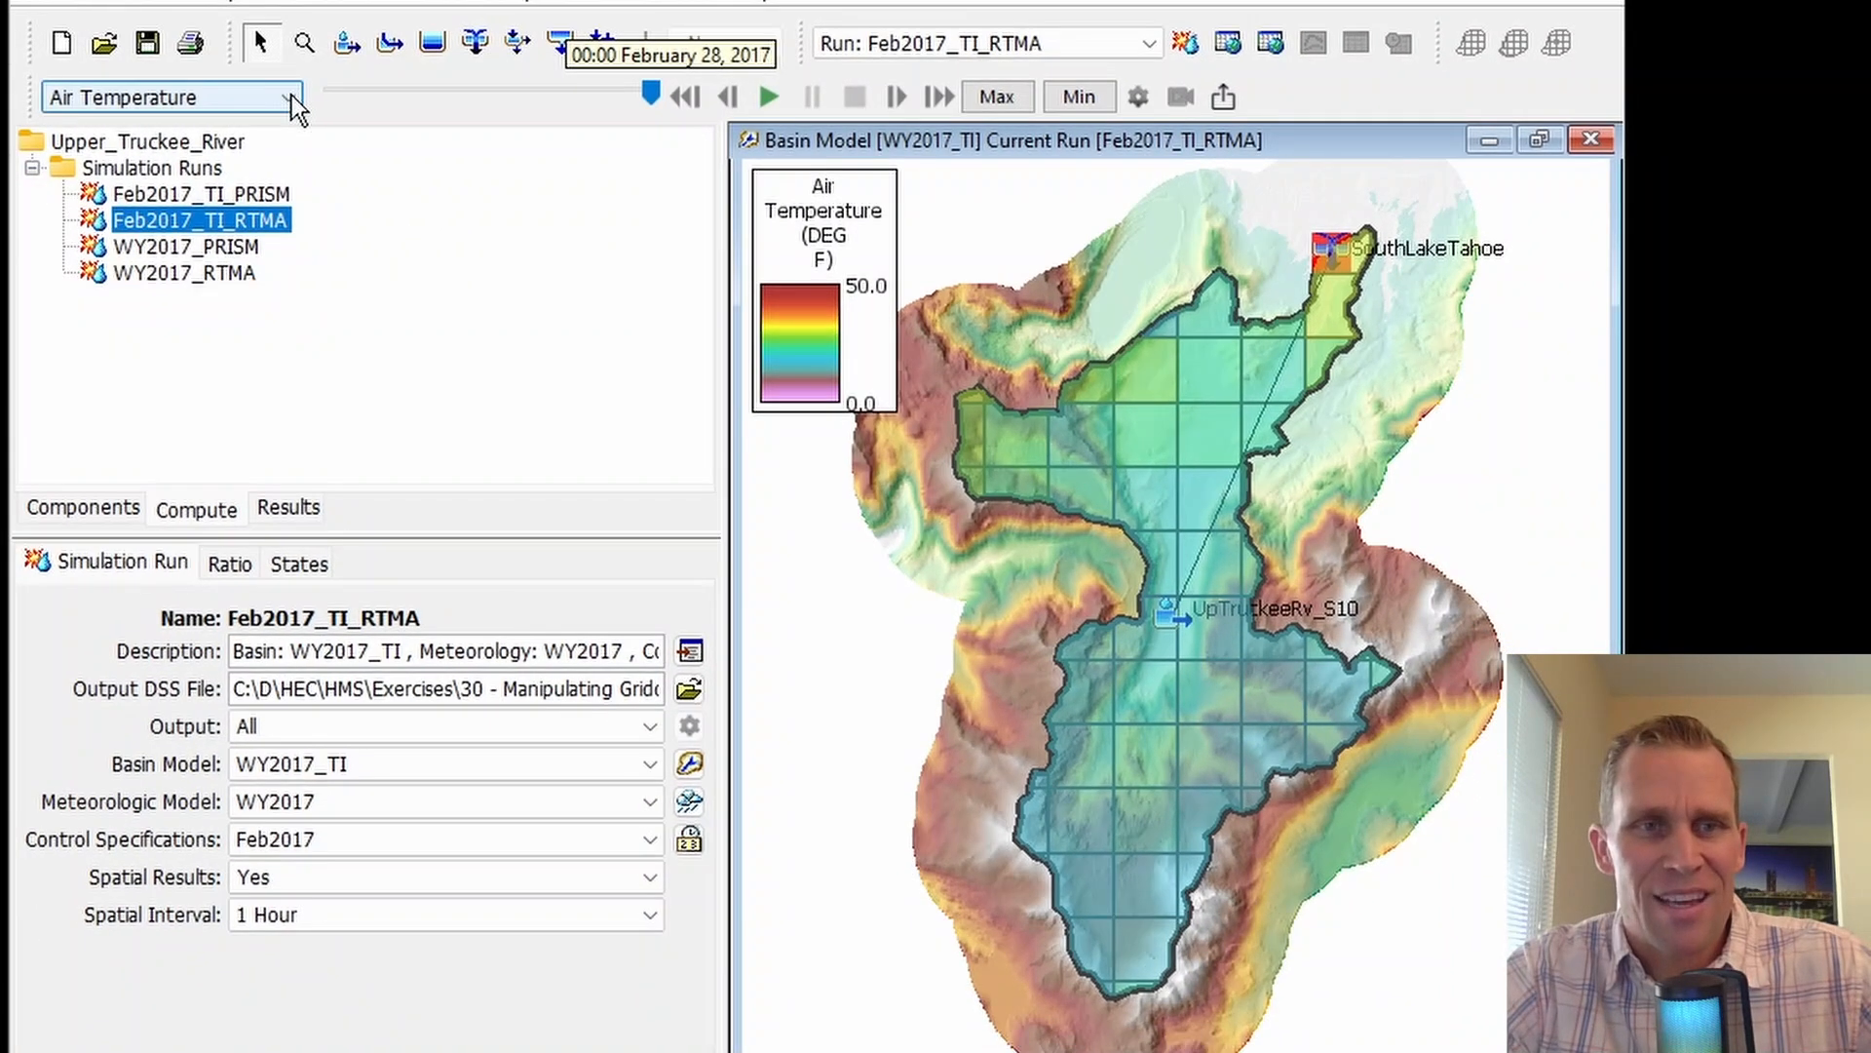
{"action": "left_click", "coordinate": [290, 96]}
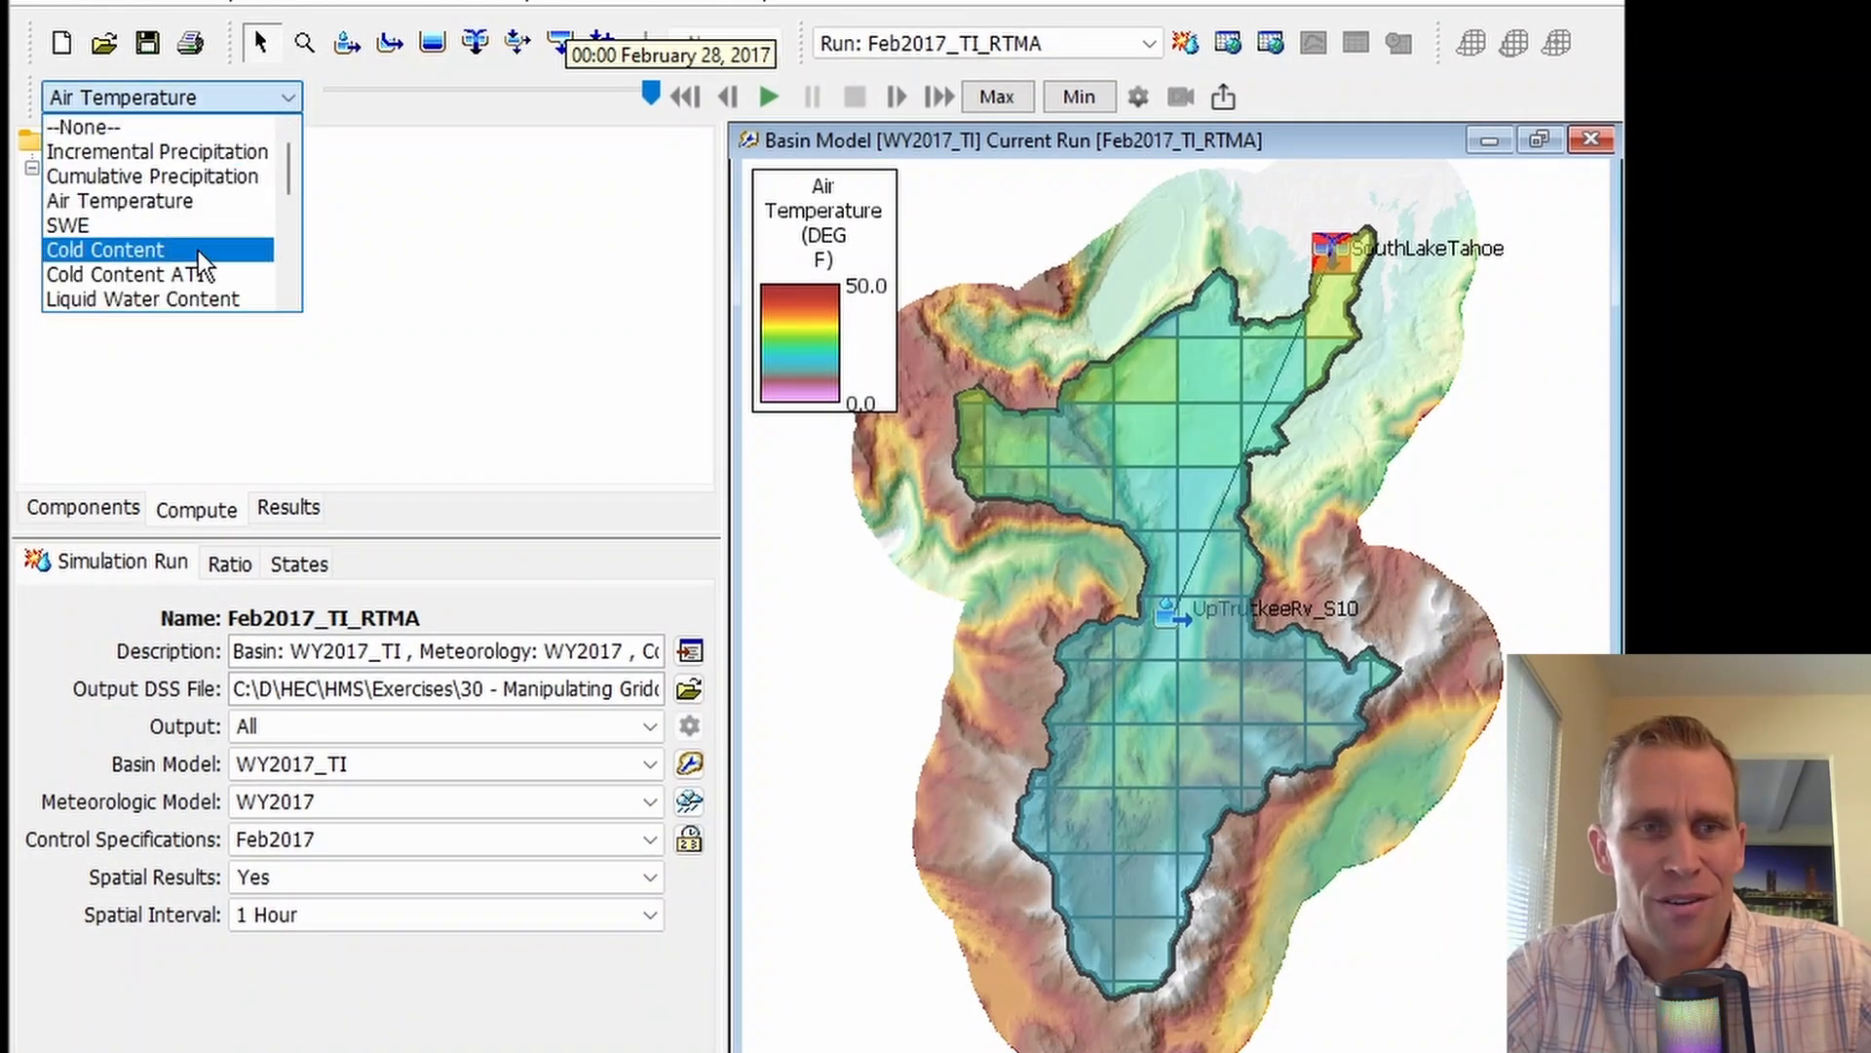
{"action": "left_click", "coordinate": [478, 210]}
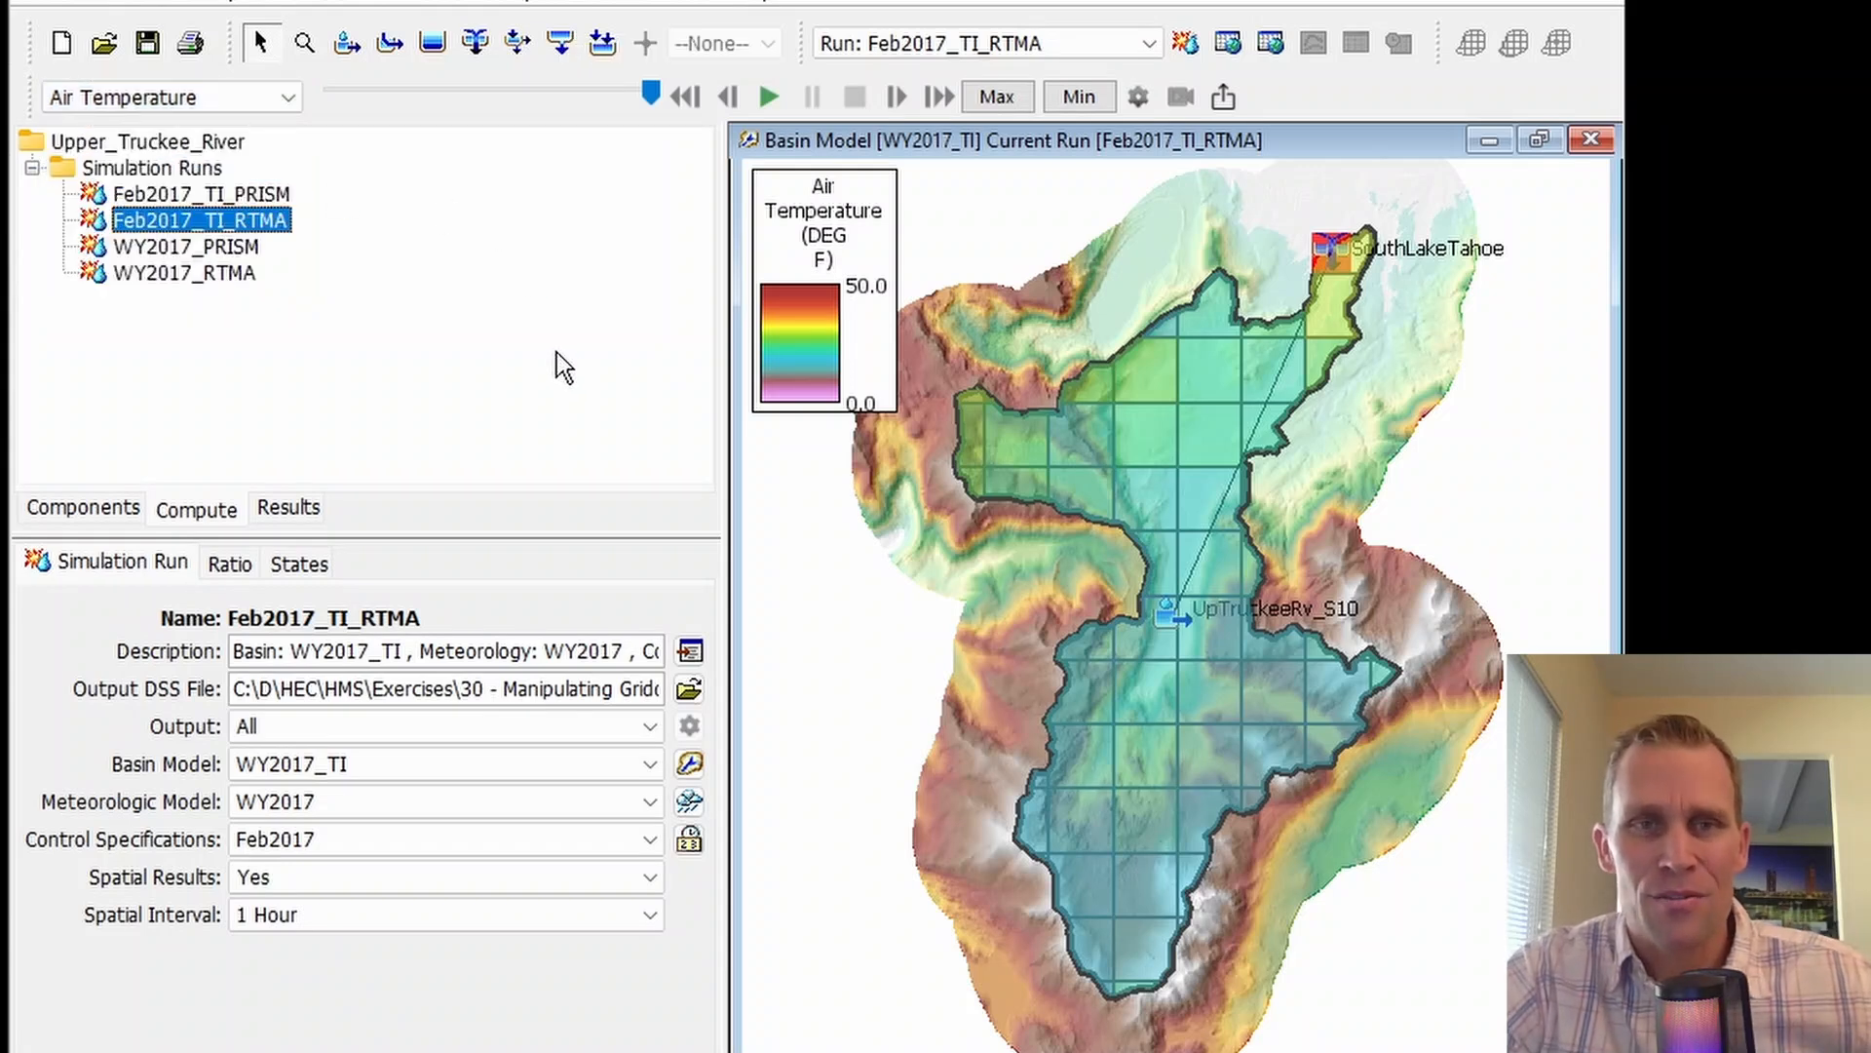